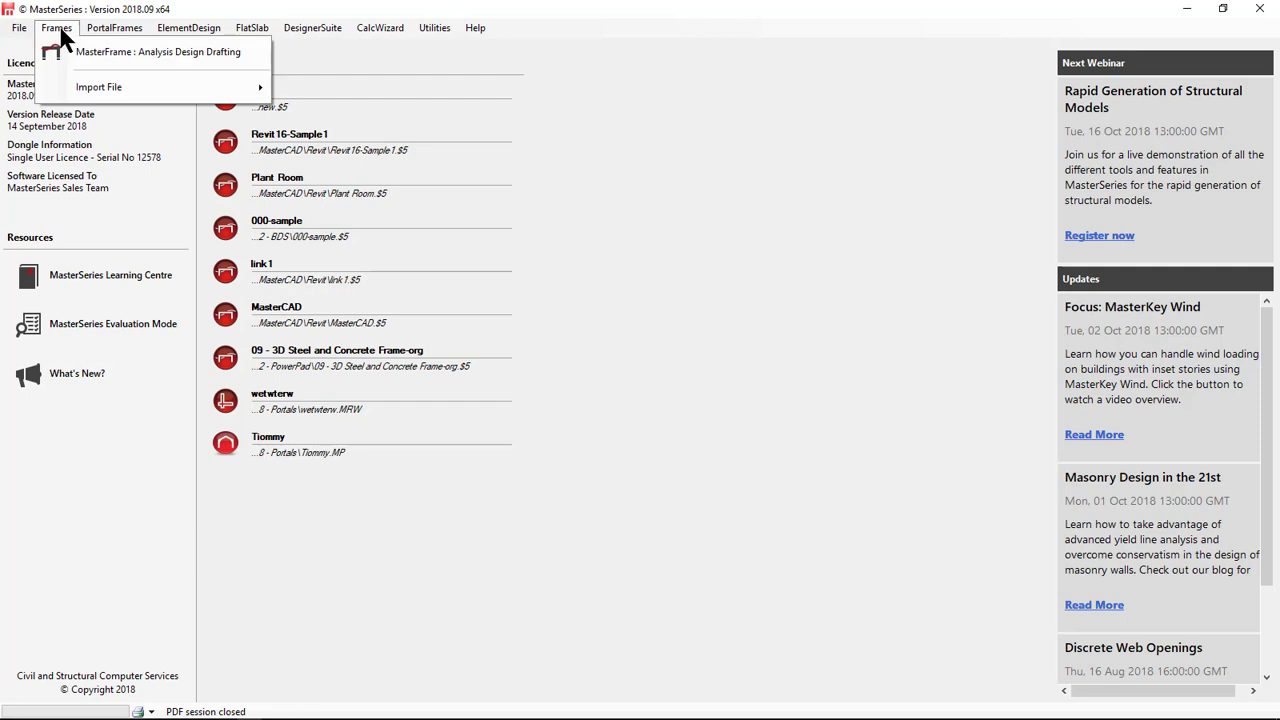
- Open the MasterFrame analysis, design and drafting module
left_click(62, 34)
left_click(90, 60)
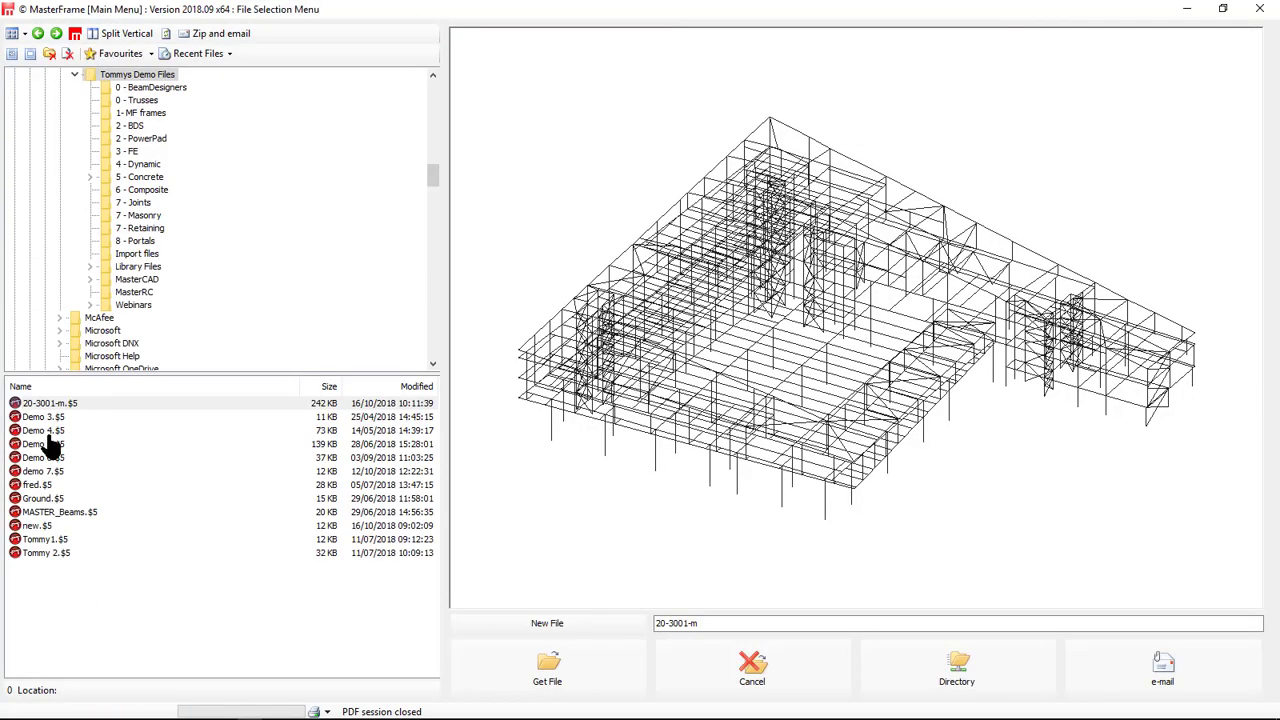
- Preview the sample models in the 1- MF frames folder, from plane frames and towers to stairs, industrial frames and grandstands
left_click(144, 112)
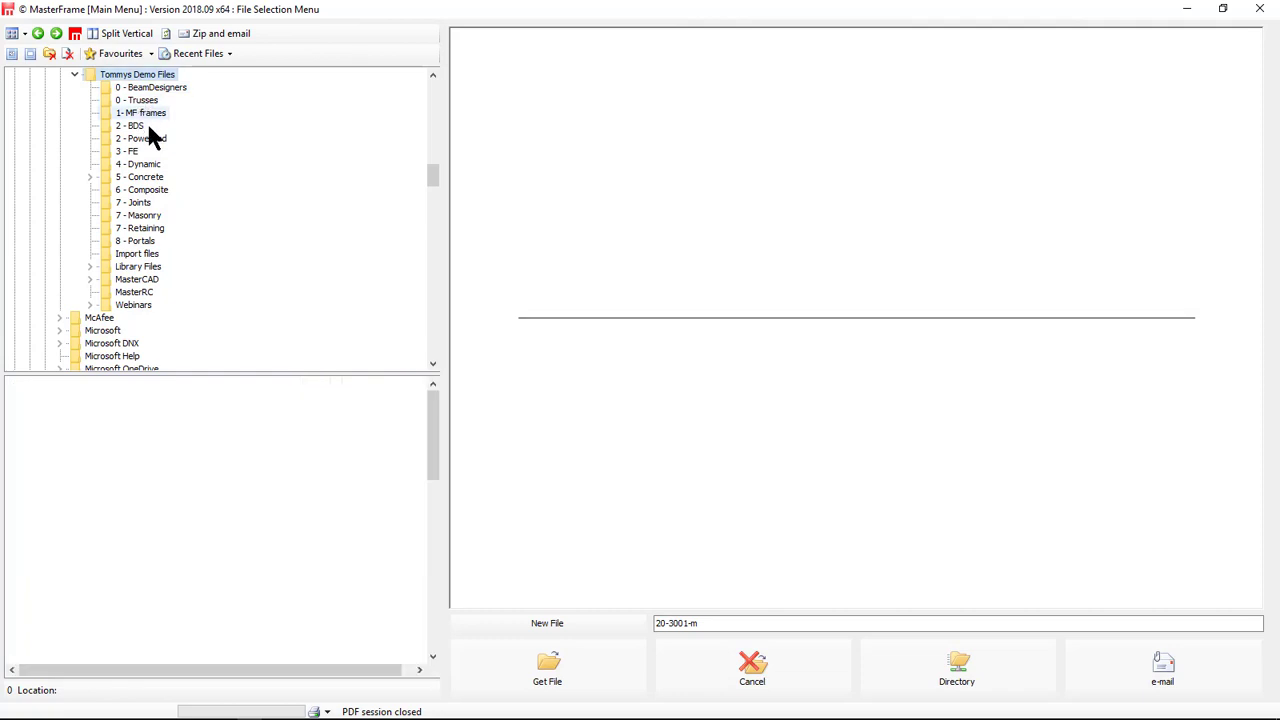
left_click(90, 459)
left_click(68, 498)
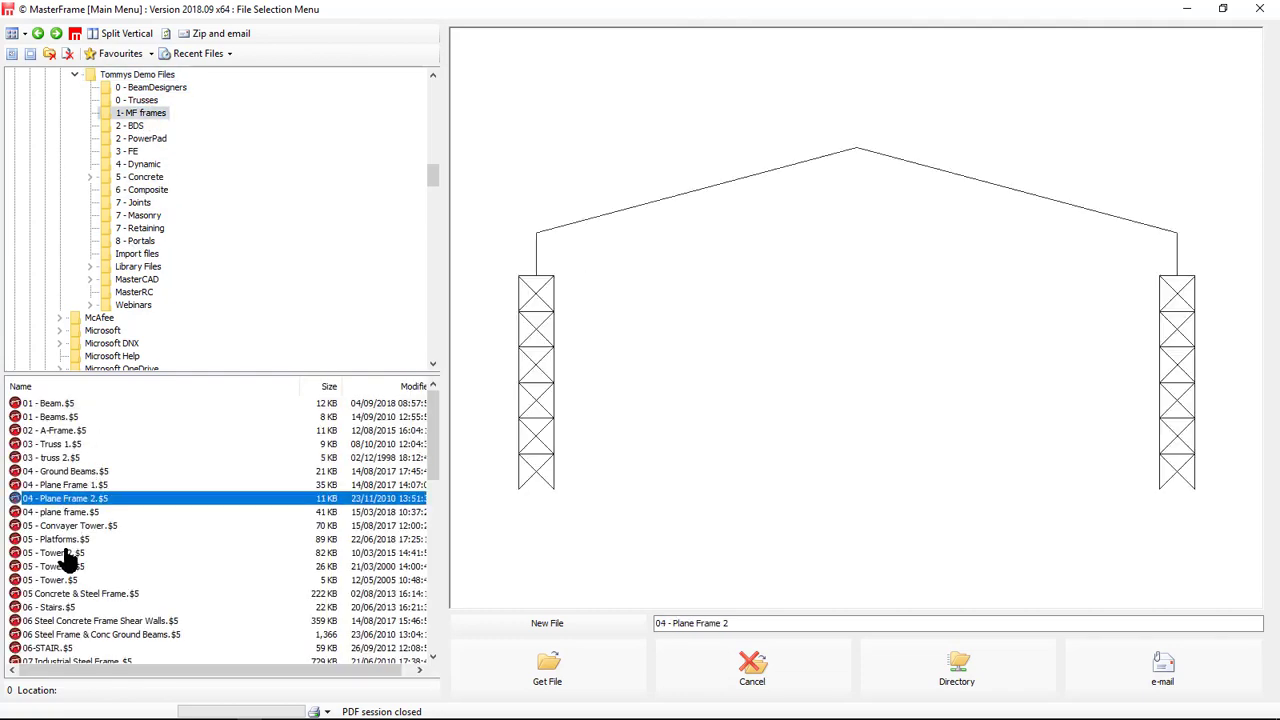
left_click(68, 553)
left_click(70, 594)
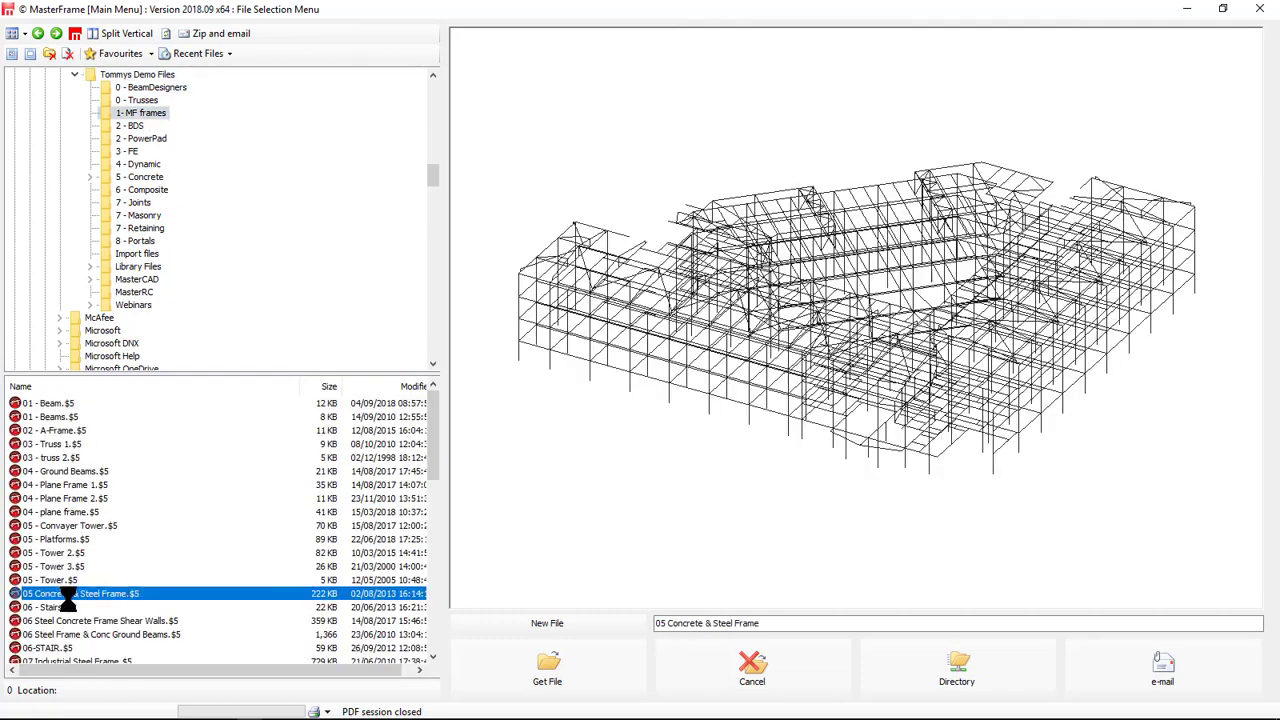
left_click(62, 608)
key("Down")
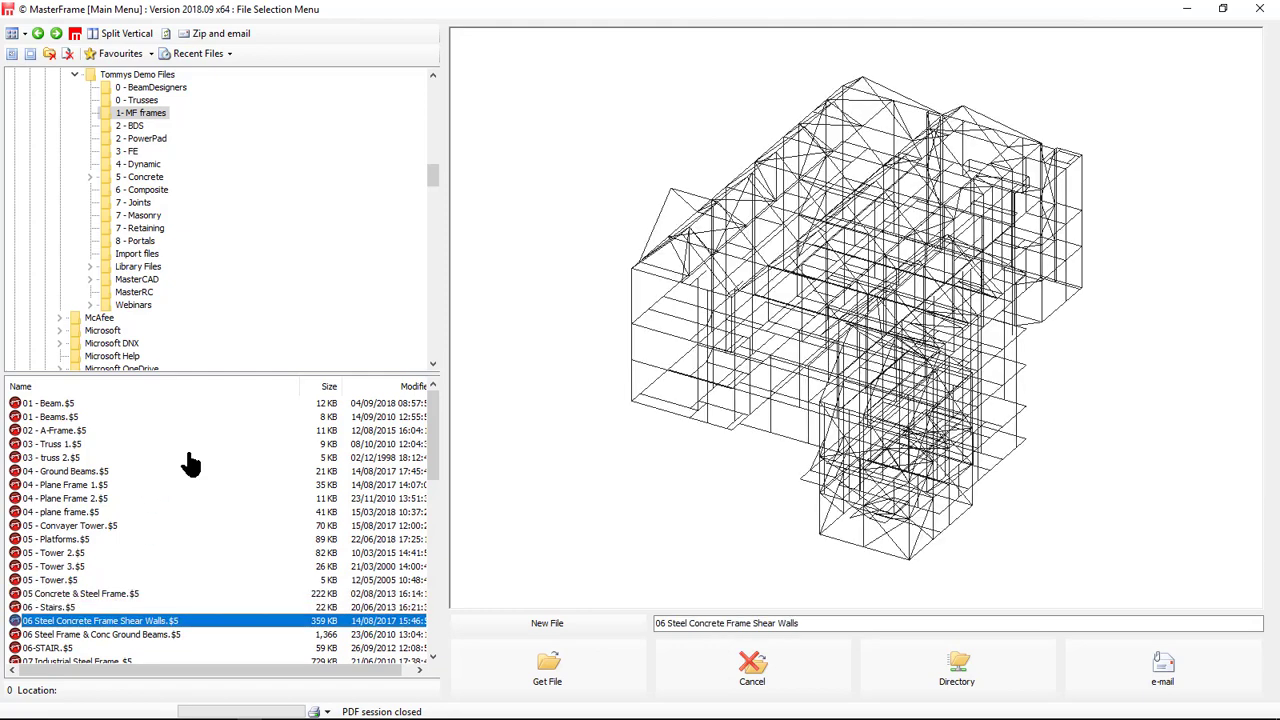
key("Down")
key("Down")
key("Down")
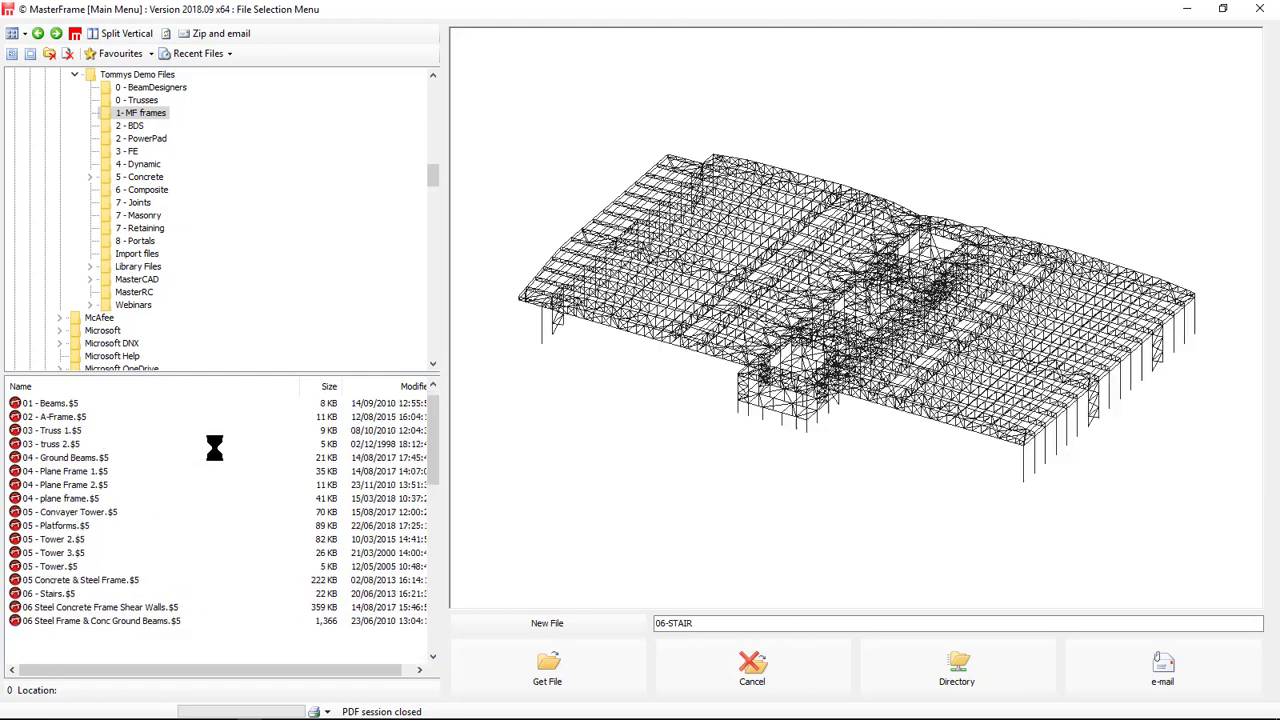
key("Down")
key("Down")
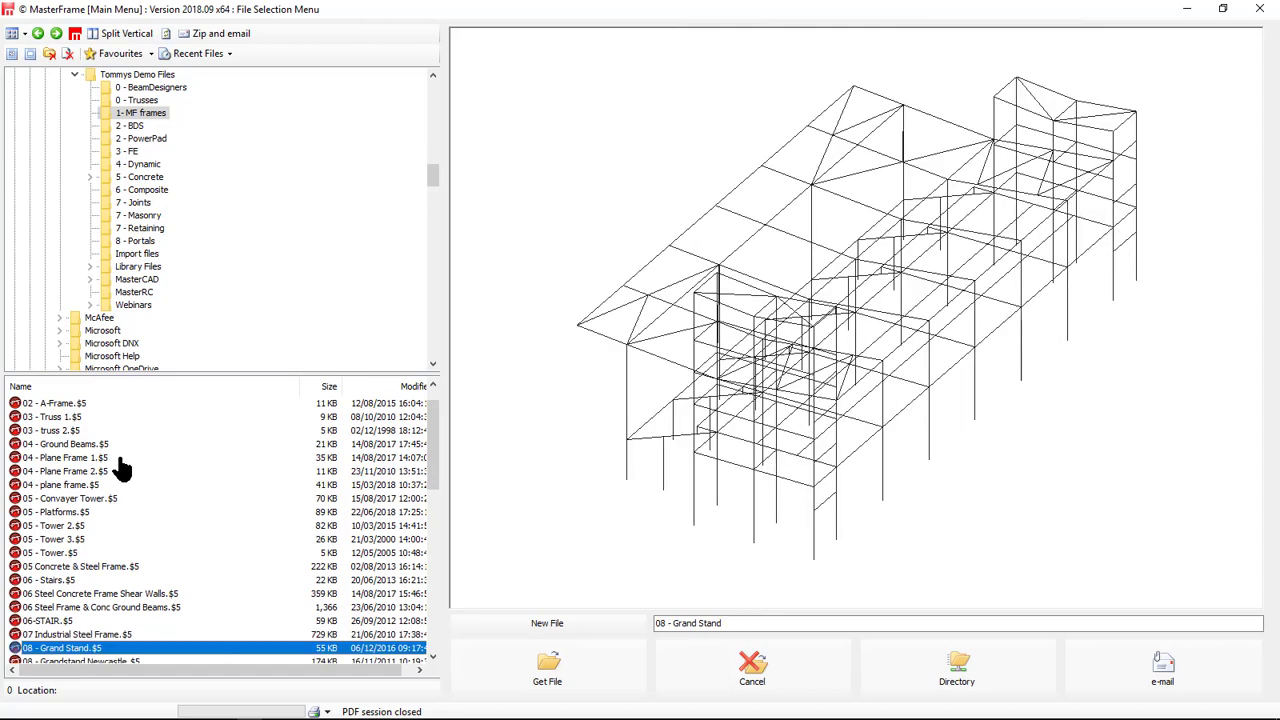
key("Down")
key("Up")
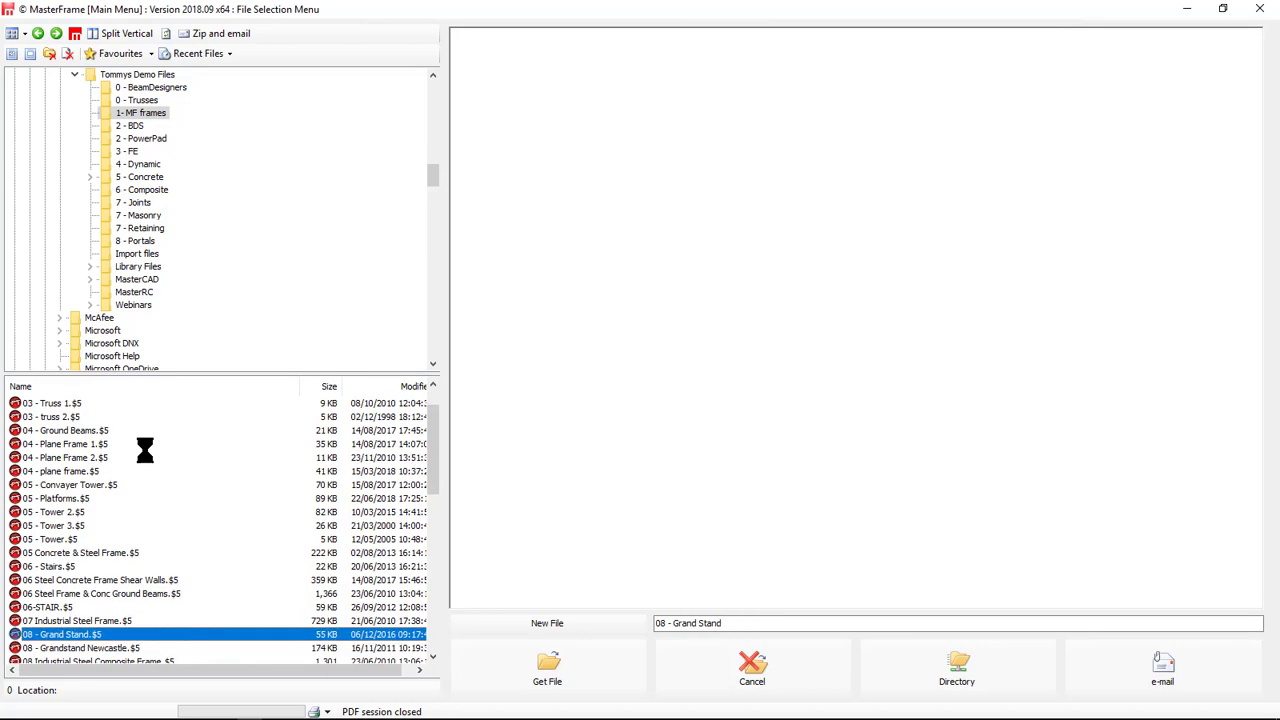
key("Up")
key("Up")
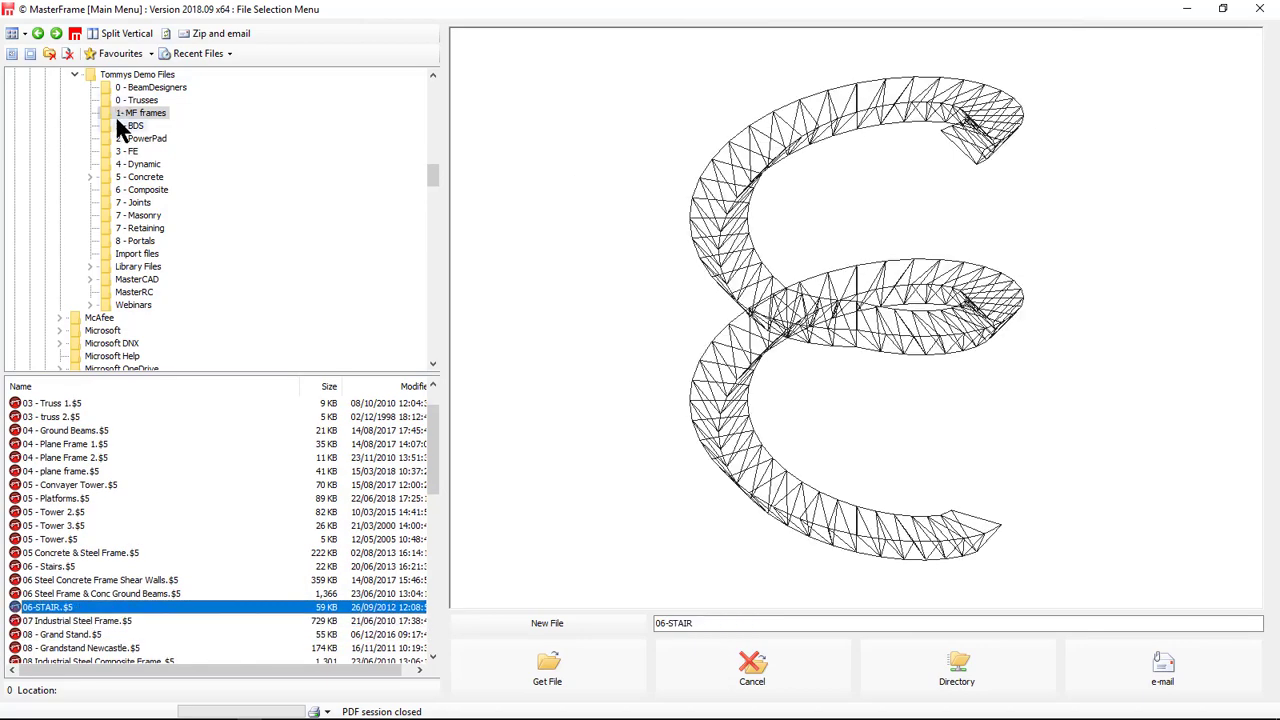
- Create a new frame file named Demo 999 in the parent demo files folder
left_click(122, 75)
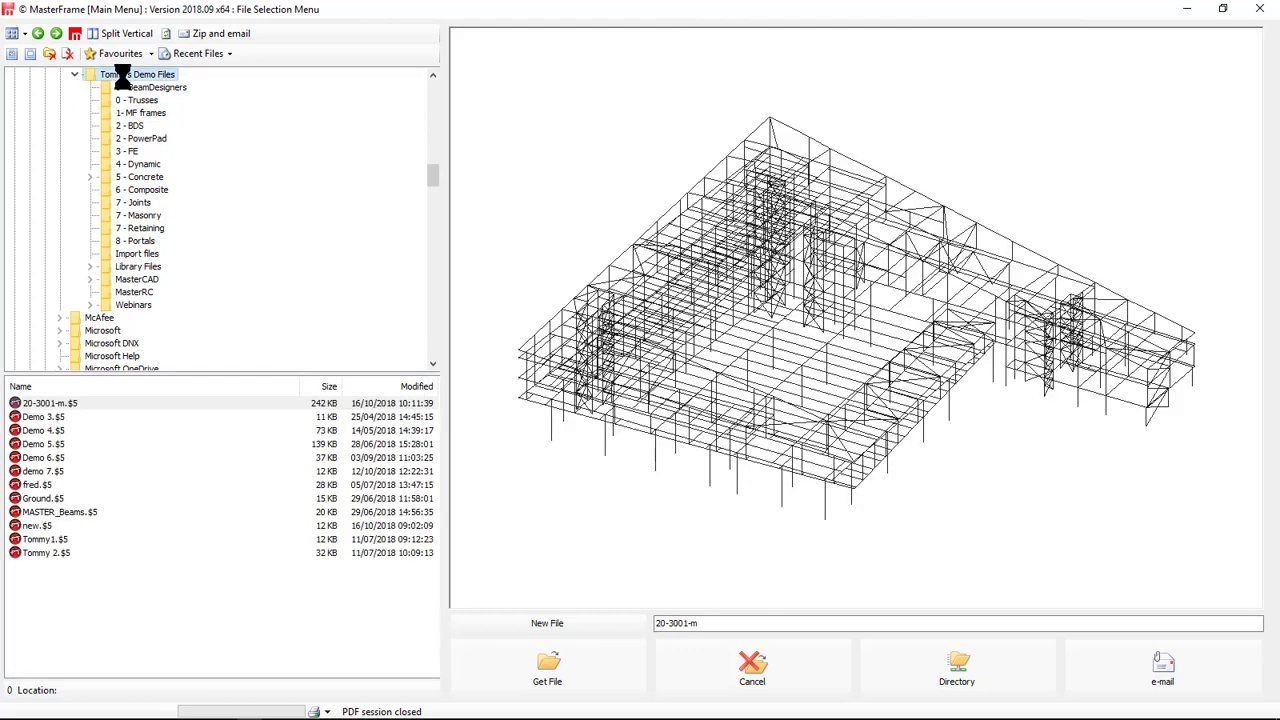
left_click(516, 621)
type("Dem")
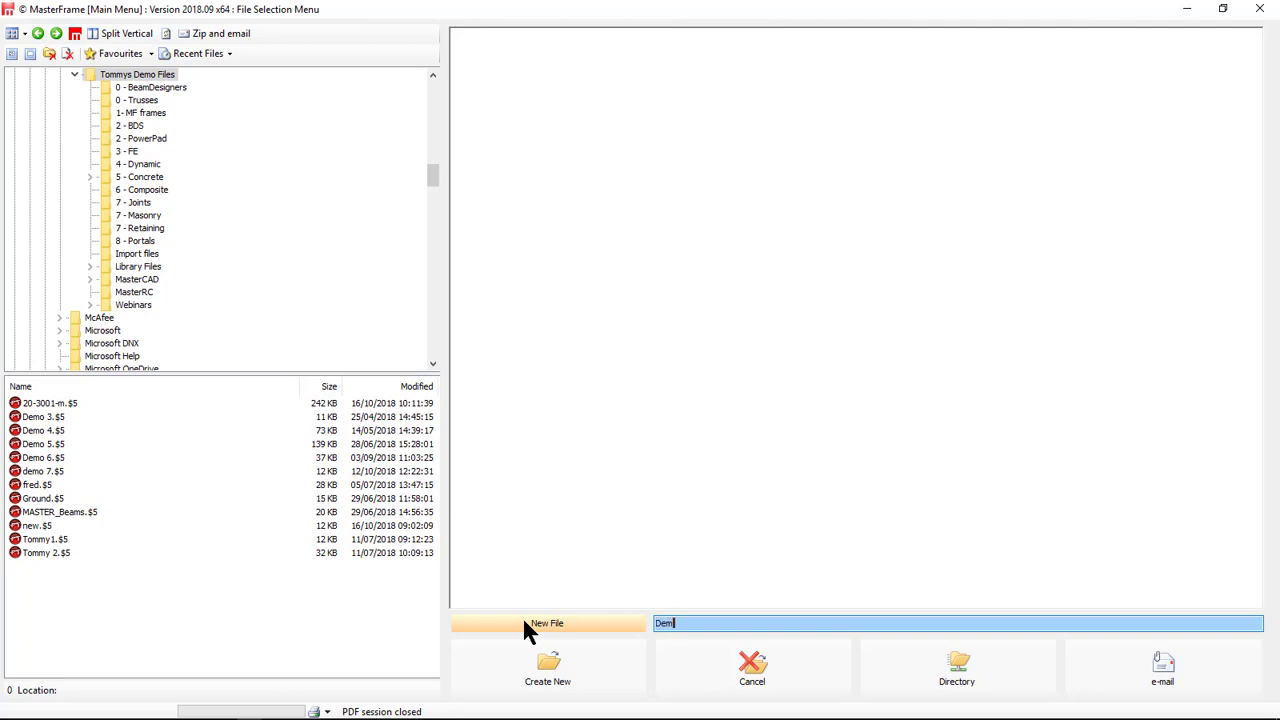
type("o 999")
left_click(560, 680)
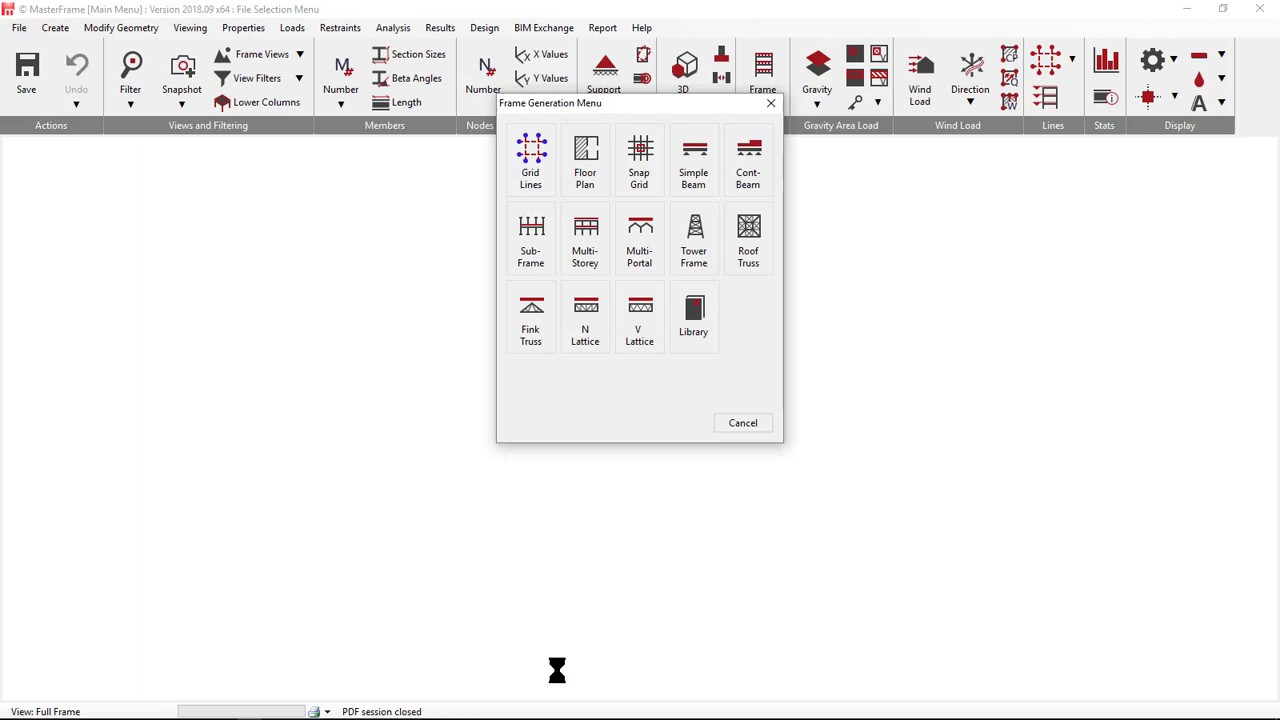
- Generate regular orthogonal grid lines with the Grid Line Set 1 (X) interval set to 6 m
left_click(532, 176)
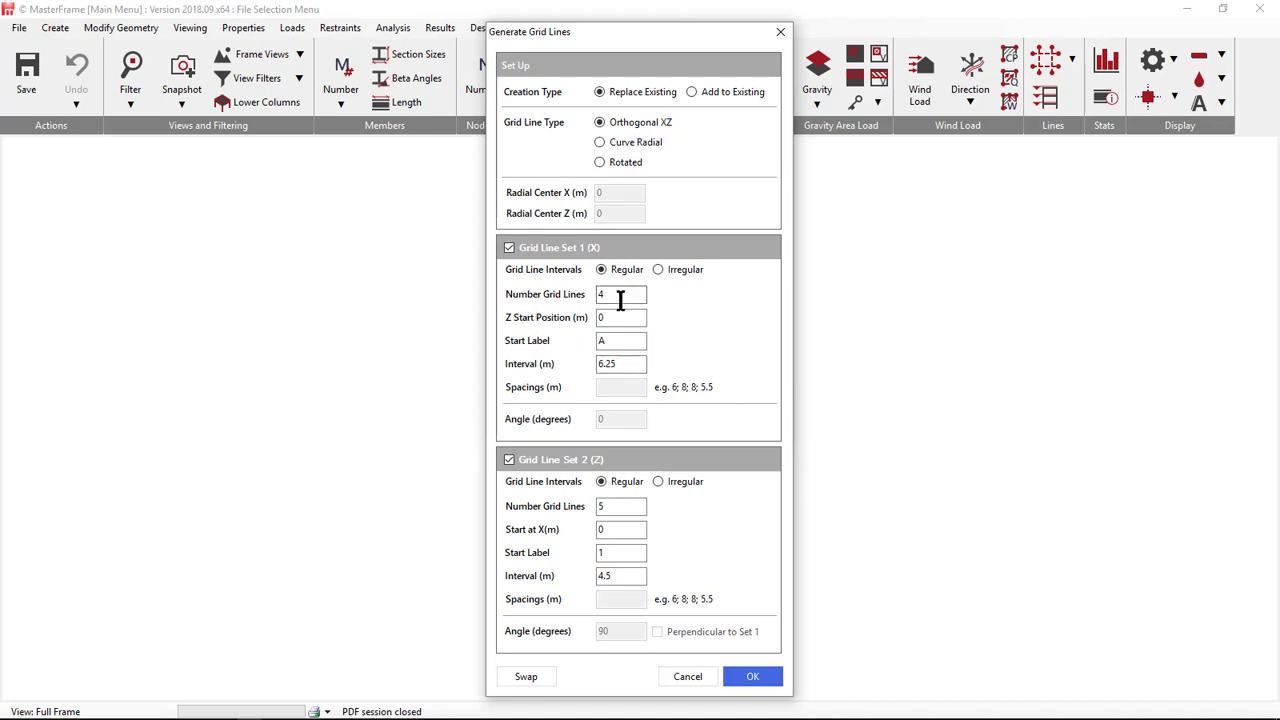
left_click(621, 367)
left_click_drag(622, 369, 597, 366)
type("6")
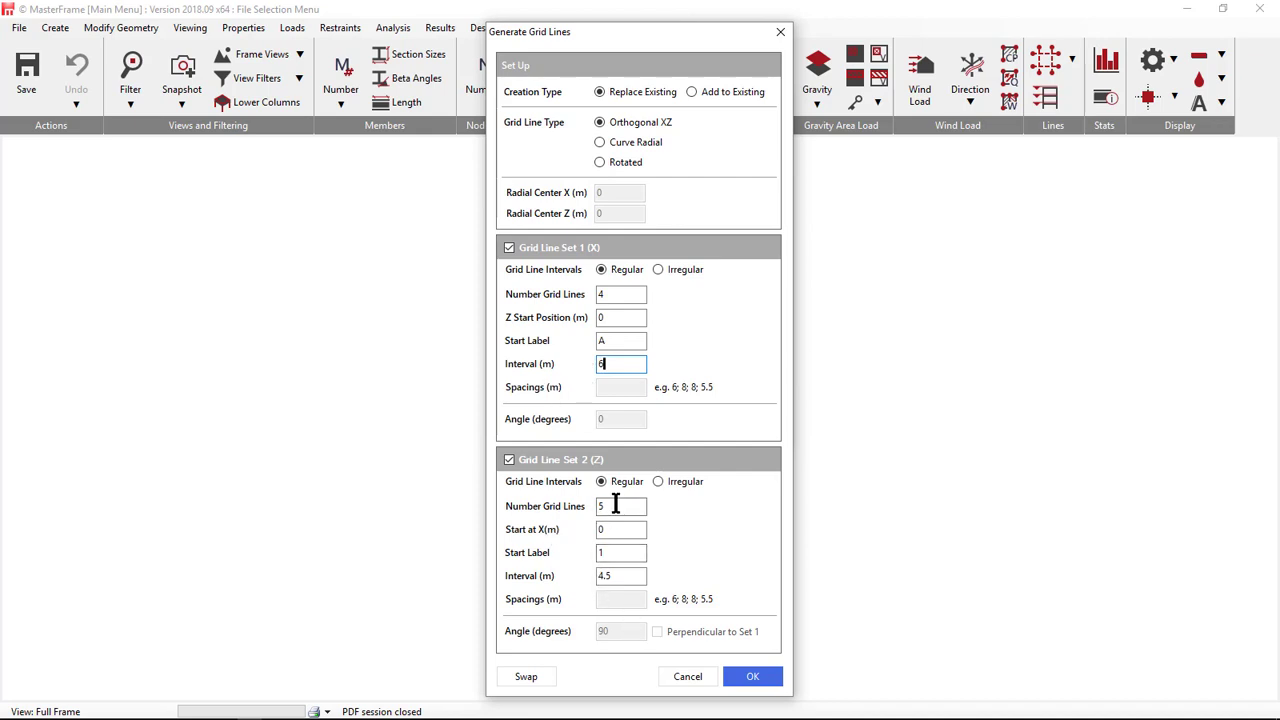
left_click(752, 678)
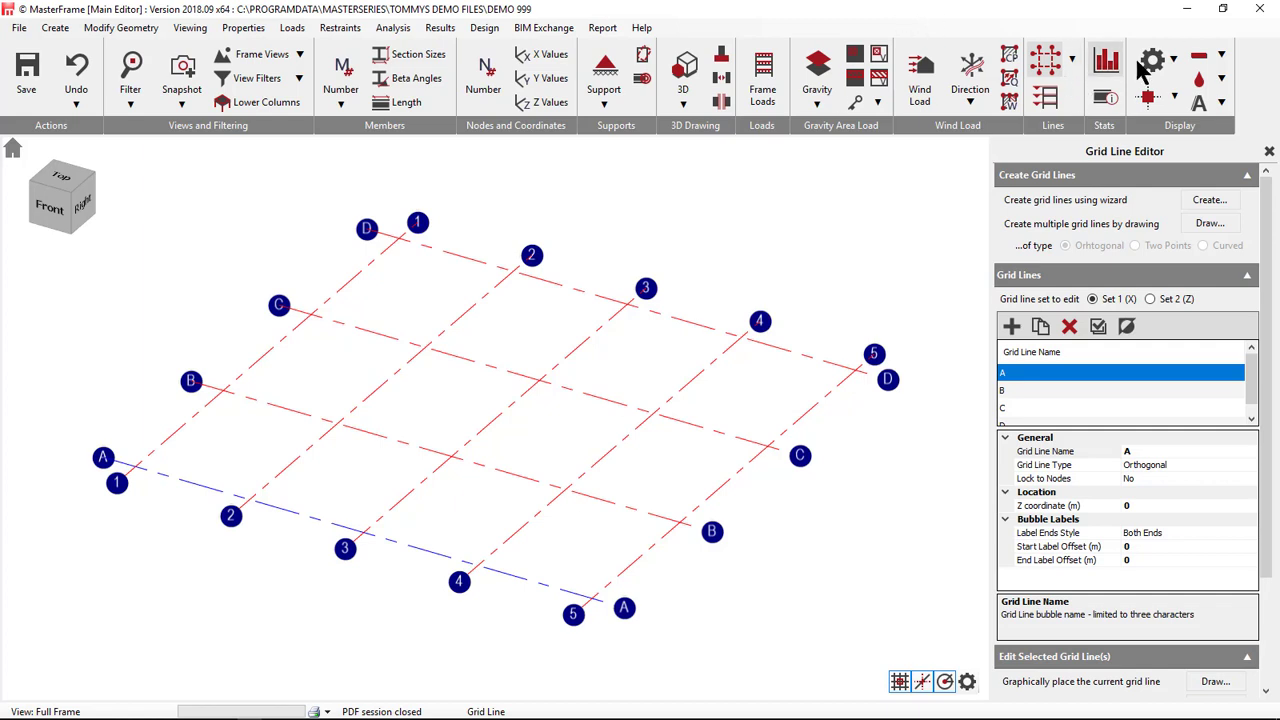
- Turn on drawing of the global axis in the general display options
left_click(1175, 65)
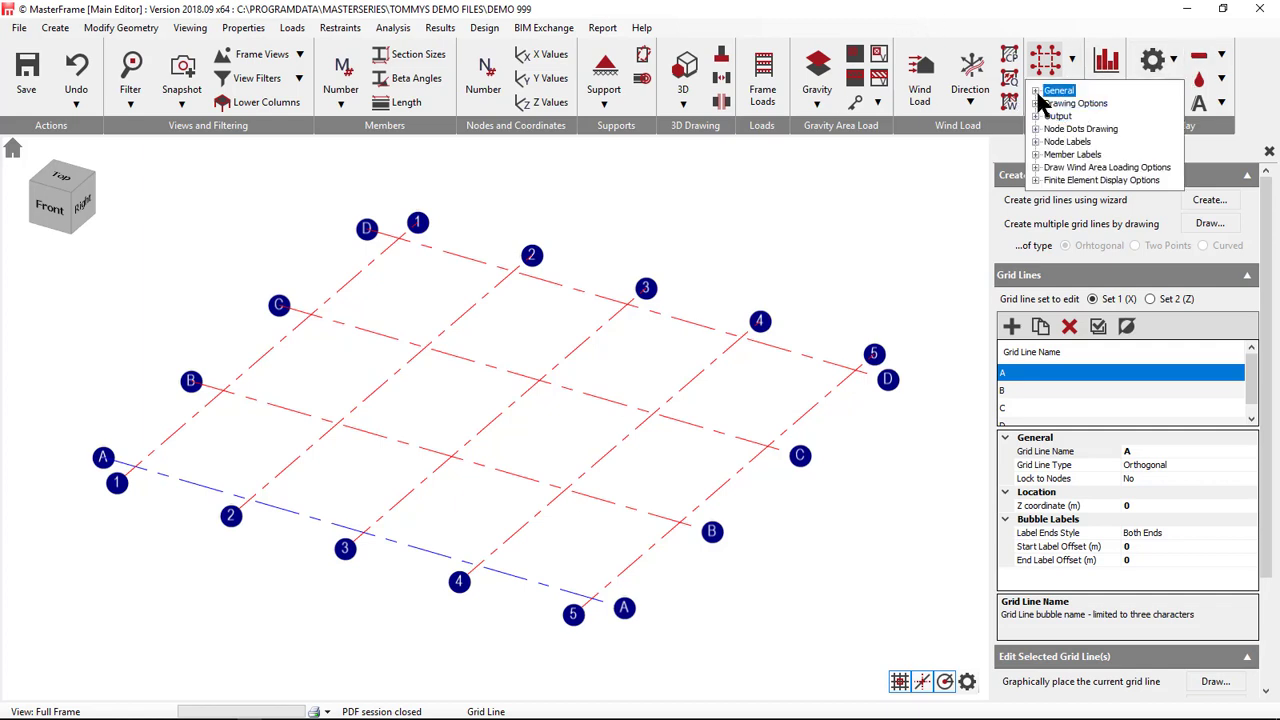
left_click(1036, 90)
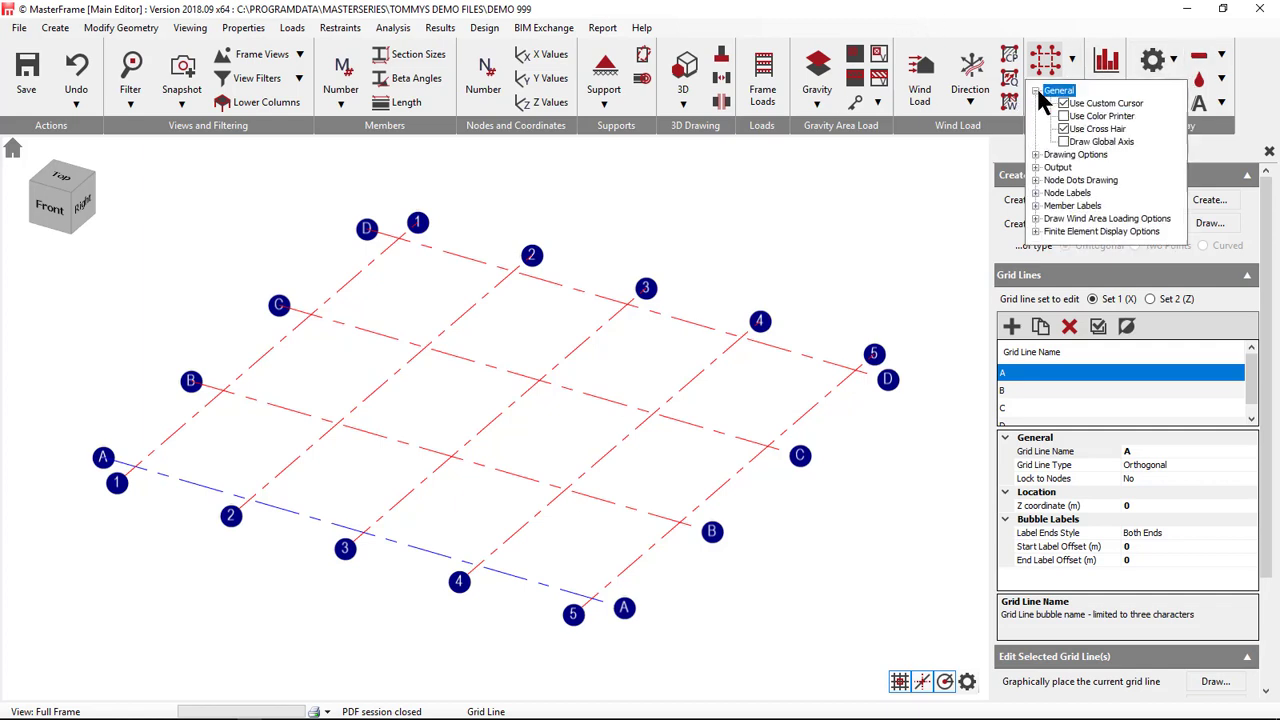
left_click(1064, 141)
left_click(893, 212)
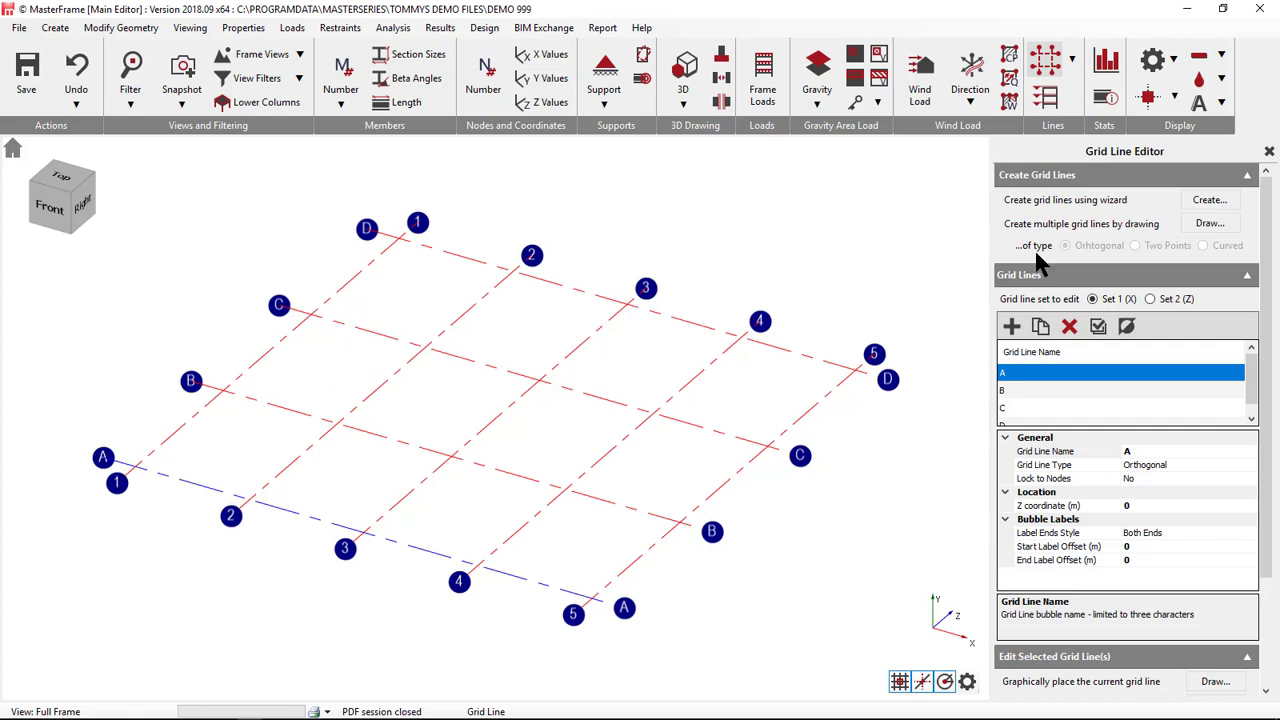
- Add a Set 1 (X) grid line 3.25 m beyond grid line D, measured from its intersection with grid line 5
left_click(1011, 331)
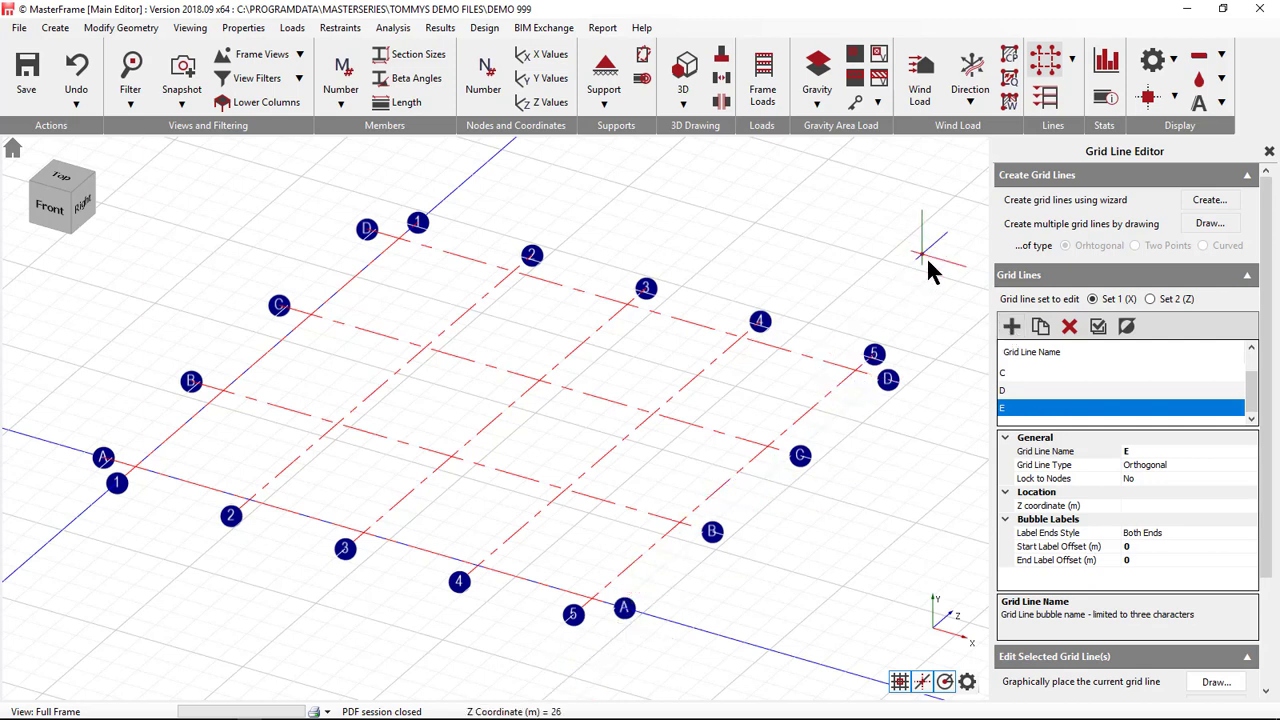
left_click(856, 370)
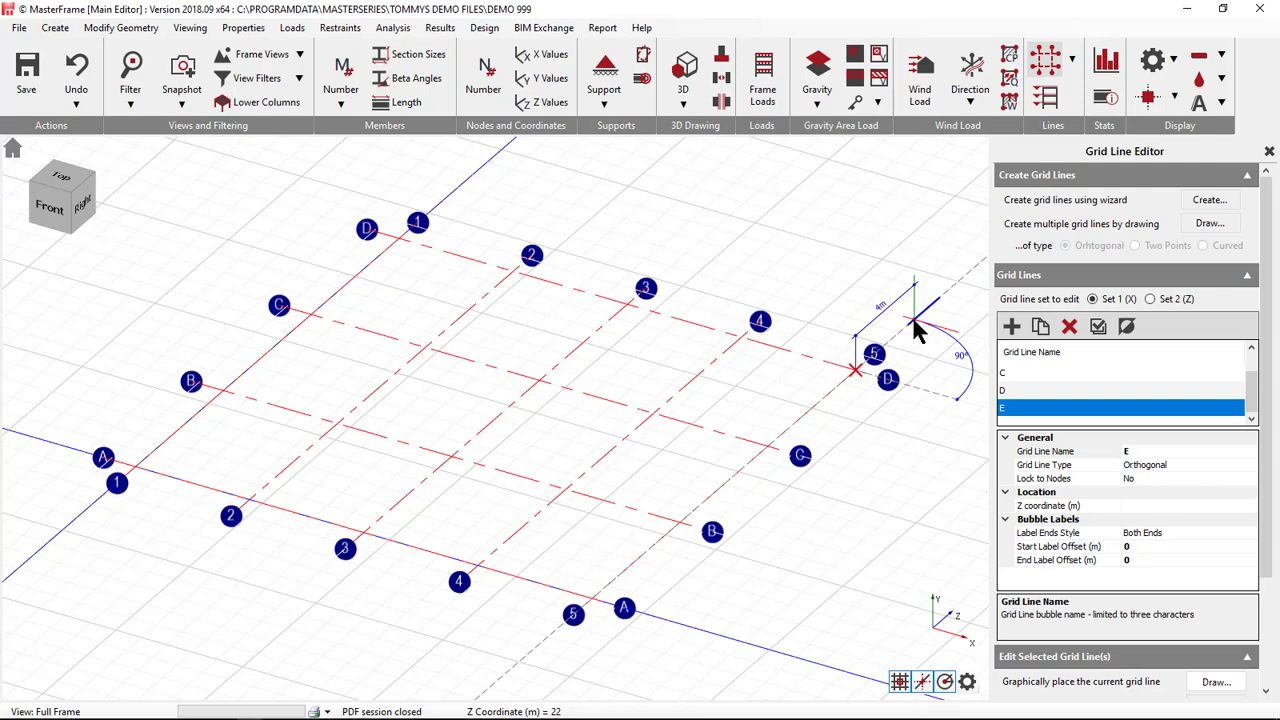
type("3.")
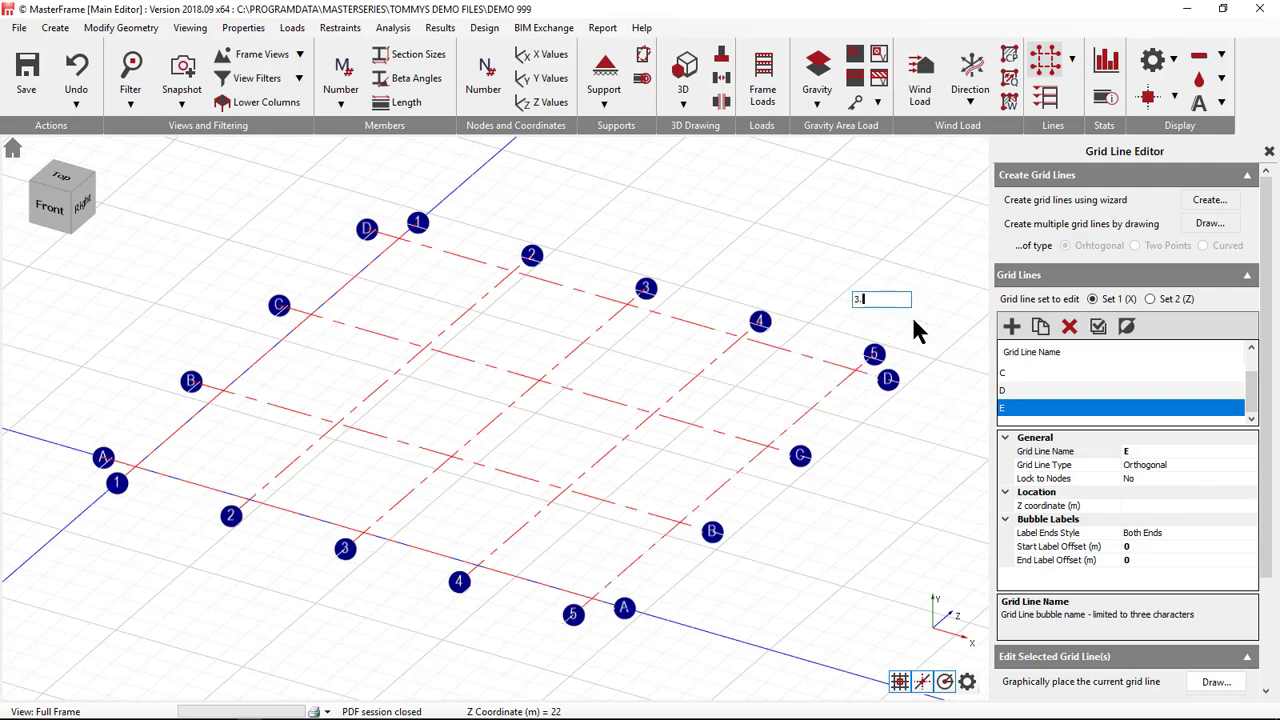
type("25")
key("Return")
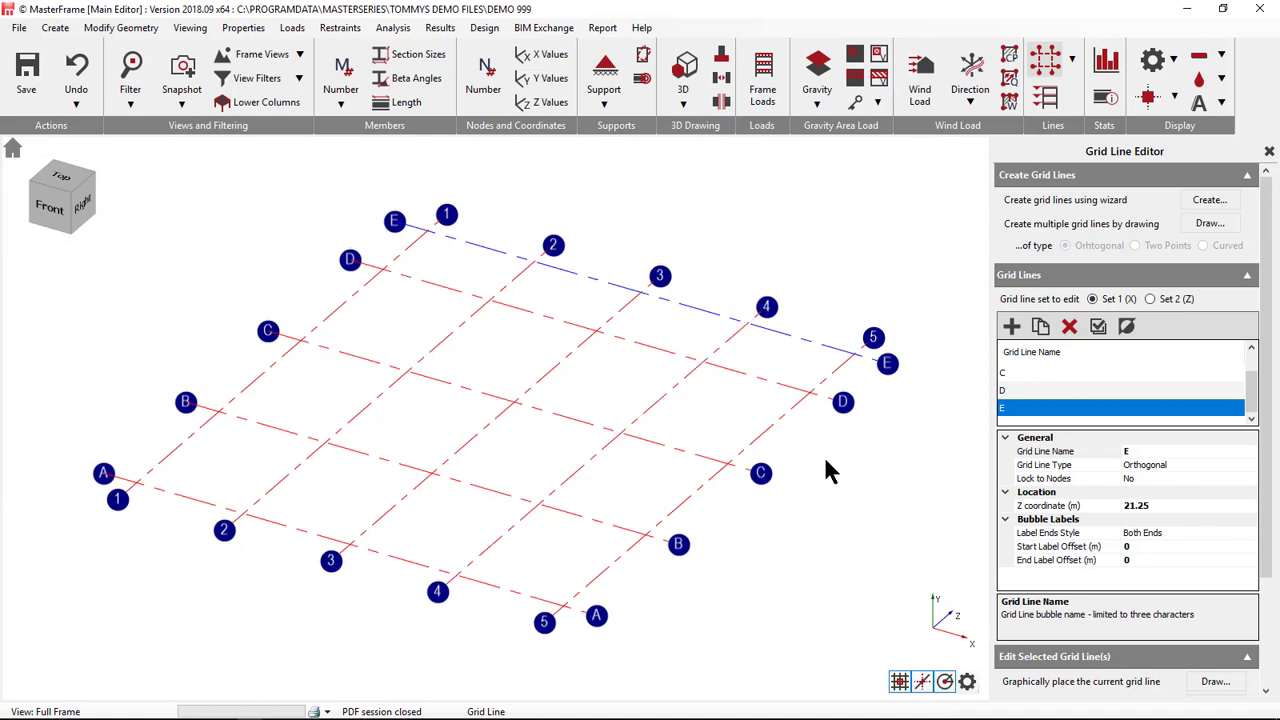
- Set the Z coordinate of grid line D to 17.5 m
left_click(1005, 391)
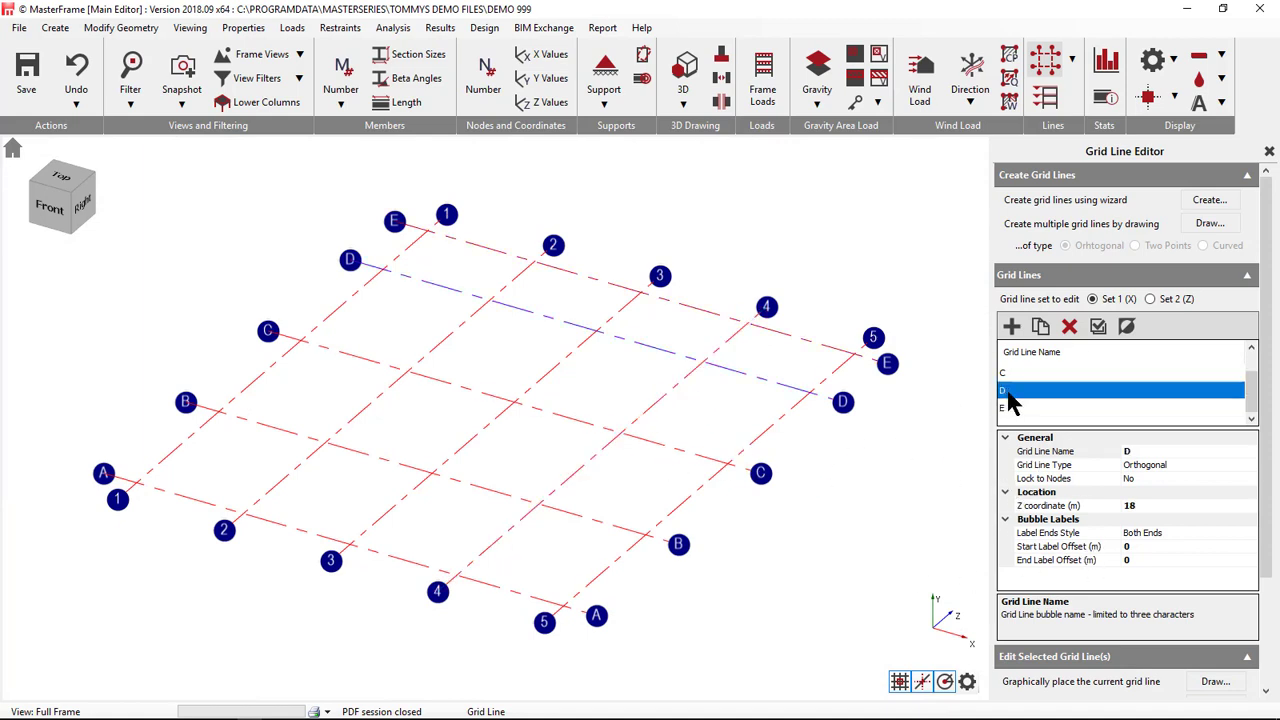
left_click(1052, 508)
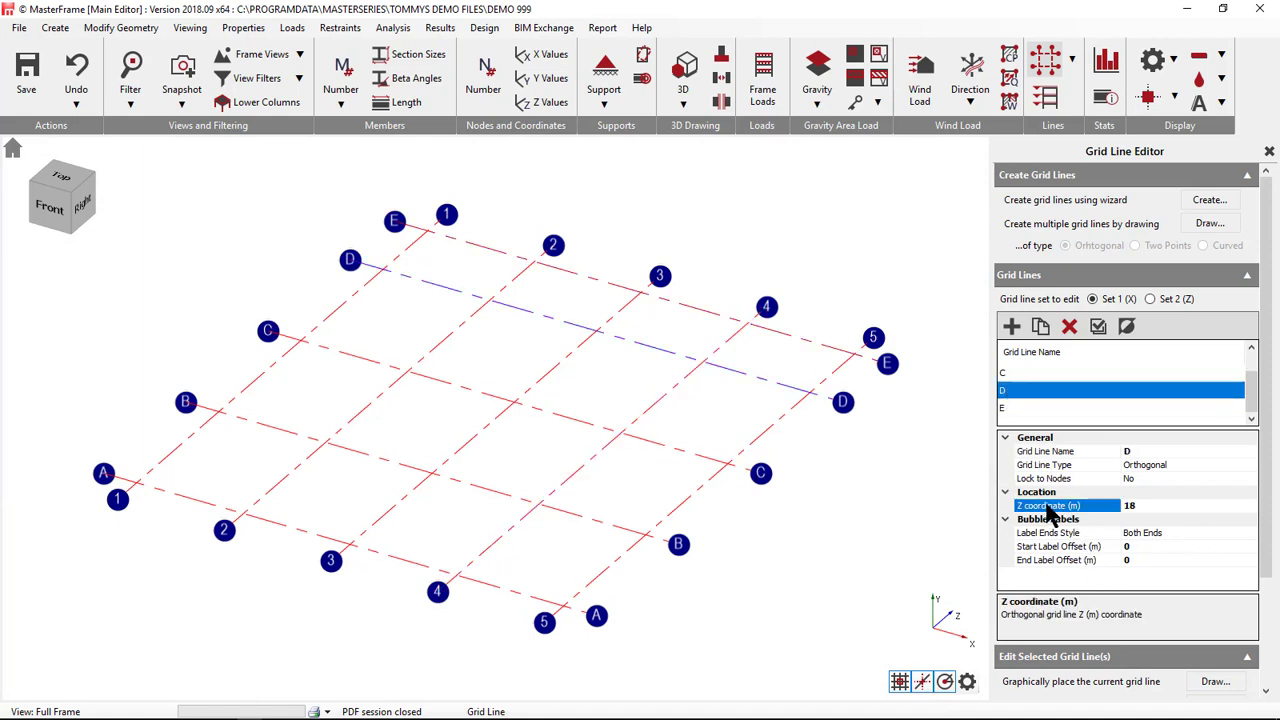
type("17.5")
key("Return")
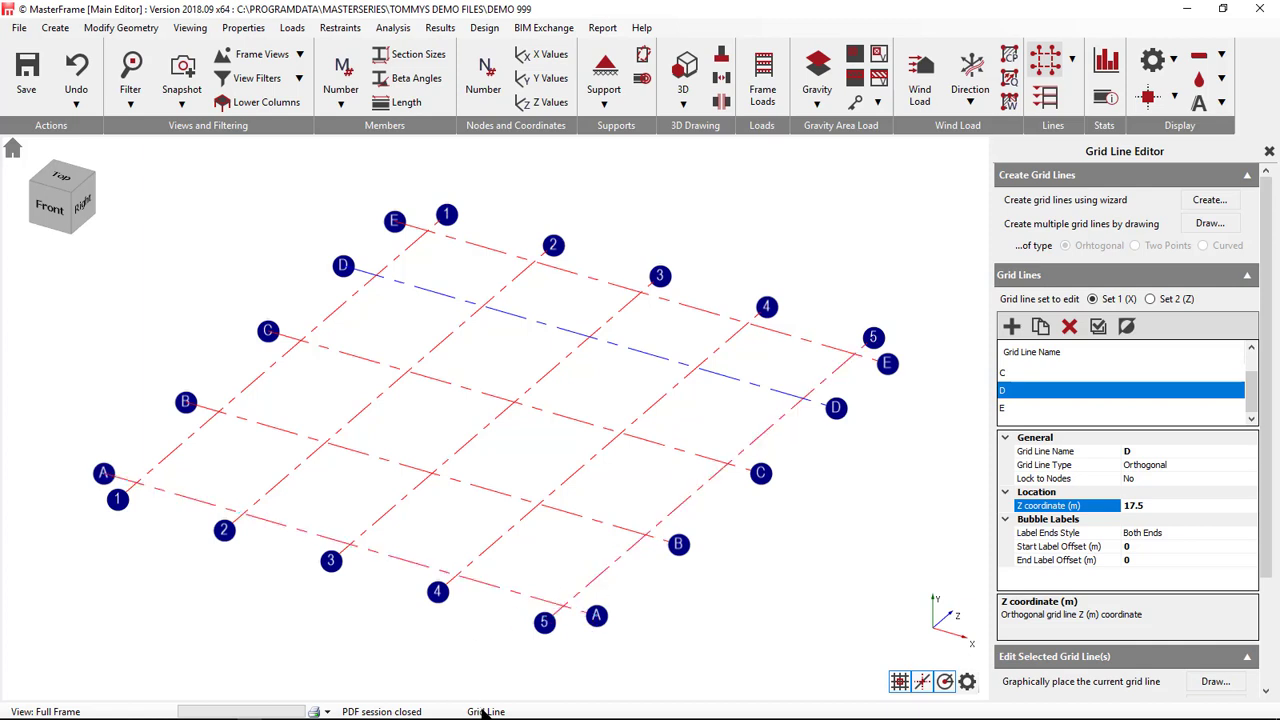
- Draw two orthogonal Set 2 (Z) grid lines, the first 5 m beyond grid line 5 and the second 3 m beyond the first
left_click(1208, 222)
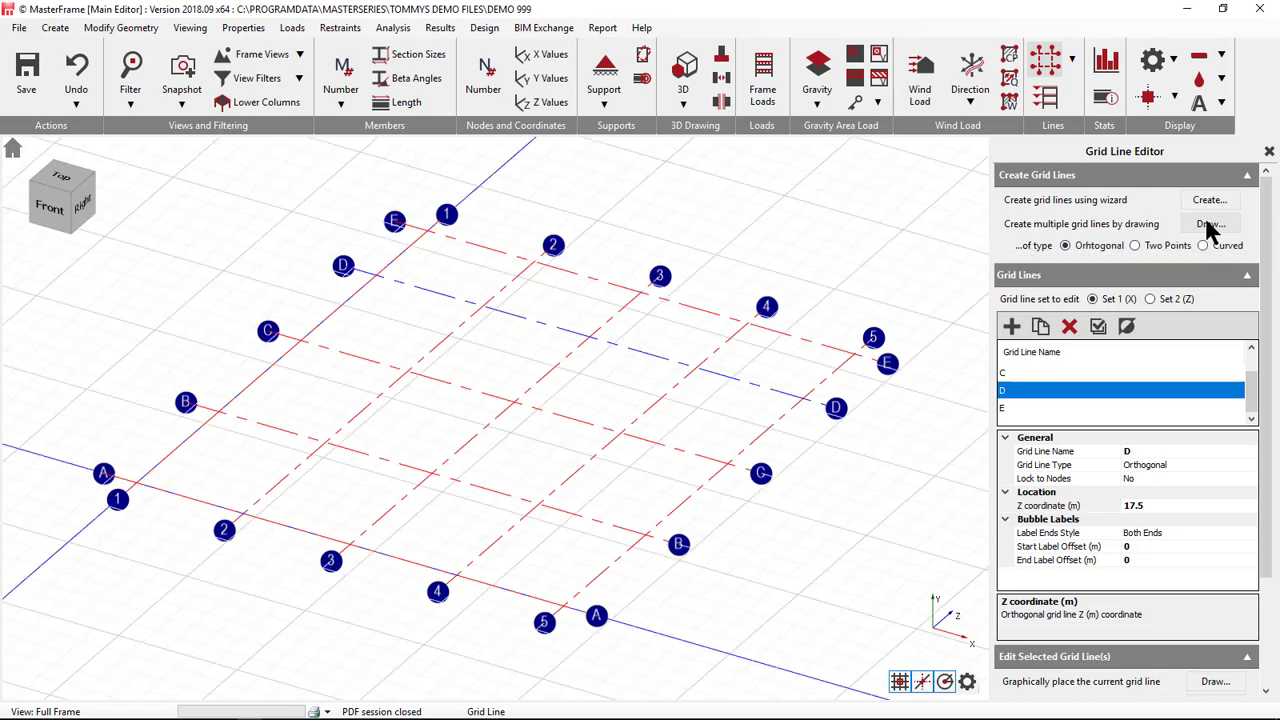
left_click(1150, 299)
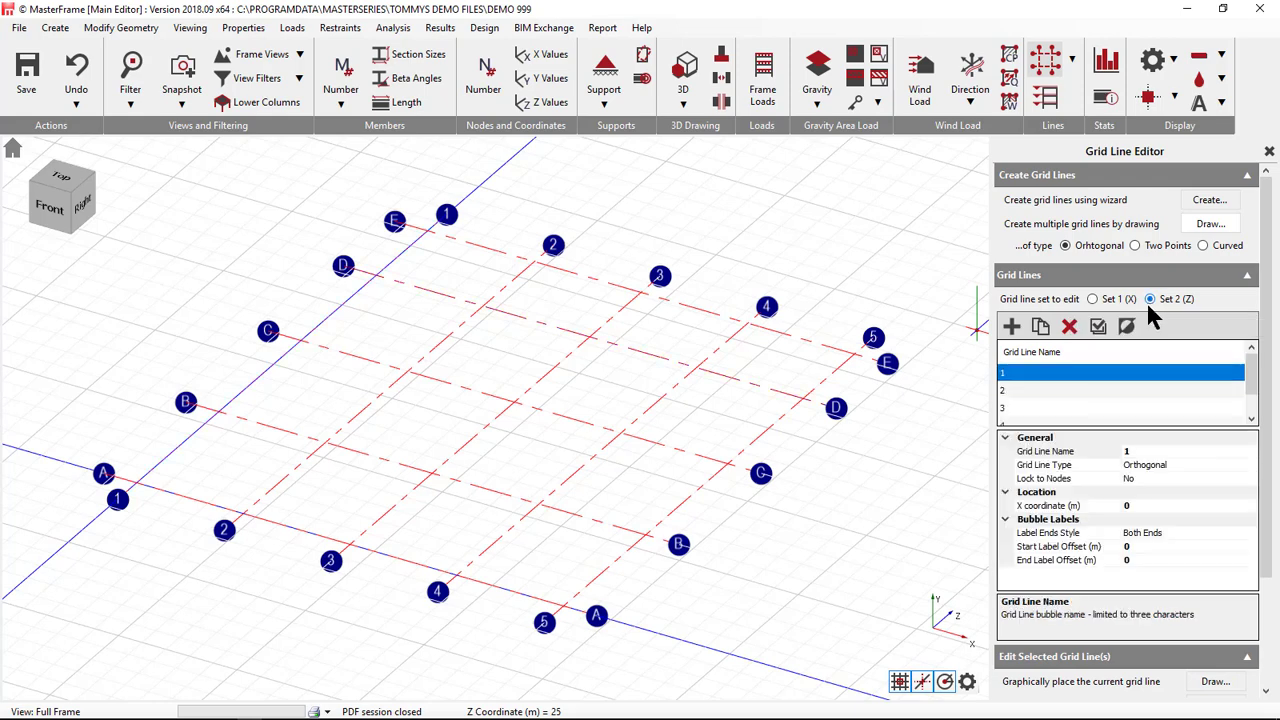
left_click(563, 607)
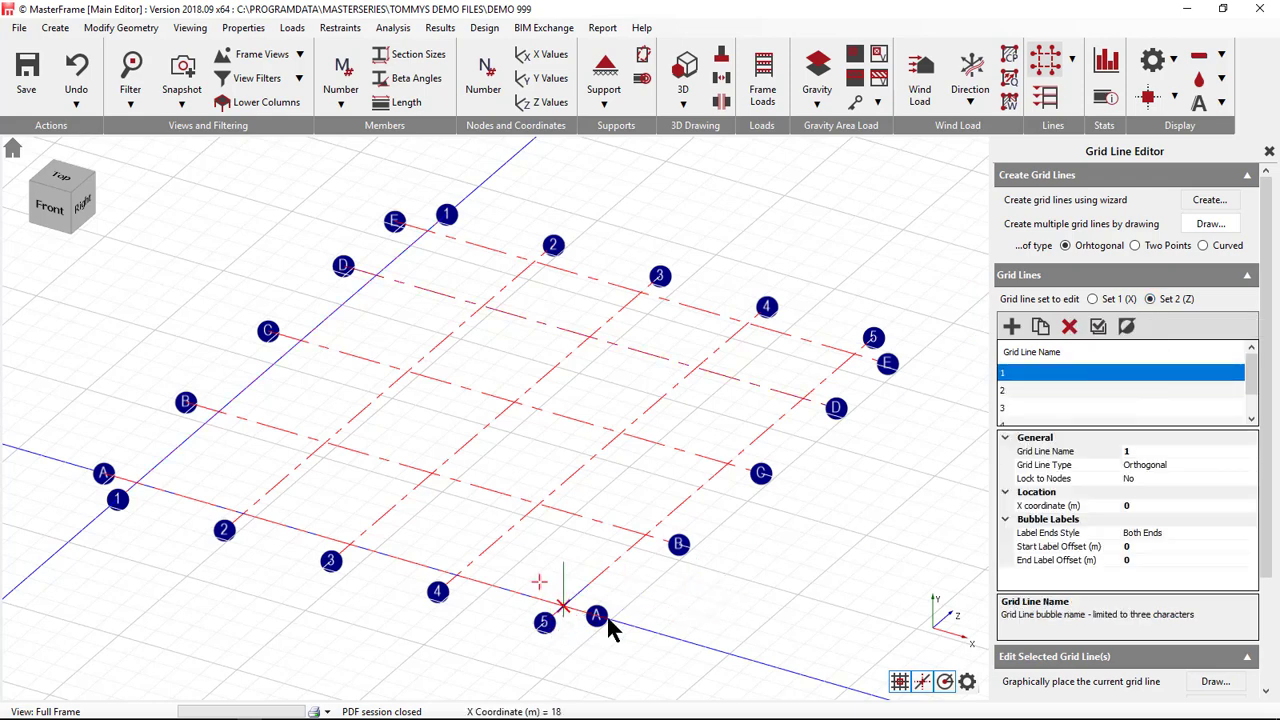
left_click(659, 632)
type("5")
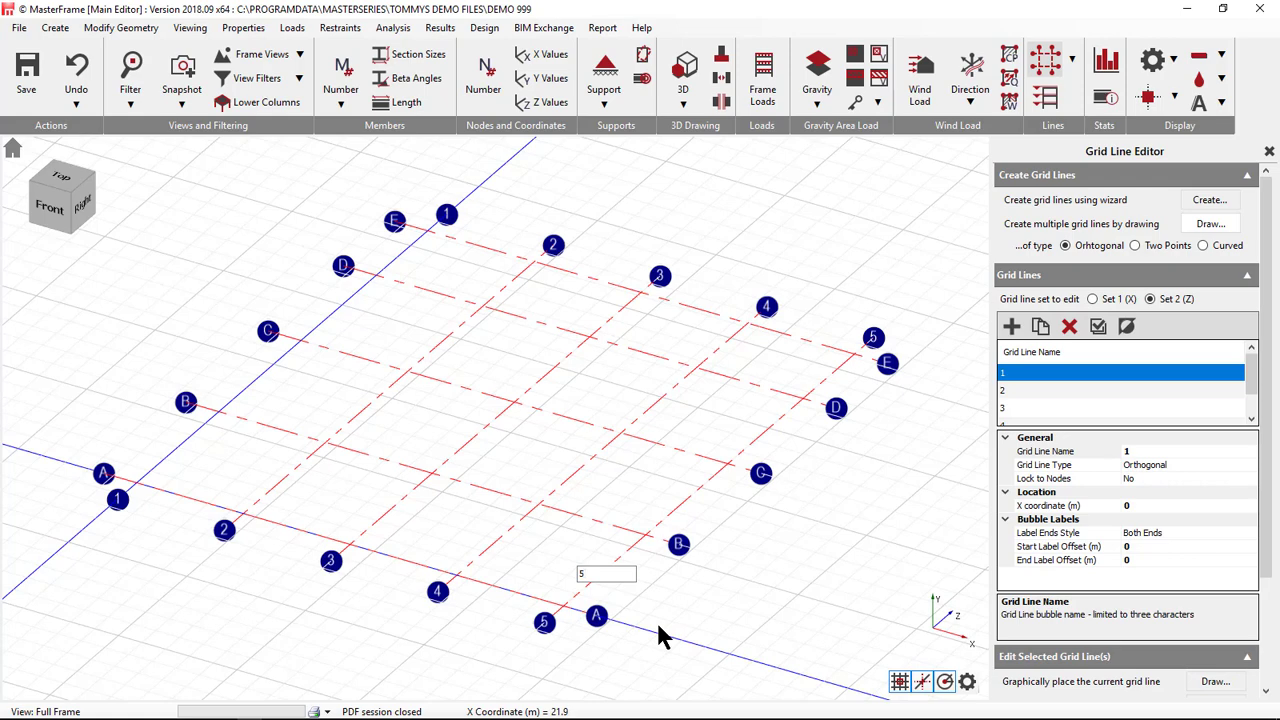
key("Return")
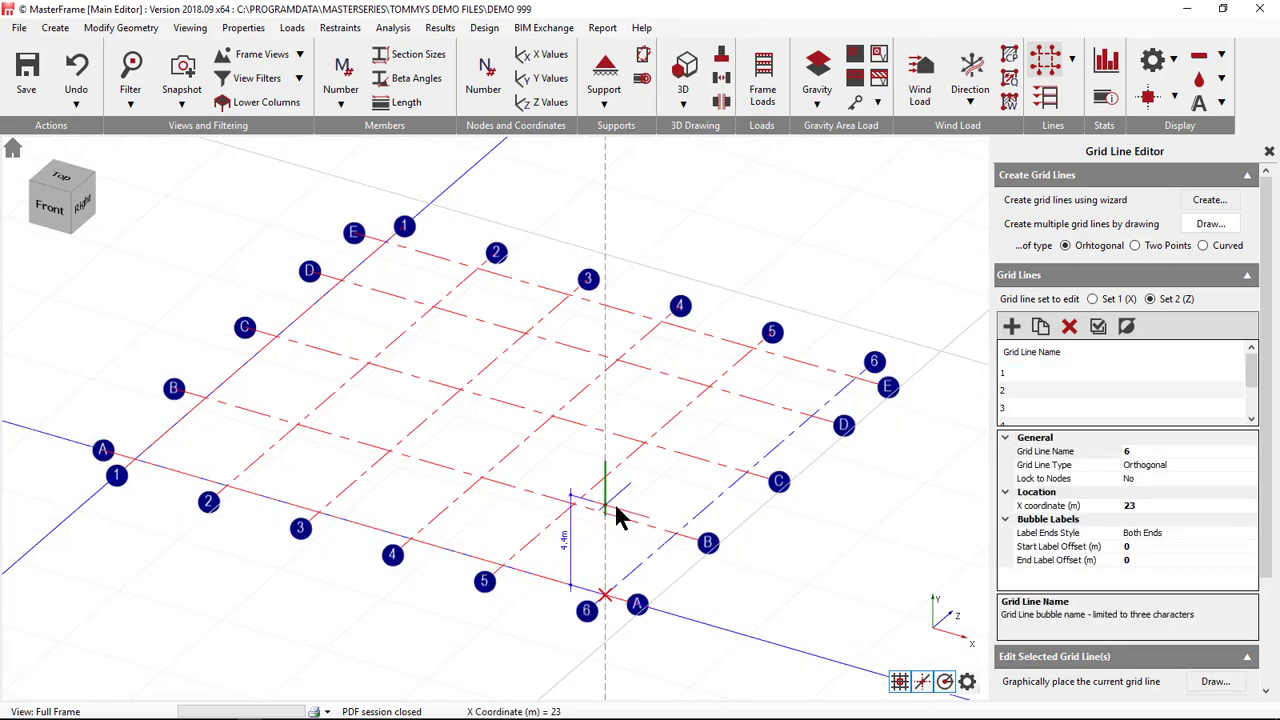
left_click(606, 598)
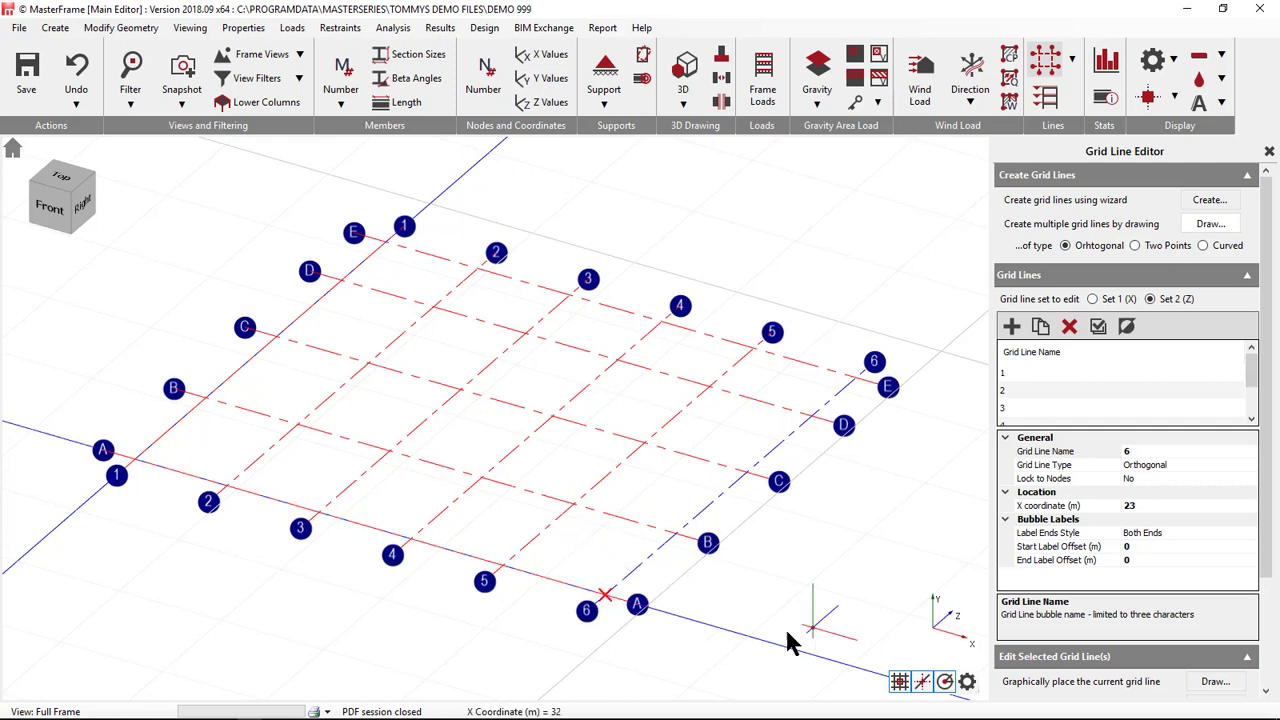
left_click(705, 612)
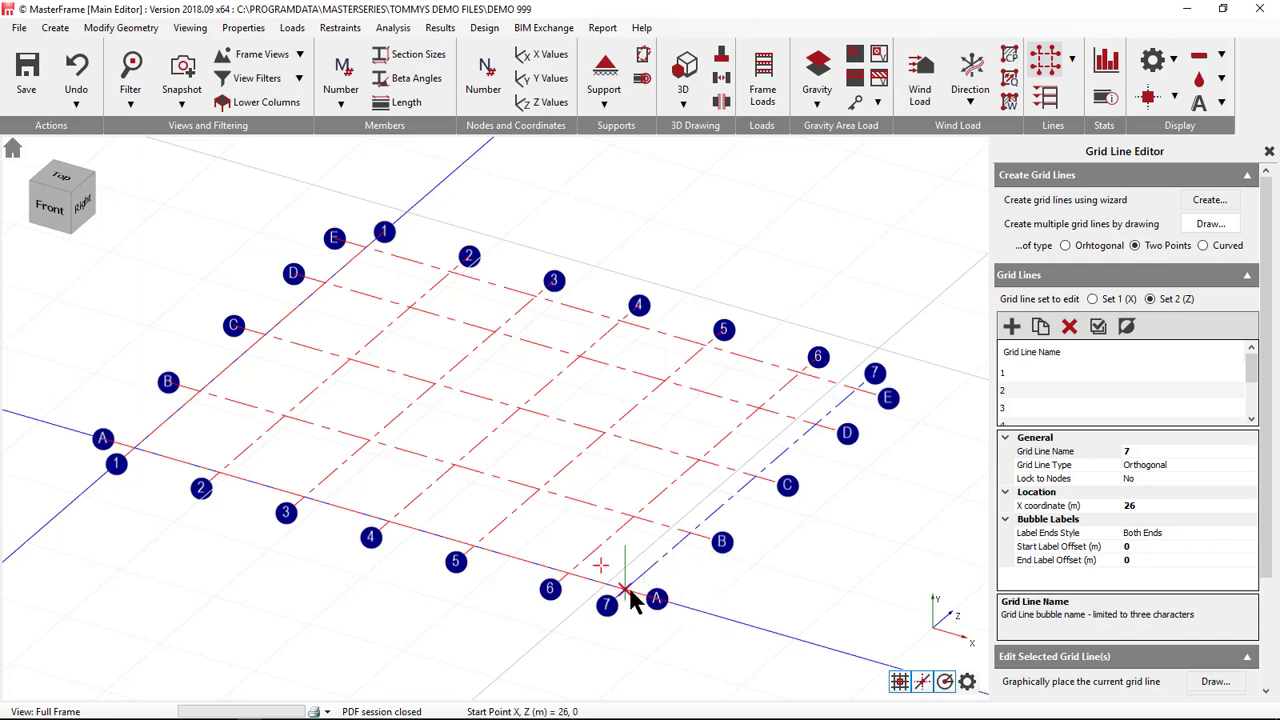
- Draw a Two Points grid line in Set 2 (Z) from X, Z 30, 0 to a point on grid line E 2 m beyond grid line 7
left_click(705, 615)
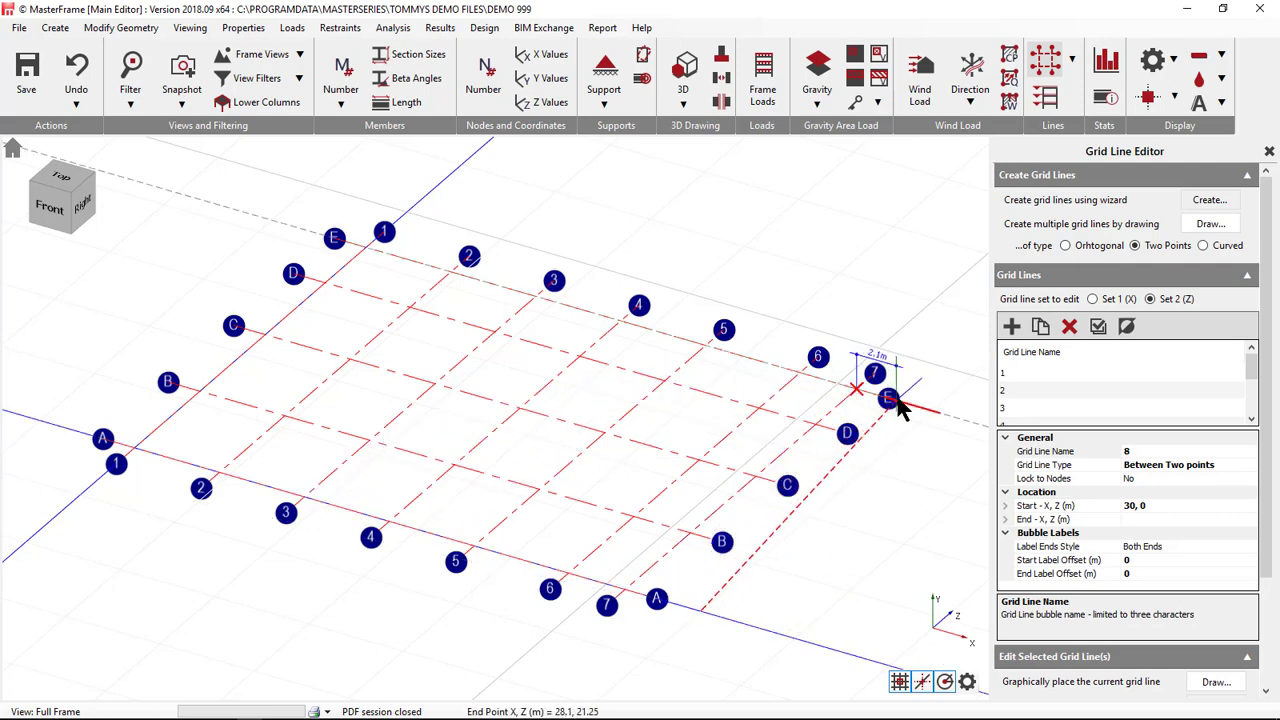
type("2")
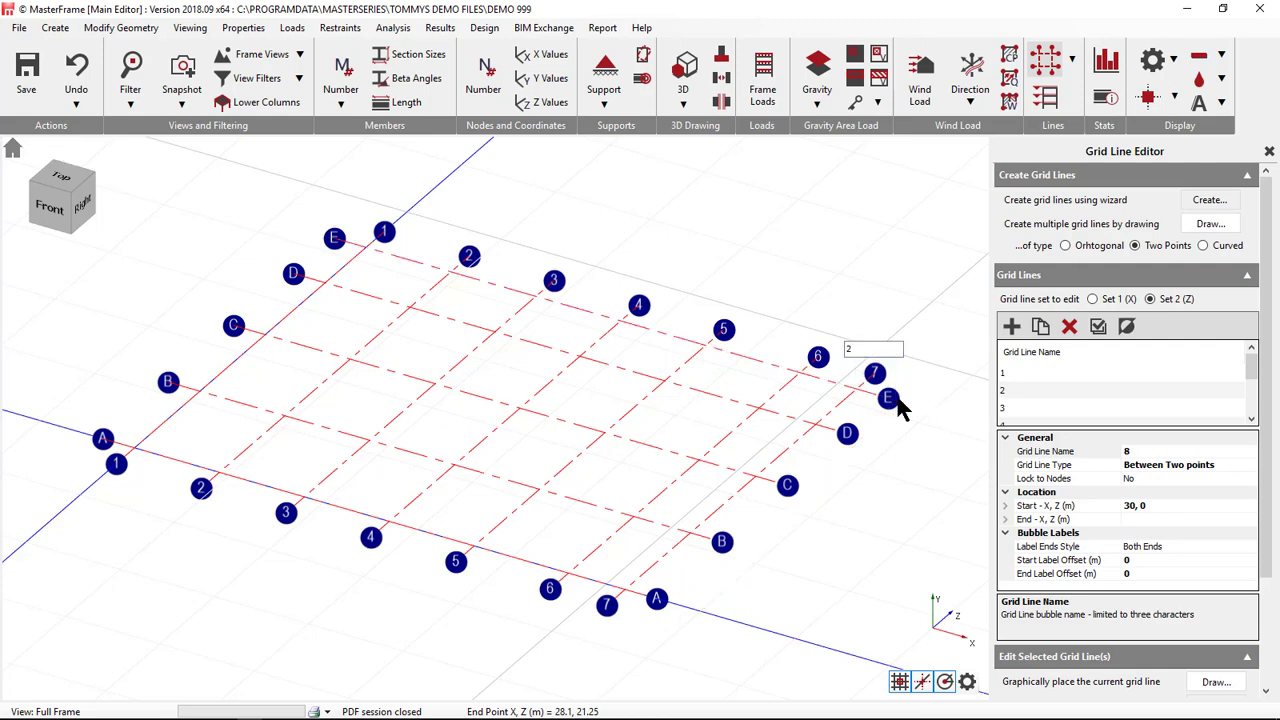
key("Return")
key("Escape")
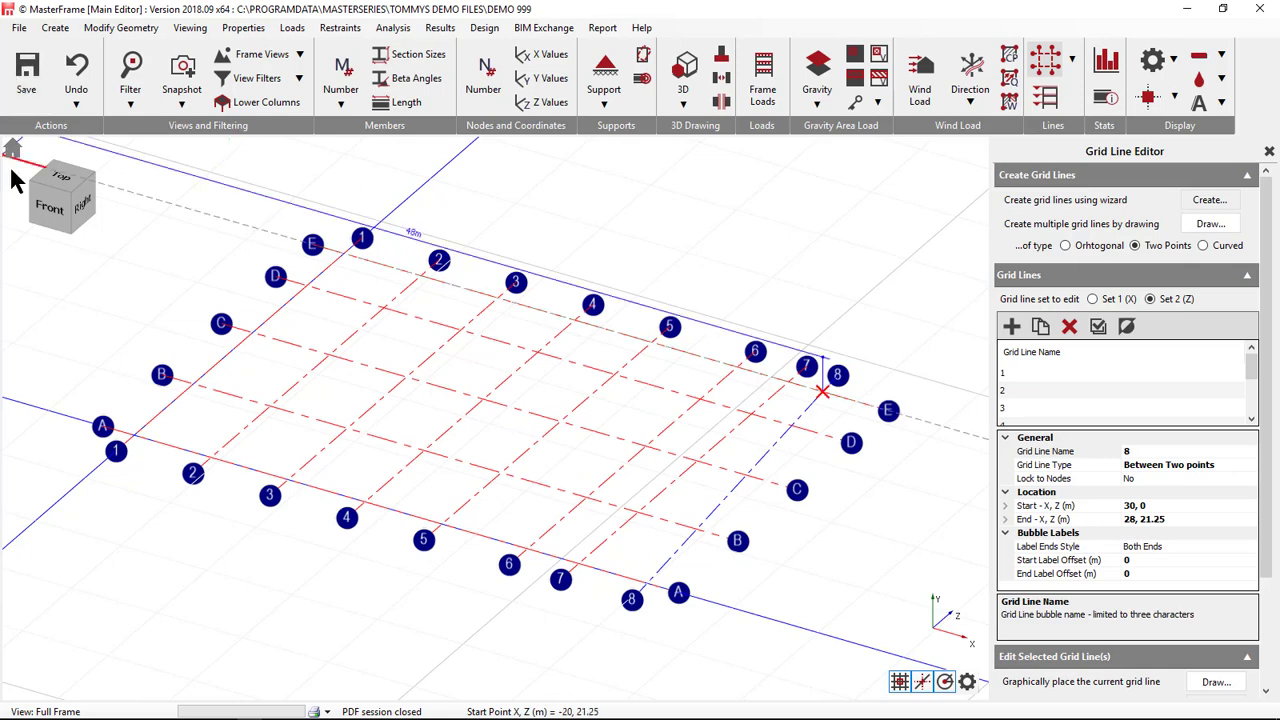
- Check the grid layout in plan, close the grid line editor and return to the default 3D view
left_click(65, 181)
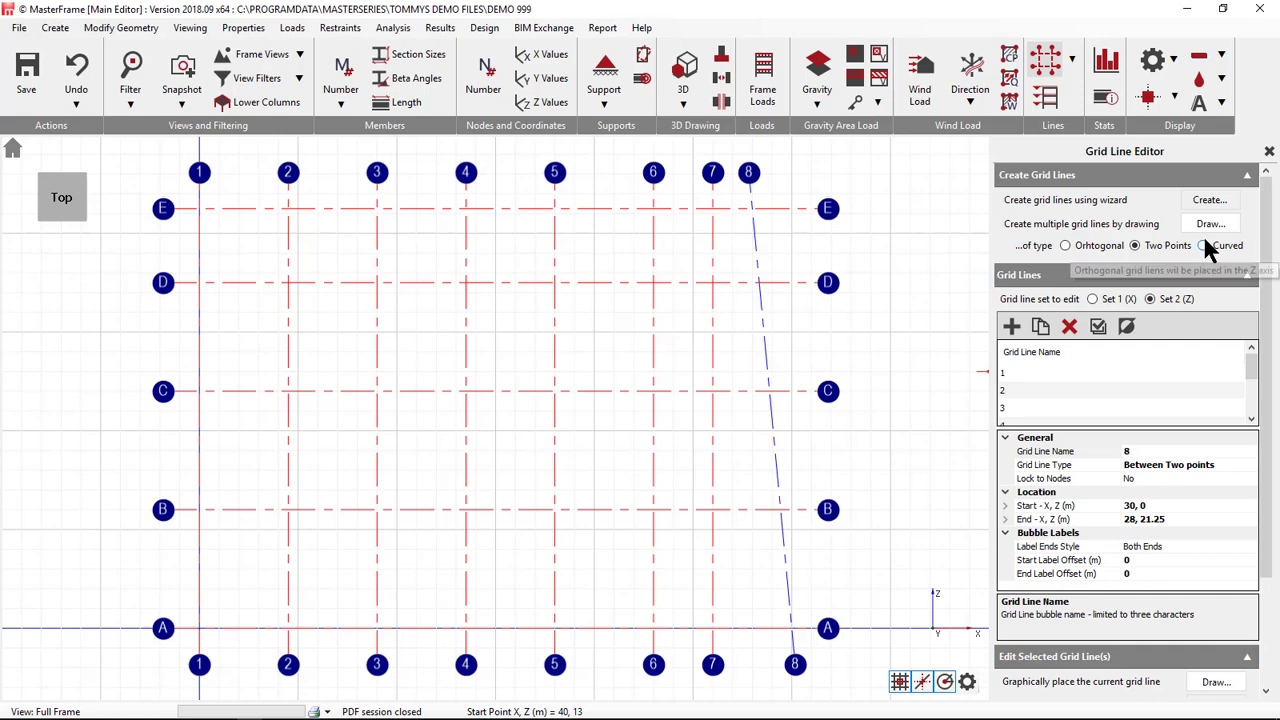
left_click(1268, 155)
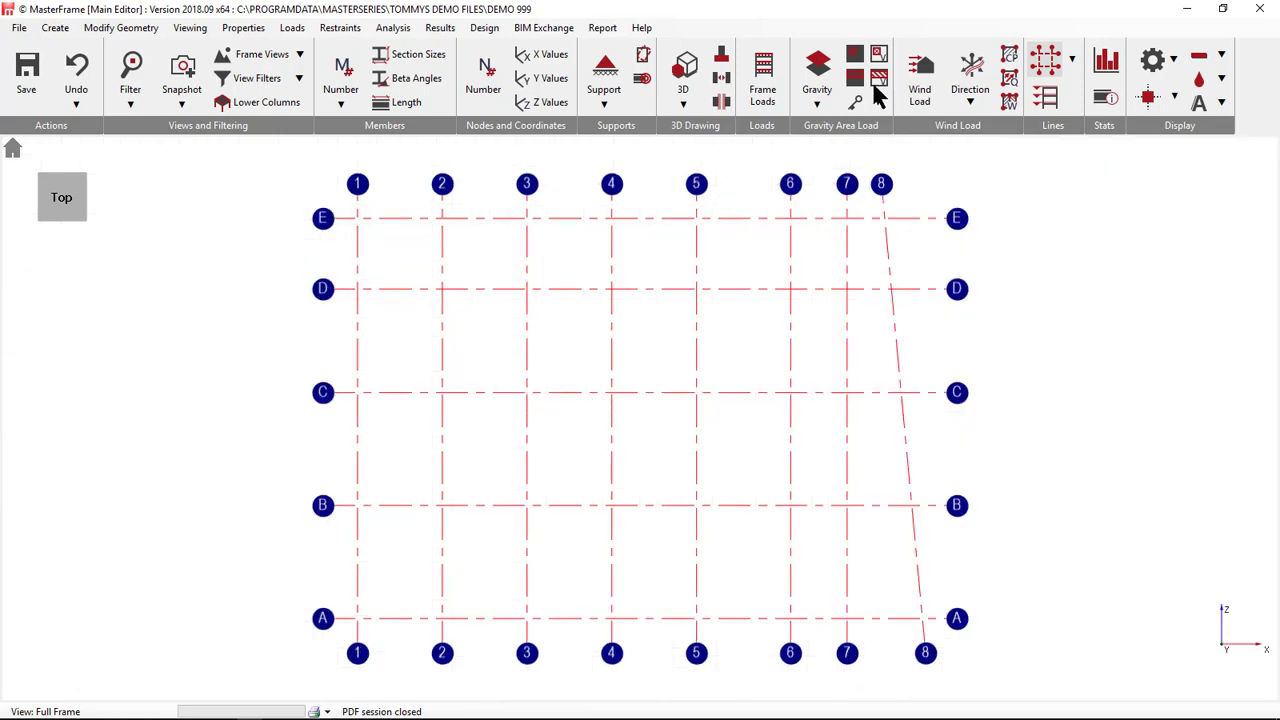
left_click(12, 150)
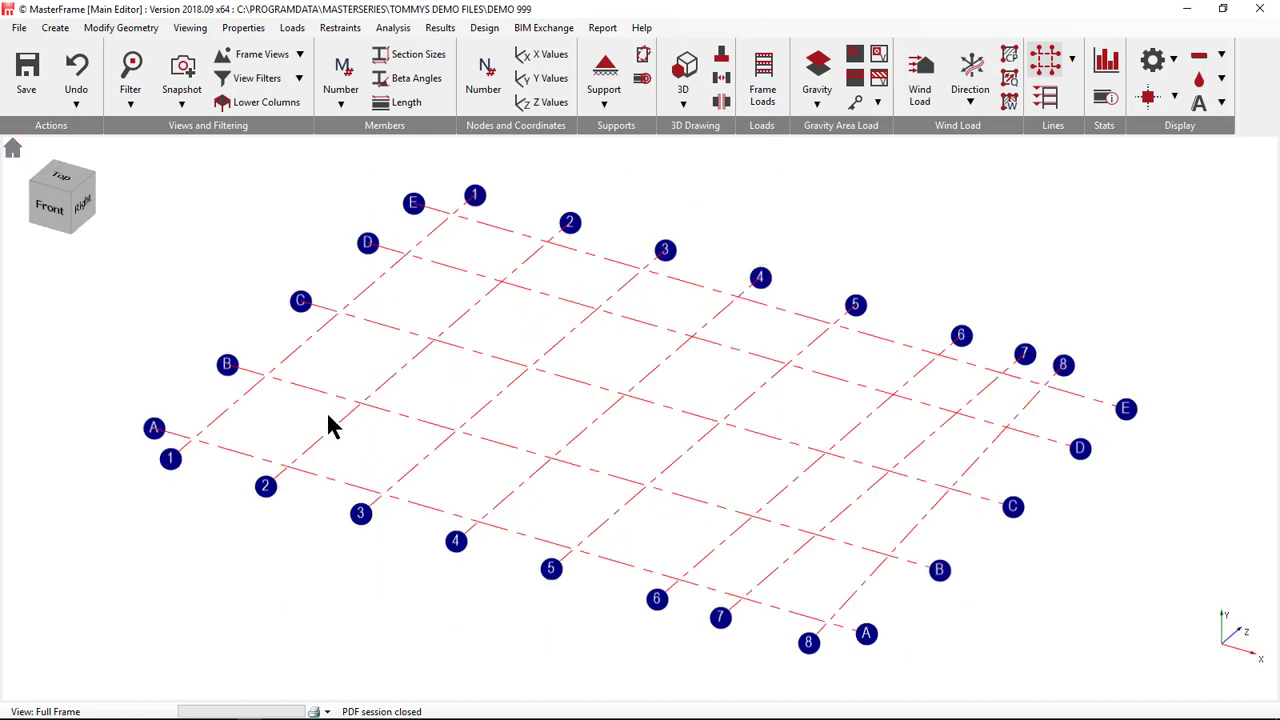
- Start adding columns by height from point, with the column position set to Above
left_click(56, 30)
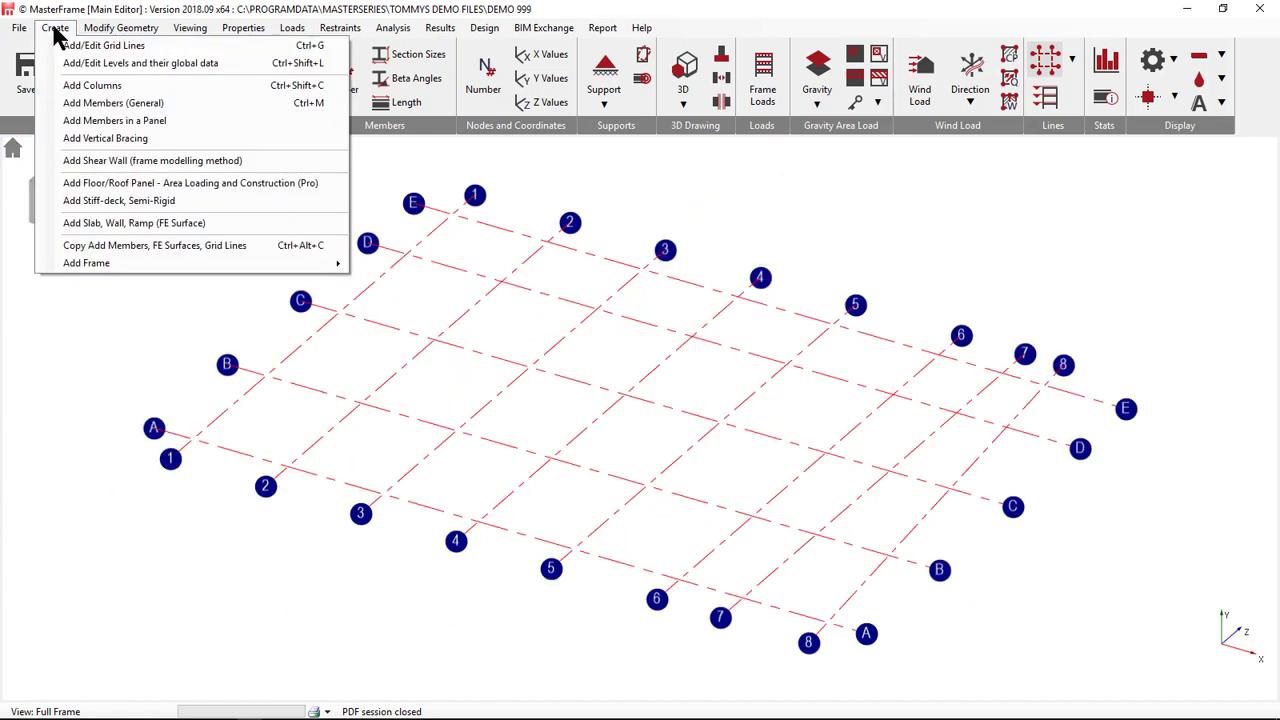
left_click(92, 86)
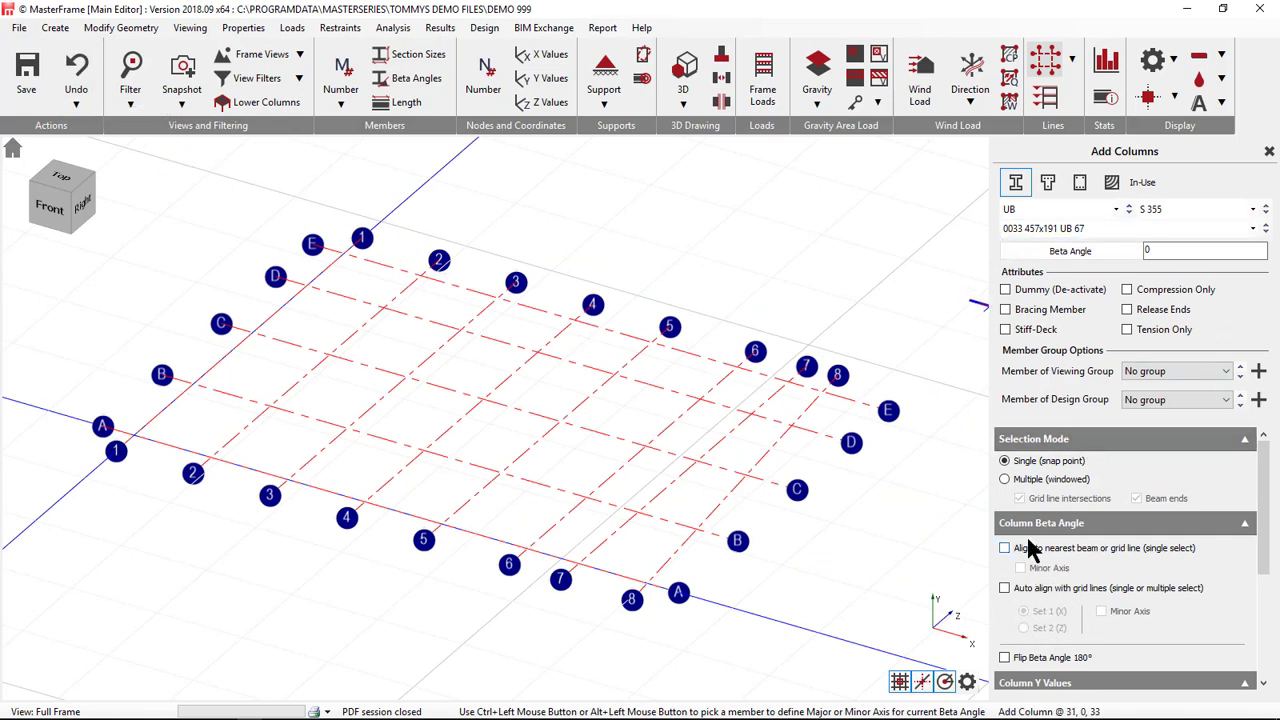
scroll(1190, 627, "down", 3)
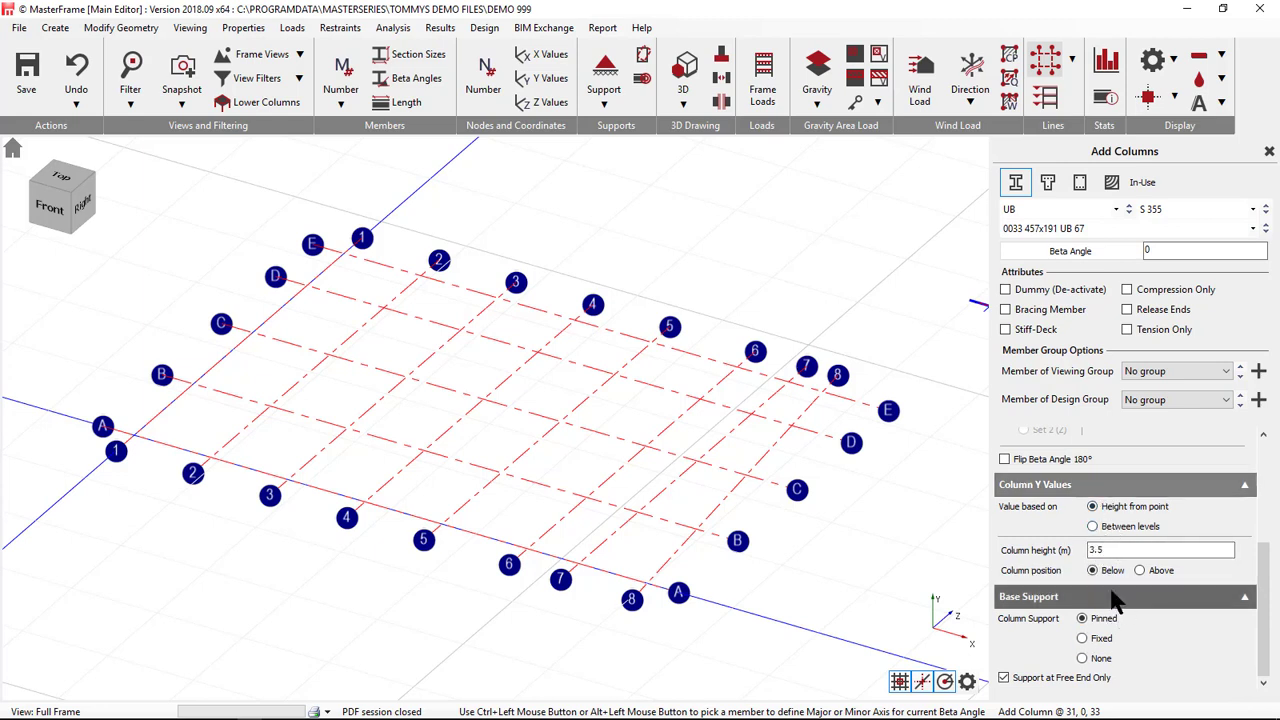
left_click(1140, 570)
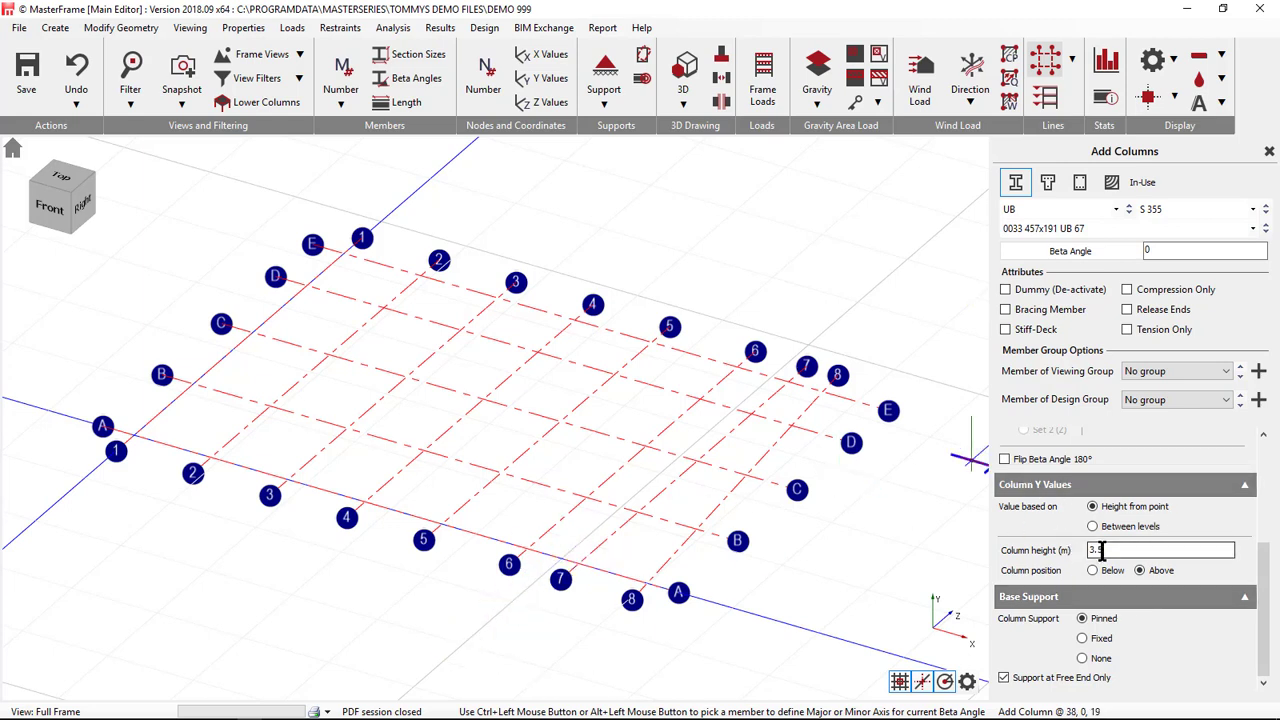
- Choose the UC section type and the 203x203 UC 46 size for the new columns
left_click(1015, 212)
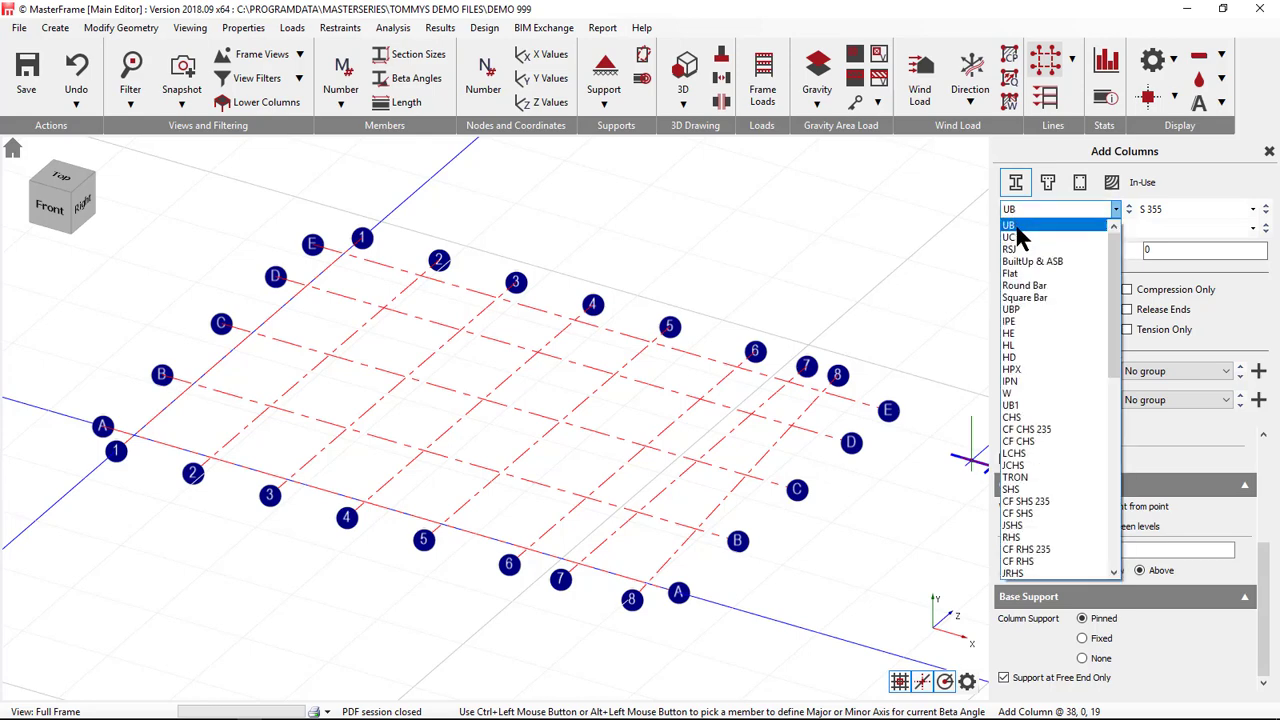
left_click(1015, 233)
left_click(1070, 229)
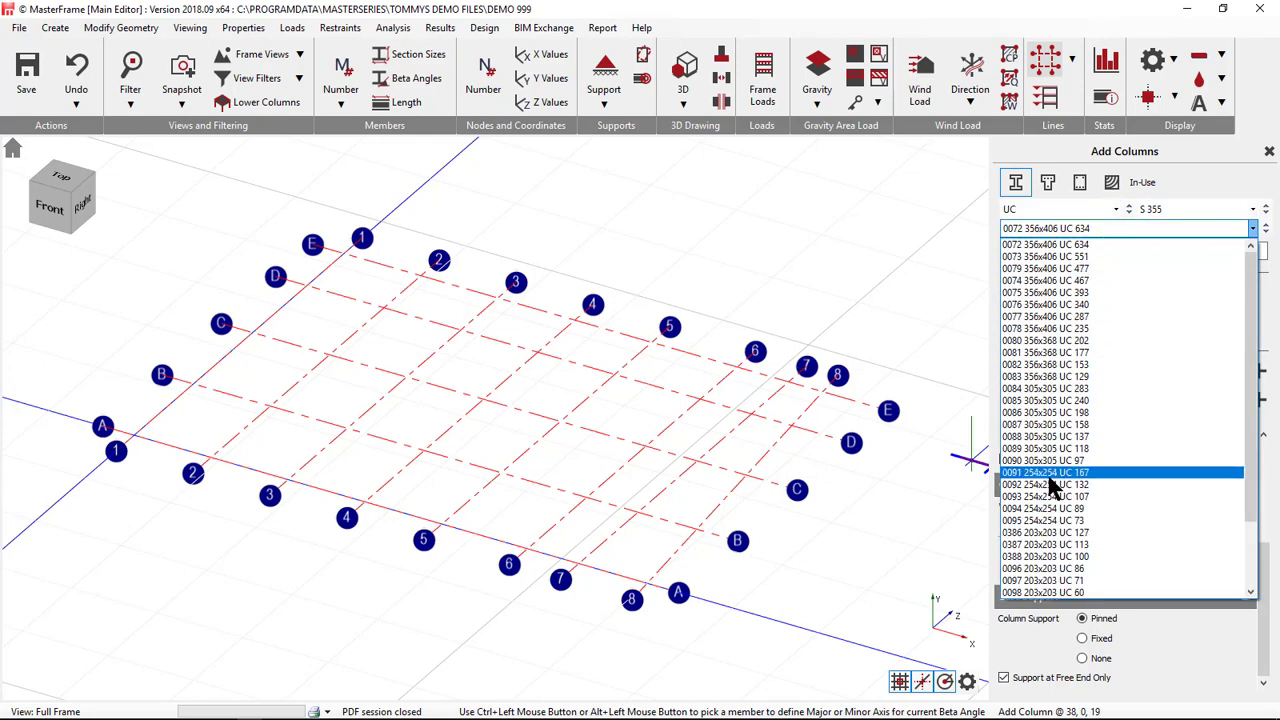
scroll(1050, 486, "down", 2)
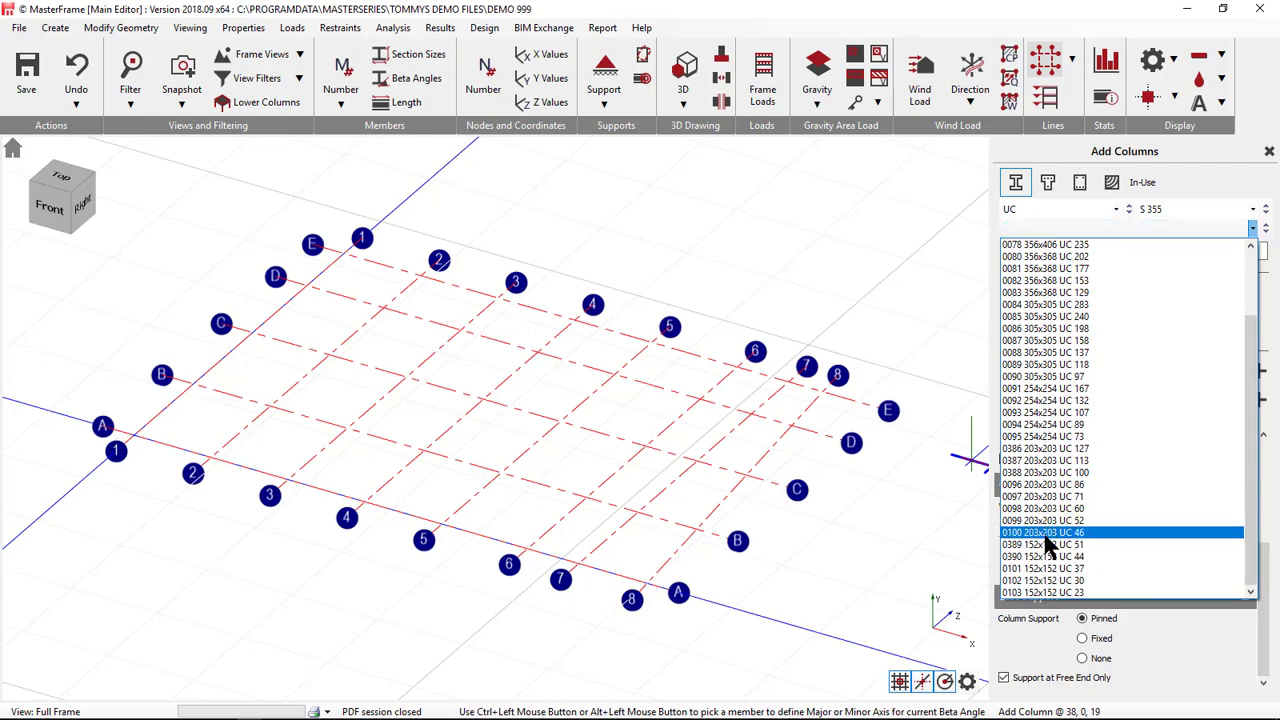
left_click(1048, 532)
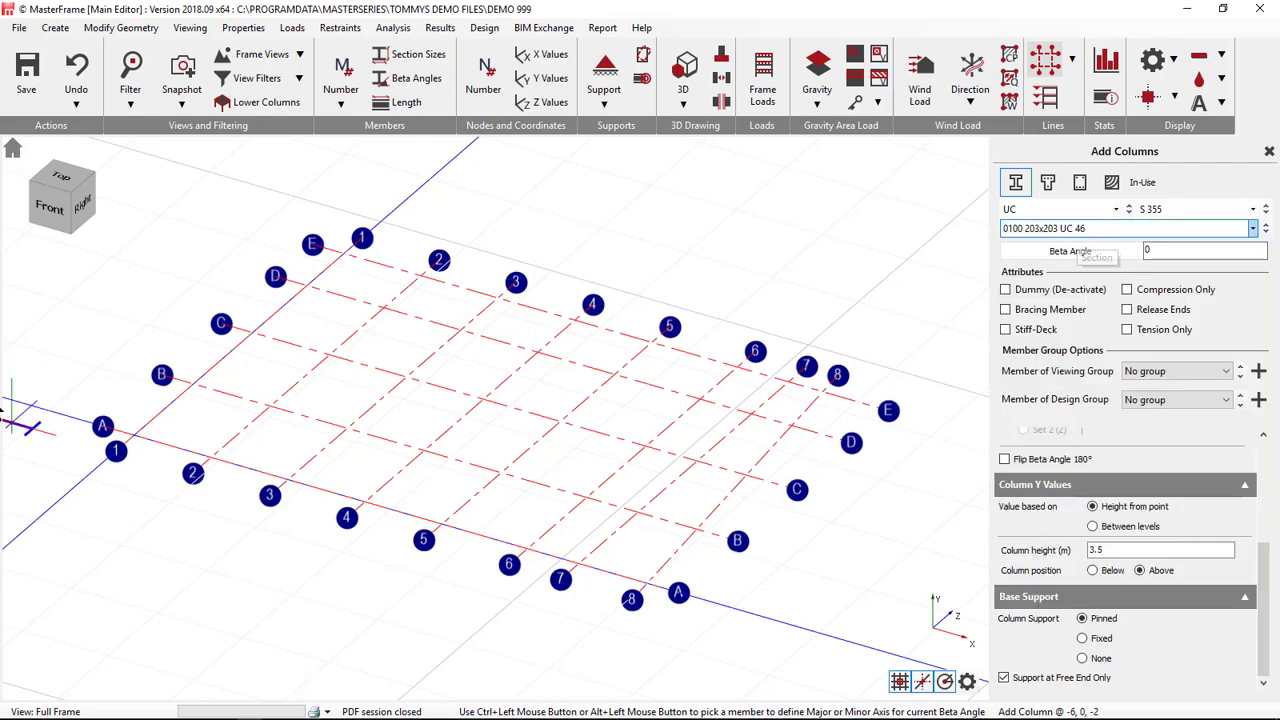
- Place single columns on grid line A at its intersections with grid lines 1, 2, 3 and 4
left_click(135, 438)
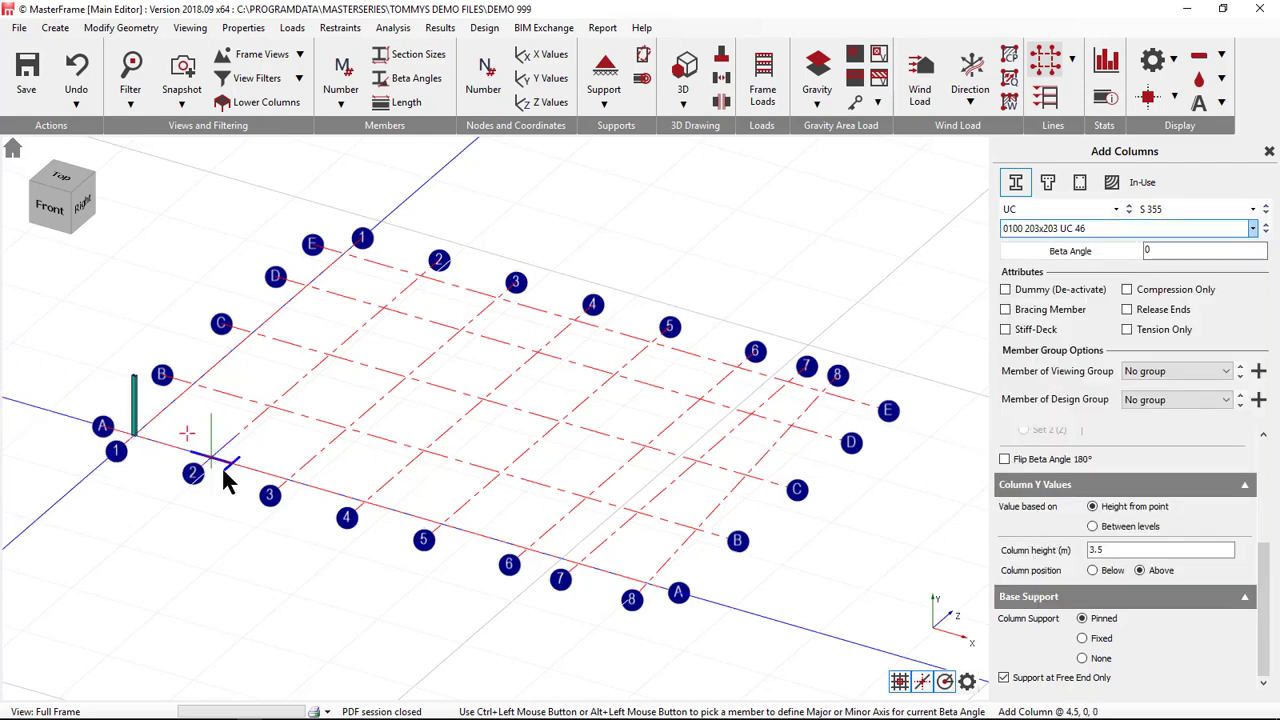
left_click(212, 461)
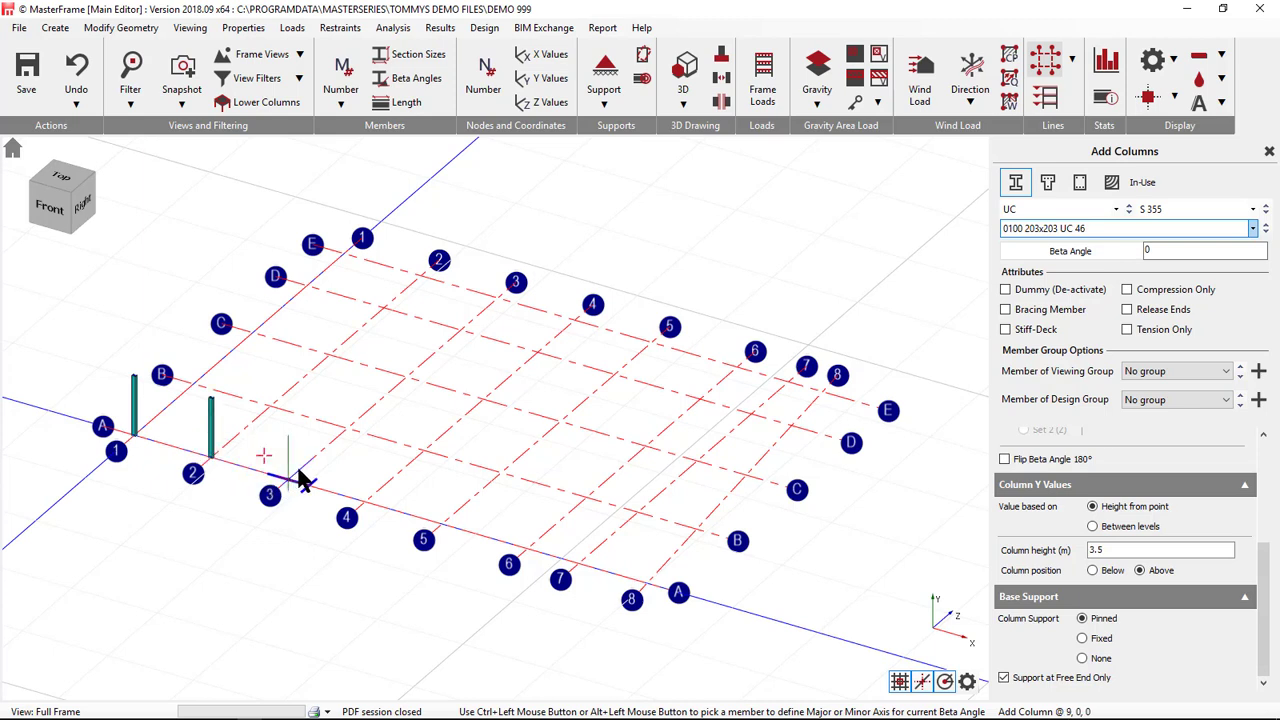
left_click(292, 485)
left_click(366, 510)
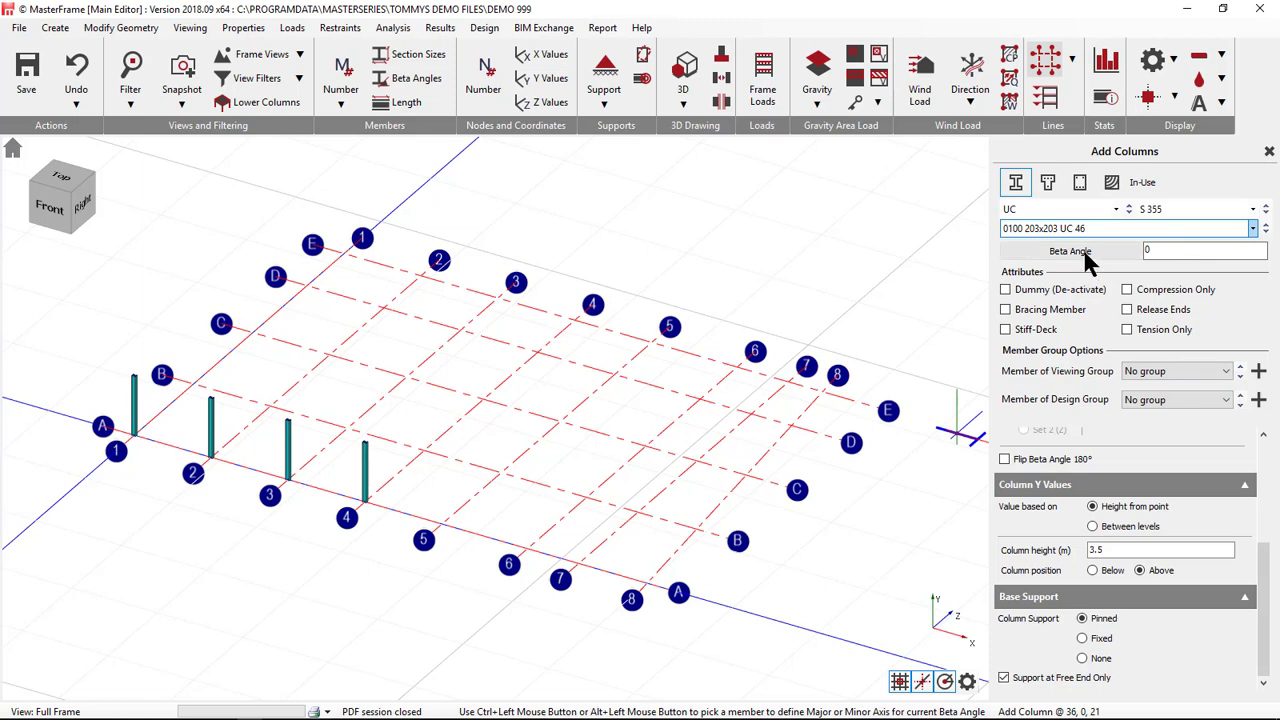
- Enable alignment to the nearest beam or grid line and place a column at intersection A-5
left_click(1215, 250)
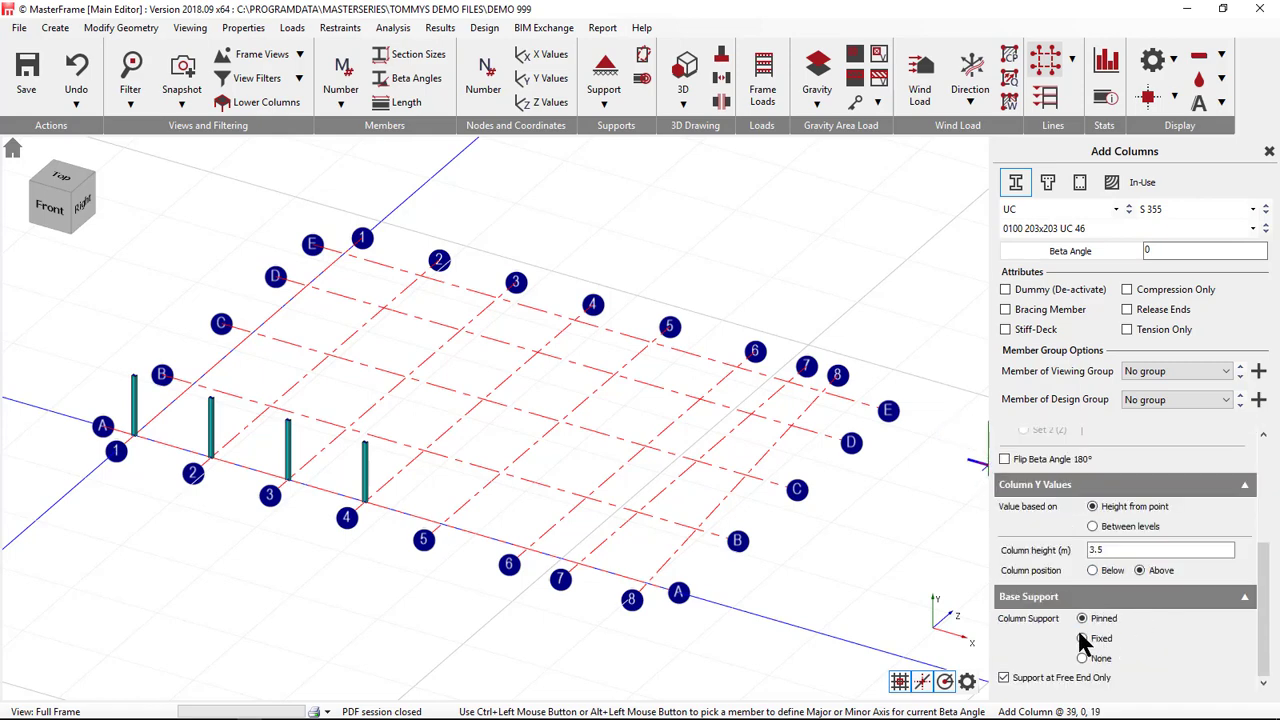
scroll(1164, 592, "up", 4)
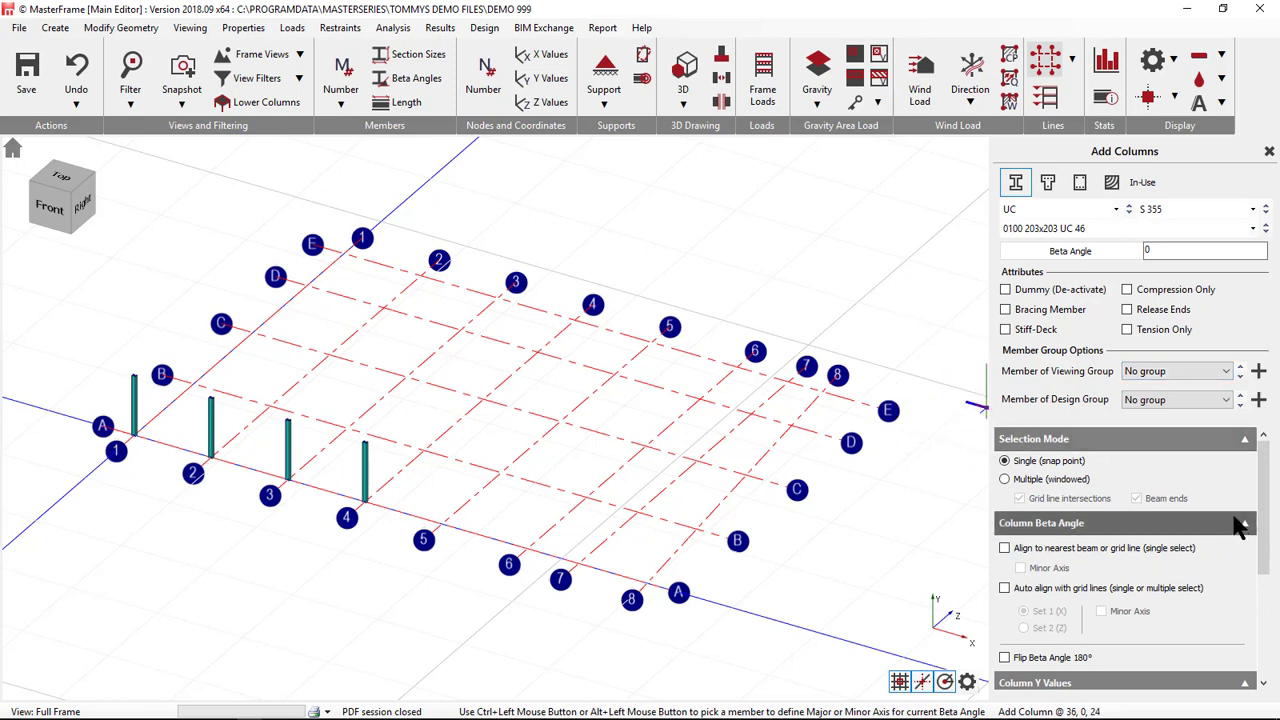
left_click(1006, 549)
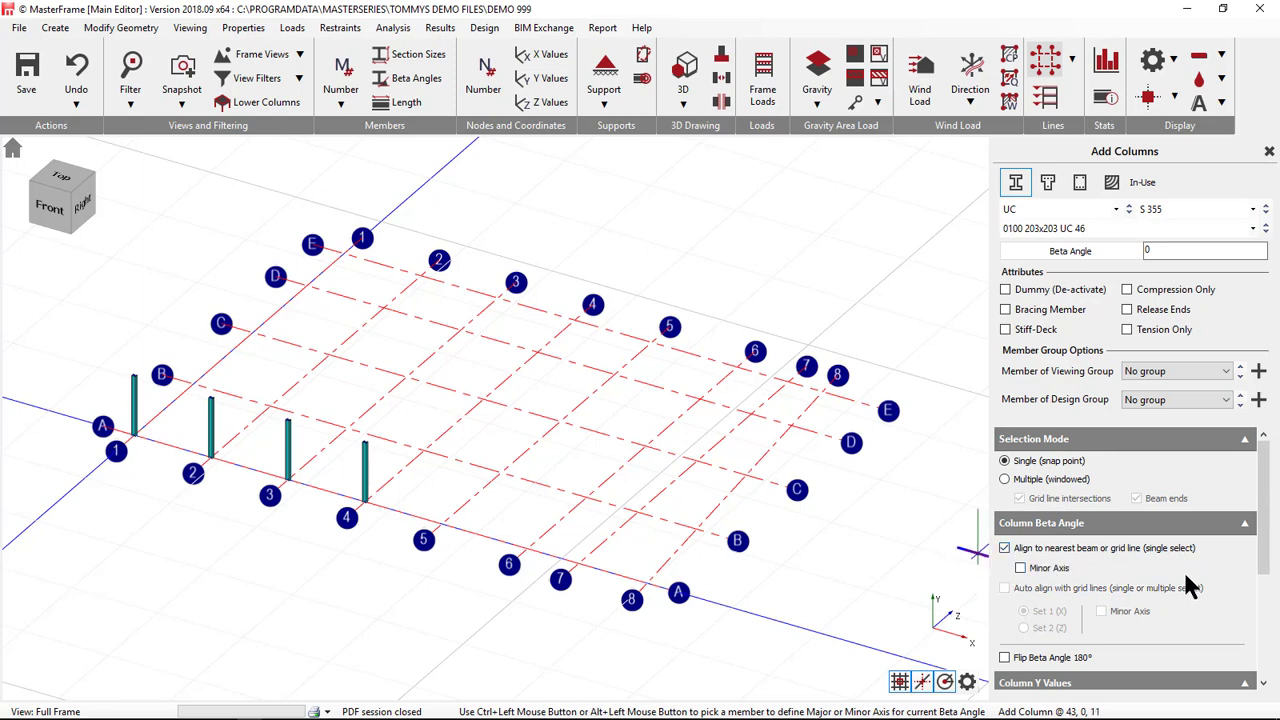
left_click(447, 533)
- Place a column at intersection A-6, aligned with grid line 6
scroll(430, 510, "up", 5)
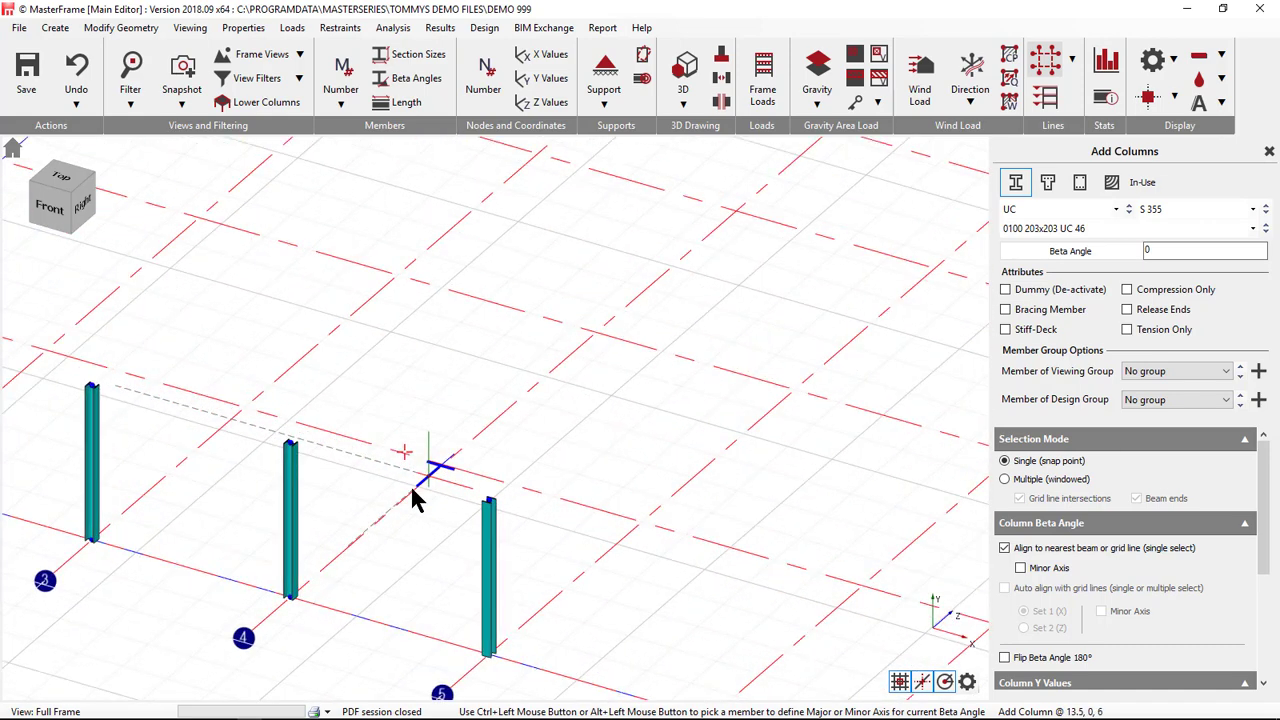
scroll(528, 614, "down", 5)
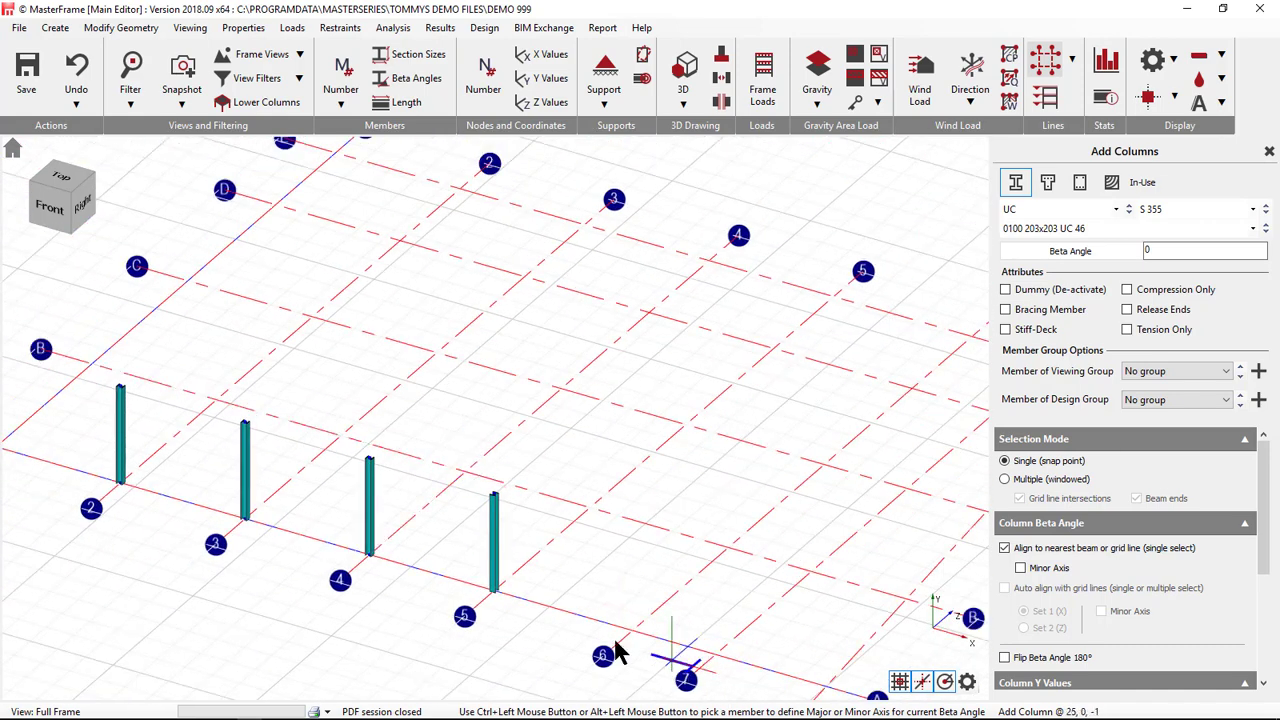
scroll(628, 634, "up", 2)
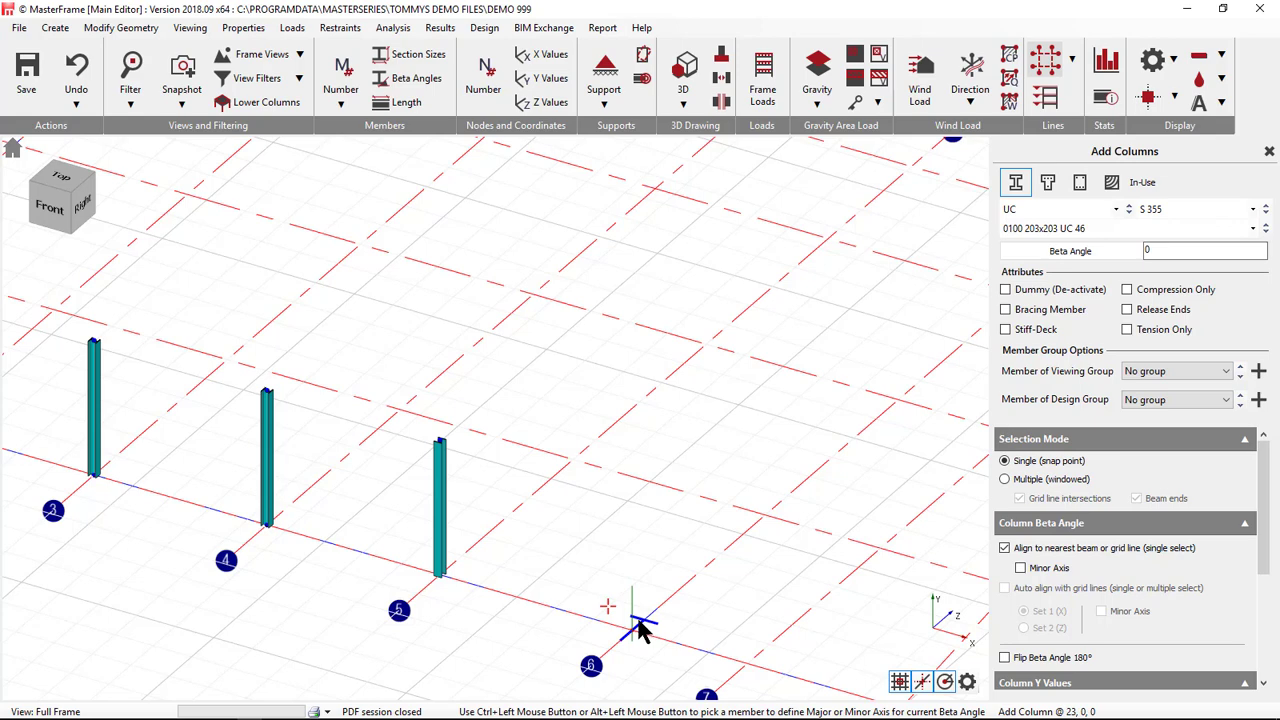
left_click(634, 630)
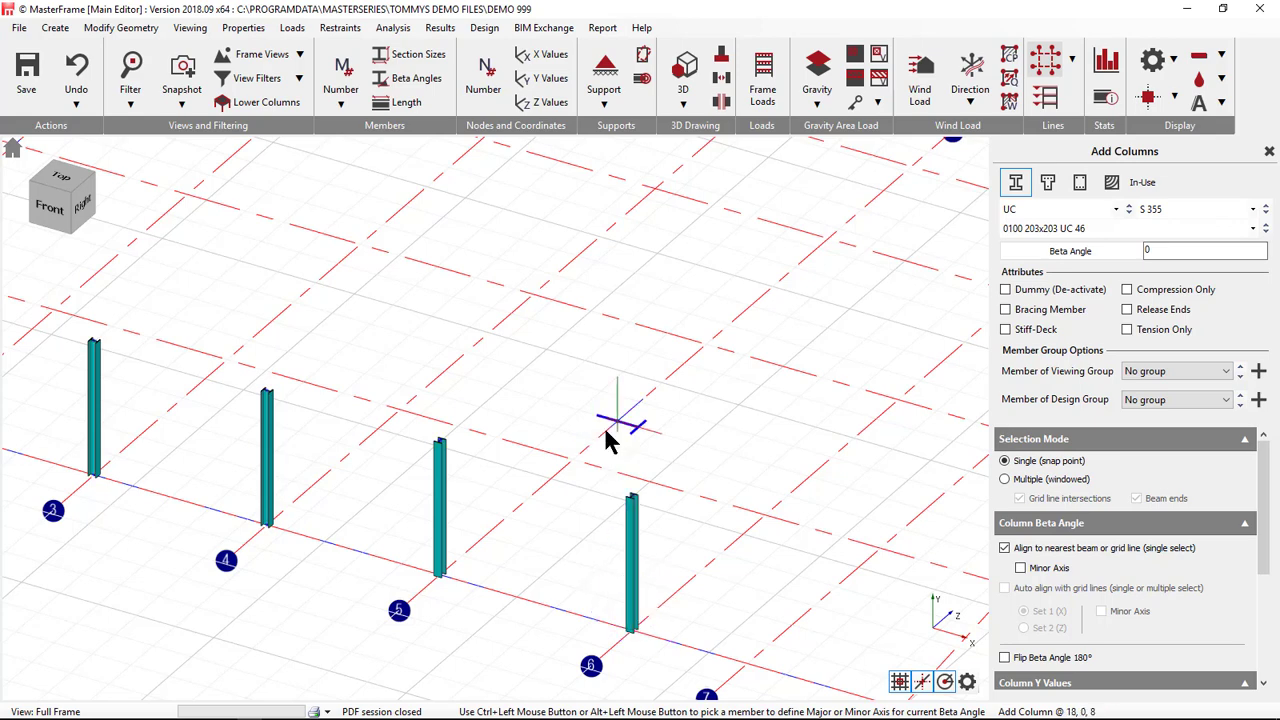
- Place two intermediate columns on grid line A, one 2 m beyond grid line 5 and one 2 m beyond grid line 4
scroll(610, 440, "down", 5)
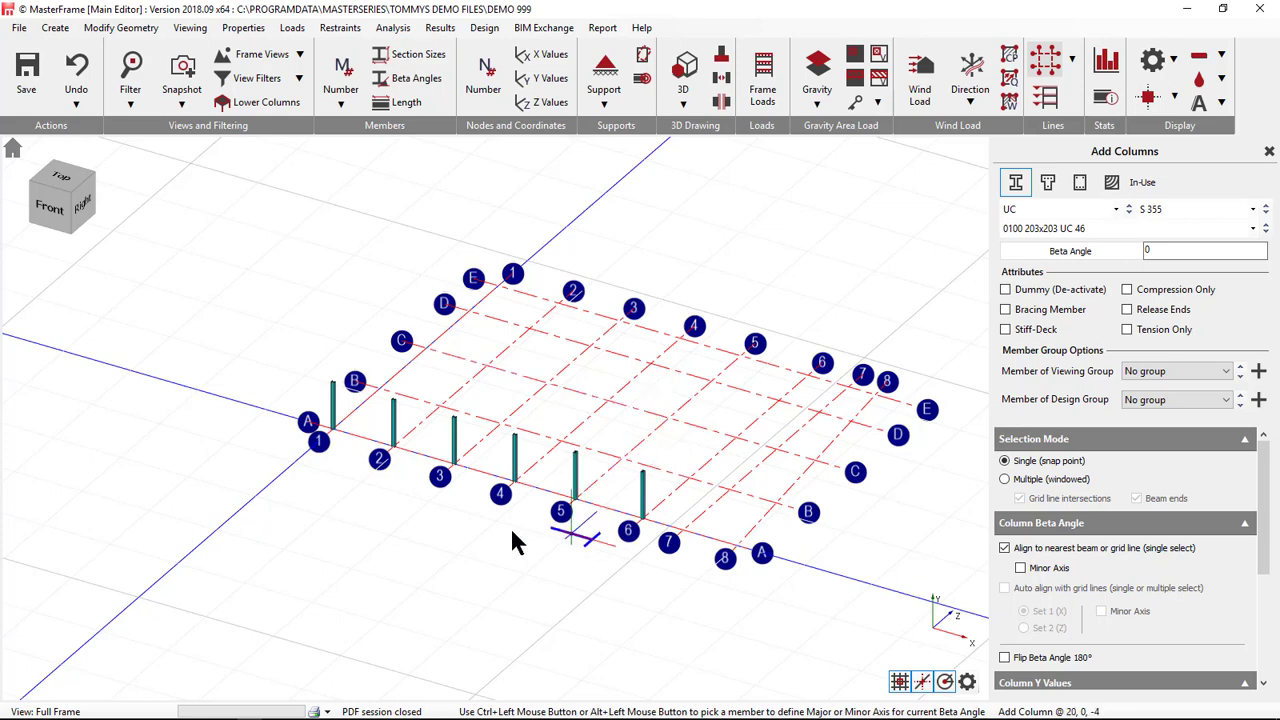
scroll(634, 474, "up", 5)
scroll(630, 510, "up", 1)
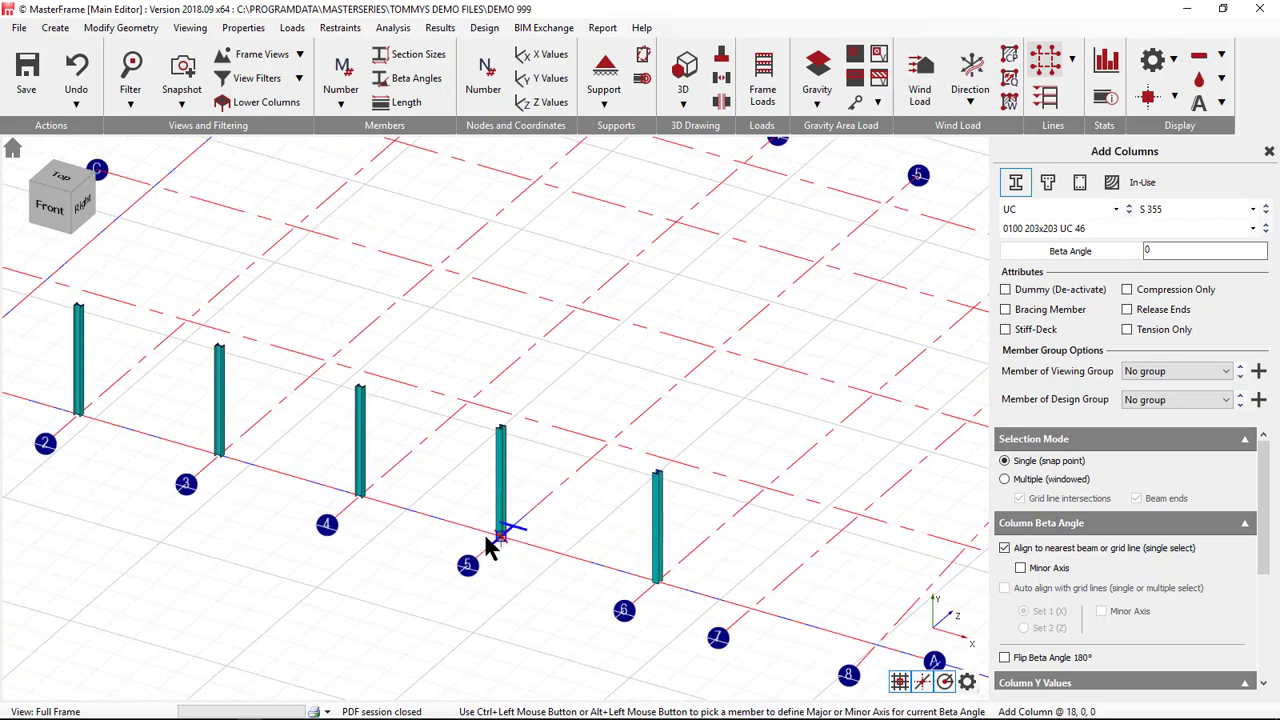
left_click(565, 558)
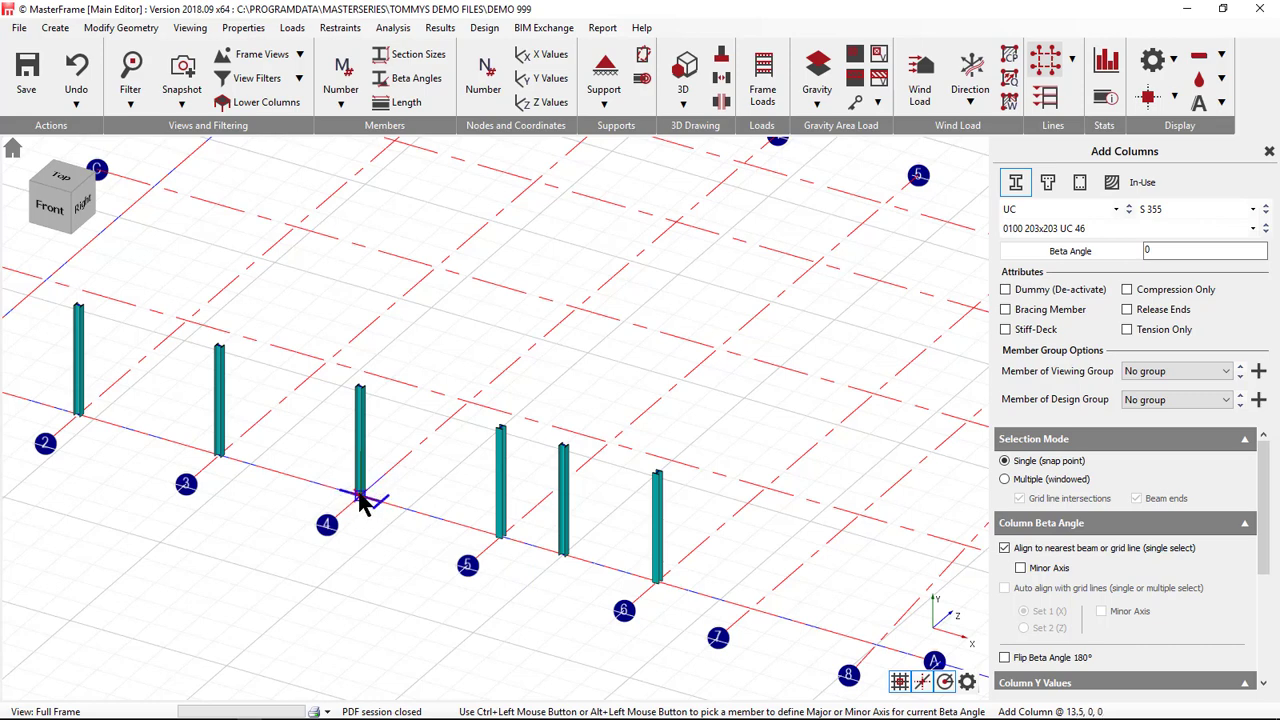
type("2")
key("Return")
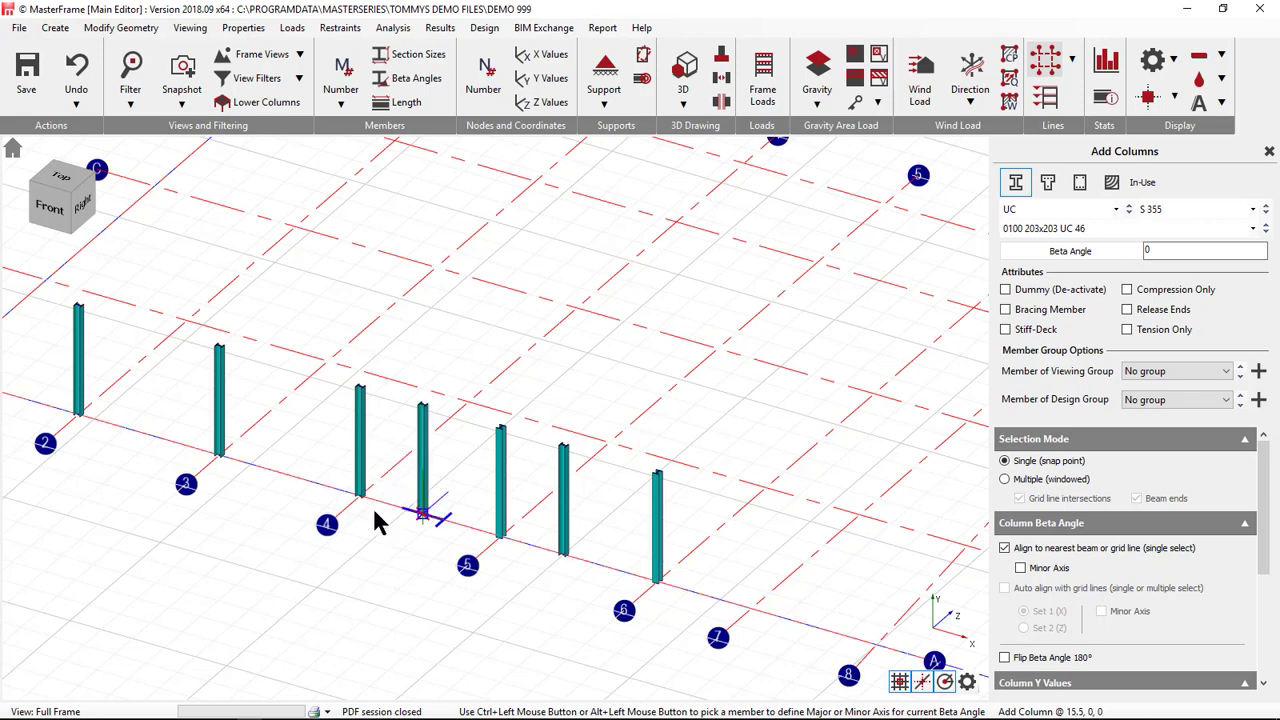
scroll(729, 486, "down", 4)
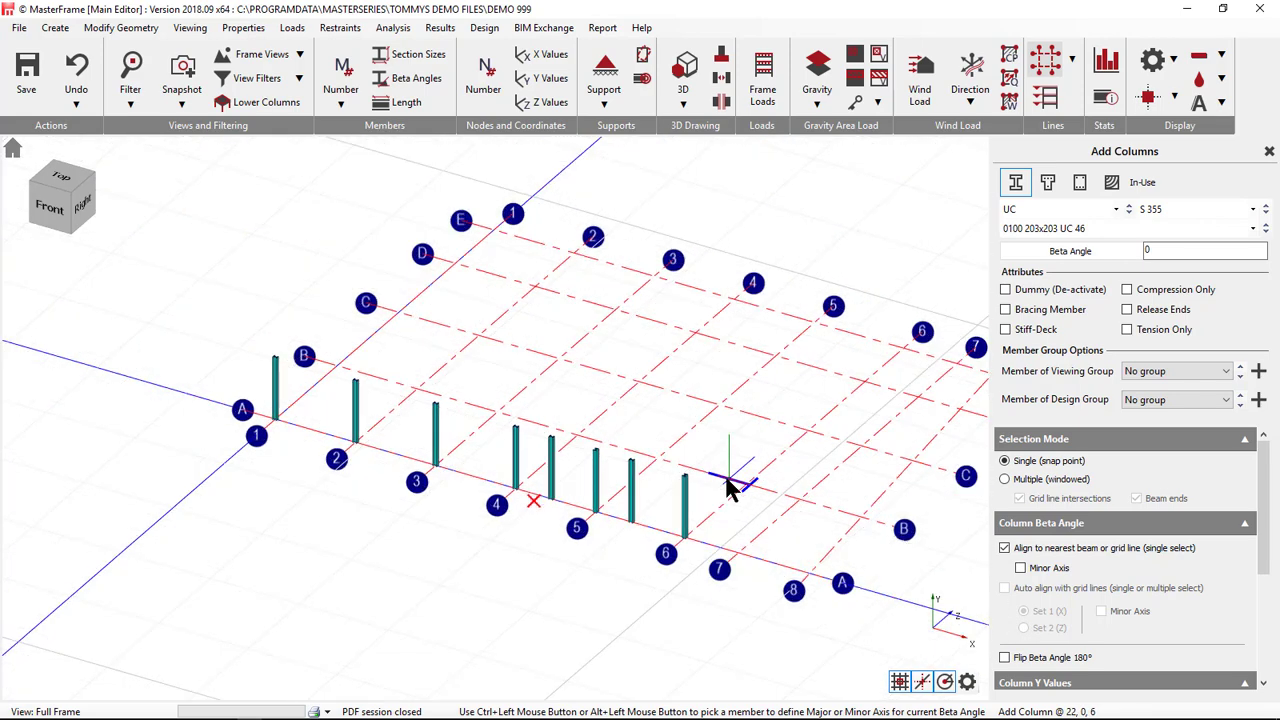
- Draw a general member between the tops of the columns at A-1 and A-6, and check the member numbers
left_click(55, 27)
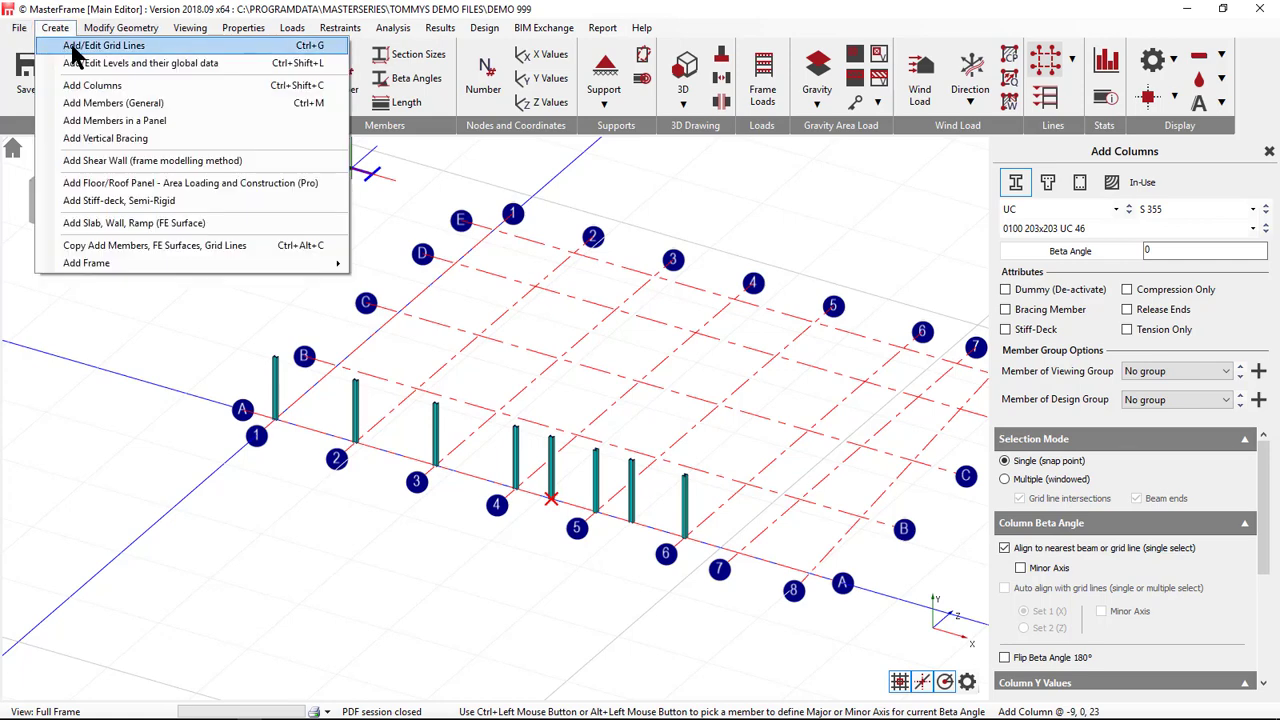
left_click(114, 104)
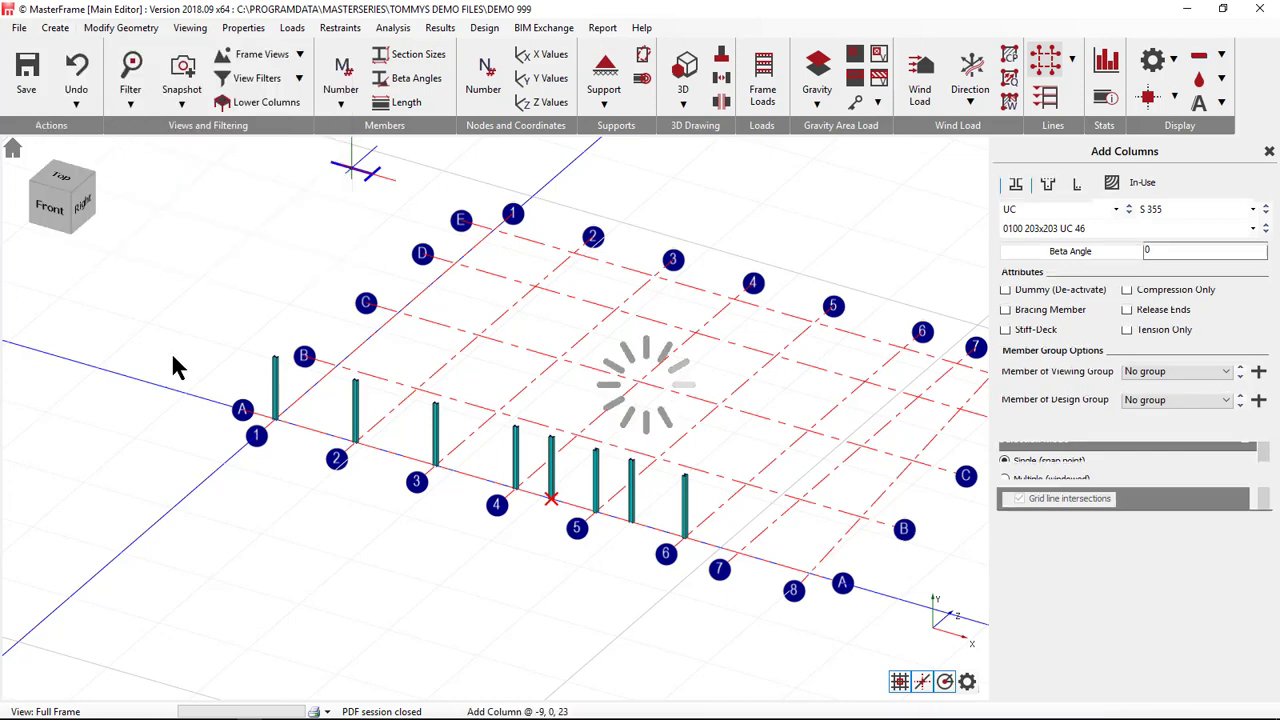
left_click(275, 358)
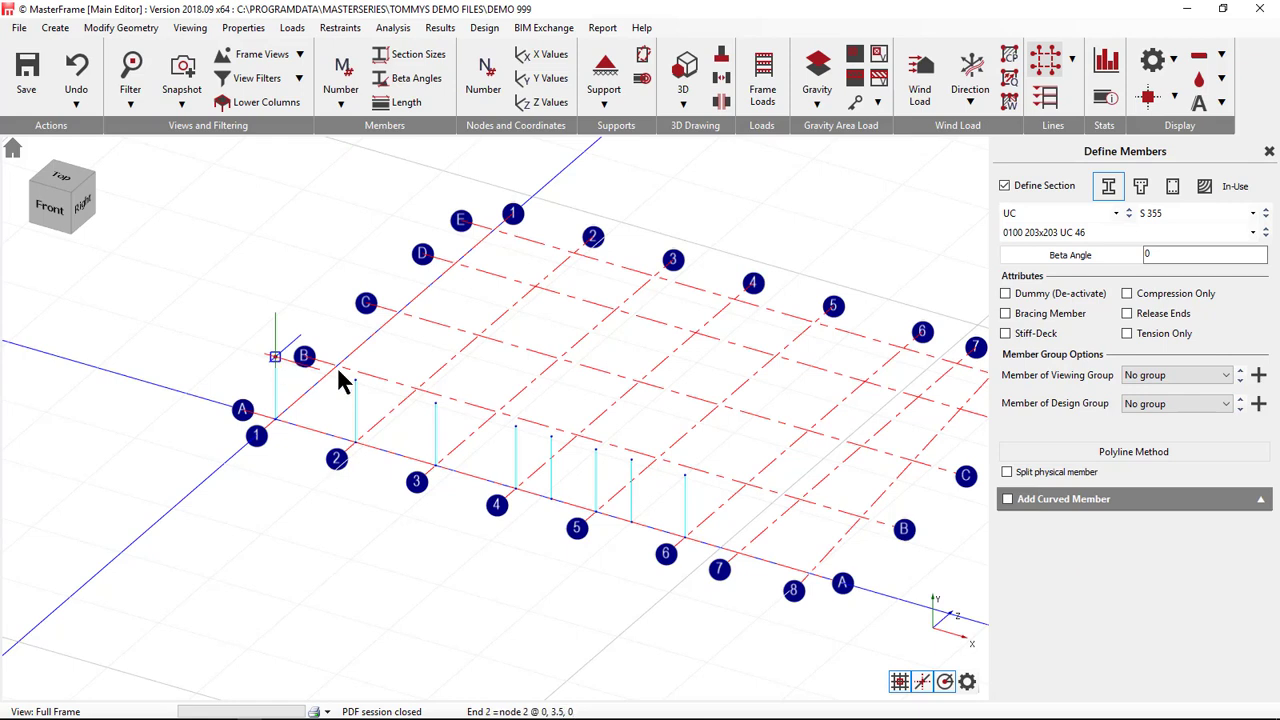
left_click(686, 478)
left_click(340, 78)
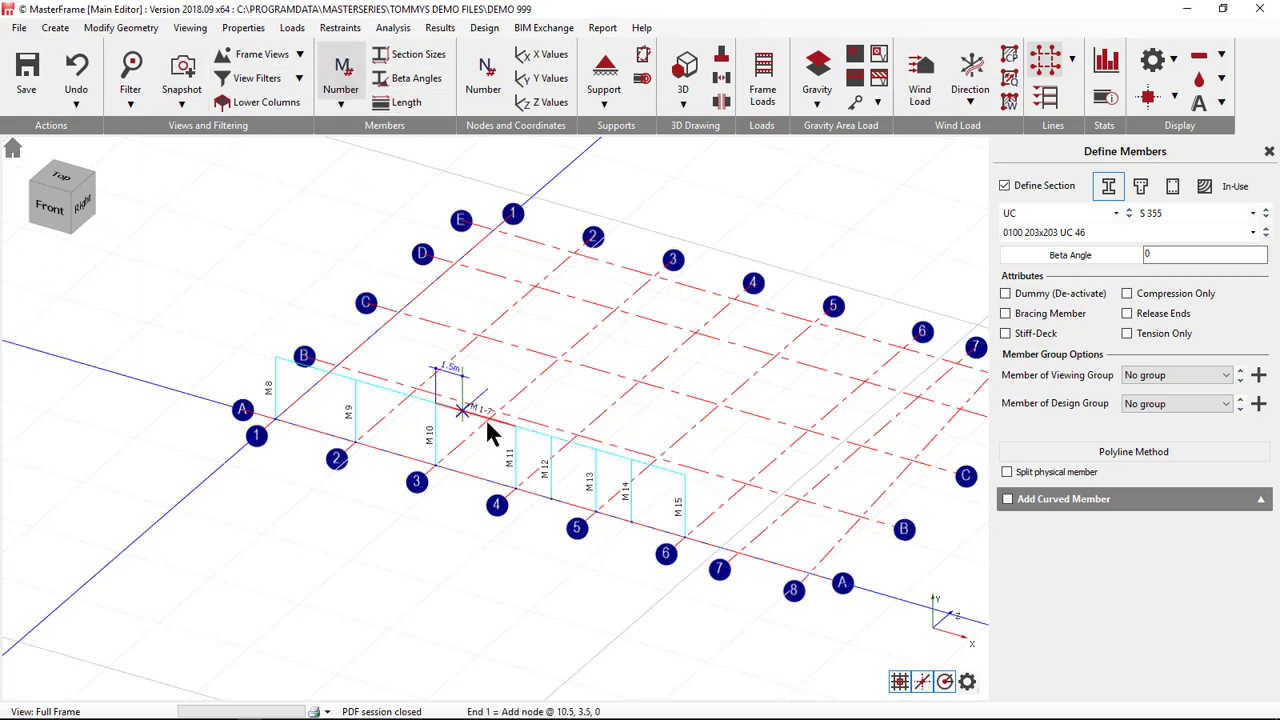
left_click(341, 82)
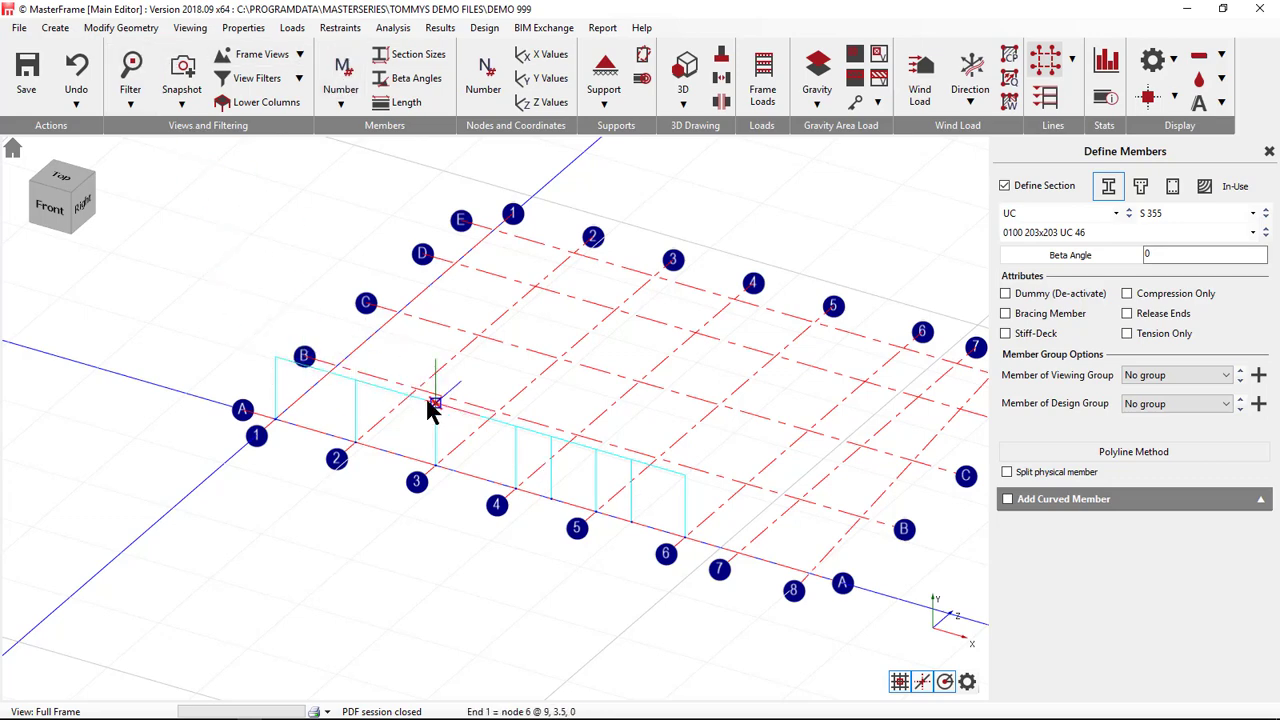
- In the front view, draw an inclined member from the top of column A-1 to a point on grid line 2, 3.5 m above the beam
left_click(47, 210)
scroll(360, 319, "up", 2)
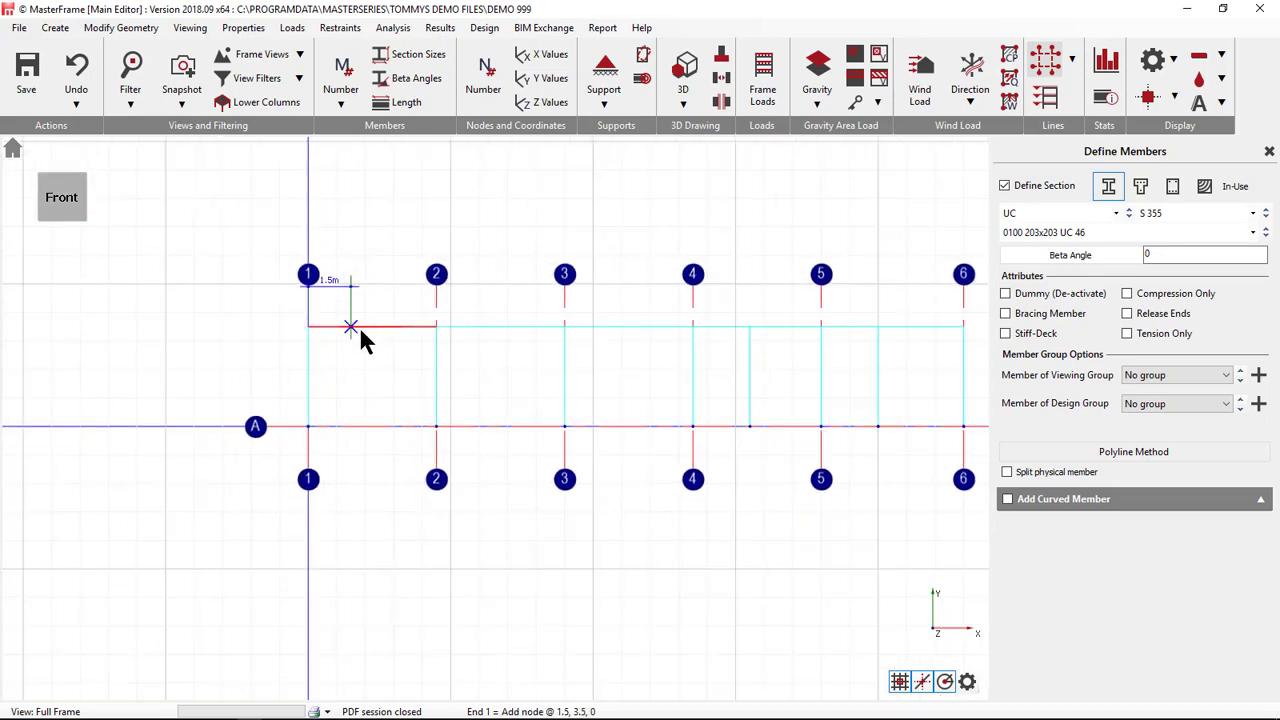
scroll(362, 338, "up", 2)
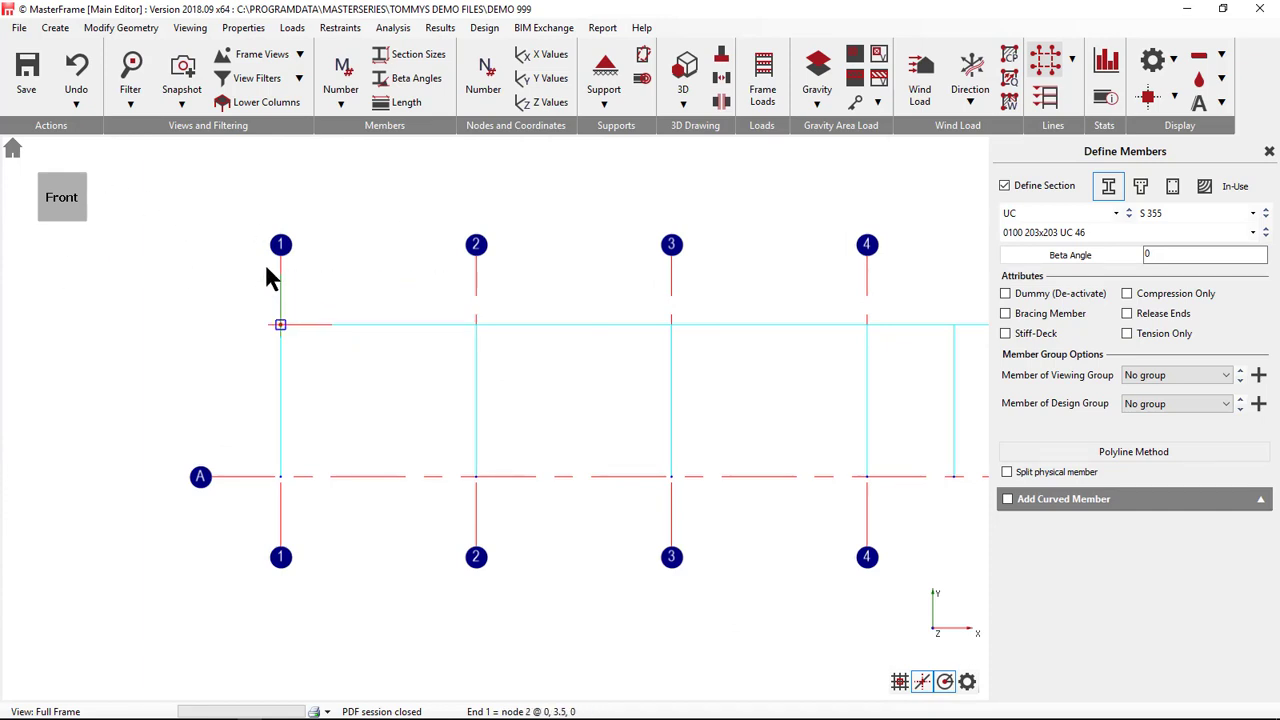
left_click(281, 325)
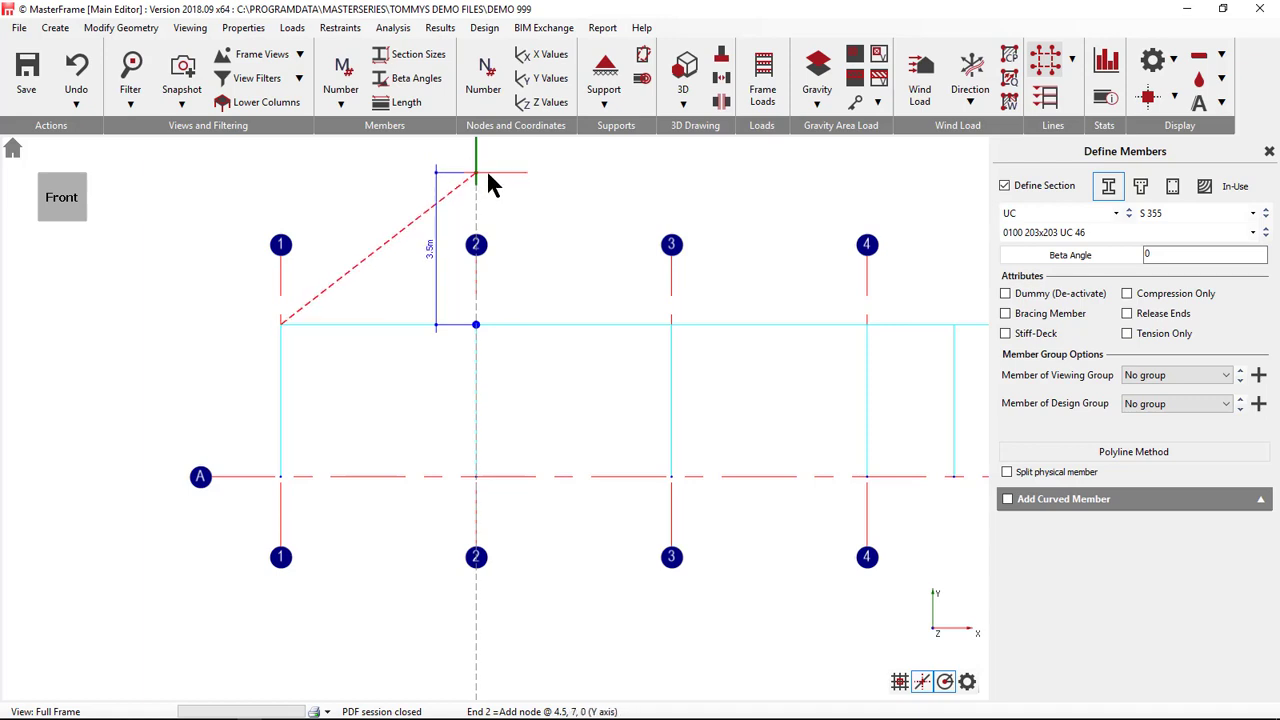
left_click(487, 175)
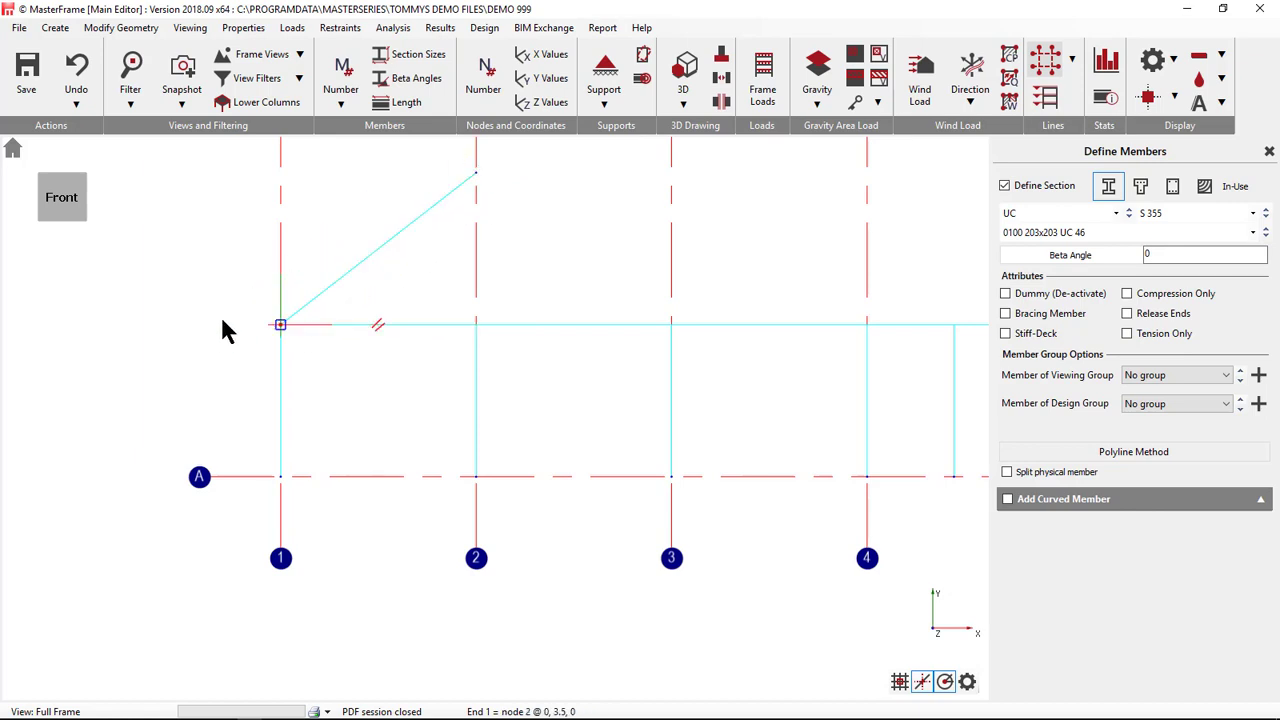
- Draw a vertical member from the upper end of the inclined member down to the beam at grid line 2
left_click(476, 174)
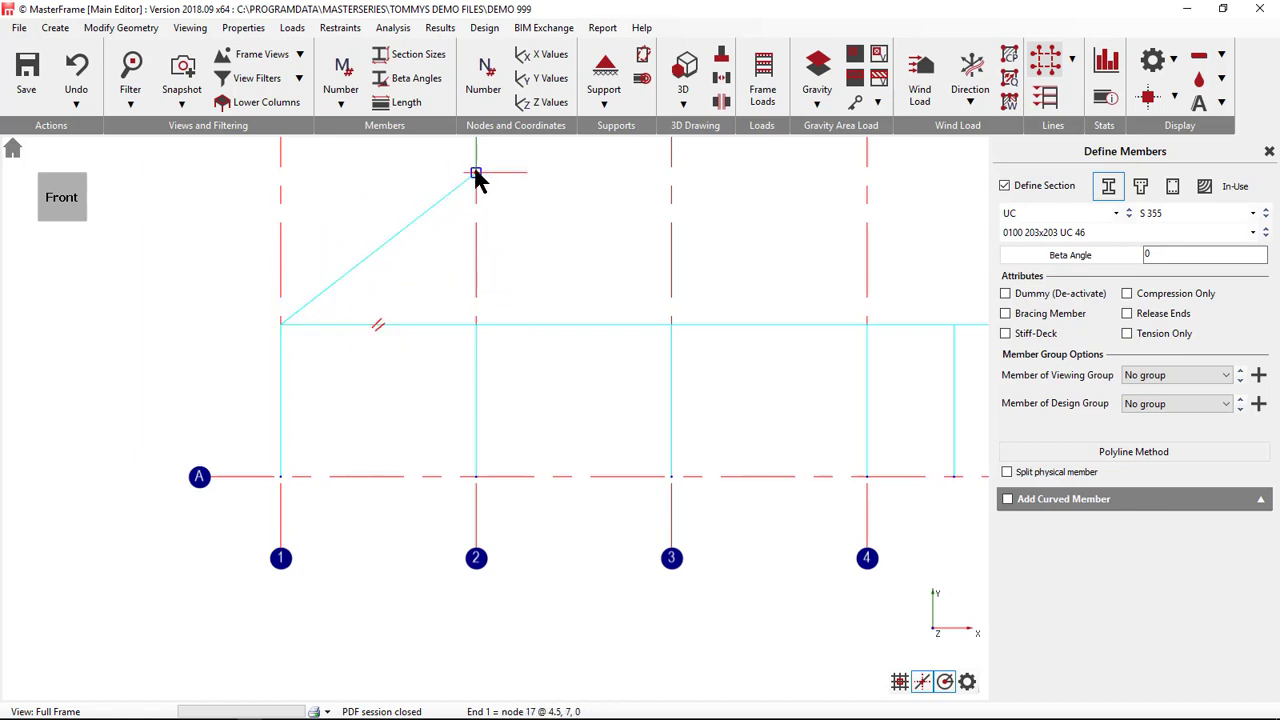
left_click(476, 325)
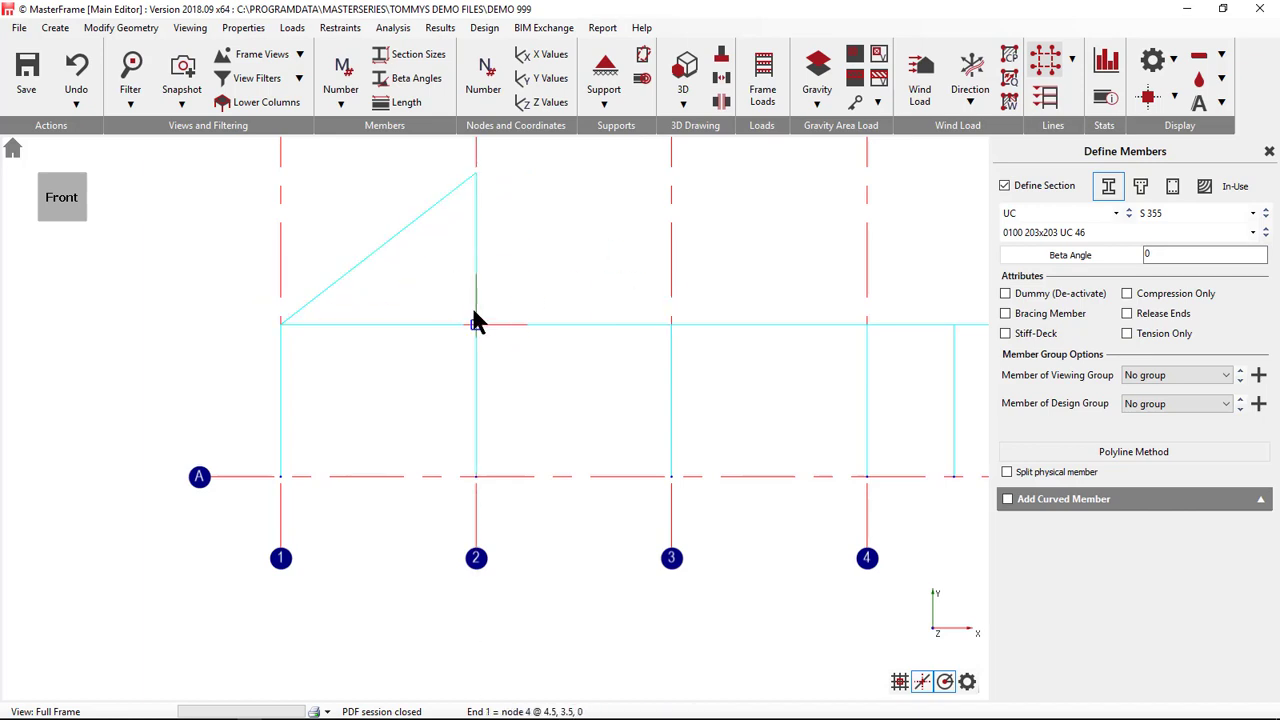
- Try an inclined member from the beam at grid line 2 to a point on grid line 3, 3.5 m above the beam
left_click(476, 325)
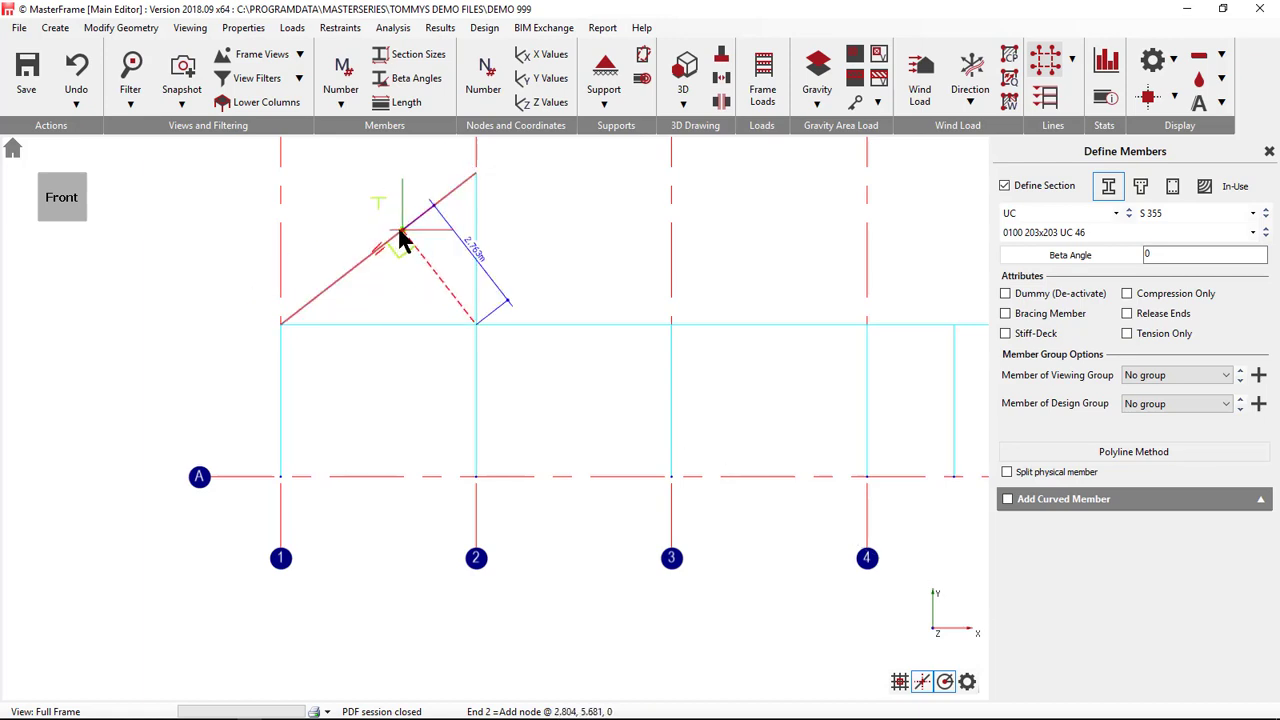
scroll(400, 240, "up", 3)
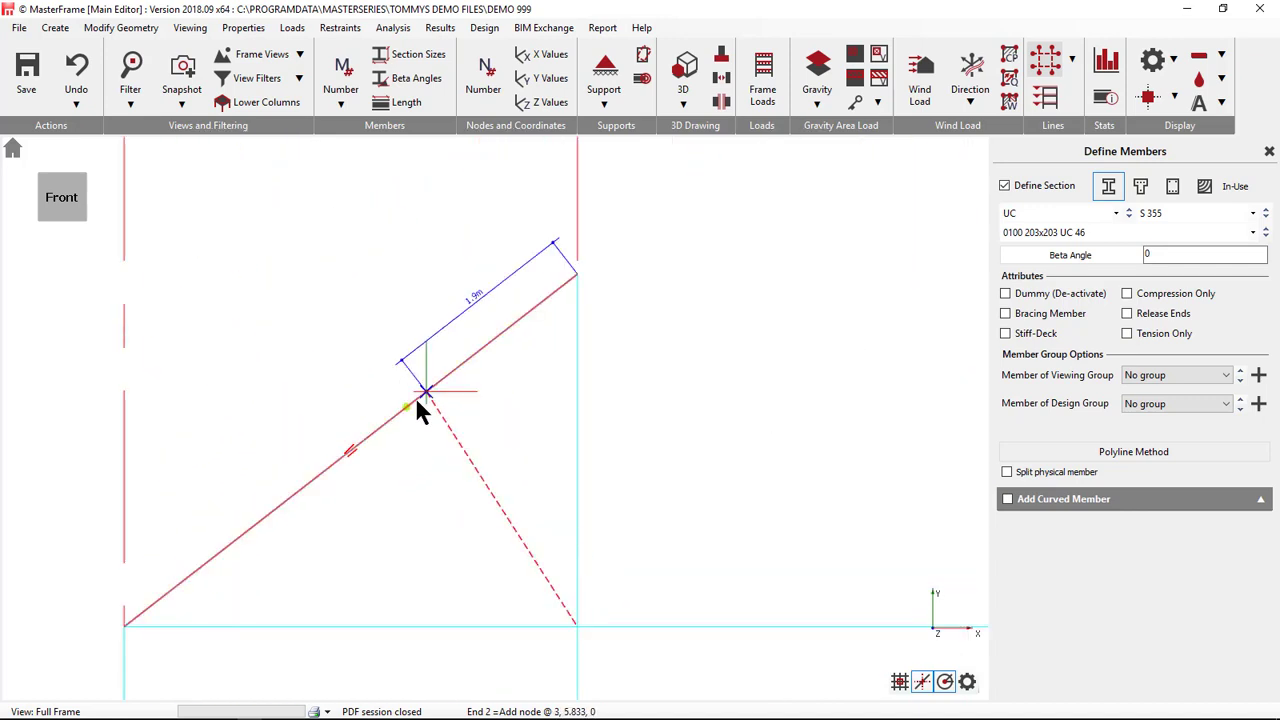
scroll(405, 418, "down", 4)
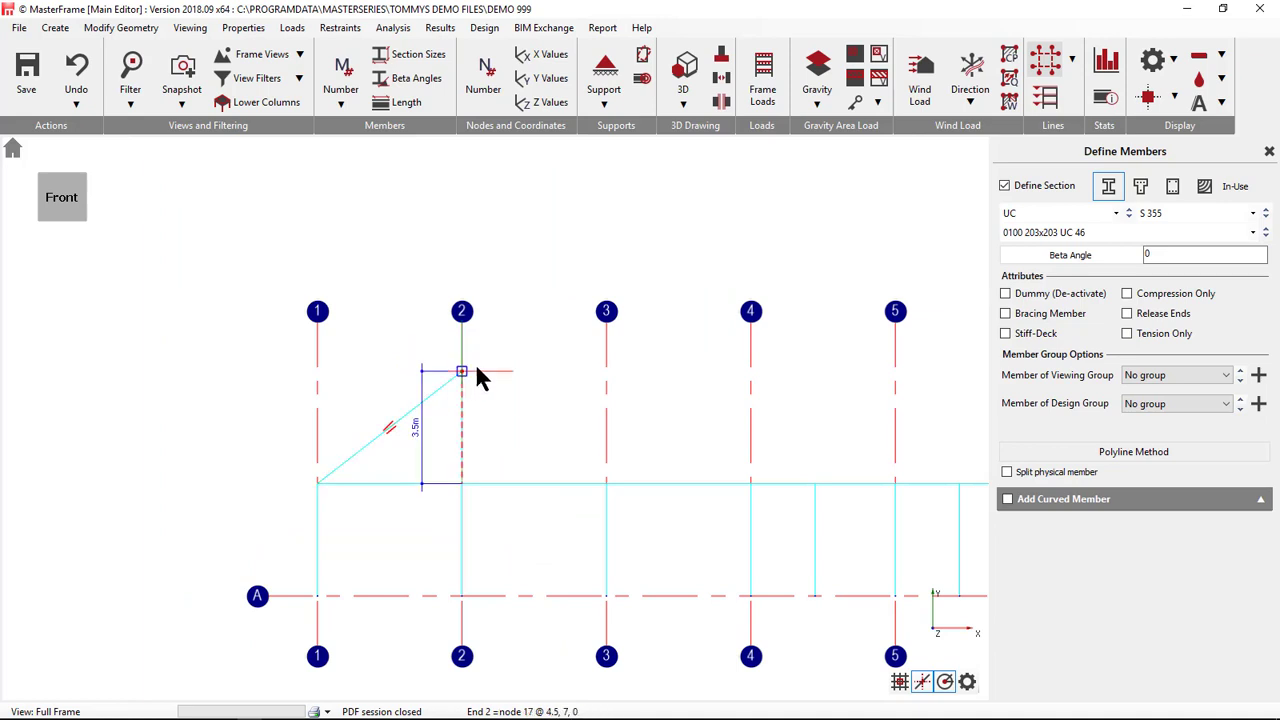
left_click(475, 366)
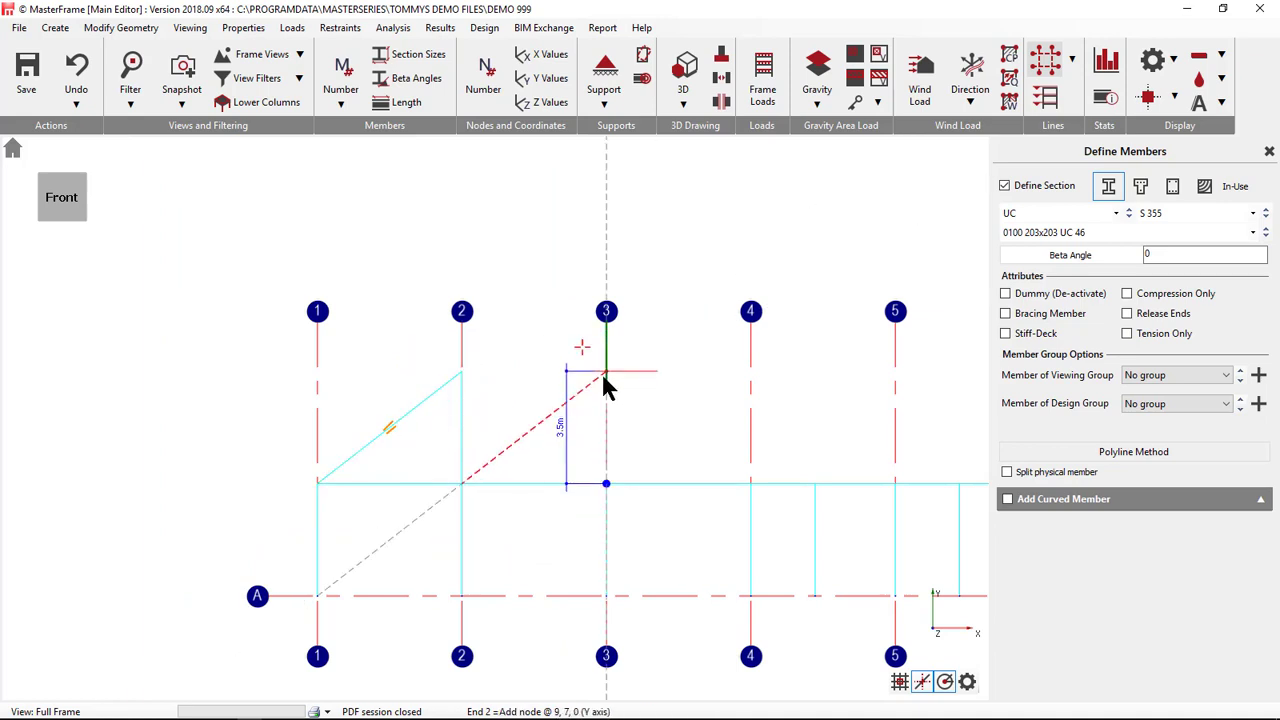
left_click(601, 371)
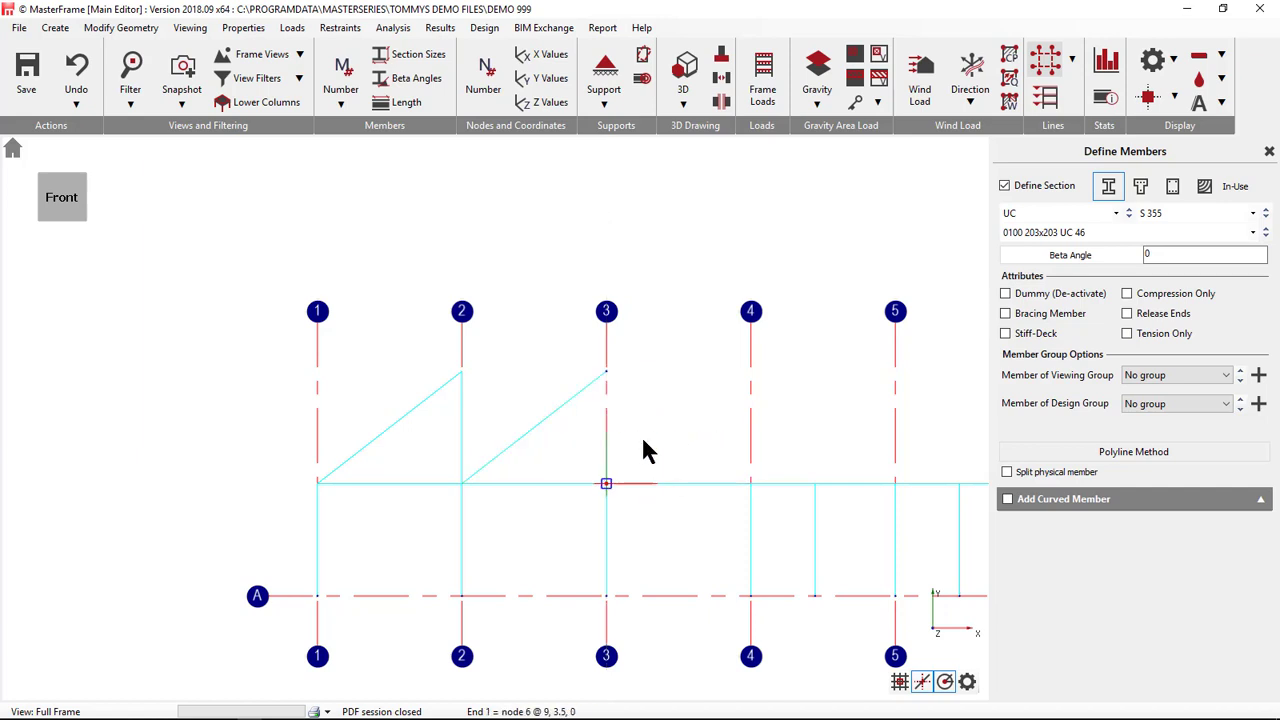
- Try two sloping members that meet at an apex between grid lines 2 and 3, starting from column 4 and the inclined member's upper end
left_click(751, 487)
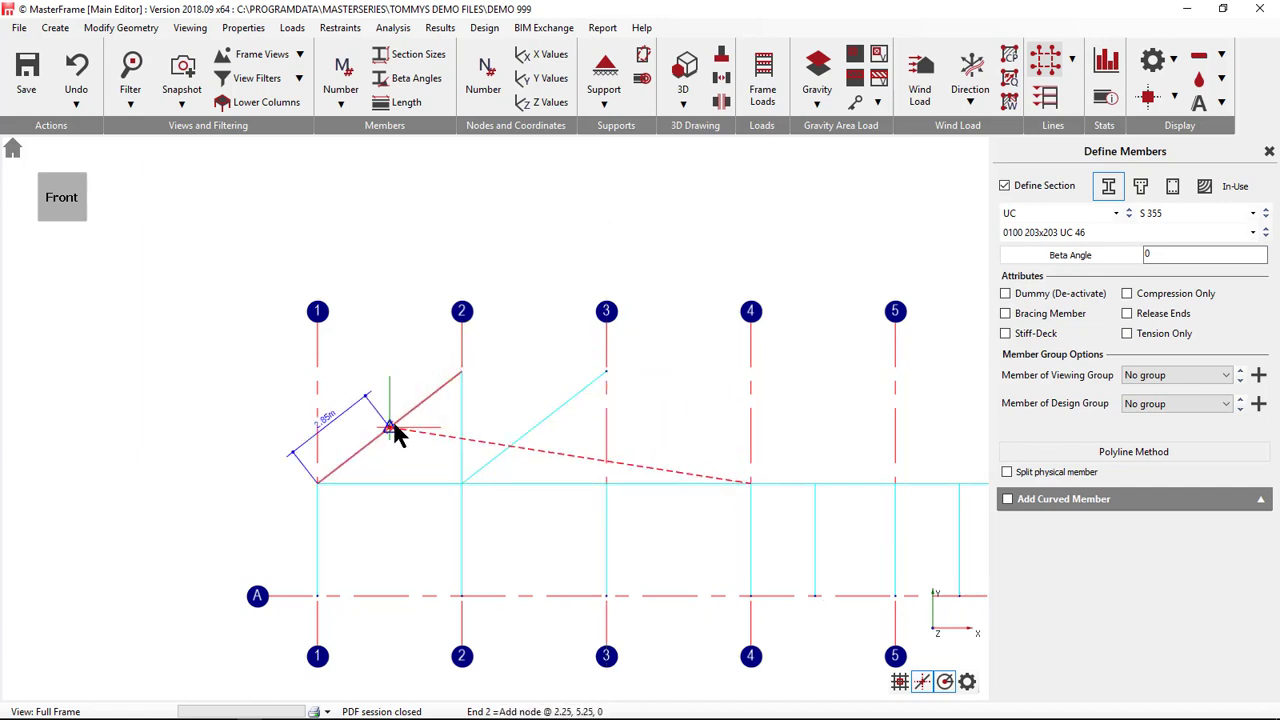
left_click(535, 316)
left_click(461, 371)
left_click(535, 314)
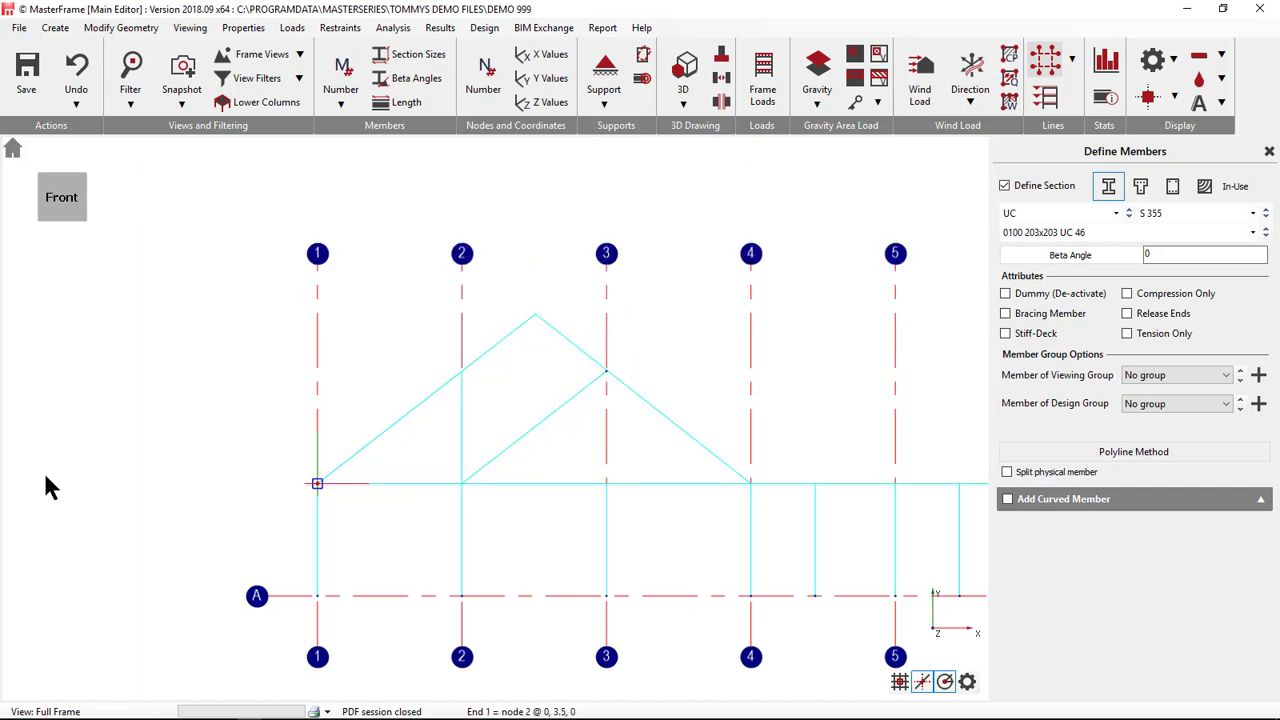
- Undo the trial sloping members, keeping the inclined member and the vertical at grid line 2
left_click(77, 70)
left_click(77, 70)
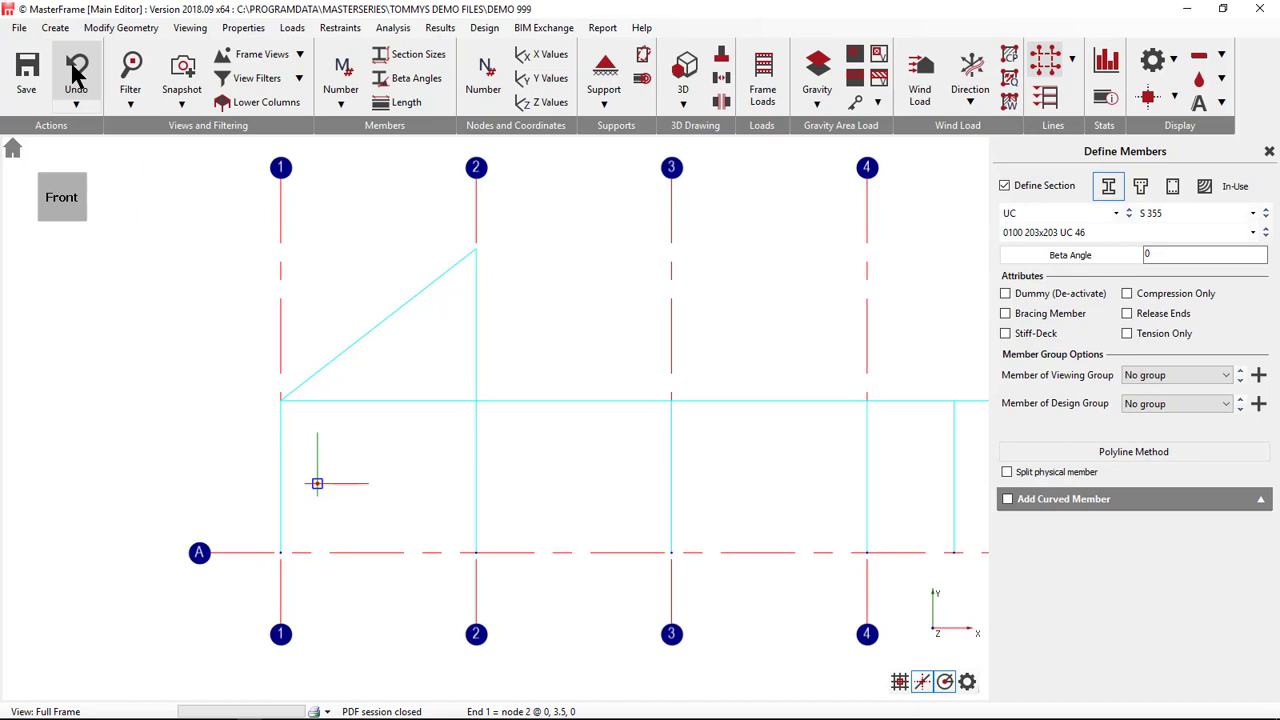
left_click(76, 75)
- Add diagonal, vertical and horizontal web members from the inclined member's midpoint within the frame between grid lines 1 and 2, and display the members in 3D
left_click(476, 400)
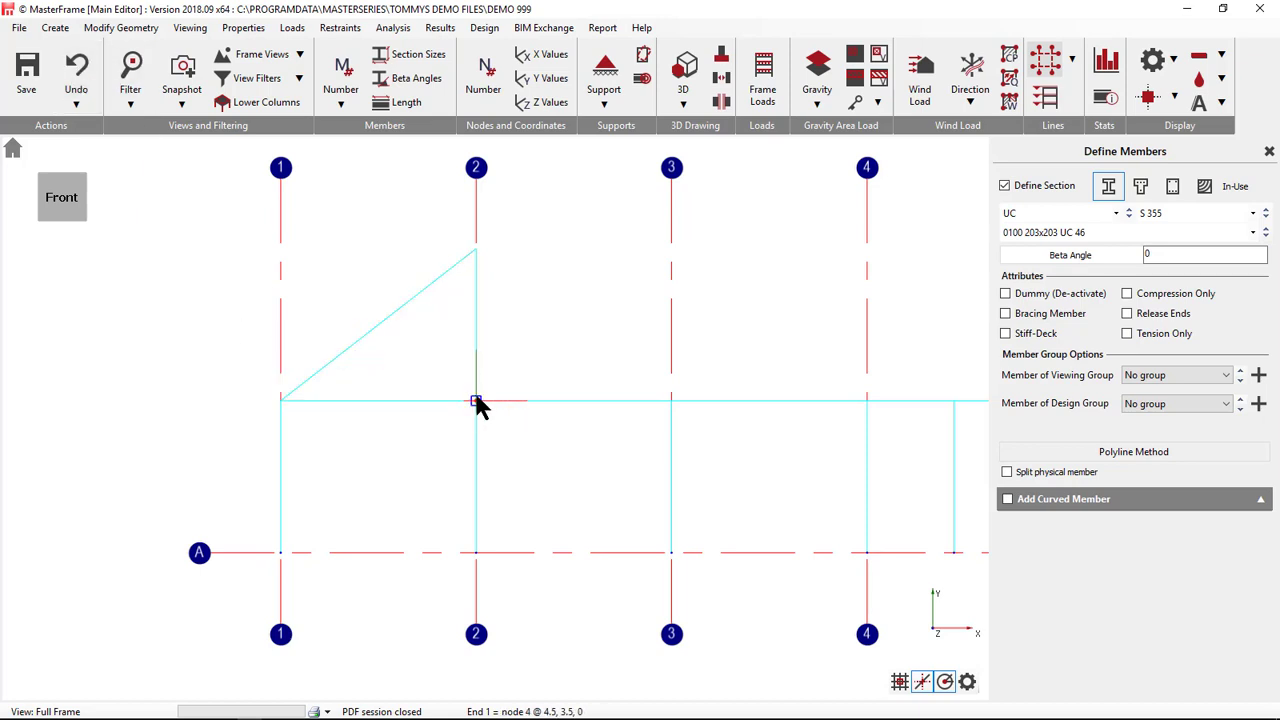
left_click(371, 330)
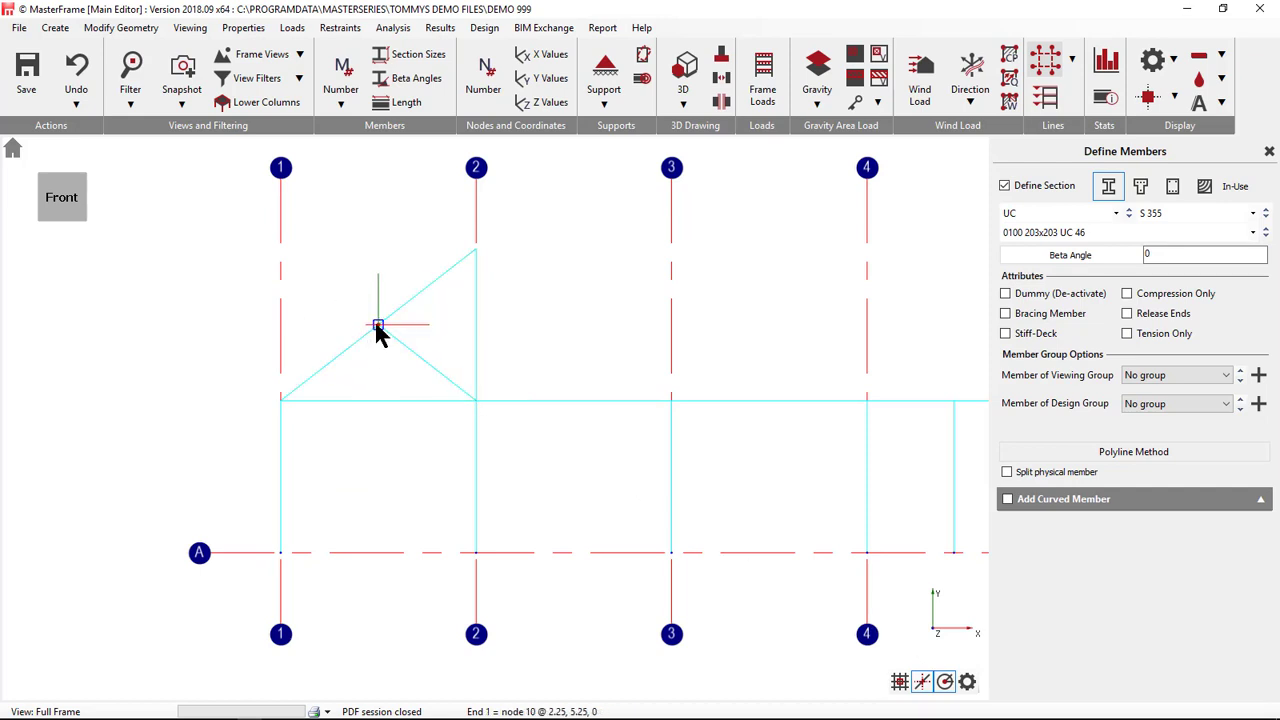
left_click(378, 400)
left_click(378, 327)
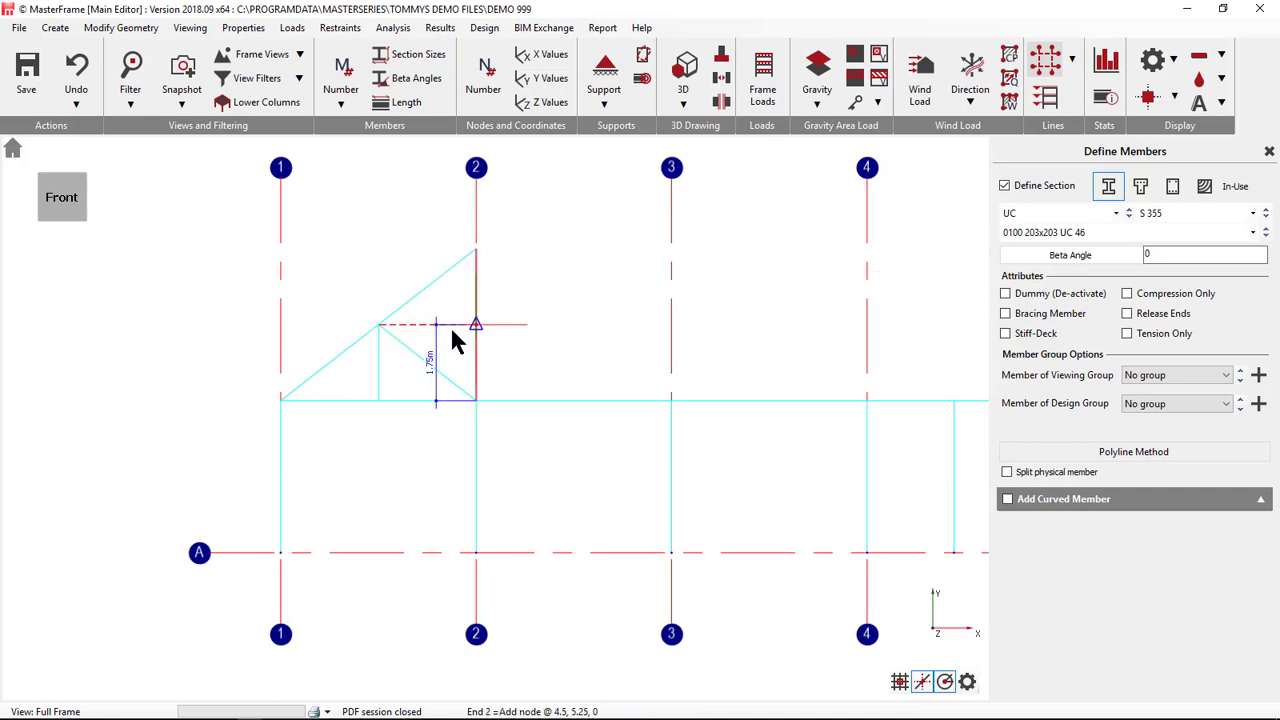
left_click(476, 325)
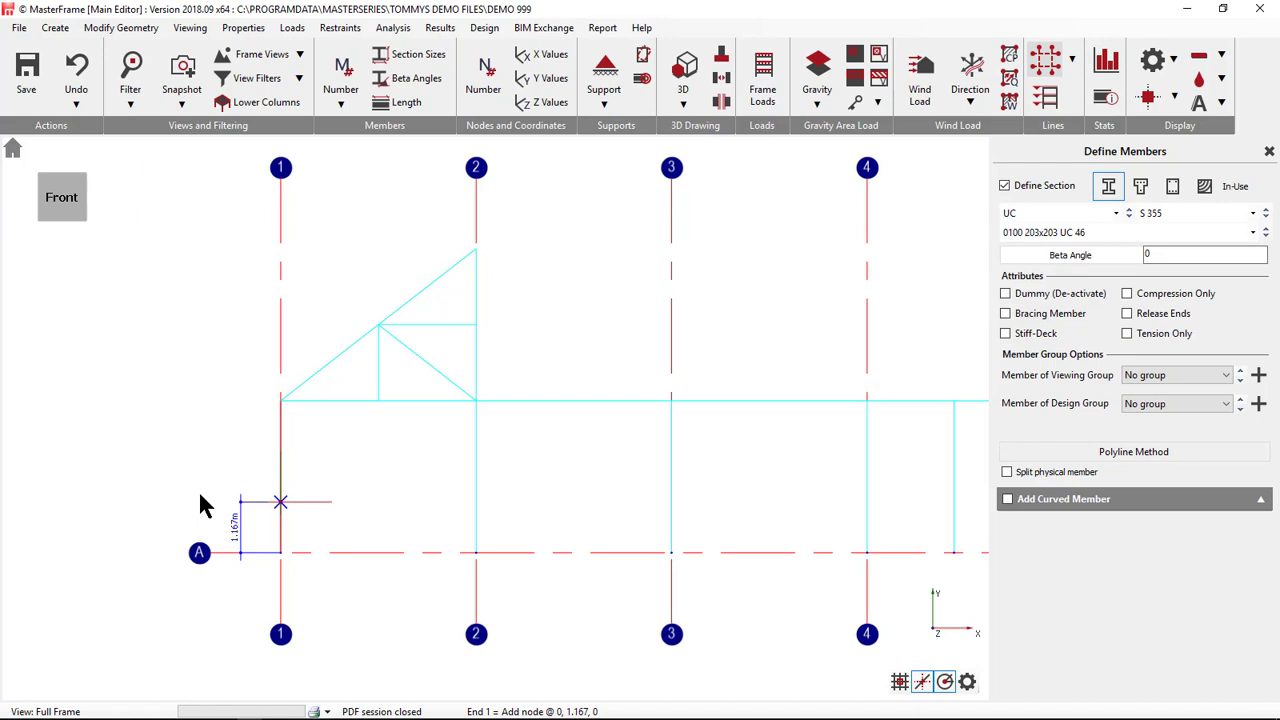
left_click(684, 72)
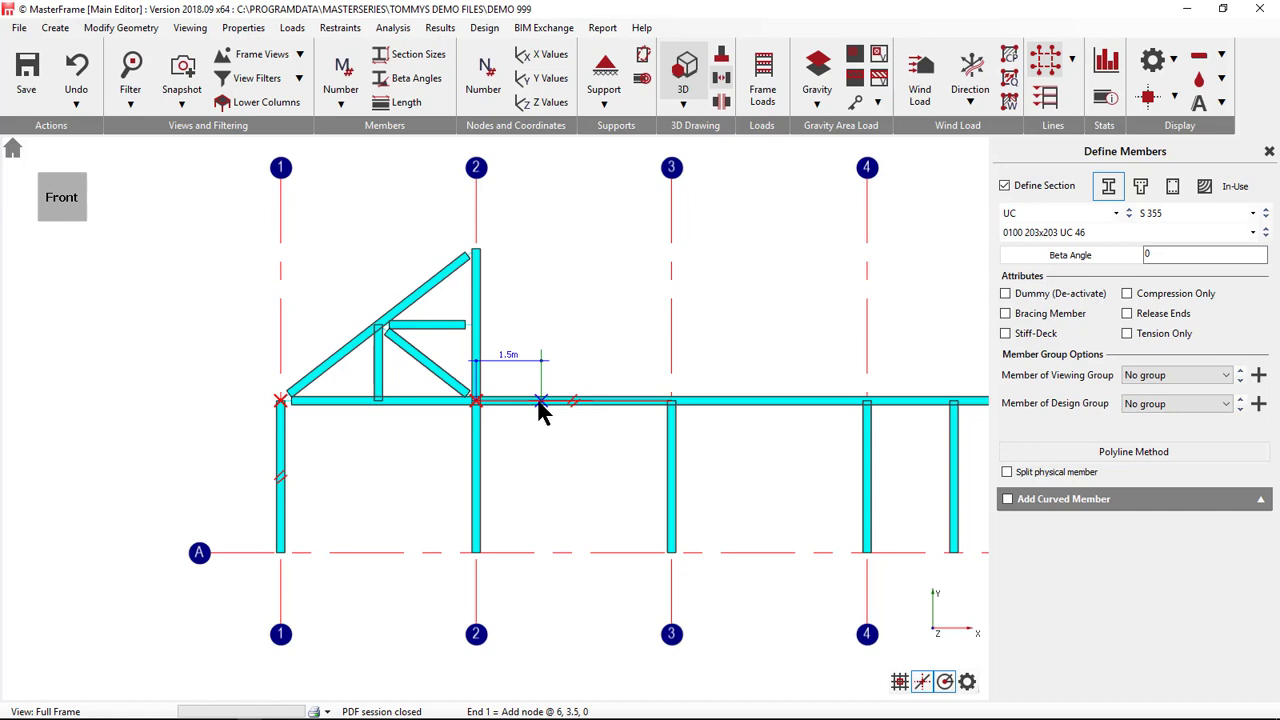
- Try a vertical member on the beam 1.5 m beyond grid line 3 up to a height of 6.8 m, and undo it
left_click(672, 404)
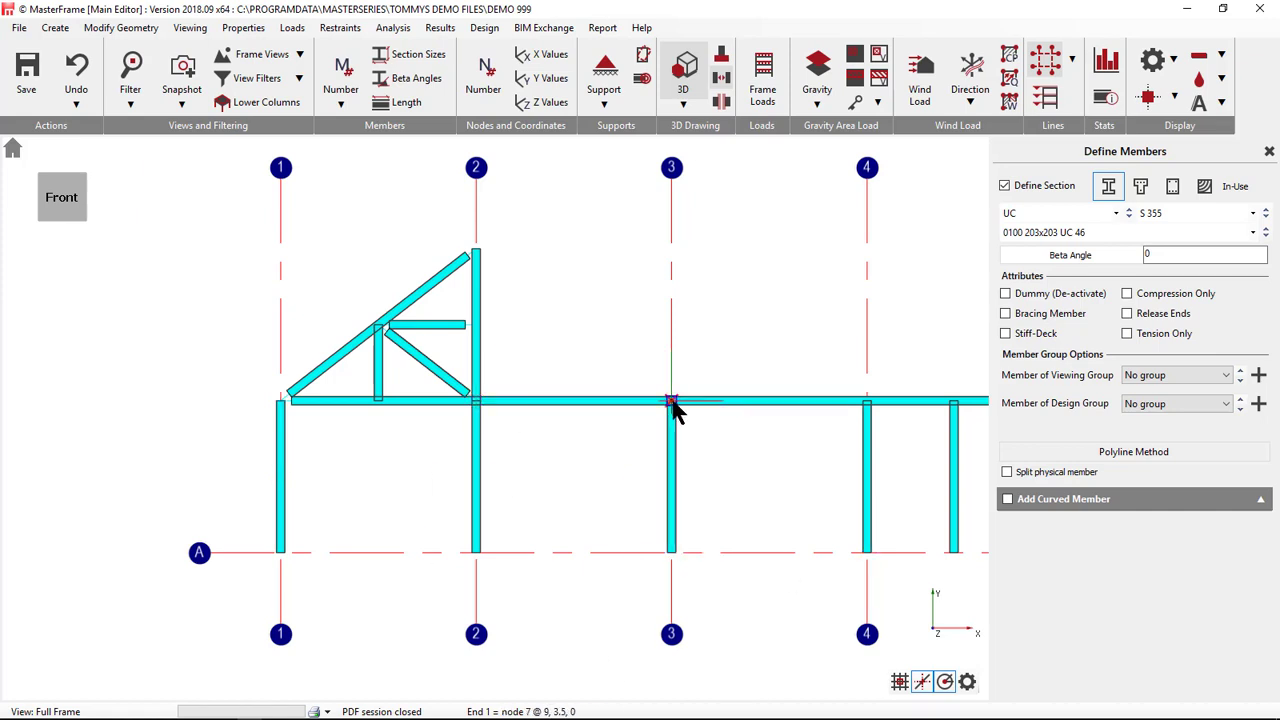
left_click(736, 403)
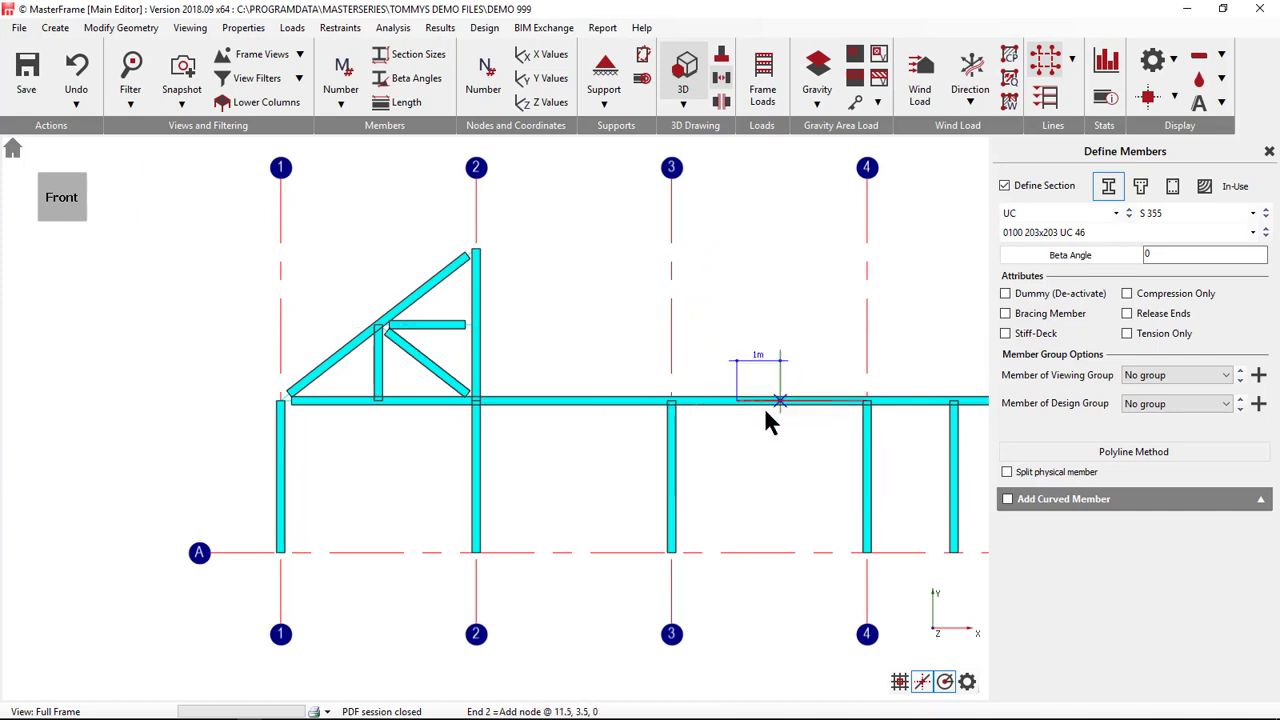
left_click(736, 257)
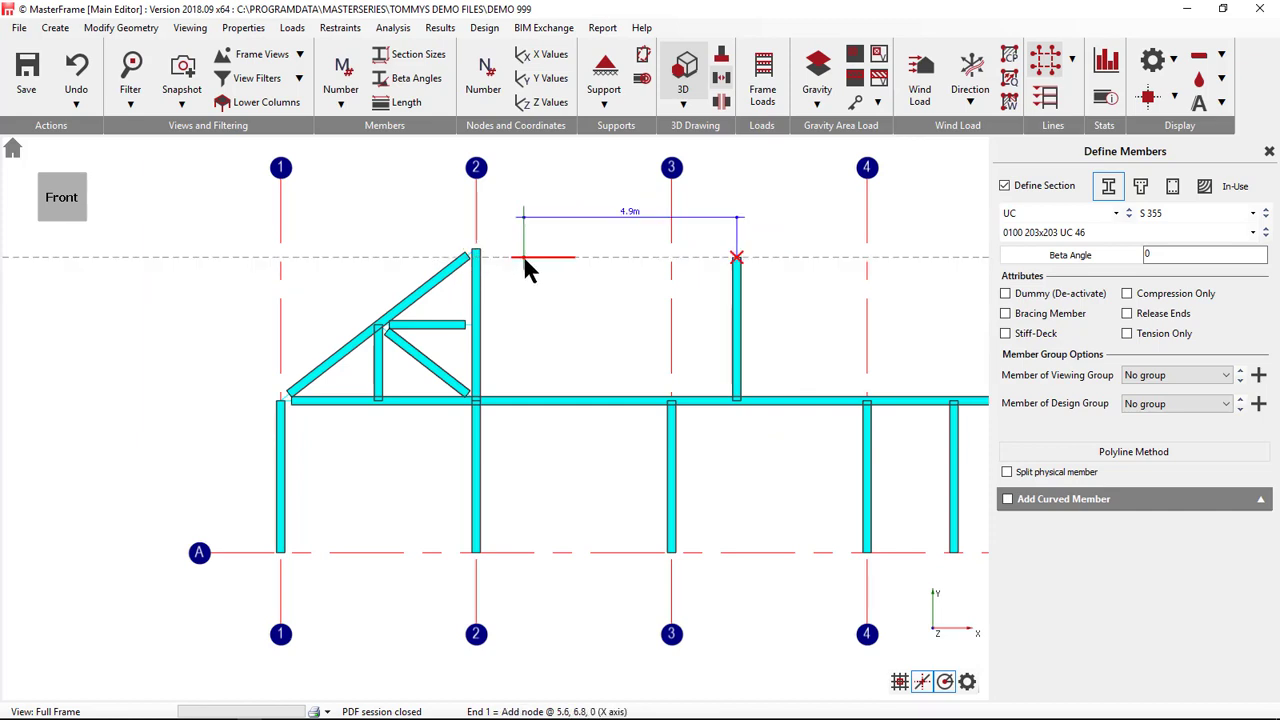
left_click(77, 70)
left_click(77, 70)
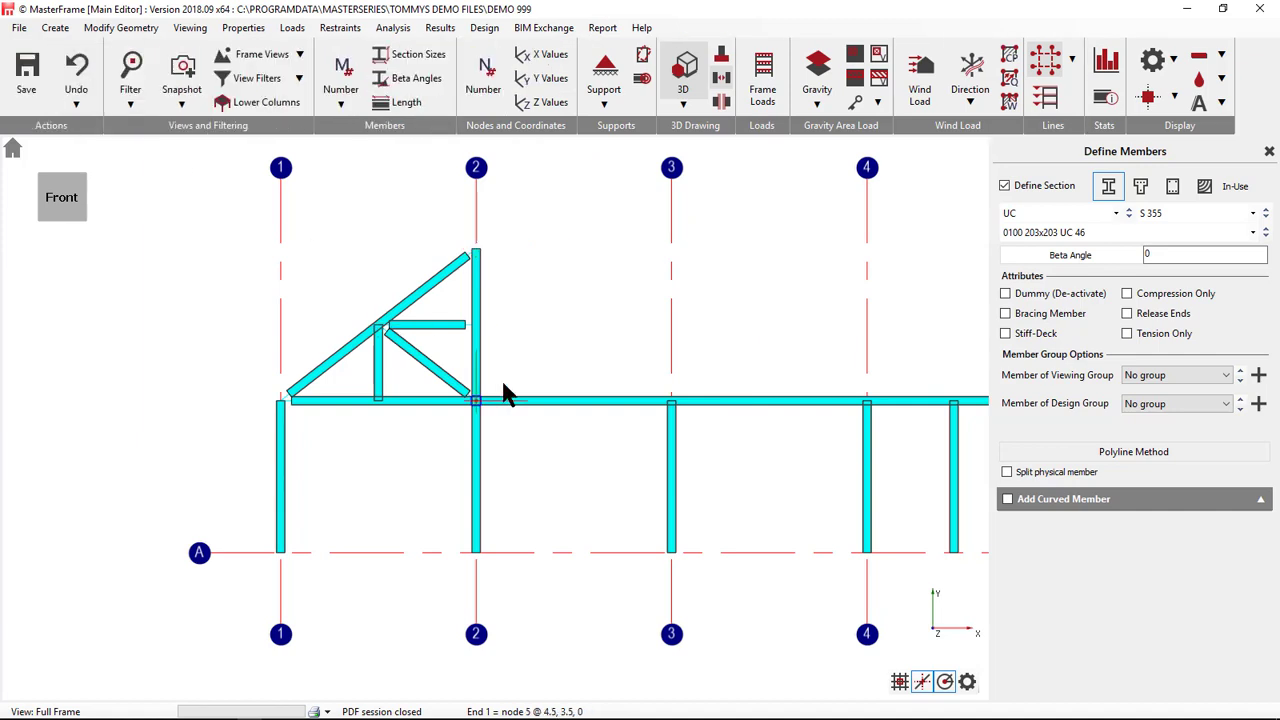
- Draw a vertical member on the beam 1.5 m beyond grid line 3, ending level with the top of the vertical at grid line 2
left_click(737, 401)
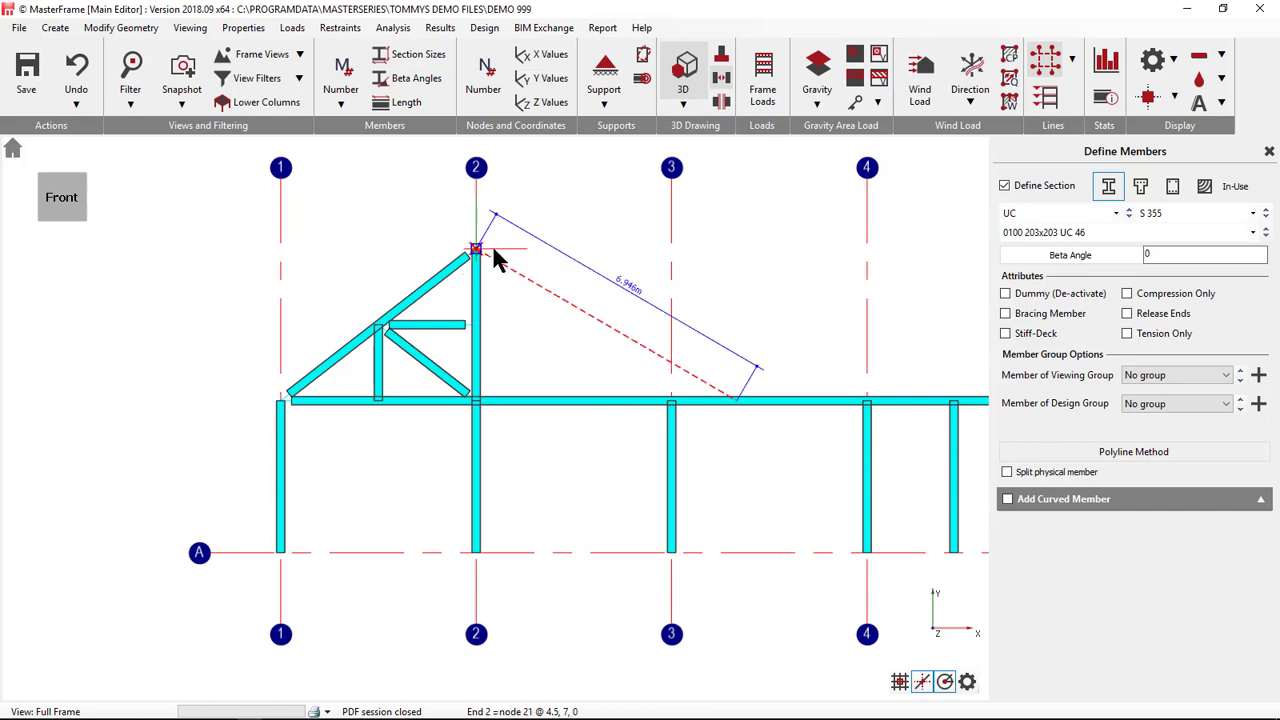
left_click(729, 250)
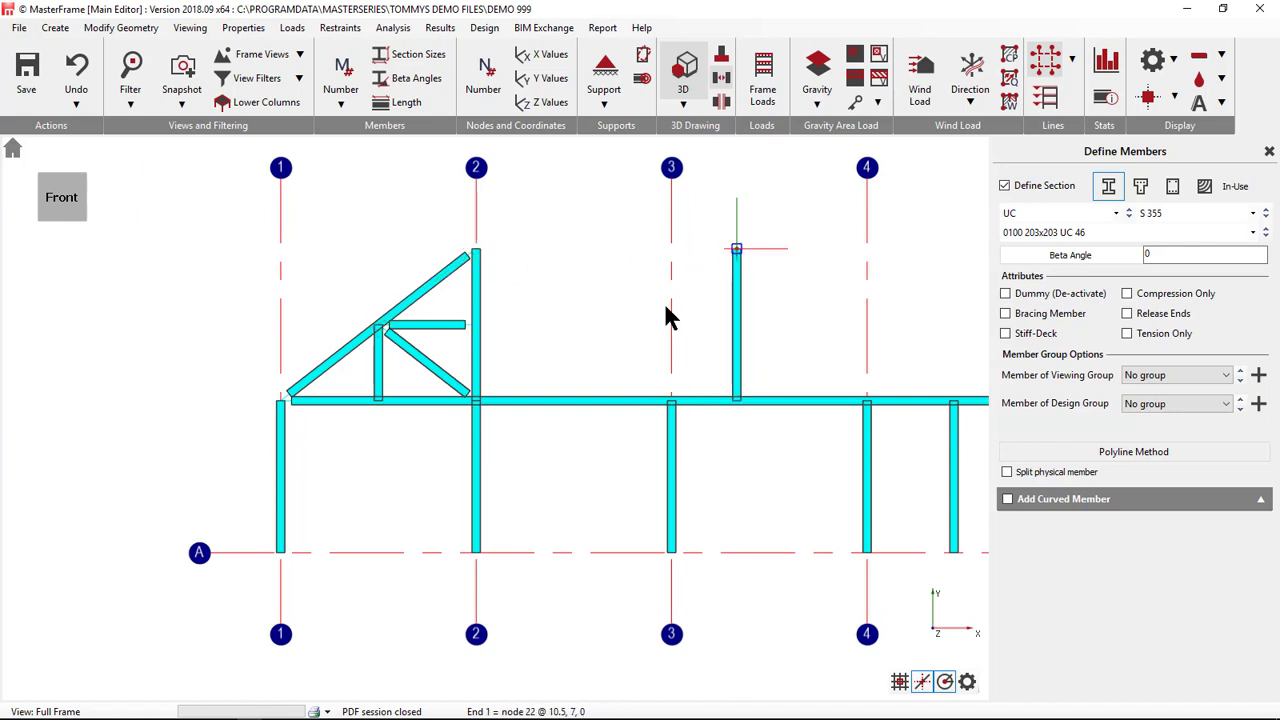
- Review the snap grid, object snap and tracking options in the snap settings
left_click(967, 682)
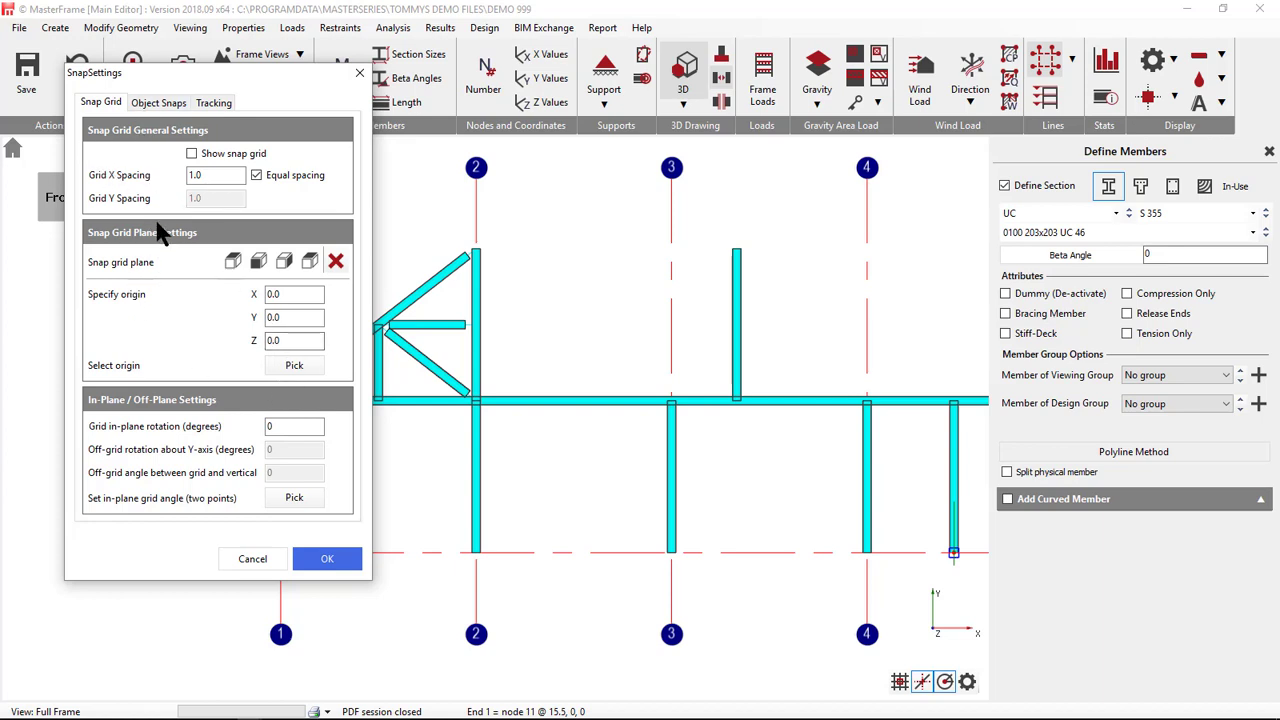
left_click(158, 102)
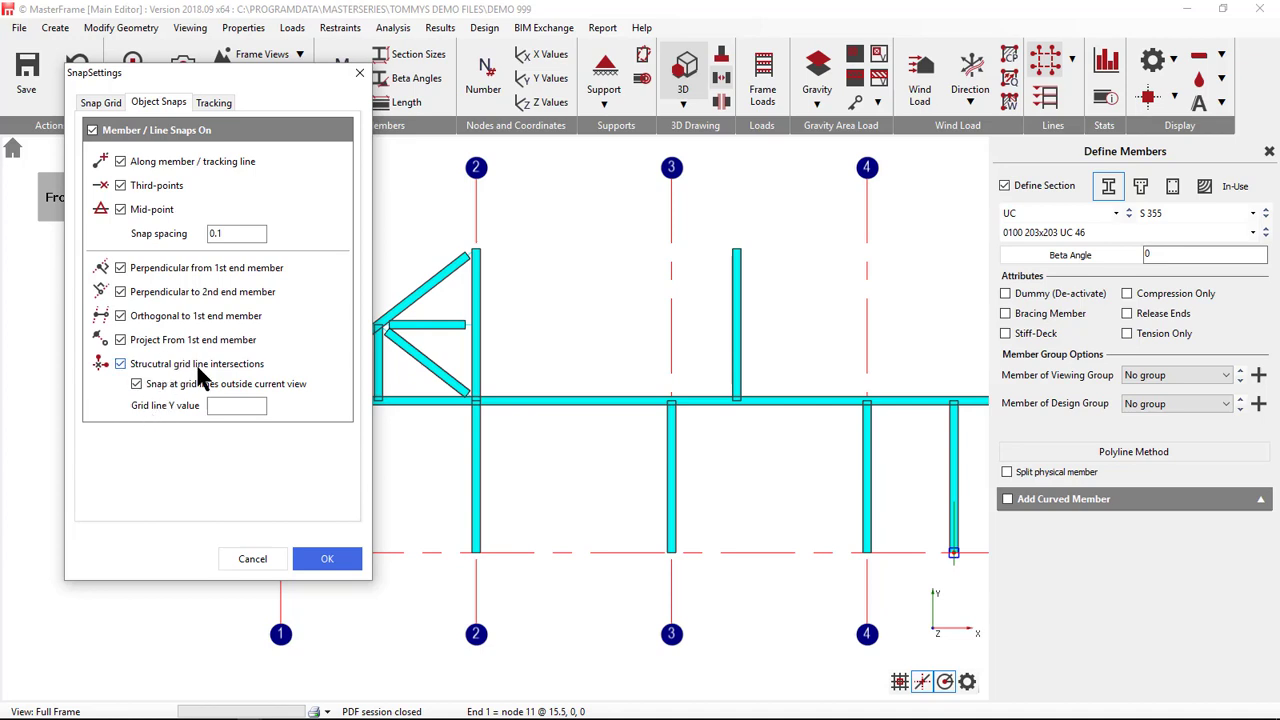
left_click(94, 104)
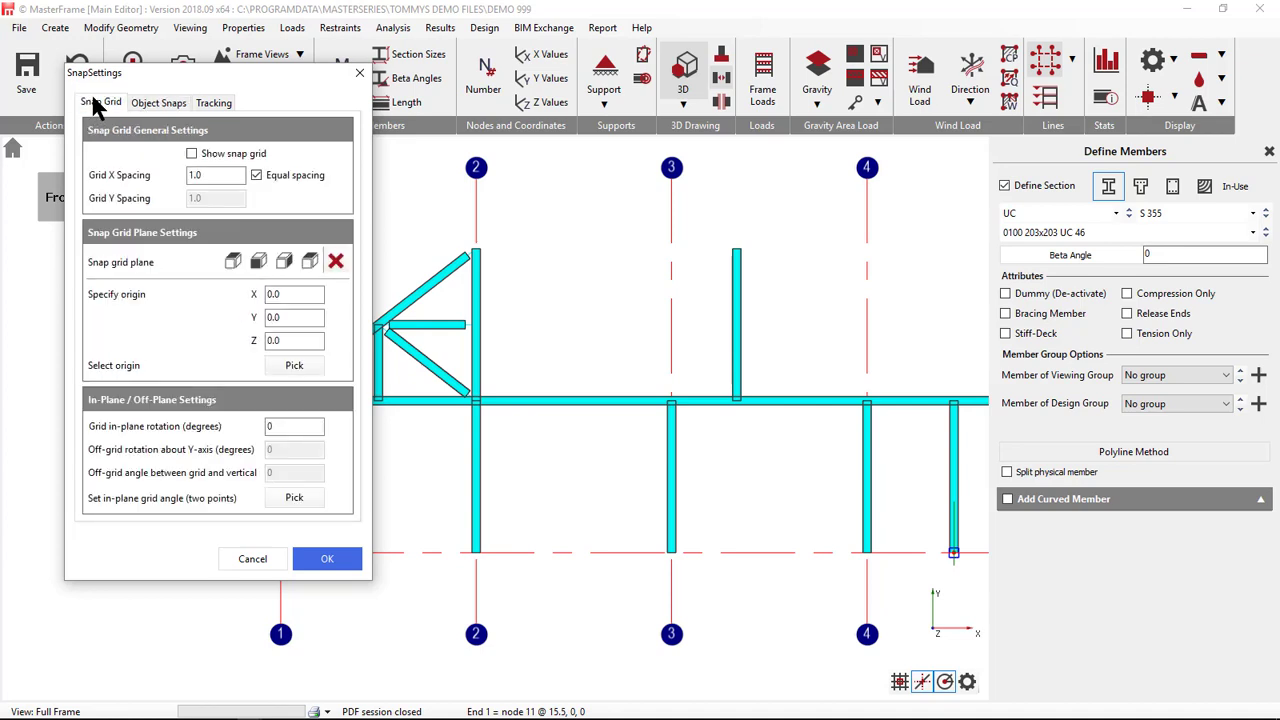
left_click(145, 103)
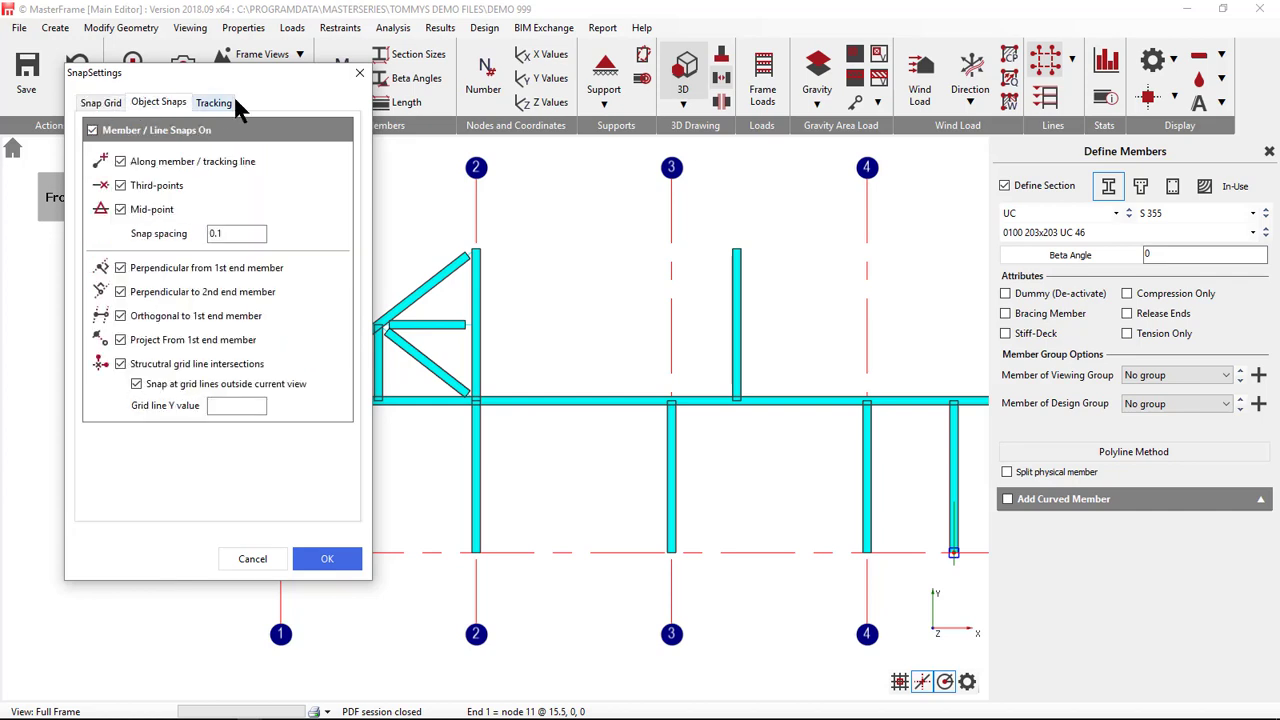
left_click(215, 102)
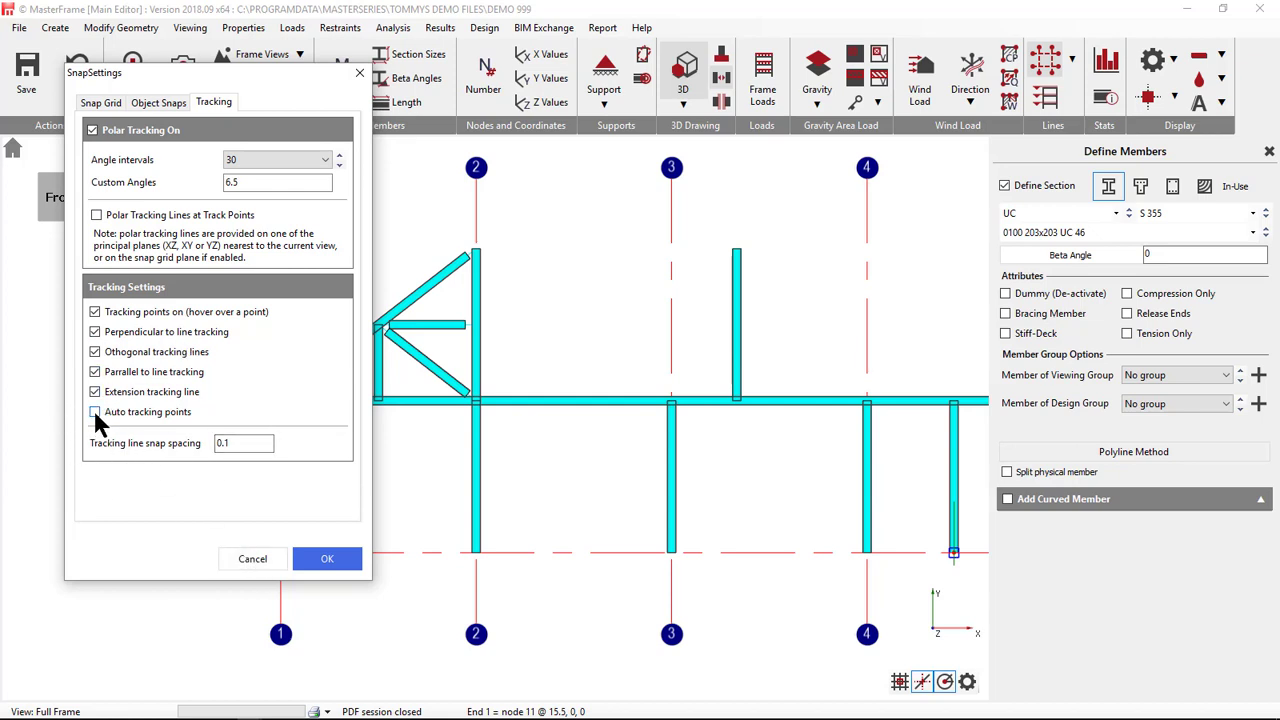
left_click(333, 561)
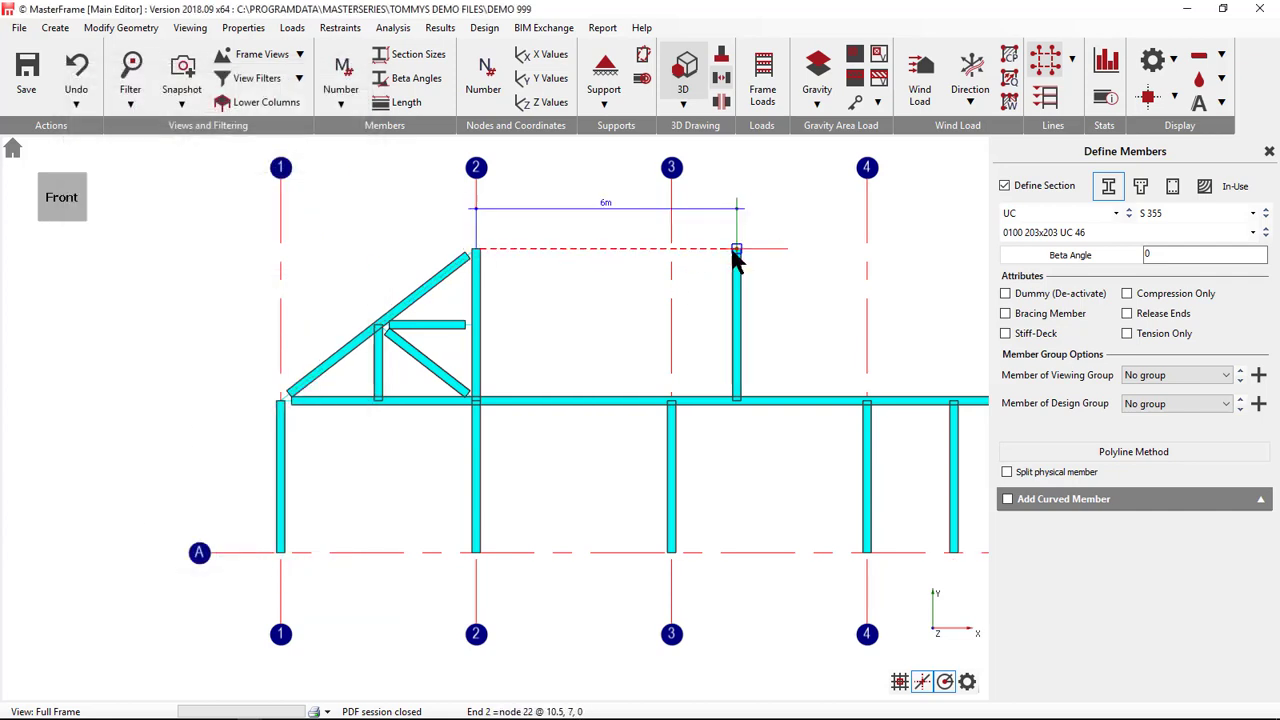
- Connect the tops of the two upper verticals with a horizontal member, and draw a vertical member from the beam to its midpoint
left_click(580, 360)
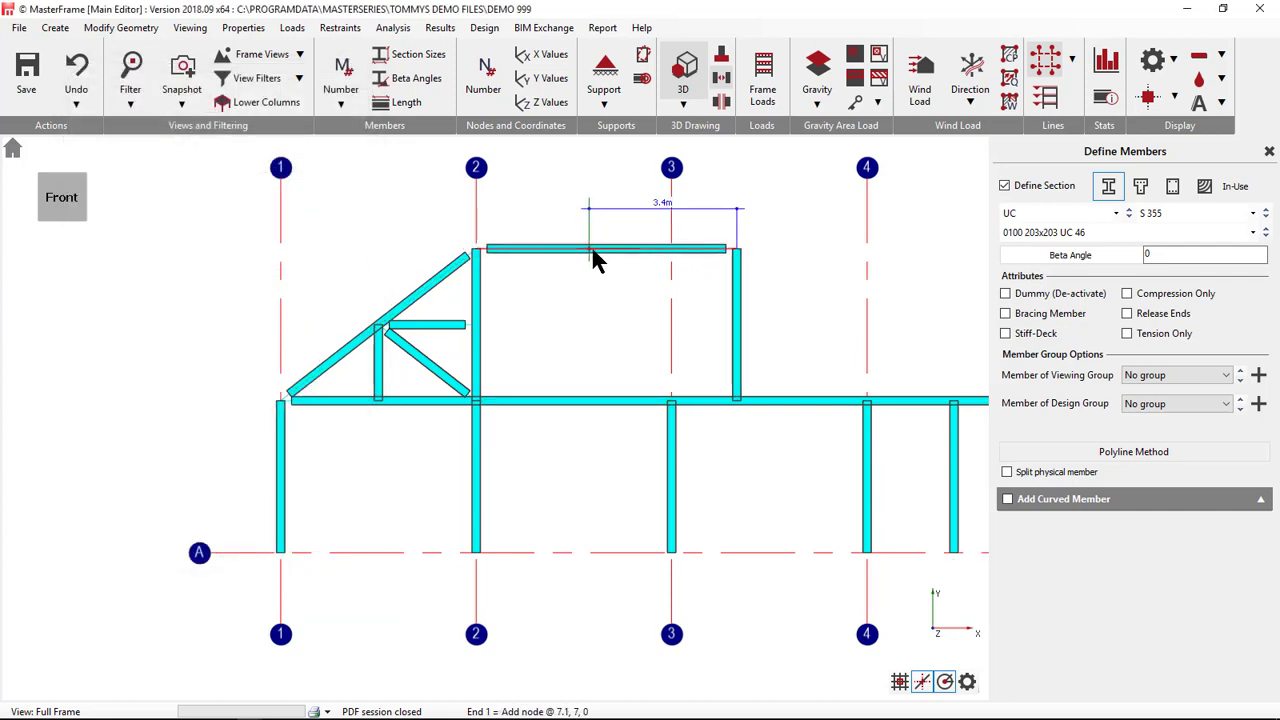
left_click(606, 401)
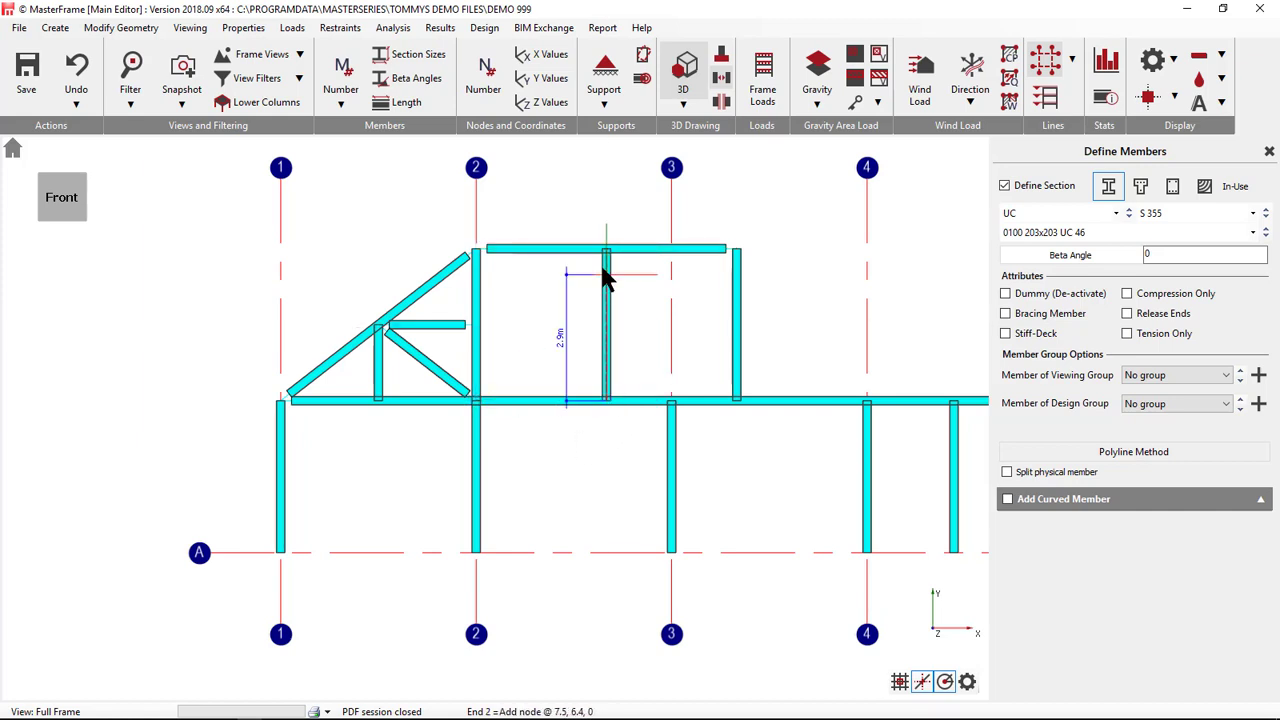
key("Escape")
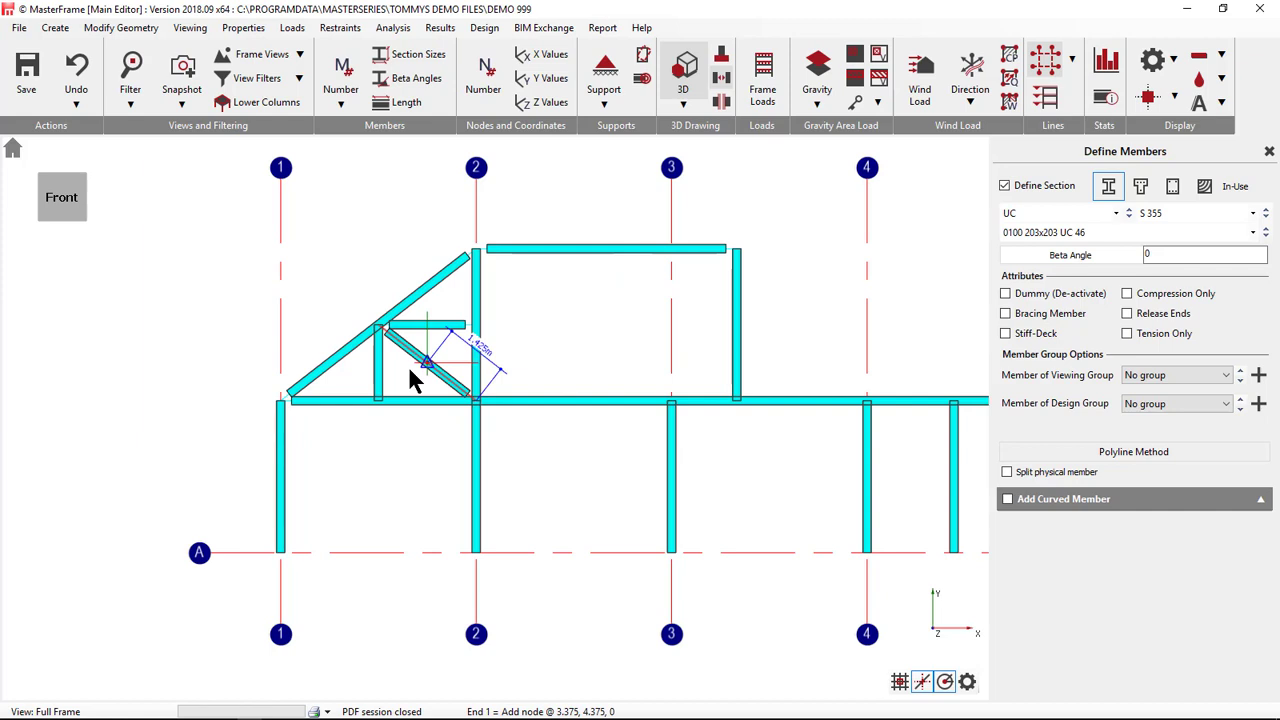
left_click(607, 402)
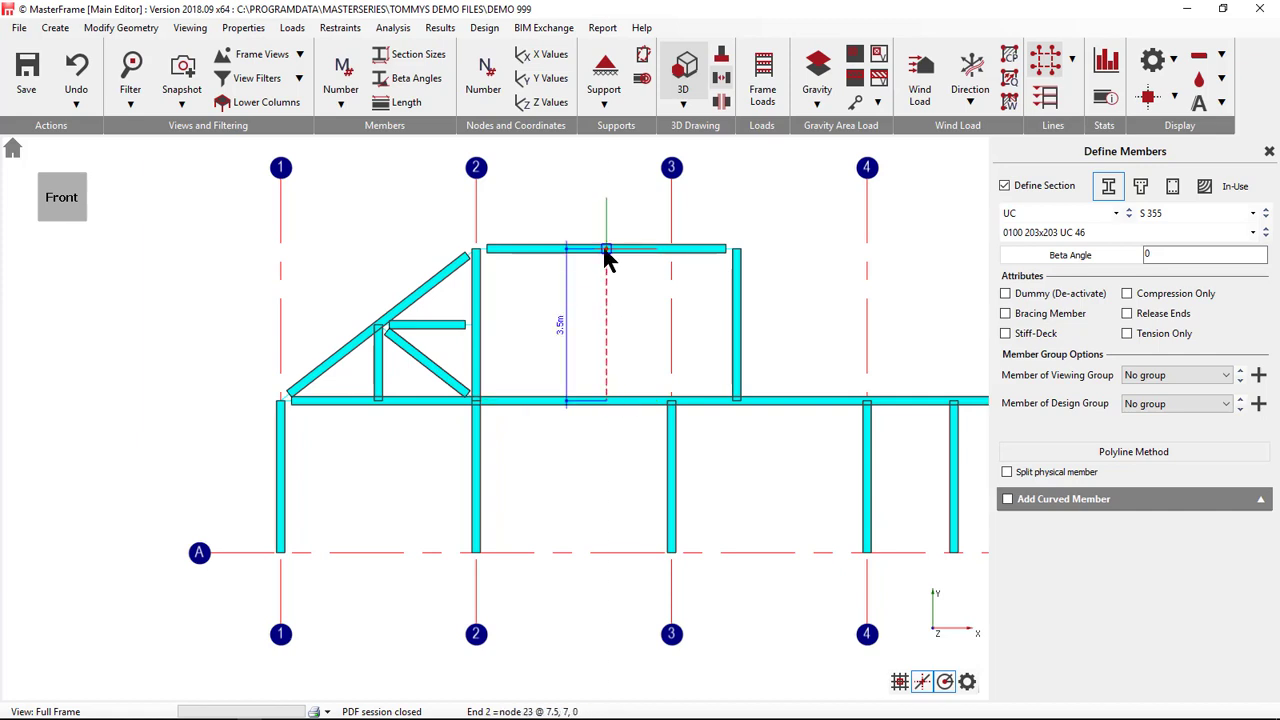
left_click(605, 250)
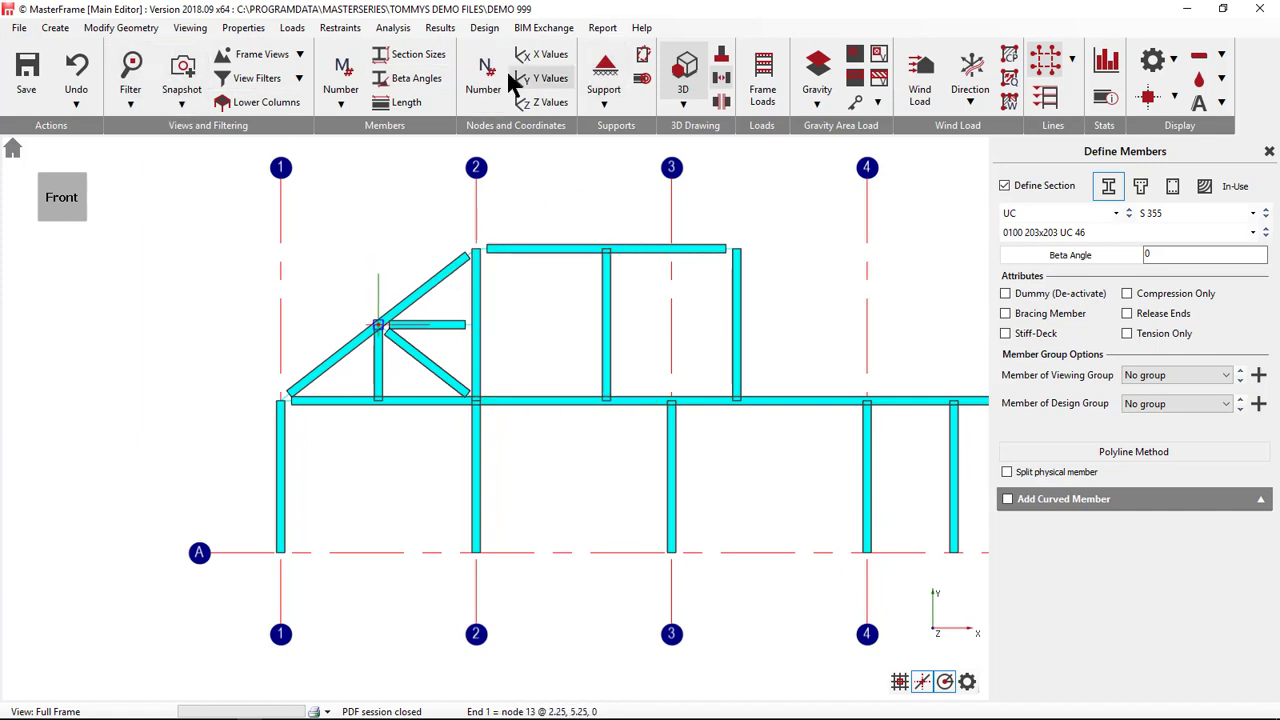
- Display the member lengths, and move the whole middle upper vertical by -1 m in X
left_click(410, 106)
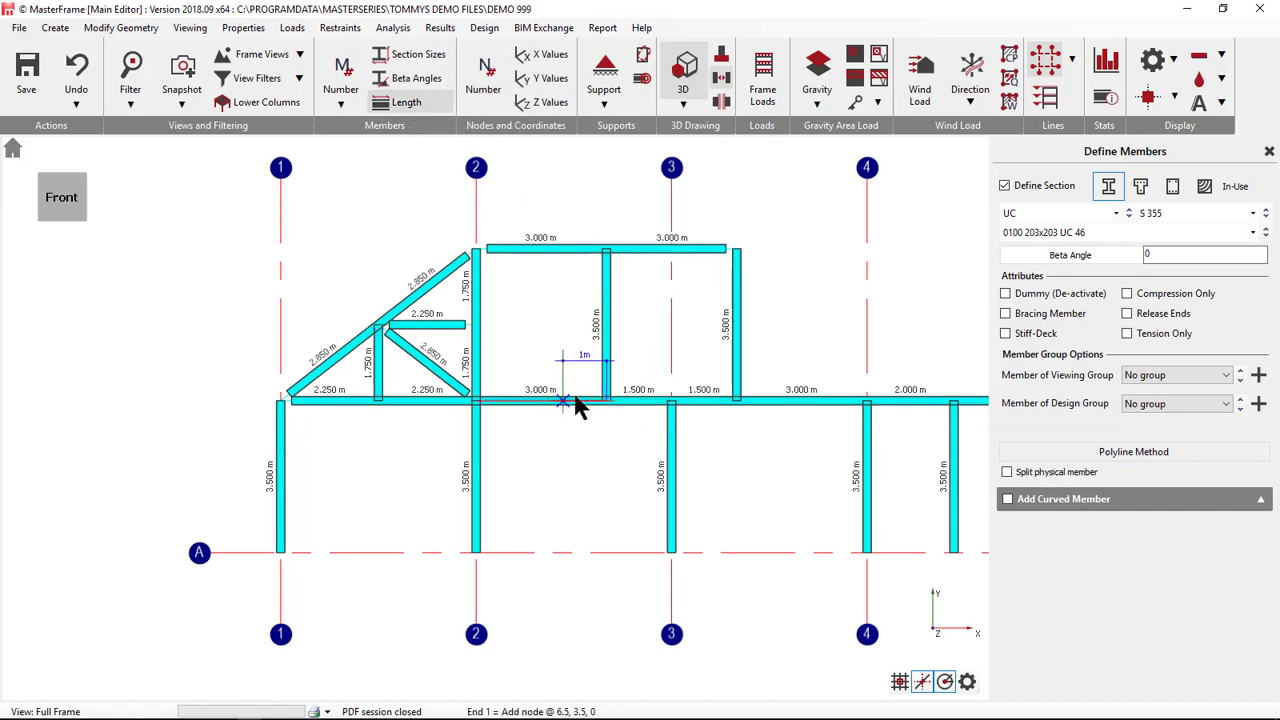
left_click(122, 30)
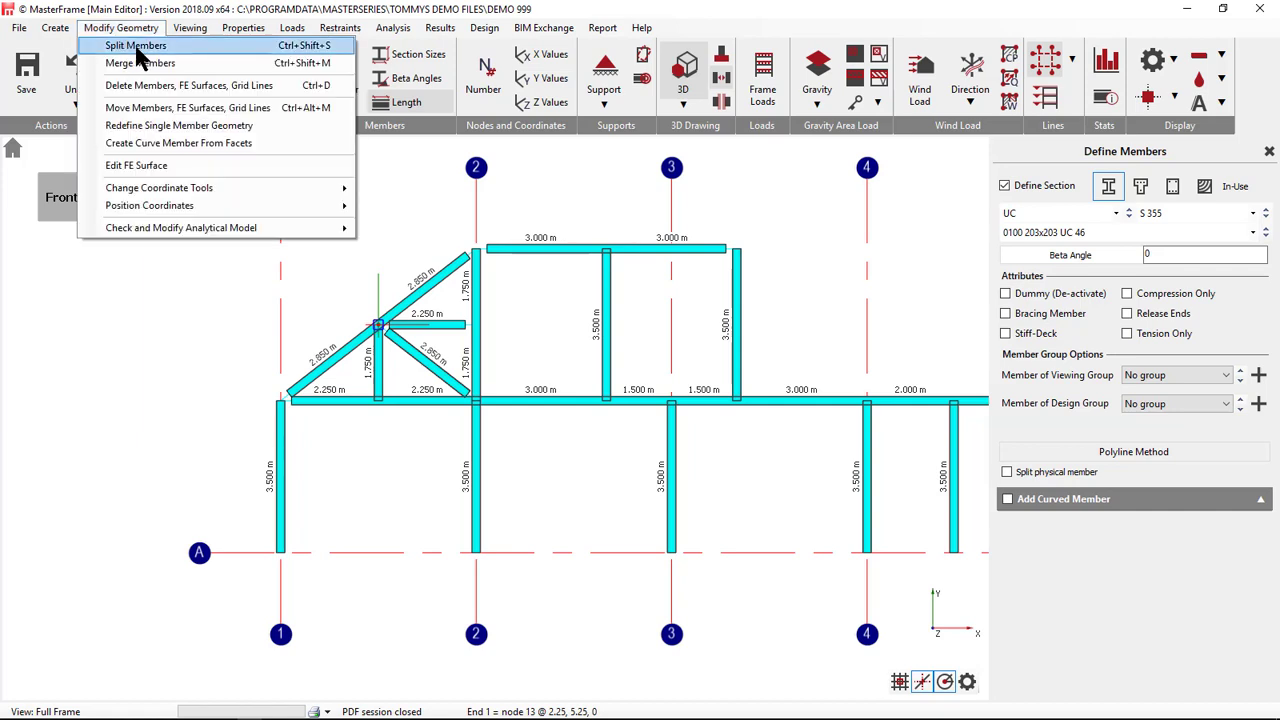
left_click(174, 108)
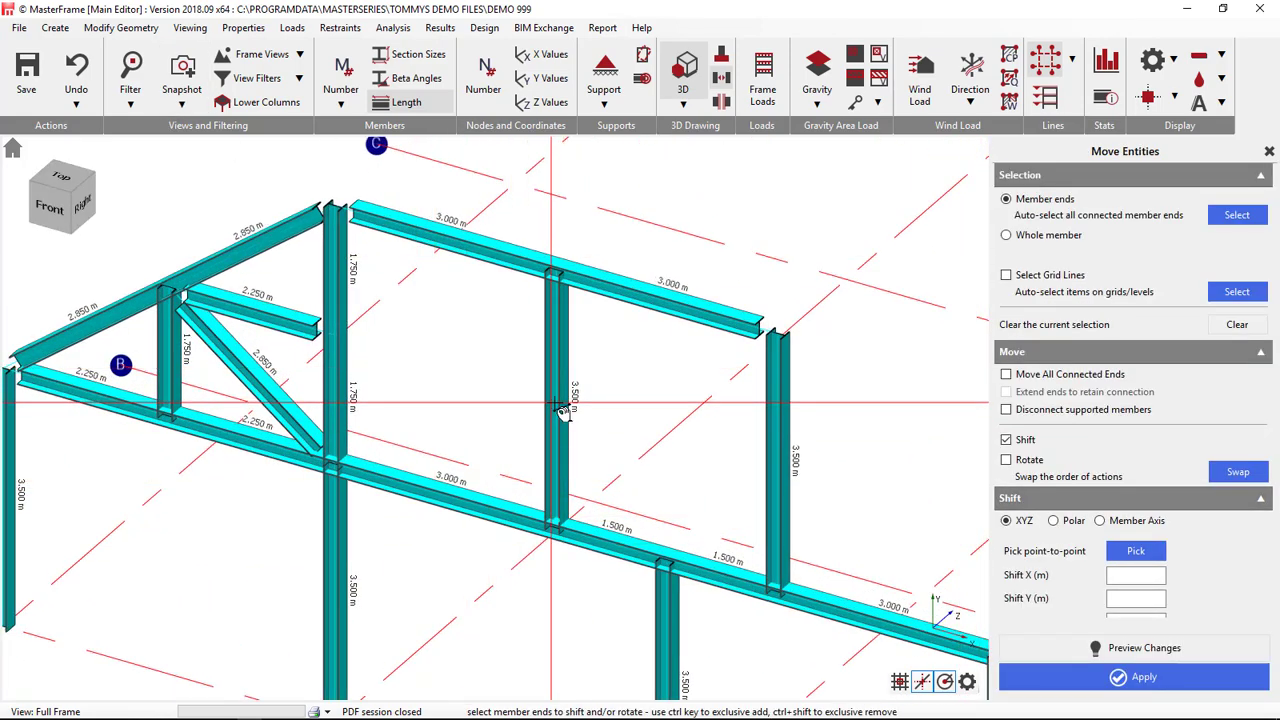
left_click(1049, 238)
left_click(556, 405)
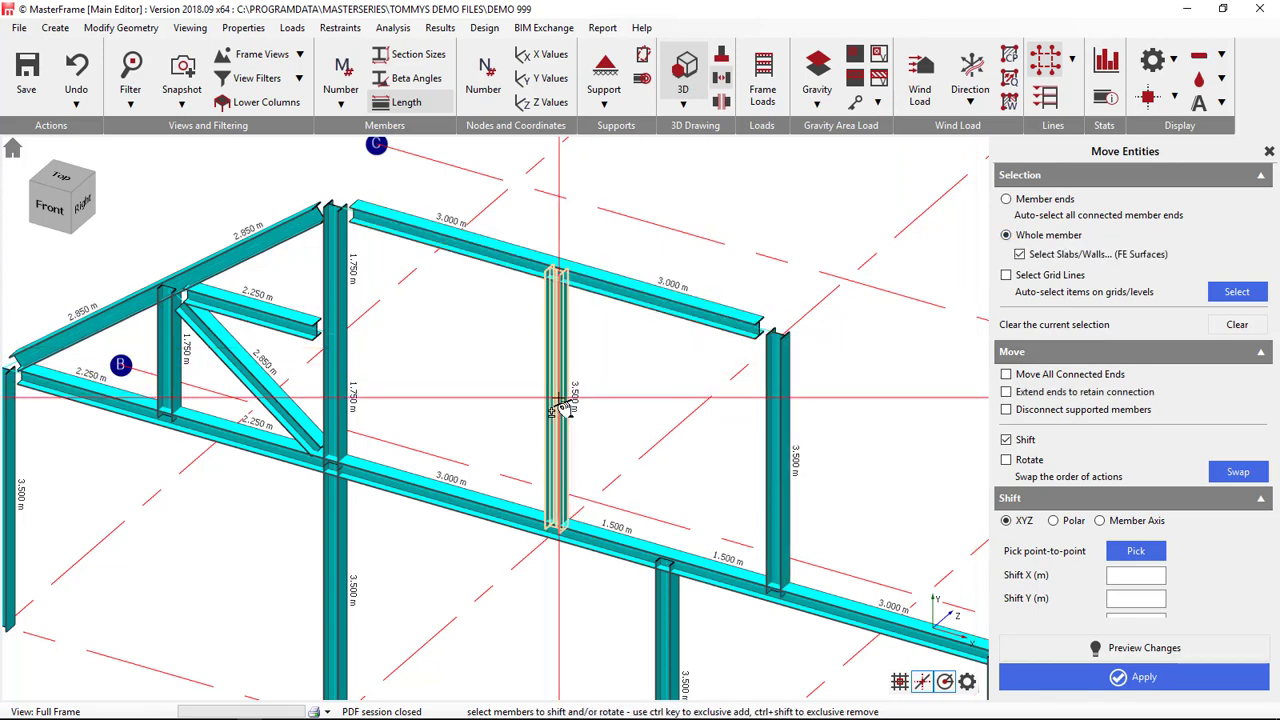
left_click(556, 405)
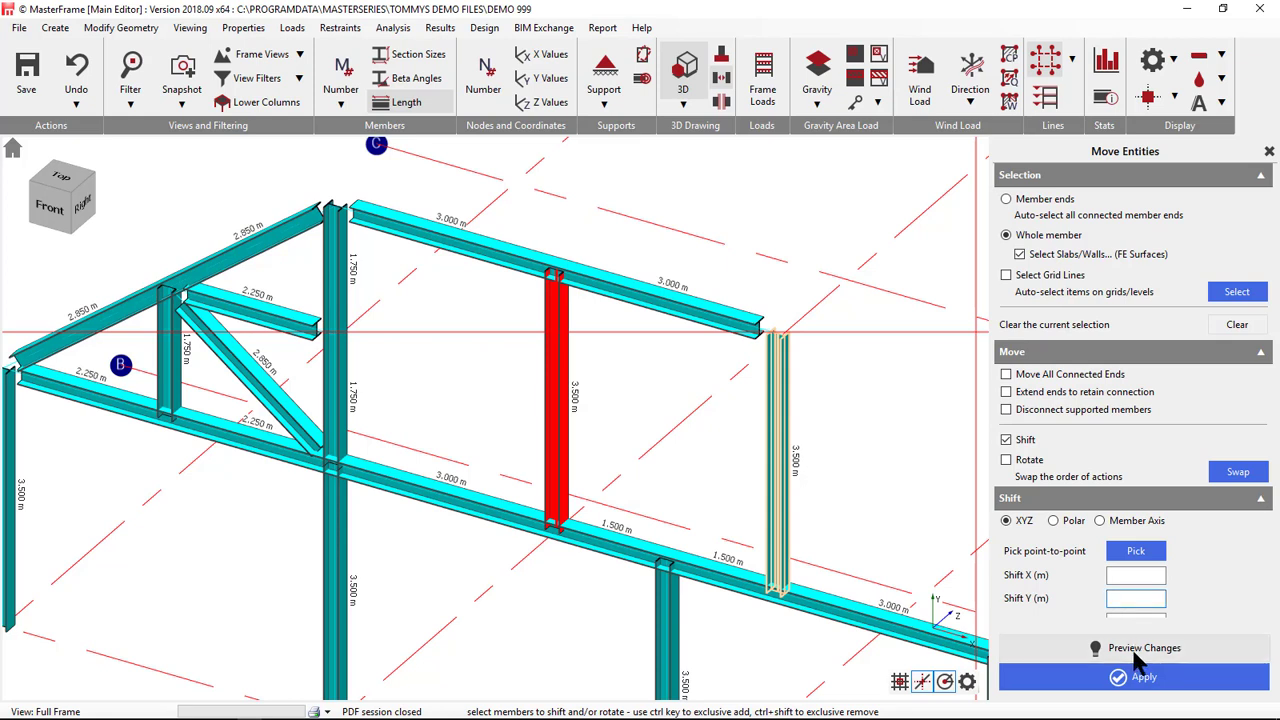
left_click(1135, 575)
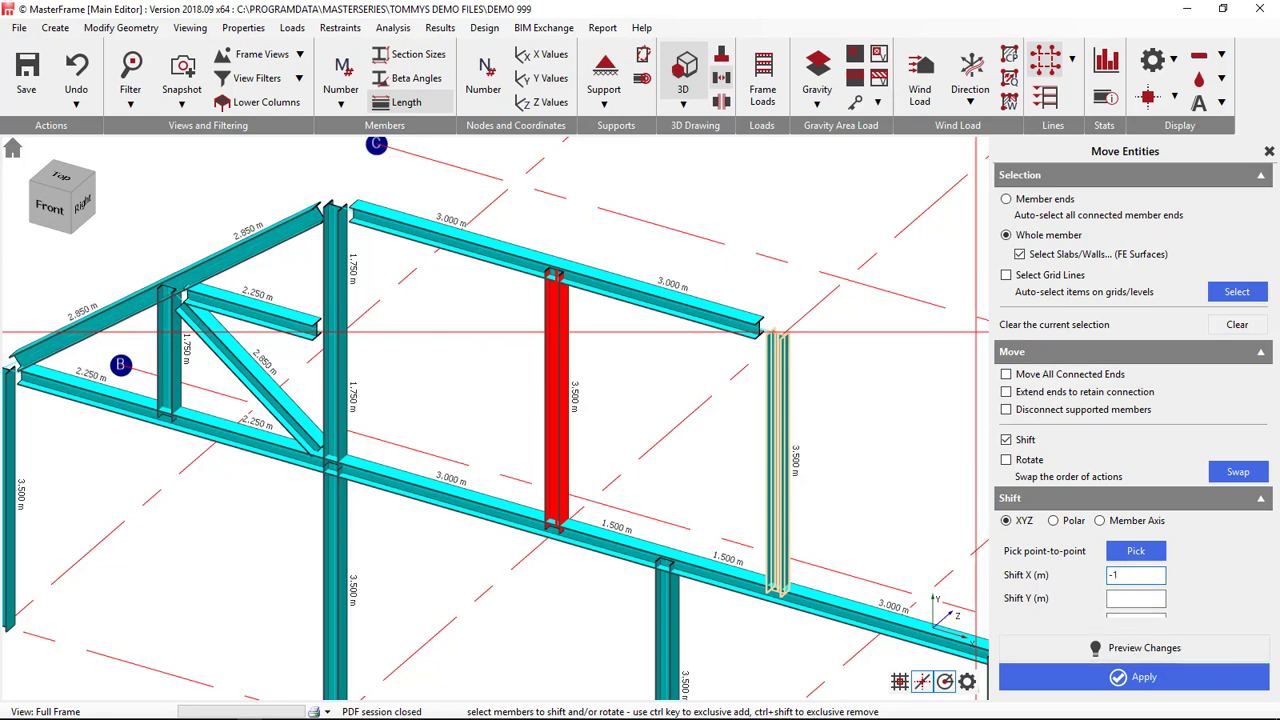
left_click(1259, 352)
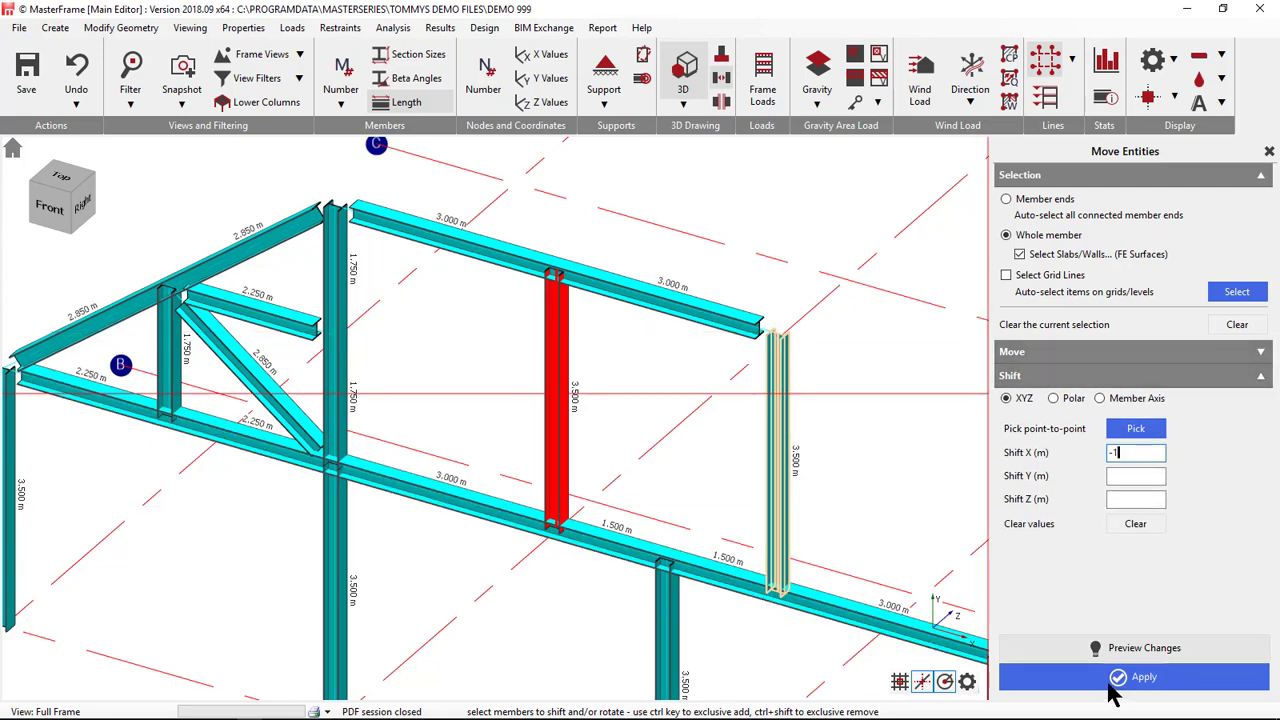
left_click(1110, 648)
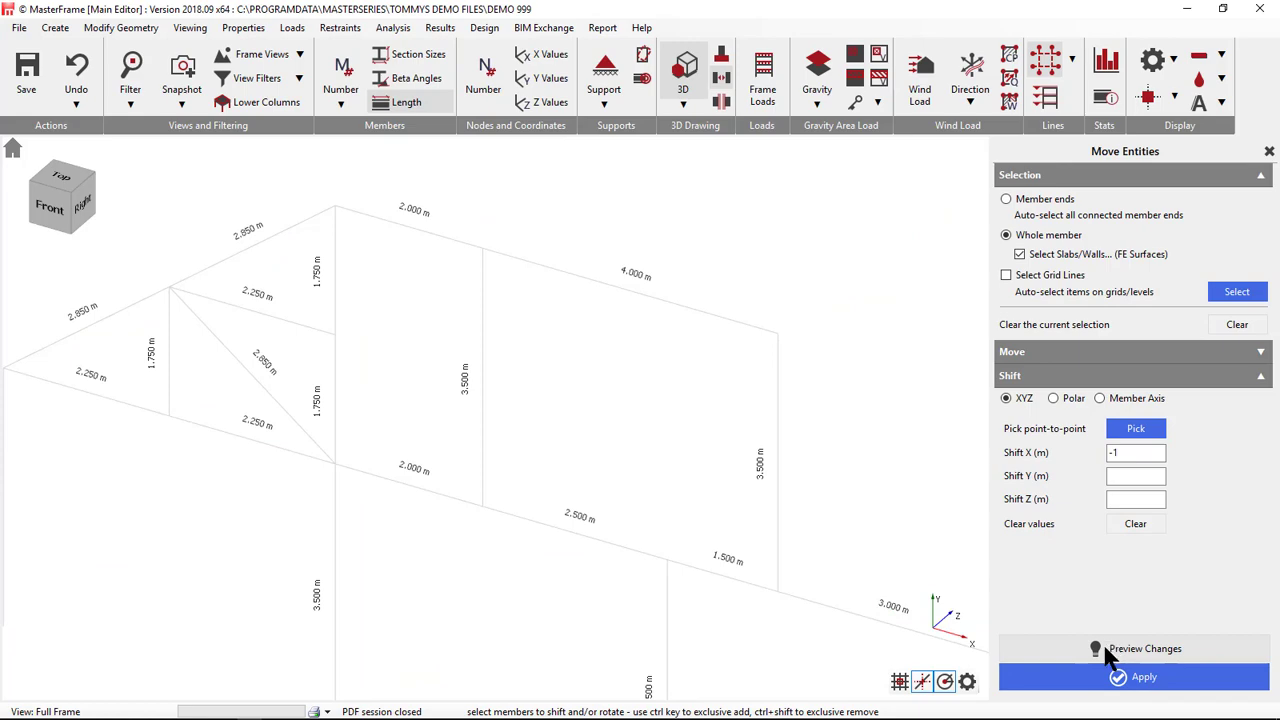
left_click(1100, 678)
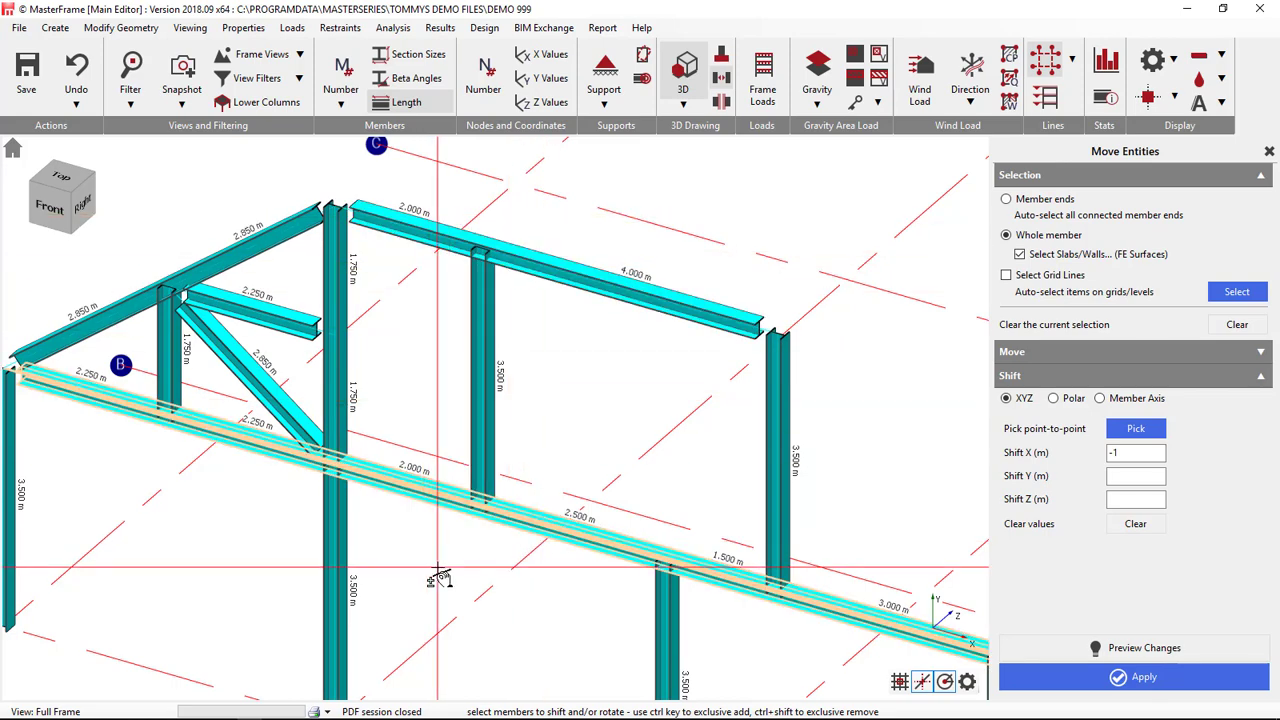
- Select the upper horizontal member for a whole-member move, clearing the X shift and setting the Y shift to 1 m
left_click(1240, 326)
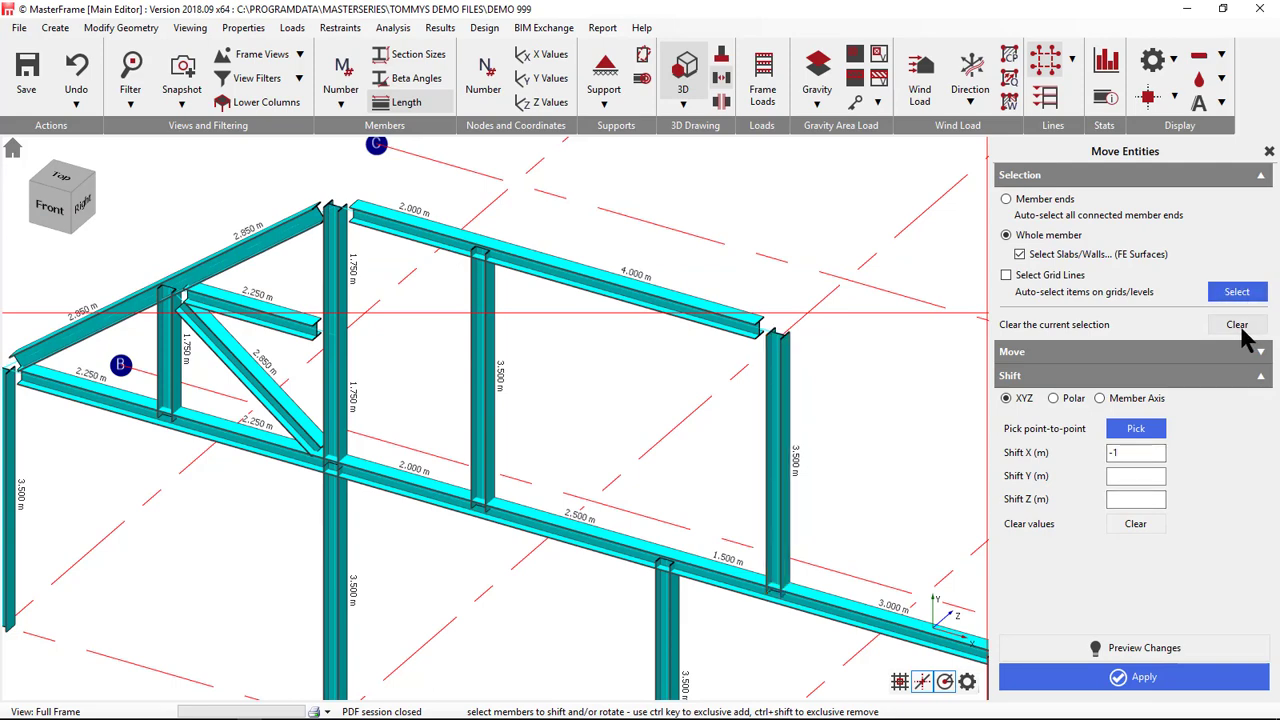
left_click(563, 281)
left_click(1134, 452)
key("BackSpace")
key("BackSpace")
left_click(1125, 478)
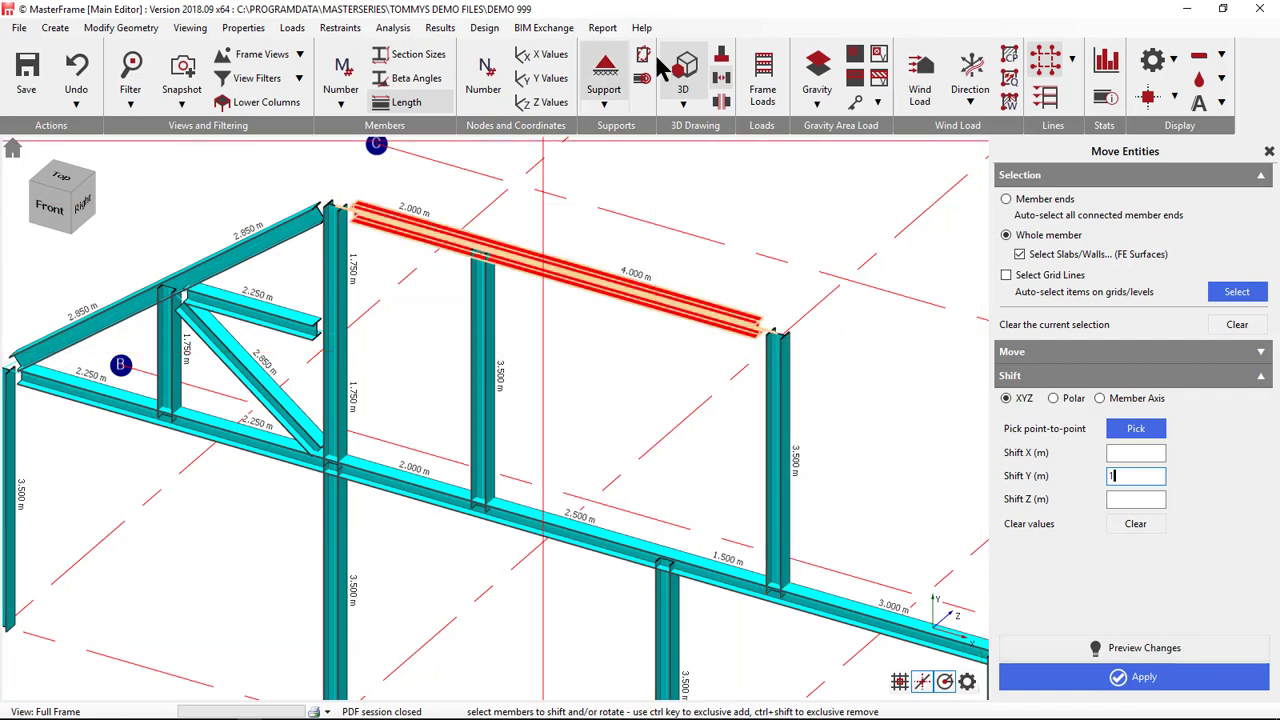
- Display the frame as single lines running fully to the nodes, and hide the grid lines
left_click(722, 80)
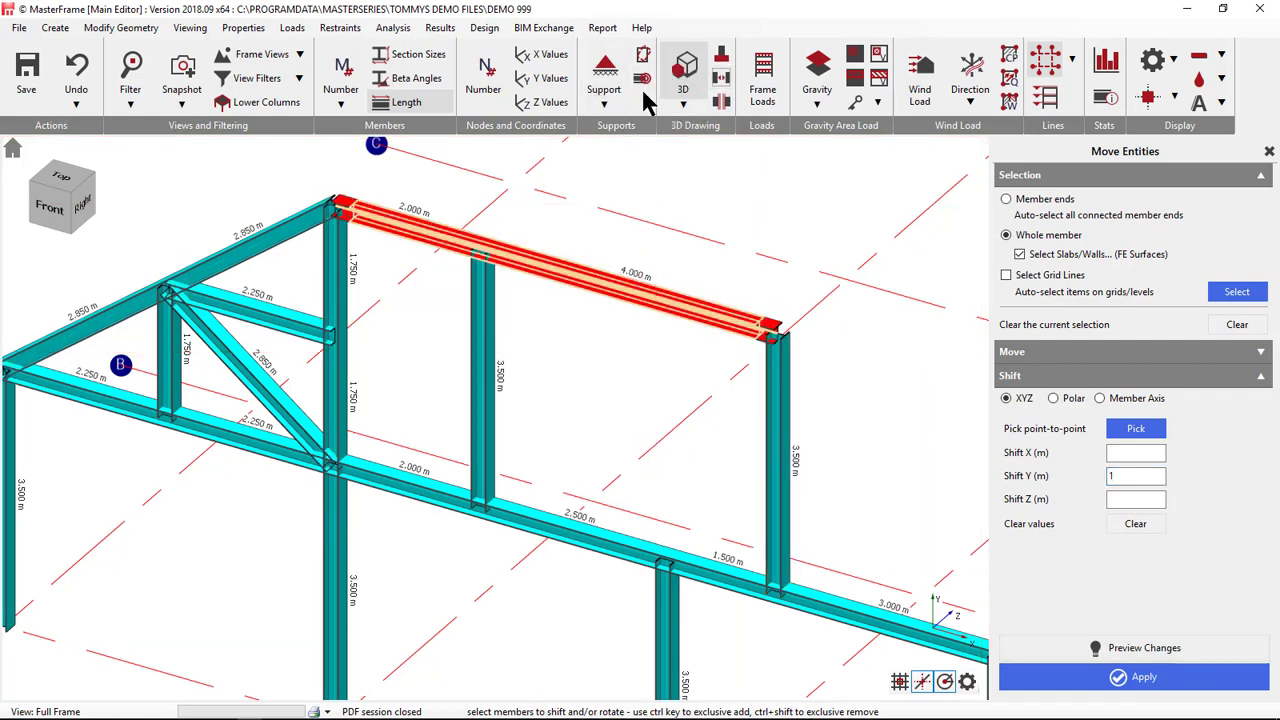
left_click(684, 82)
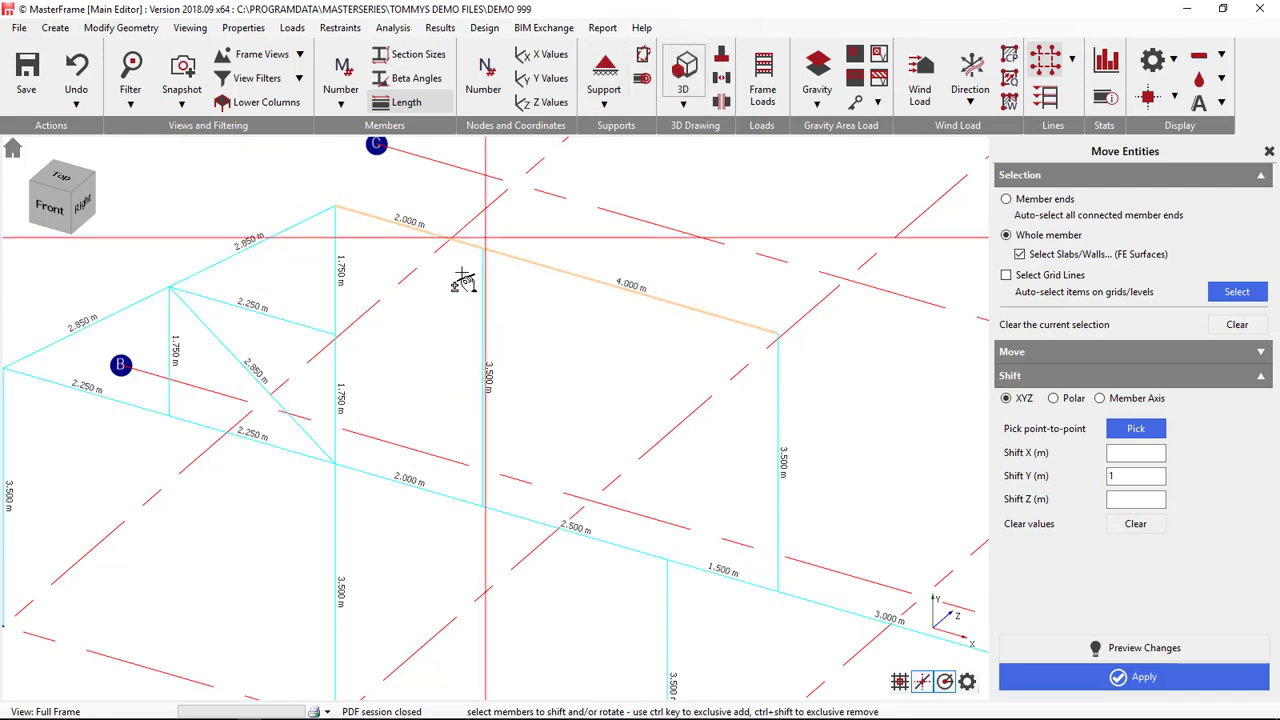
left_click(1051, 63)
scroll(382, 291, "down", 8)
scroll(550, 165, "up", 2)
scroll(562, 188, "up", 3)
- Preview the whole-member shift of the upper horizontal member, and switch the move selection to member ends
left_click(760, 325)
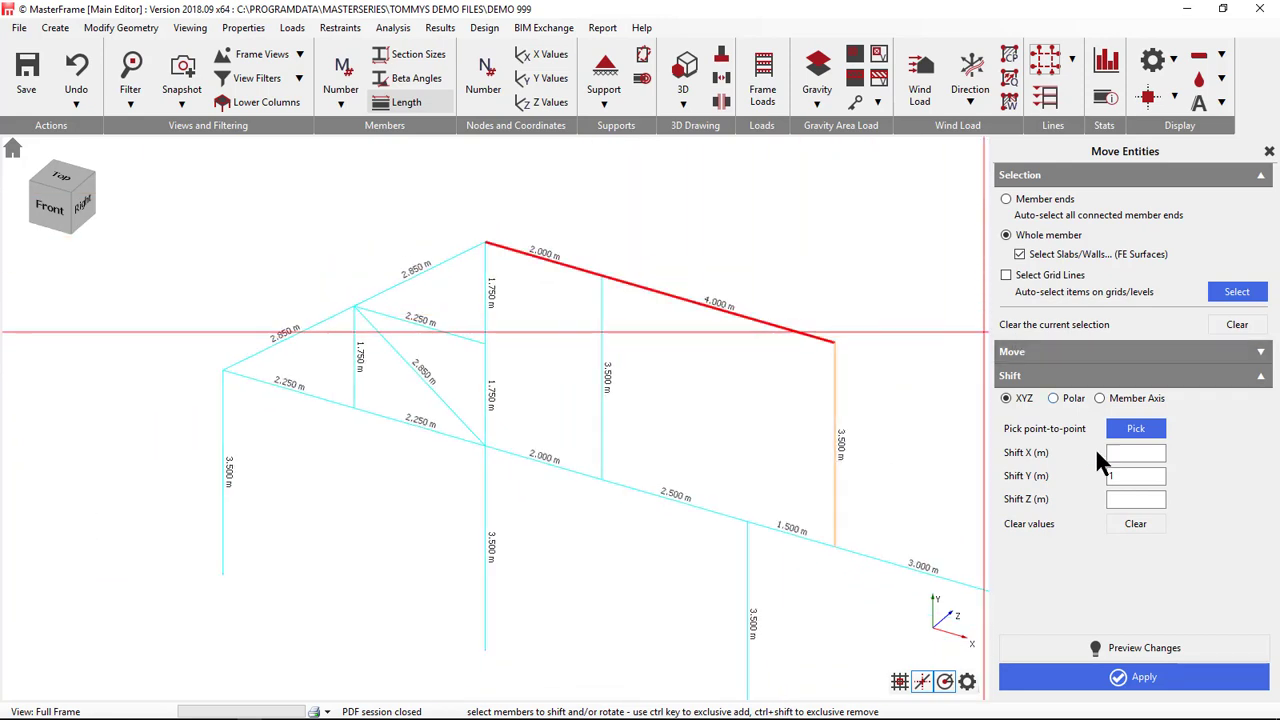
left_click(1155, 645)
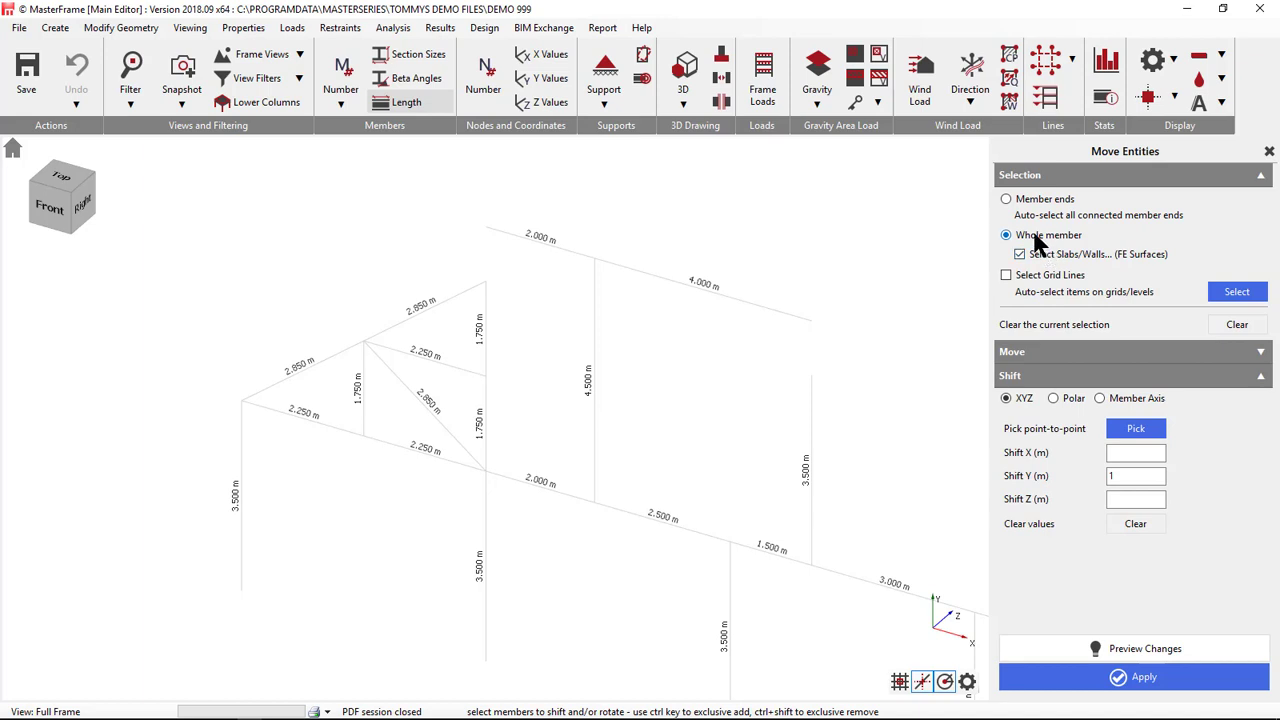
left_click(1030, 200)
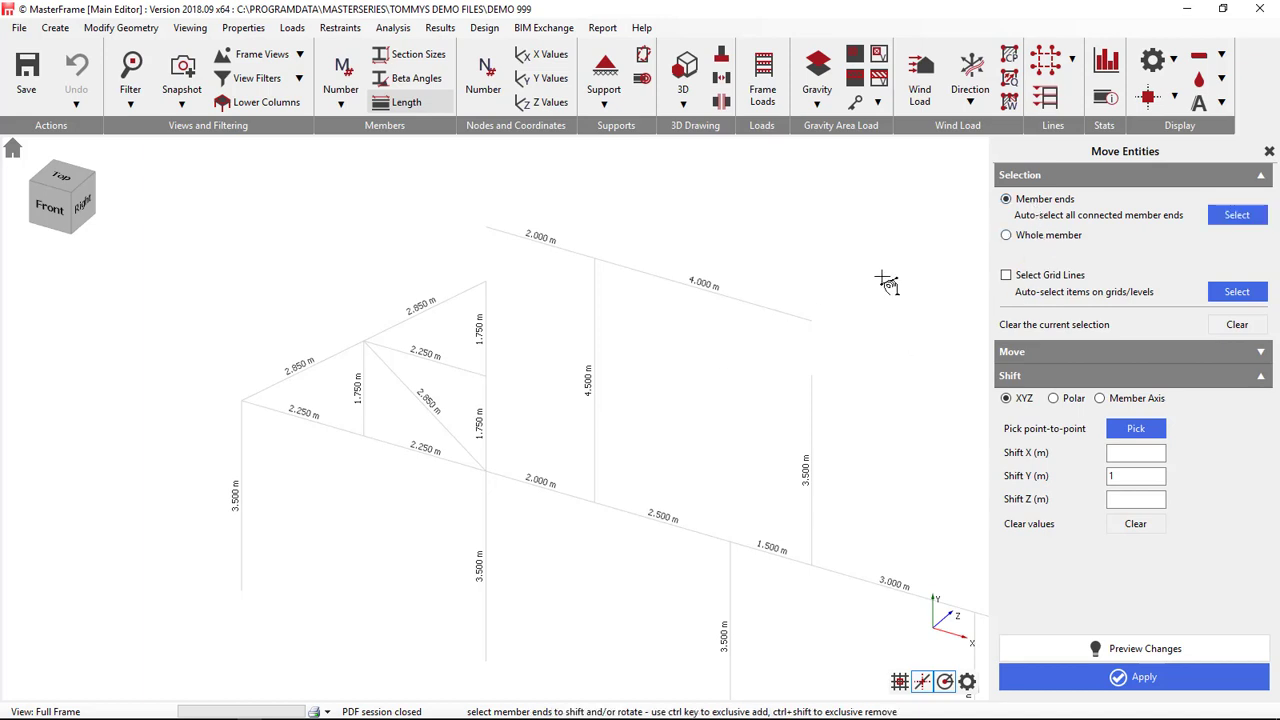
left_click(1140, 648)
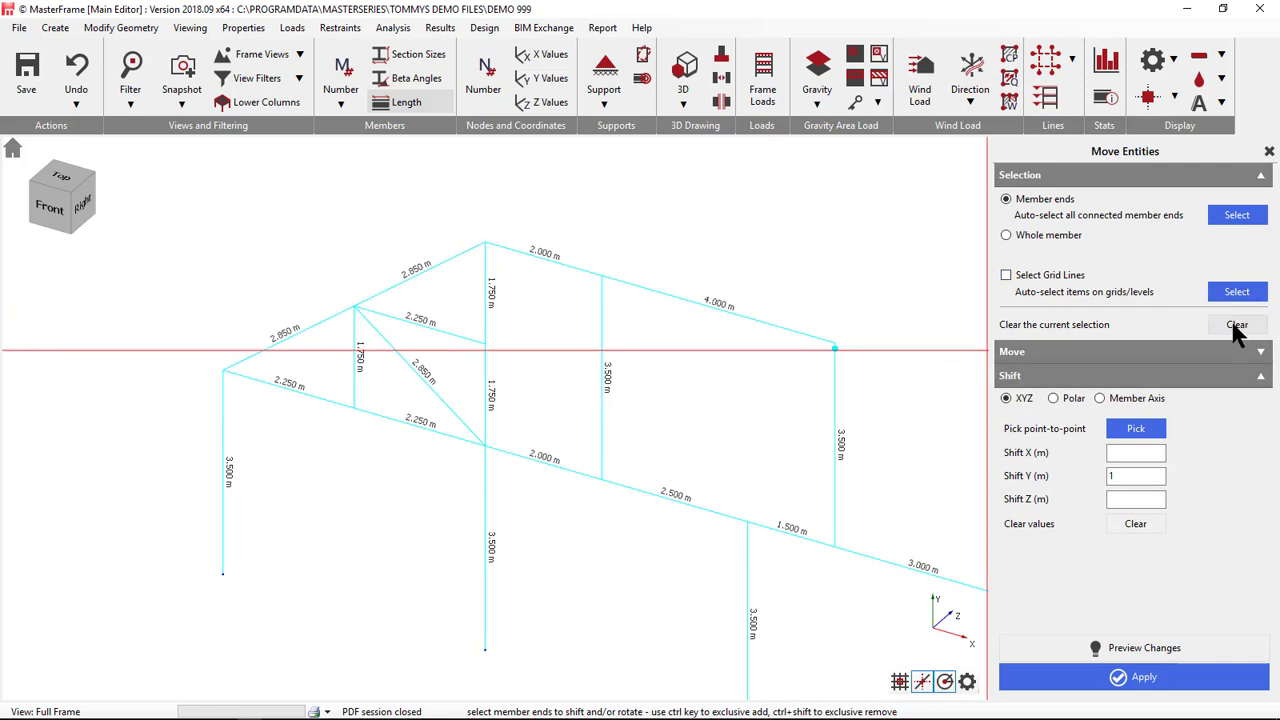
- Raise both ends of the upper horizontal member and the tops of the three upper verticals by 1 m in Y
left_click(827, 343)
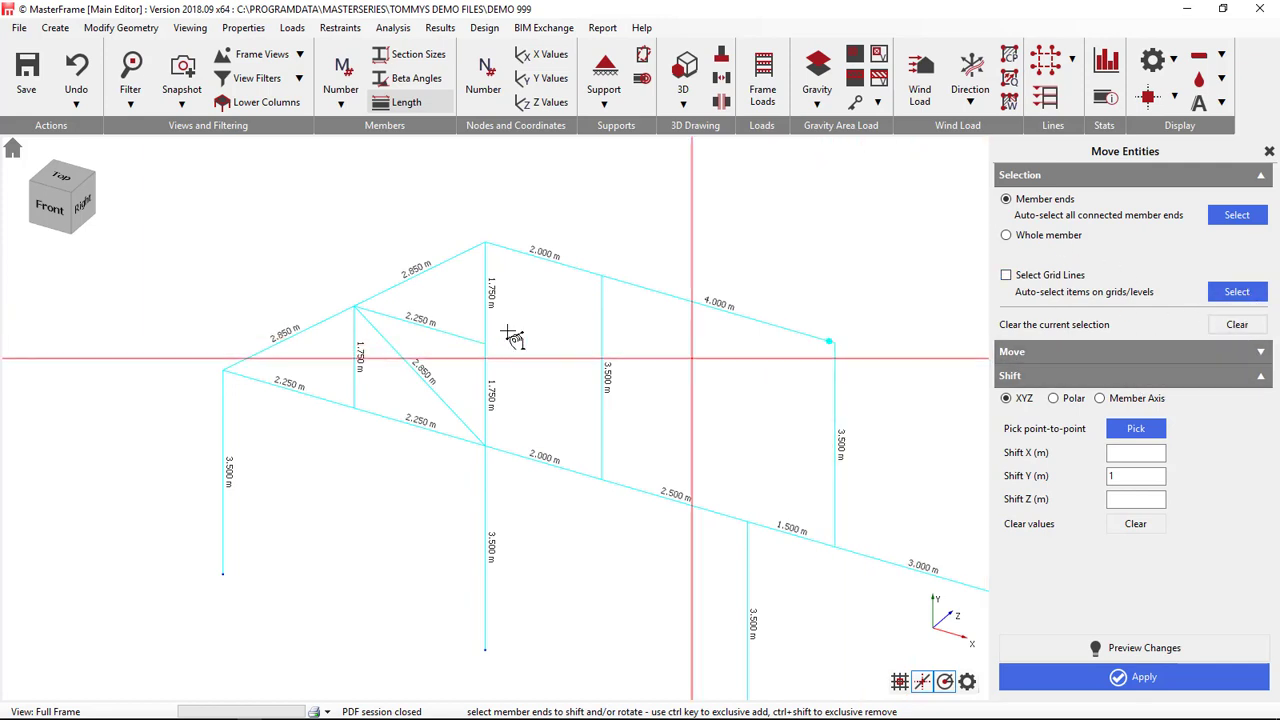
left_click(601, 283)
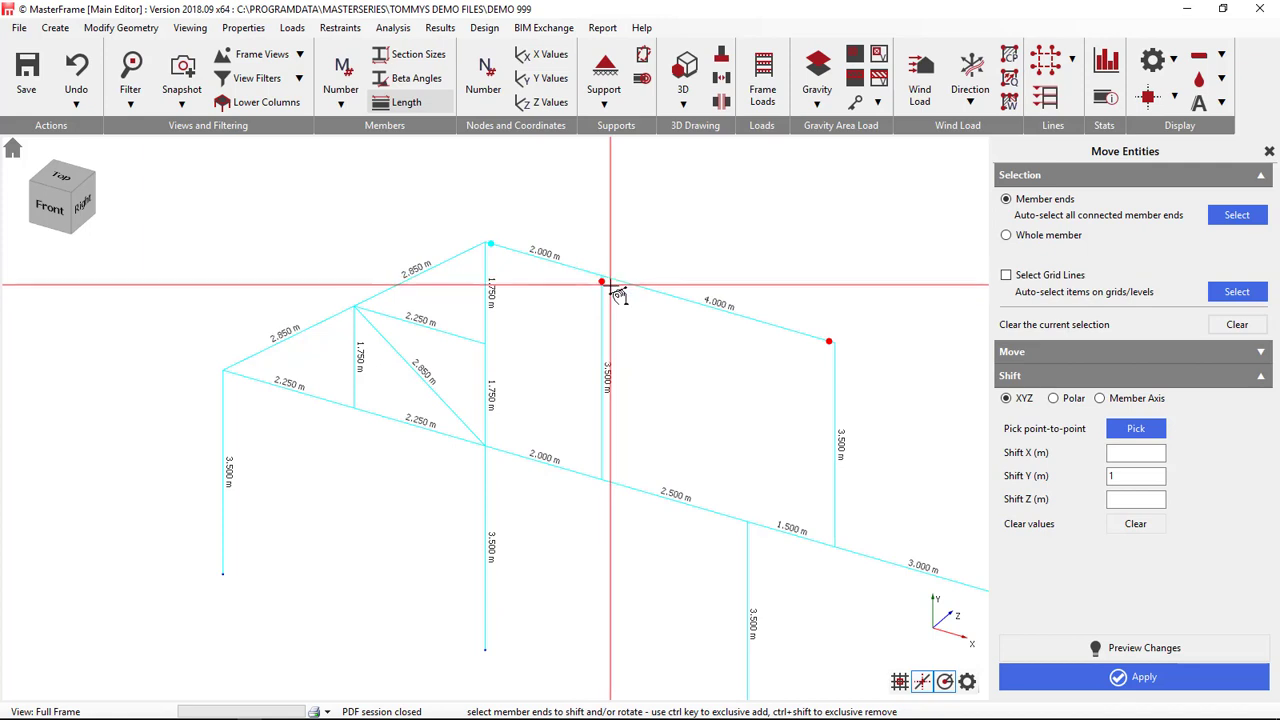
left_click(492, 246)
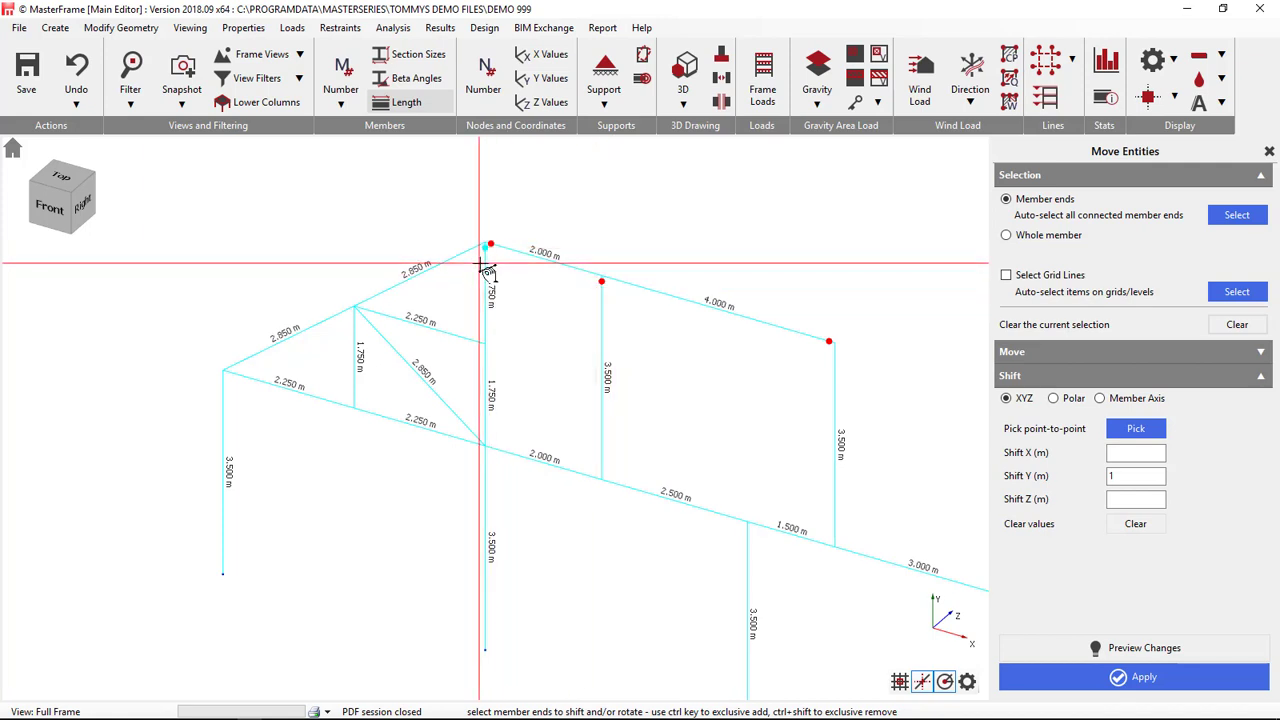
left_click(485, 248)
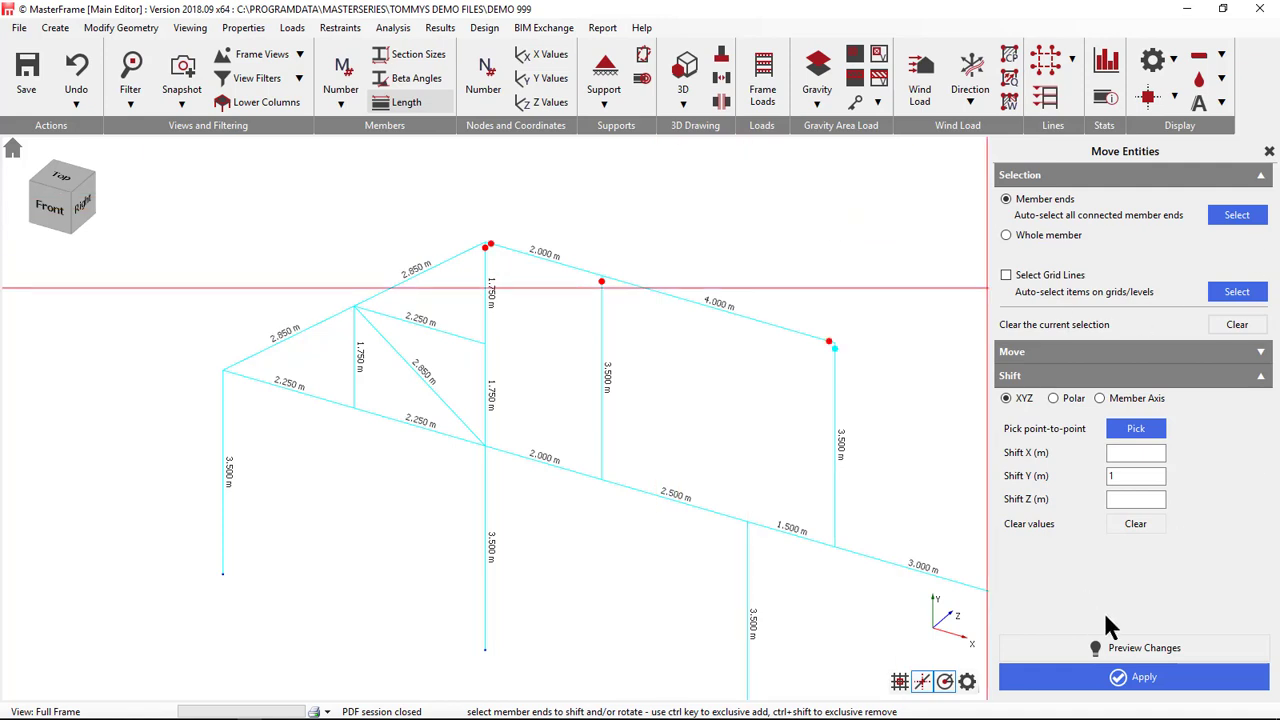
left_click(1130, 650)
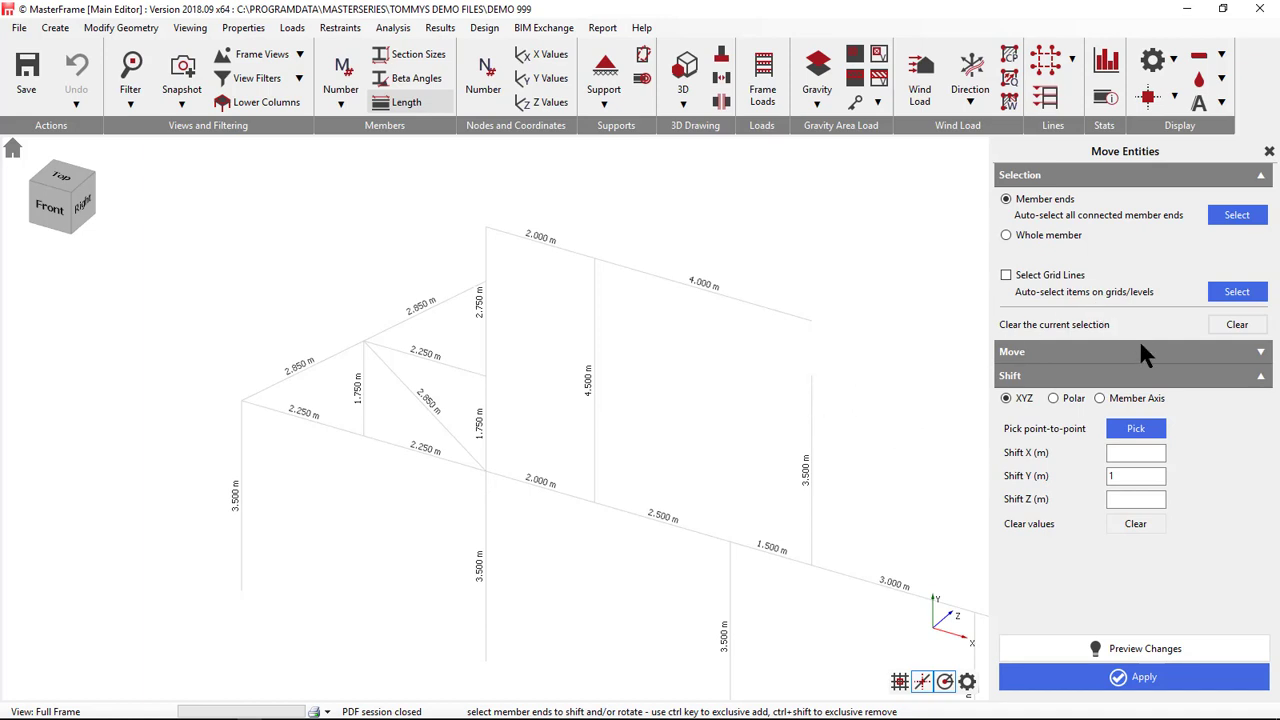
left_click(1115, 645)
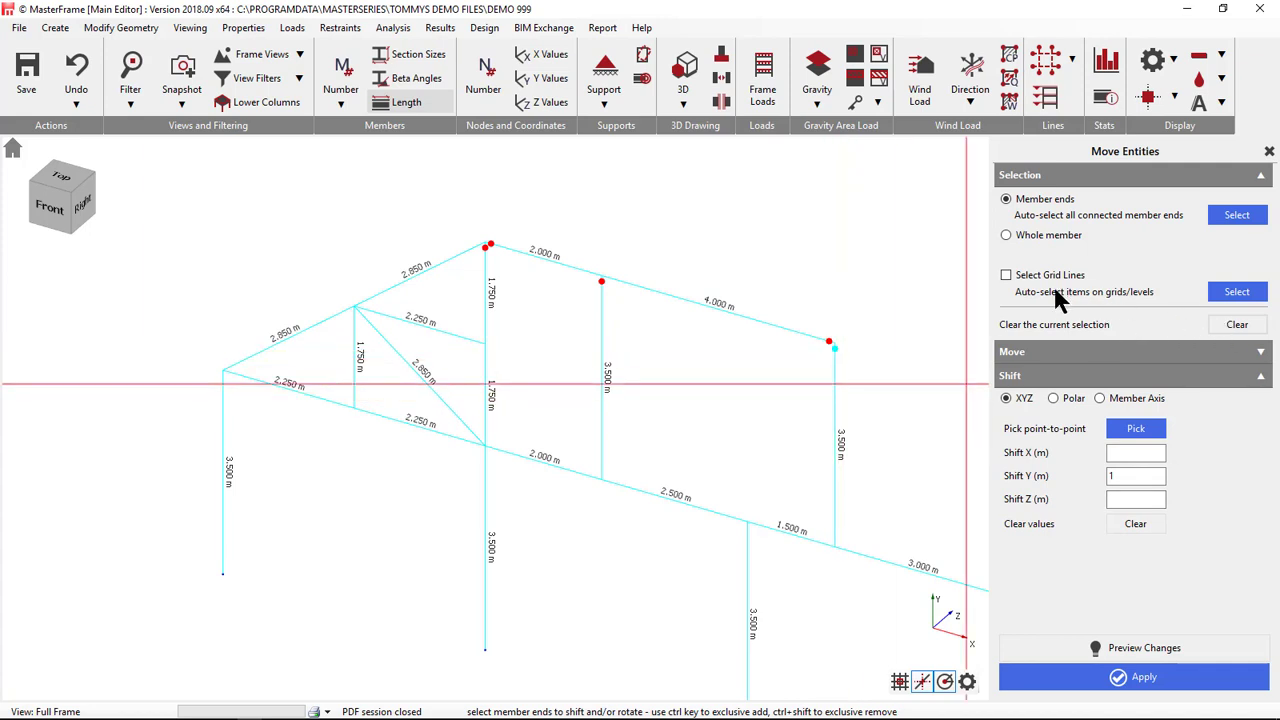
left_click(1160, 649)
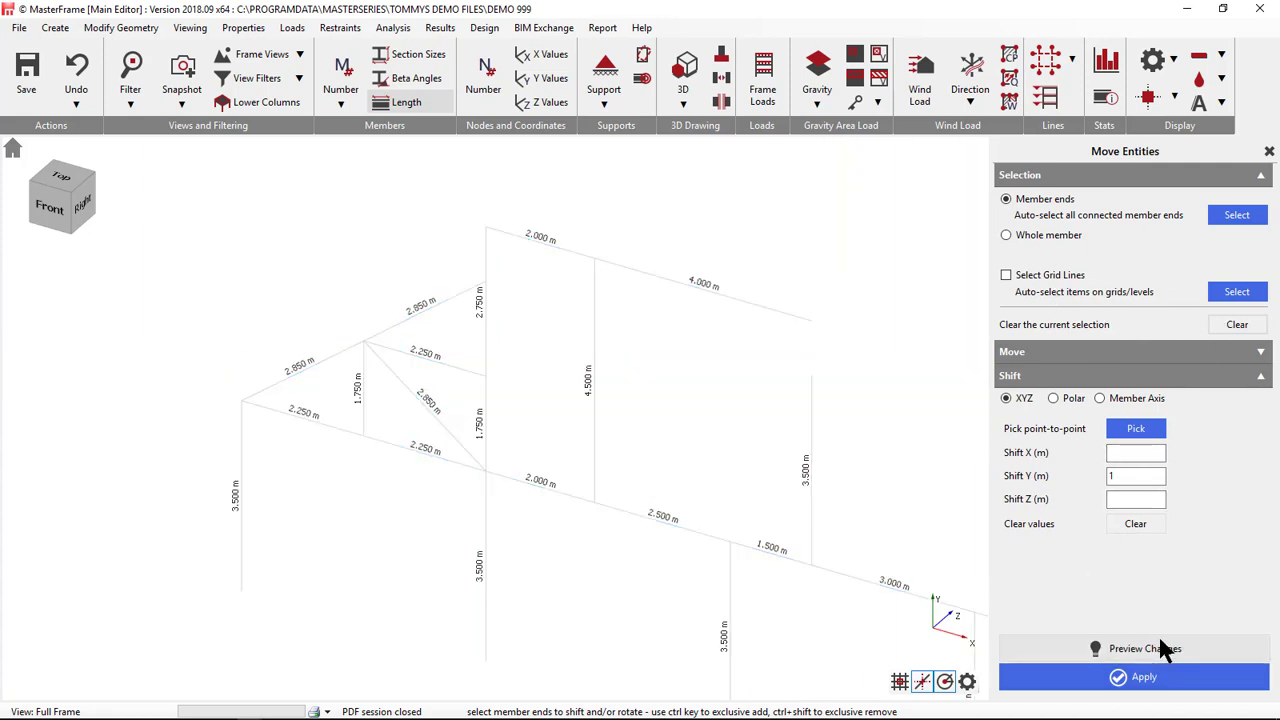
left_click(1148, 677)
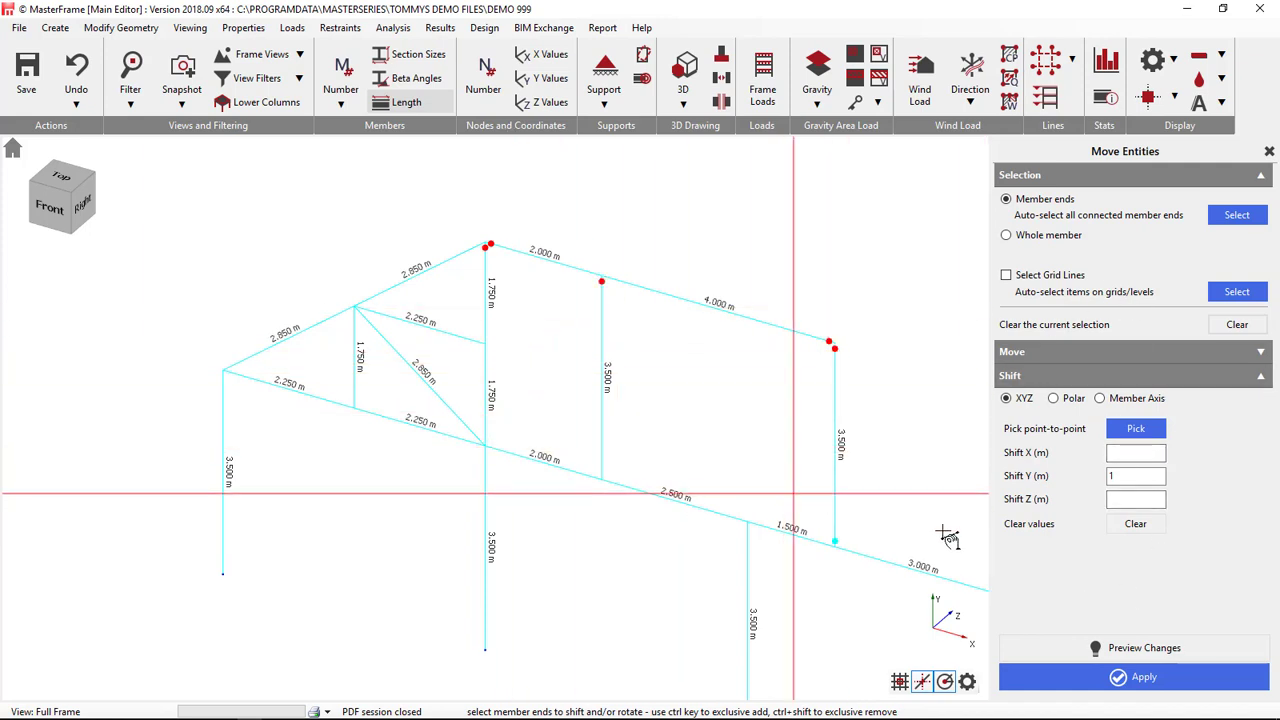
left_click(1128, 650)
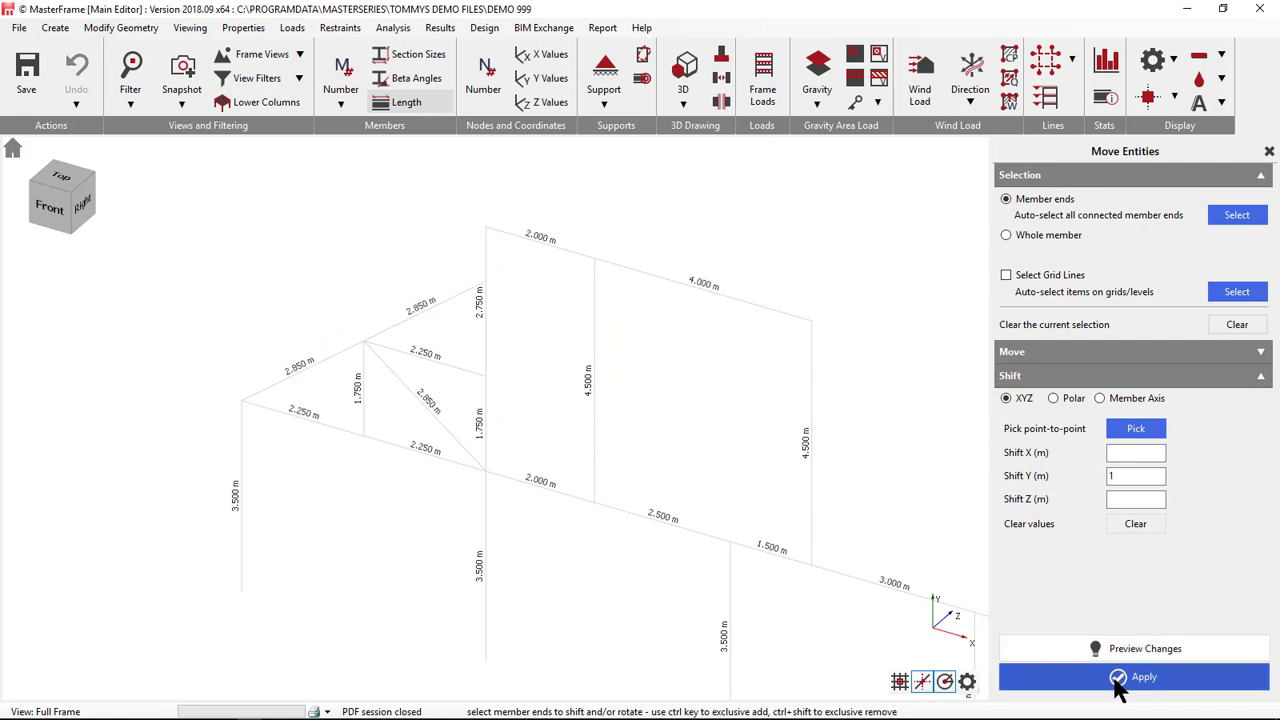
left_click(1118, 679)
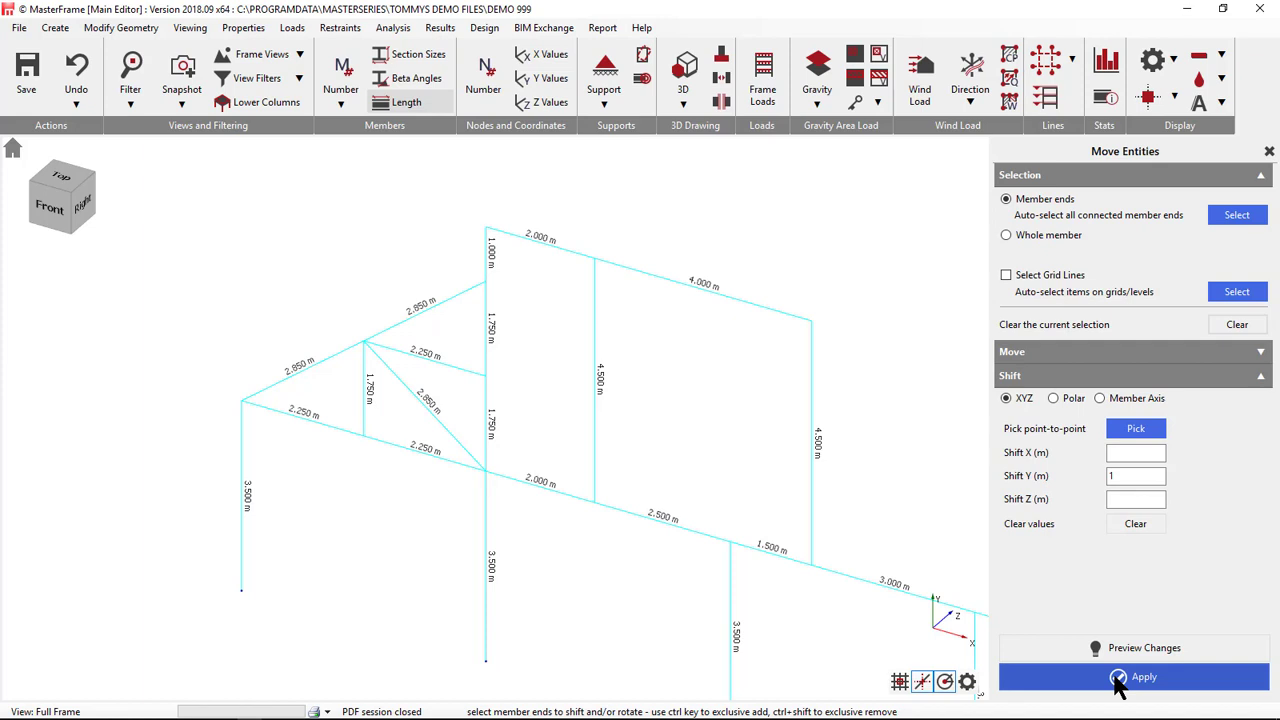
left_click(1118, 680)
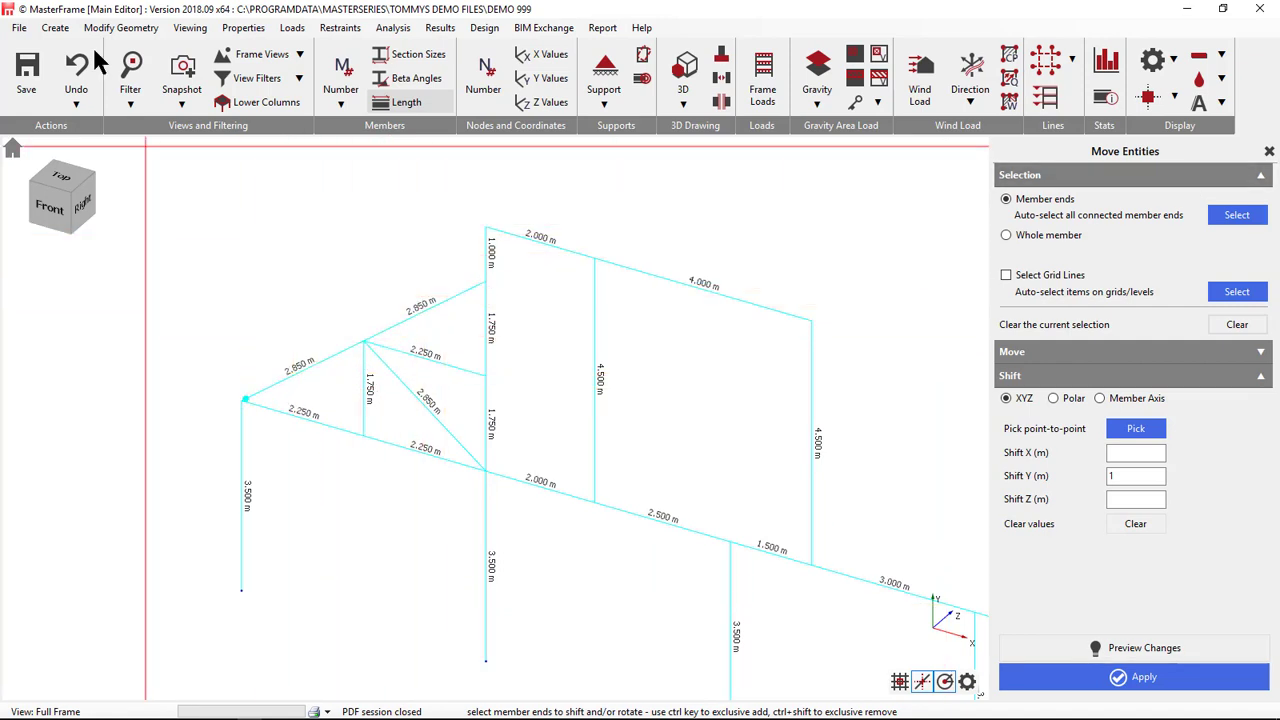
- Display the members with gaps at their connections, and hide the member lengths
left_click(115, 28)
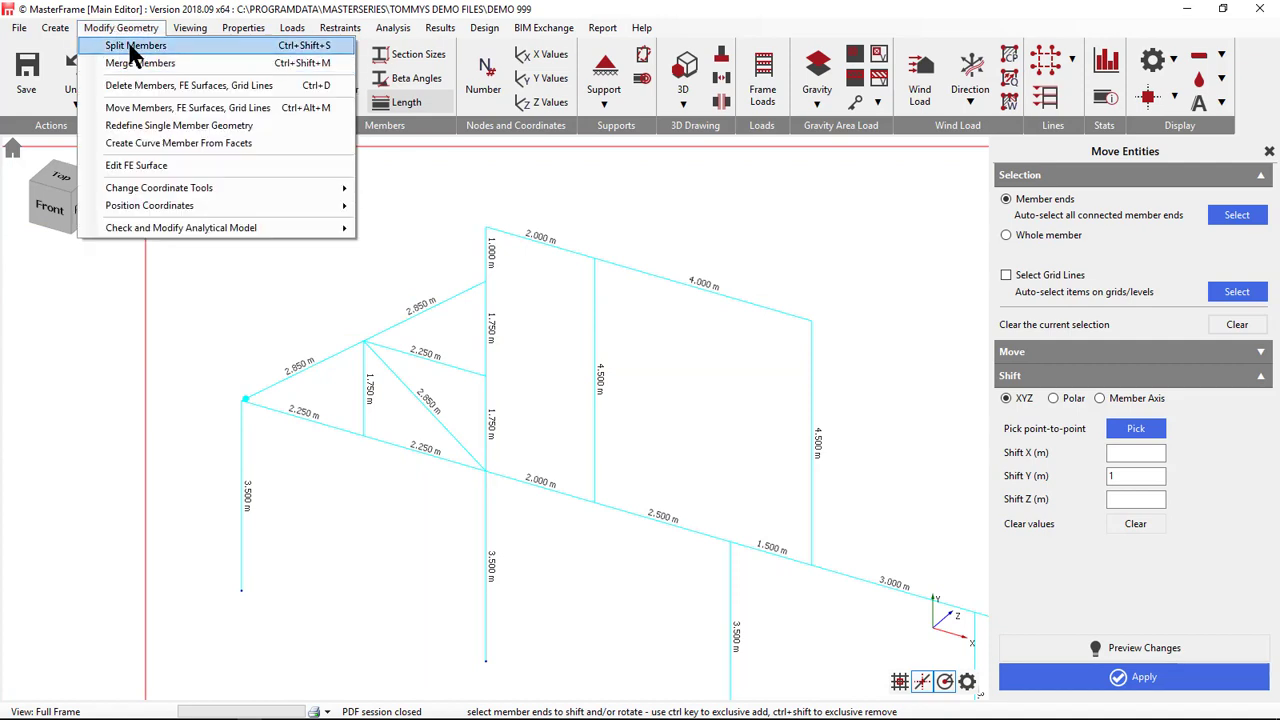
left_click(724, 86)
left_click(721, 80)
left_click(412, 101)
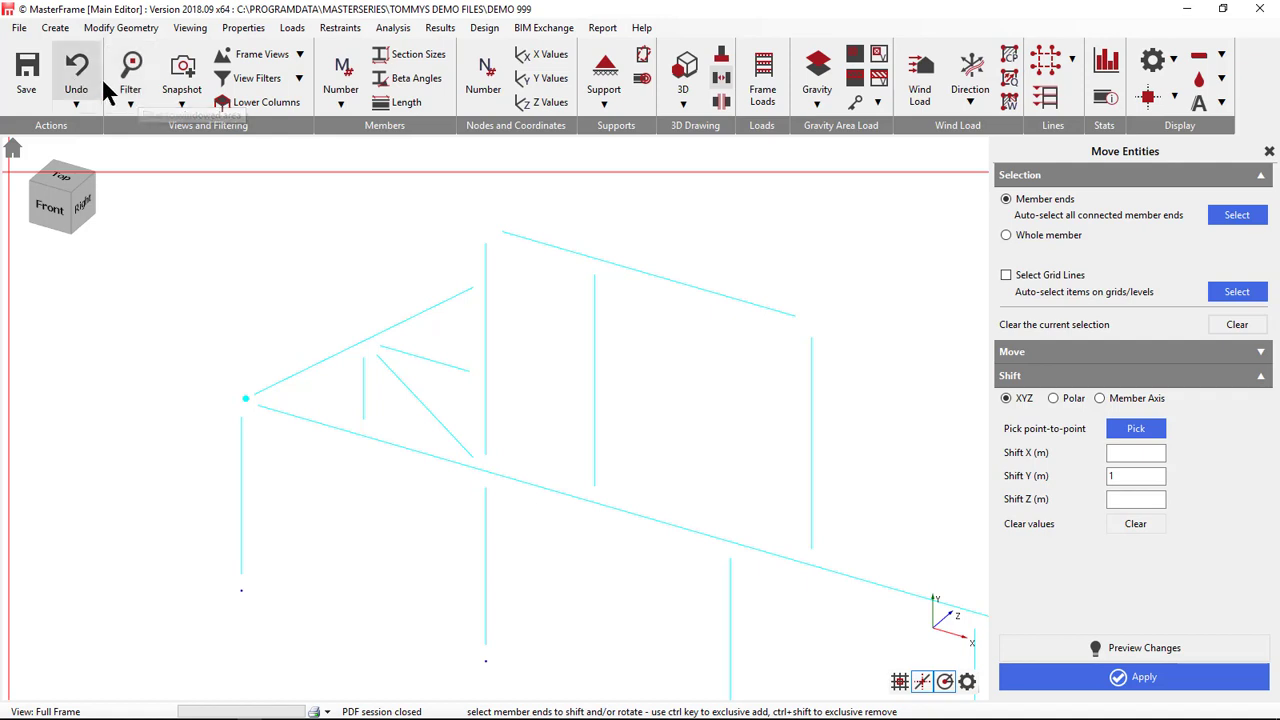
- Split the inclined top member at its intermediate connection using the Explode option
left_click(118, 30)
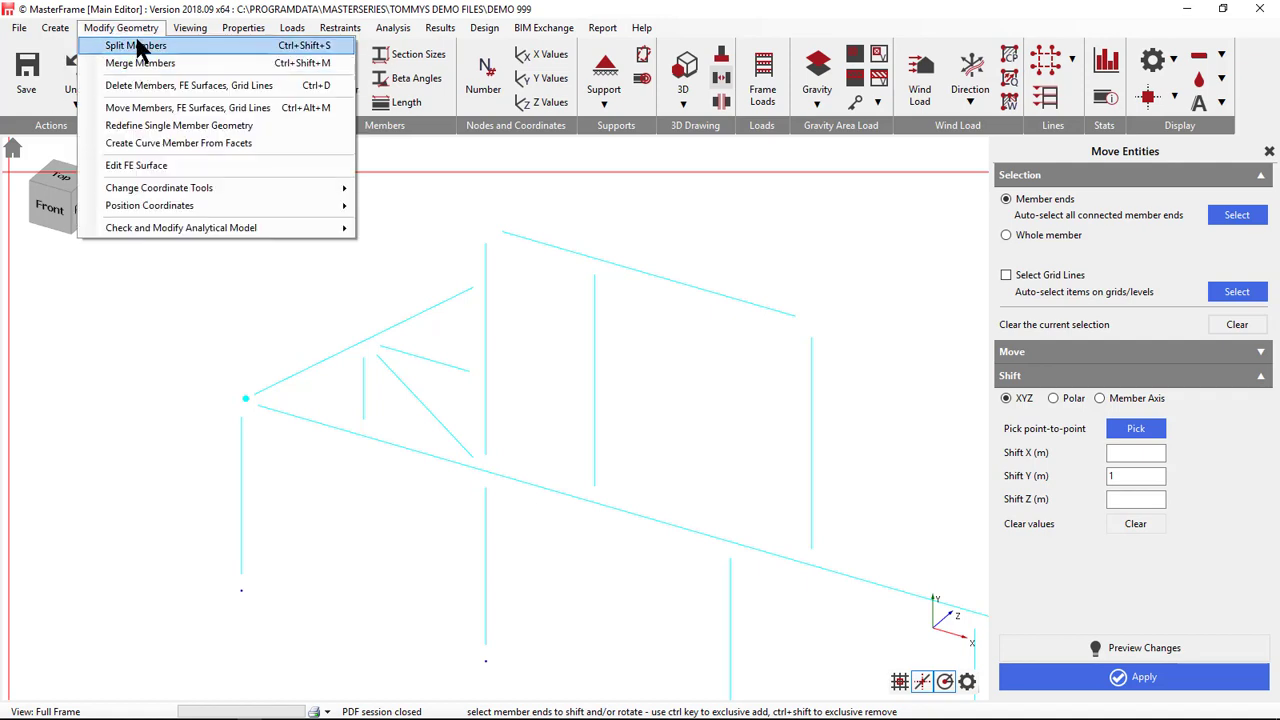
left_click(137, 46)
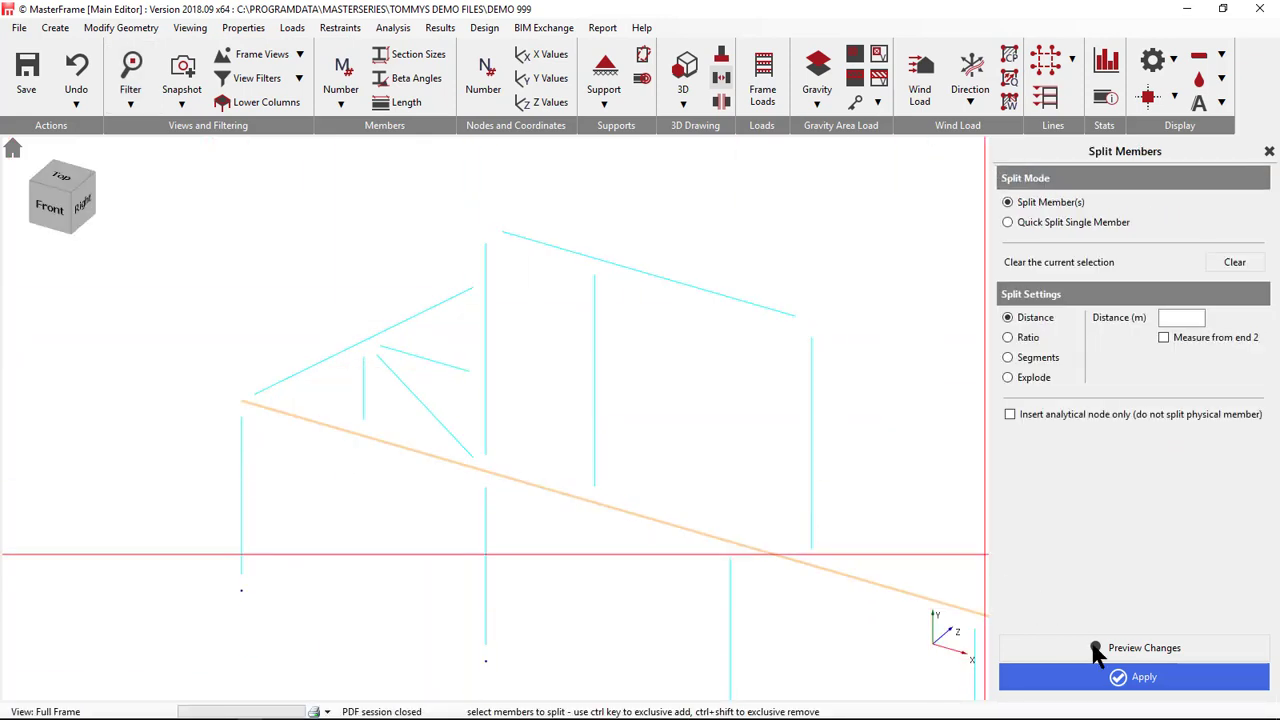
left_click(394, 328)
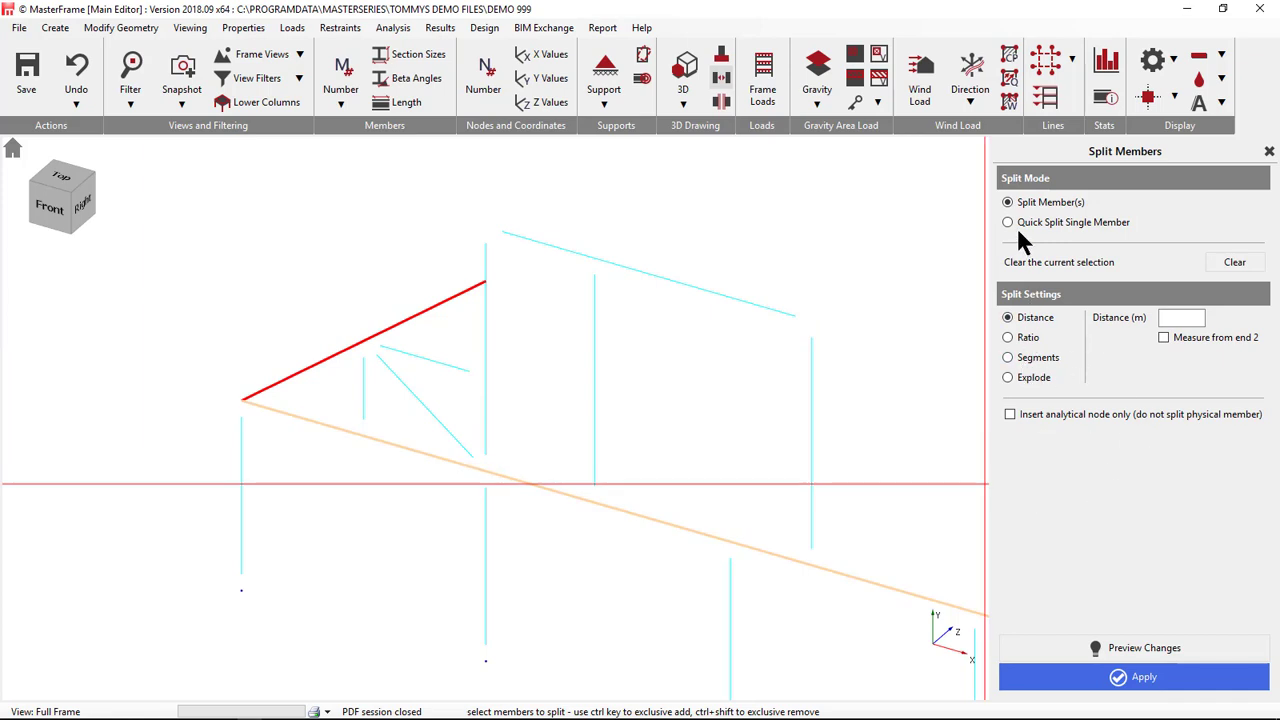
left_click(1162, 318)
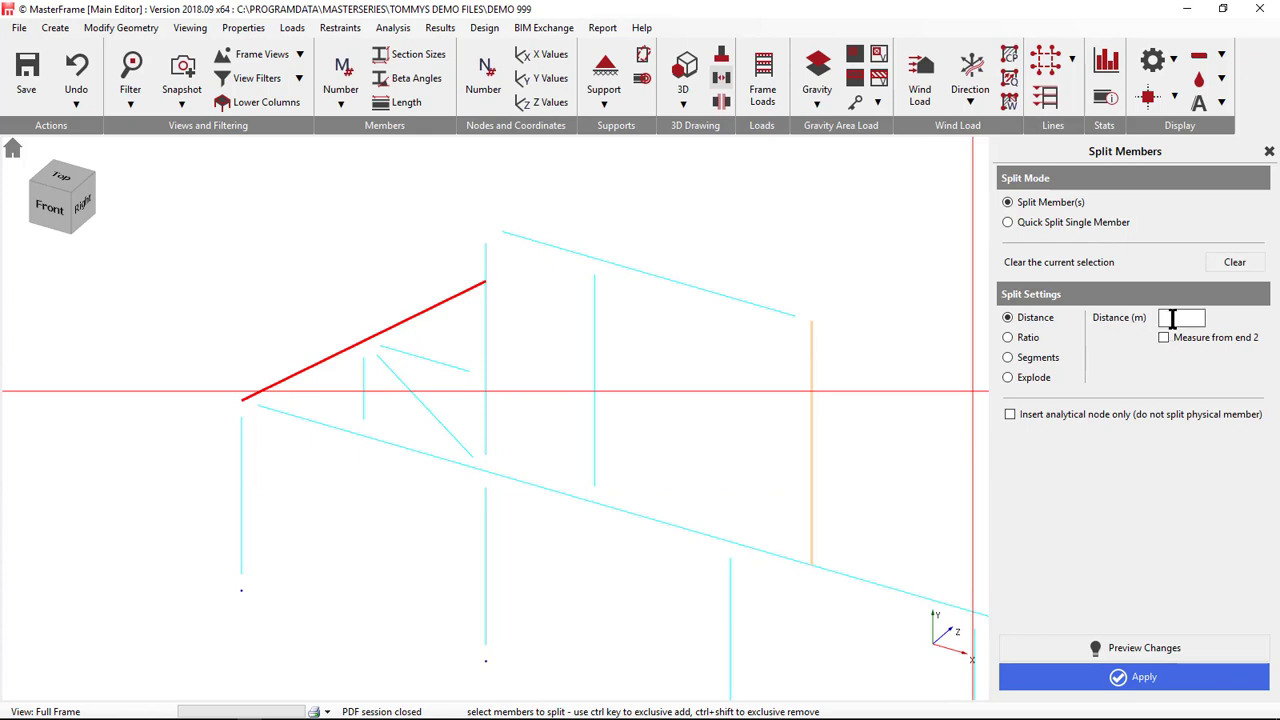
left_click(1018, 377)
left_click(1076, 687)
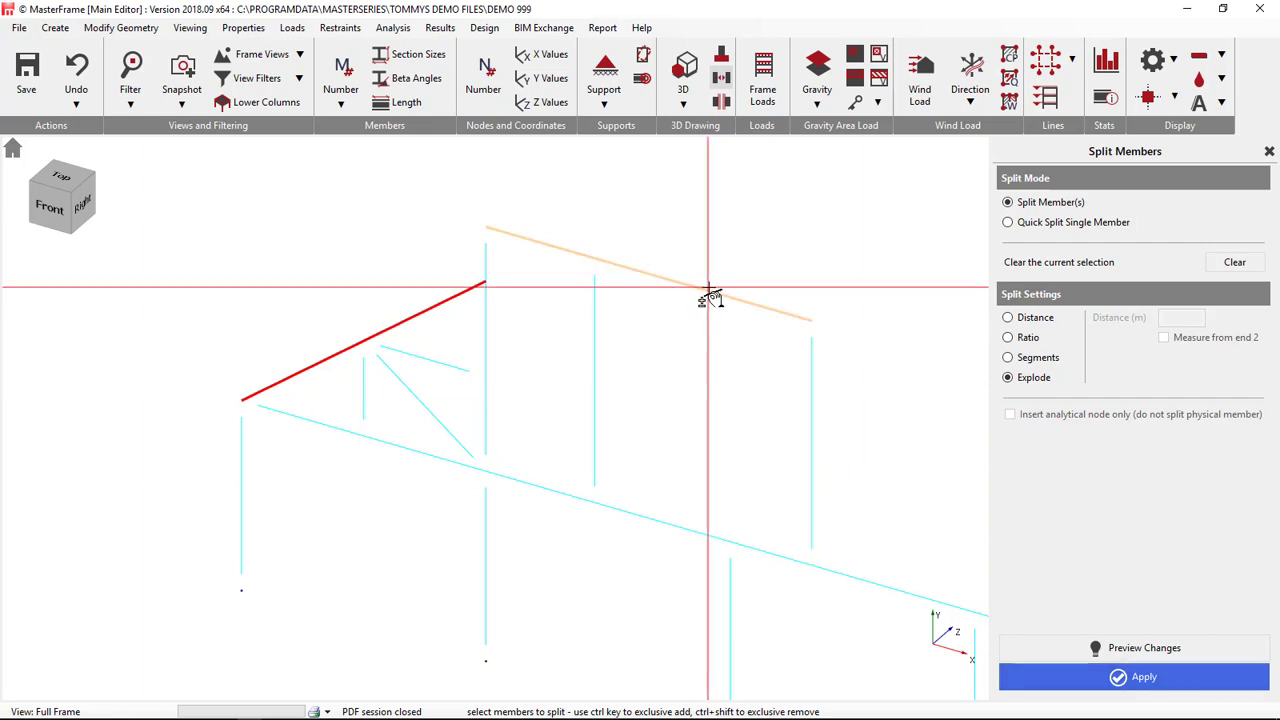
left_click(440, 305)
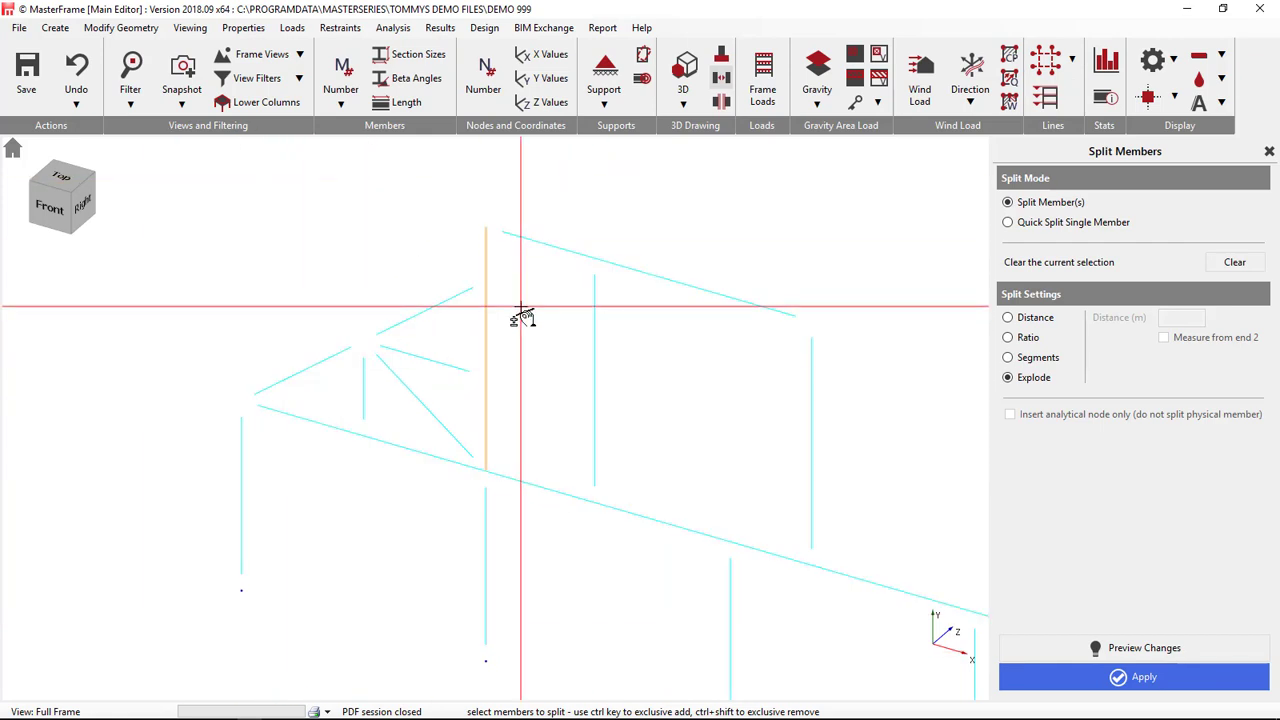
- In the front view, try a 1 m general member at 30° from the foot of the middle upper vertical, and undo it
left_click(50, 210)
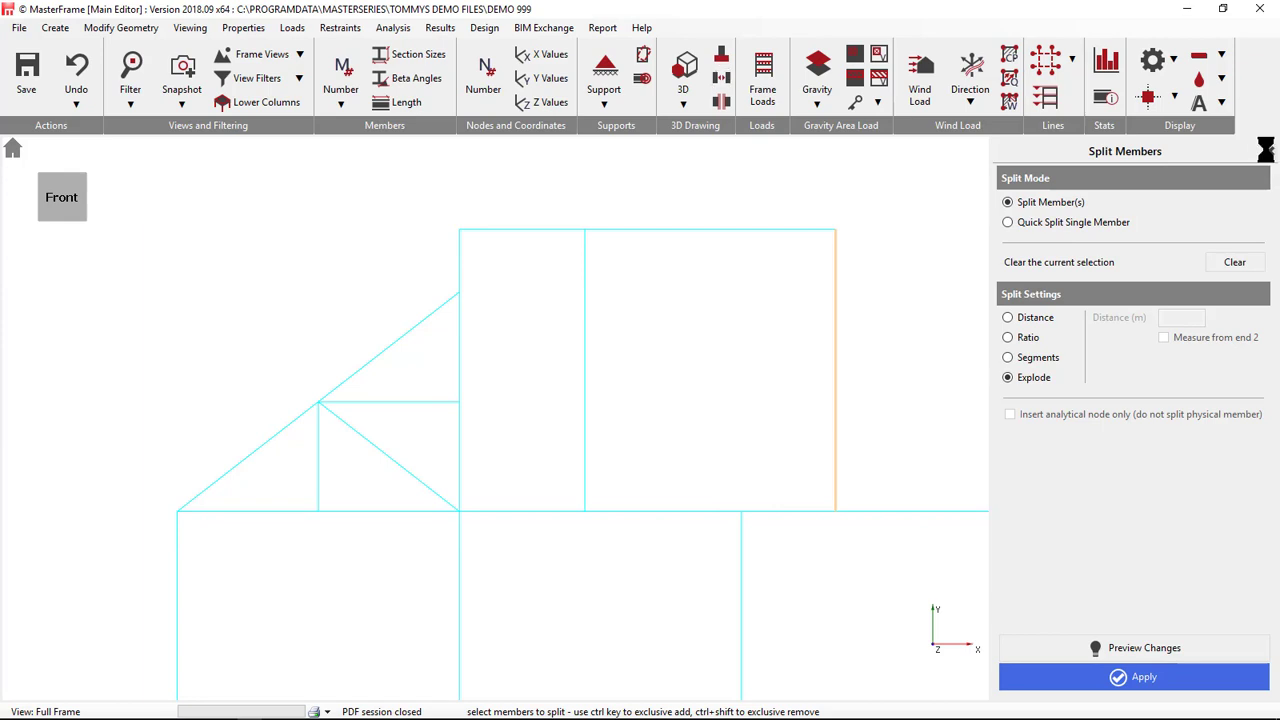
left_click(1266, 150)
left_click(60, 30)
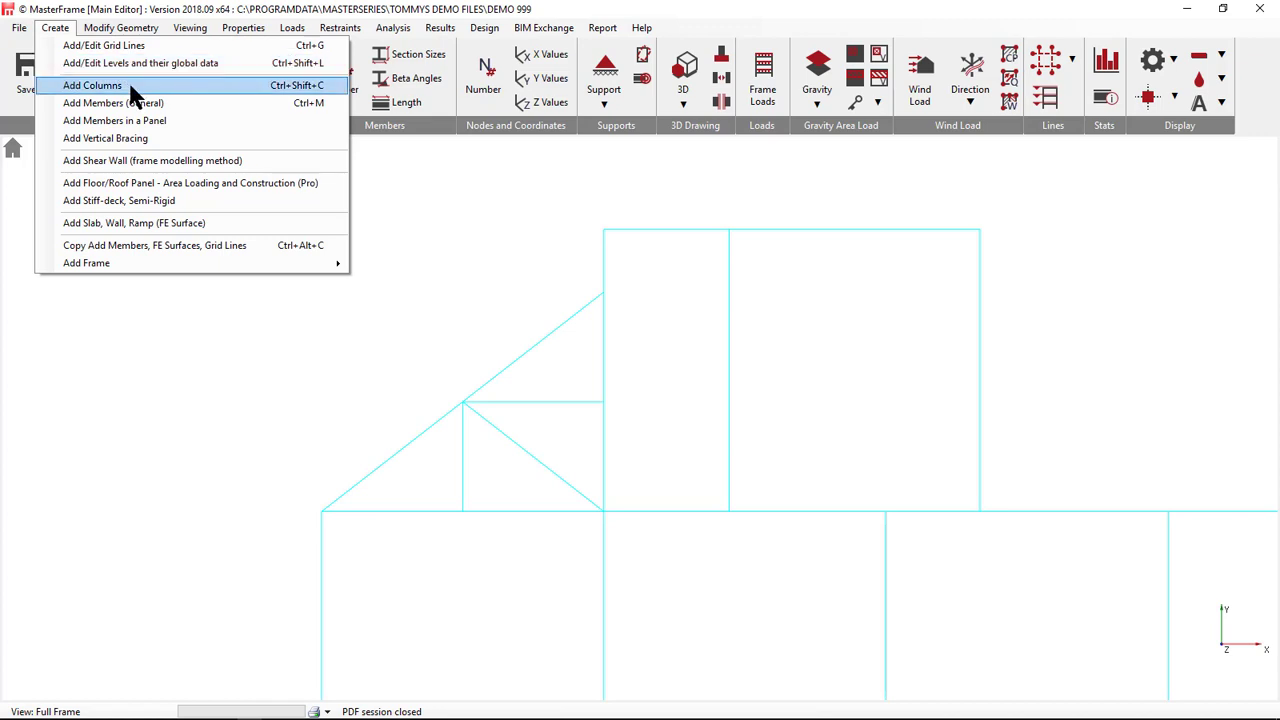
left_click(118, 103)
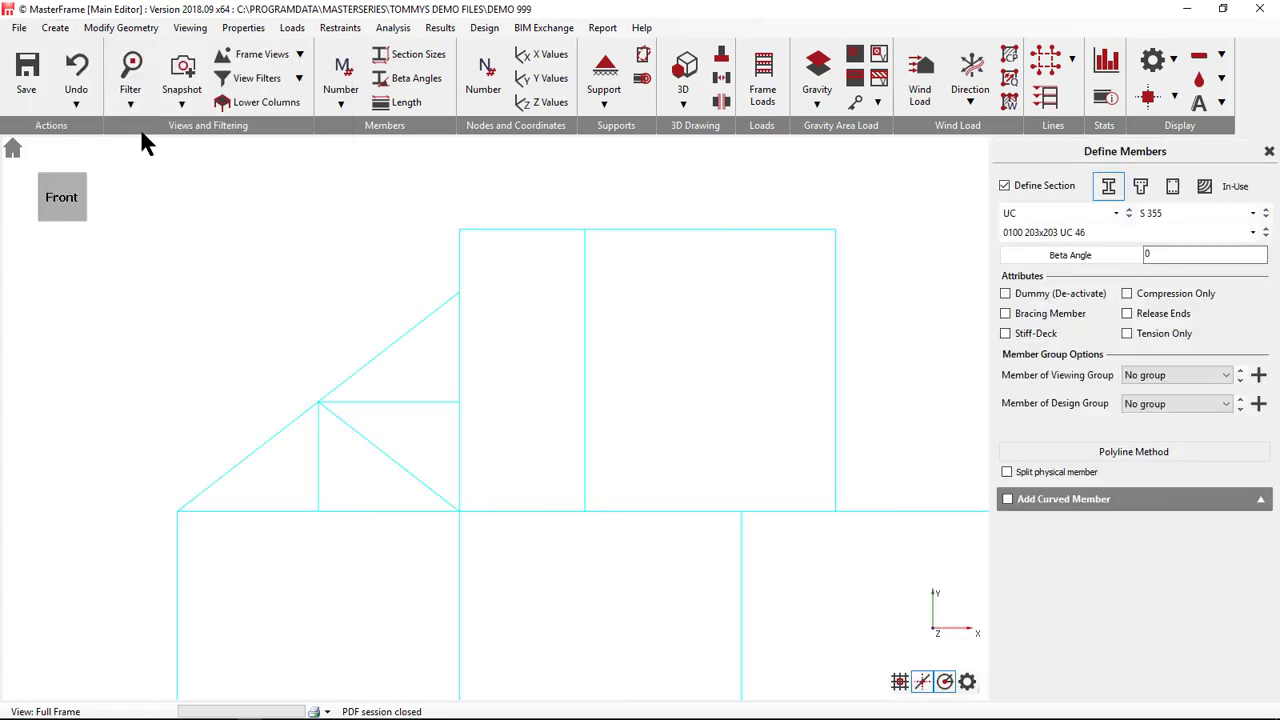
left_click(585, 511)
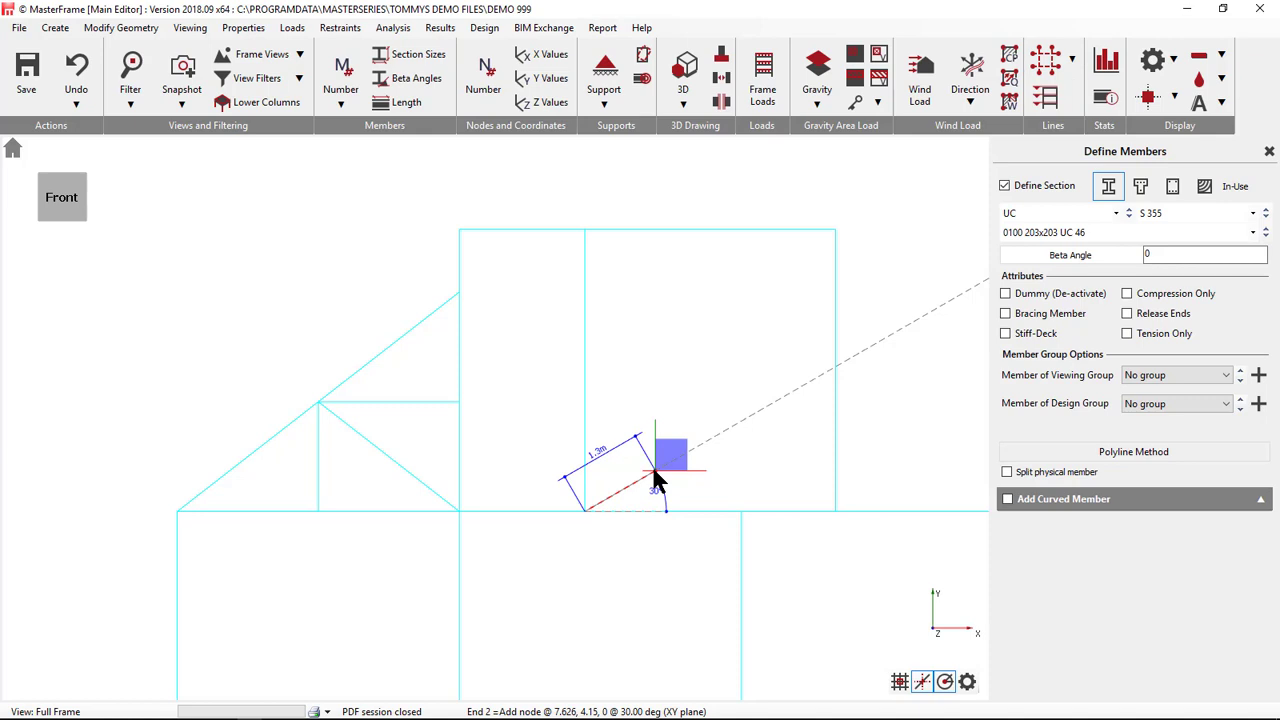
type("1")
key("Return")
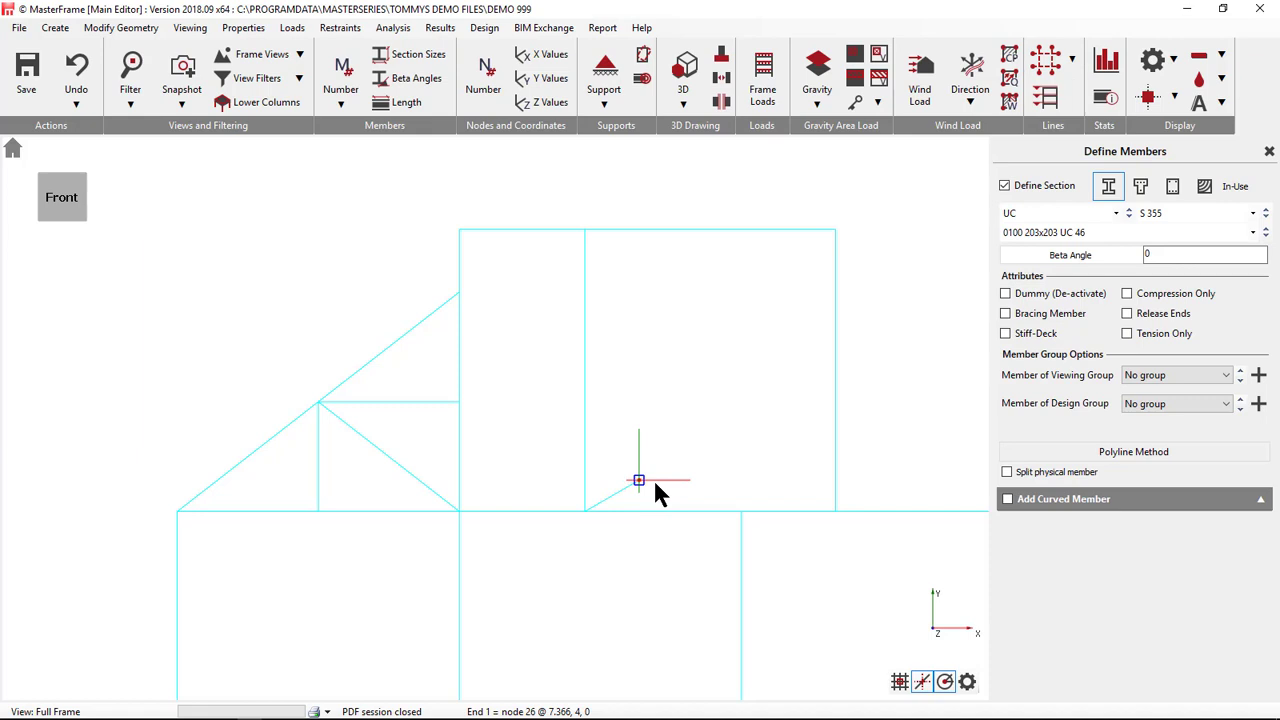
left_click(584, 229)
left_click(76, 66)
- Add a diagonal member from the foot of the middle upper vertical with the relative offset @1,1,0
left_click(584, 511)
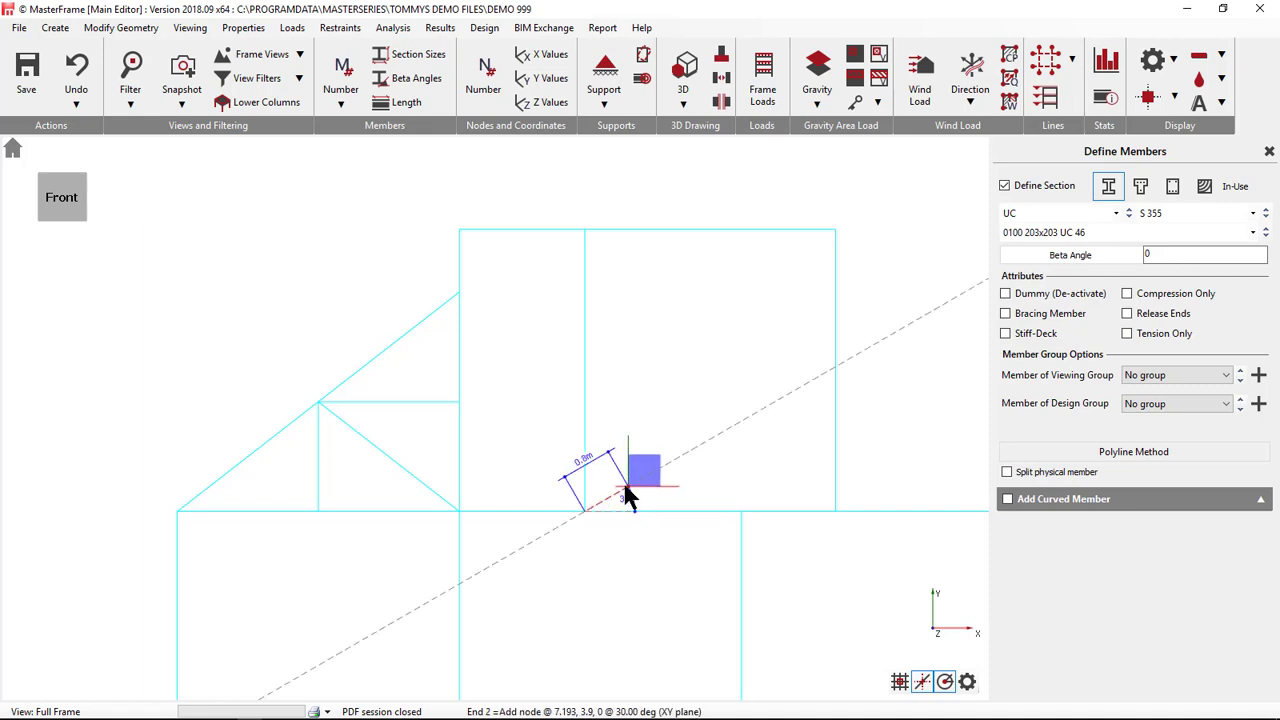
type("@1,1,0")
key("Return")
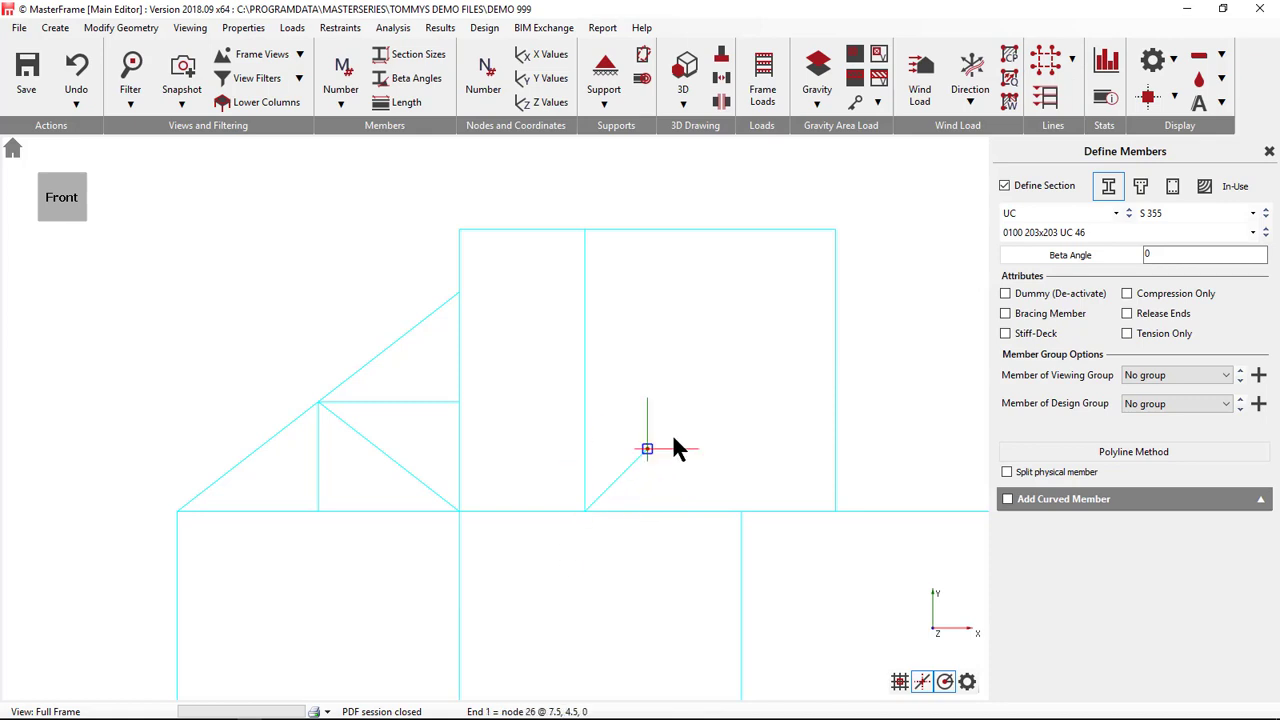
- Check the member lengths and the node X coordinates on the frame, and hide both labels again
left_click(409, 108)
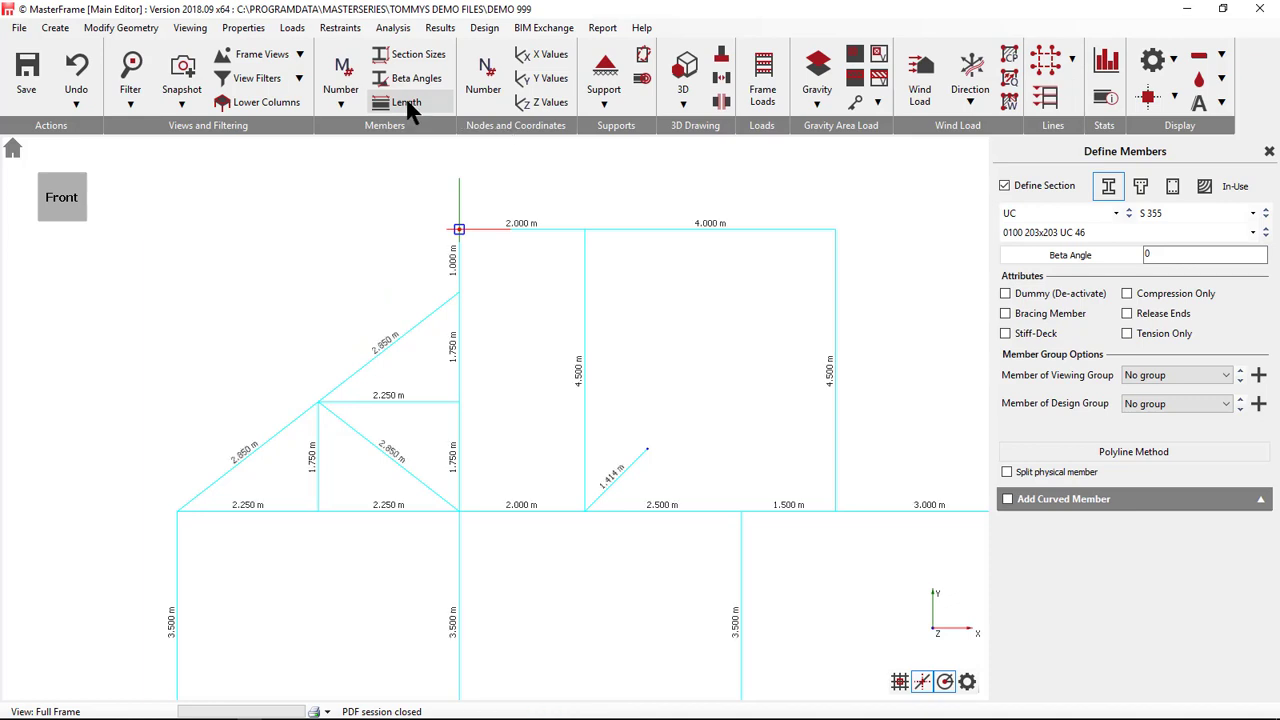
left_click(408, 104)
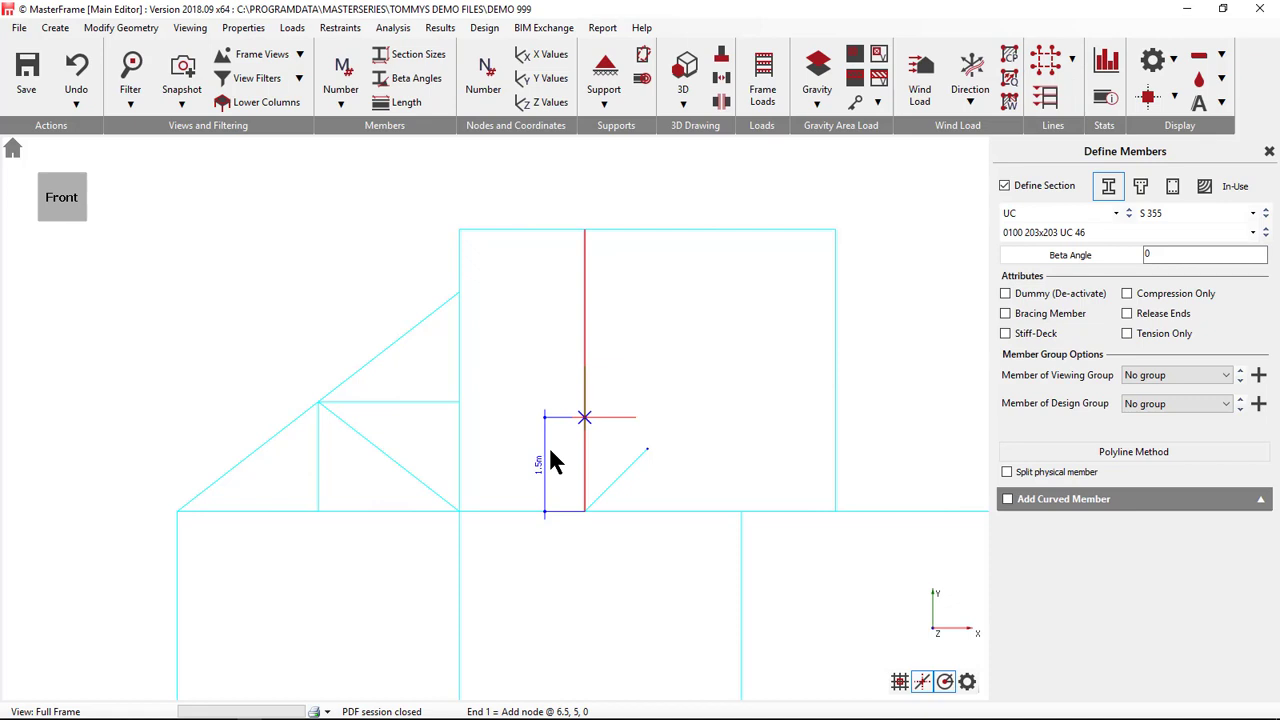
scroll(635, 398, "down", 3)
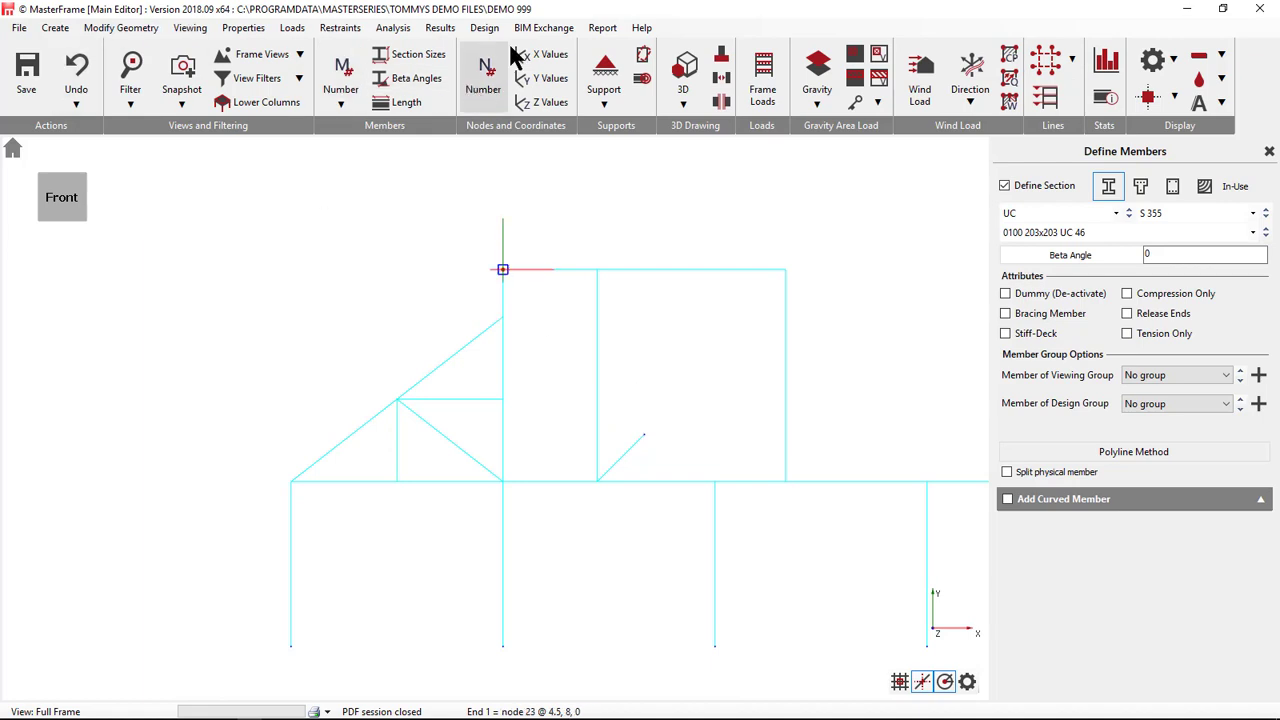
left_click(543, 58)
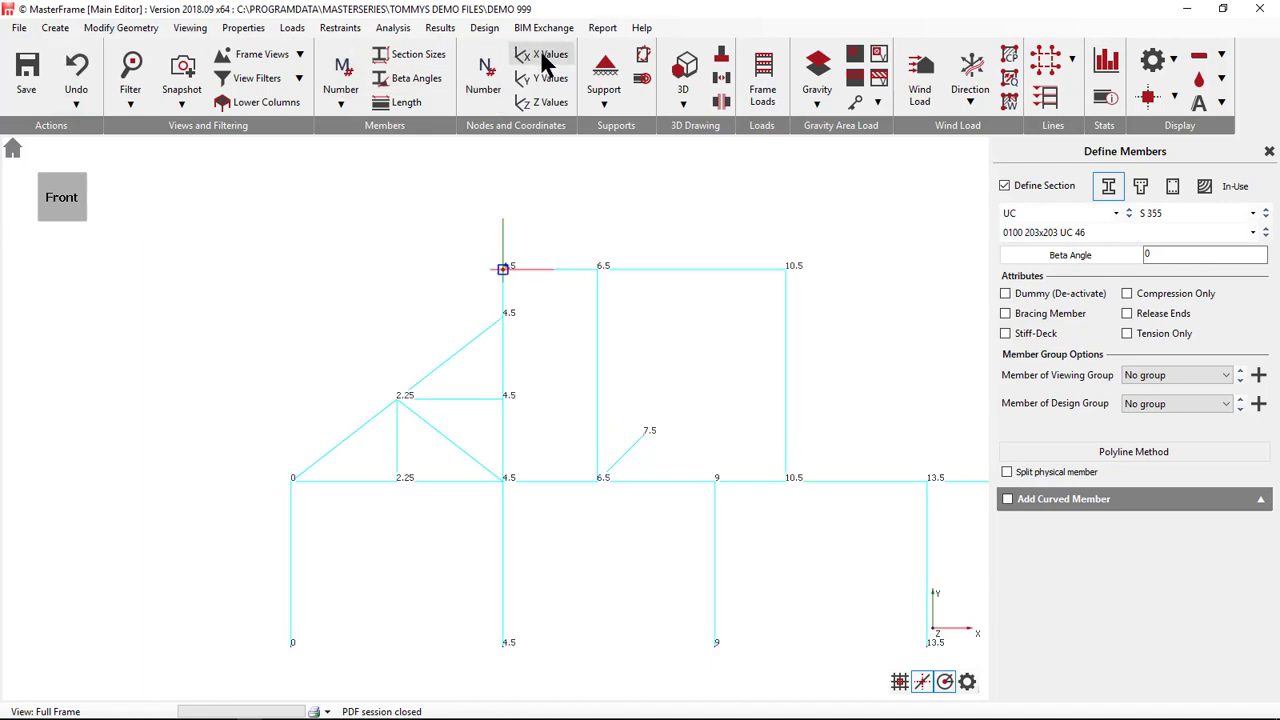
left_click(543, 80)
left_click(543, 80)
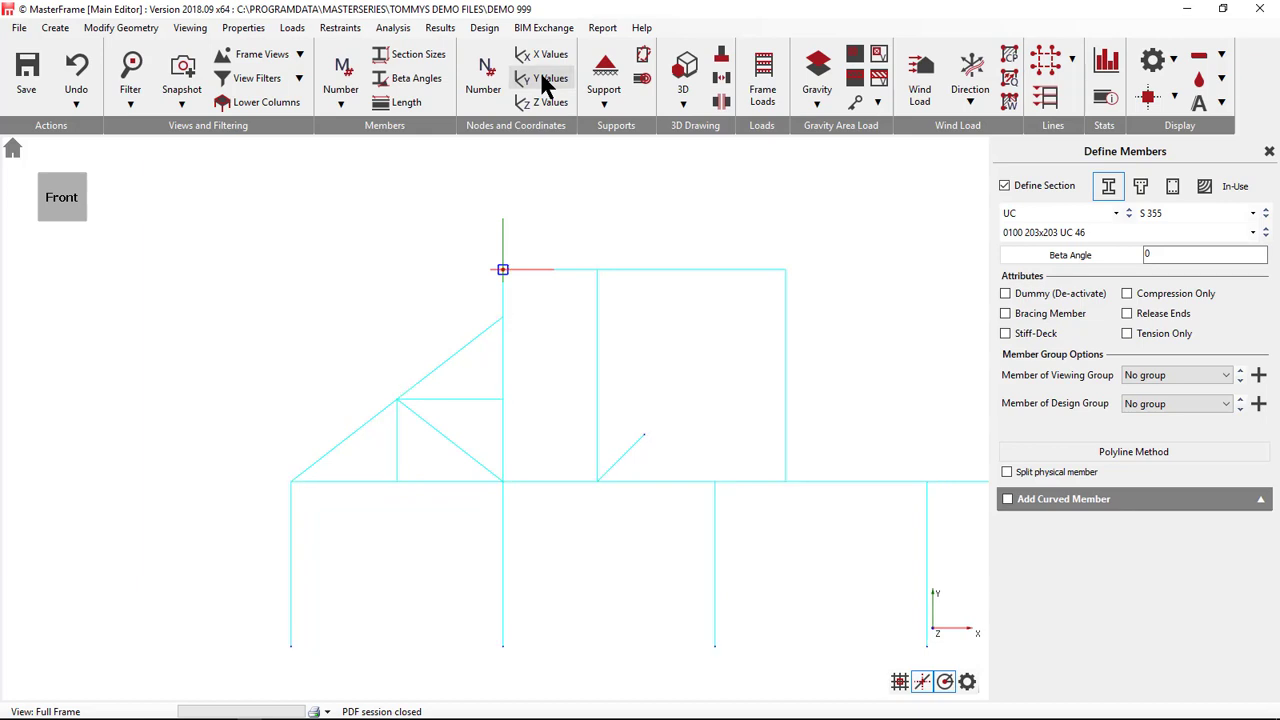
- Add a member from the free end of the short diagonal to absolute coordinates 9,6,0, and check the node X coordinates
left_click(645, 437)
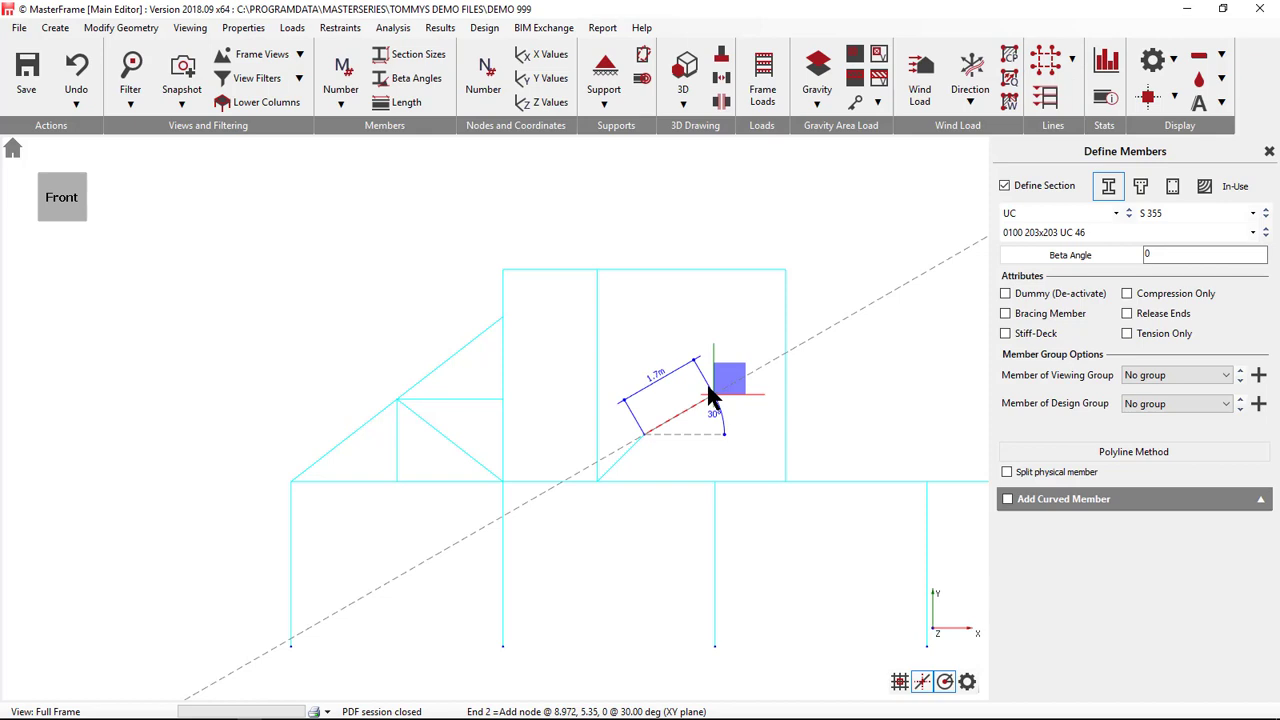
type("9,6")
key("Escape")
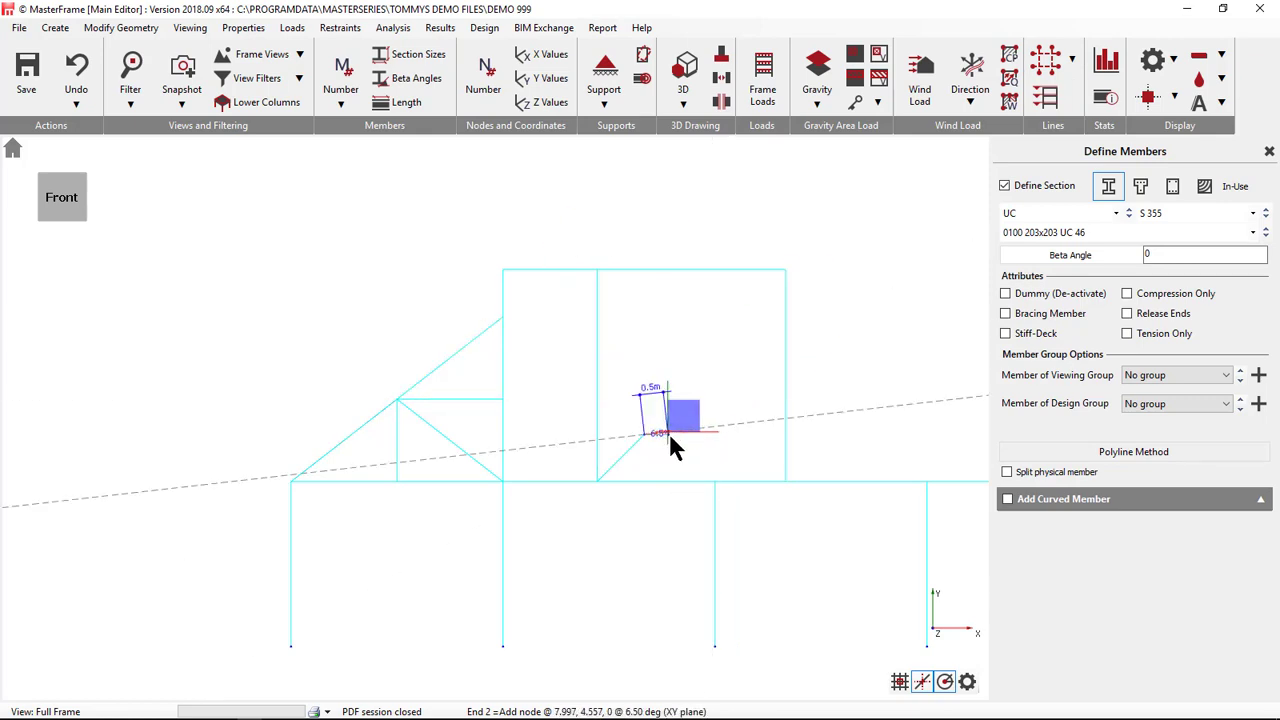
type("9,6,0")
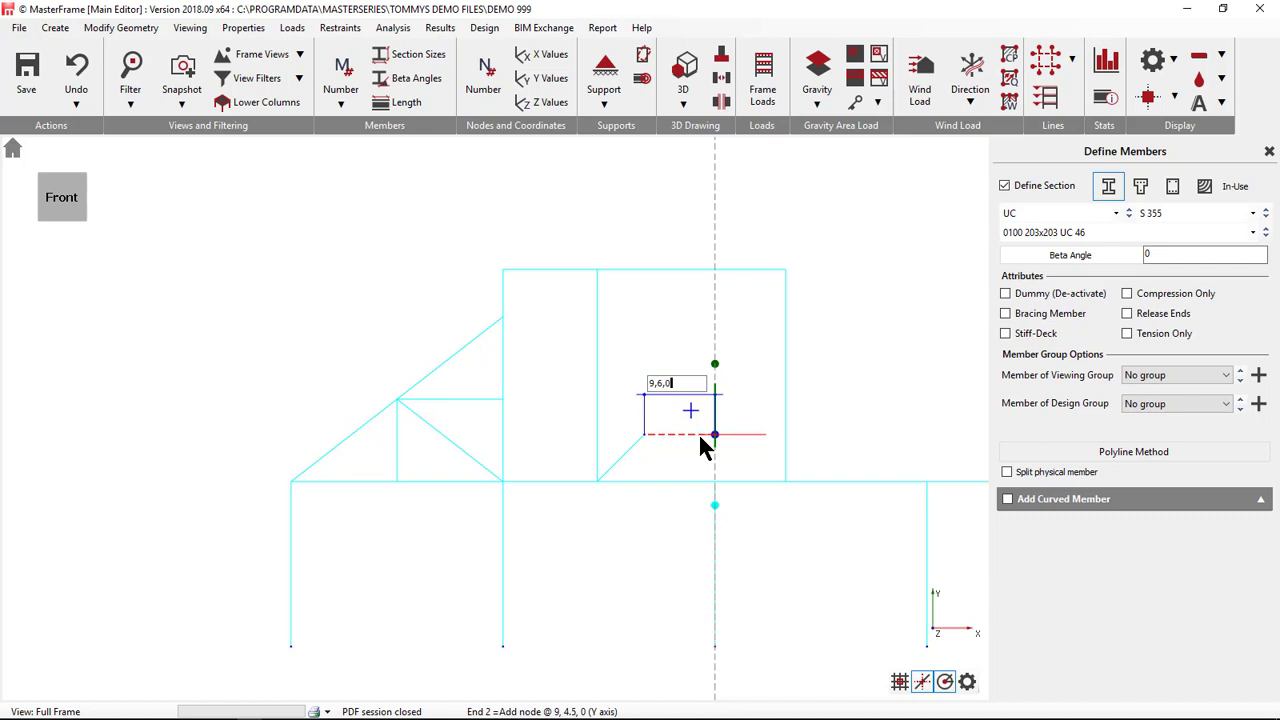
key("Return")
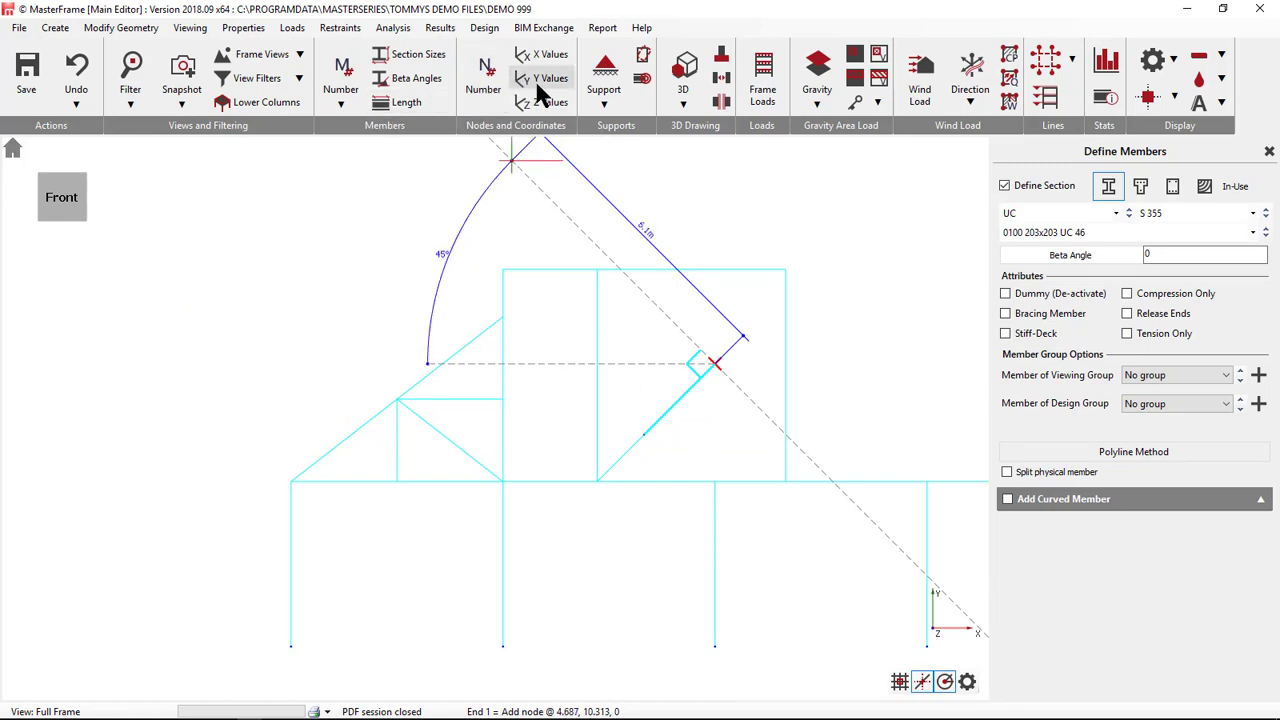
left_click(550, 56)
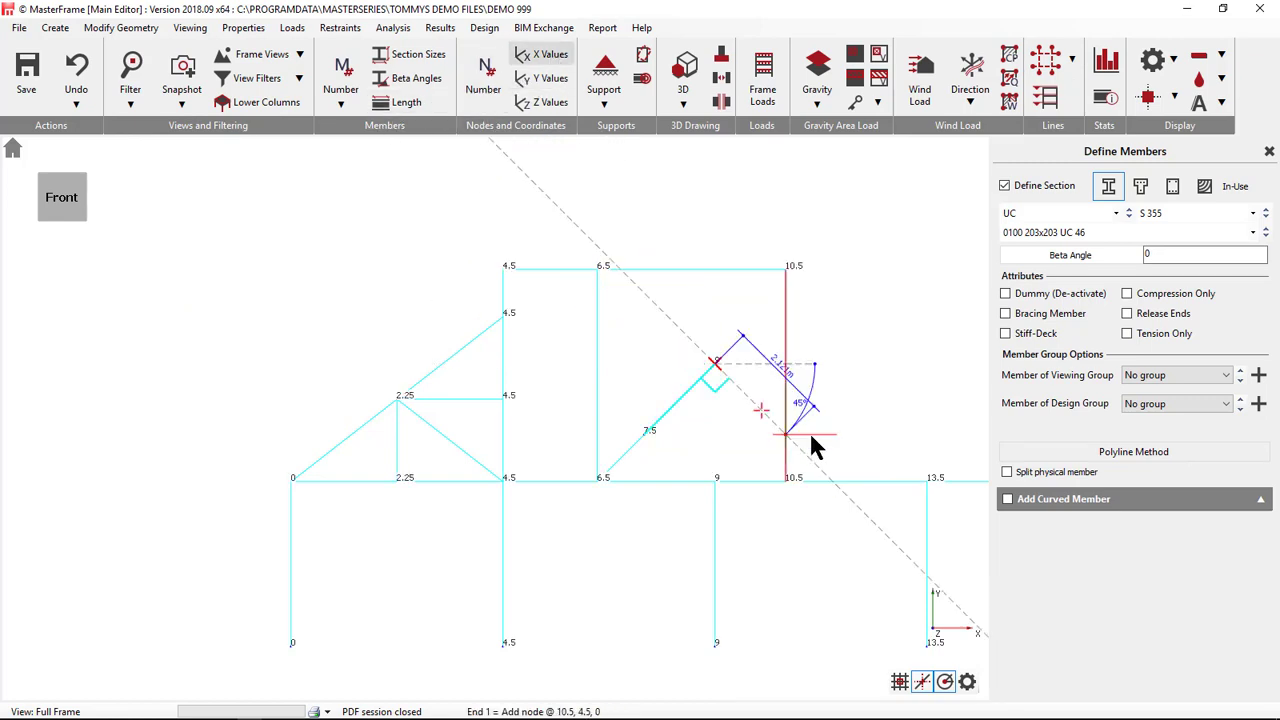
left_click(548, 56)
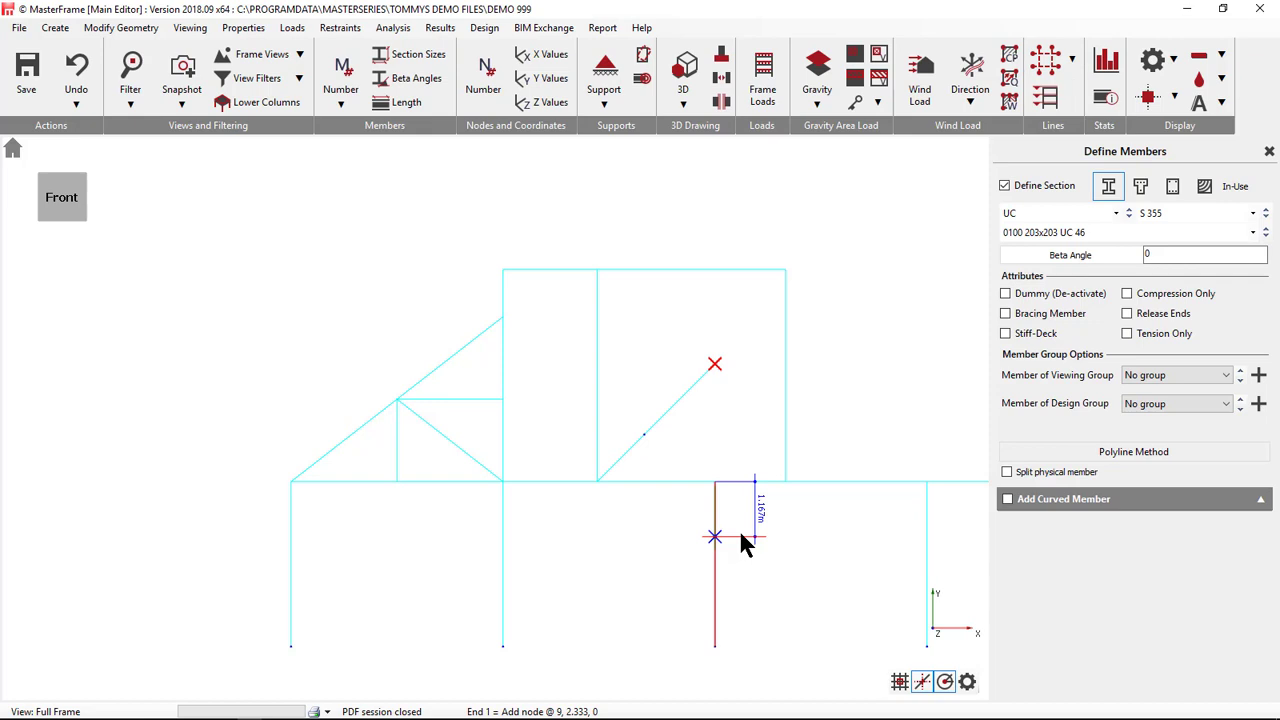
- Add a sloping member from the diagonal's upper end down to the foot of the rightmost upper vertical
left_click(714, 502)
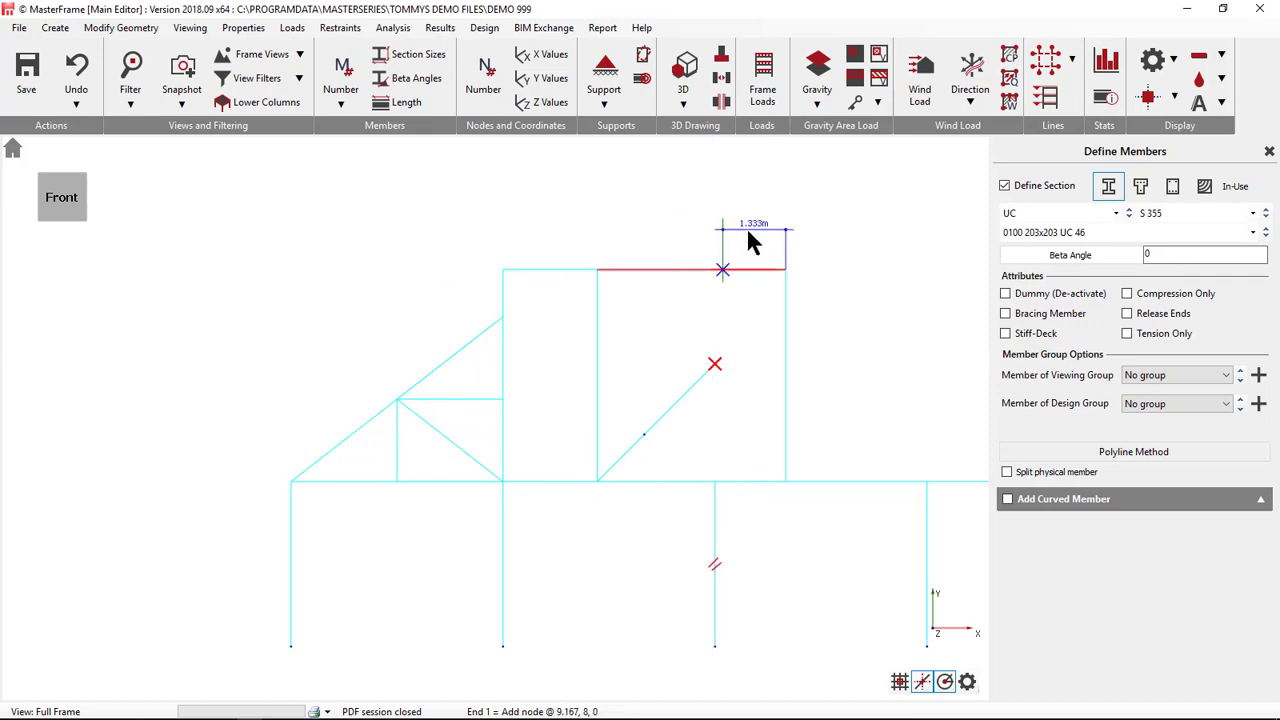
scroll(423, 591, "down", 1)
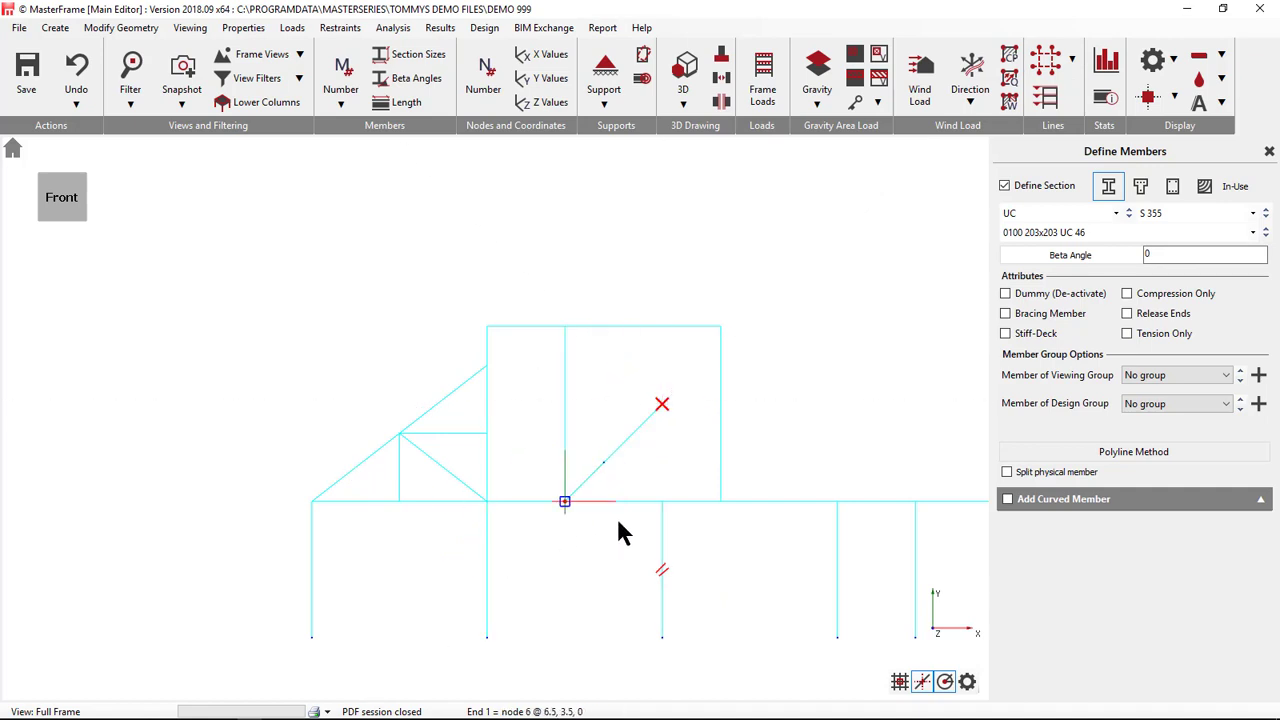
left_click(720, 501)
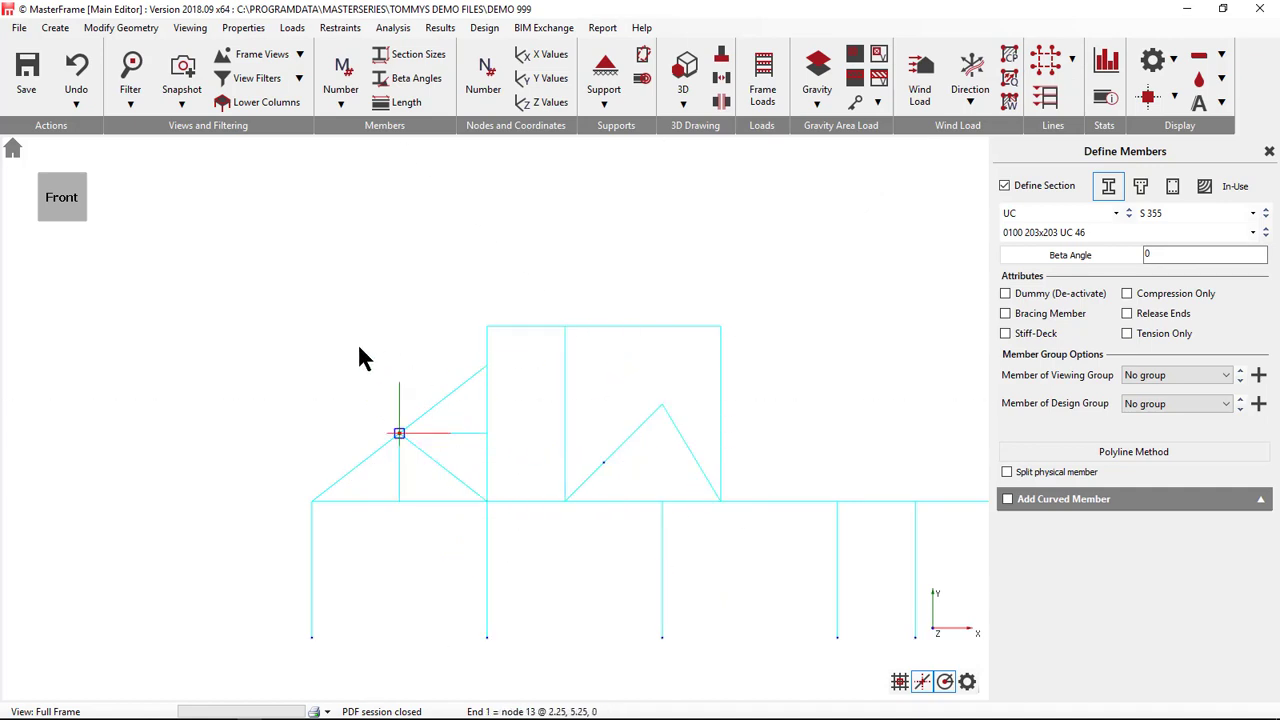
- Add a 5 m member rising outward from the top of the rightmost upper vertical to about 15.33, 9.294, 0, and finish adding members
left_click(720, 326)
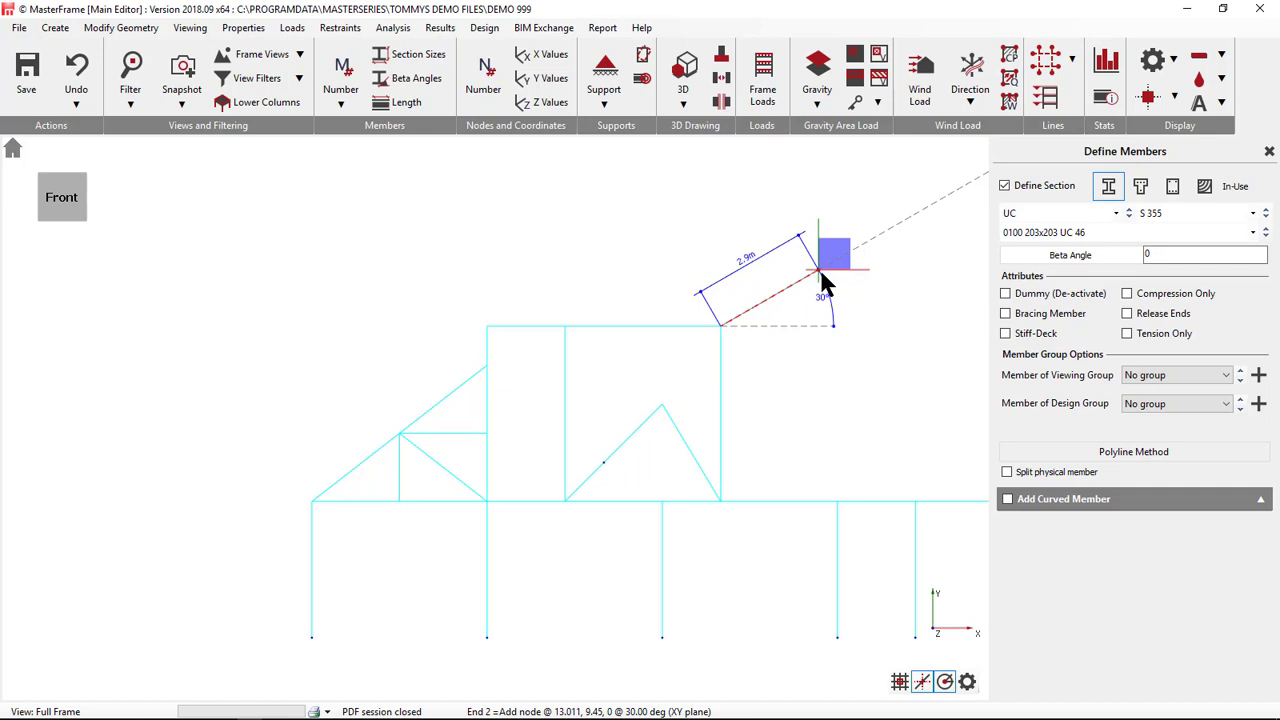
type("@")
key("BackSpace")
type("5")
left_click(908, 277)
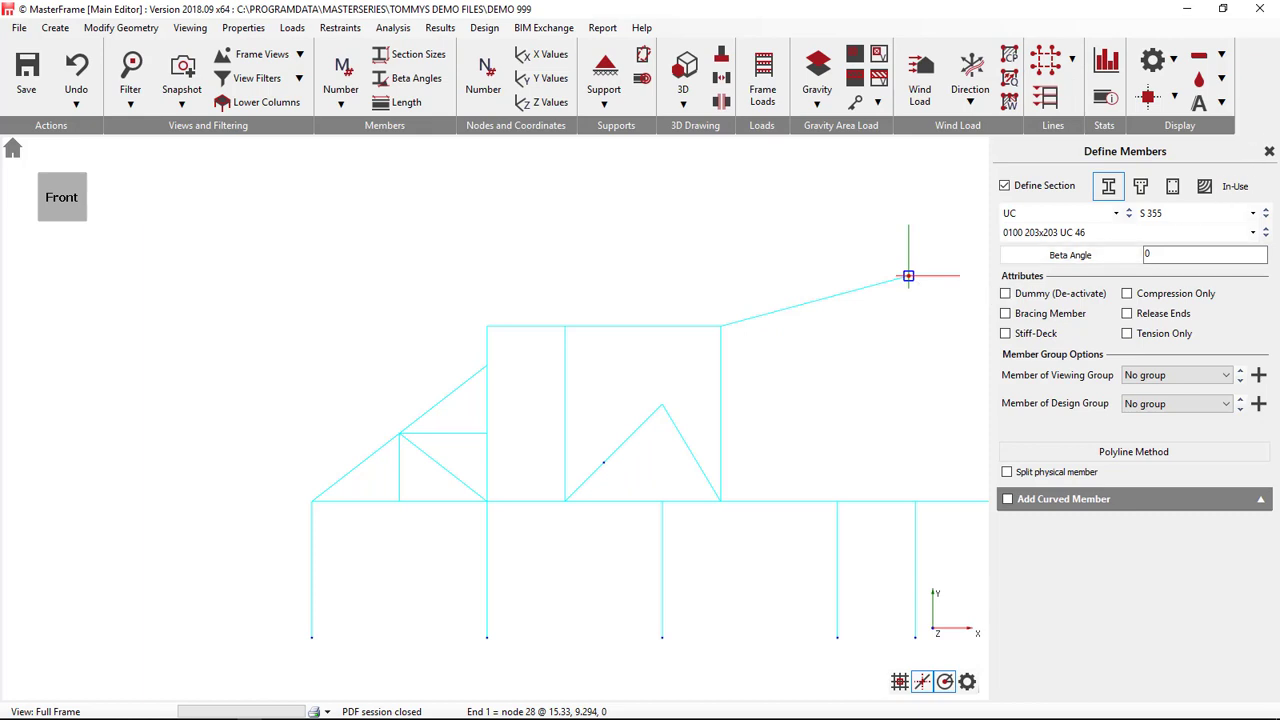
key("Escape")
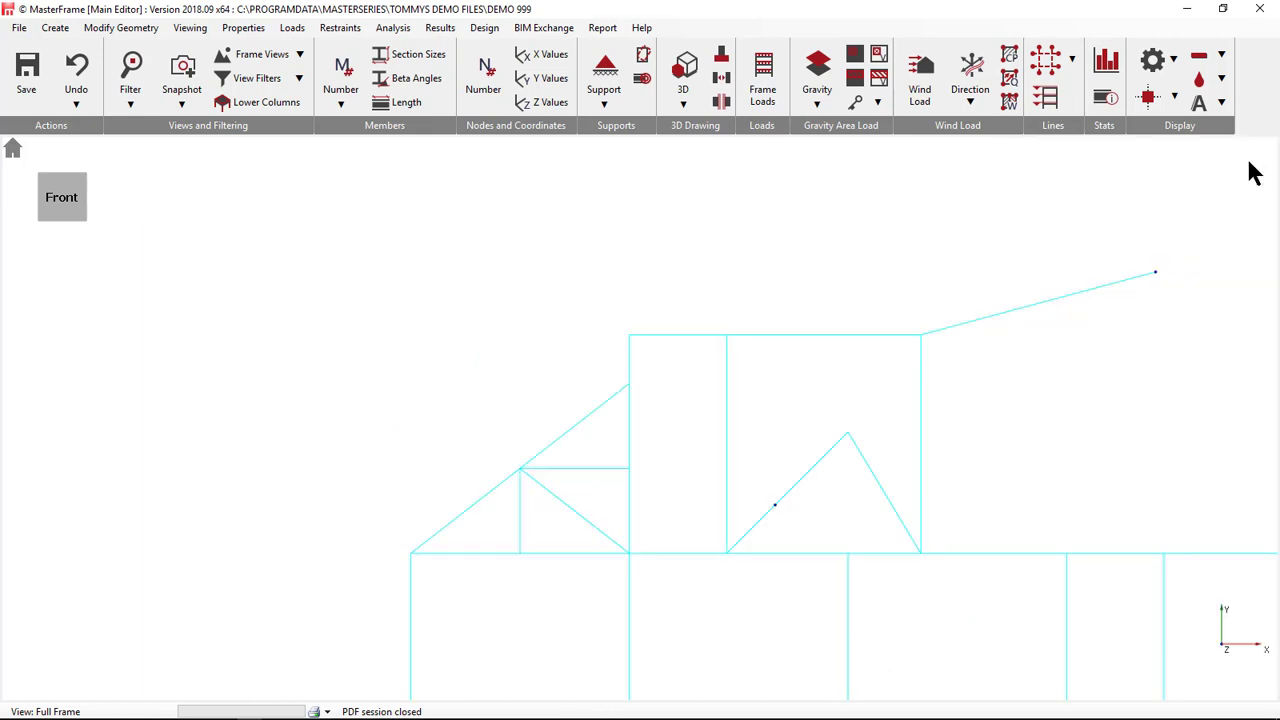
- Undo the added members, the split of the inclined member and the 1 m raise of the upper frame
left_click(13, 149)
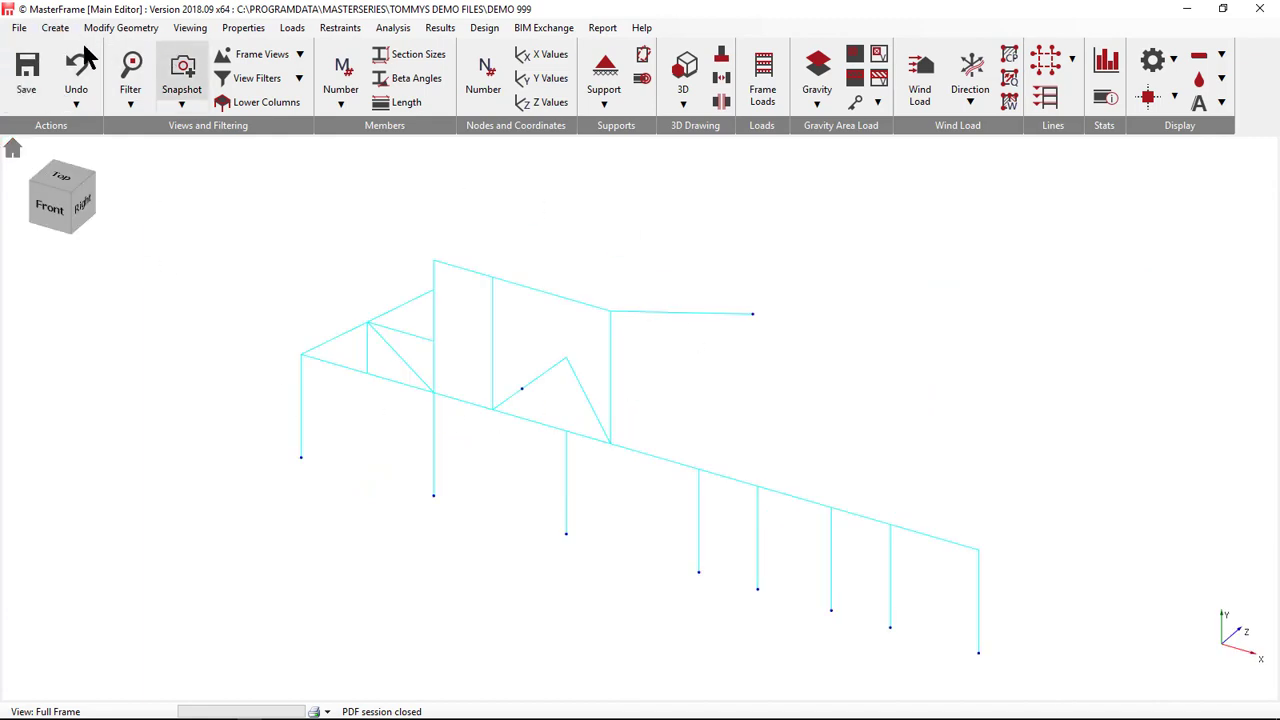
left_click(78, 80)
left_click(78, 80)
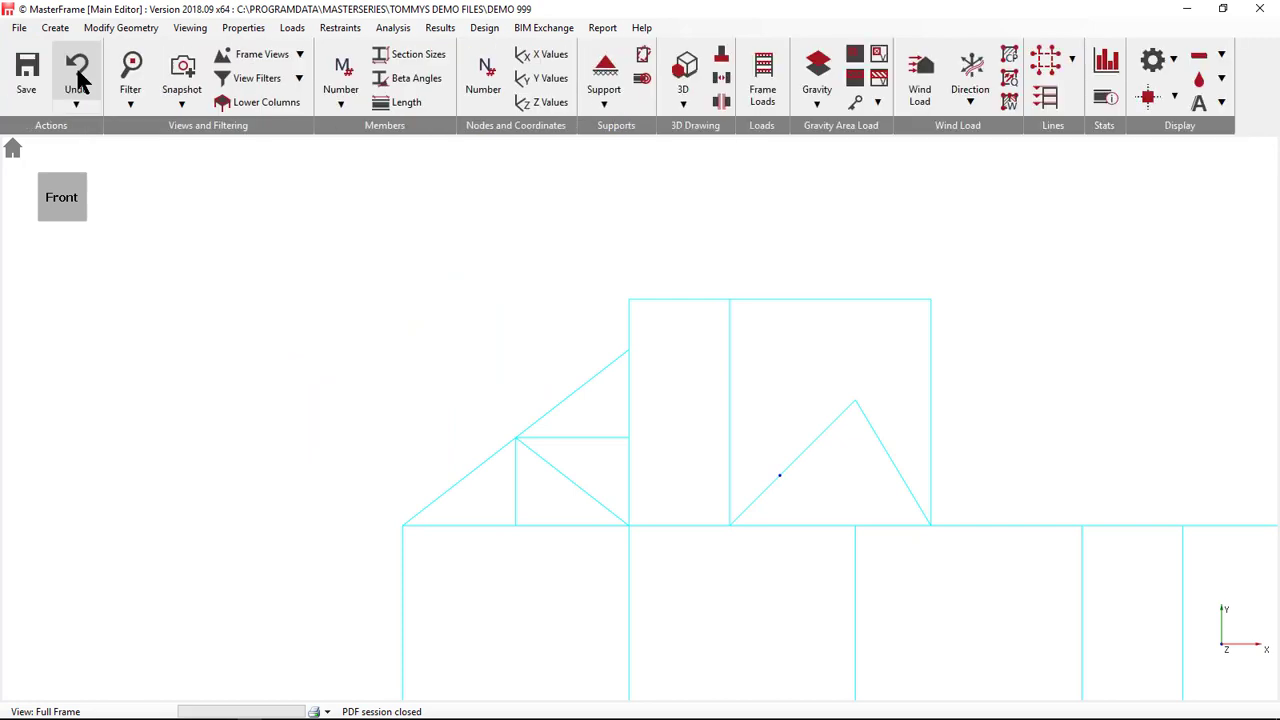
left_click(78, 80)
left_click(78, 80)
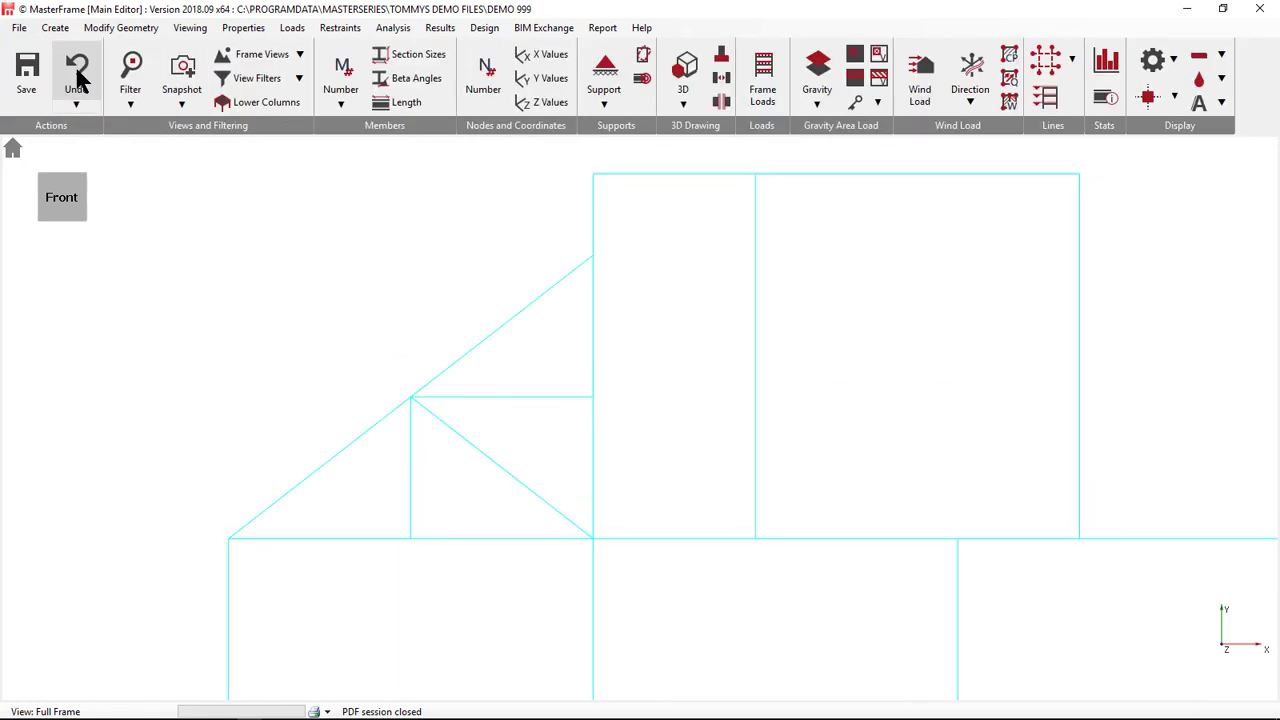
left_click(78, 80)
left_click(78, 80)
left_click(78, 80)
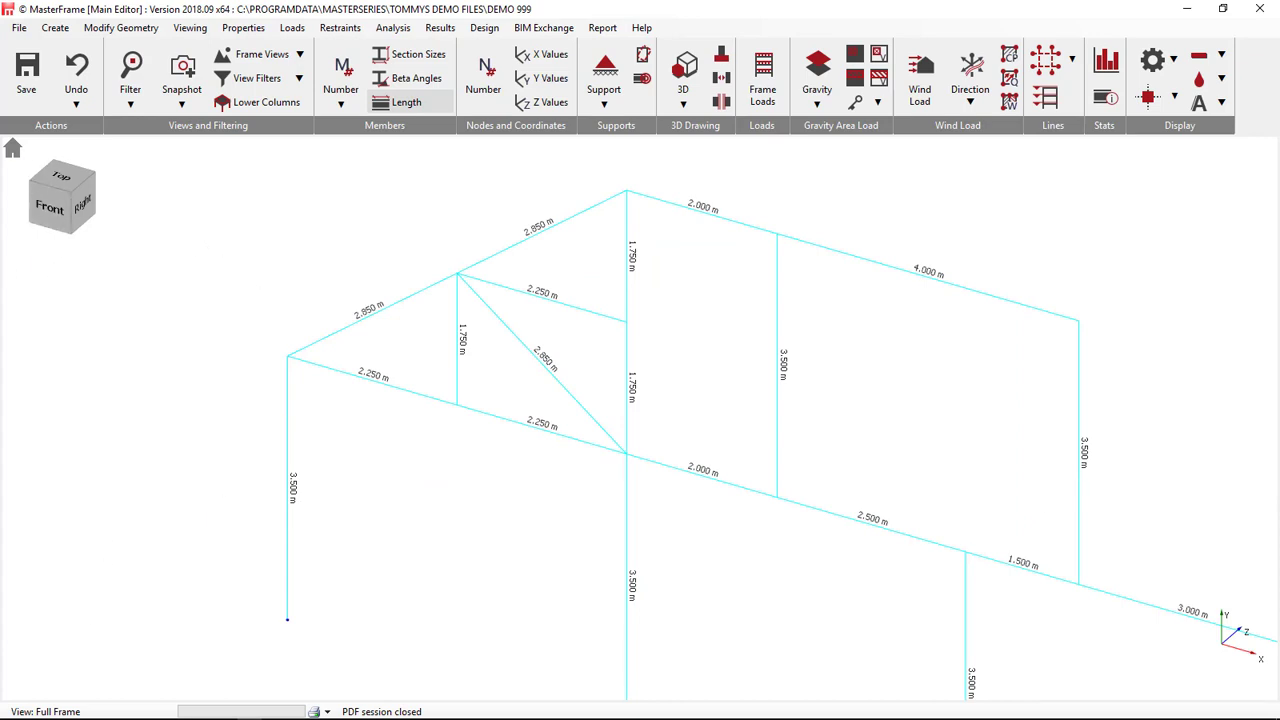
scroll(263, 340, "down", 5)
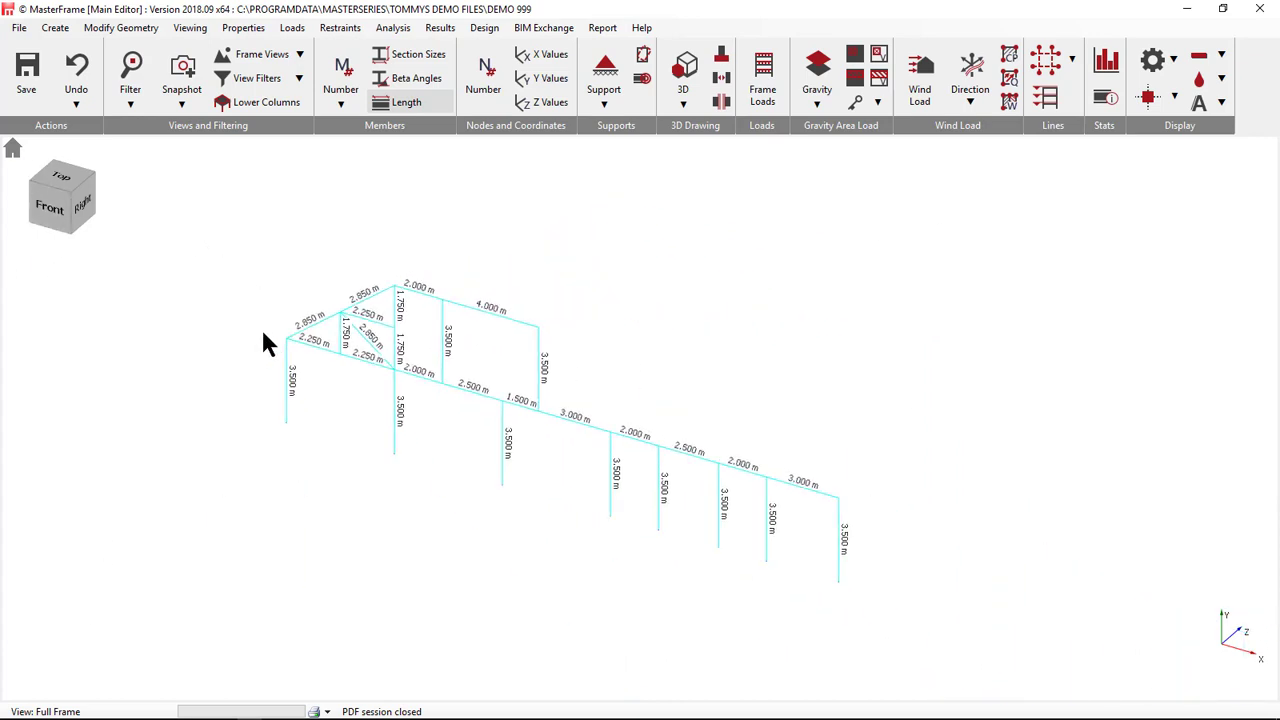
- Hide the member length labels and copy the whole frame twice at a 4 m Z shift with connecting members
left_click(56, 28)
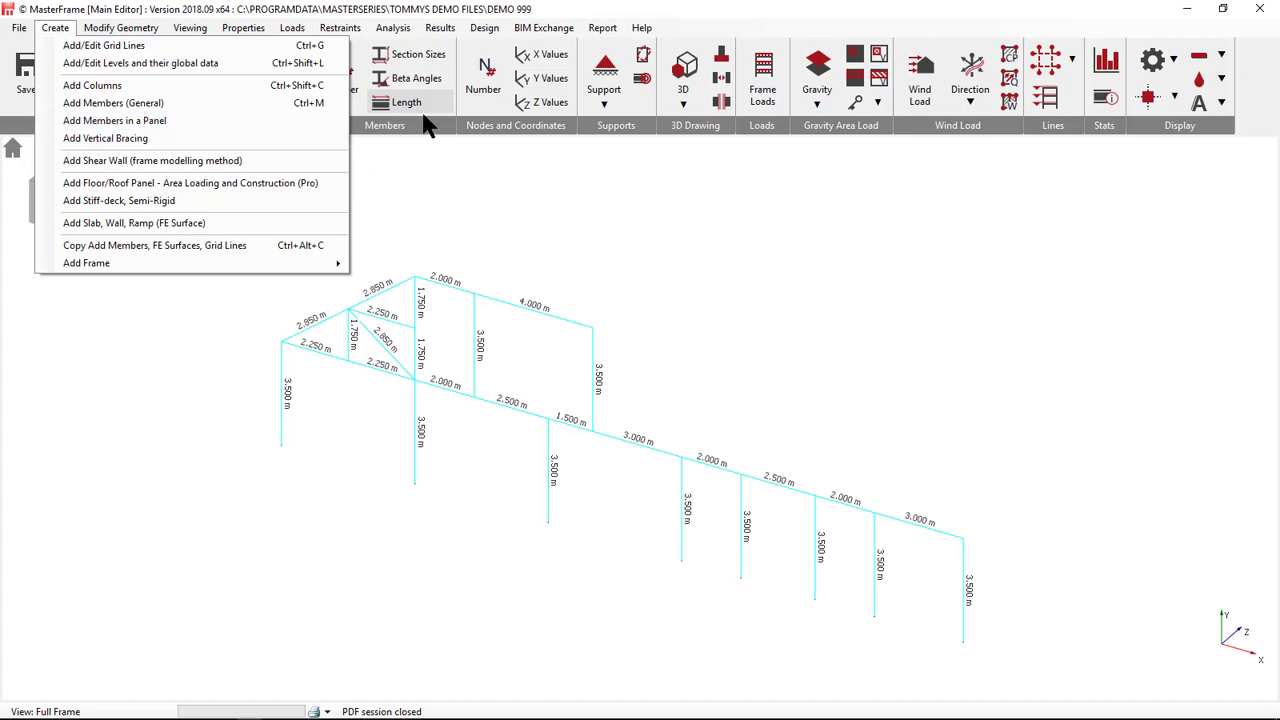
left_click(406, 104)
left_click(55, 28)
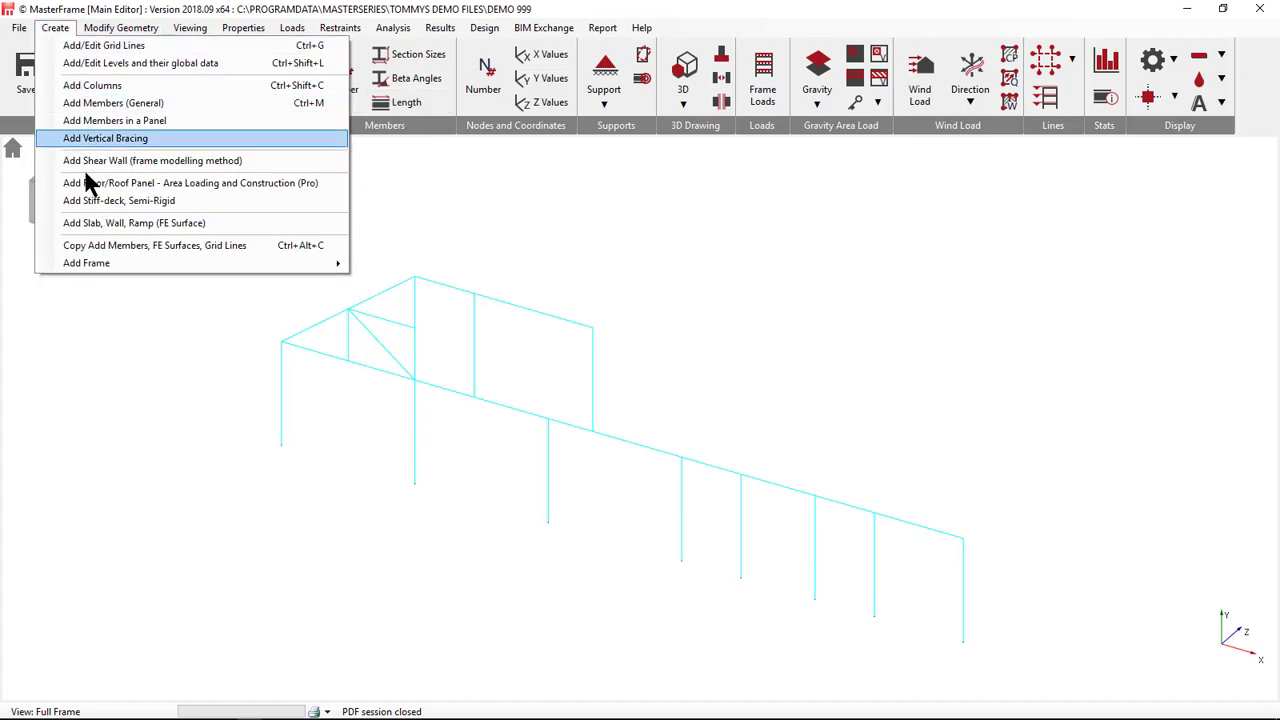
left_click(113, 246)
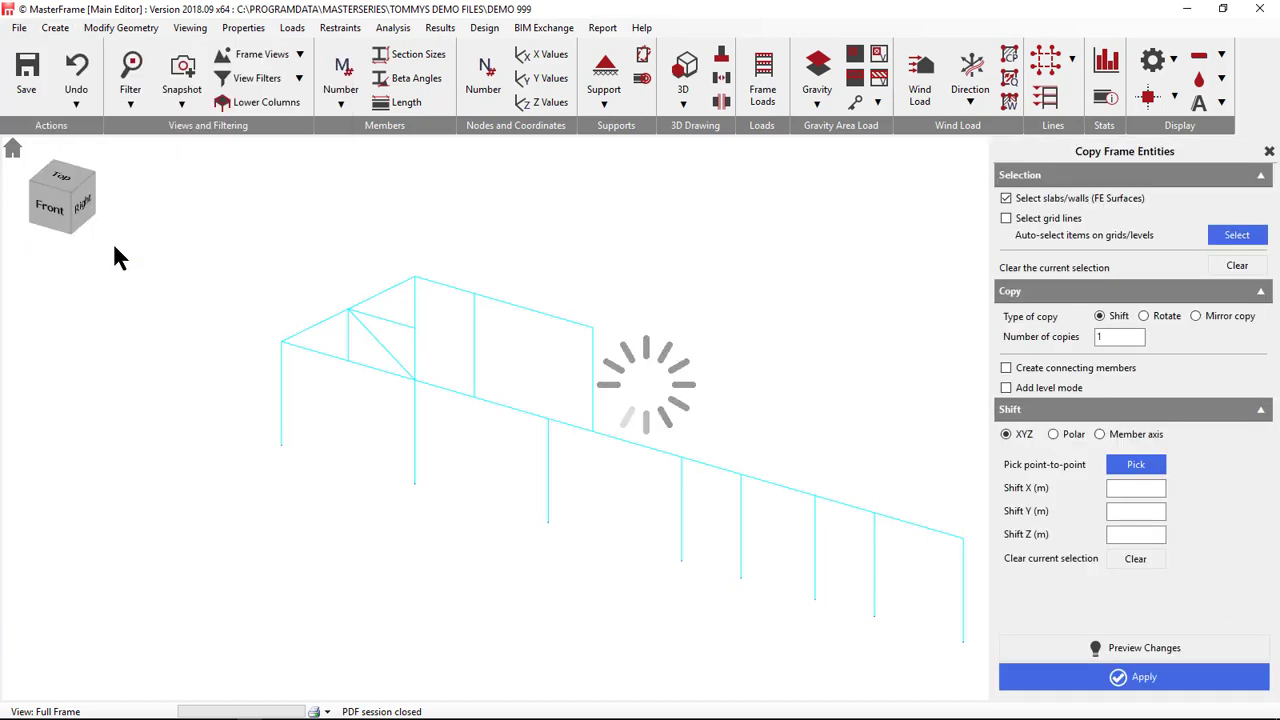
left_click_drag(141, 624, 837, 220)
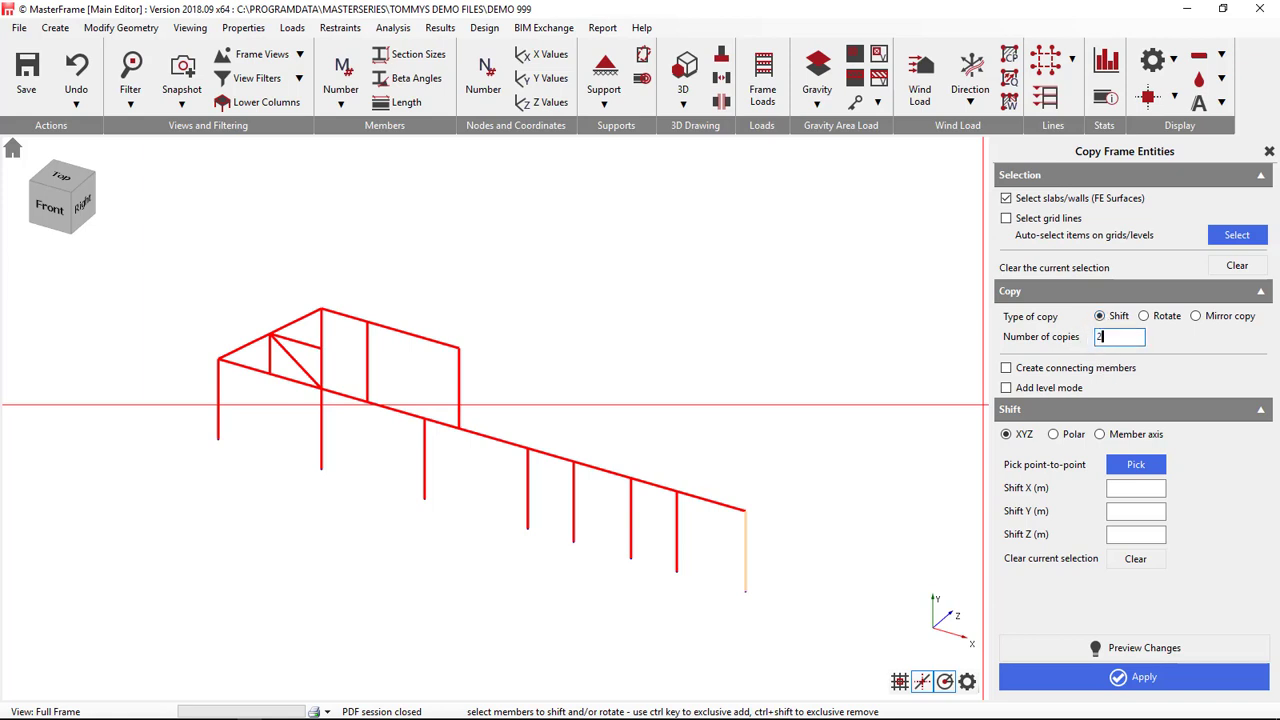
left_click(1032, 370)
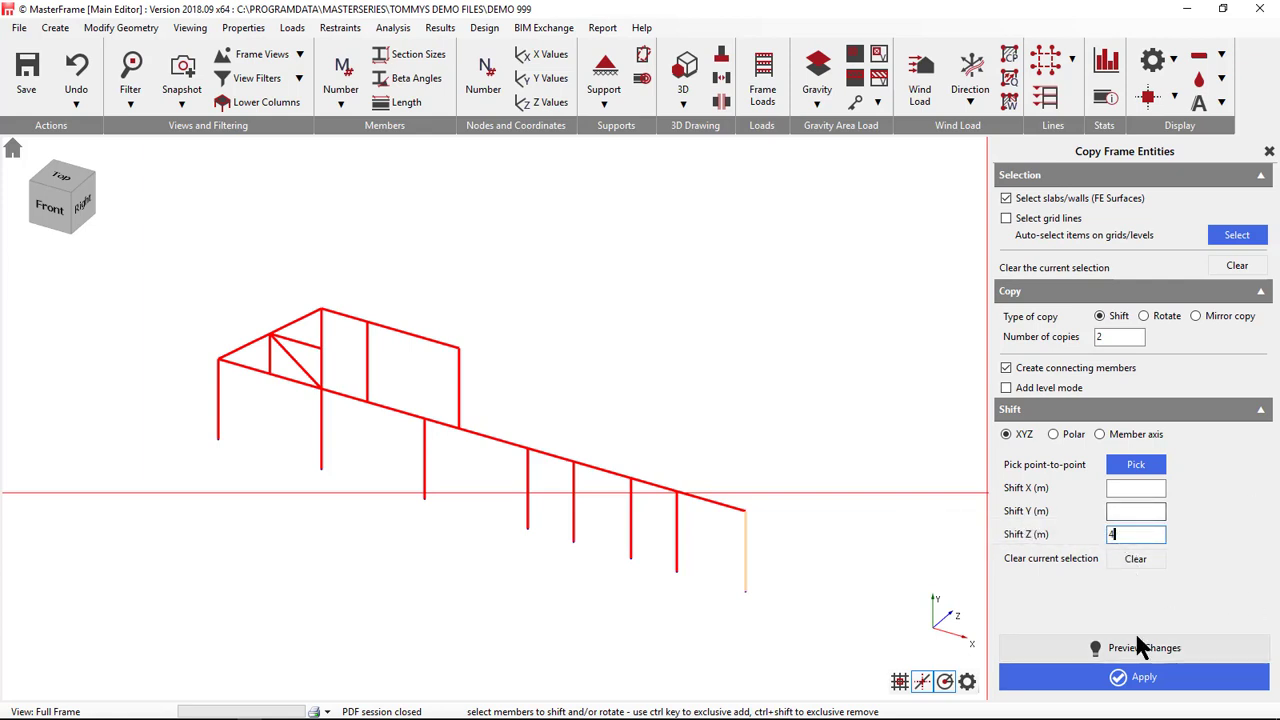
left_click(1148, 683)
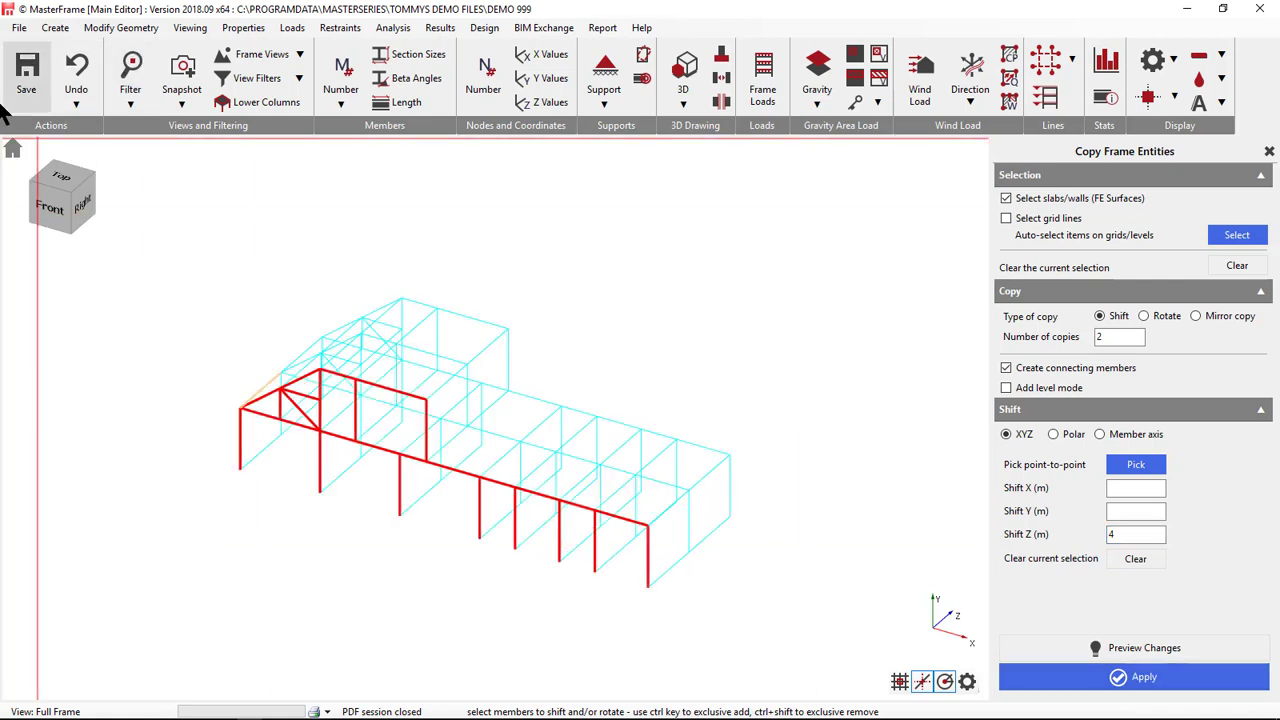
- Copy only the rearmost frame line four times at a 2 m Z shift with connecting members, and clear the selection
left_click(62, 182)
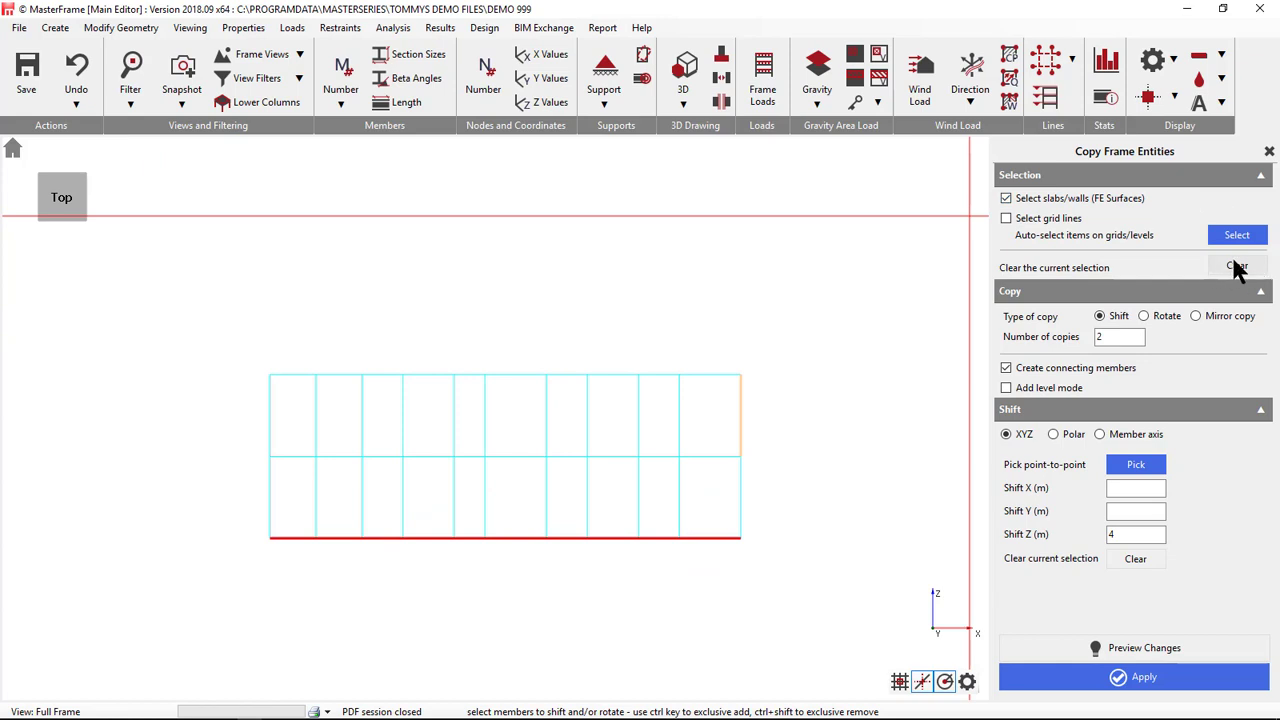
left_click(1237, 266)
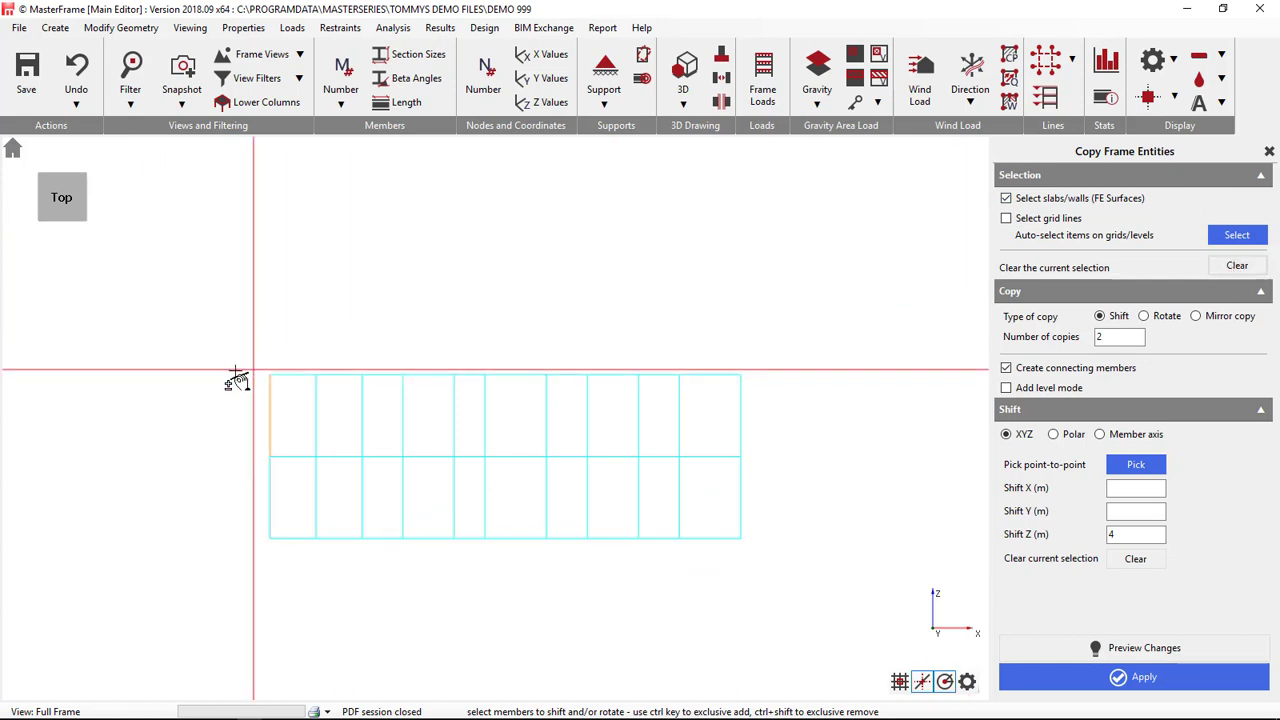
left_click_drag(184, 392, 877, 343)
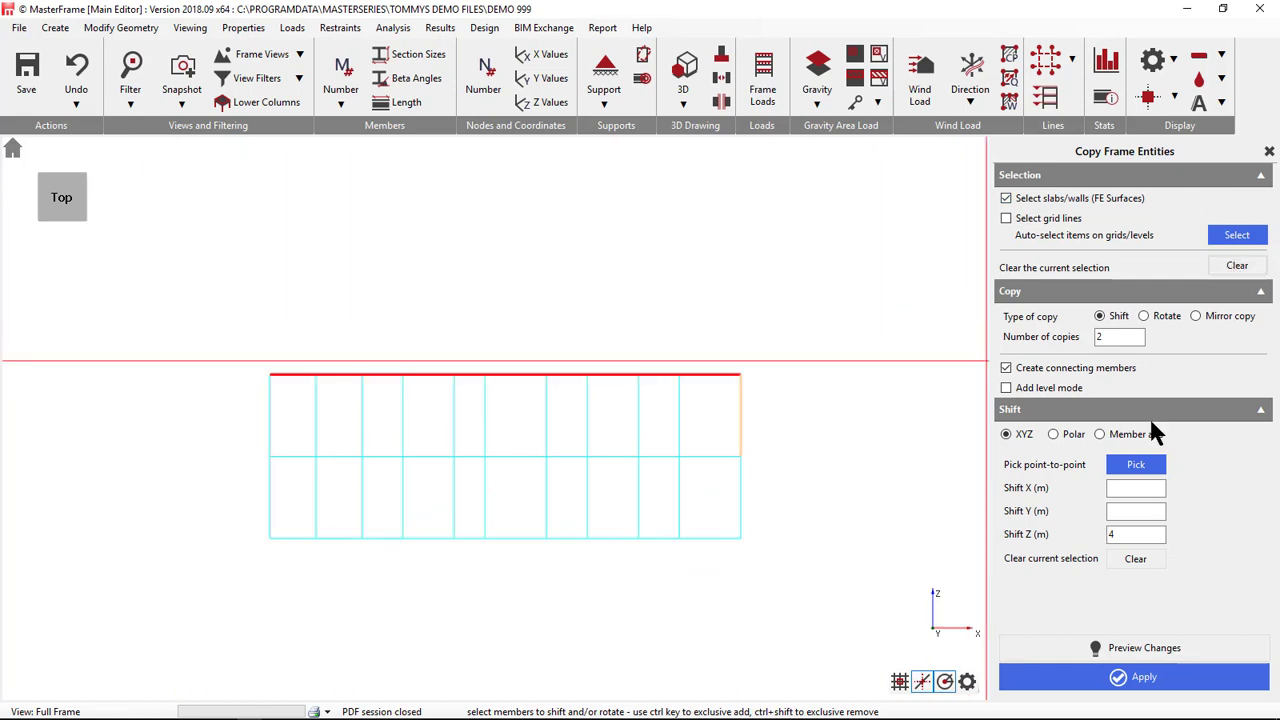
double_click(1118, 534)
key("BackSpace")
type("2")
double_click(1100, 337)
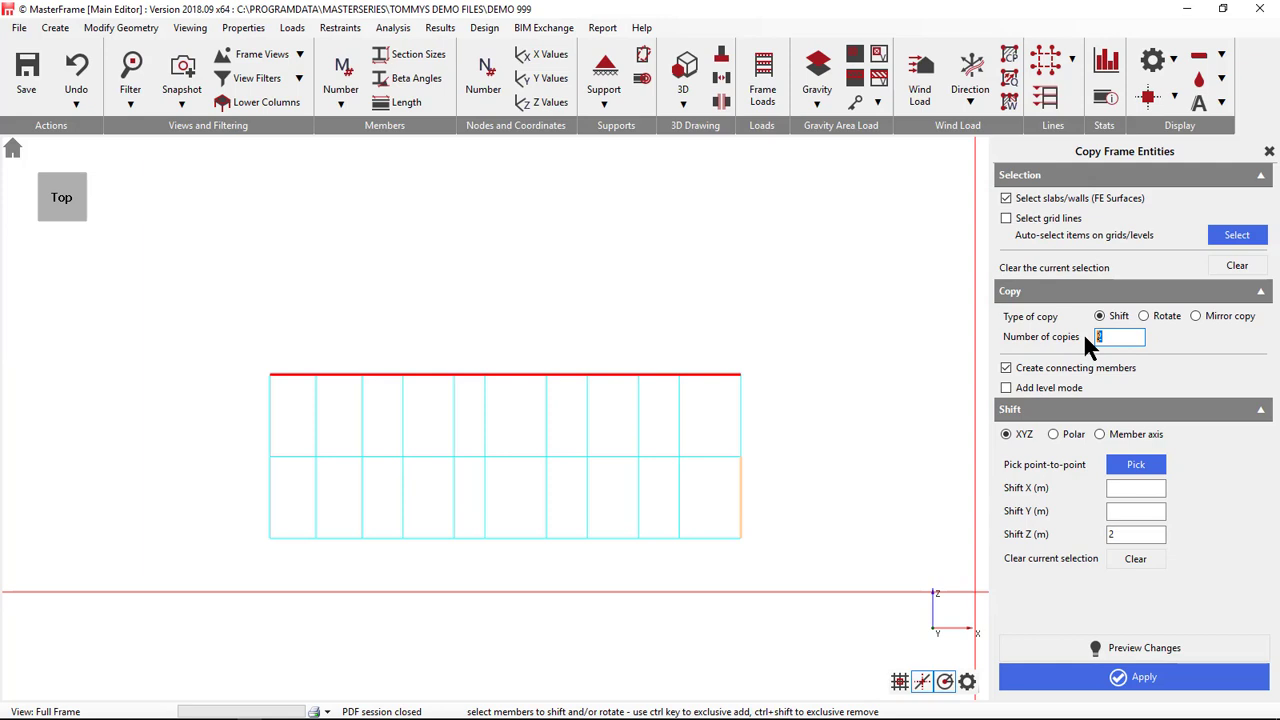
type("4")
left_click(1141, 680)
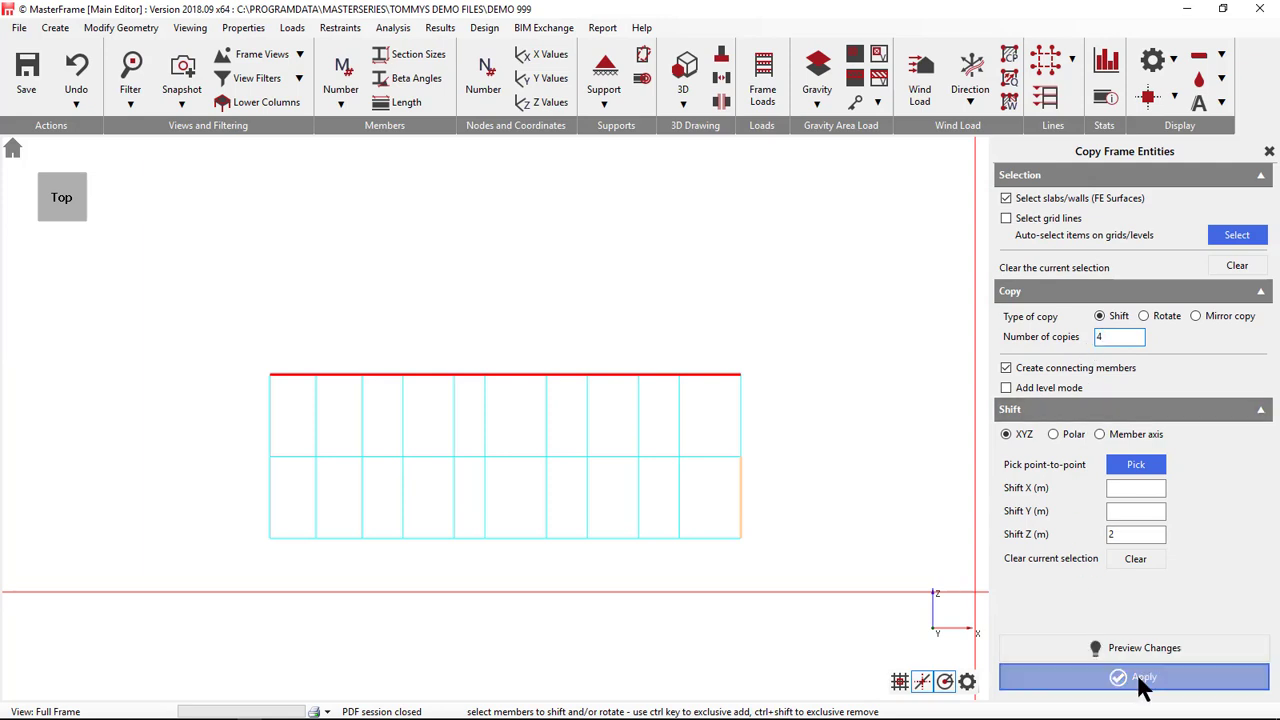
left_click(81, 181)
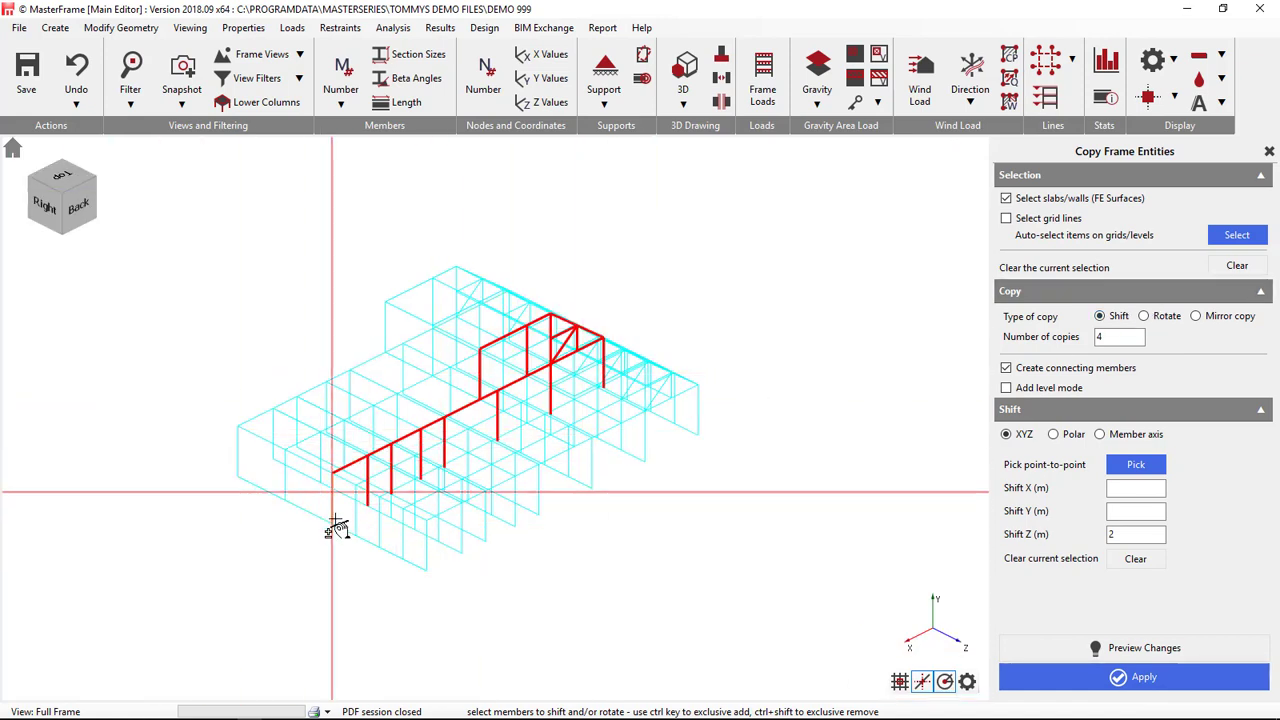
left_click(1237, 265)
middle_click_drag(143, 437, 729, 446)
middle_click_drag(534, 523, 582, 508)
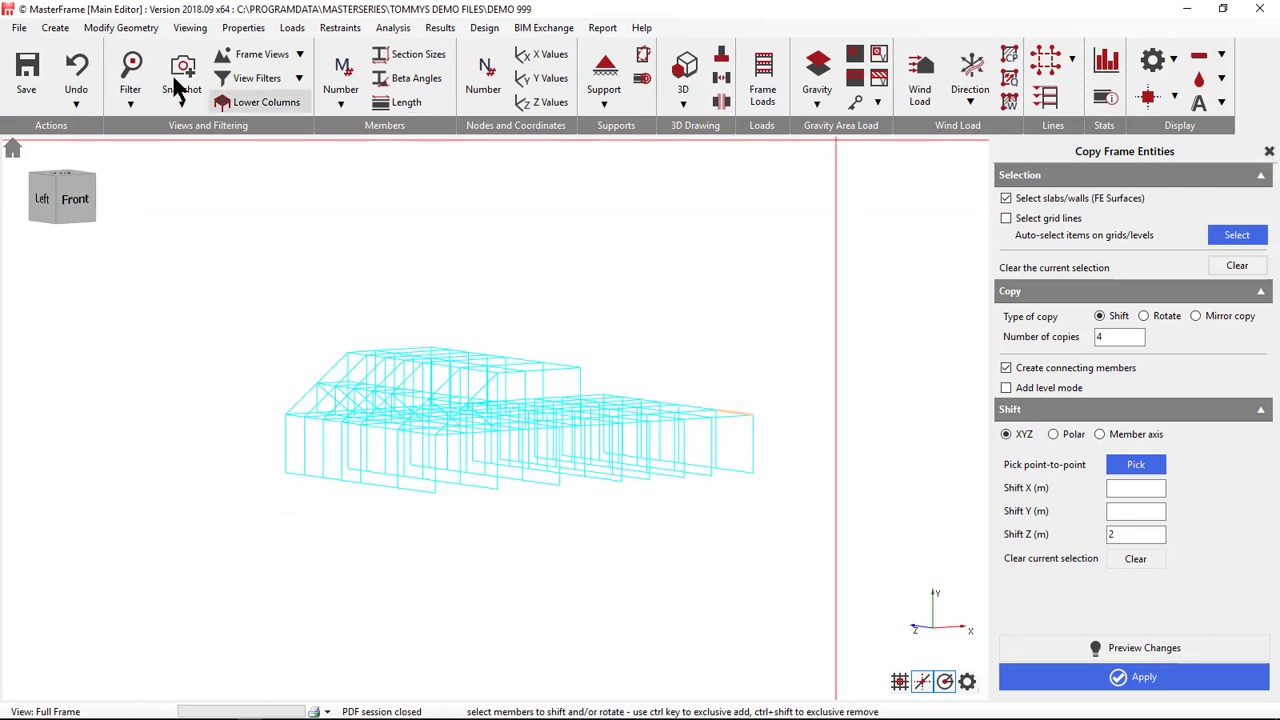
- Set up Add Members in a Panel to insert 3 members evenly spaced over the panel, and preview them on an edge roof panel
left_click(56, 28)
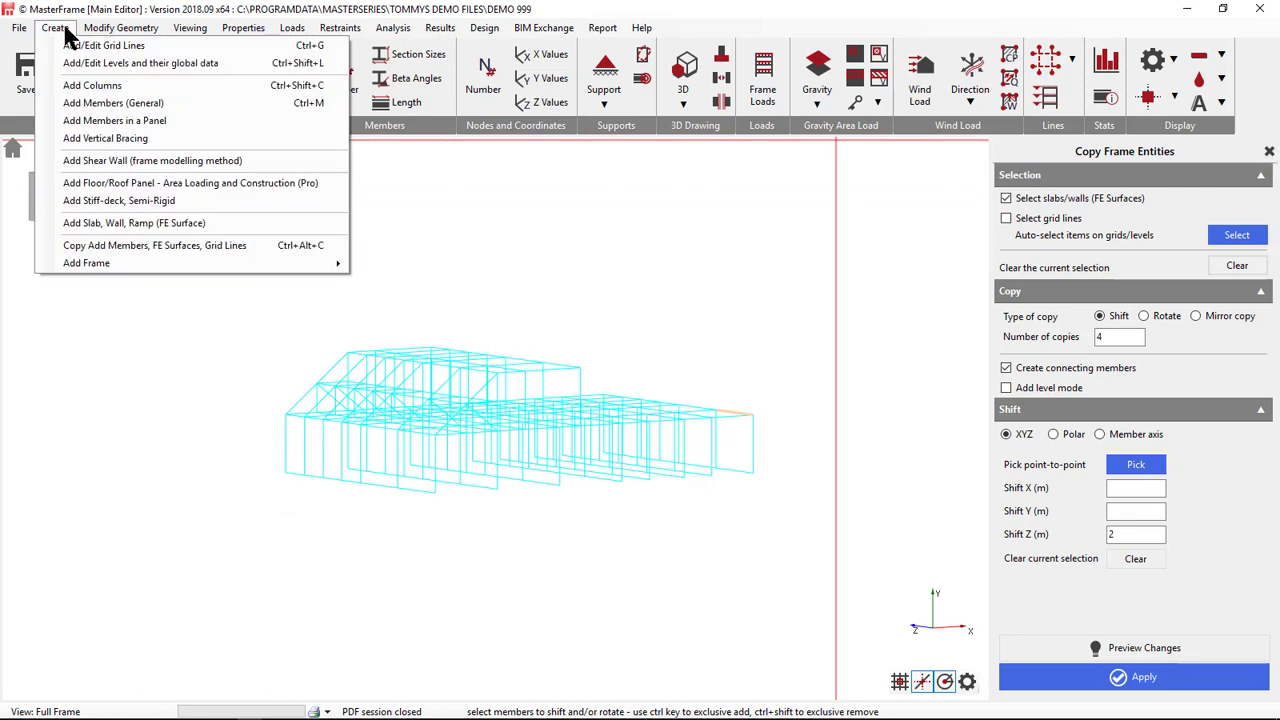
left_click(110, 121)
middle_click_drag(282, 610, 476, 645)
scroll(666, 443, "up", 10)
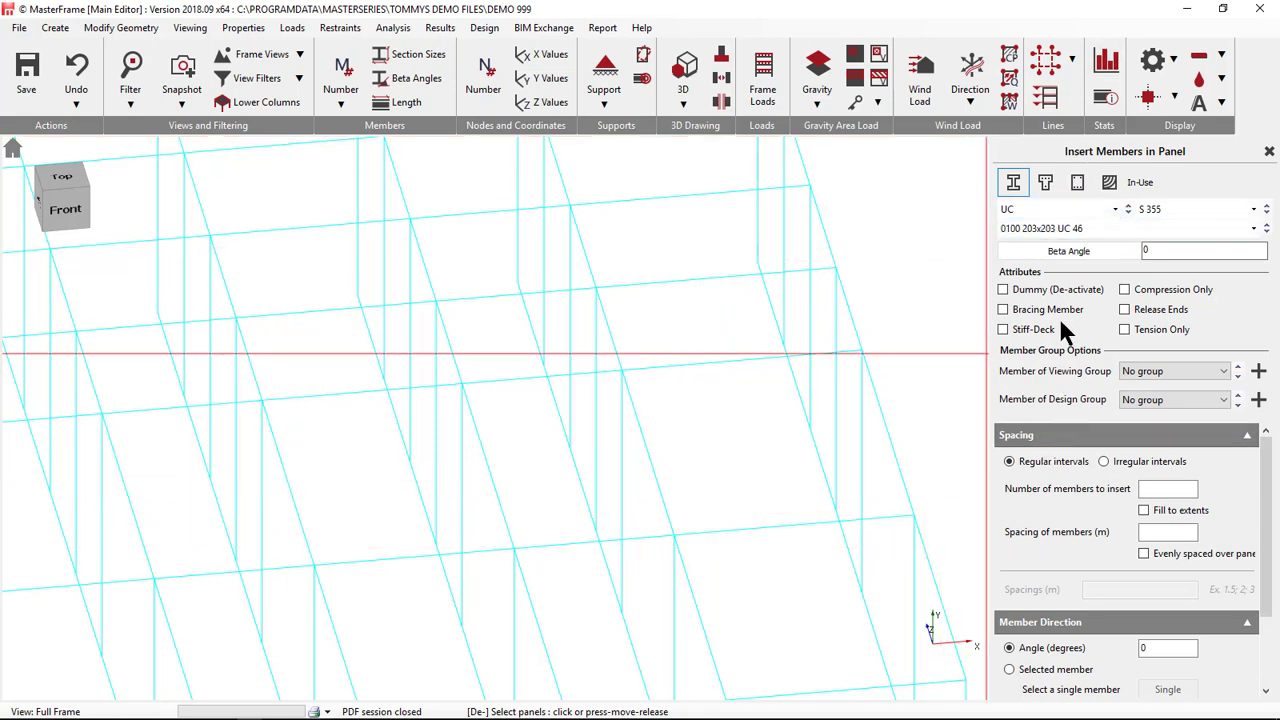
left_click(1166, 492)
type("3")
left_click(1143, 553)
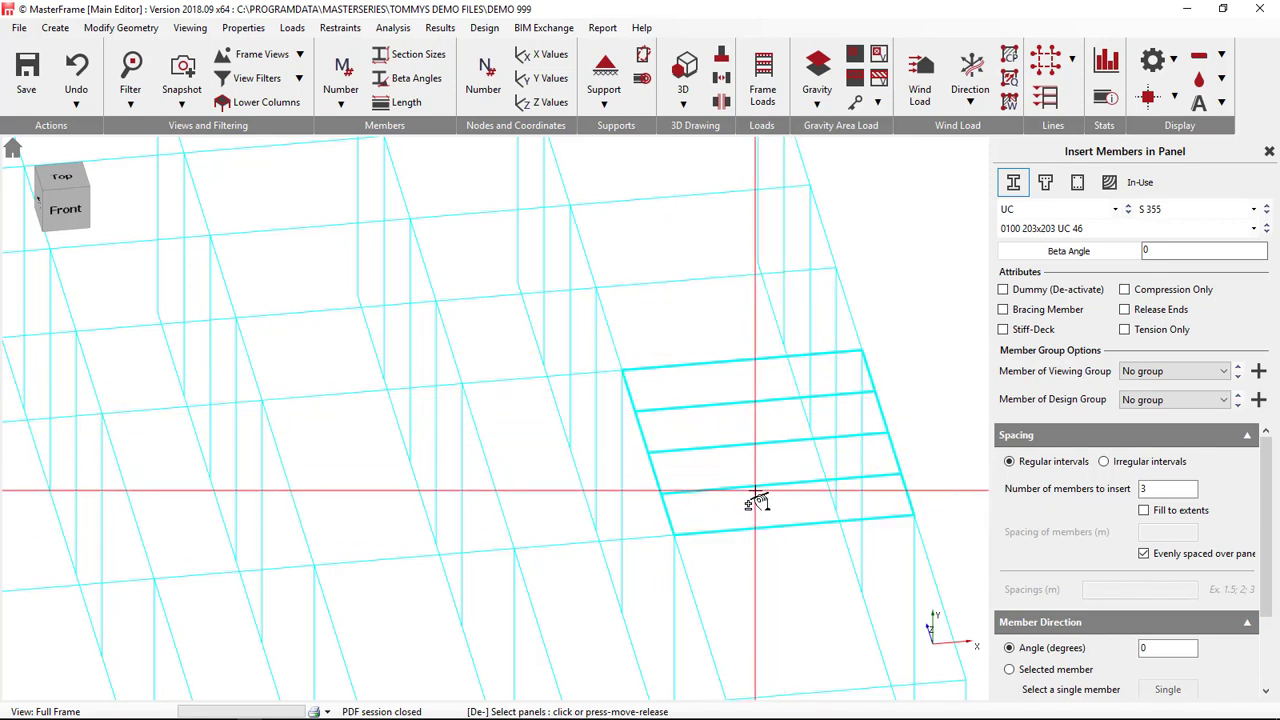
- Insert members at 1.25 m spacing, filled to extents, in an edge roof panel, and cross members within one of the resulting sub-panels
double_click(1149, 488)
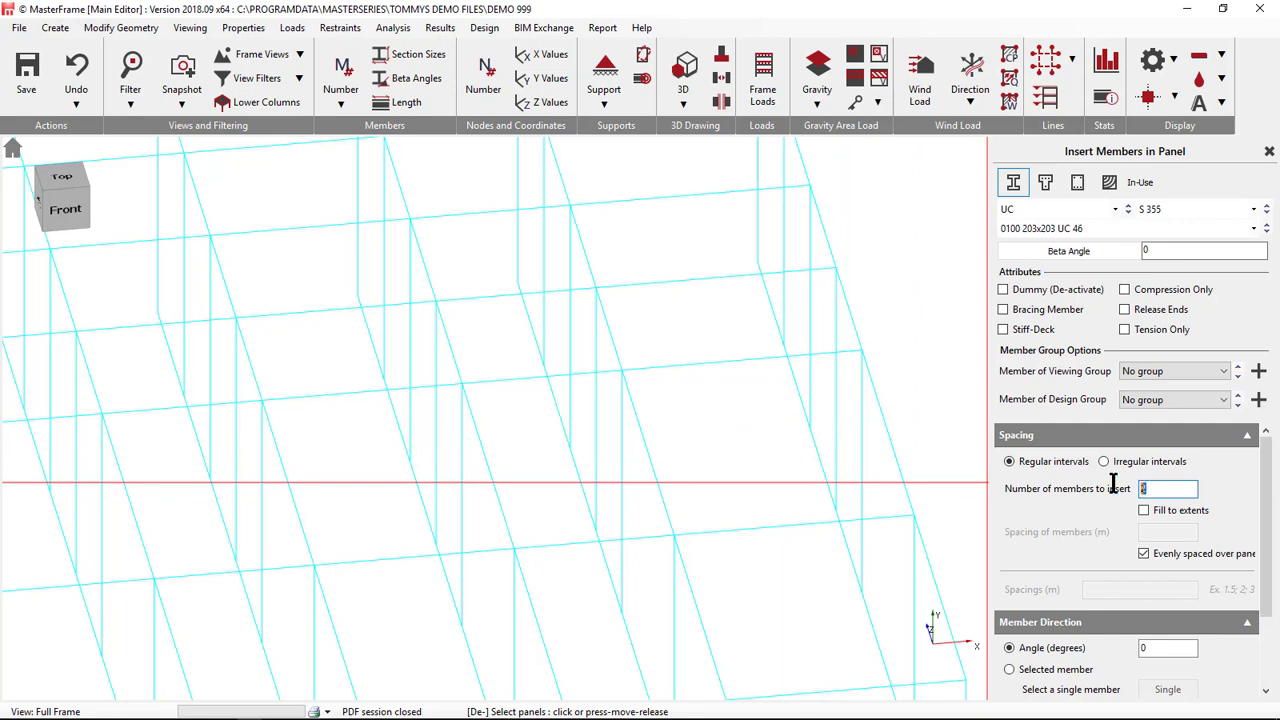
key("BackSpace")
left_click(1144, 553)
left_click(1152, 535)
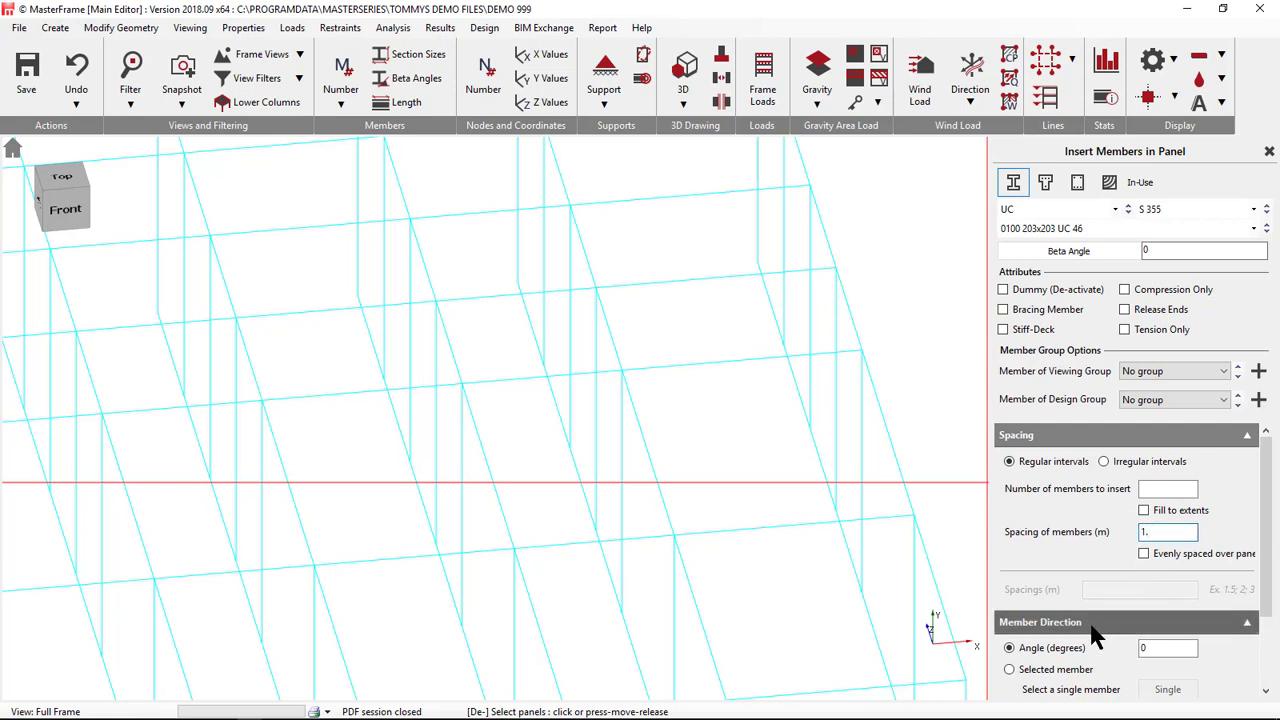
left_click(1144, 551)
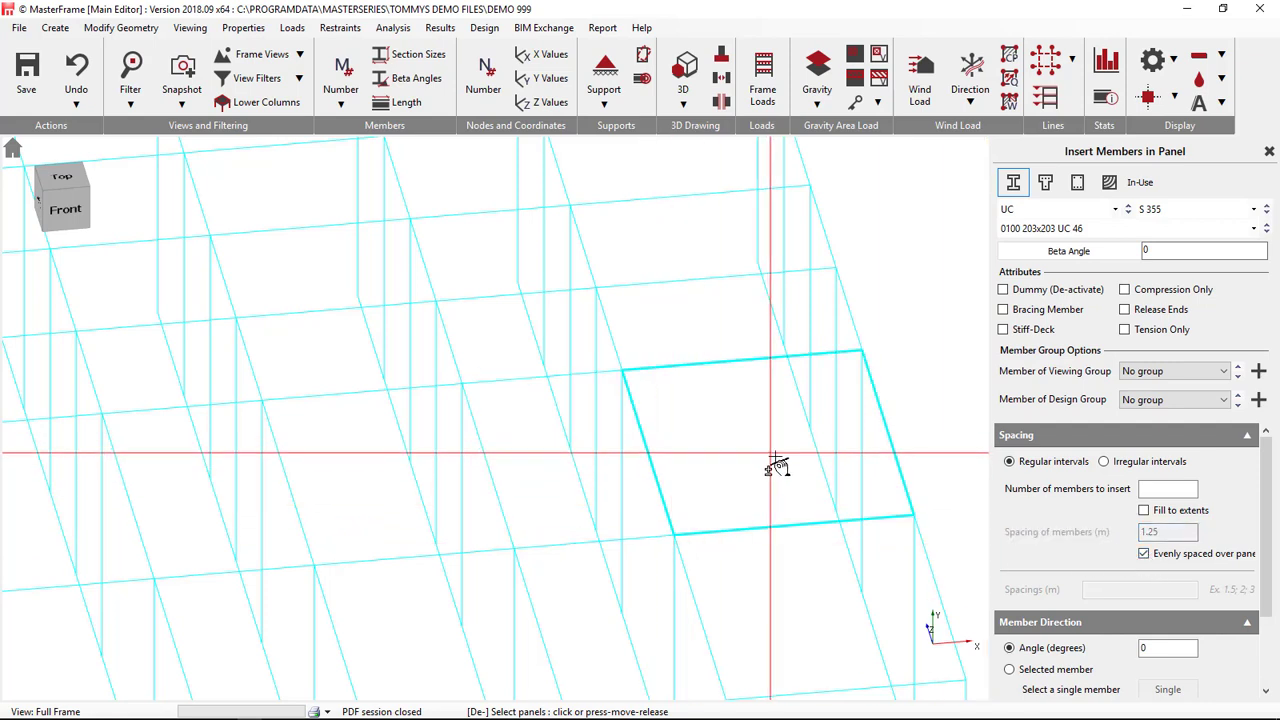
left_click(1168, 489)
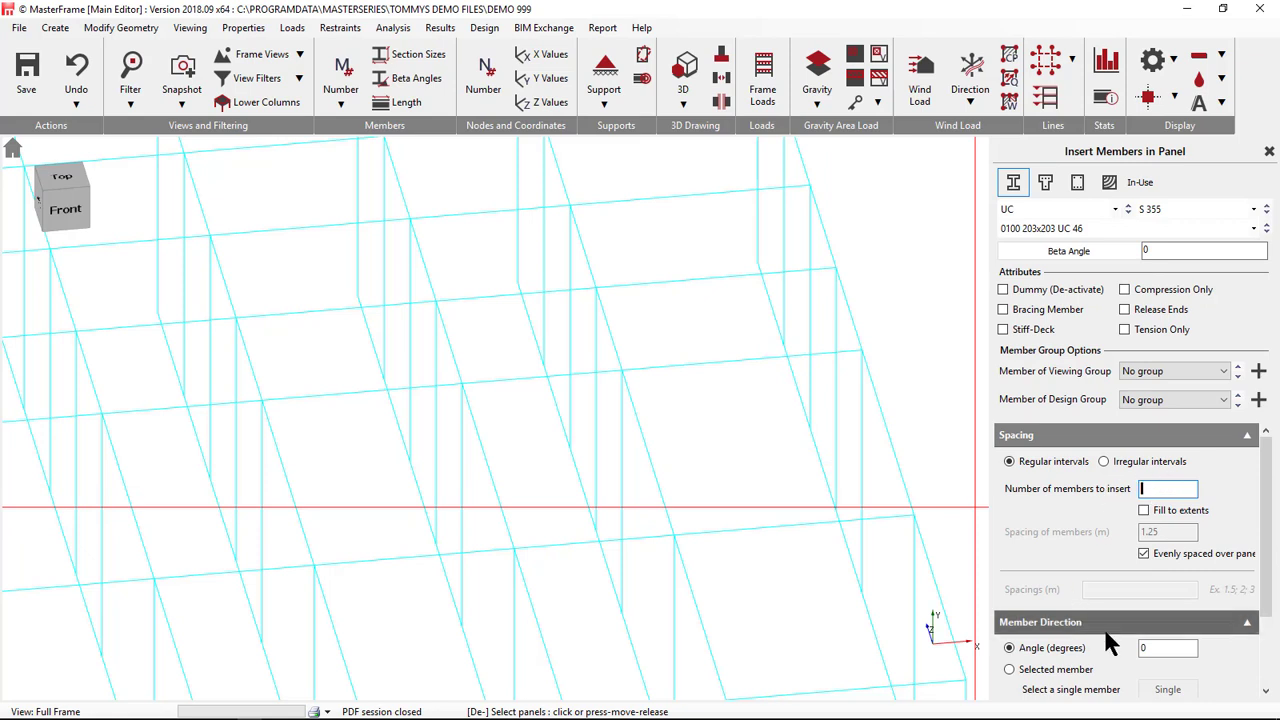
left_click(1144, 510)
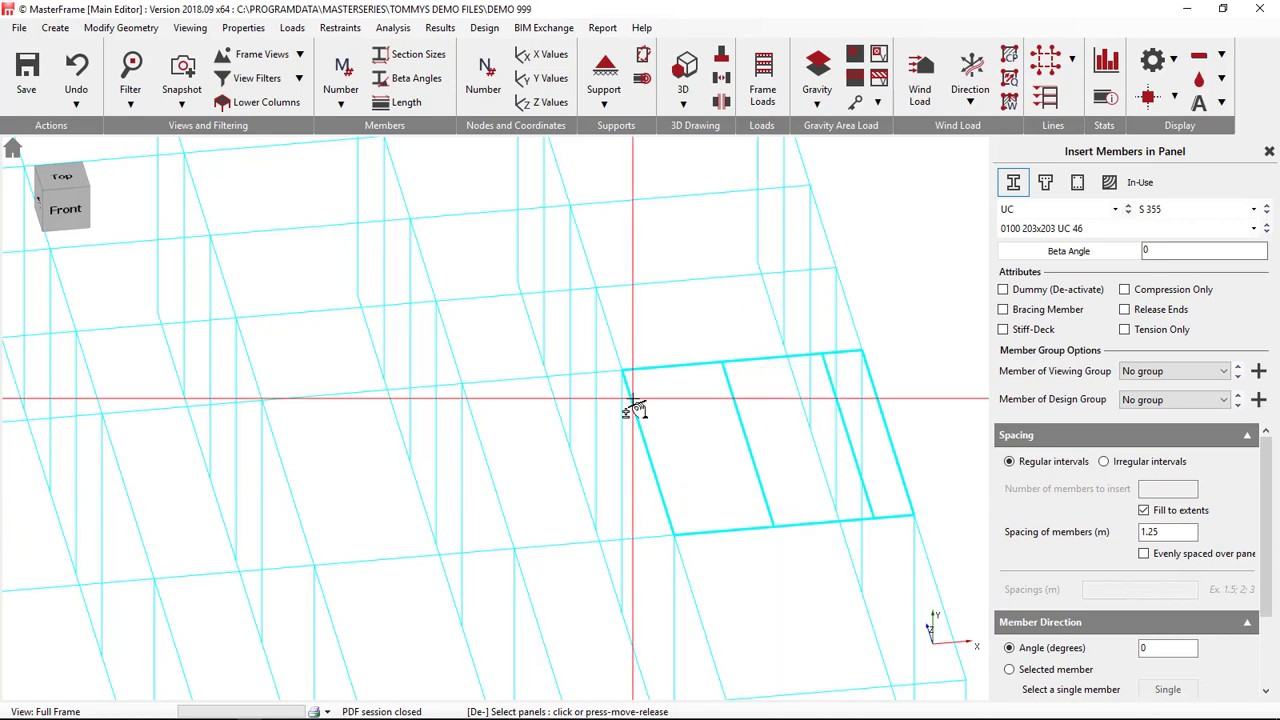
left_click(655, 465)
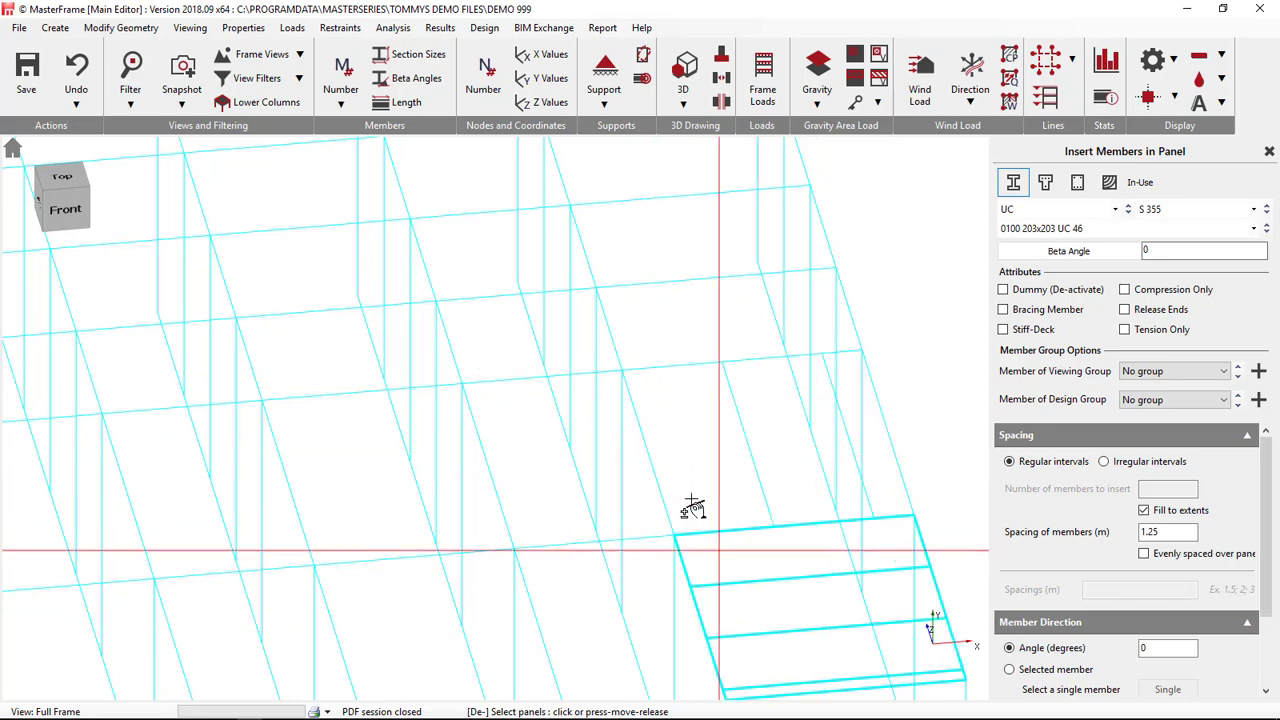
left_click(735, 528)
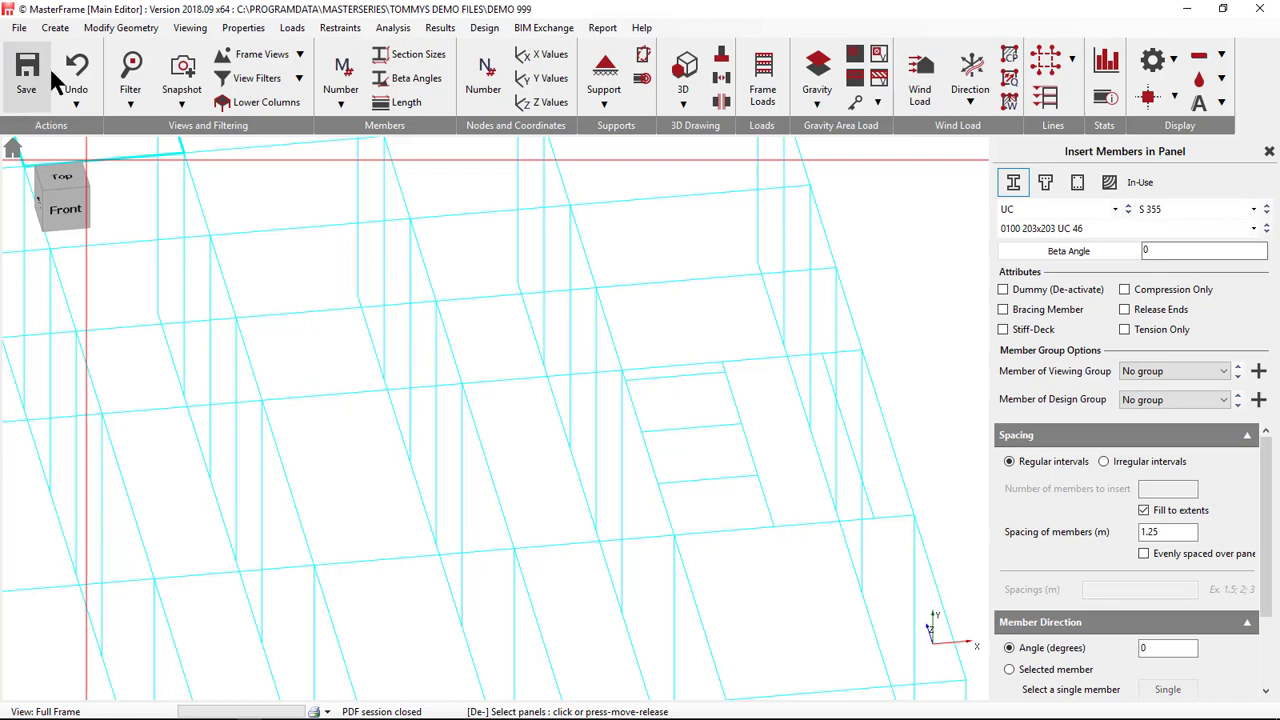
- Undo the members inserted in the roof panel
left_click(78, 64)
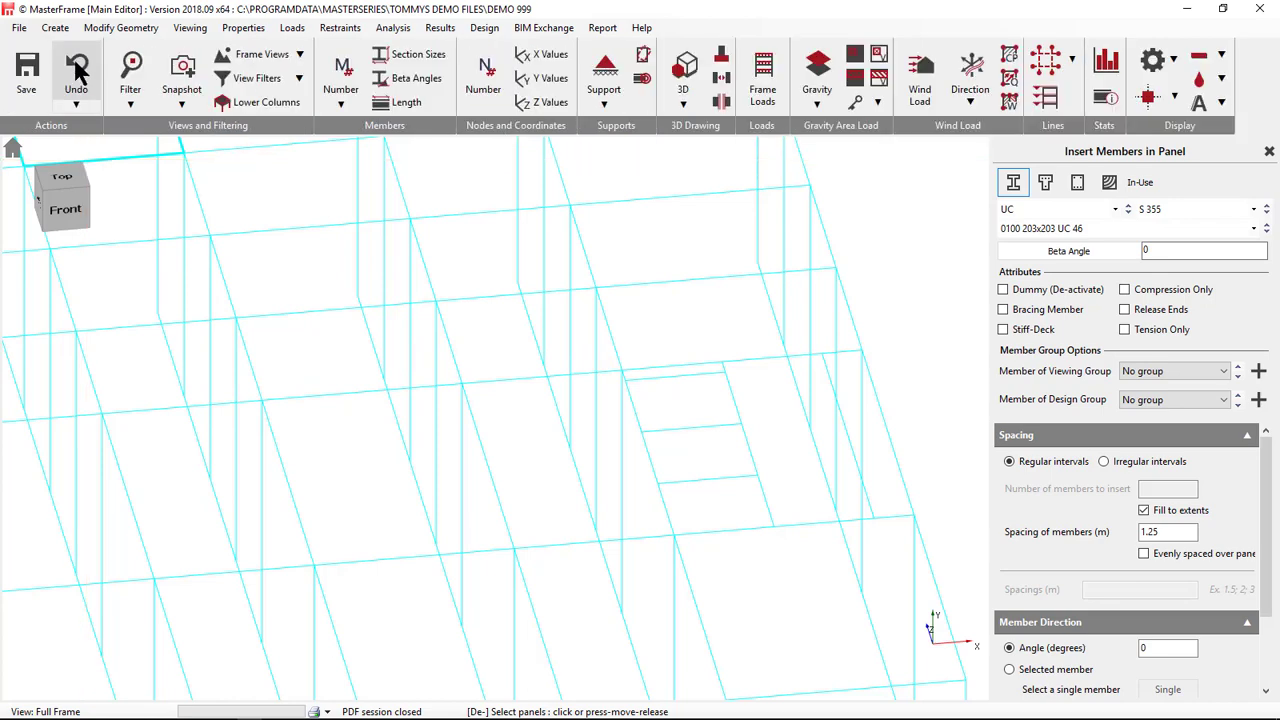
left_click(78, 66)
left_click(77, 67)
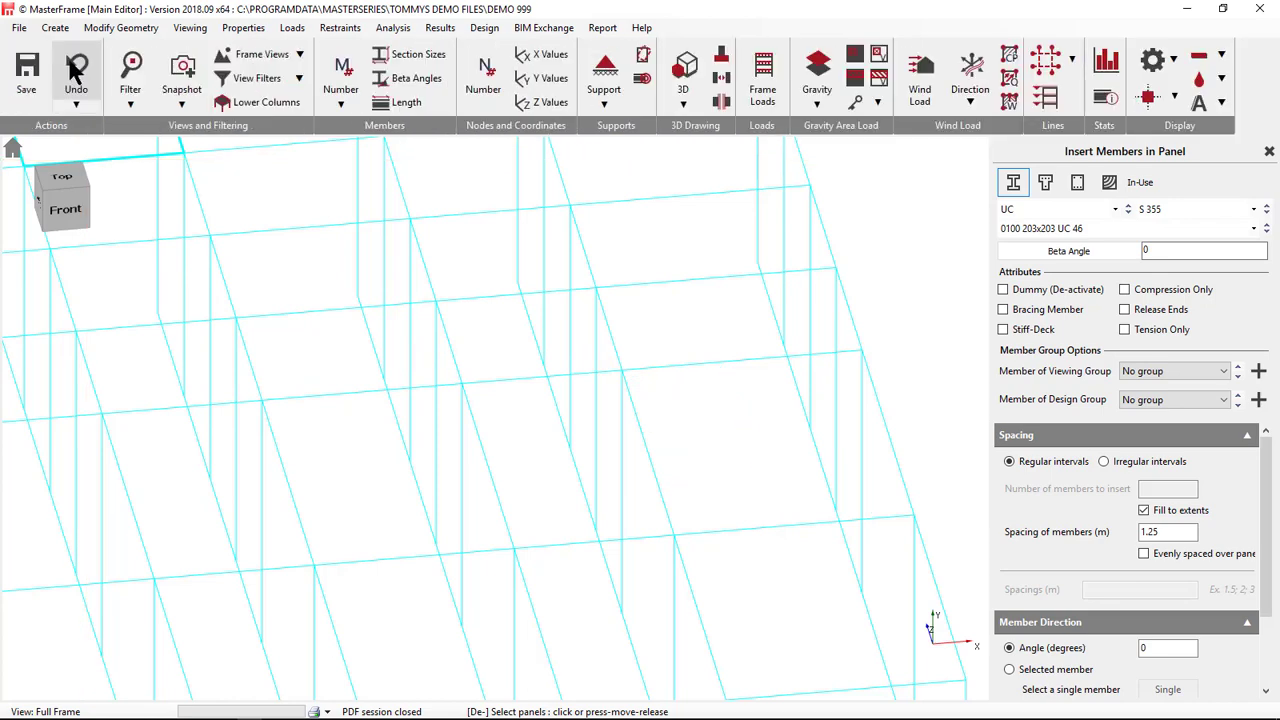
- Preview members on the vertical panels, set their spacing to 0.5 m, and close the panel insertion without adding any
scroll(554, 293, "down", 5)
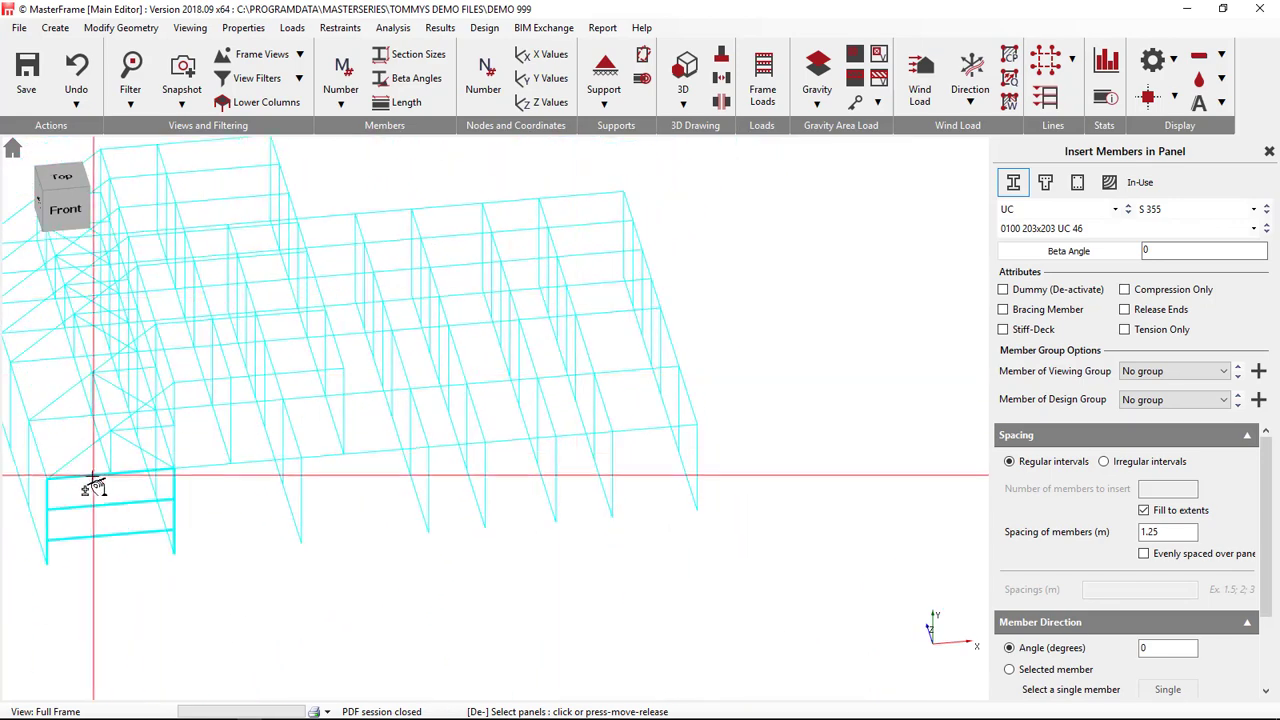
scroll(72, 475, "up", 5)
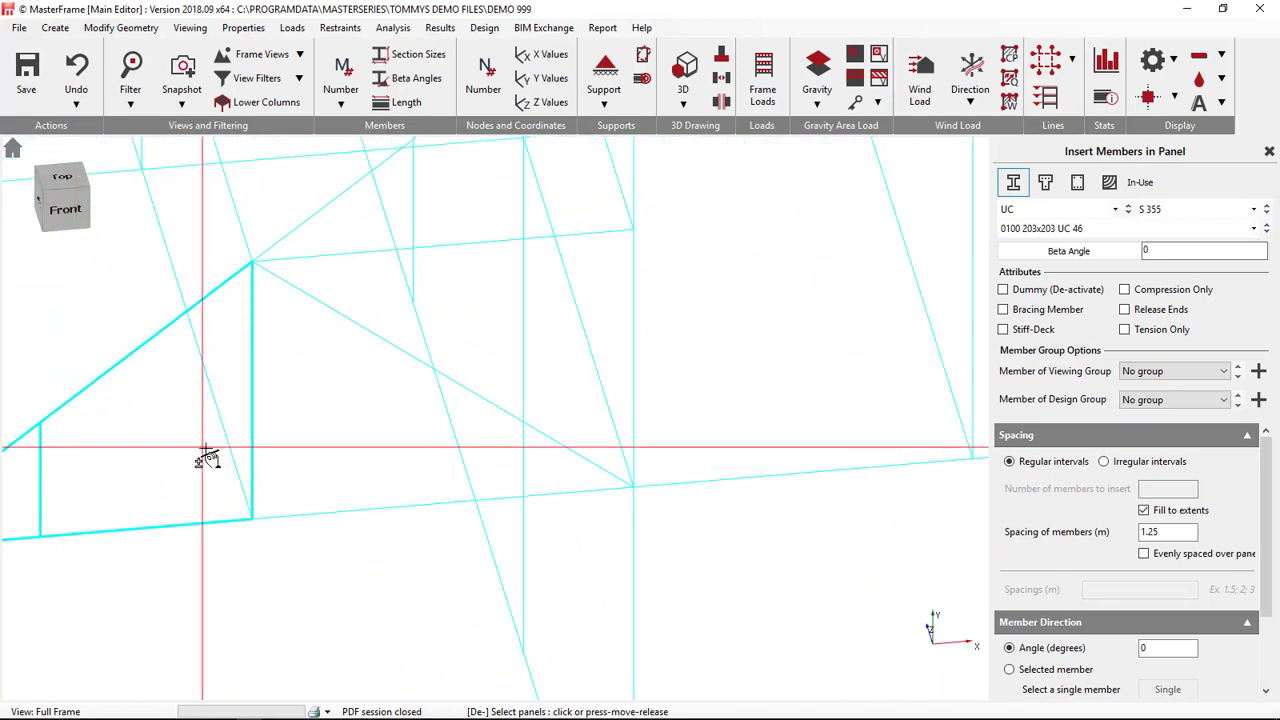
scroll(466, 344, "down", 1)
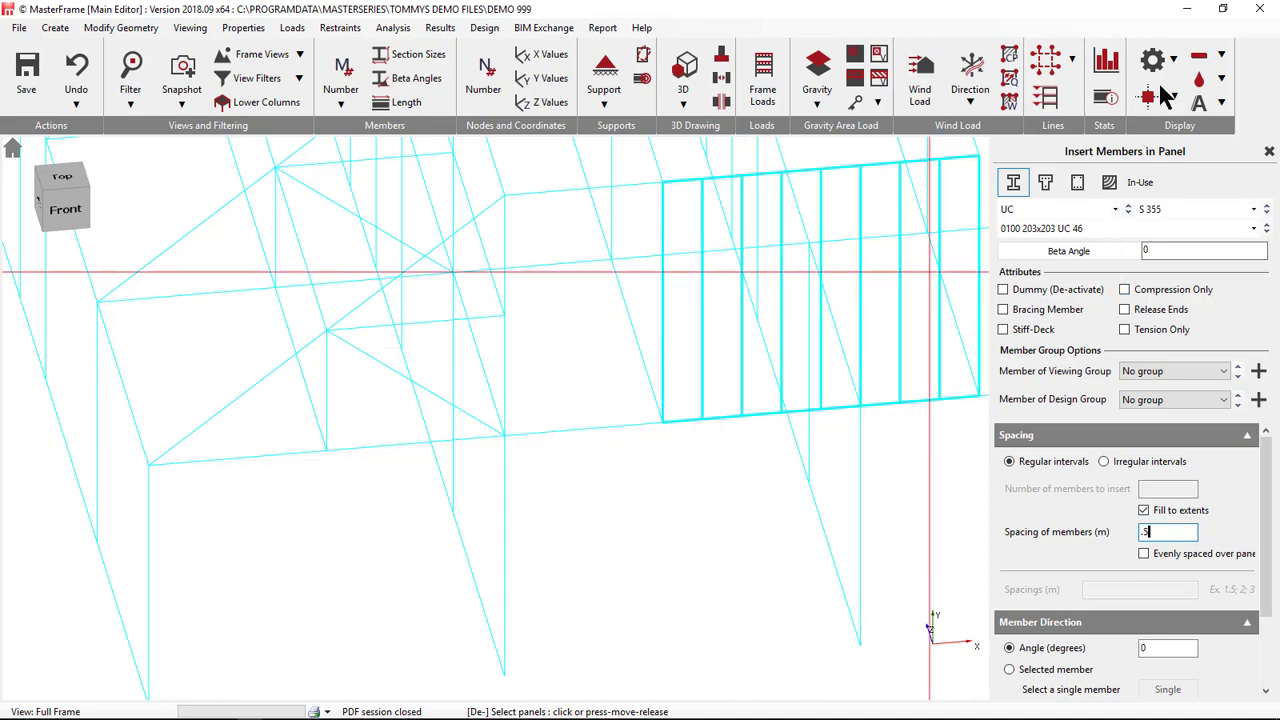
left_click(1268, 153)
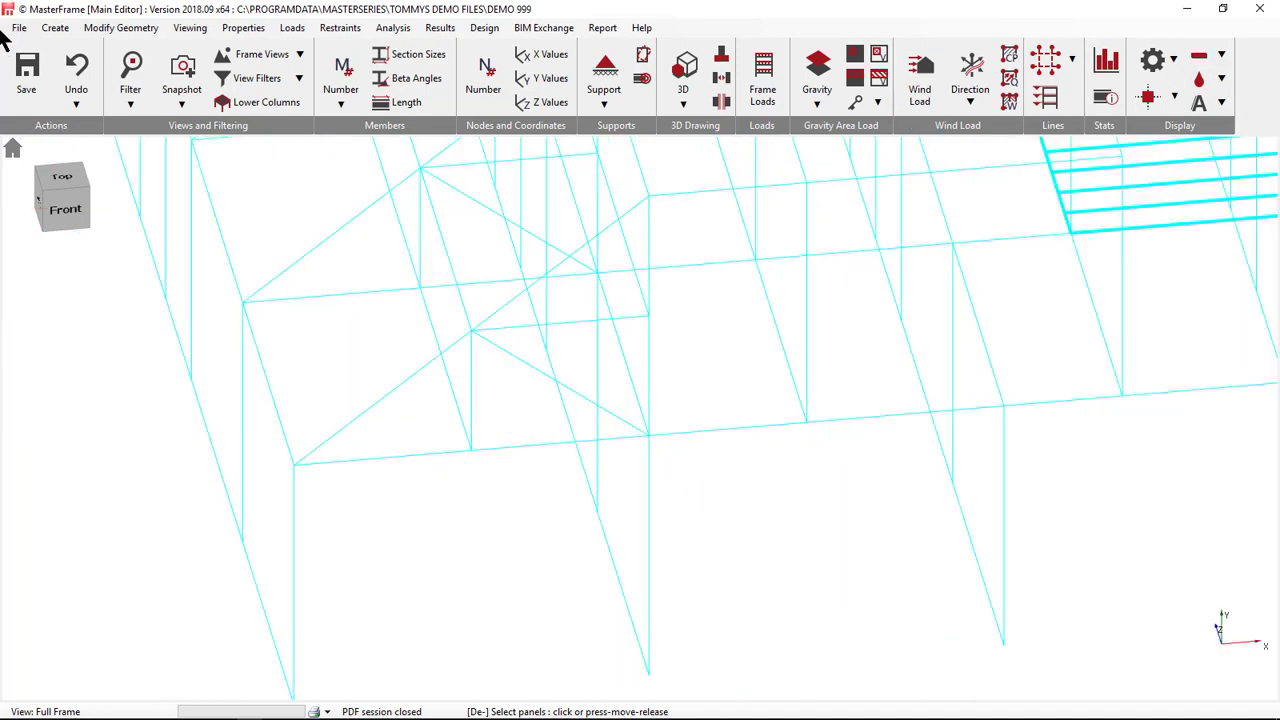
- Start adding vertical bracing with the X-brace arrangement and a 150 by 10 flat section in S 355
left_click(55, 27)
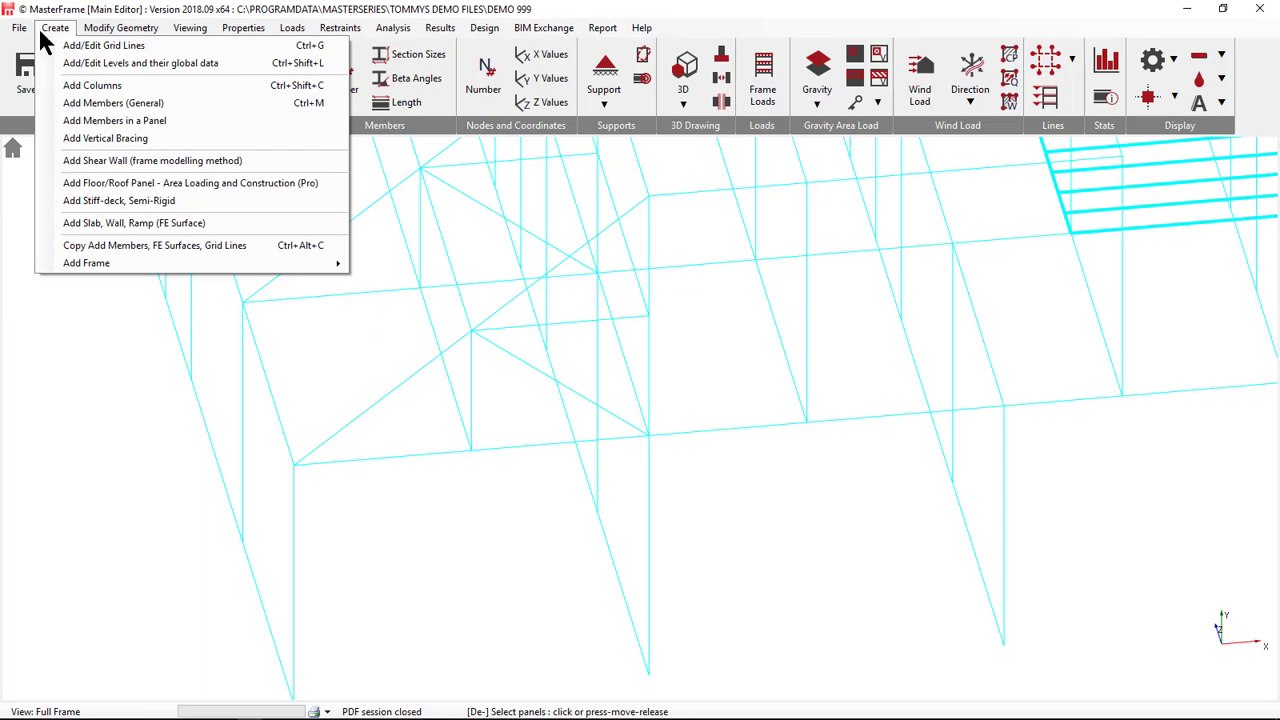
left_click(139, 142)
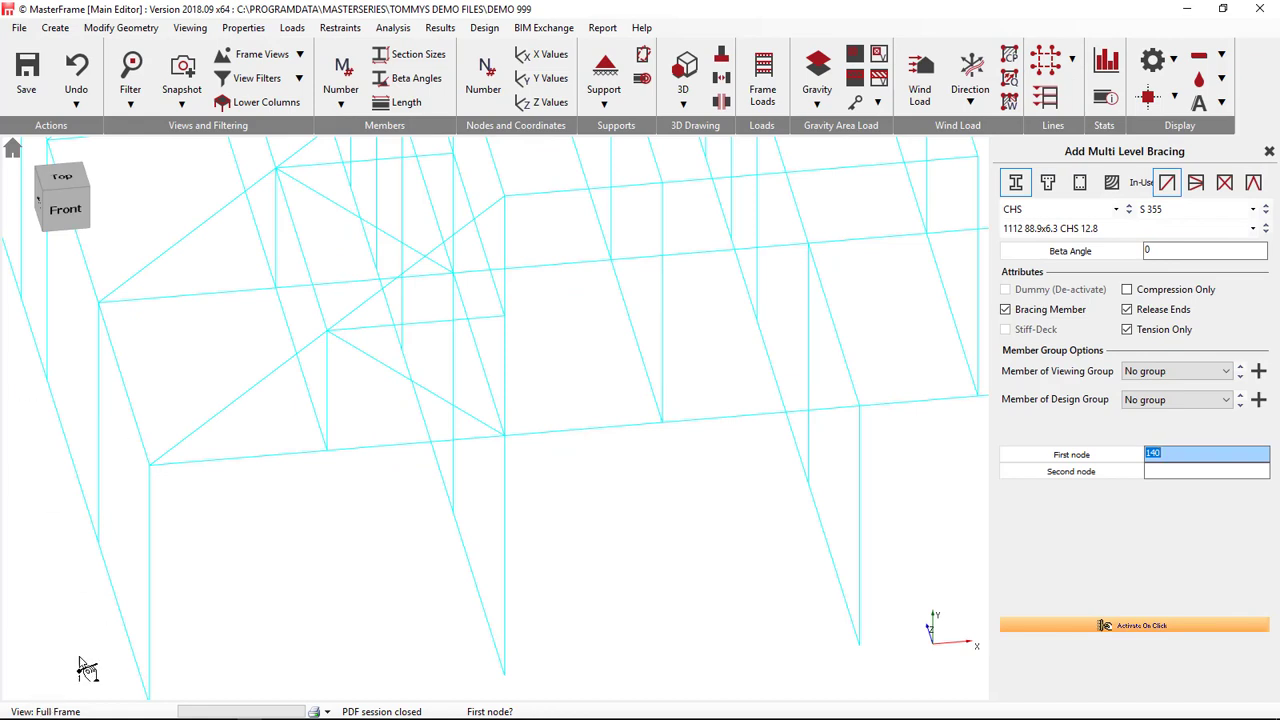
left_click(1225, 185)
left_click(1020, 210)
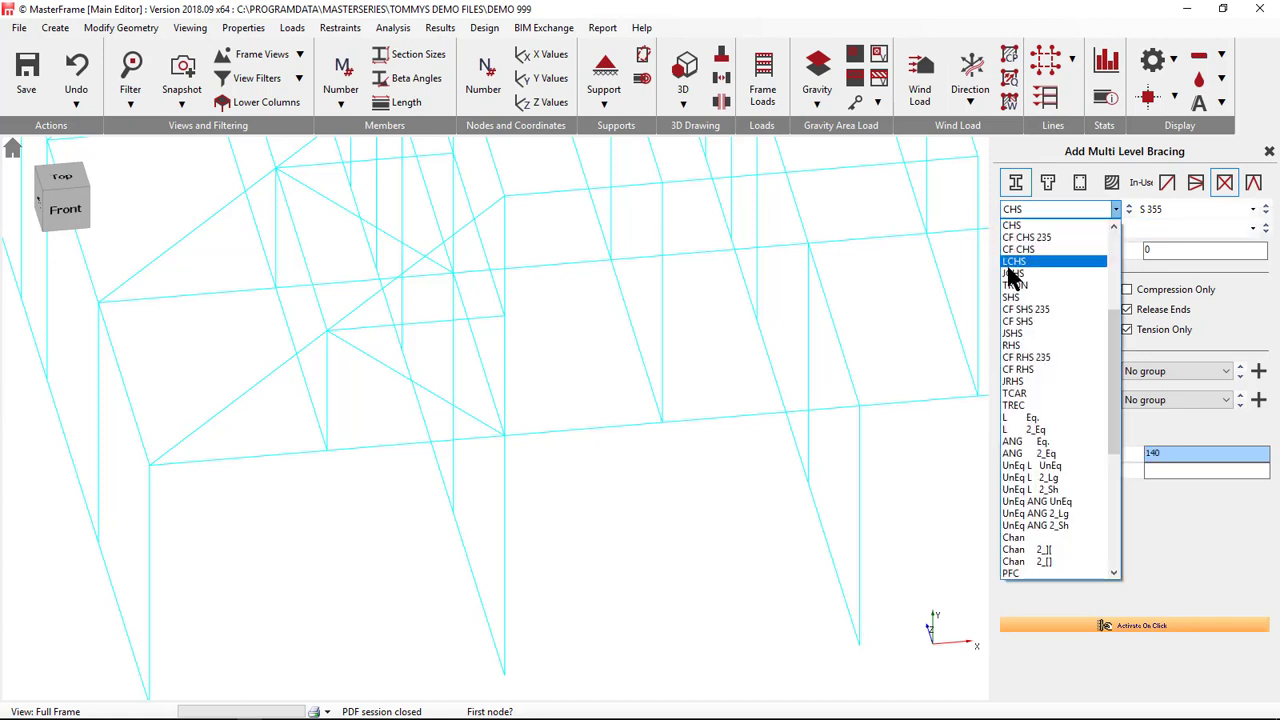
scroll(1040, 335, "up", 5)
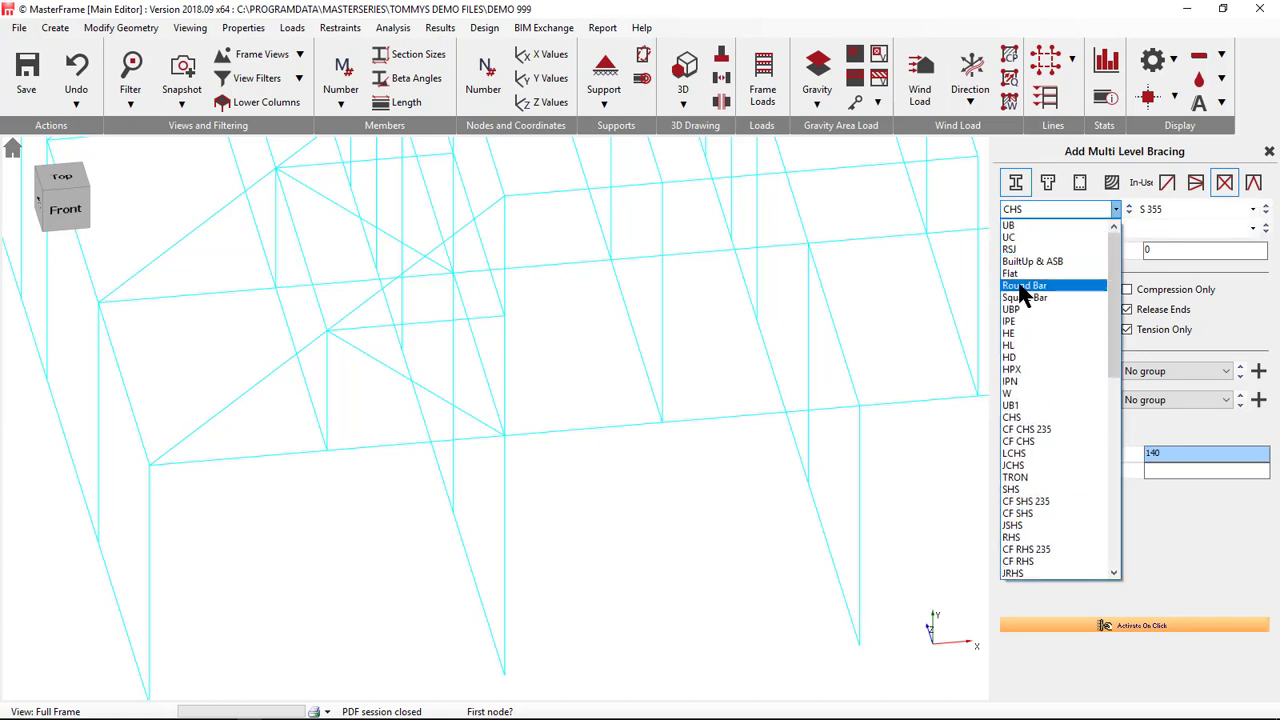
left_click(1021, 273)
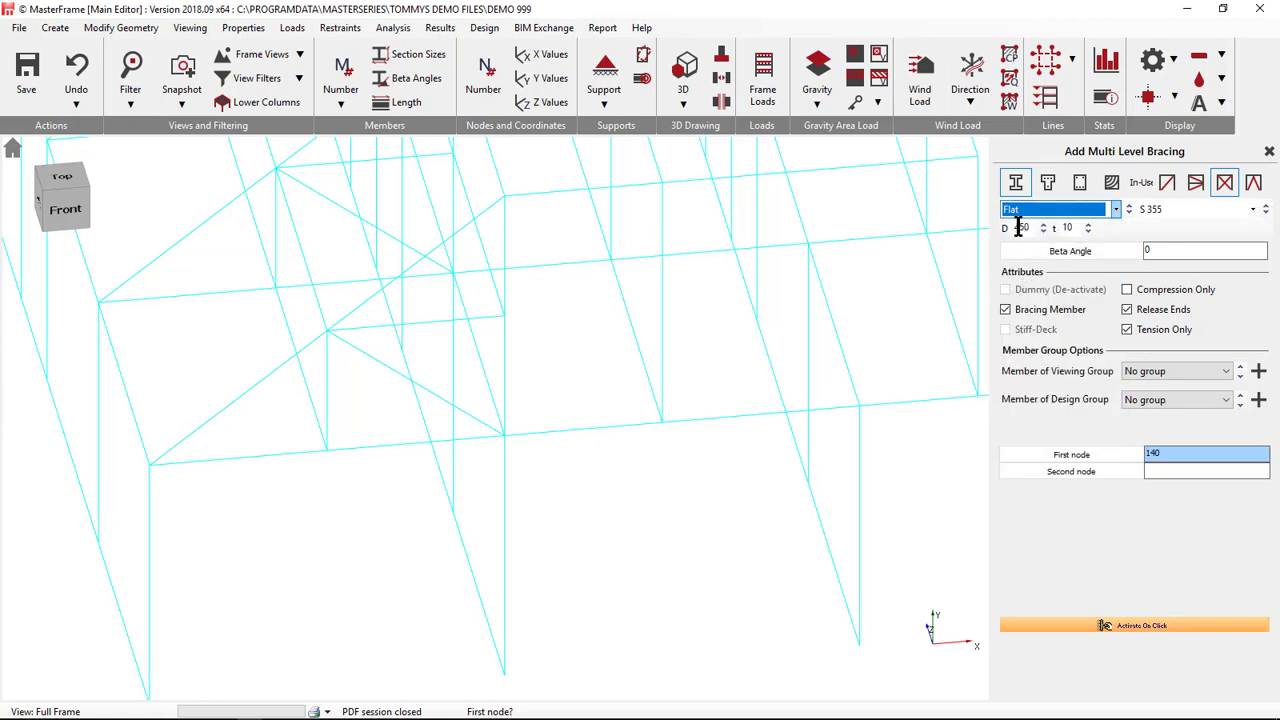
left_click(1020, 228)
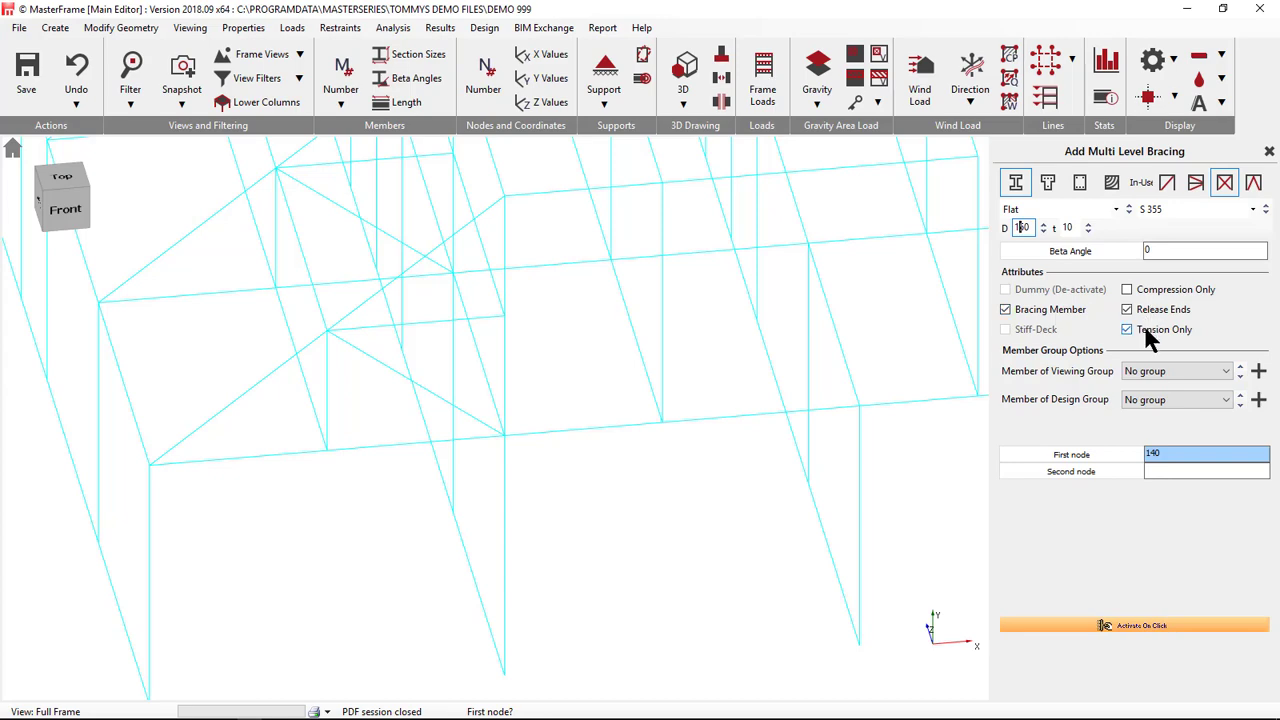
- Add the X-bracing to the front corner bay, from base node 1 to eaves node 5
scroll(223, 229, "down", 5)
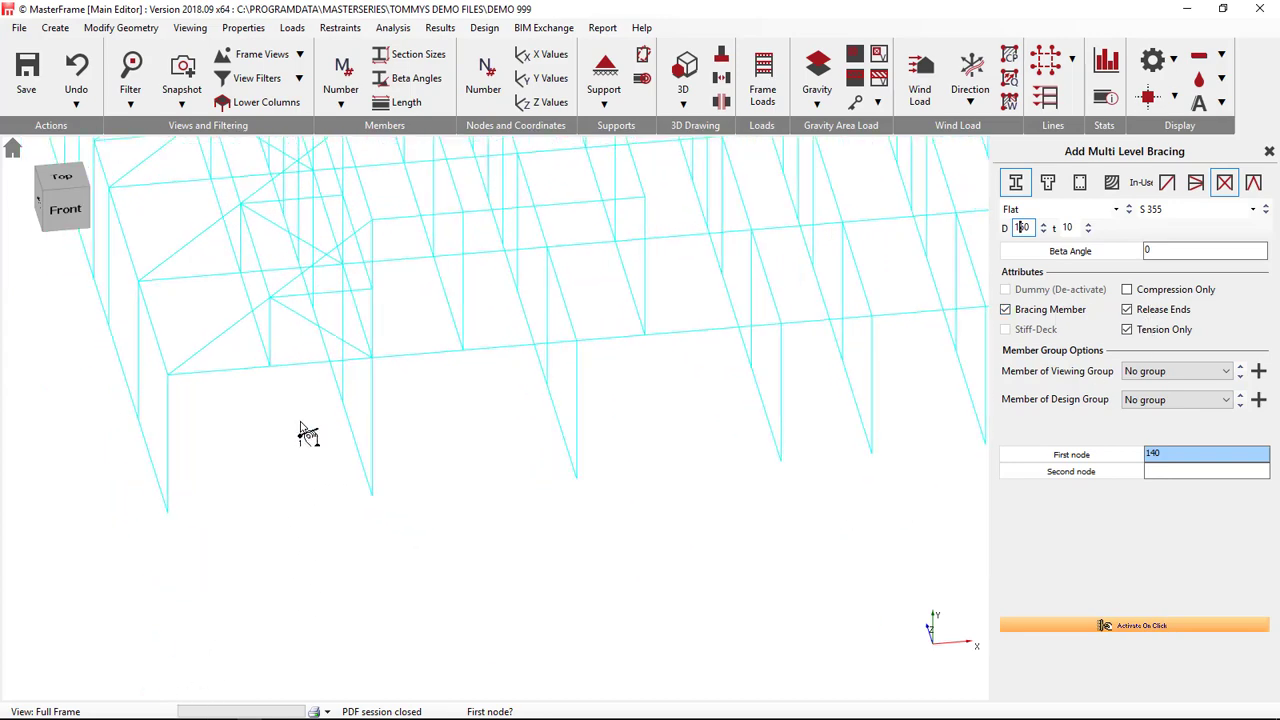
left_click(154, 524)
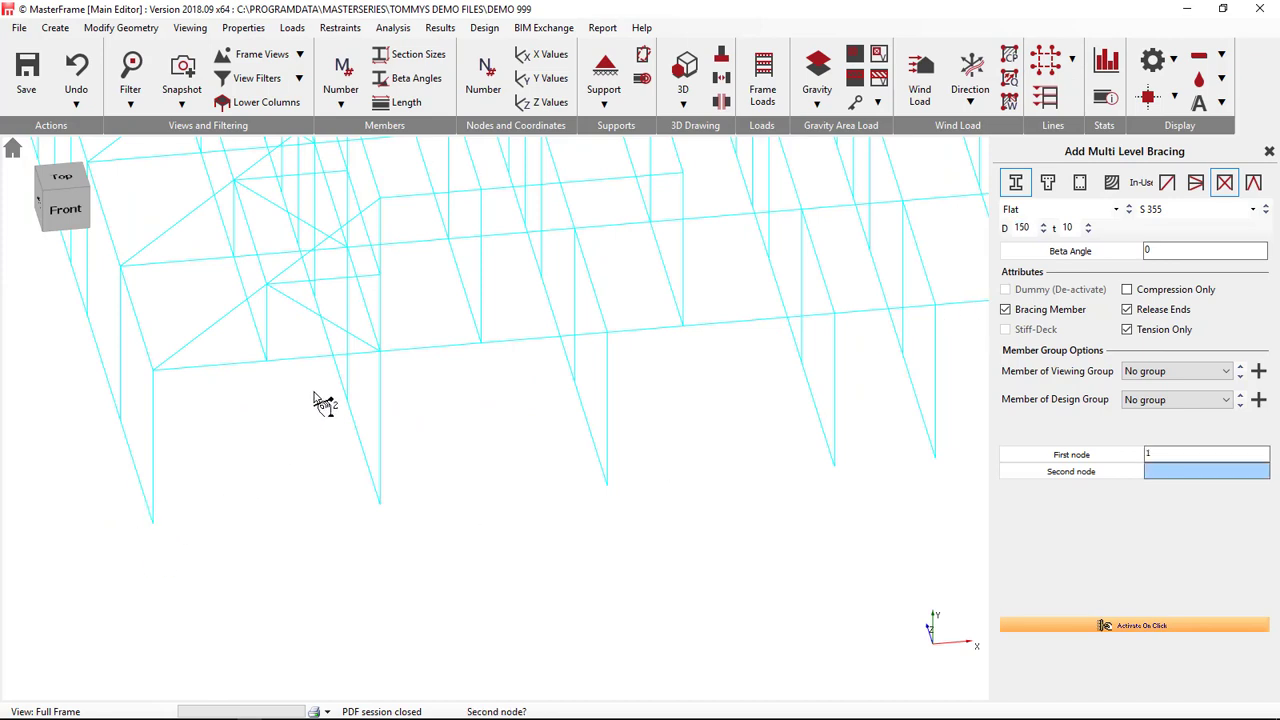
left_click(380, 355)
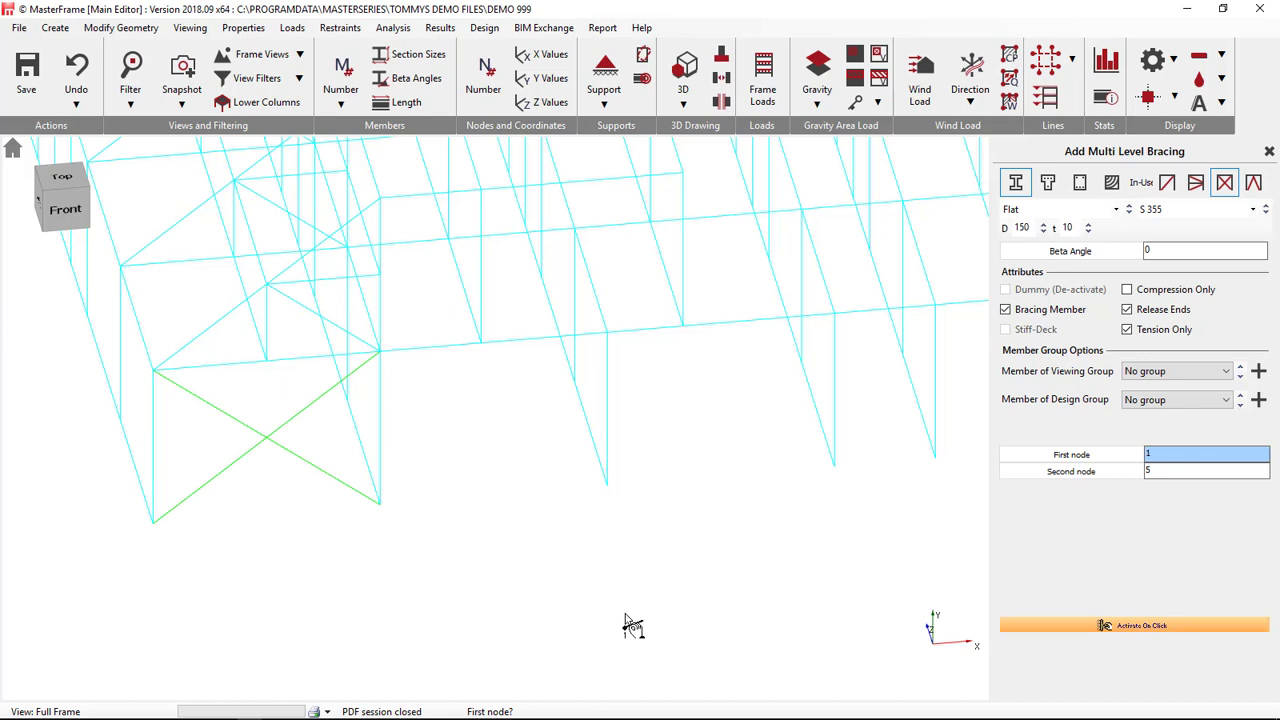
- Add a single-diagonal brace without tension-only in the adjacent front bay, from node 4 to node 8, and finish the bracing command
left_click(1167, 182)
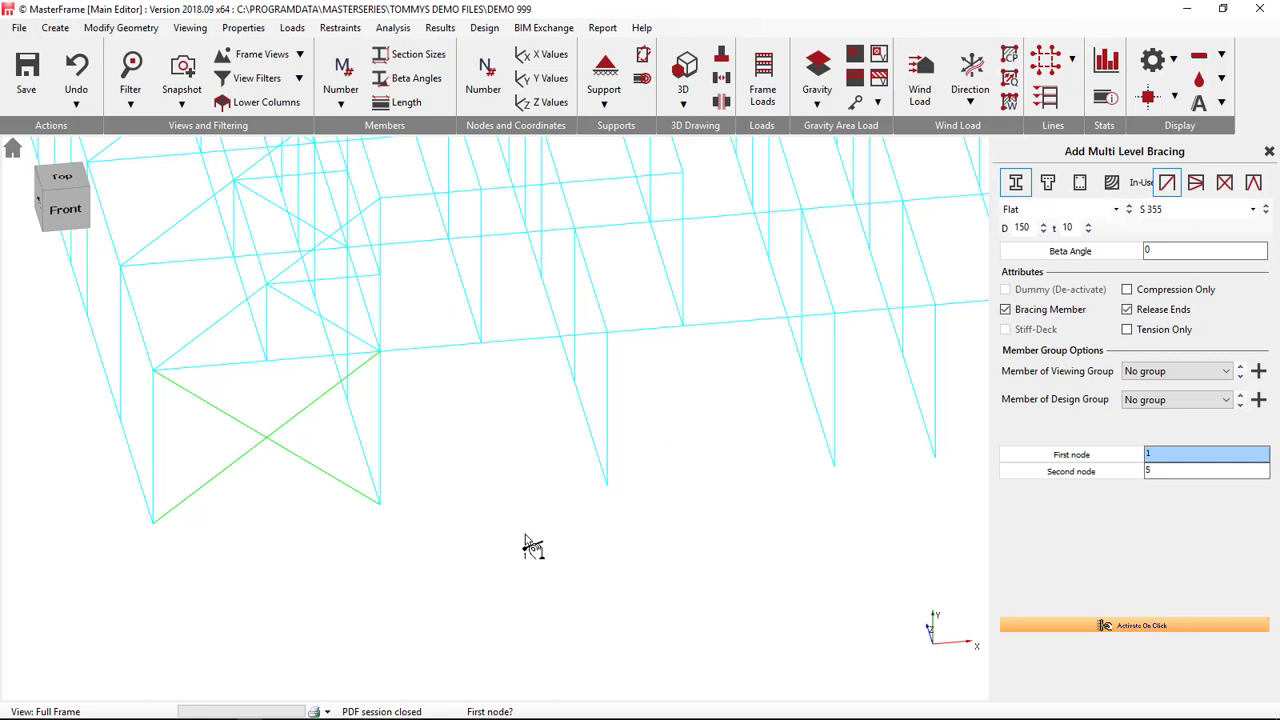
left_click(380, 506)
left_click(606, 336)
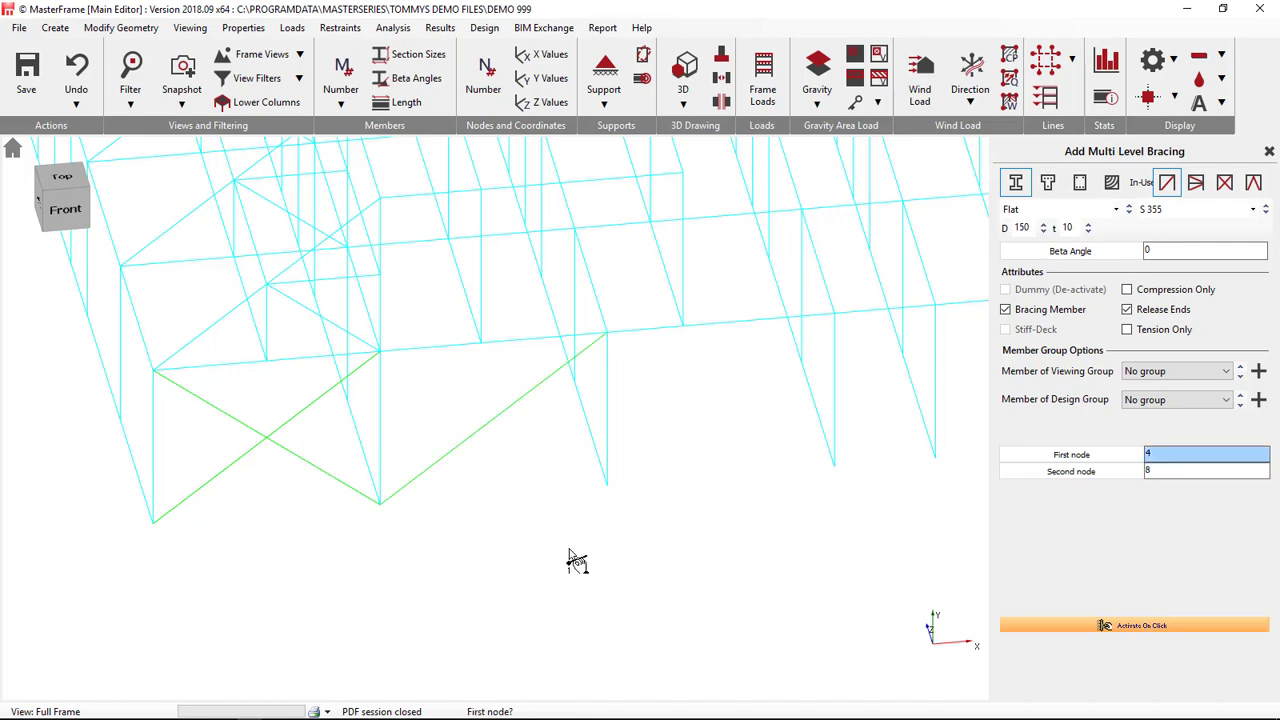
scroll(586, 463, "down", 3)
scroll(505, 362, "down", 5)
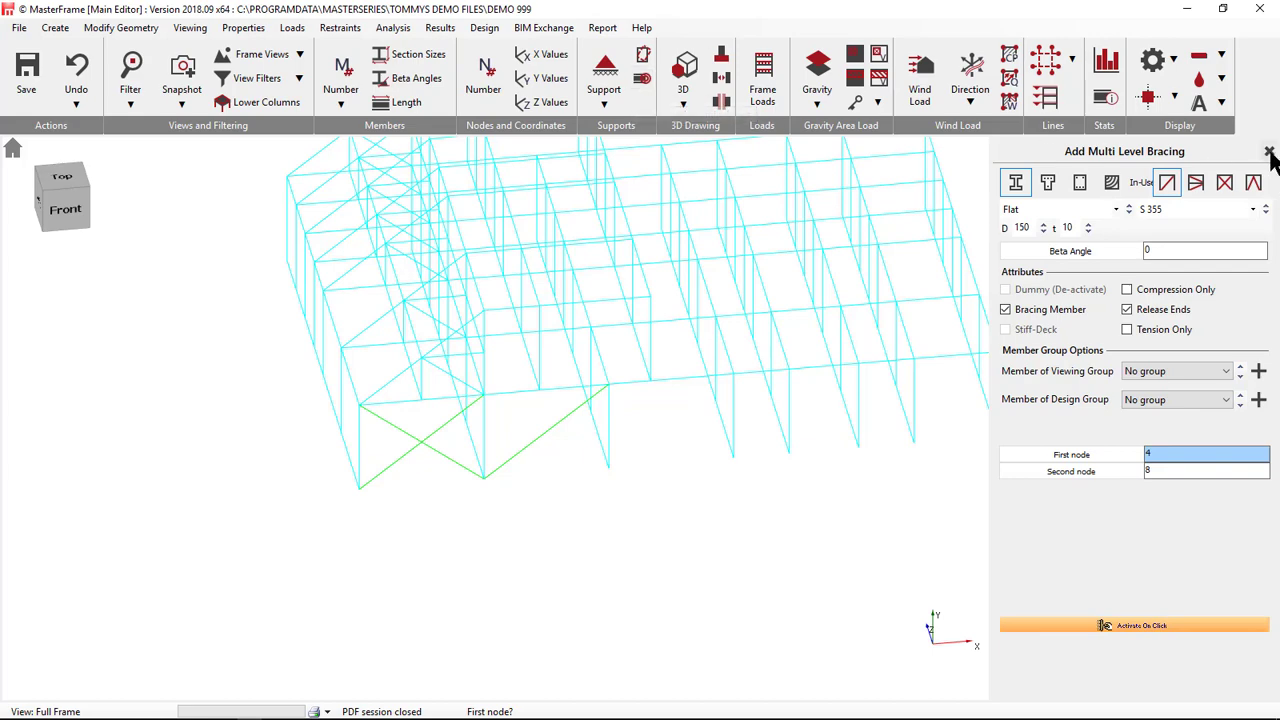
key("Escape")
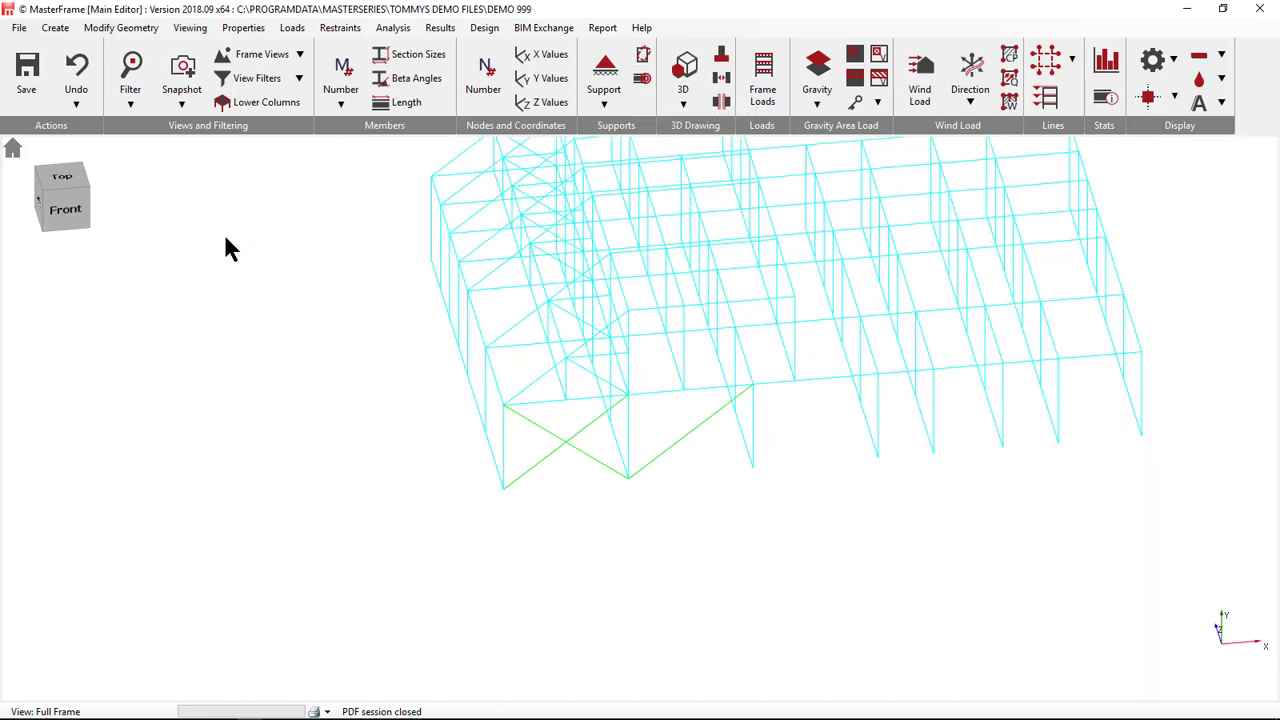
left_click(55, 28)
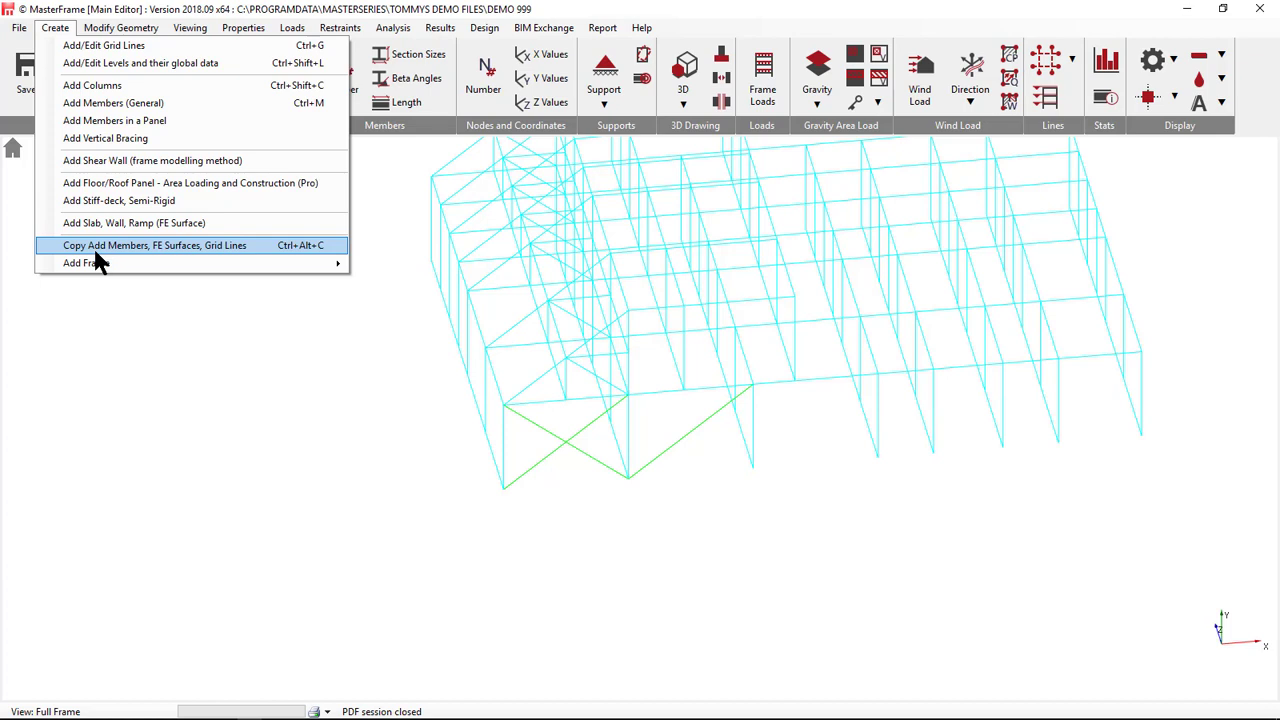
mouse_move(97, 264)
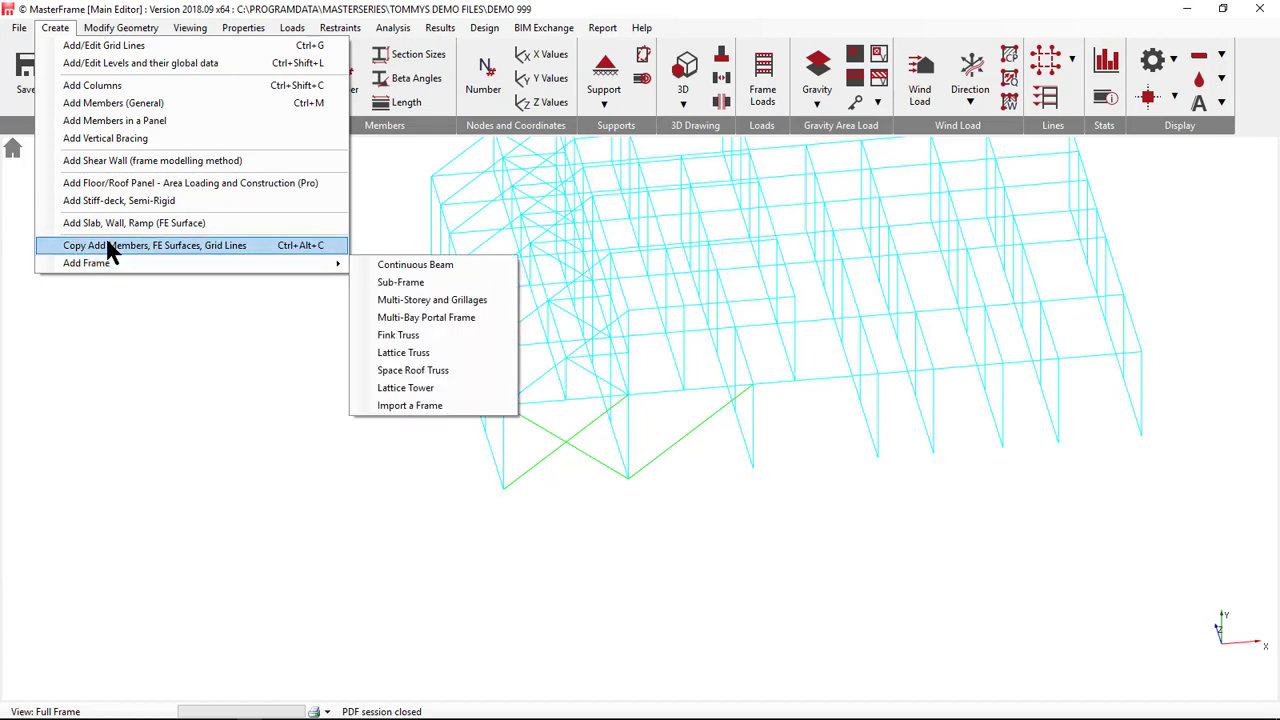
left_click(115, 10)
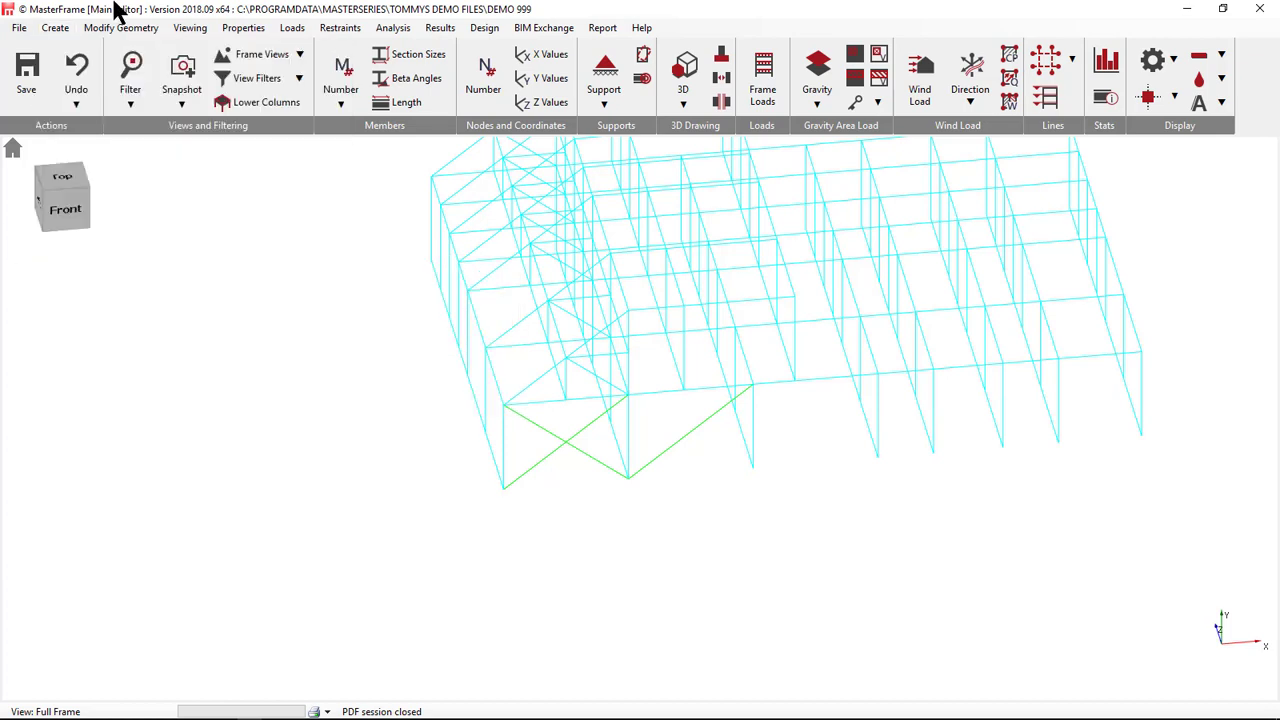
- End the MasterFrame session and open the MasterSeries Learning Centre video guides in the web browser
left_click(15, 28)
left_click(76, 231)
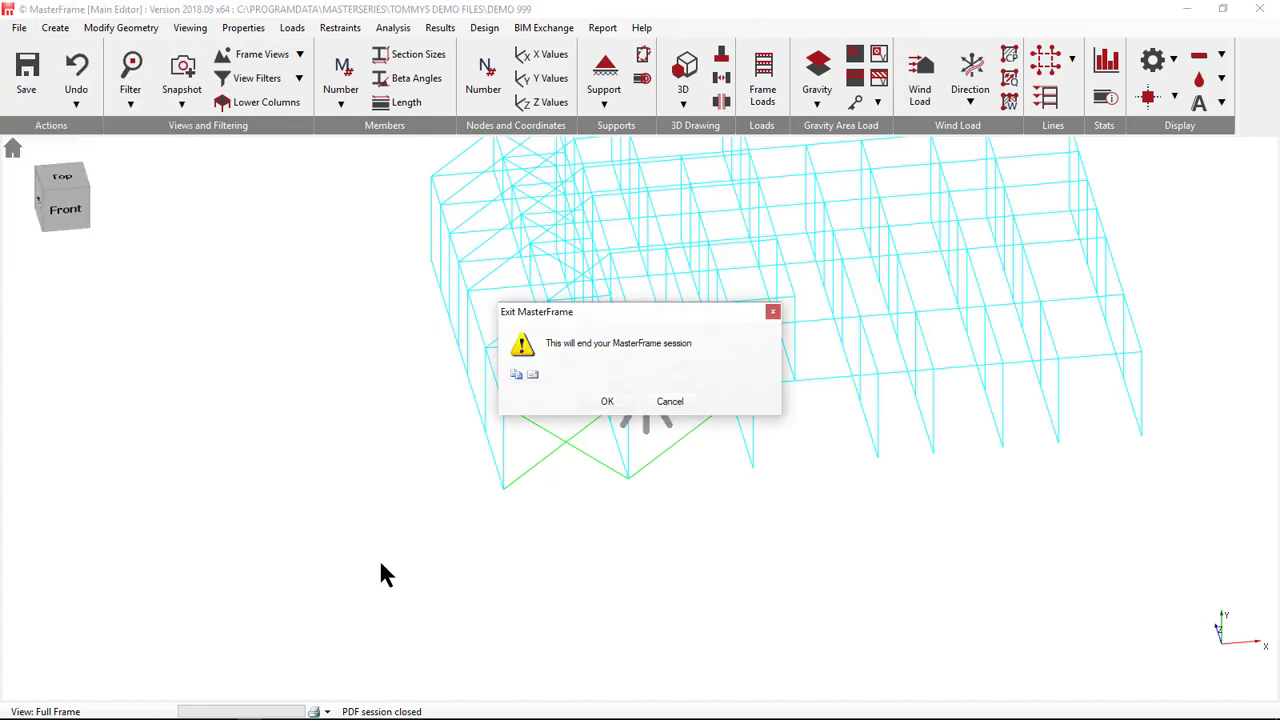
left_click(606, 404)
left_click(577, 402)
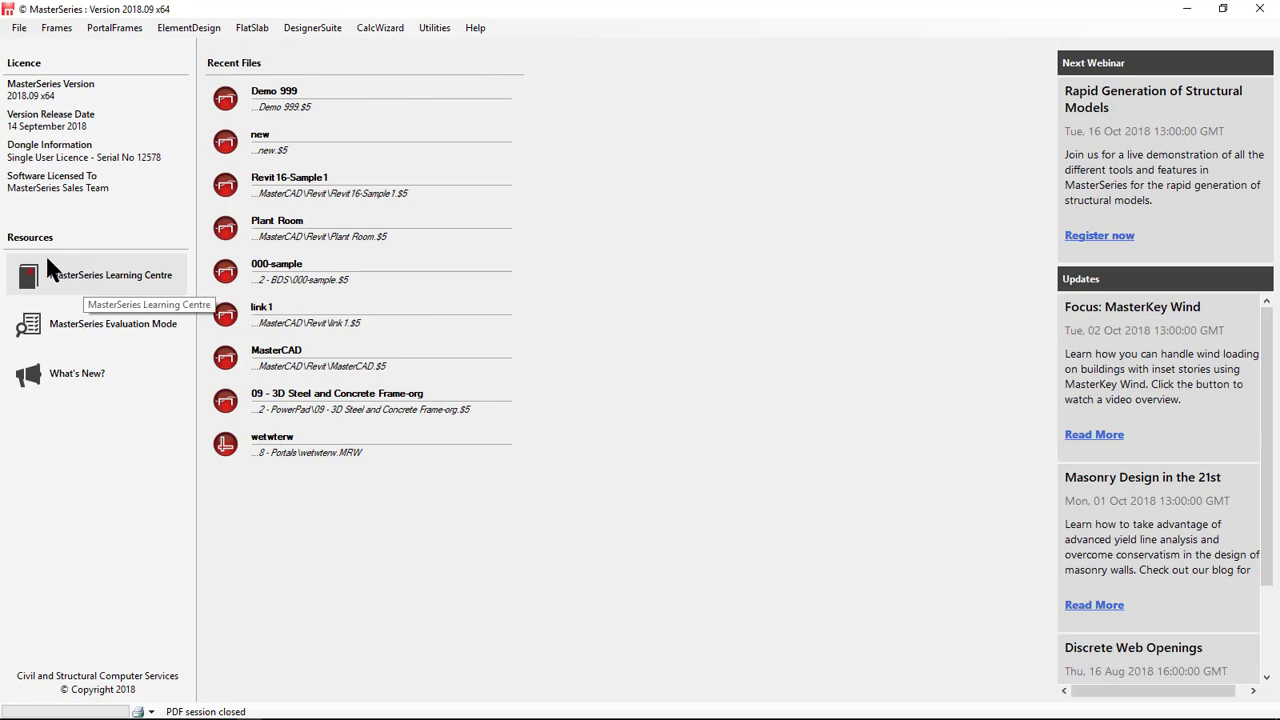
left_click(100, 278)
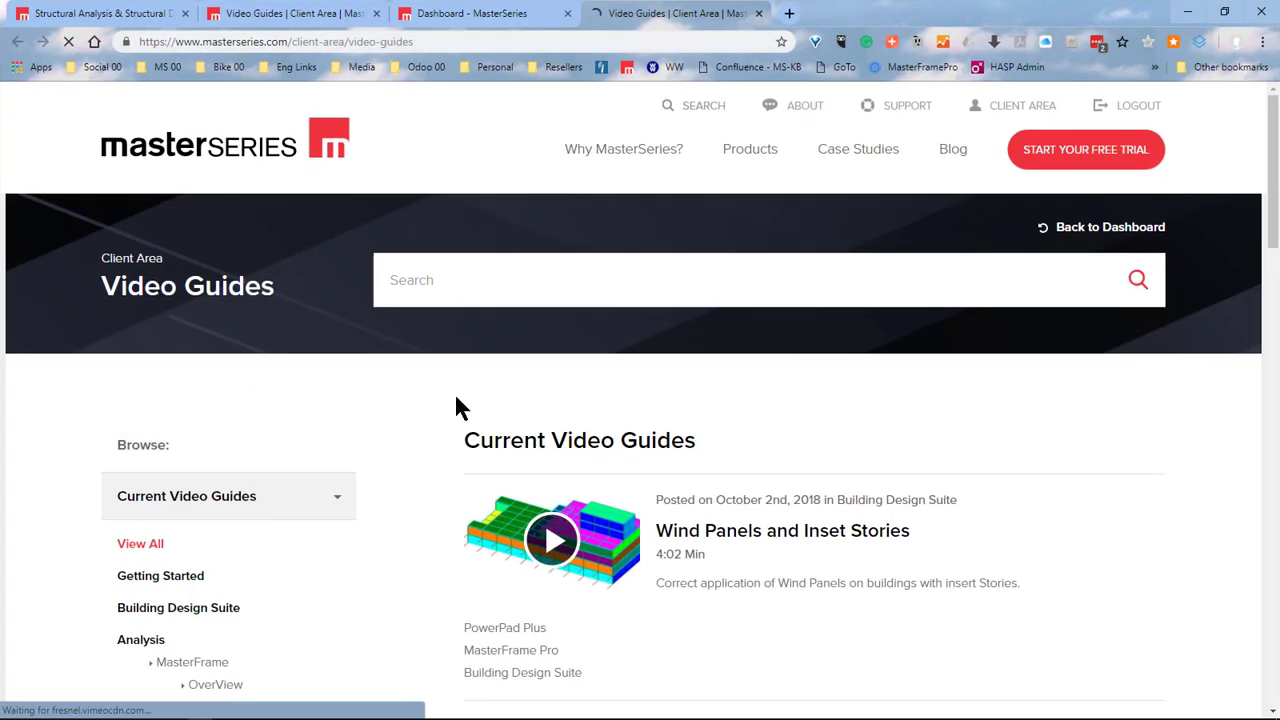
- Filter the current video guides to the Editing category under MasterFrame analysis
scroll(430, 398, "down", 6)
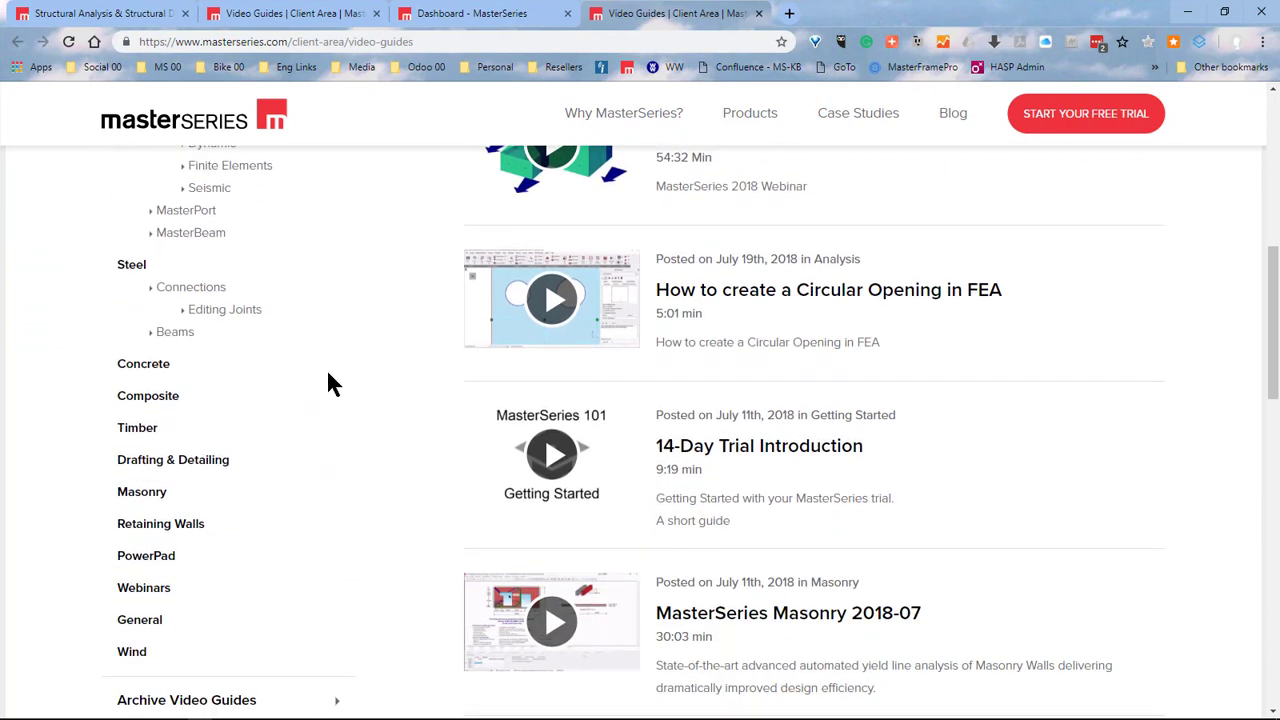
scroll(330, 382, "up", 4)
scroll(300, 381, "down", 3)
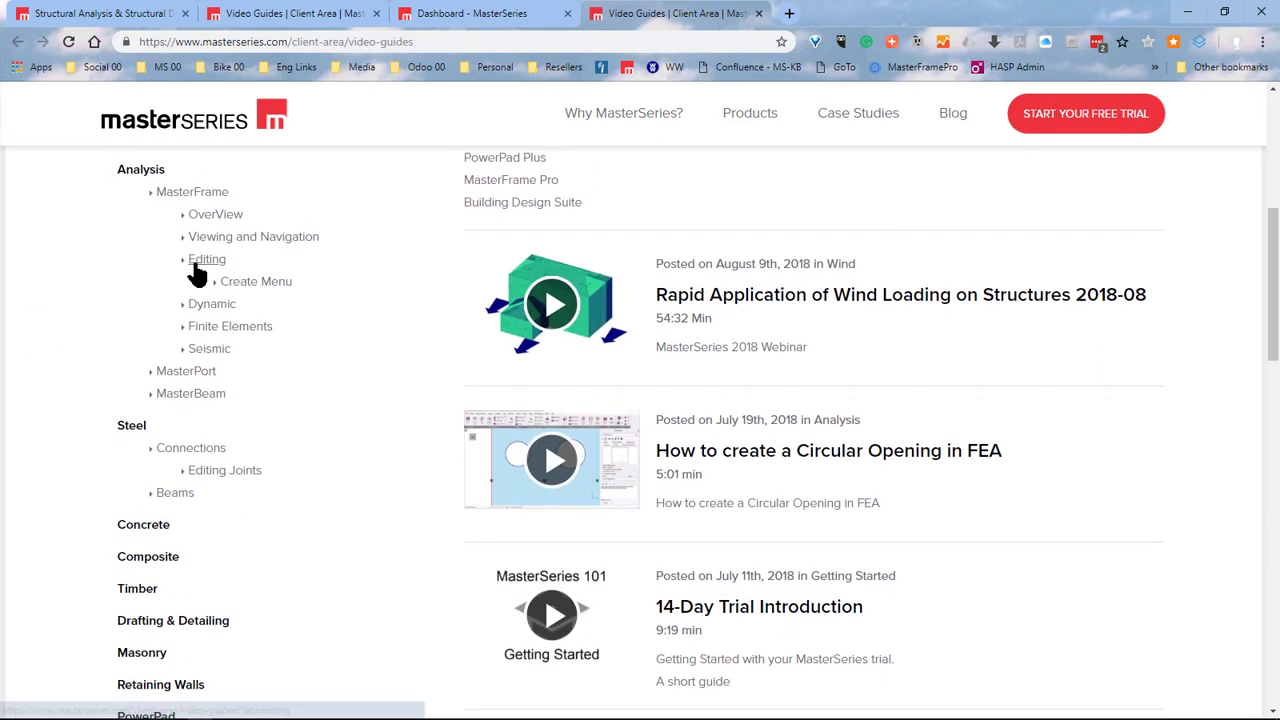
left_click(205, 262)
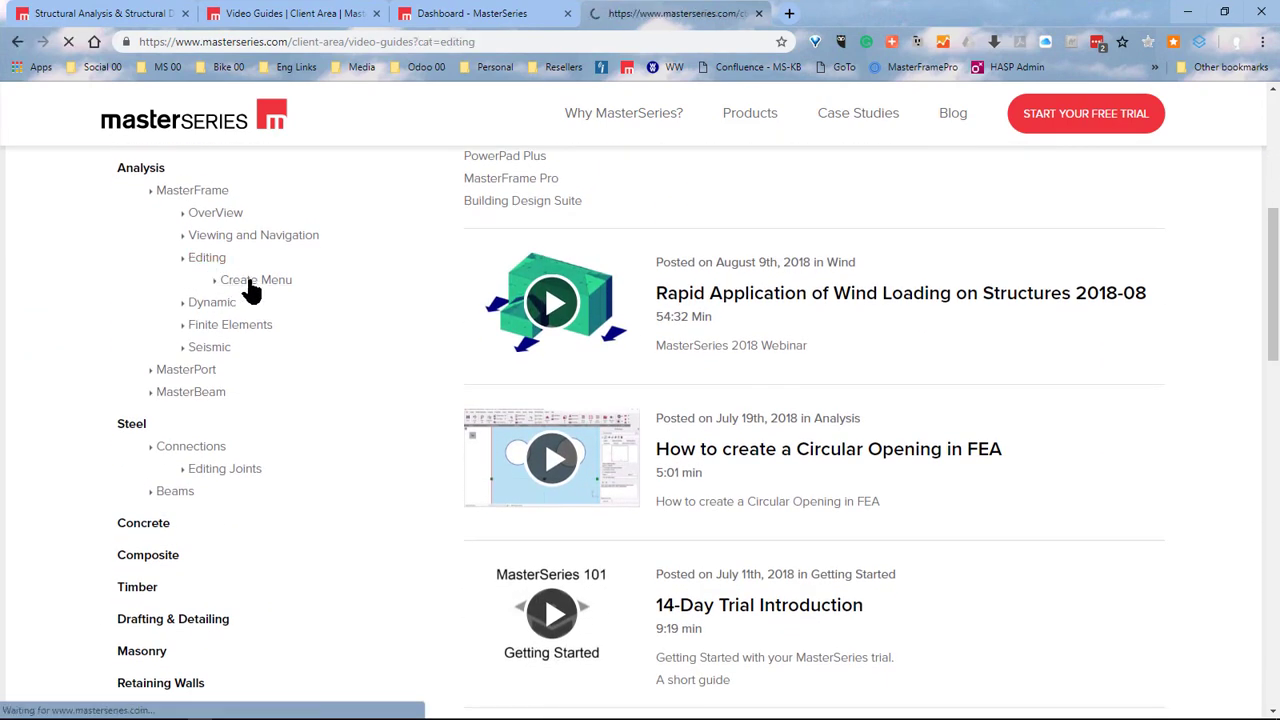
- Look through the MasterFrame video guides in the Editing category, including the second page
scroll(440, 450, "down", 3)
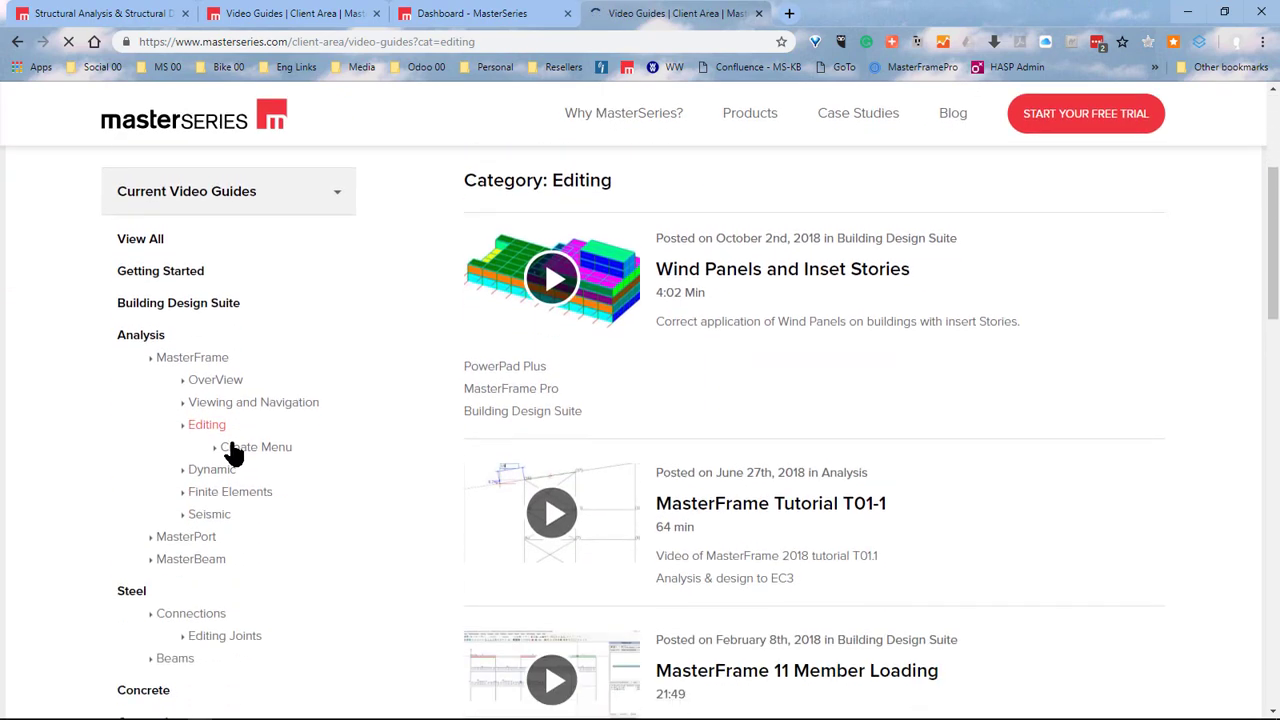
scroll(814, 430, "down", 3)
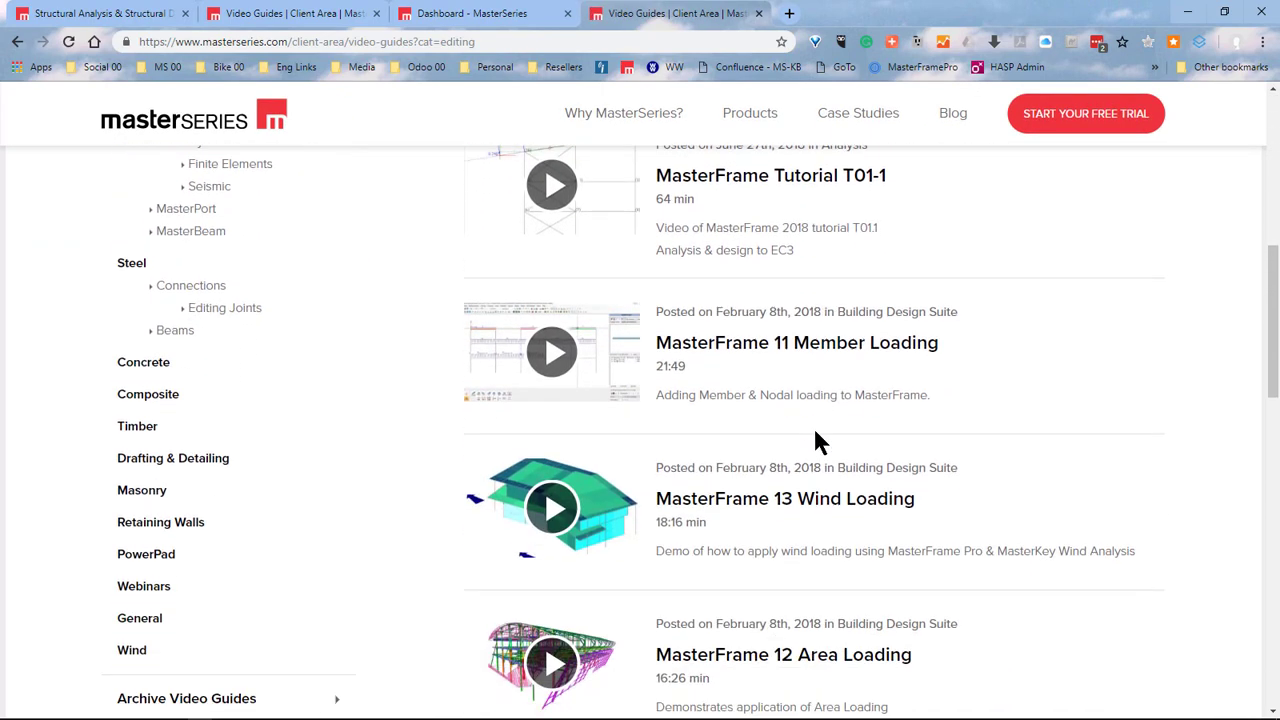
scroll(815, 440, "down", 3)
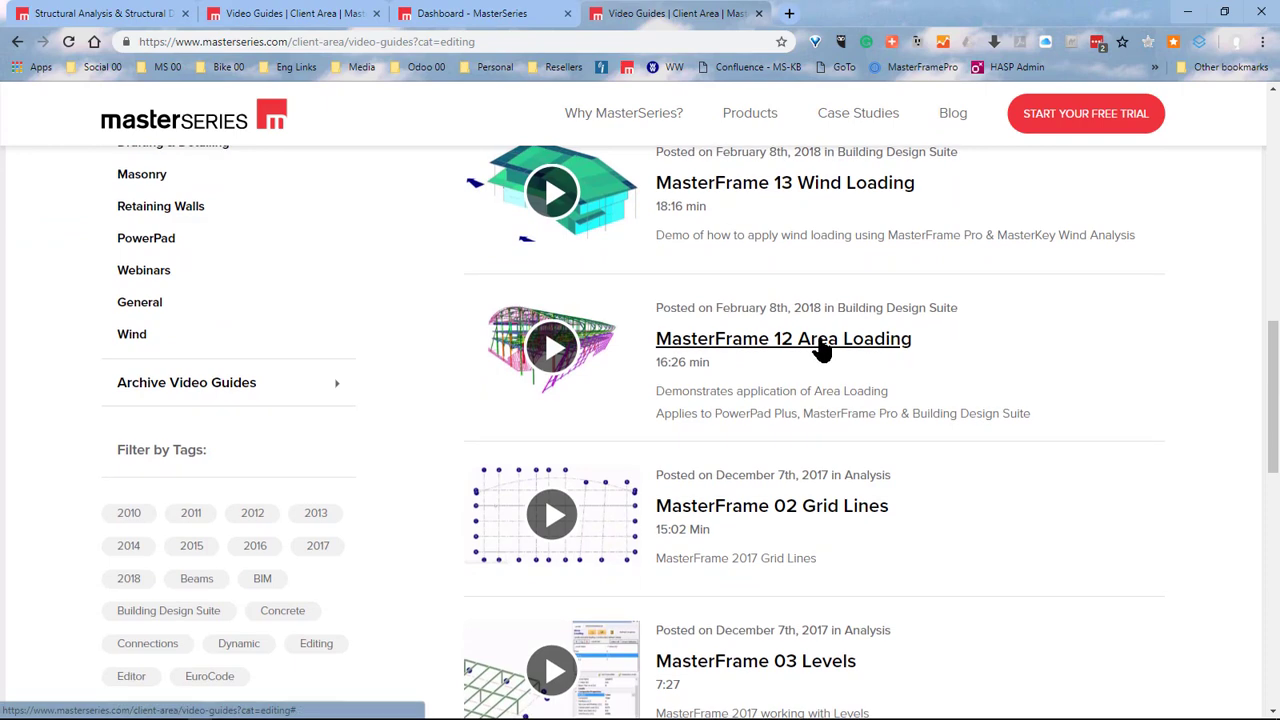
scroll(749, 590, "down", 4)
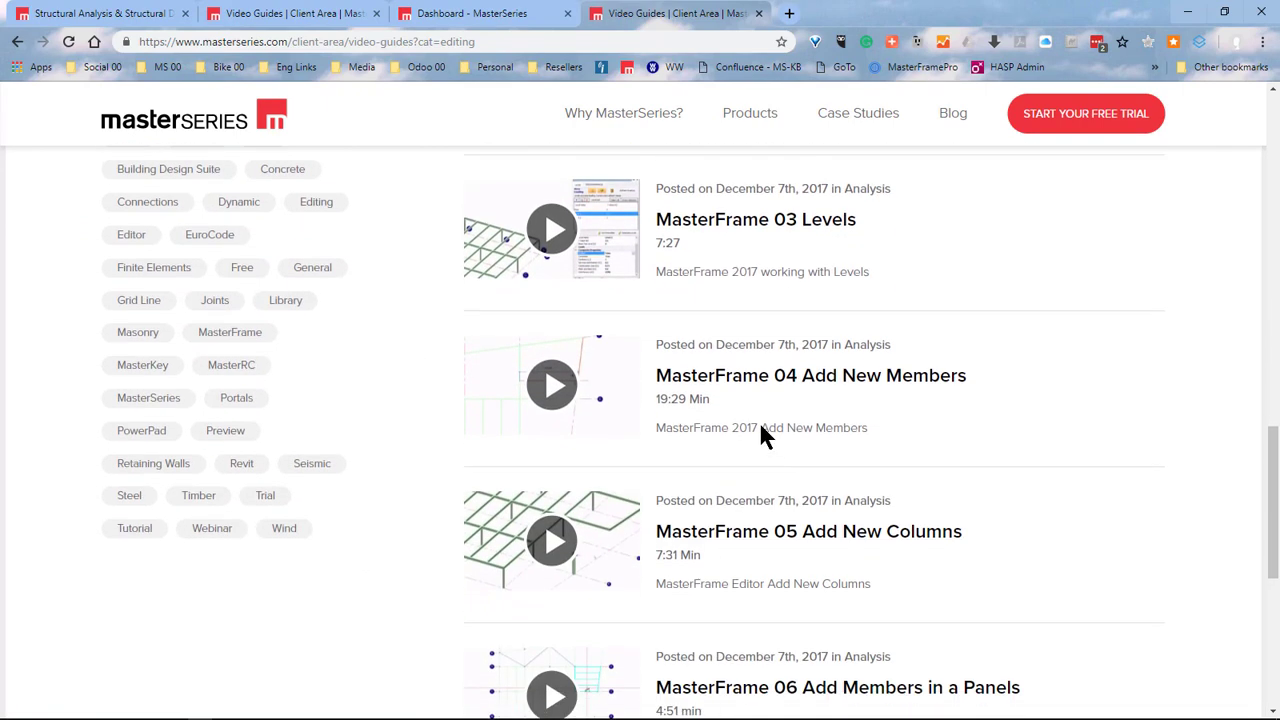
scroll(794, 530, "down", 1)
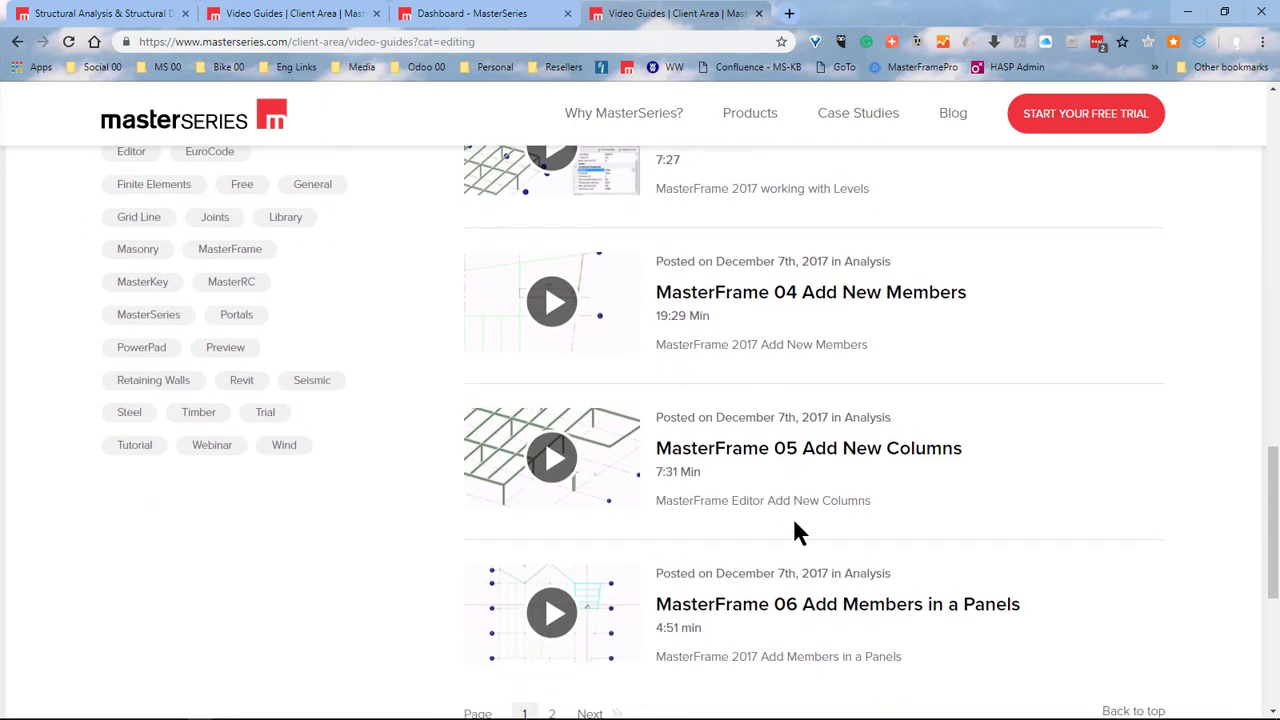
scroll(790, 545, "down", 1)
scroll(545, 610, "down", 1)
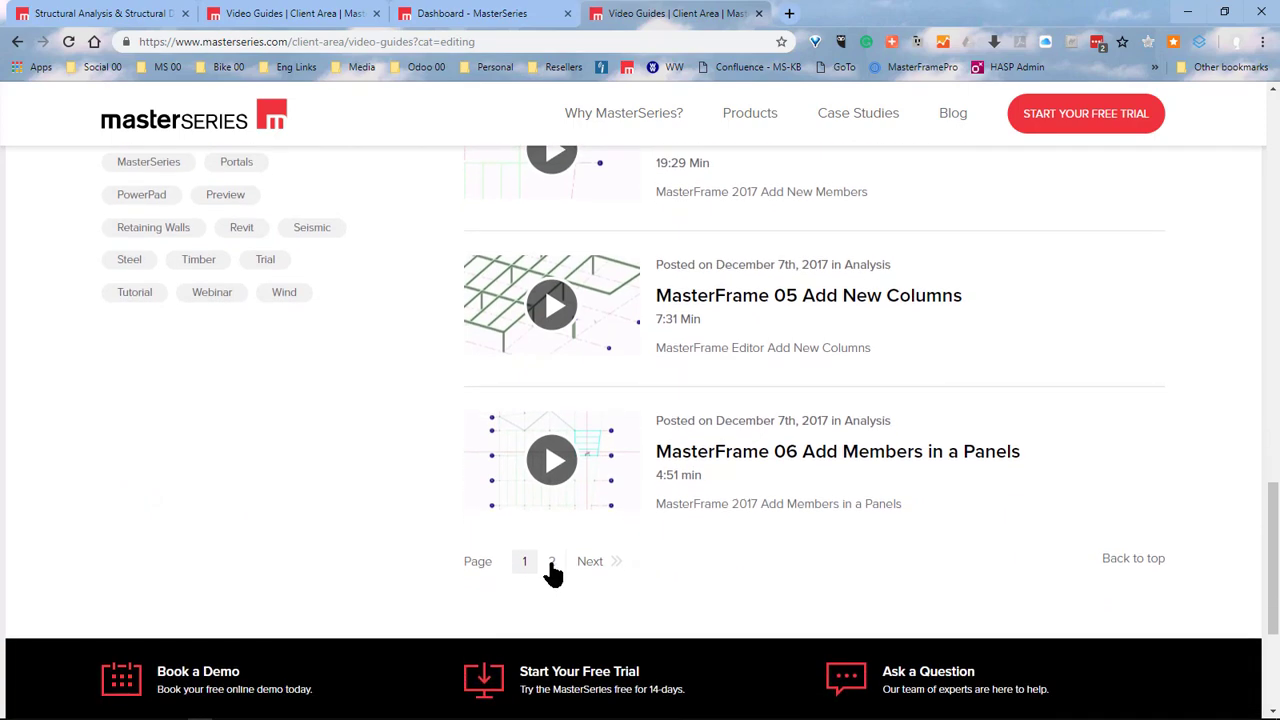
scroll(556, 578, "down", 1)
left_click(555, 482)
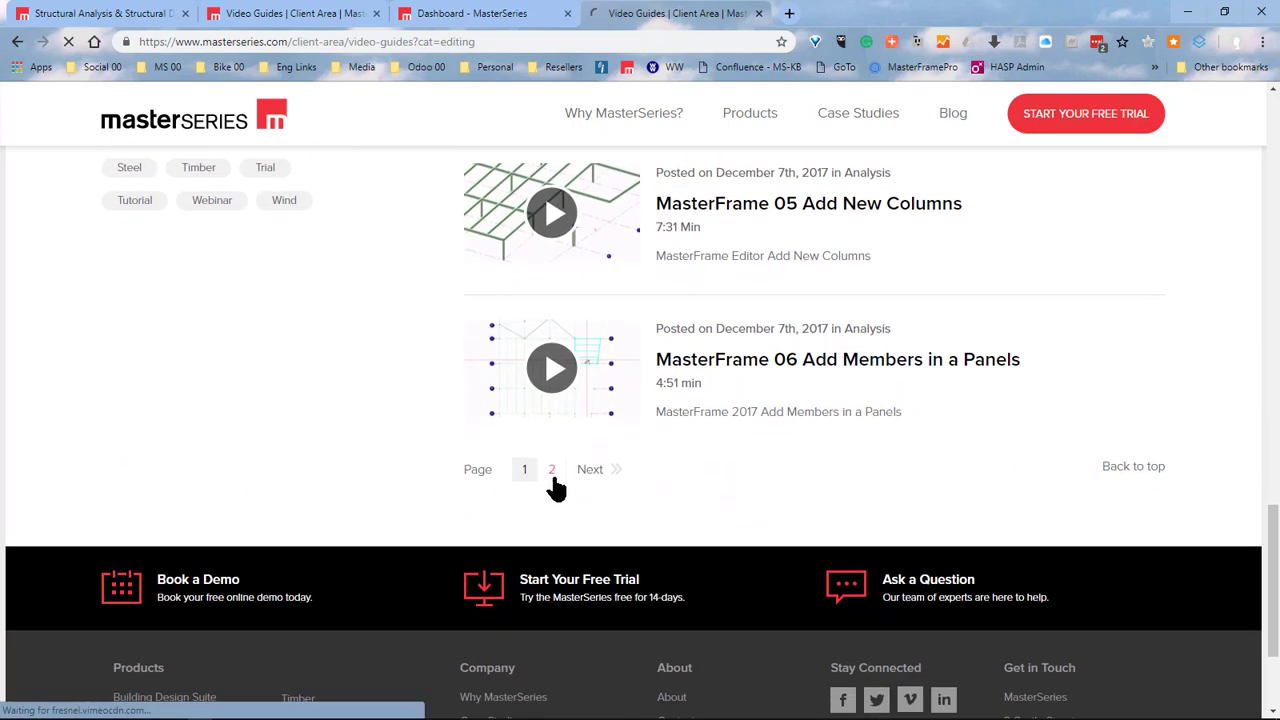
scroll(775, 495, "down", 4)
scroll(750, 470, "up", 5)
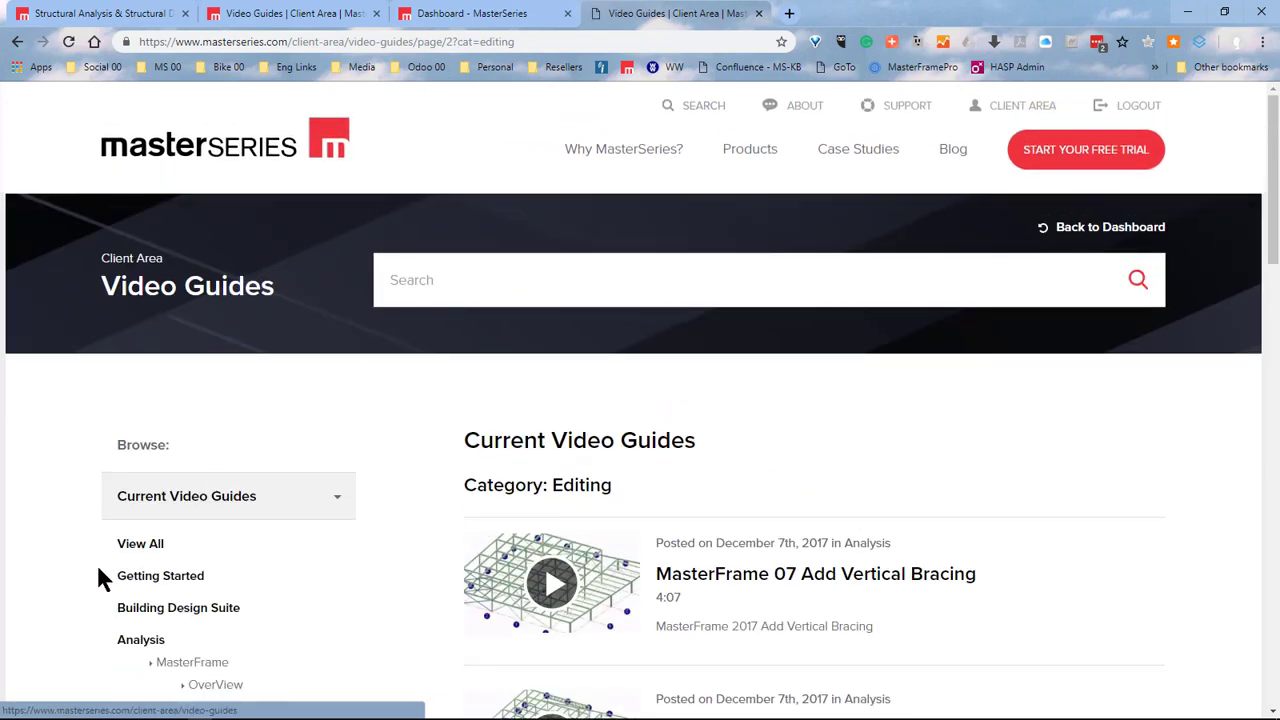
- Return to all current video guides, search them for "brace", and clear the search term
left_click(138, 546)
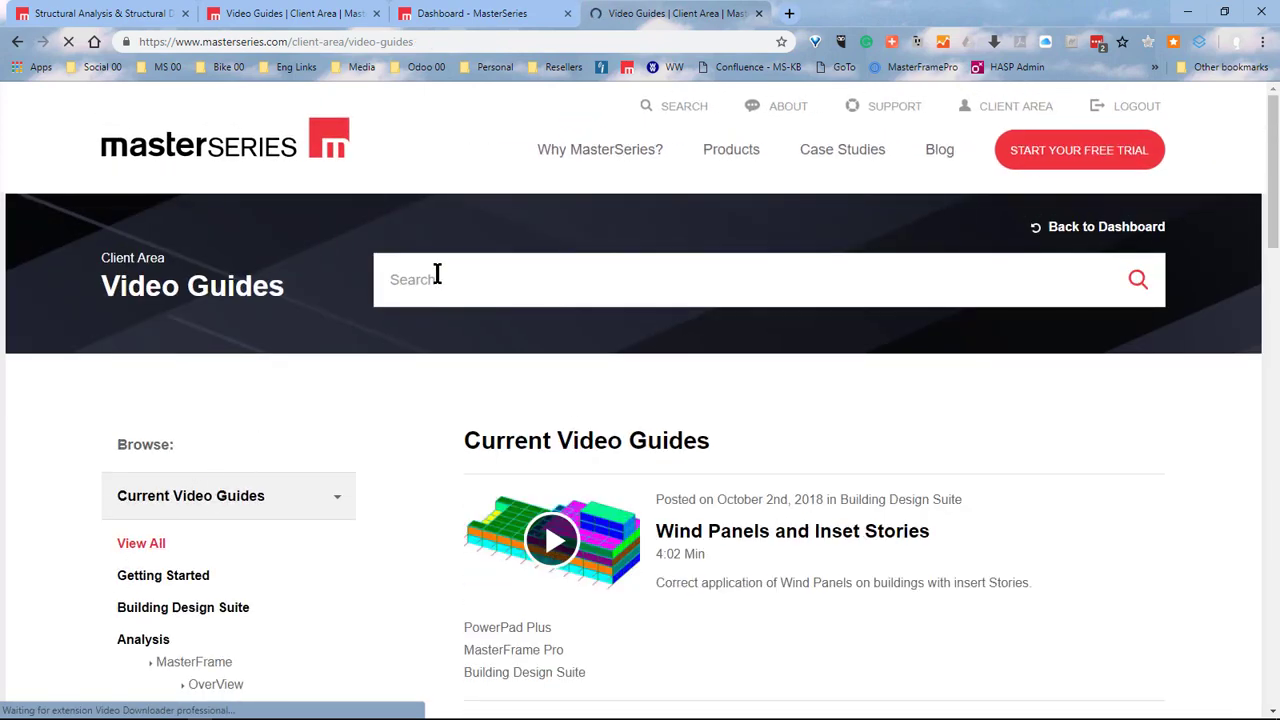
left_click(439, 277)
type("brace")
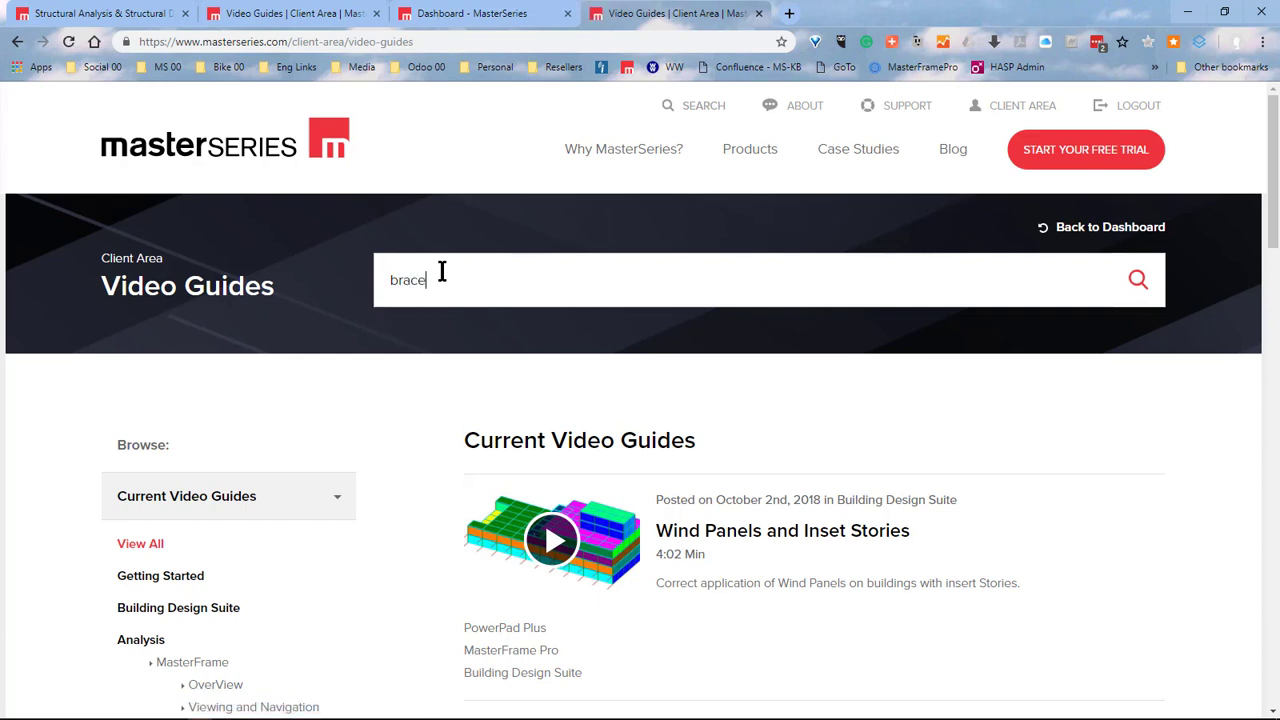
key("Return")
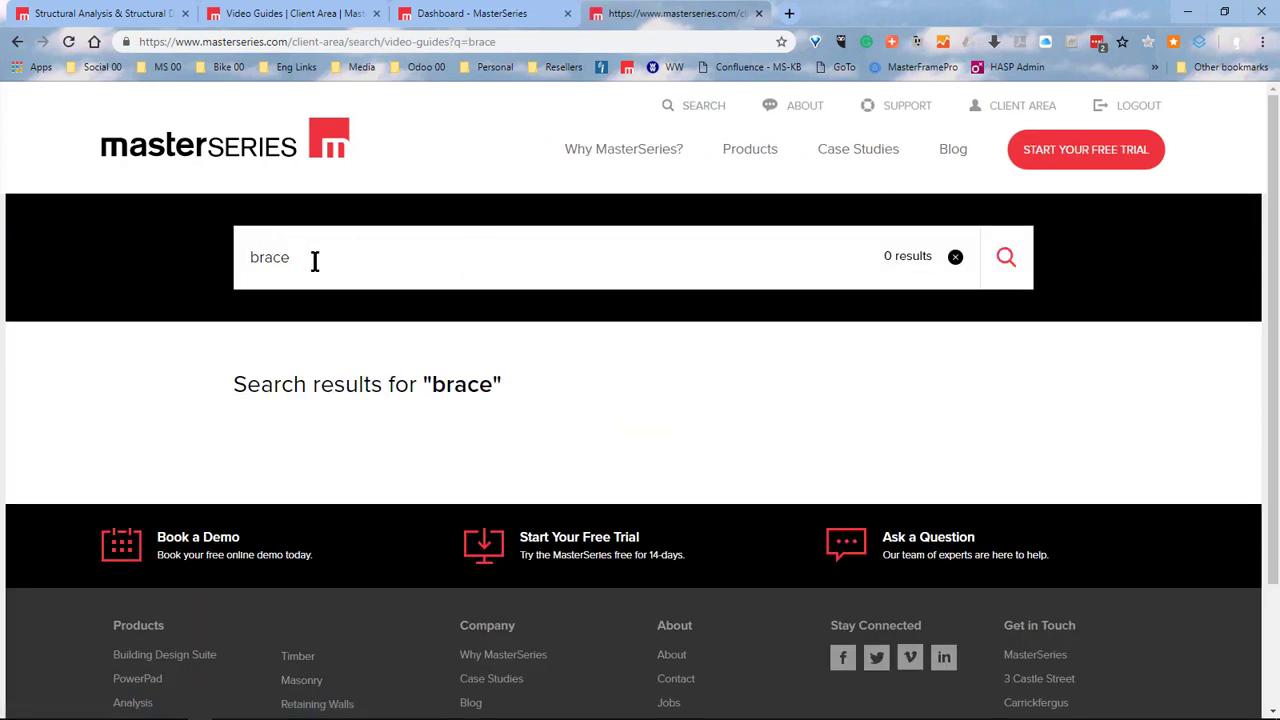
left_click(955, 258)
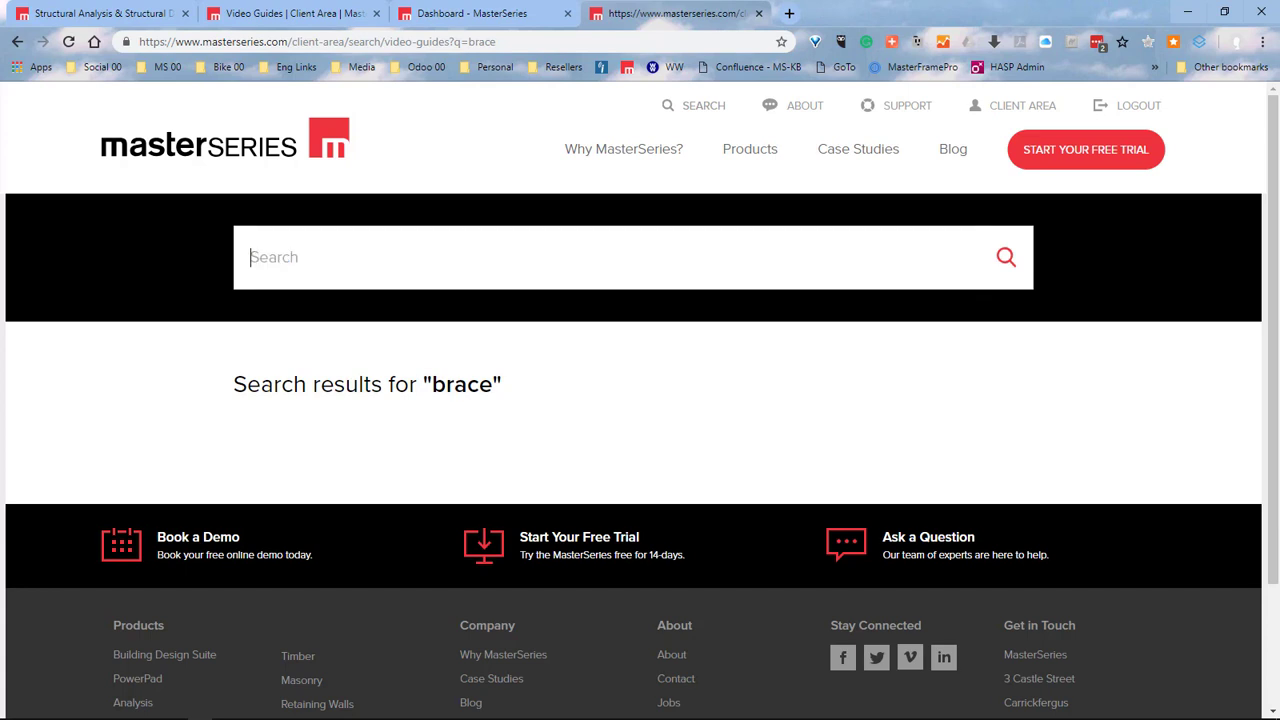
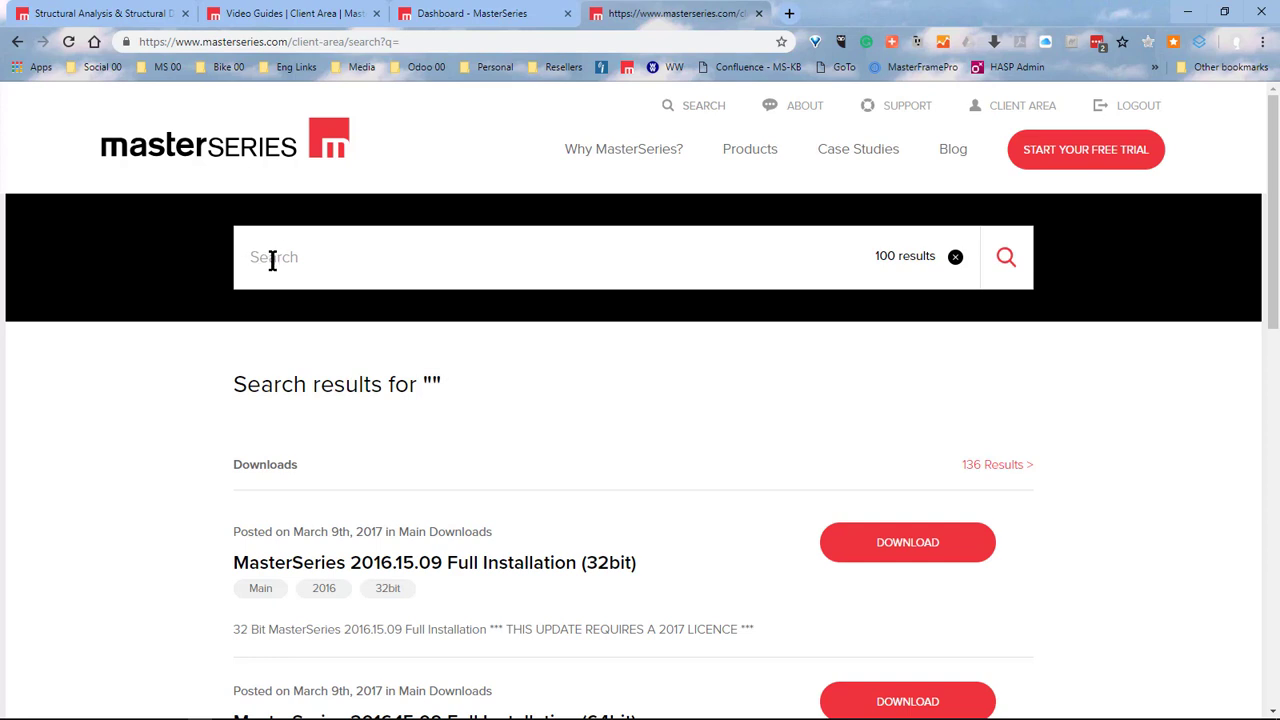
- Return from the search results to the current video guides and look through the guide list and its categories
left_click(270, 262)
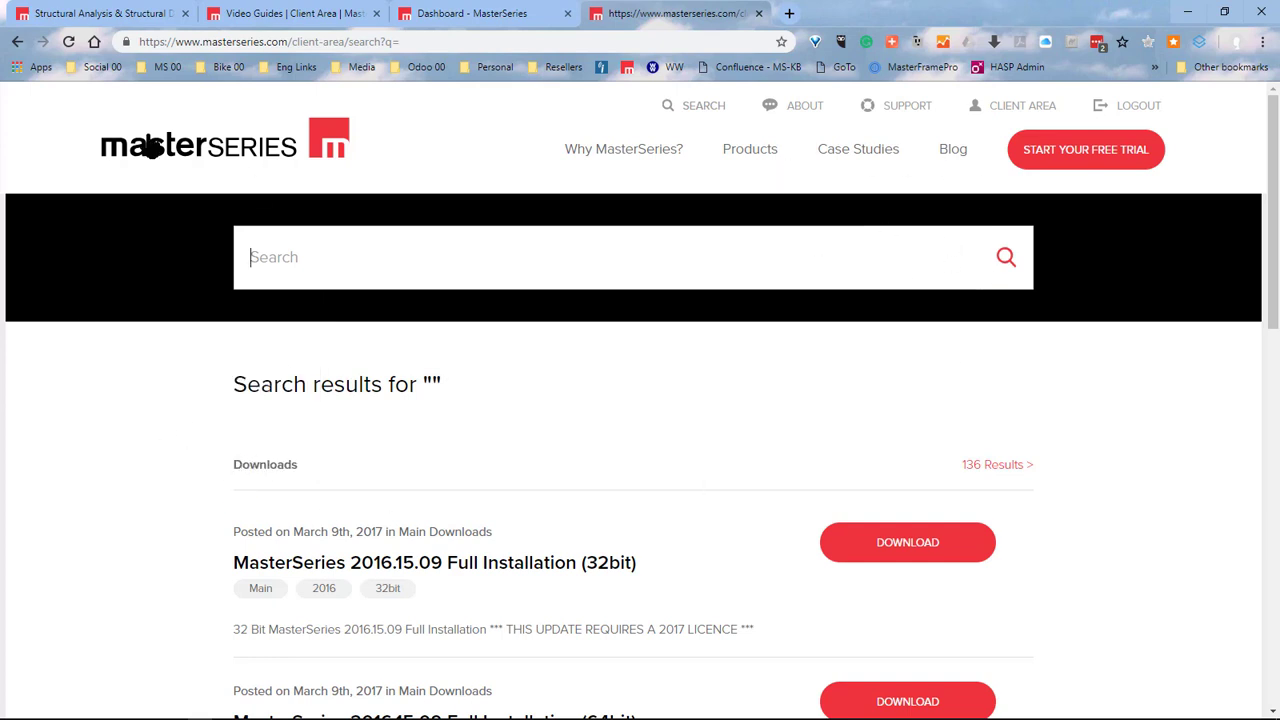
left_click(18, 43)
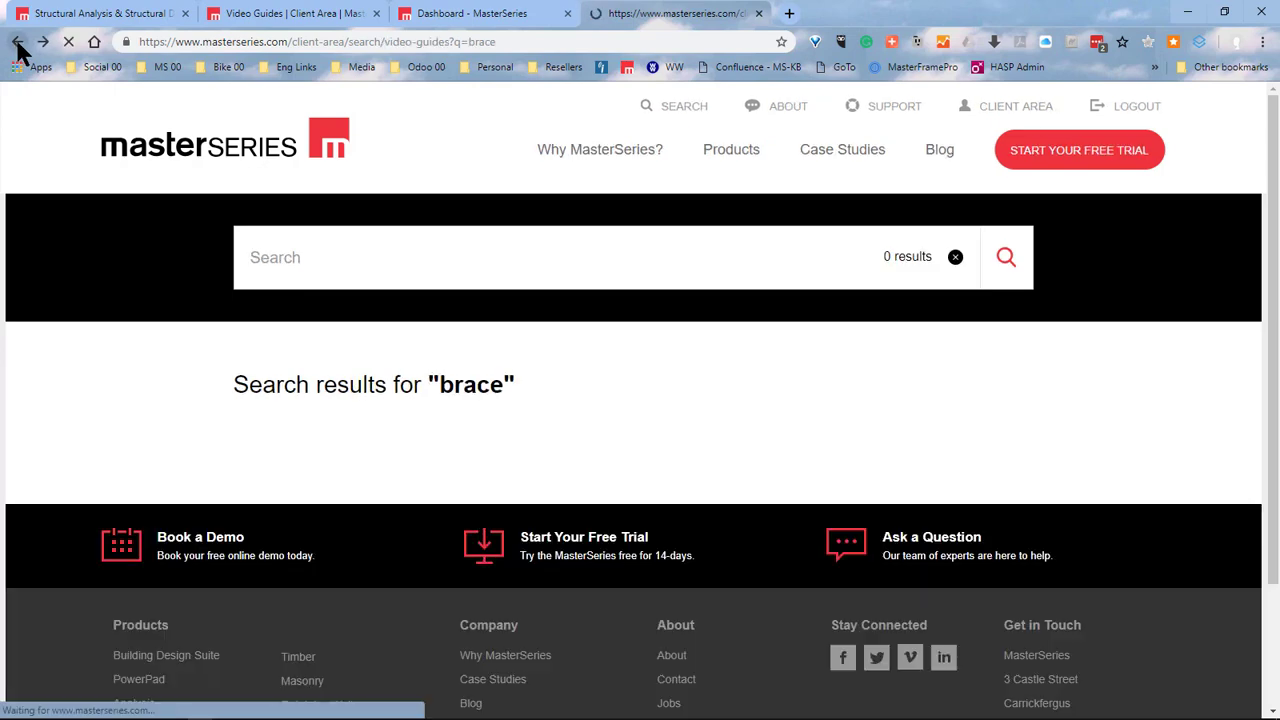
left_click(17, 47)
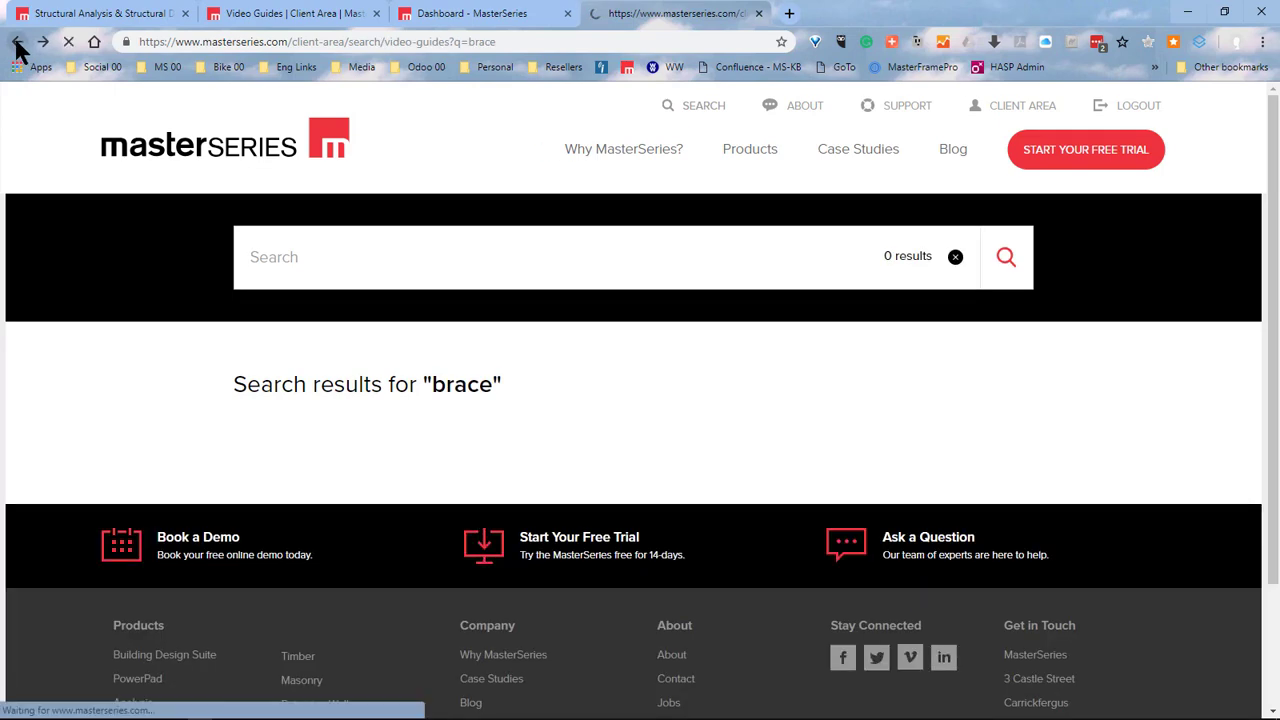
scroll(597, 428, "down", 7)
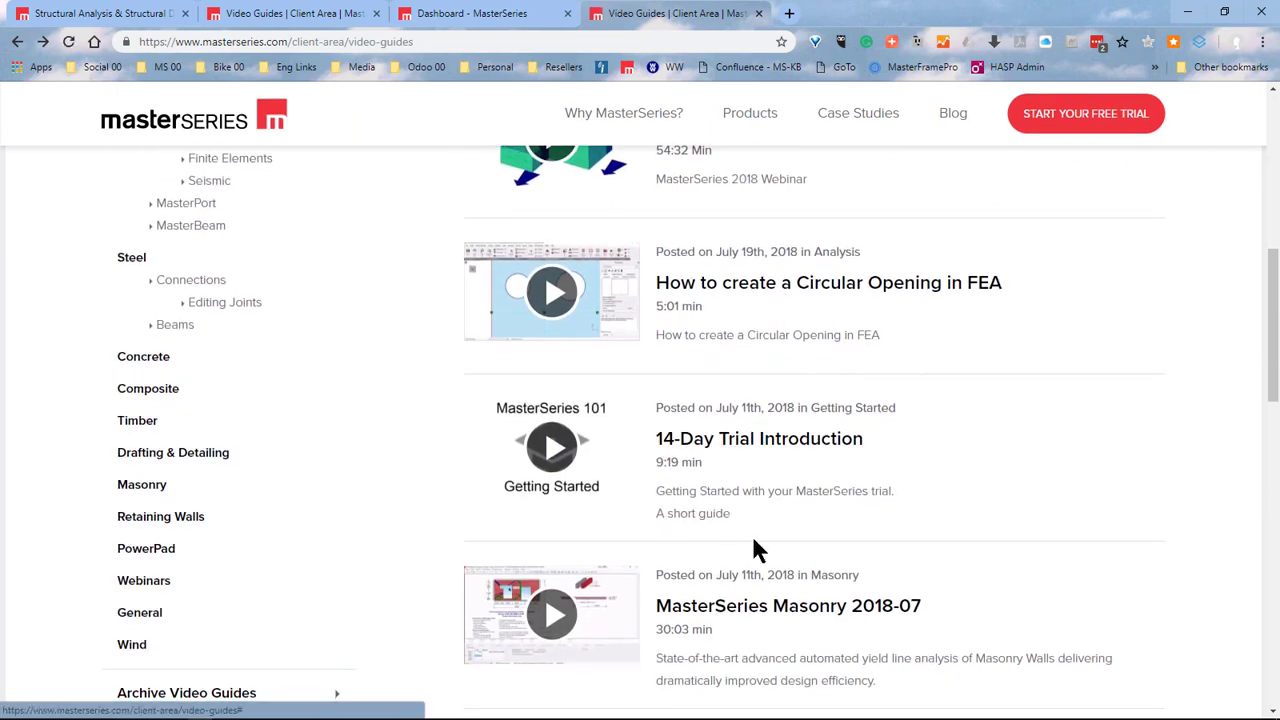
scroll(786, 566, "down", 5)
scroll(786, 566, "up", 2)
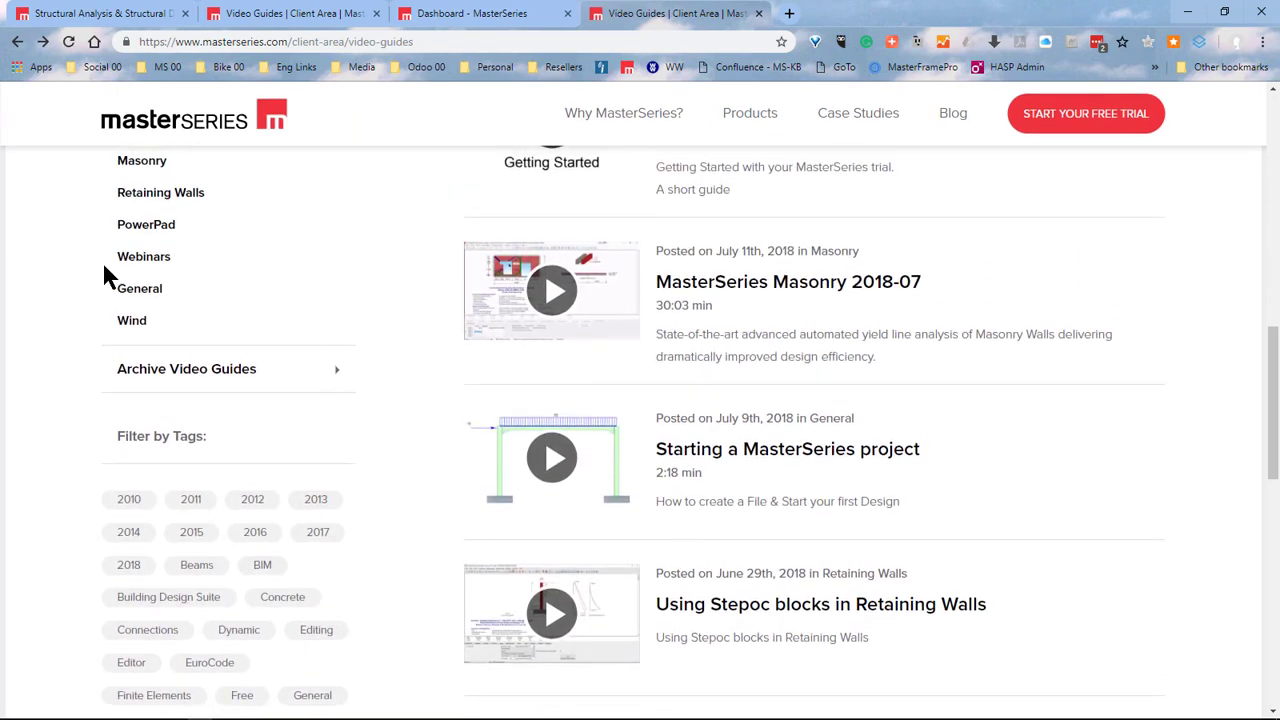
scroll(210, 230, "up", 3)
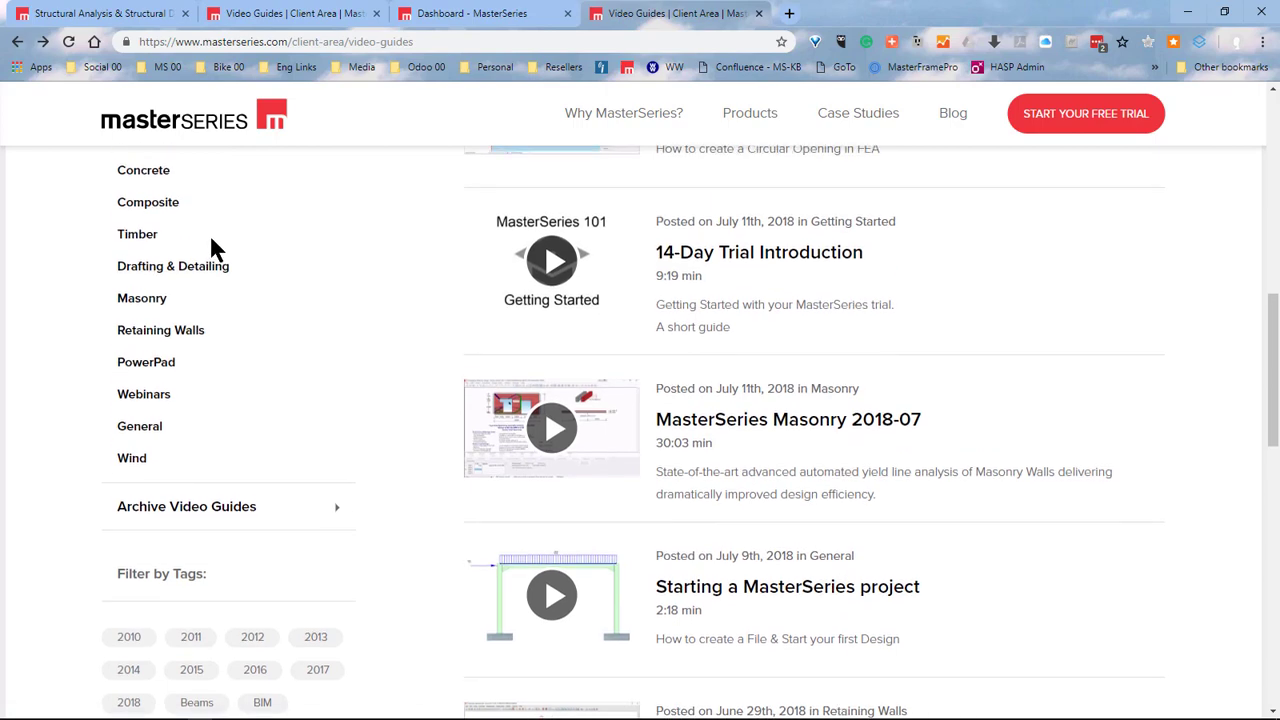
scroll(312, 310, "up", 3)
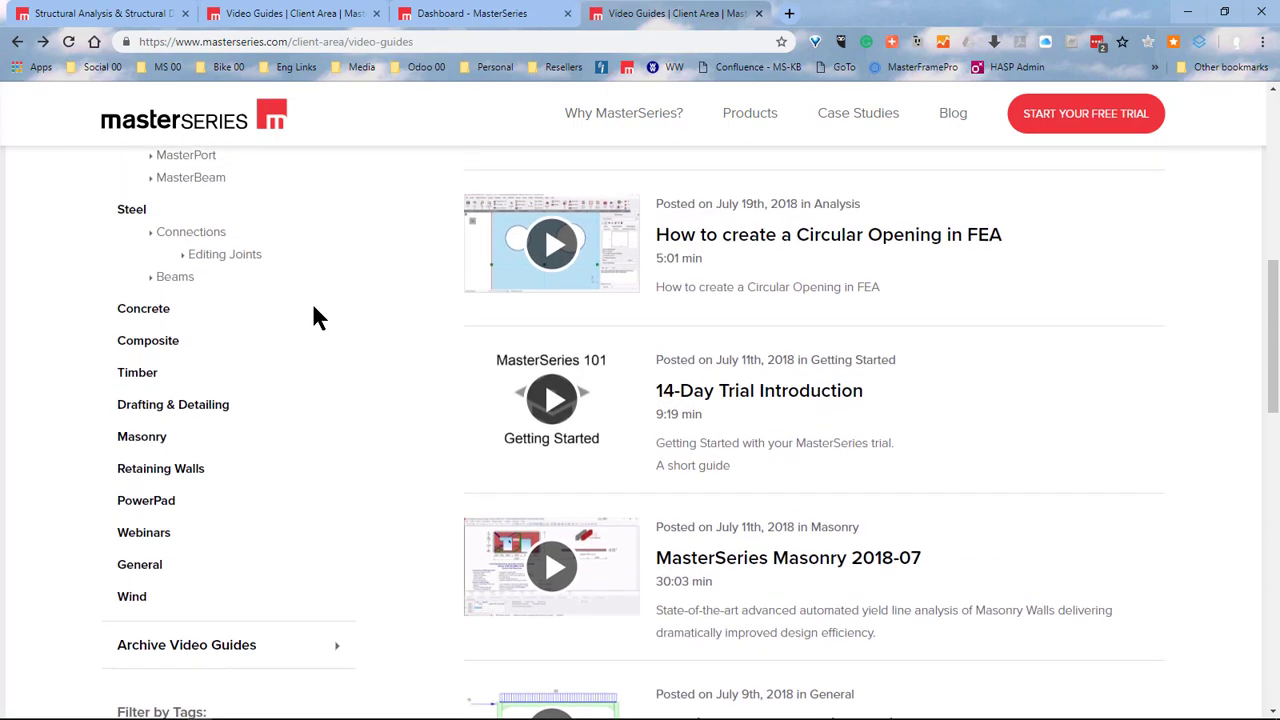
scroll(190, 232, "up", 3)
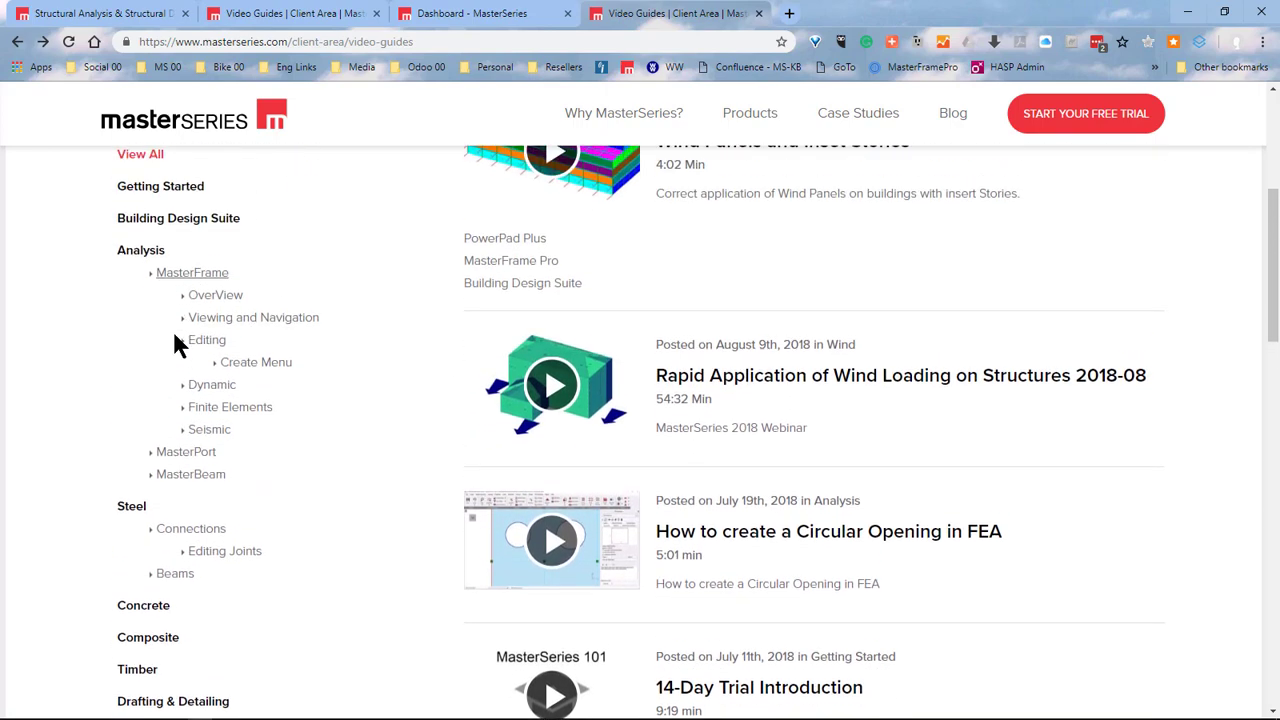
- Filter the current video guides to the Editing category under MasterFrame and look through both pages of guides
scroll(203, 235, "down", 1)
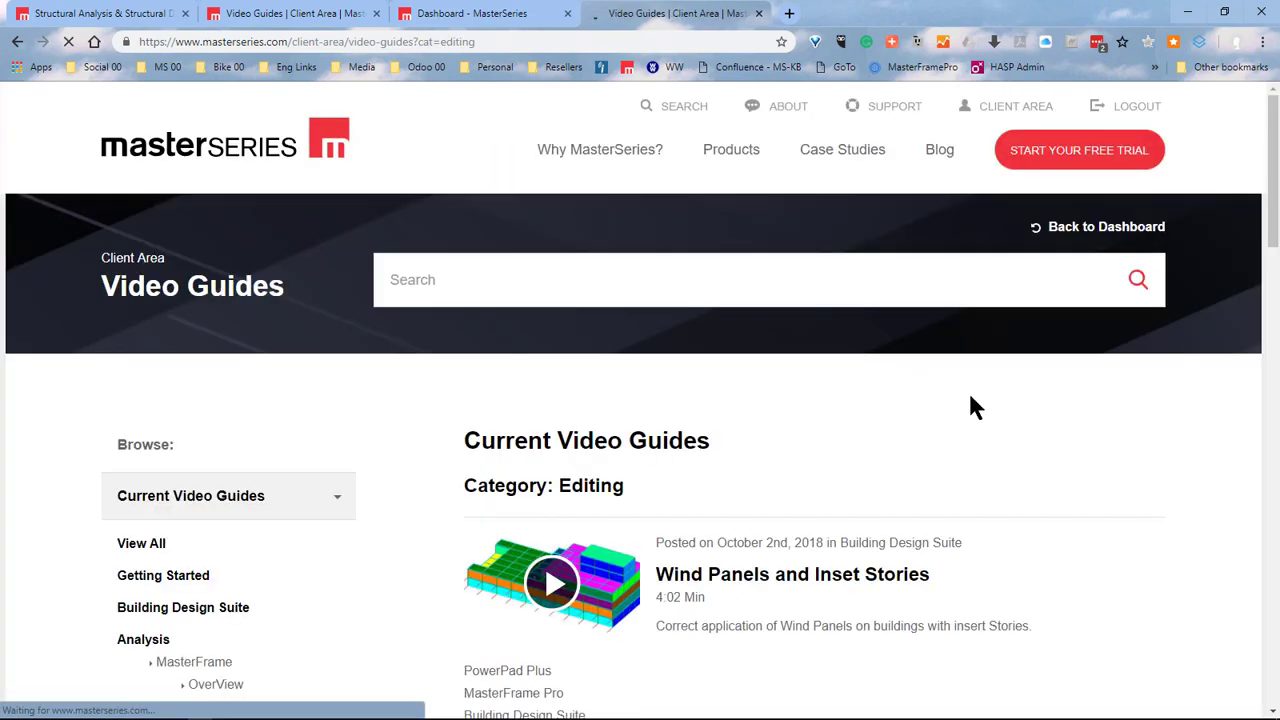
scroll(861, 416, "down", 5)
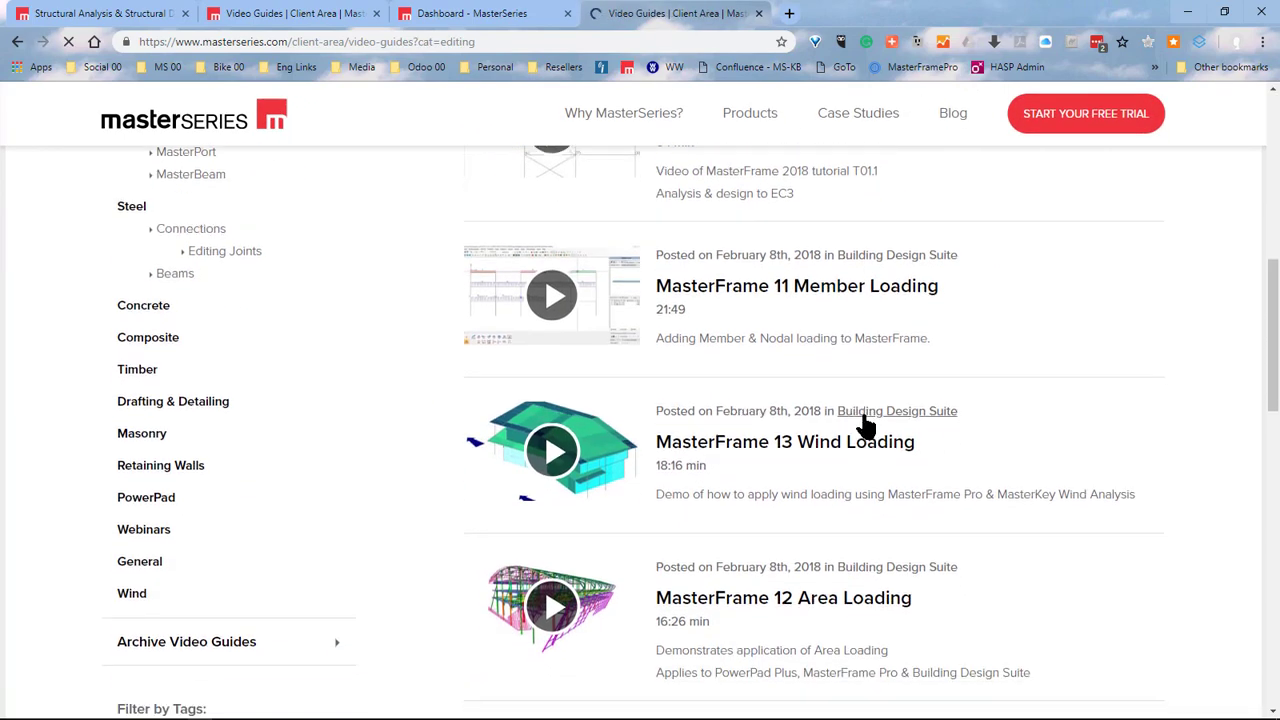
scroll(866, 422, "down", 8)
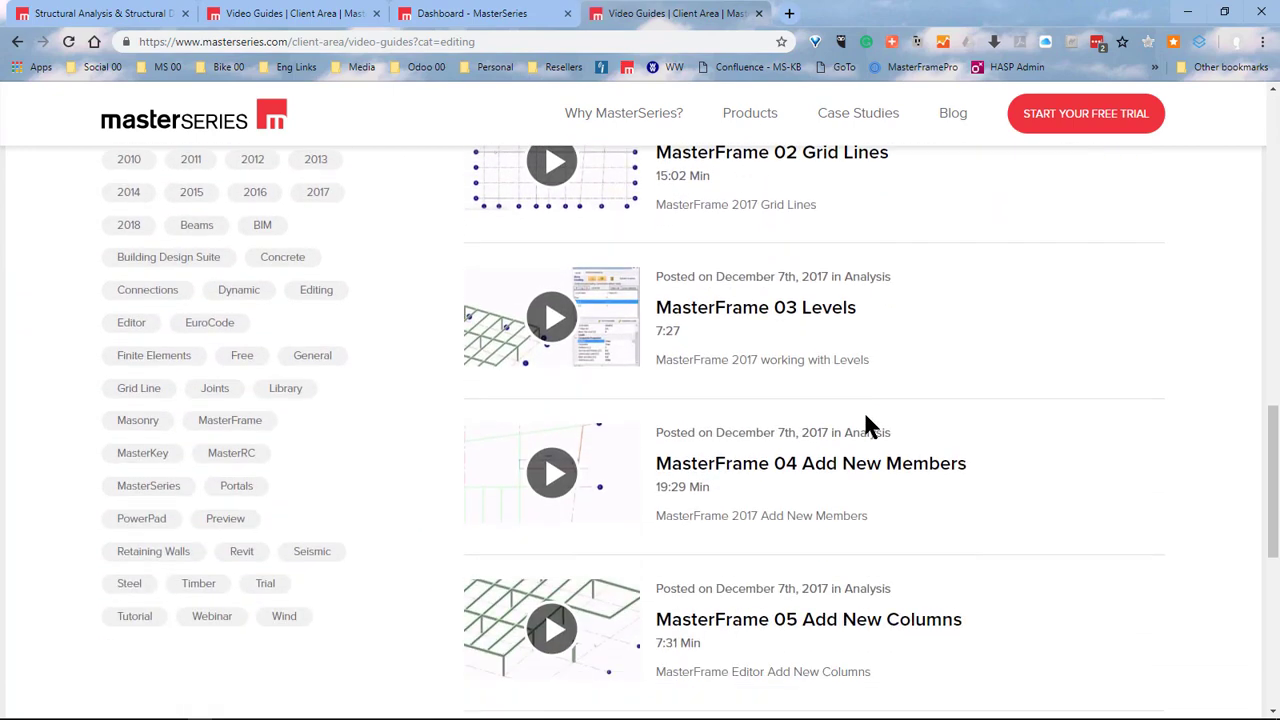
scroll(866, 422, "down", 2)
scroll(866, 423, "up", 3)
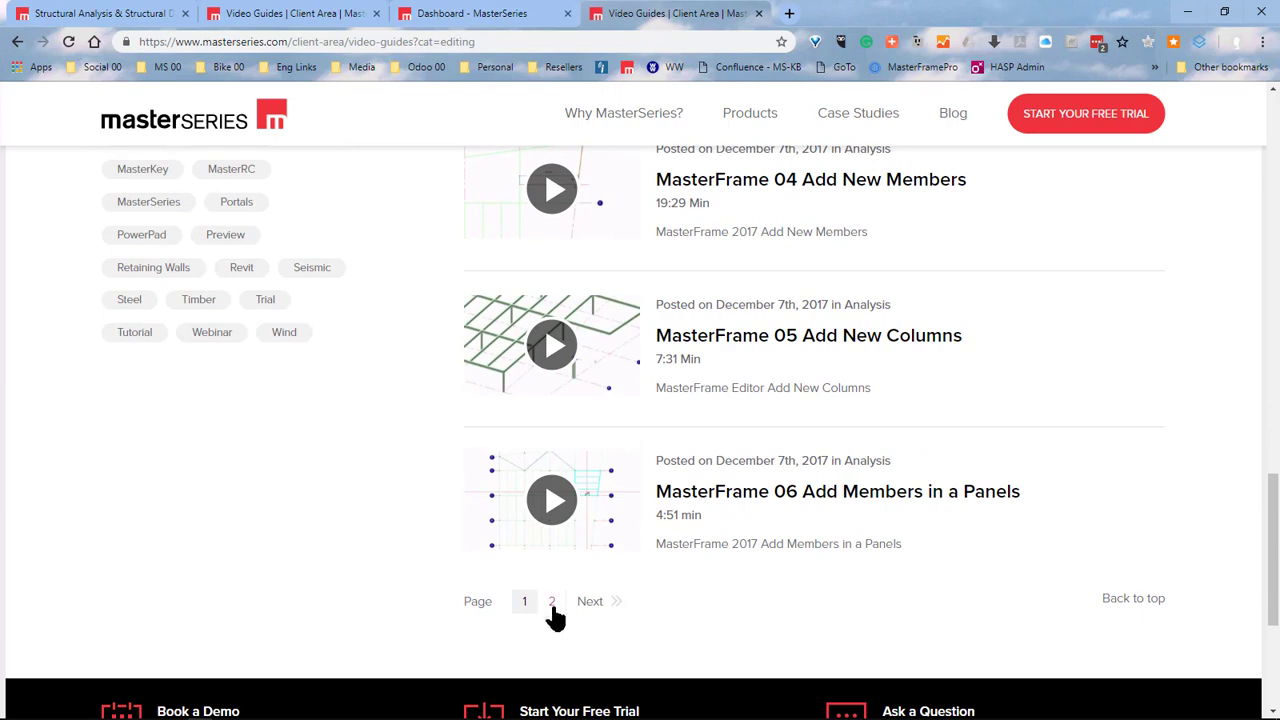
left_click(551, 611)
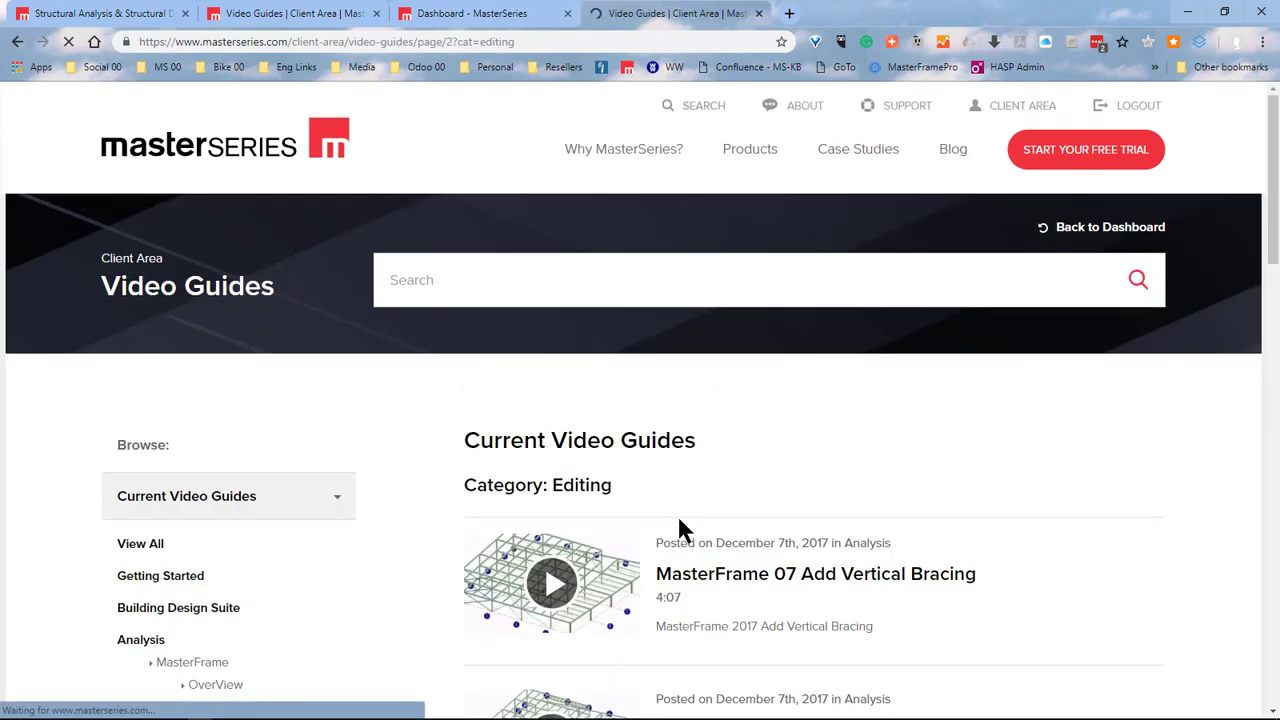
scroll(777, 527, "down", 3)
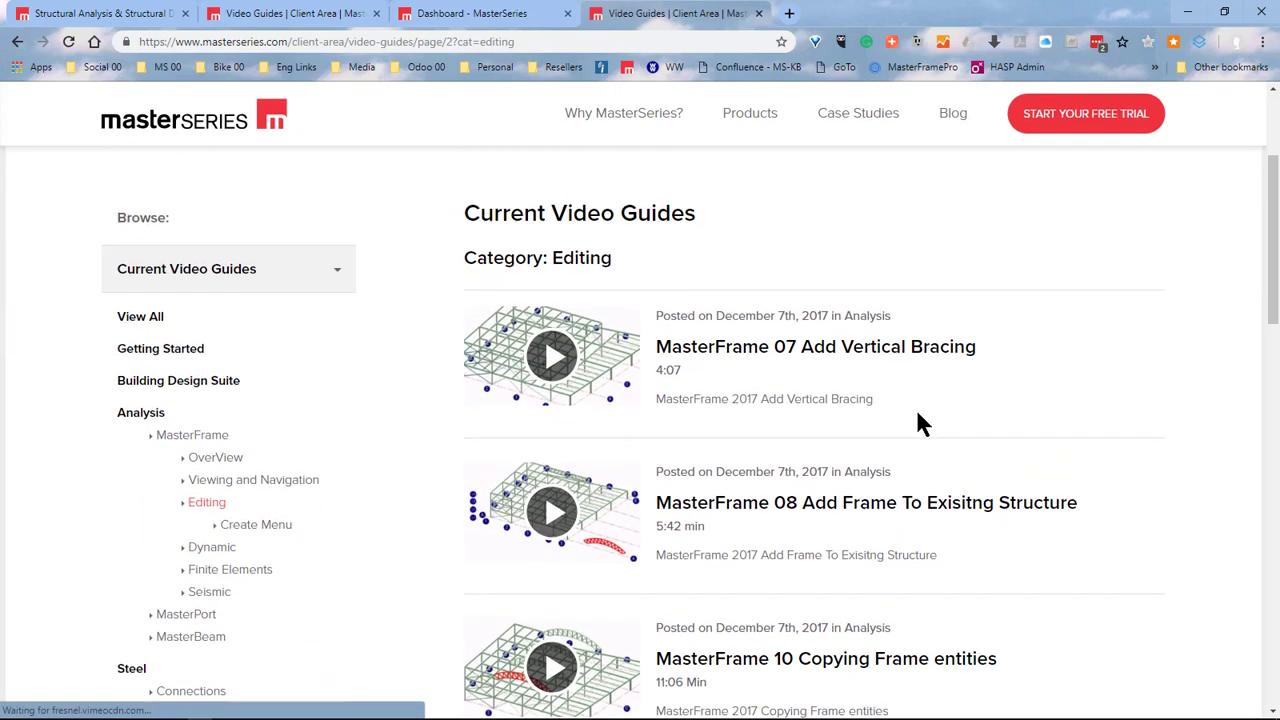
scroll(915, 407, "up", 3)
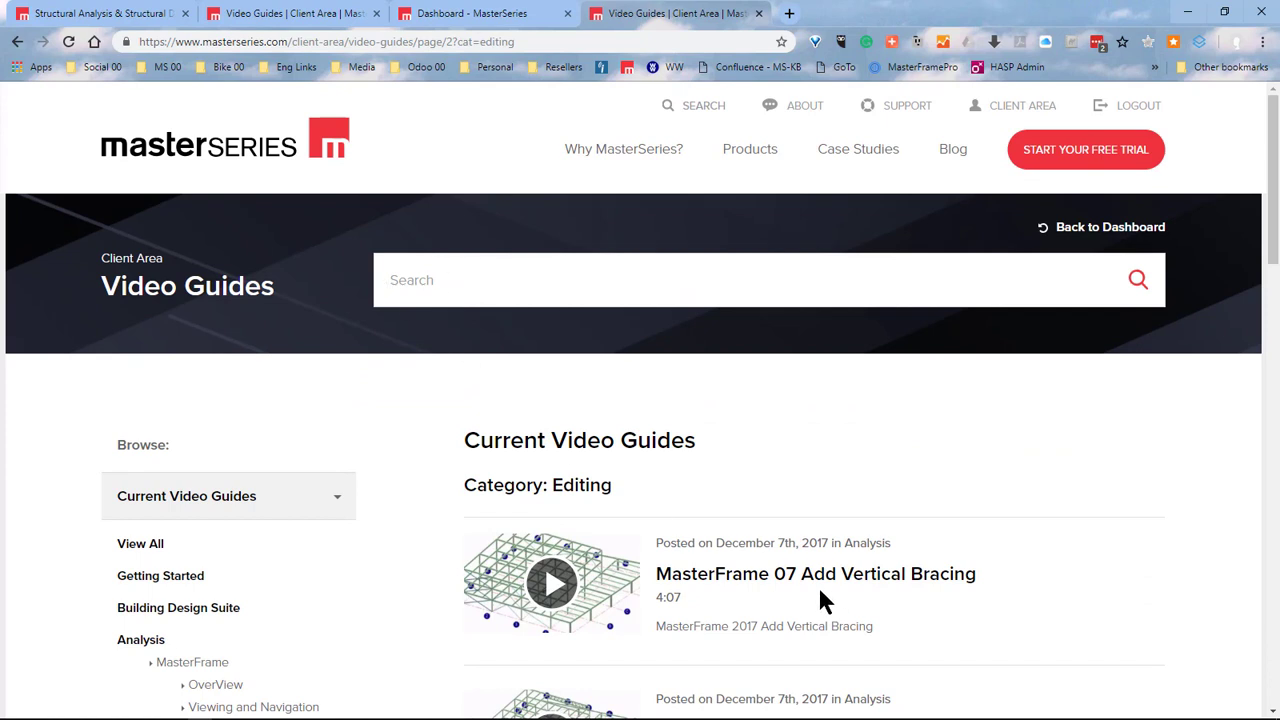
- Show all current video guides again, search them for "Bracing", and clear the search term
left_click(130, 546)
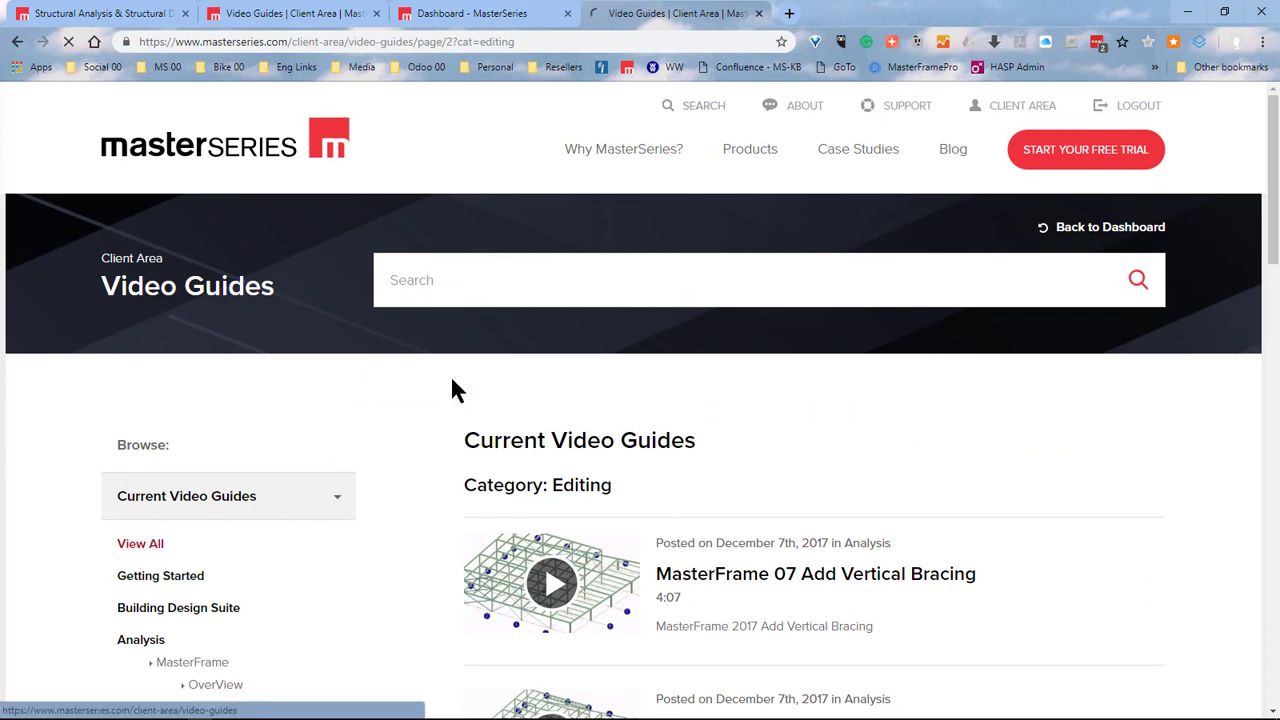
left_click(475, 288)
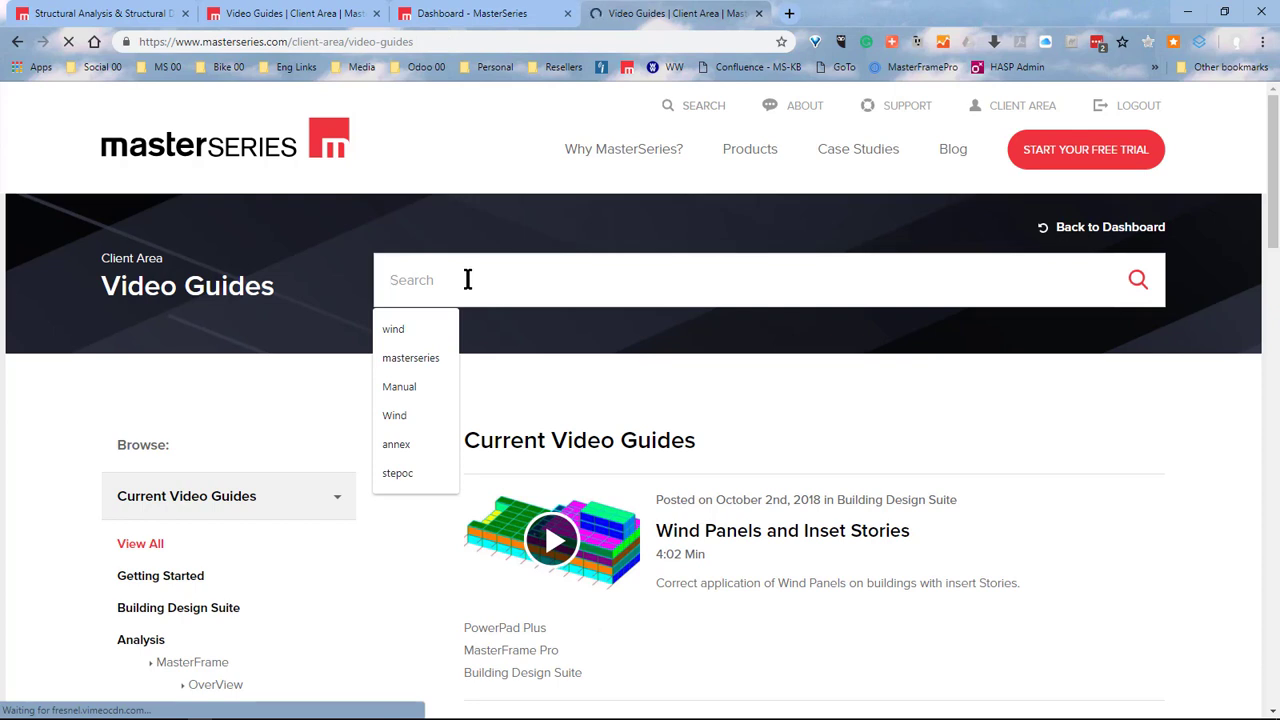
type("Brac")
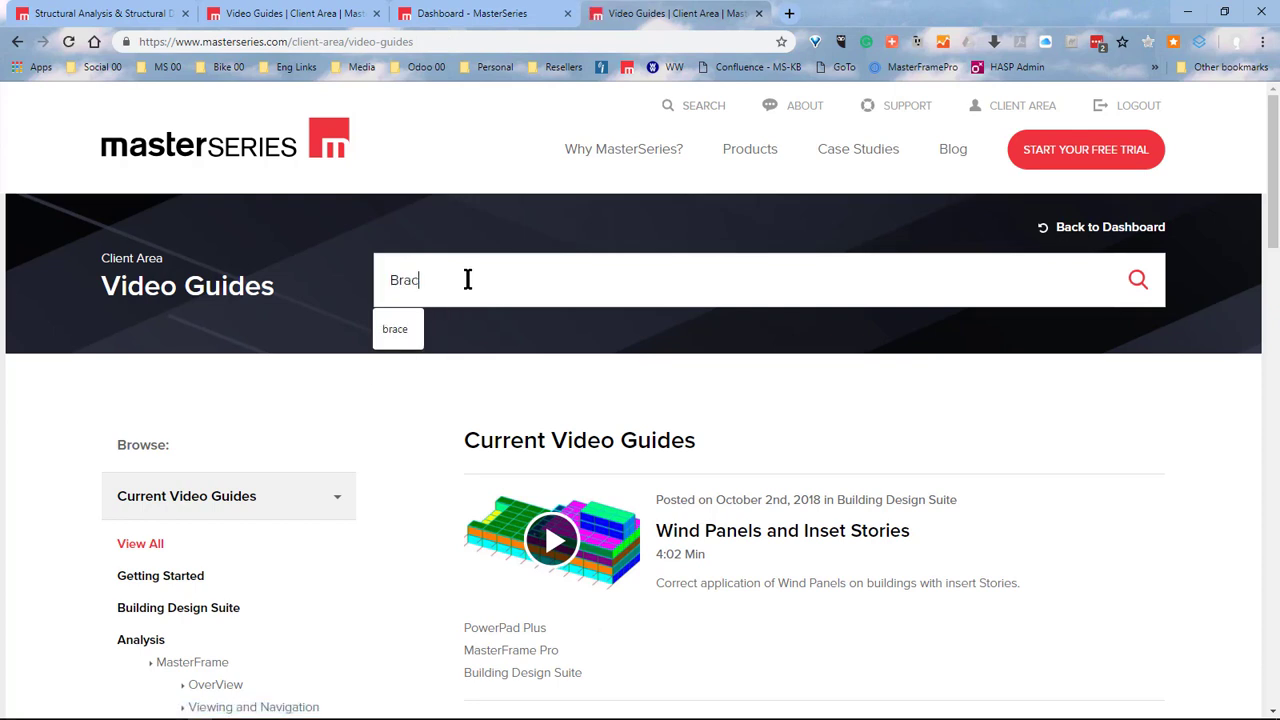
type("ing")
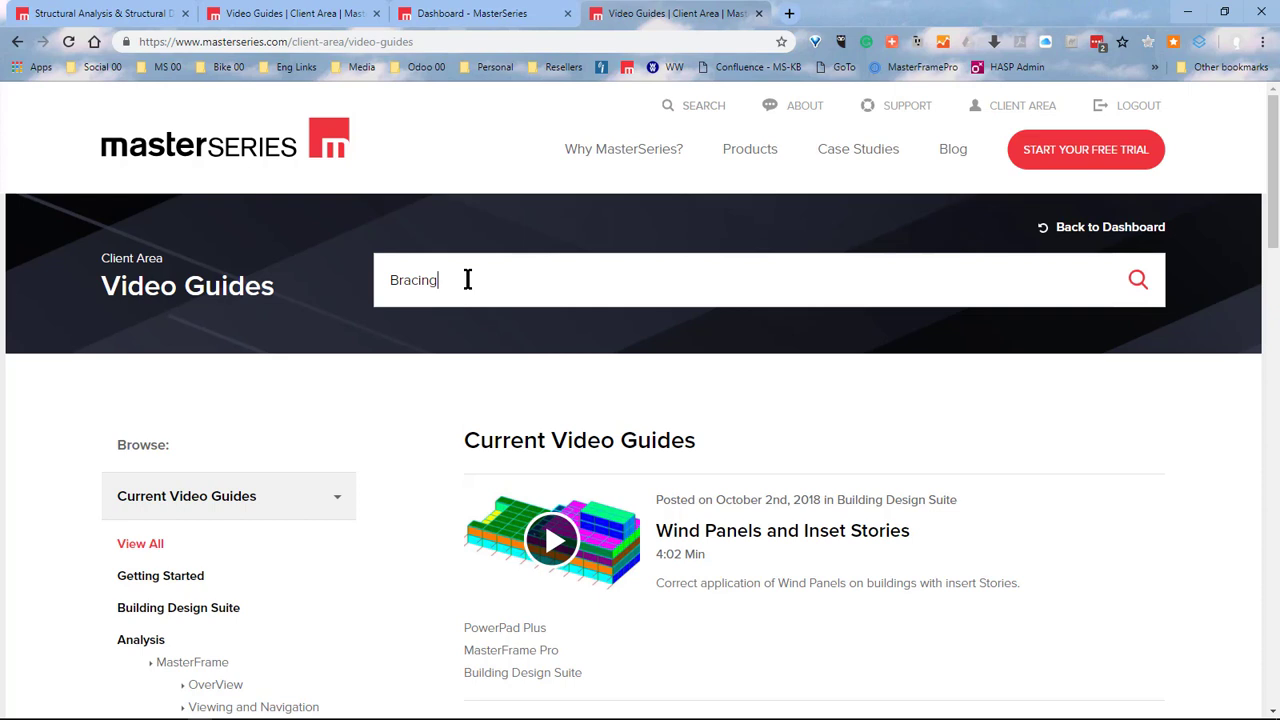
key("Return")
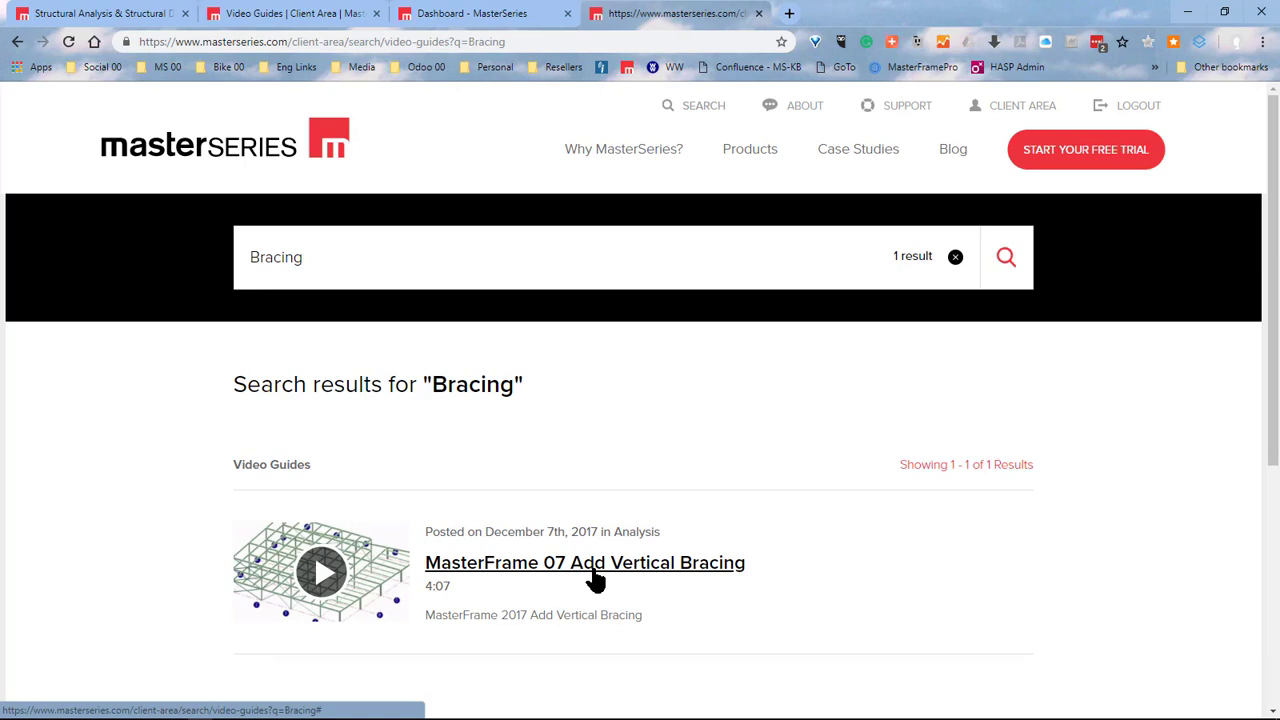
left_click(955, 259)
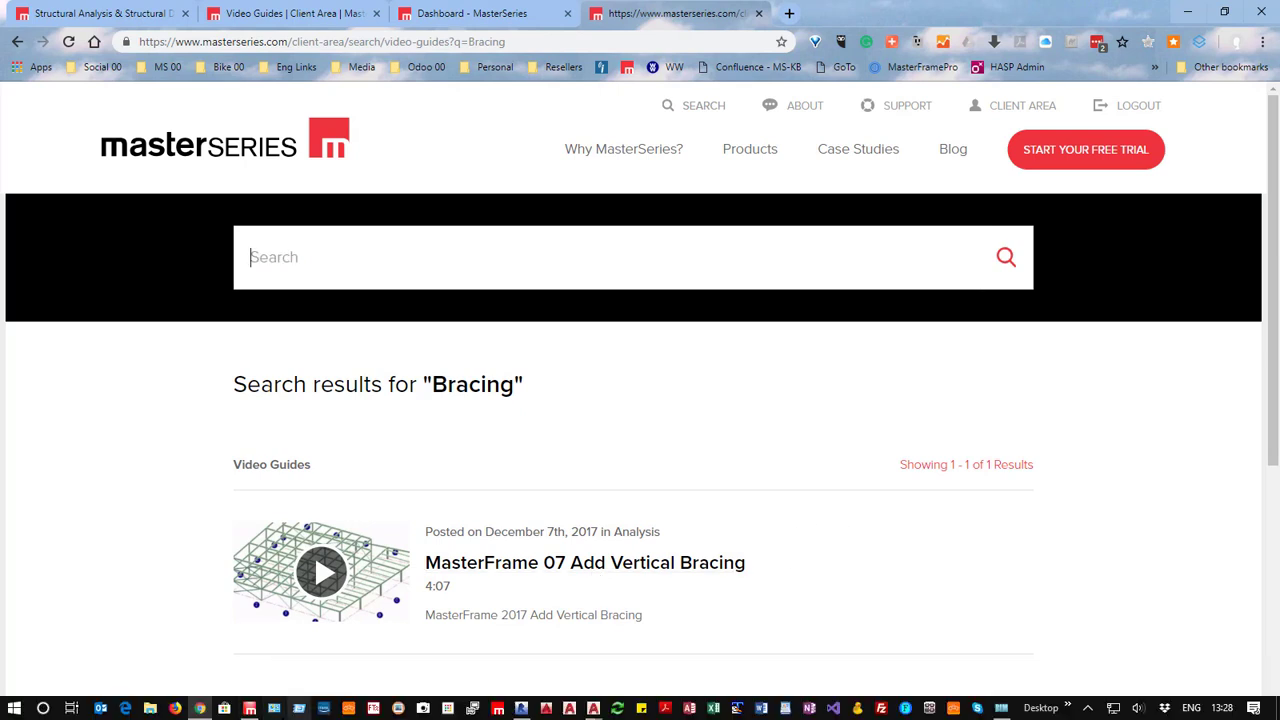
- Switch to MasterSeries and on to House Drawing.dwg in AutoCAD, and examine the Kitchen and Office area of the proposed ground floor plan
mouse_move(252, 711)
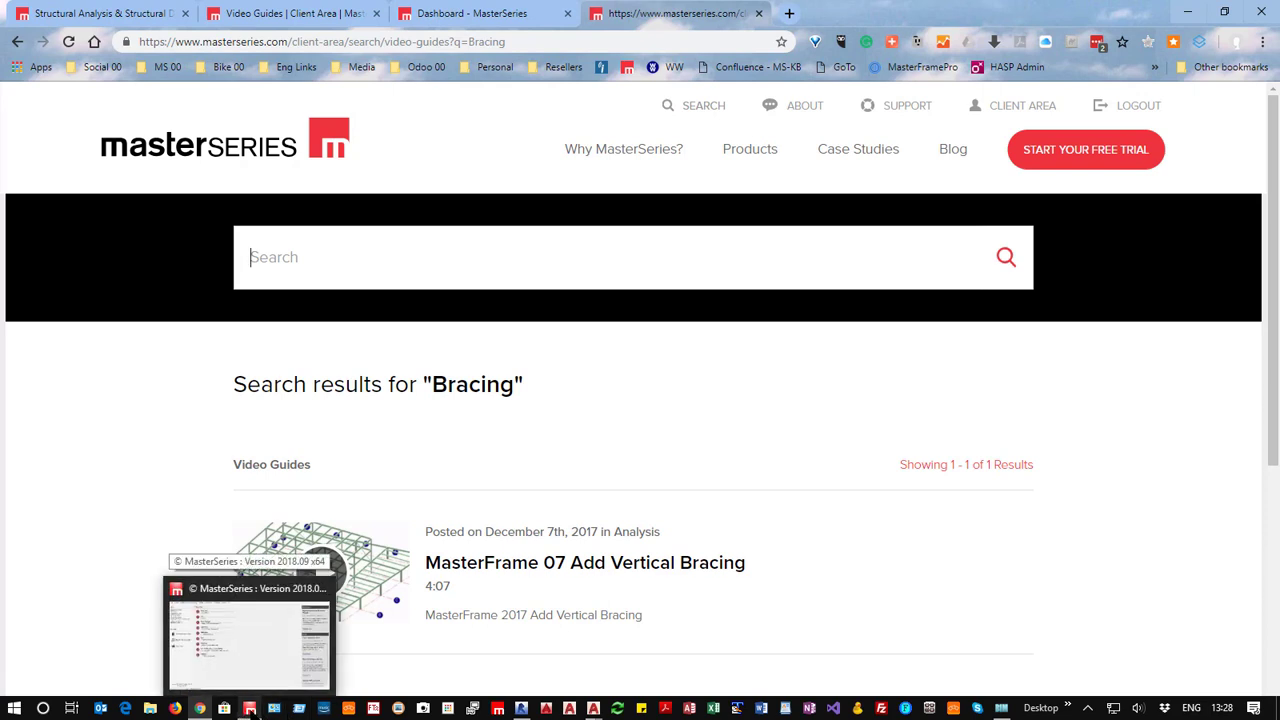
left_click(254, 646)
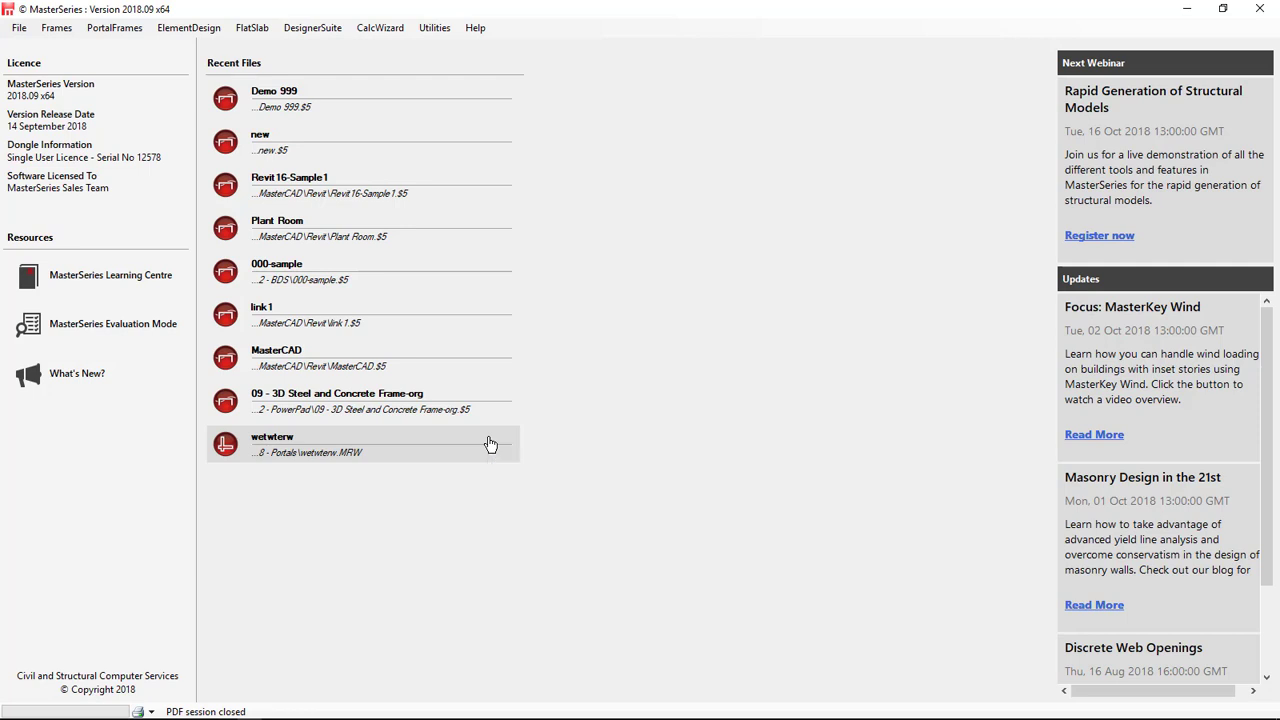
mouse_move(600, 714)
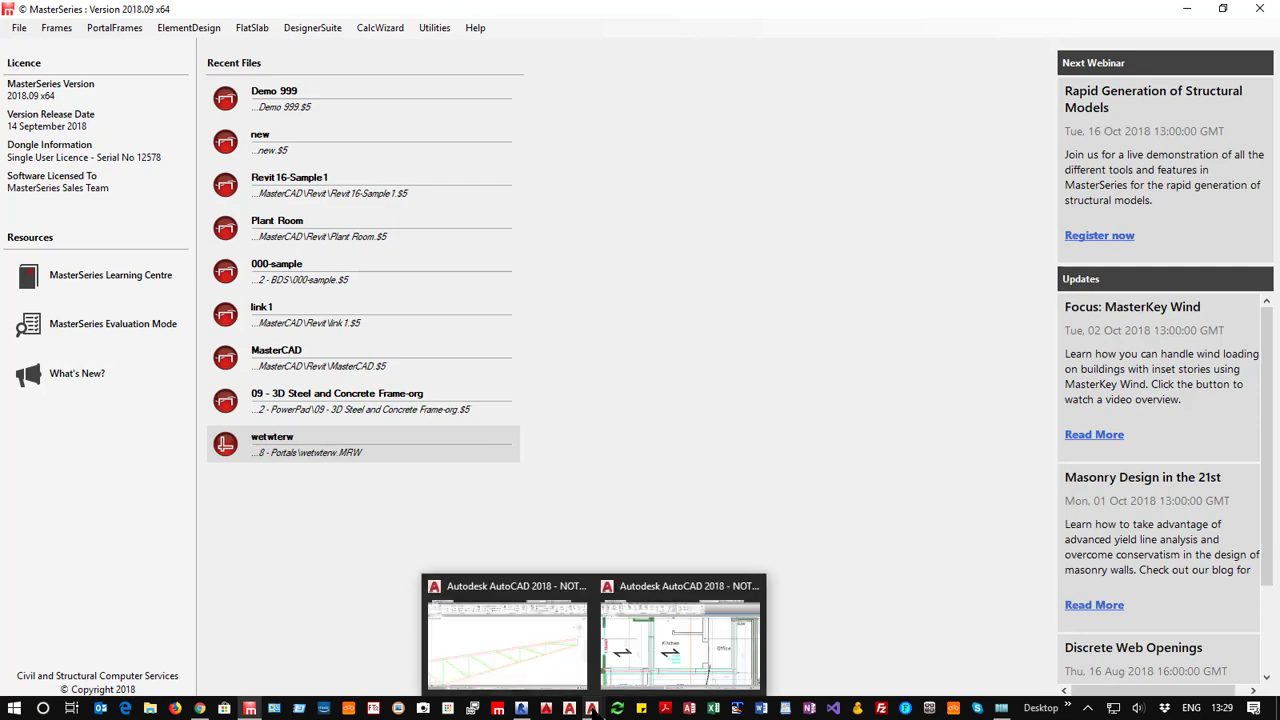
mouse_move(669, 651)
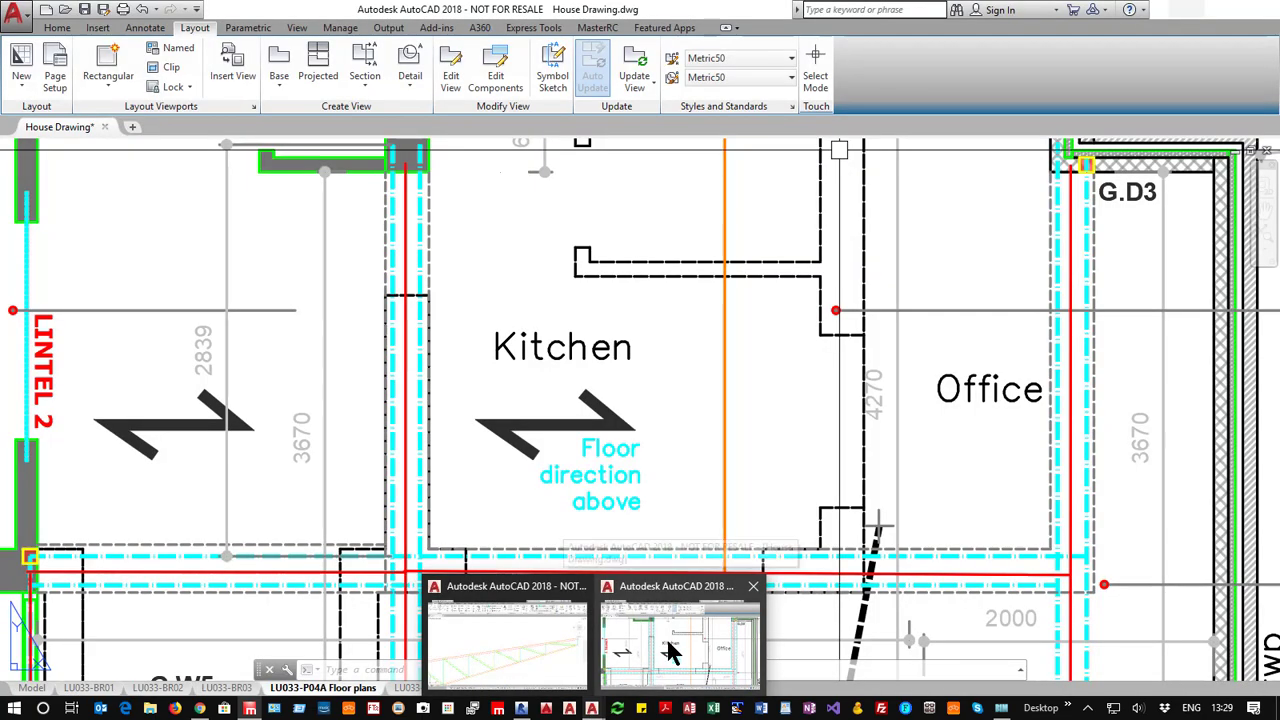
left_click(672, 651)
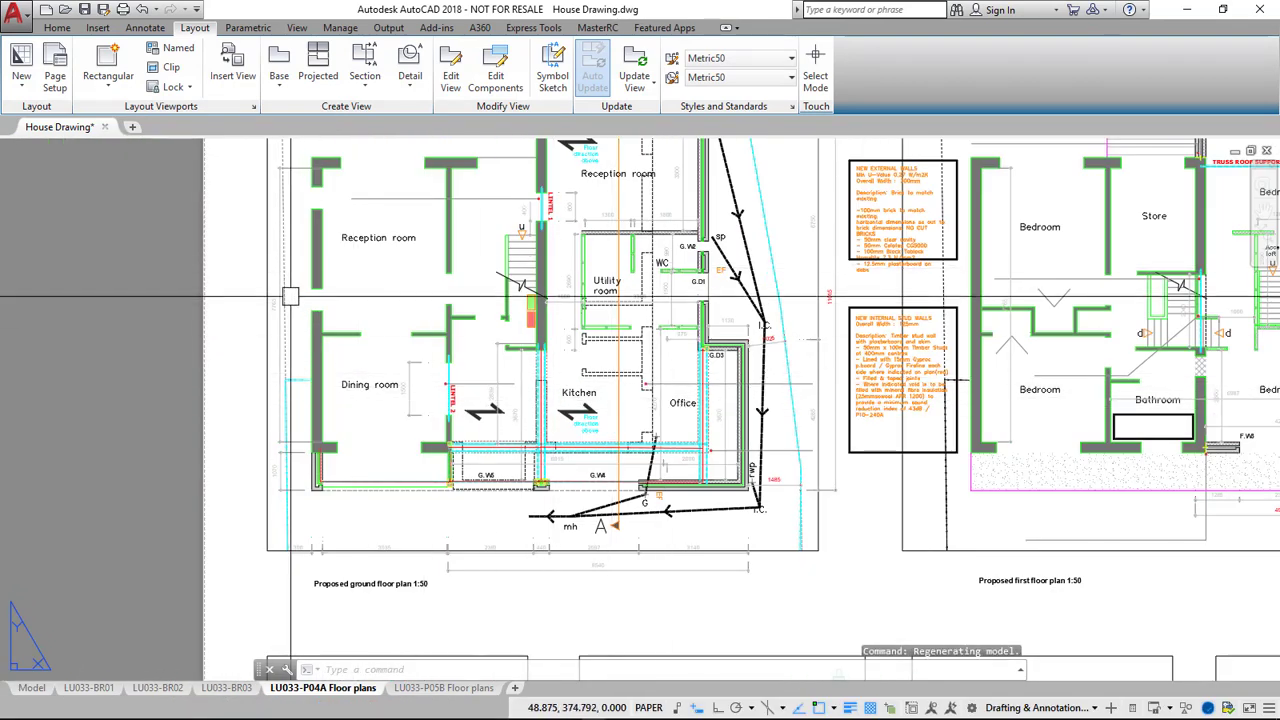
scroll(411, 469, "up", 3)
scroll(427, 475, "down", 3)
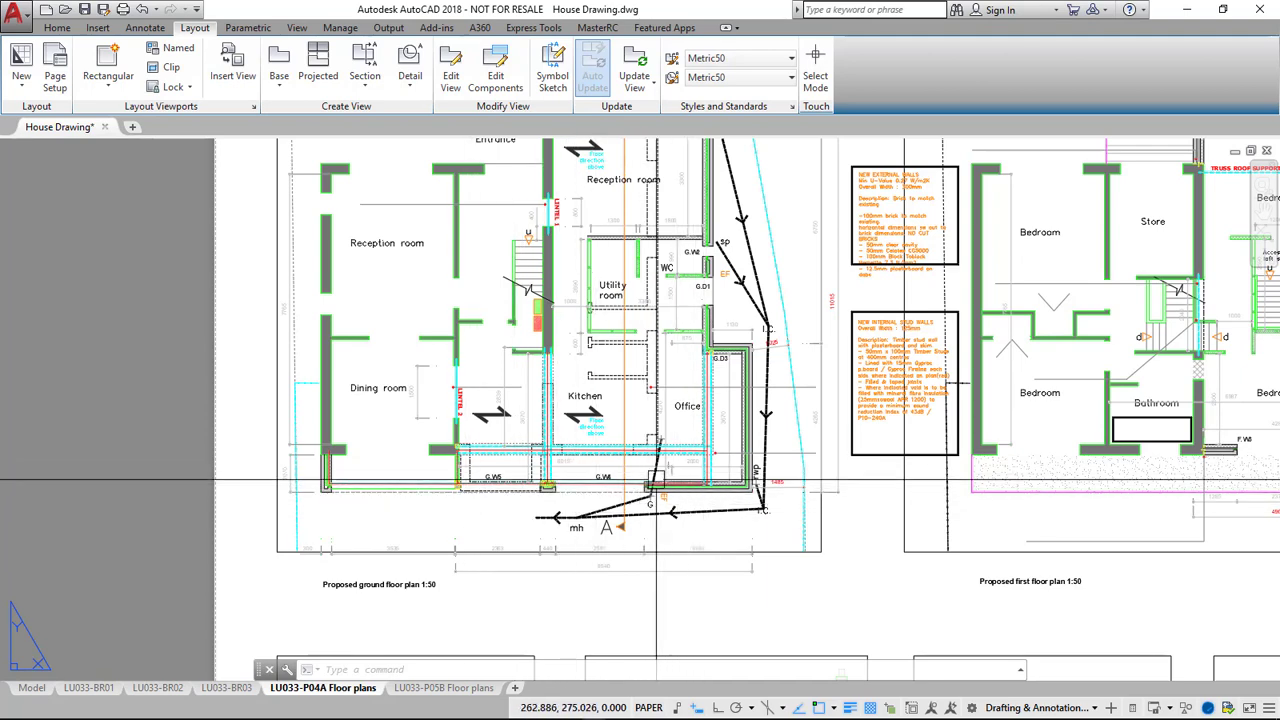
scroll(615, 490, "up", 6)
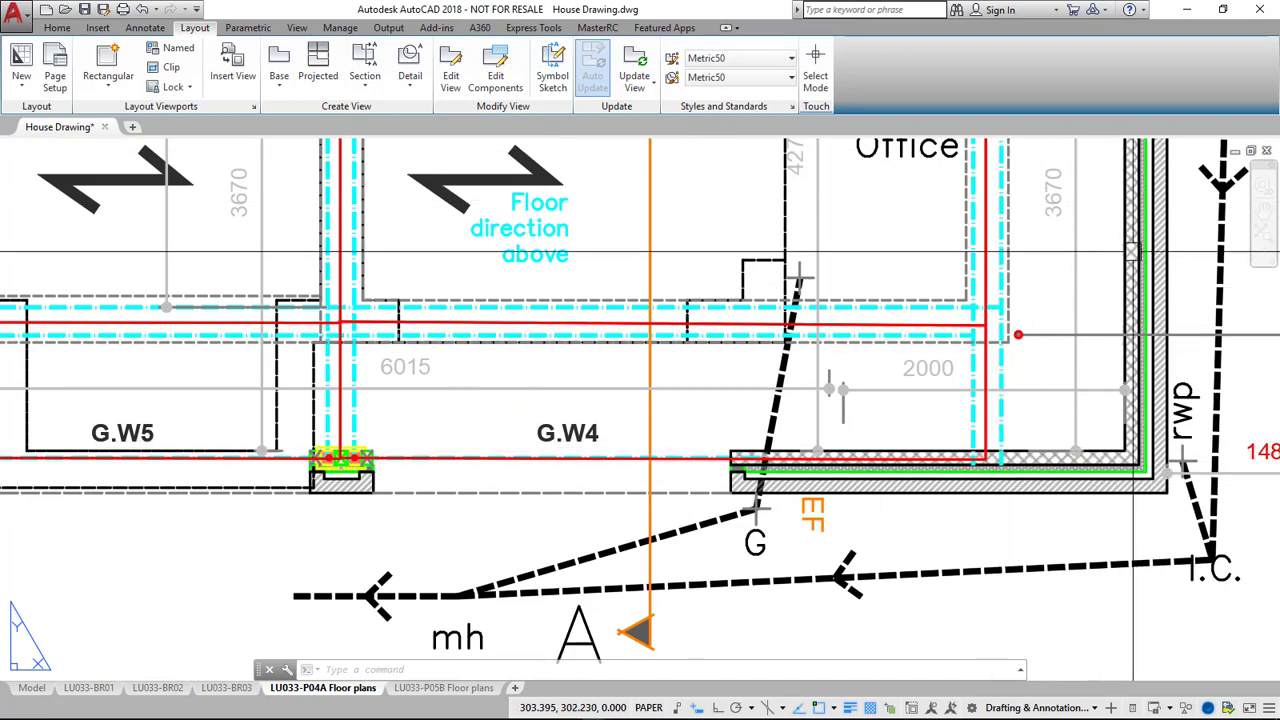
scroll(455, 505, "down", 5)
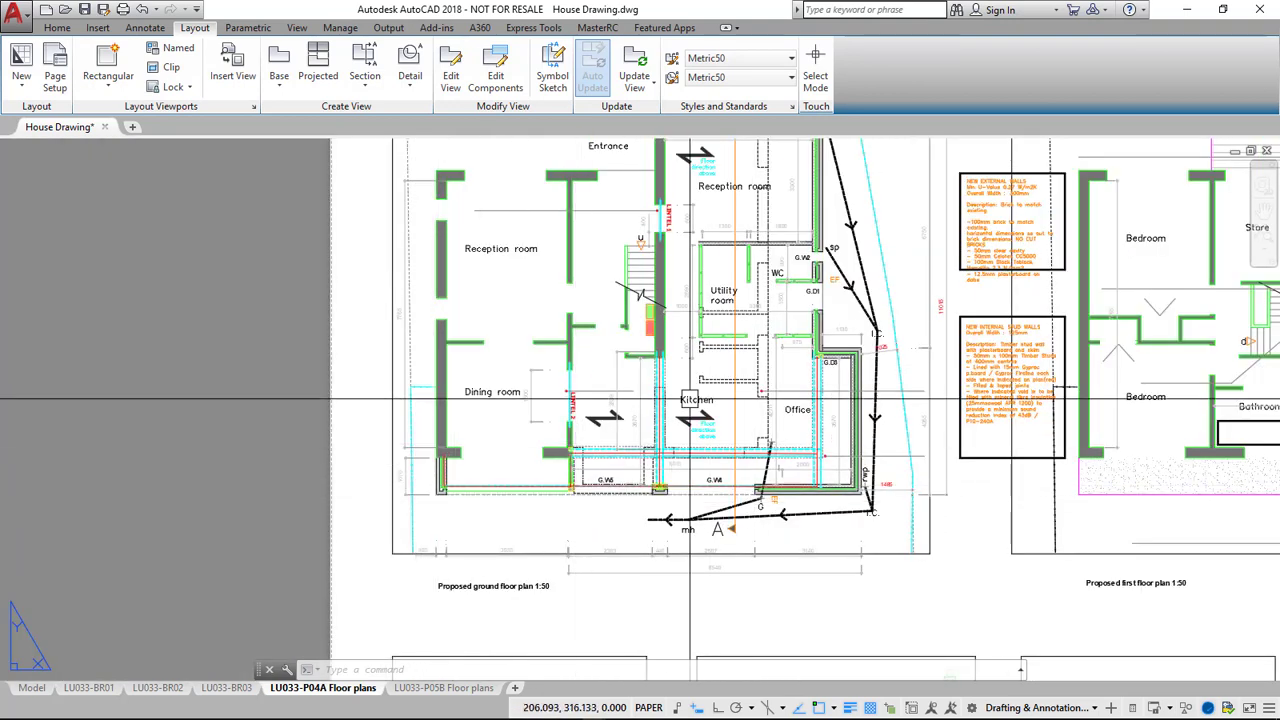
- Turn the current layer AA_MS off and back on, and look through the drawing's layer list
left_click(56, 35)
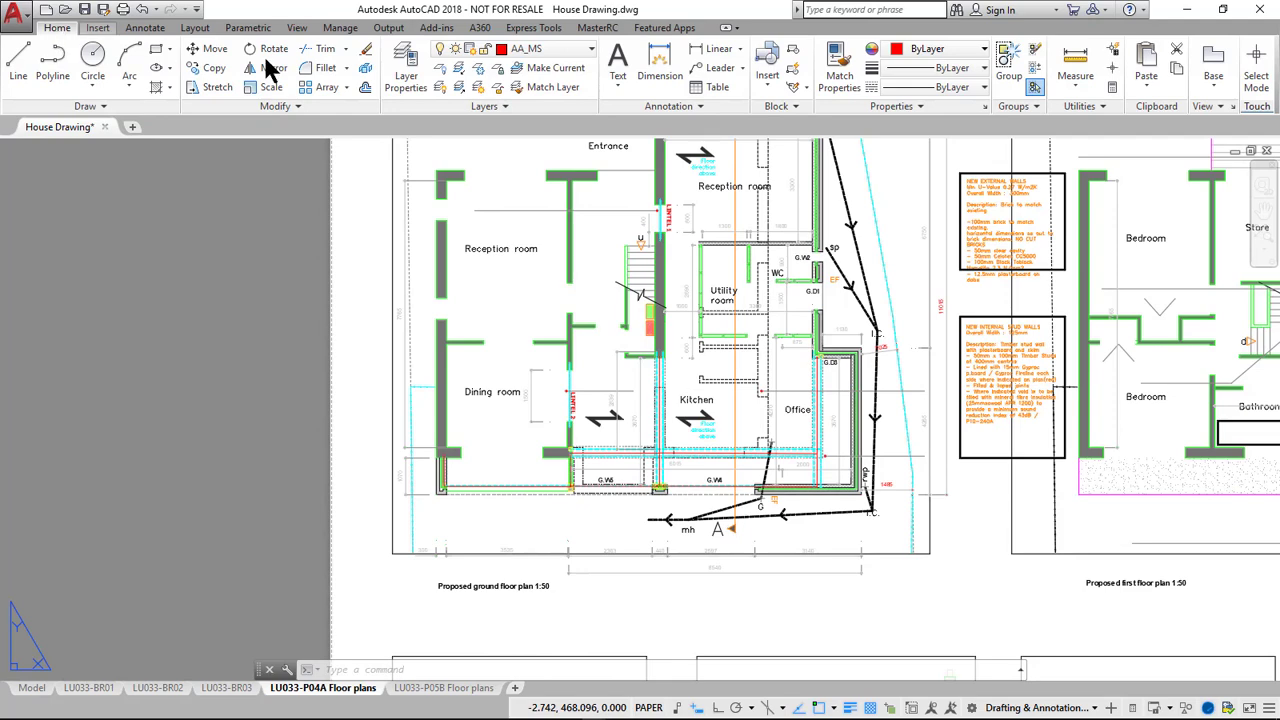
left_click(590, 50)
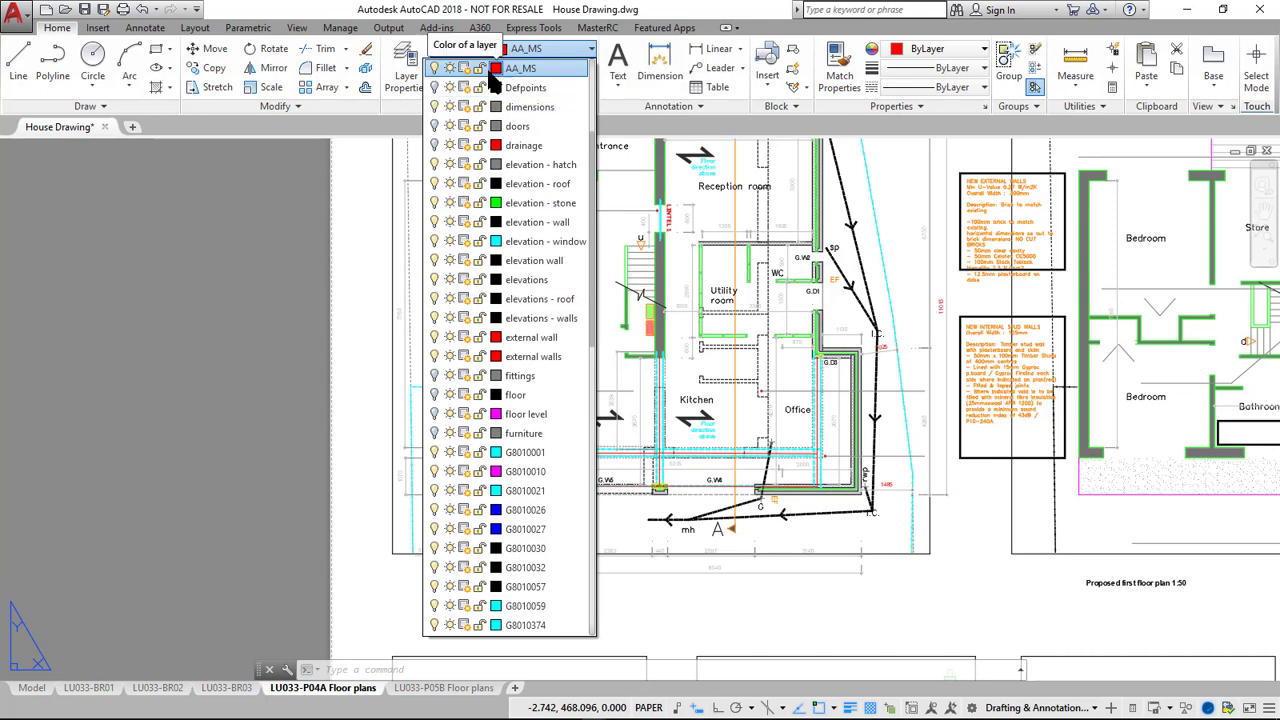
left_click(432, 62)
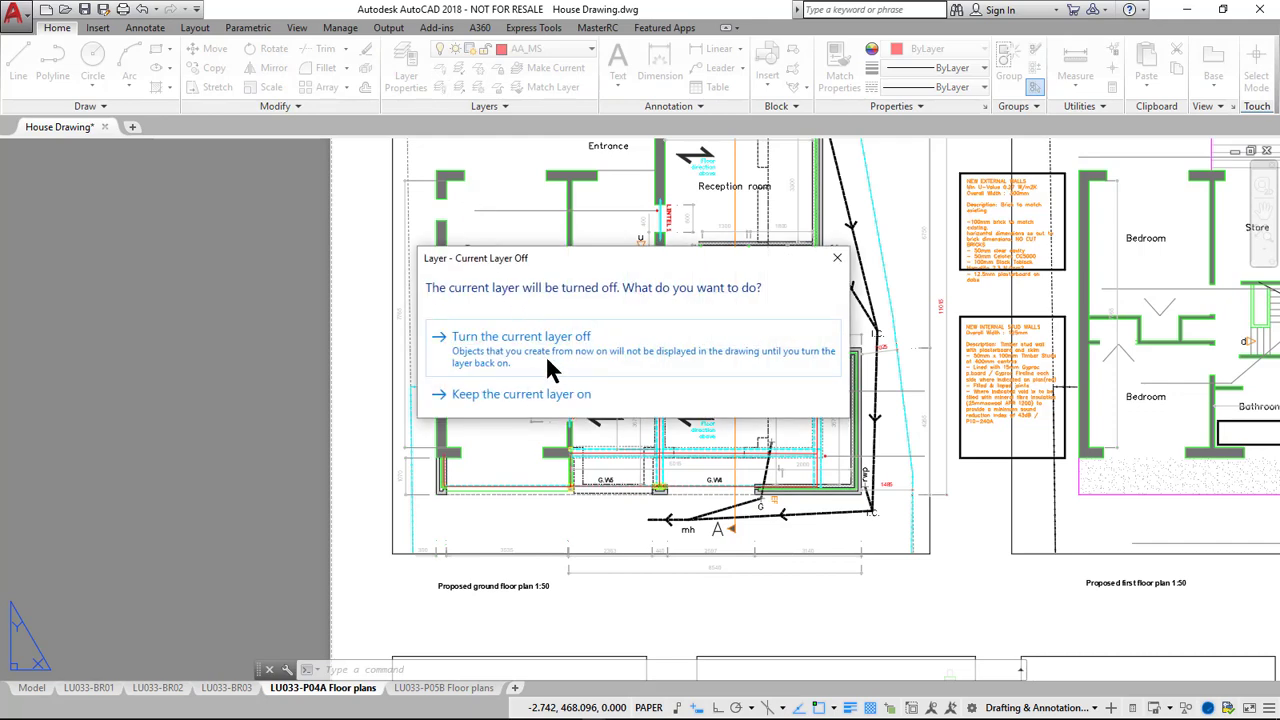
left_click(513, 353)
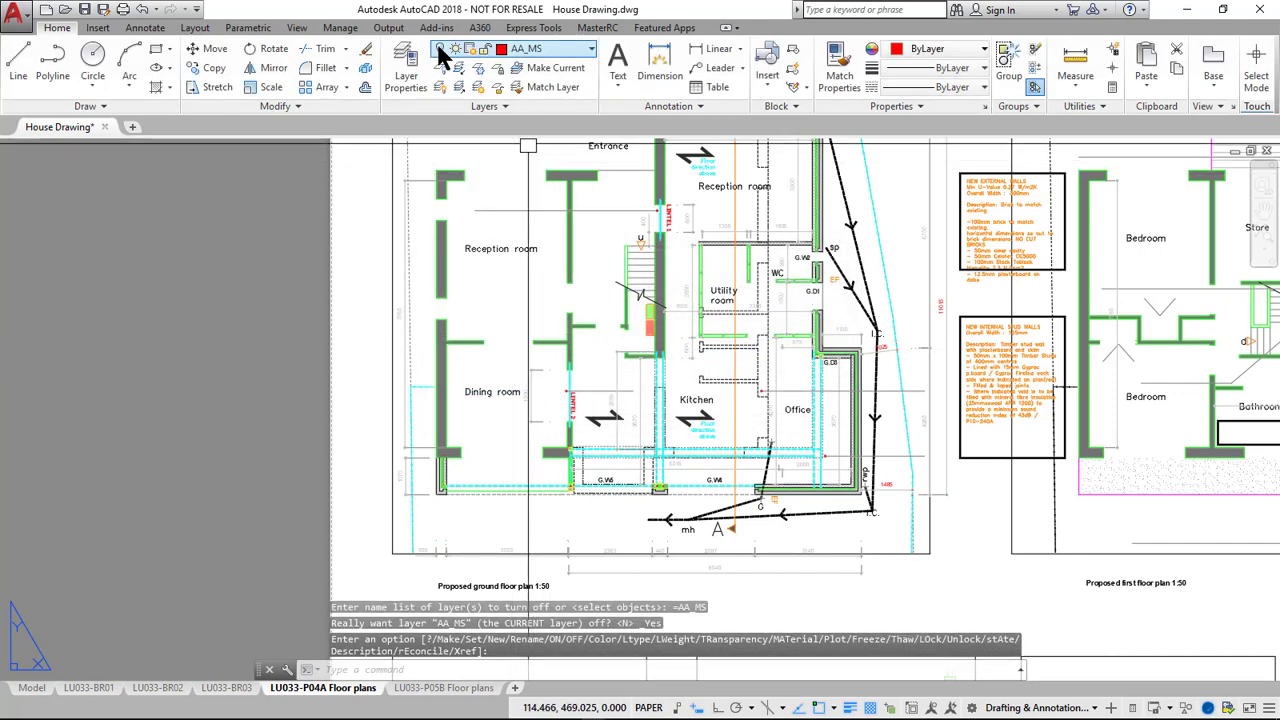
left_click(470, 49)
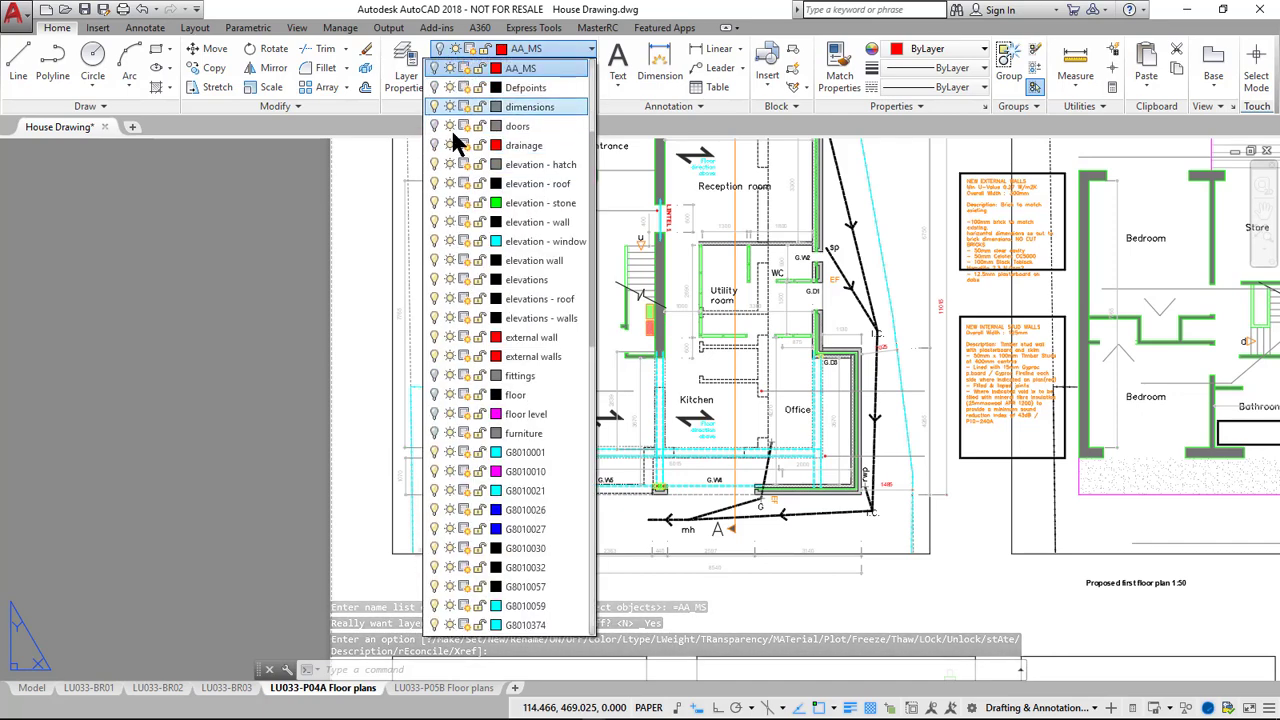
scroll(456, 83, "up", 3)
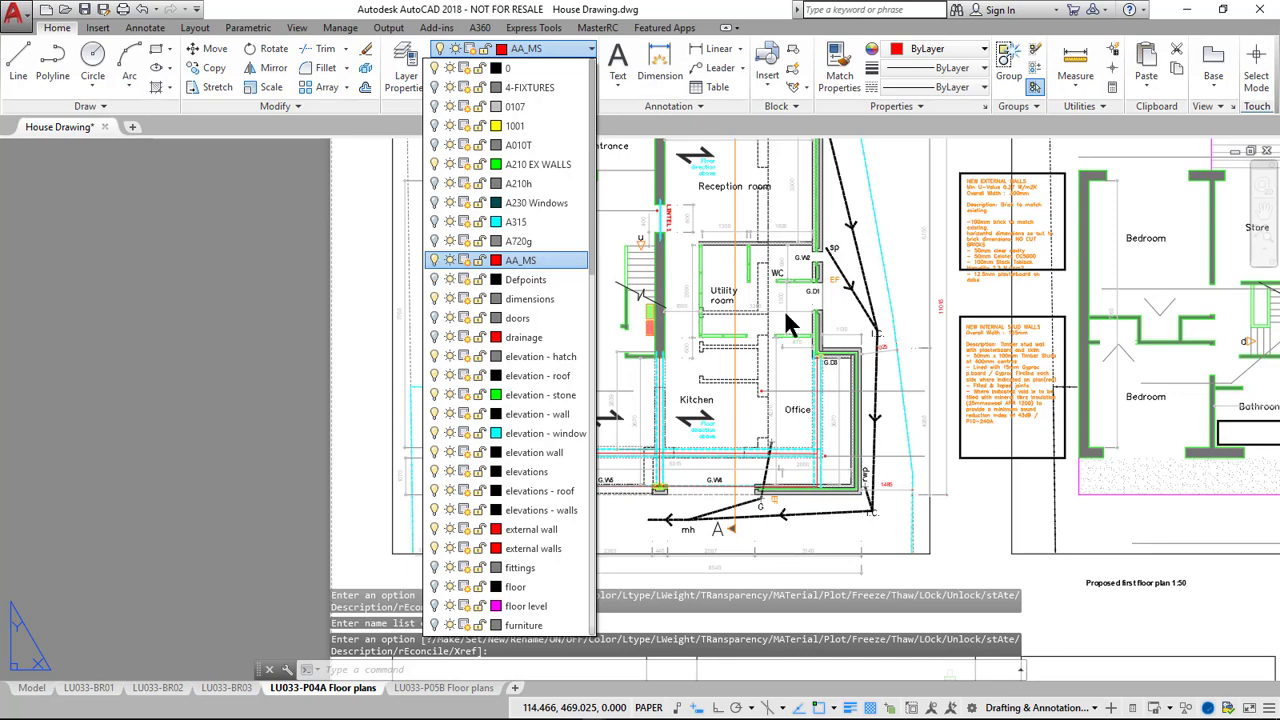
- Place a point at the endpoint of the AA_MS line on the pier between windows G.W5 and G.W4
left_click(331, 405)
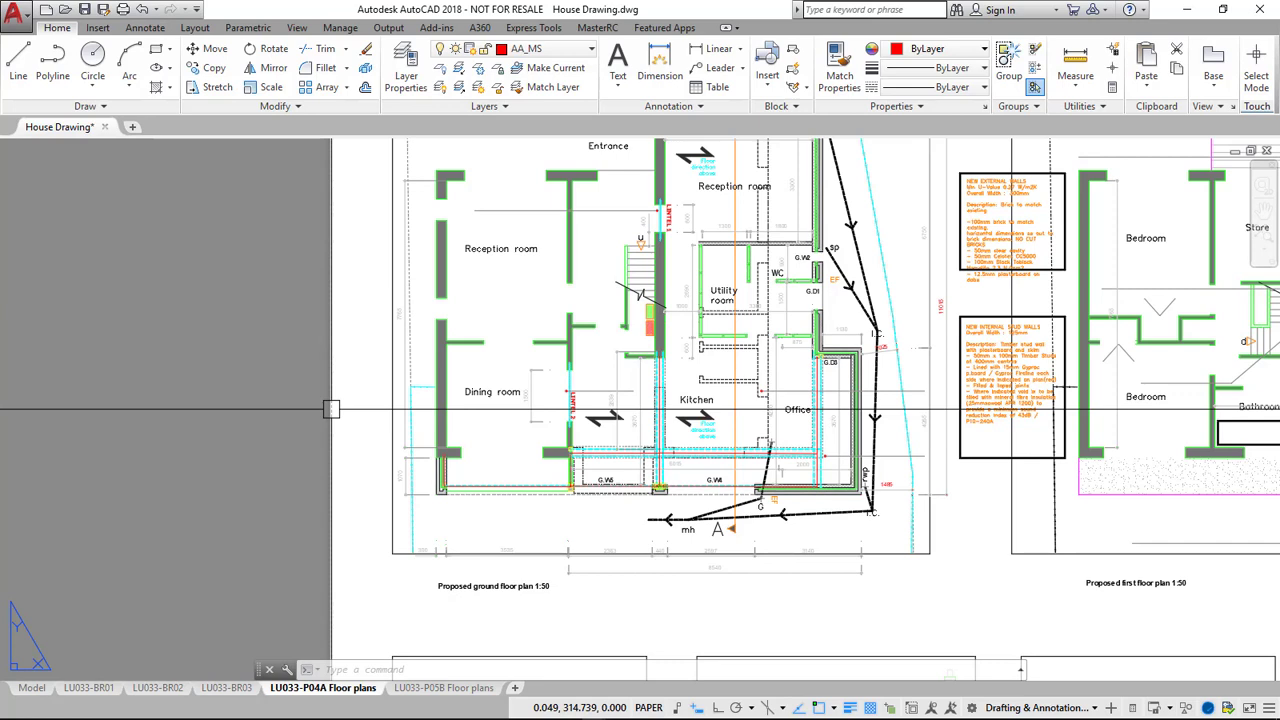
scroll(586, 531, "up", 8)
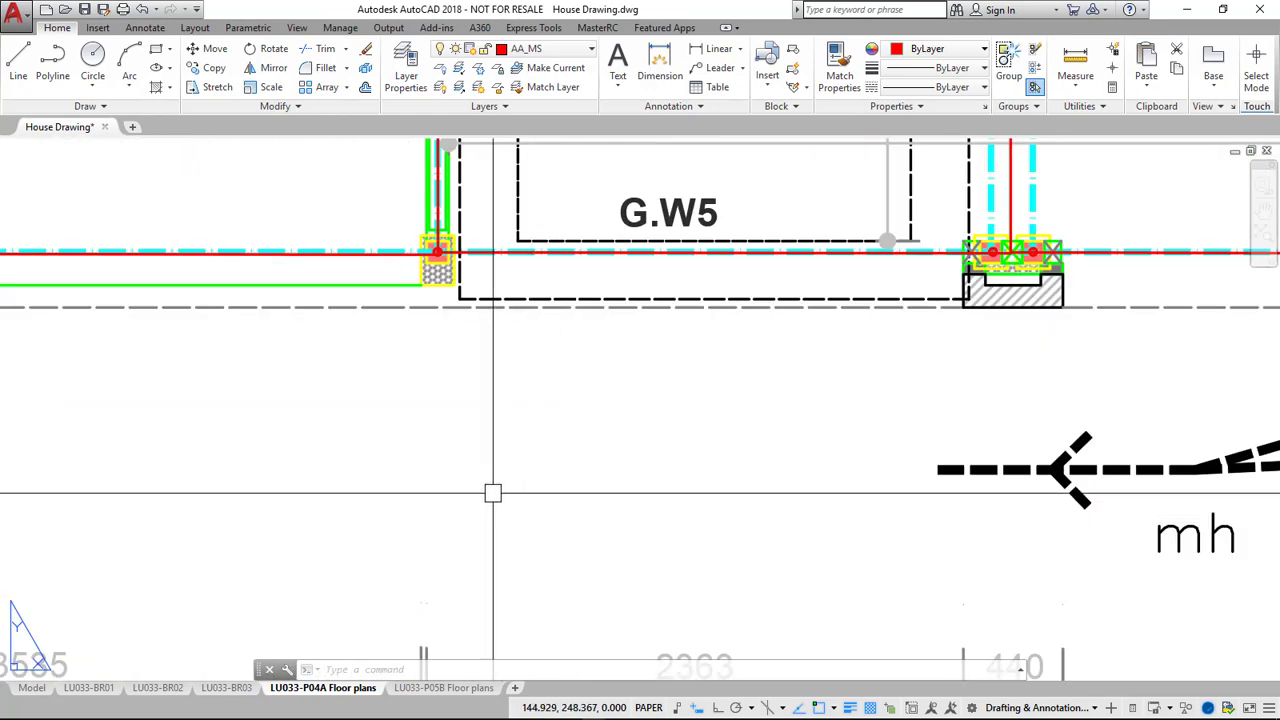
scroll(390, 421, "down", 2)
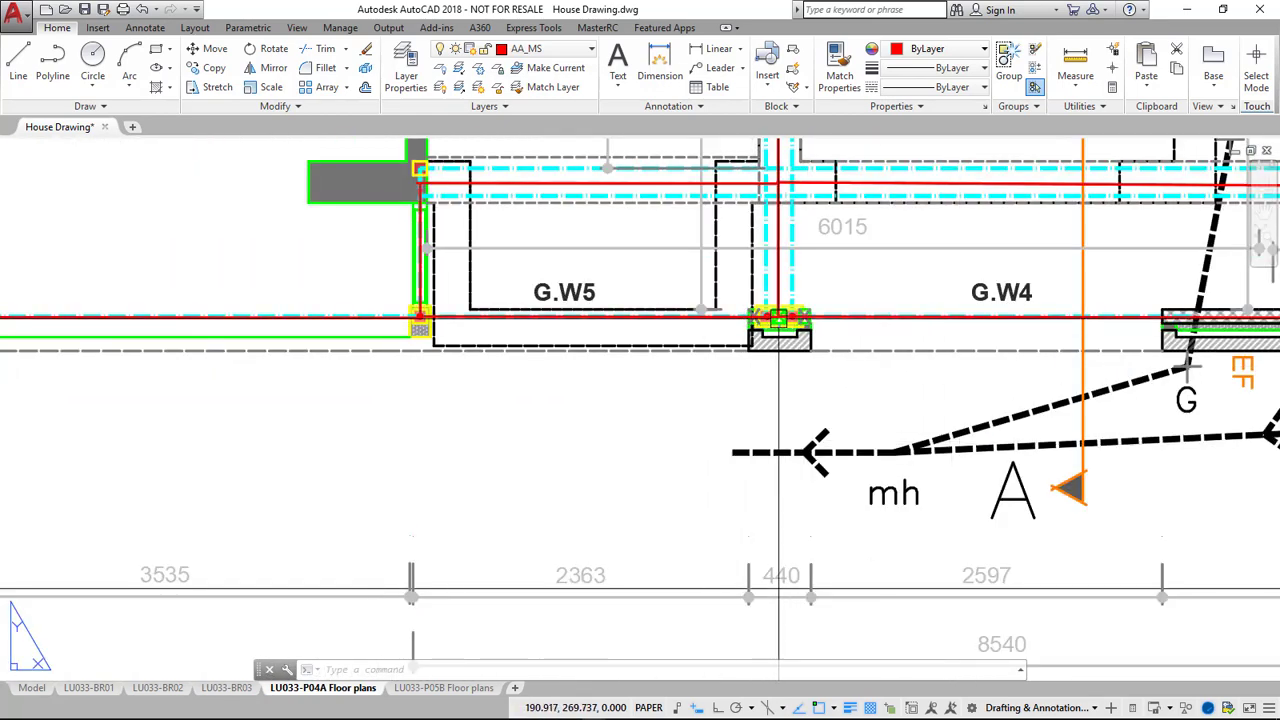
mouse_move(781, 318)
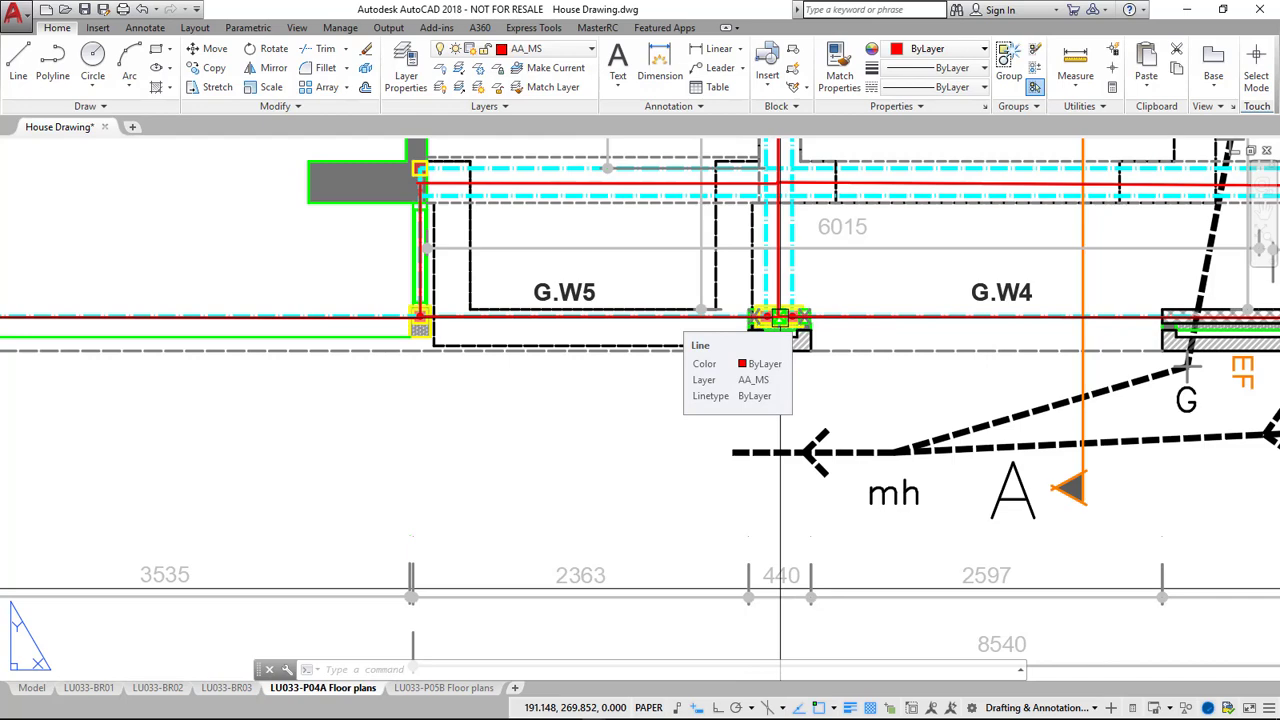
scroll(781, 320, "down", 4)
mouse_move(610, 511)
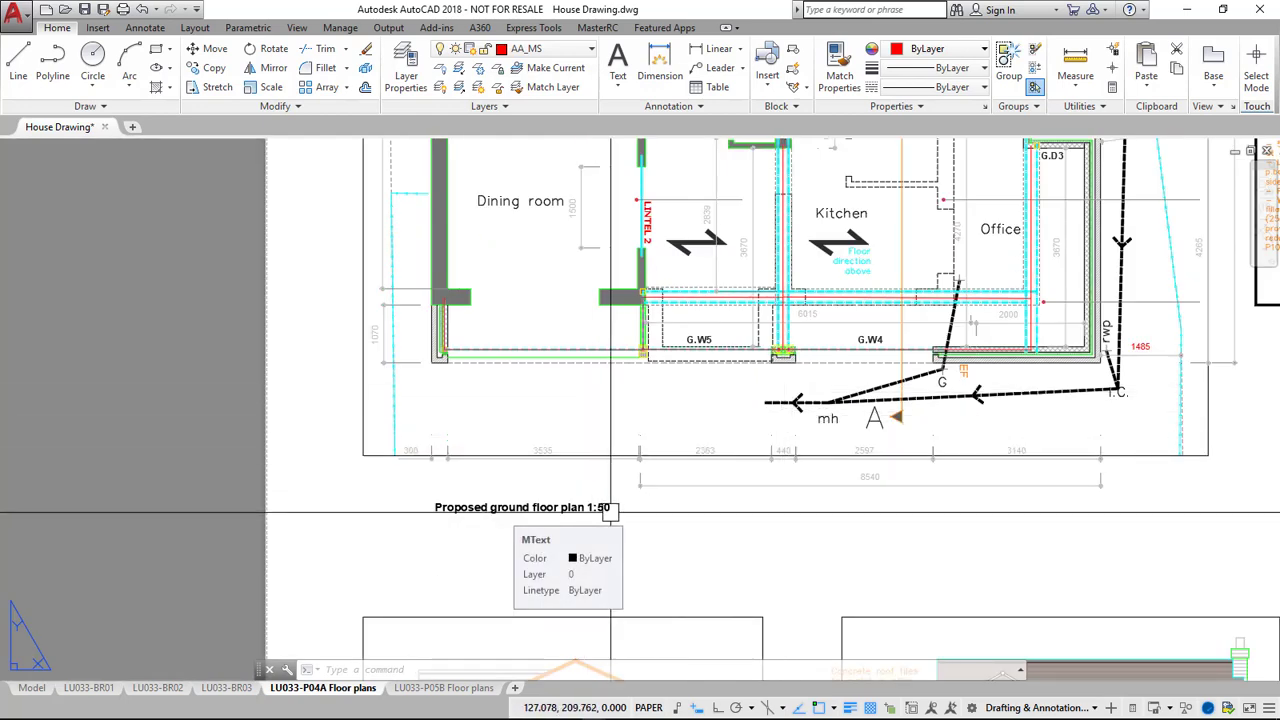
type("p")
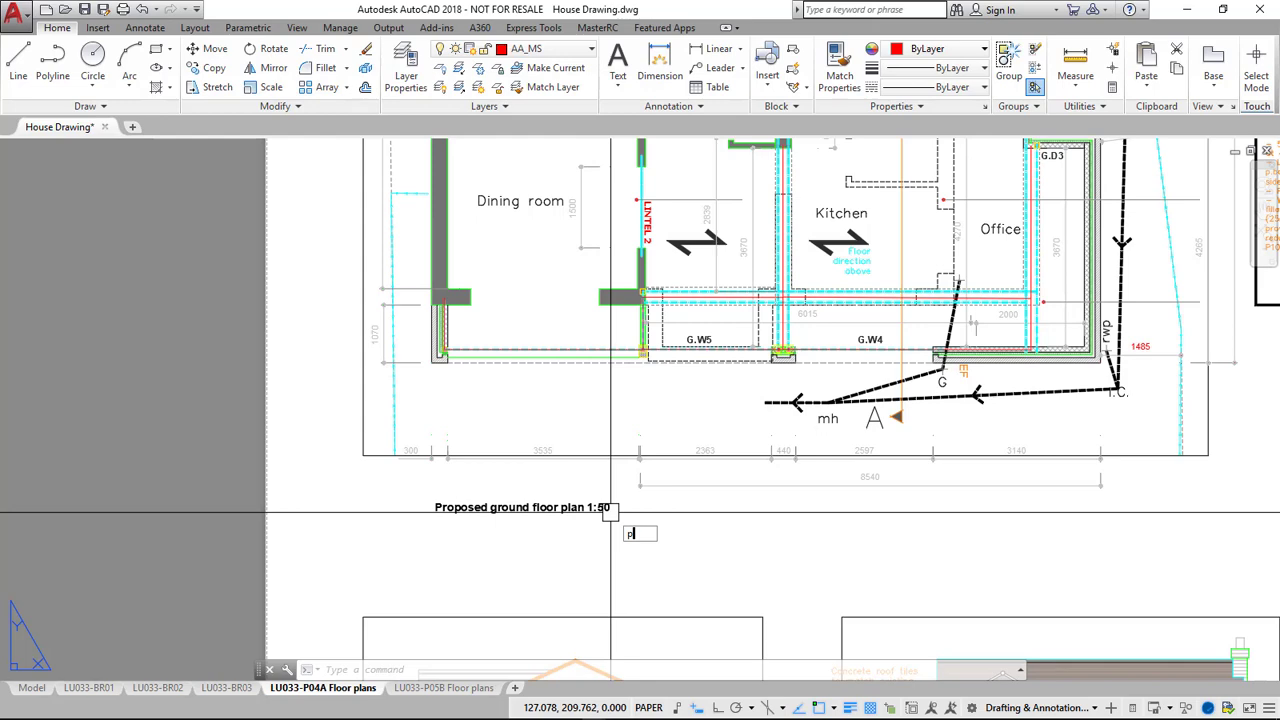
type("oint")
key("Return")
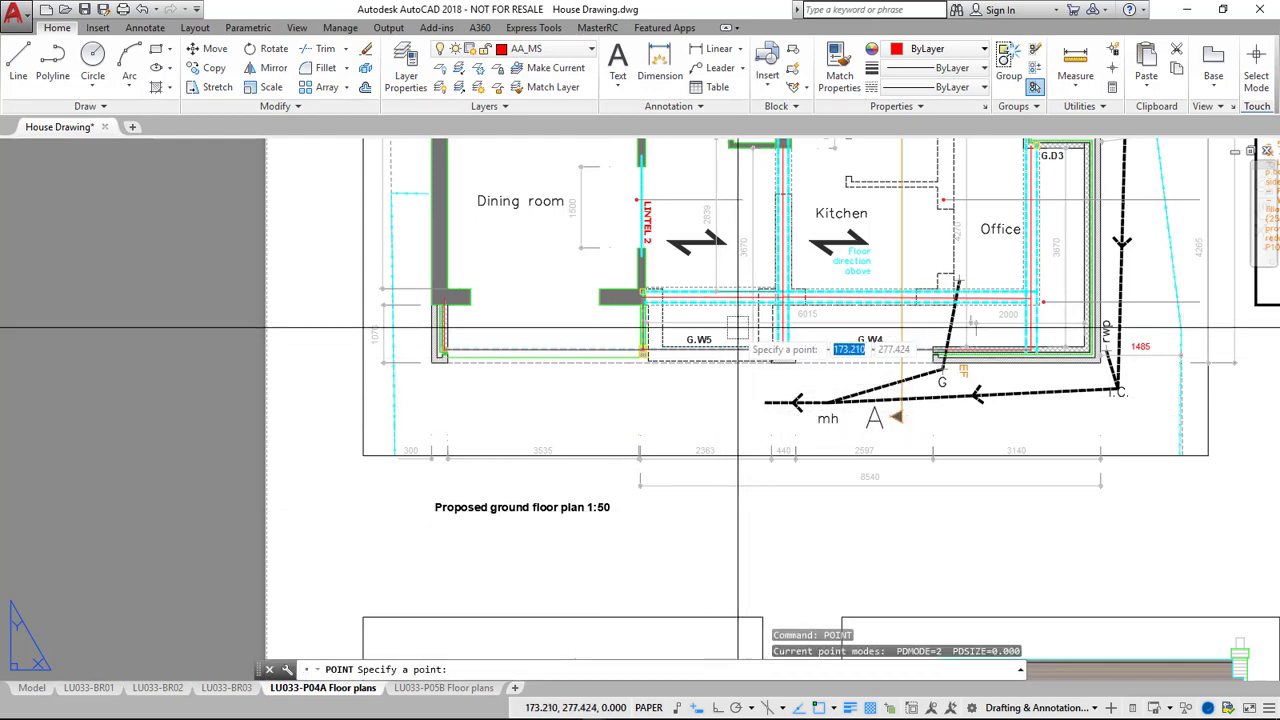
scroll(780, 355, "up", 6)
scroll(779, 366, "up", 2)
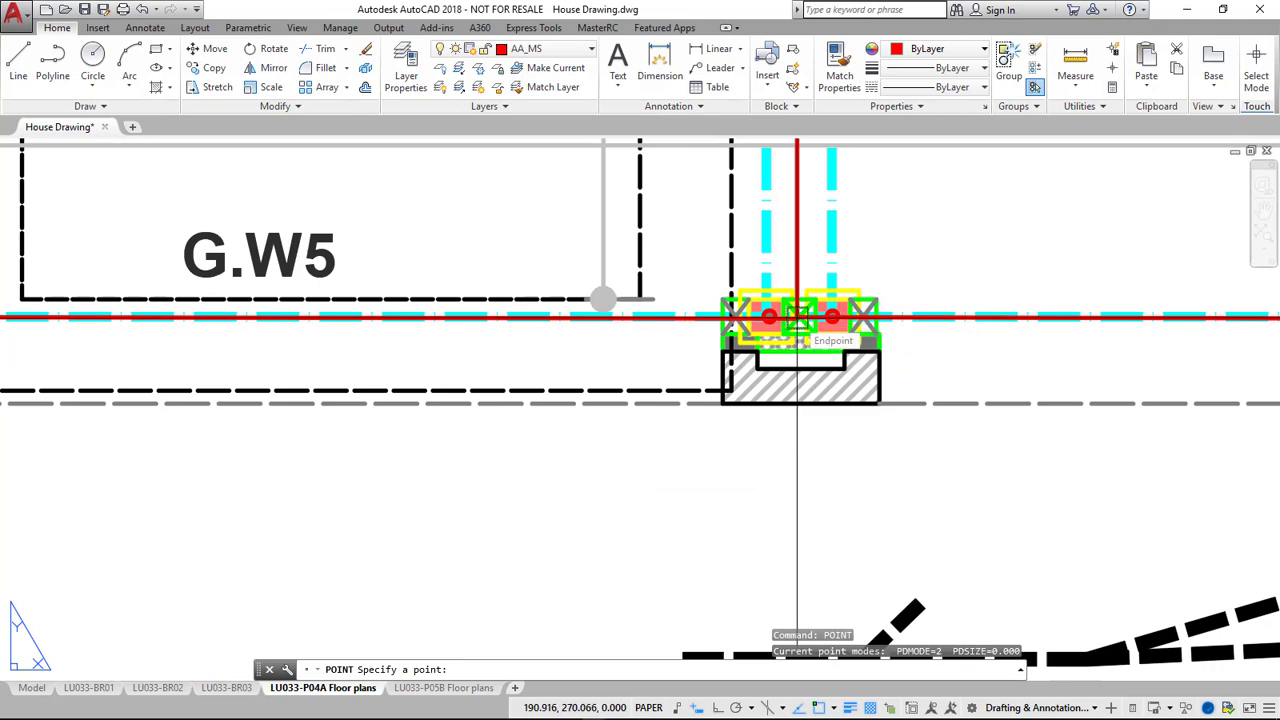
left_click(797, 318)
- Examine the column at the Dining room end of window G.W5 and select the vertical AA_MS line meeting it
scroll(666, 423, "down", 8)
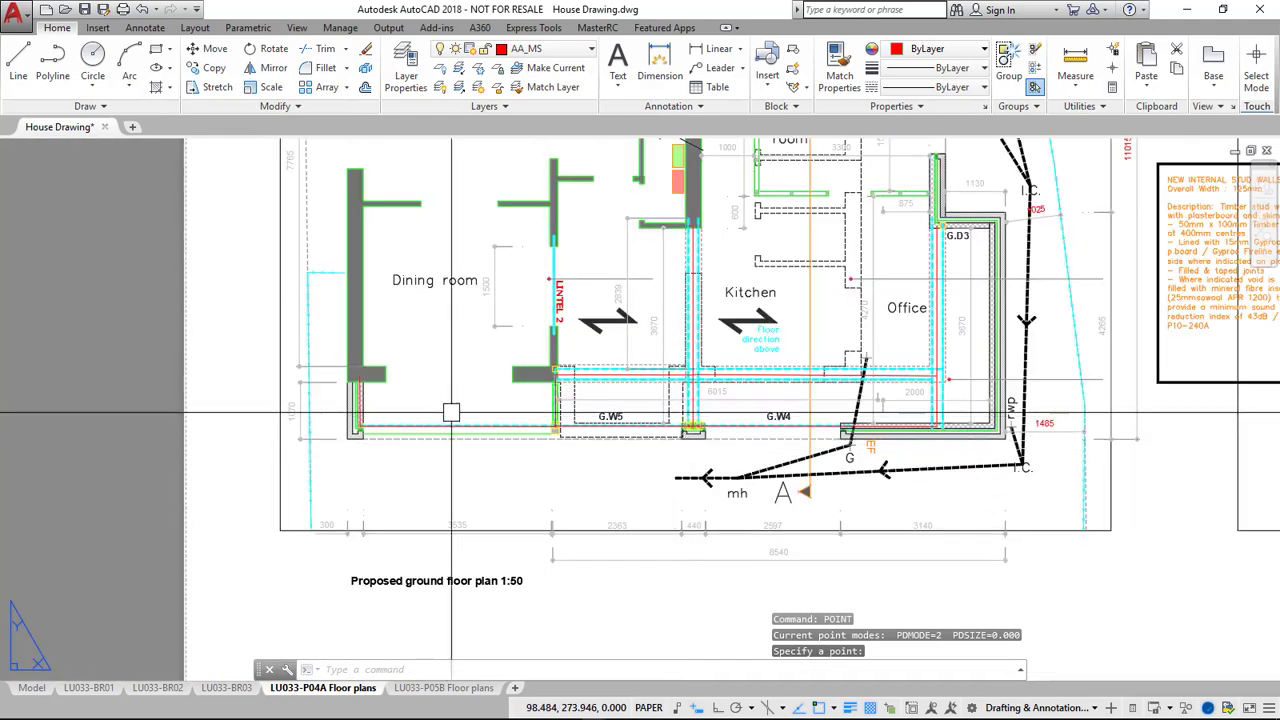
scroll(563, 440, "up", 10)
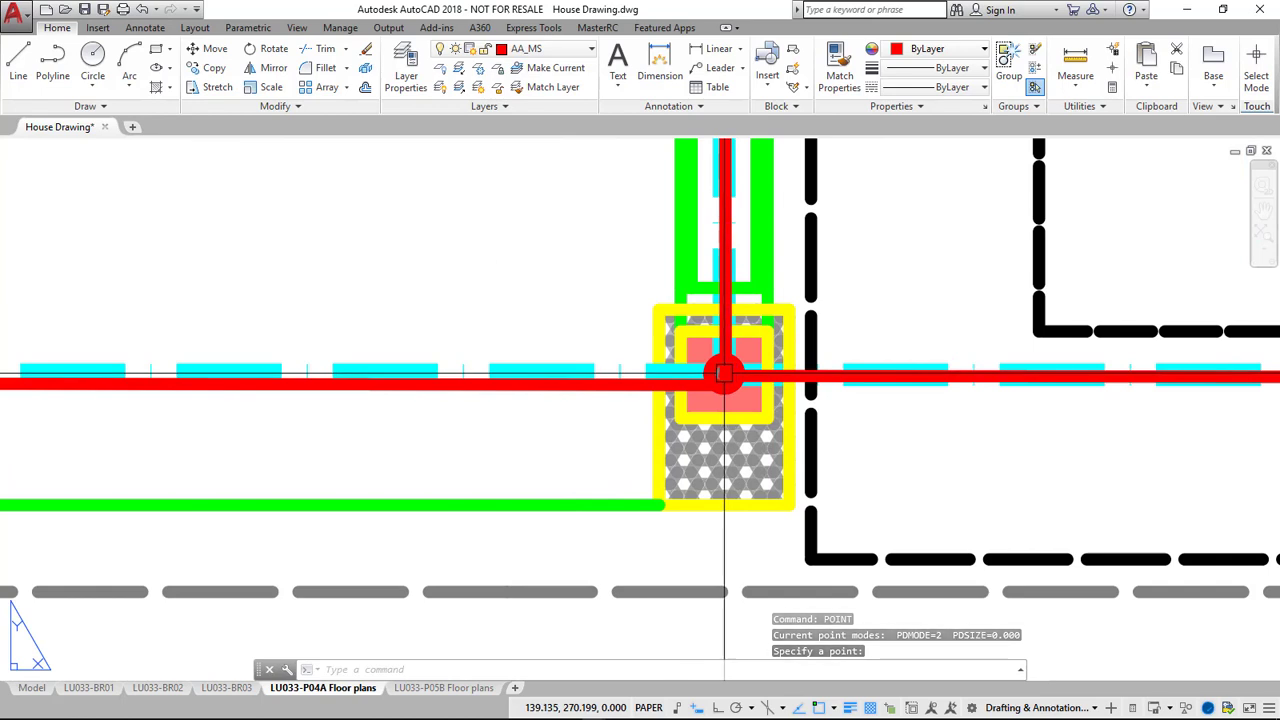
left_click(724, 374)
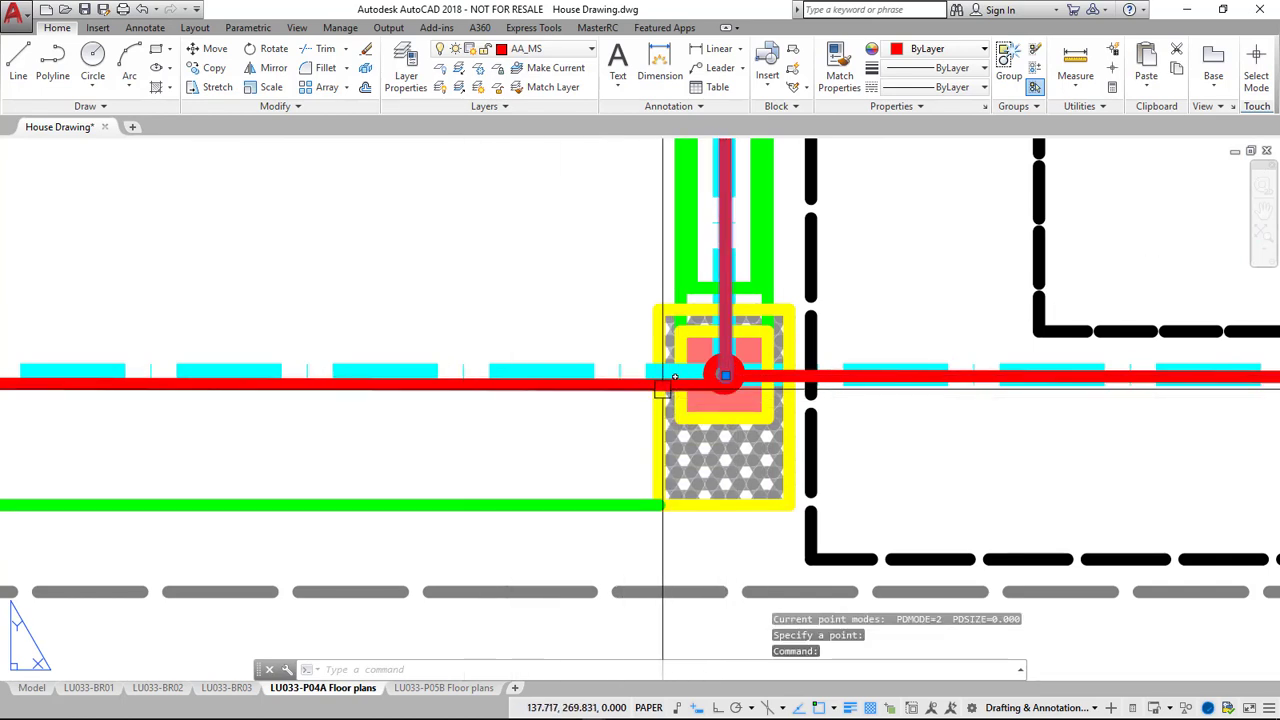
scroll(663, 440, "down", 5)
mouse_move(632, 440)
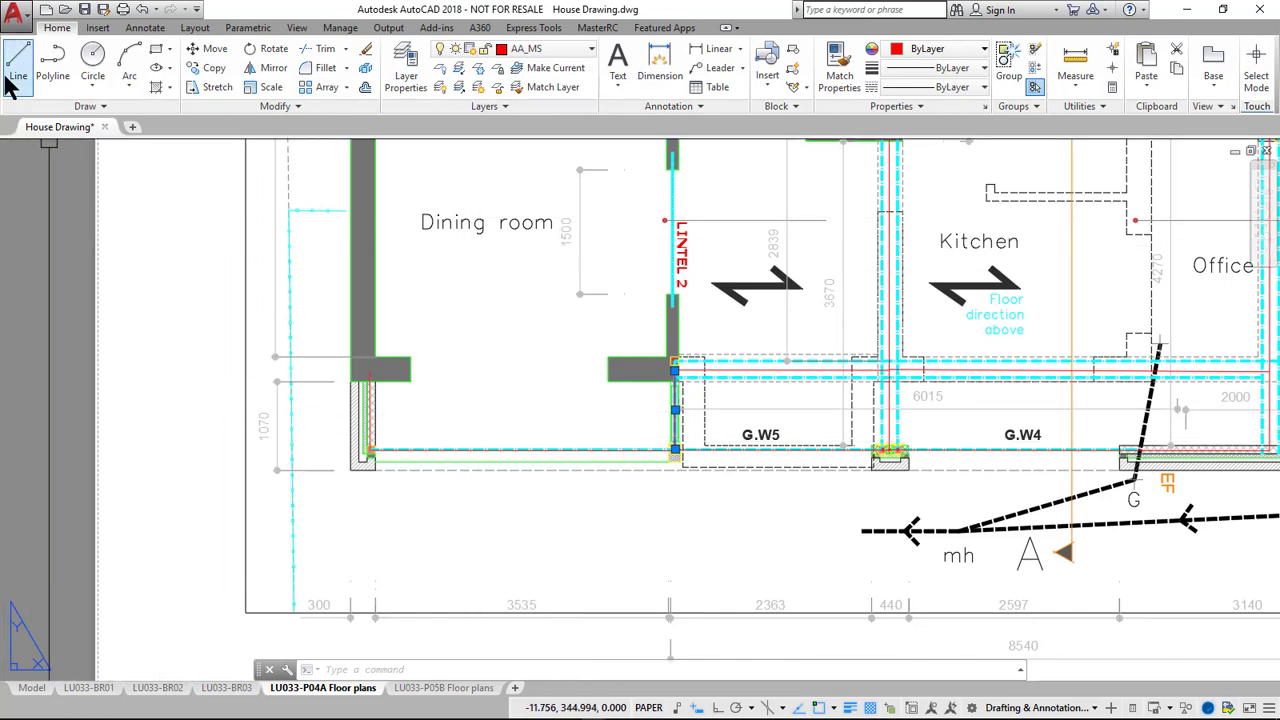
- Save the drawing as House Drawing13-31.dxf in AutoCAD 2007/LT2007 DXF format, and close AutoCAD without saving in 2018 format
left_click(104, 10)
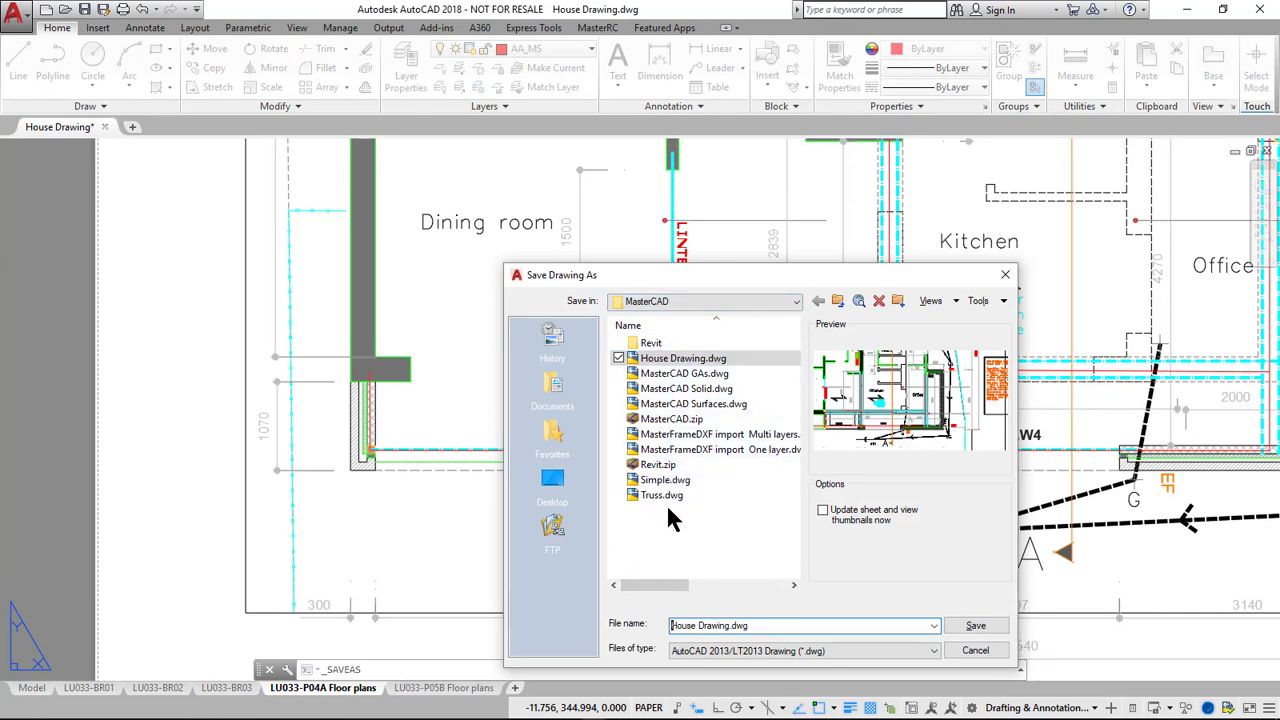
left_click(710, 648)
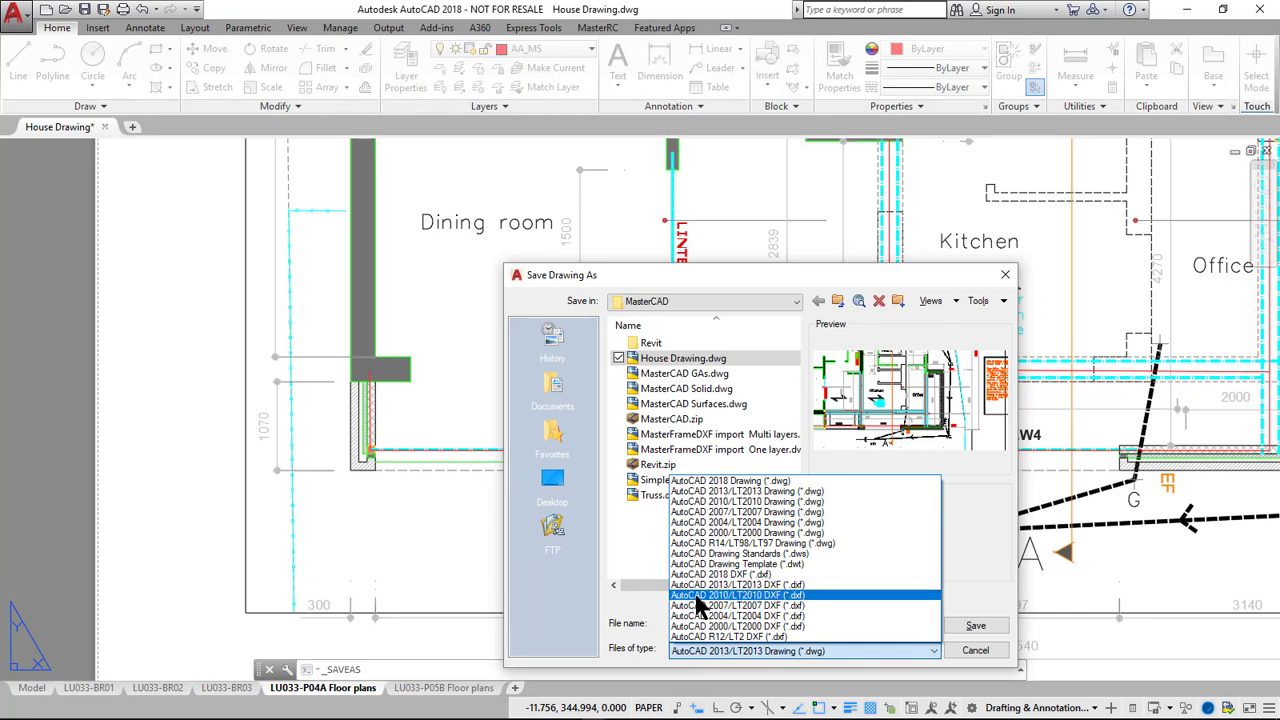
left_click(698, 605)
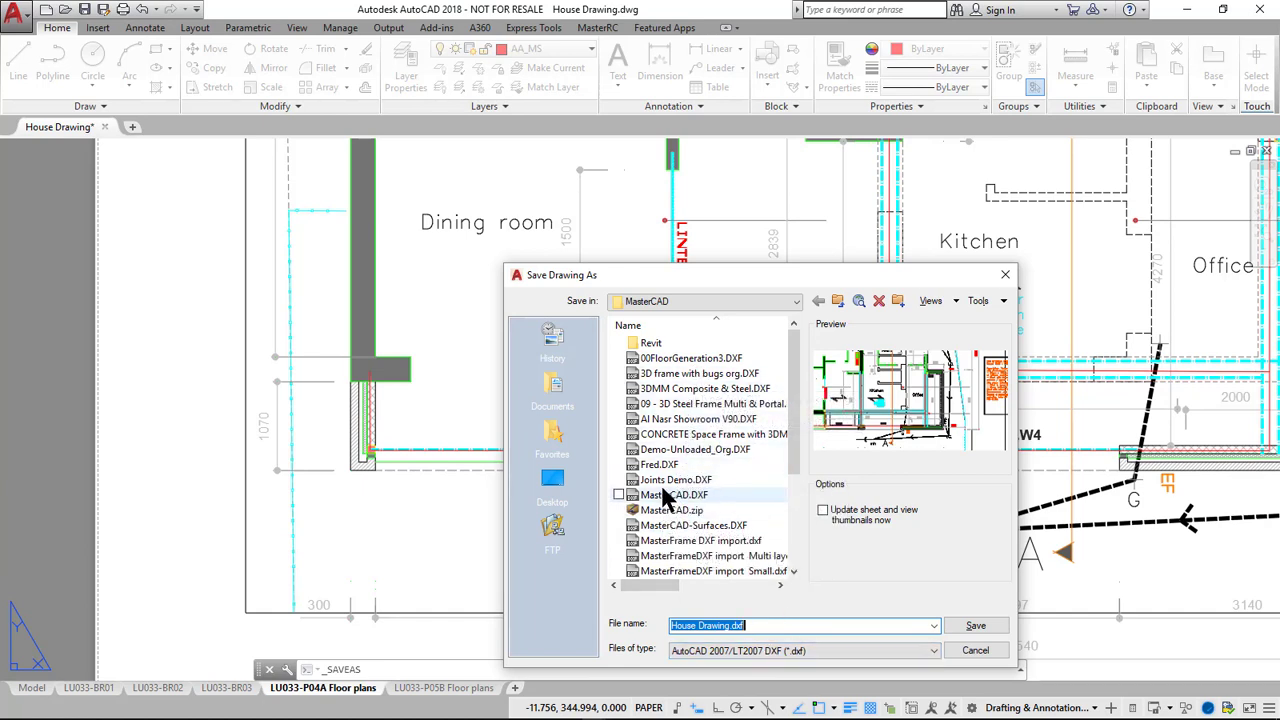
left_click(729, 625)
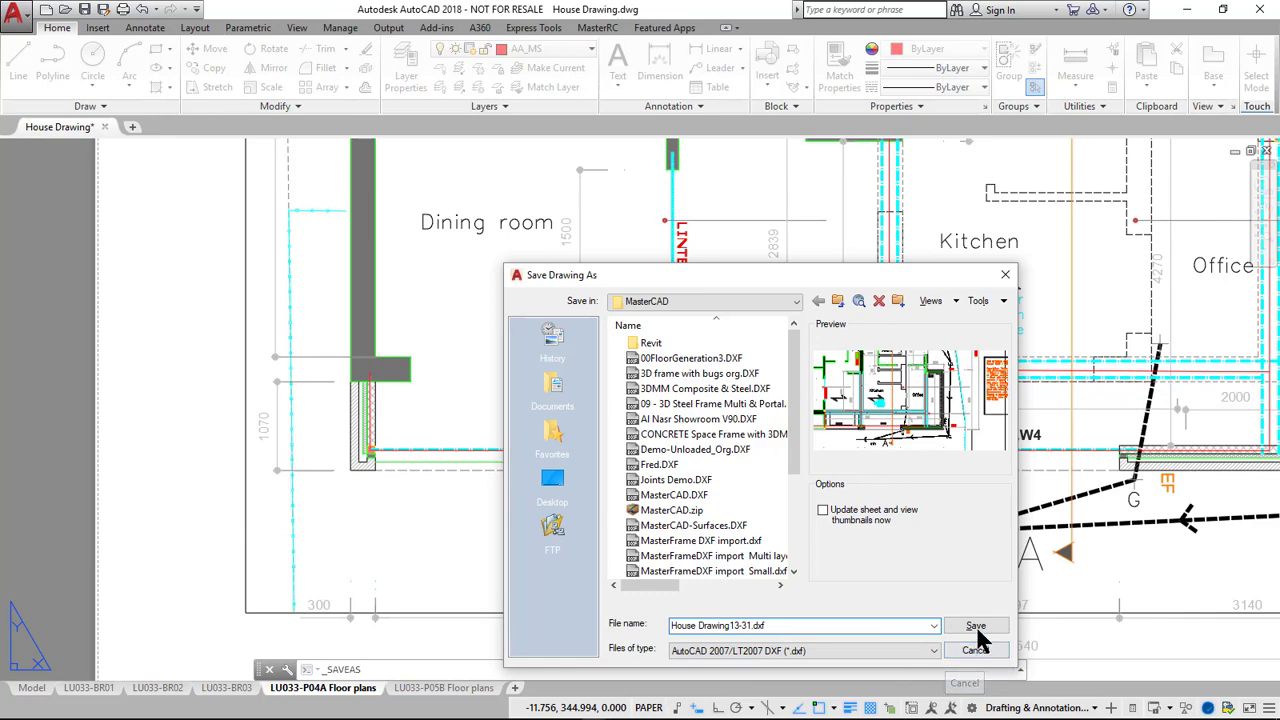
left_click(974, 627)
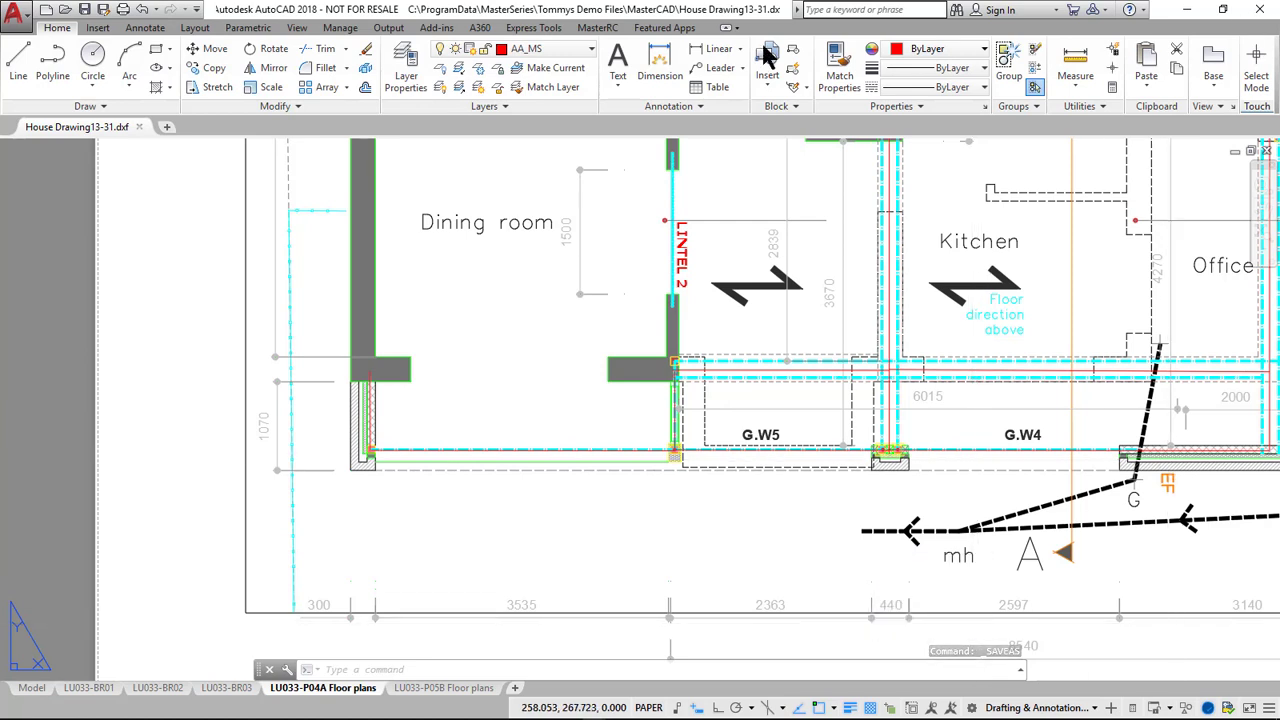
left_click(1259, 9)
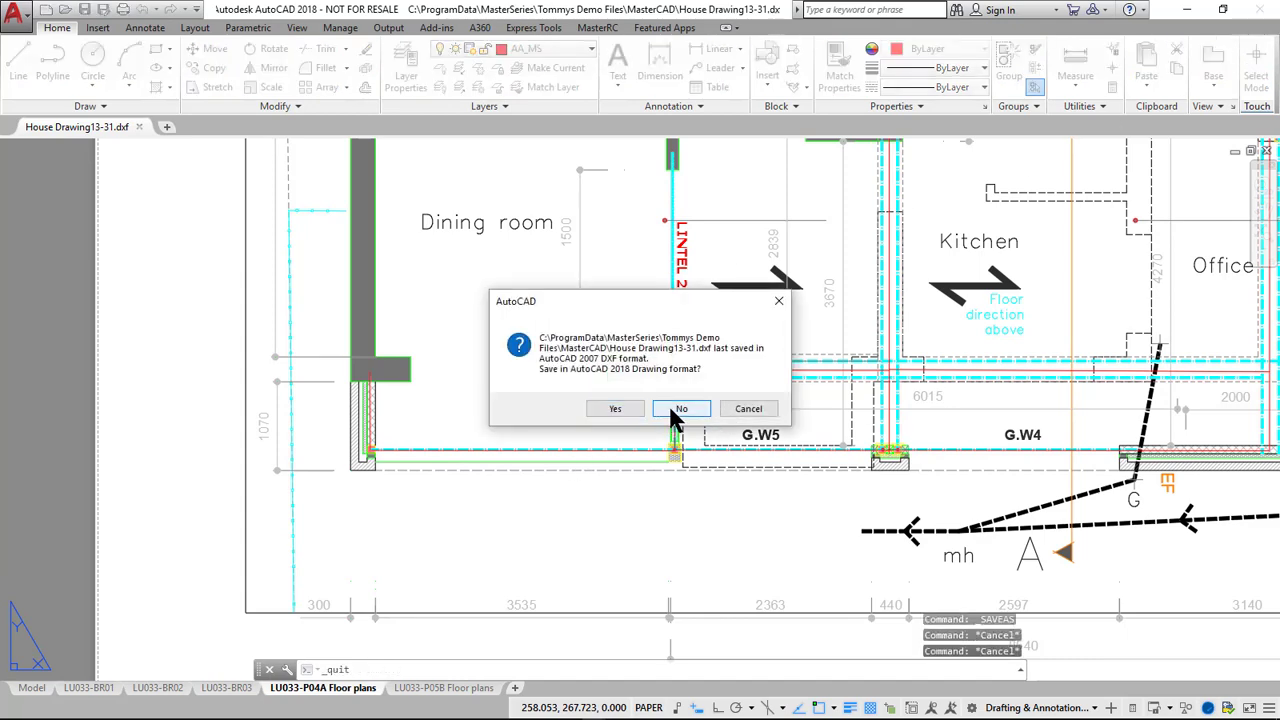
left_click(674, 415)
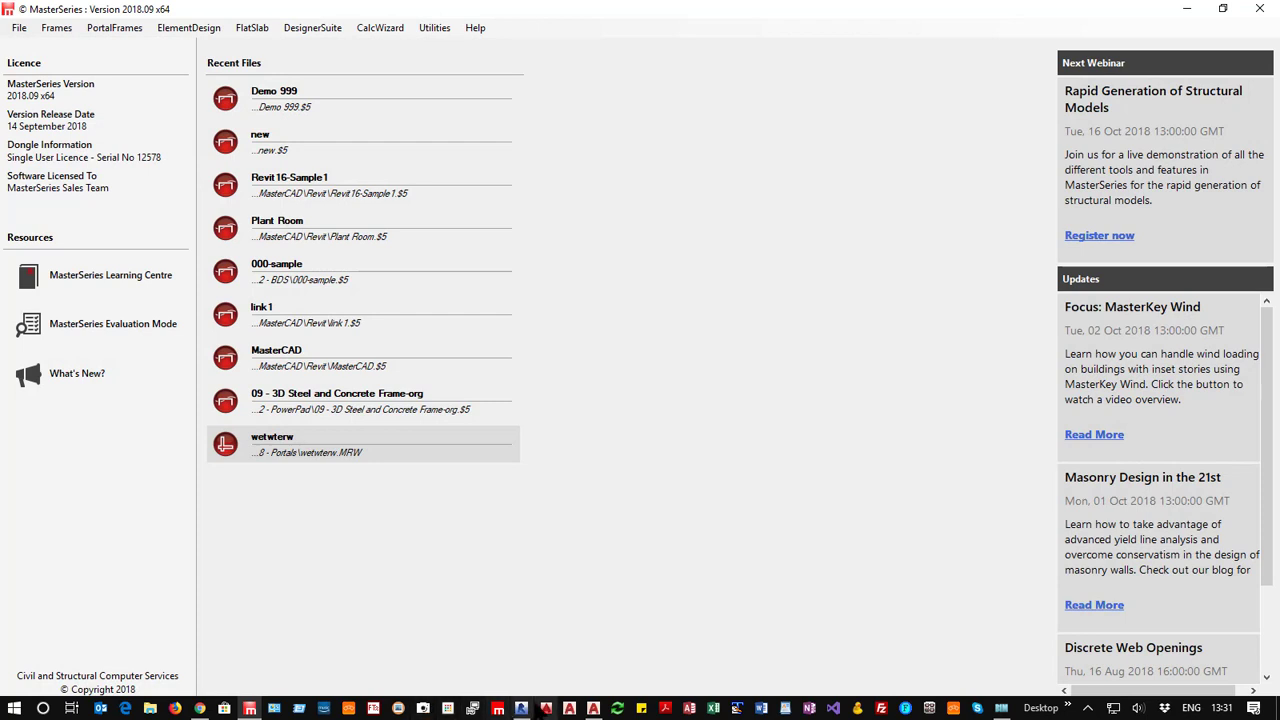
- Import the AutoCAD DXF file House Drawing13-31.dxf from the MasterCAD folder into MasterFrame, sorting the files by date modified
left_click(55, 30)
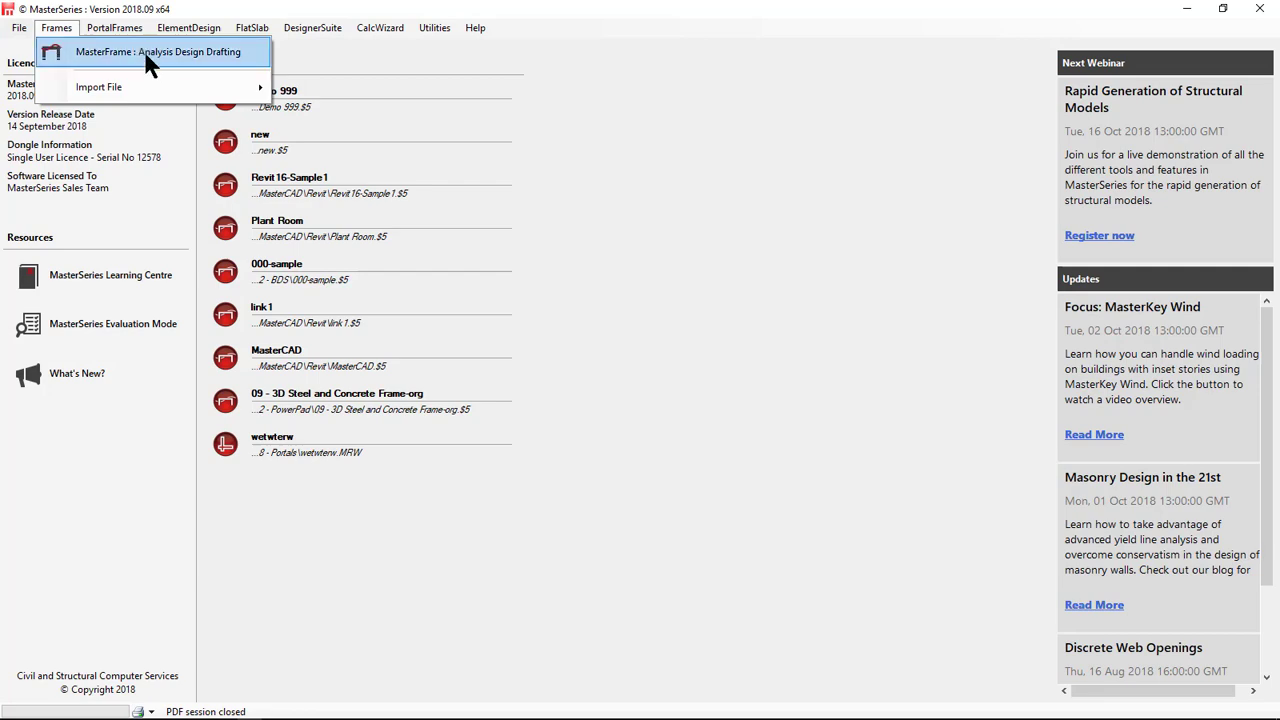
mouse_move(148, 88)
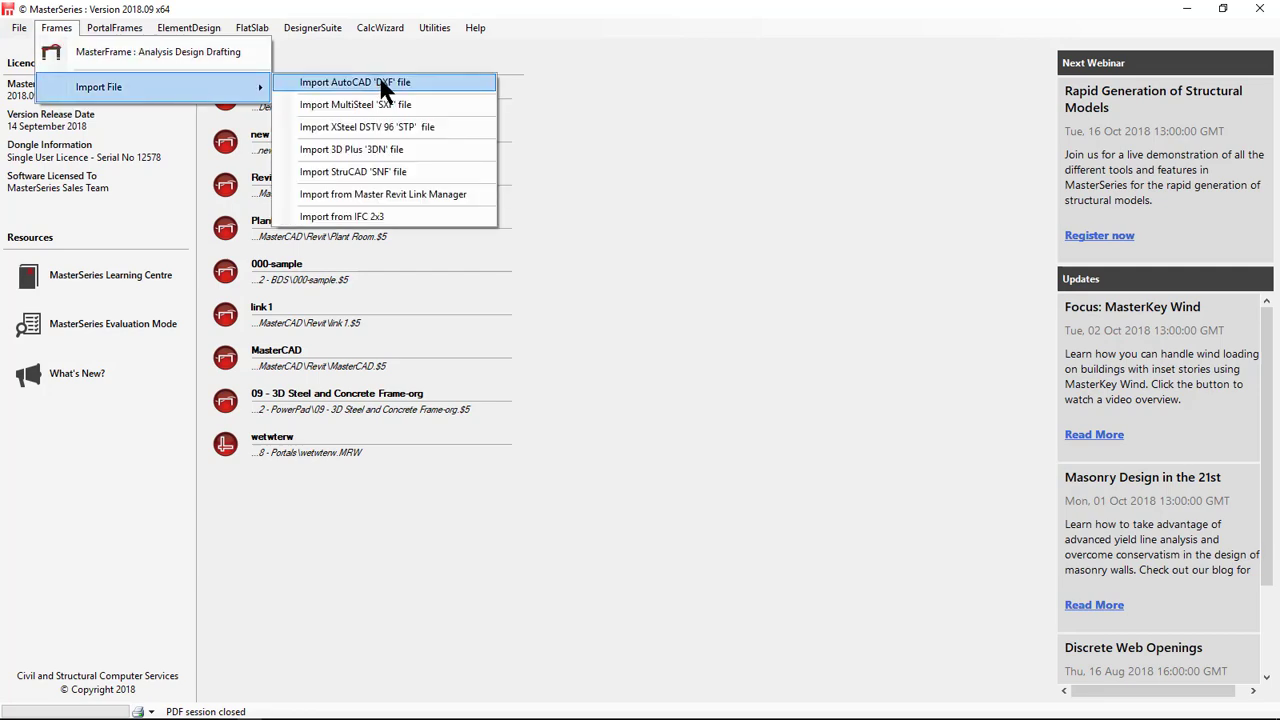
left_click(385, 86)
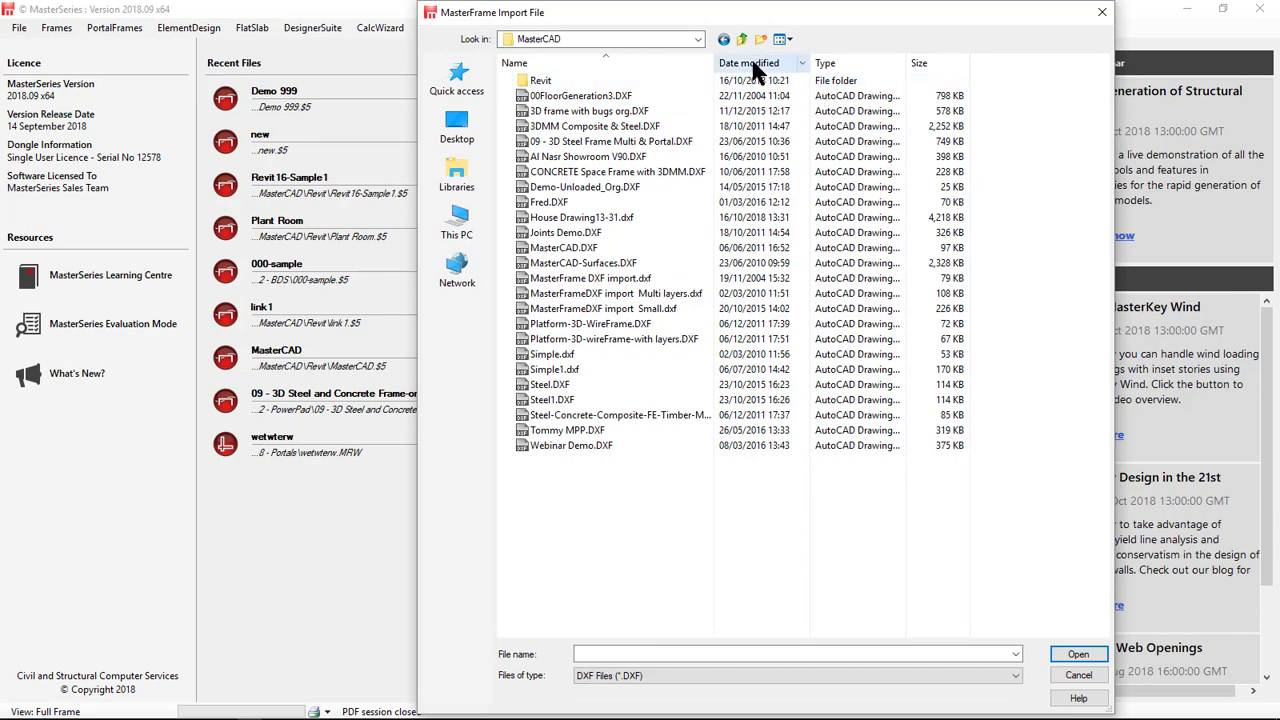
left_click(755, 64)
left_click(585, 84)
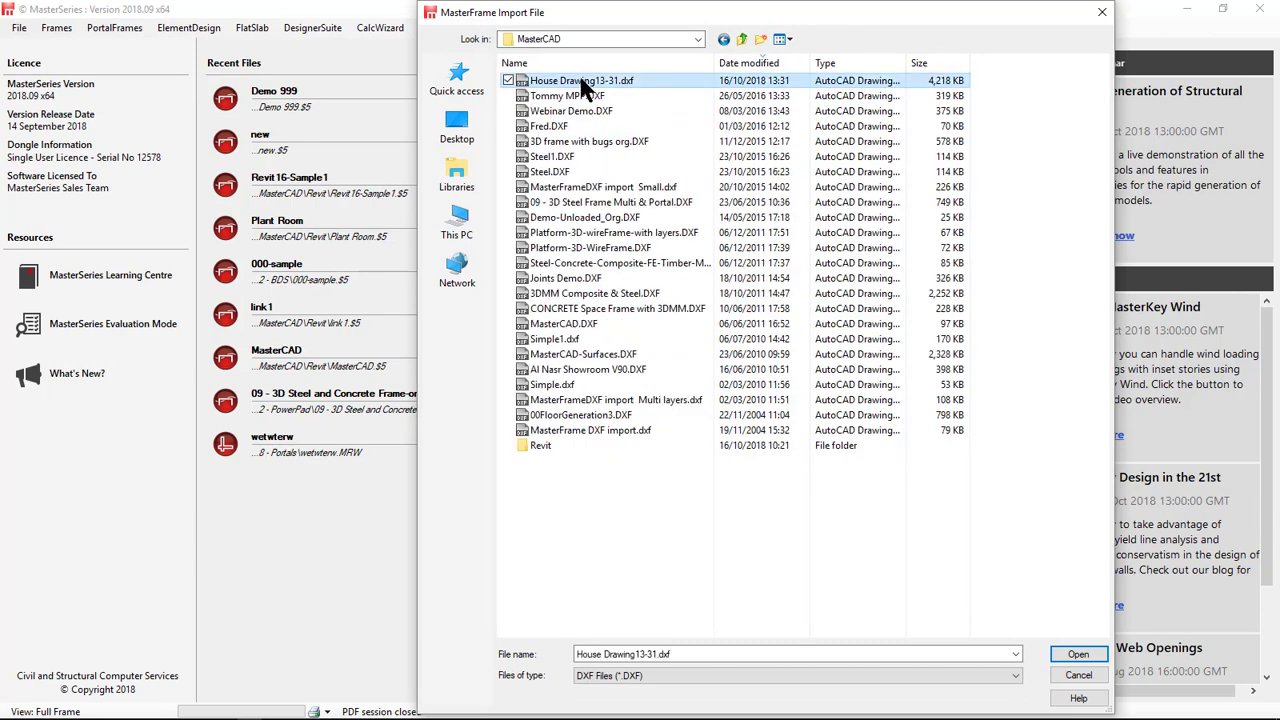
left_click(1078, 656)
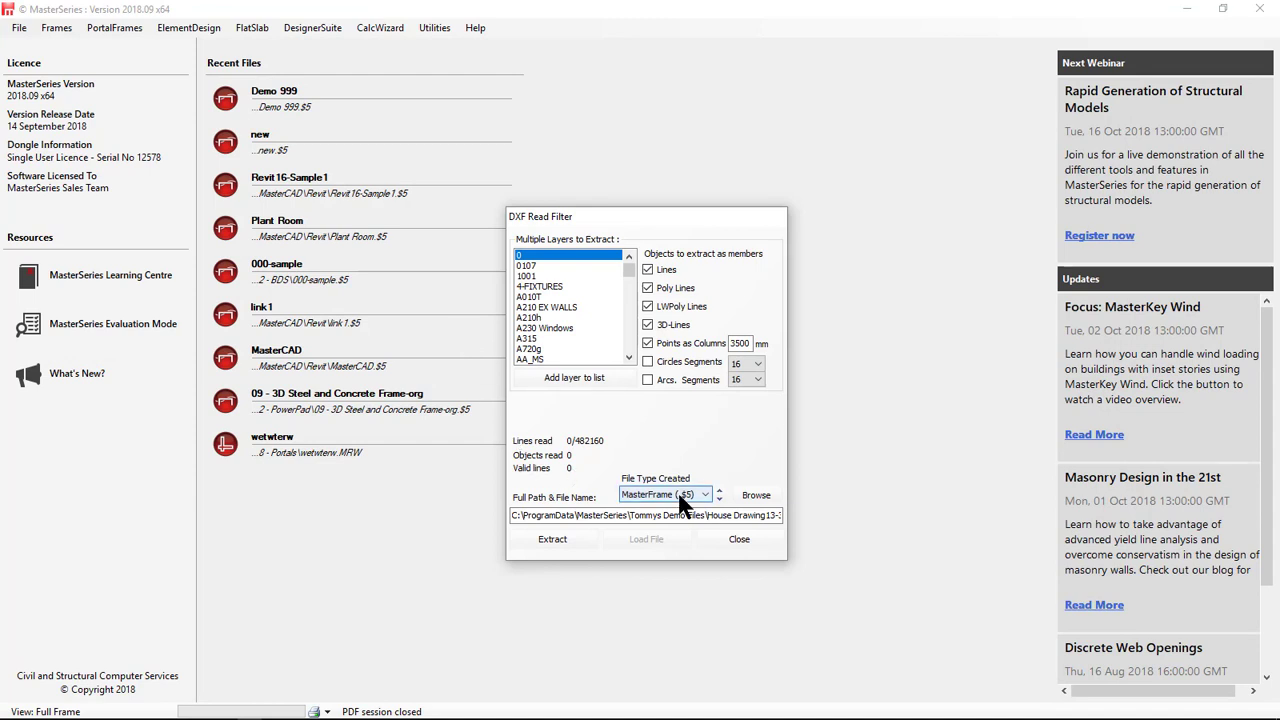
- Limit the DXF extraction to layer AA_MS only and set the height for points as columns to 2500 mm
left_click(528, 359)
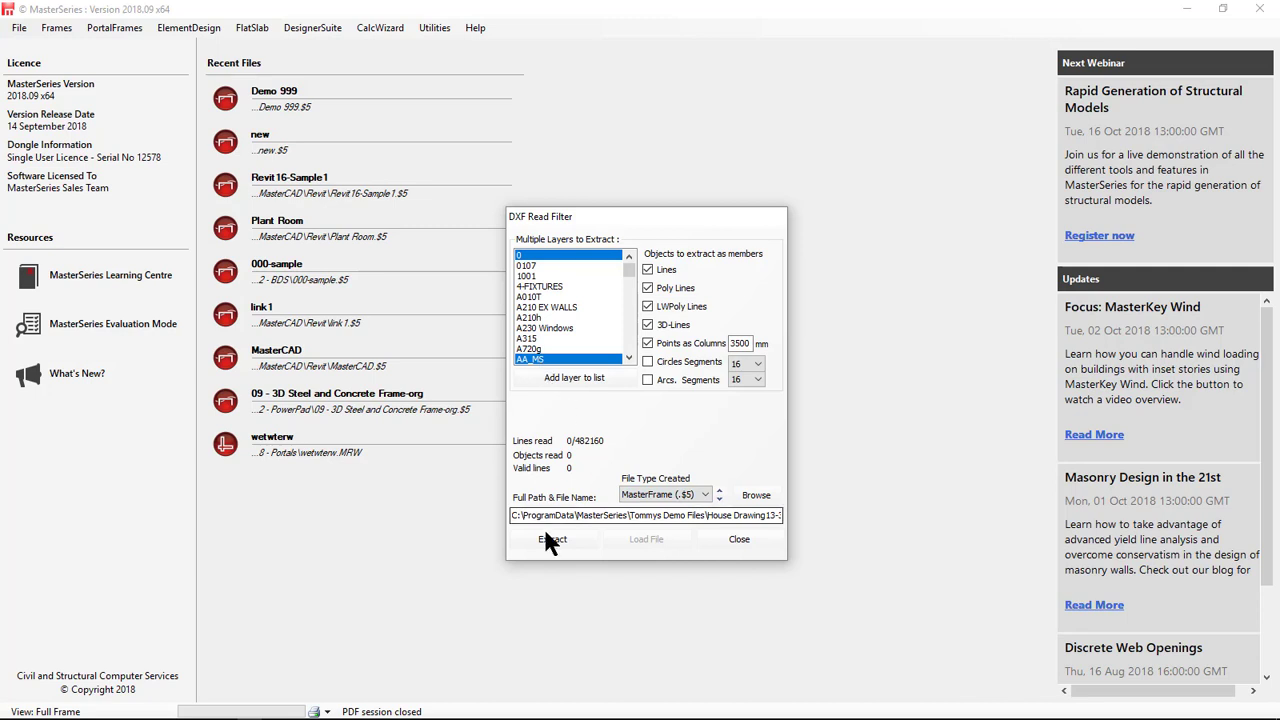
left_click(530, 257)
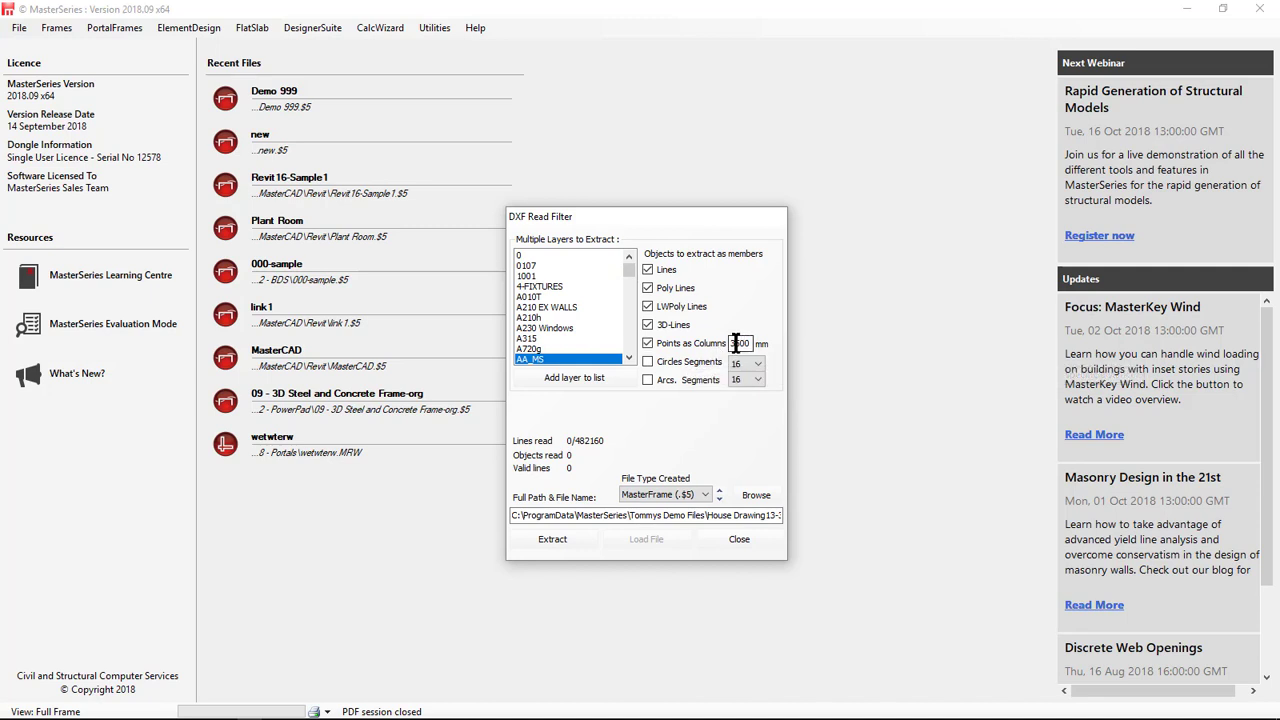
type("2")
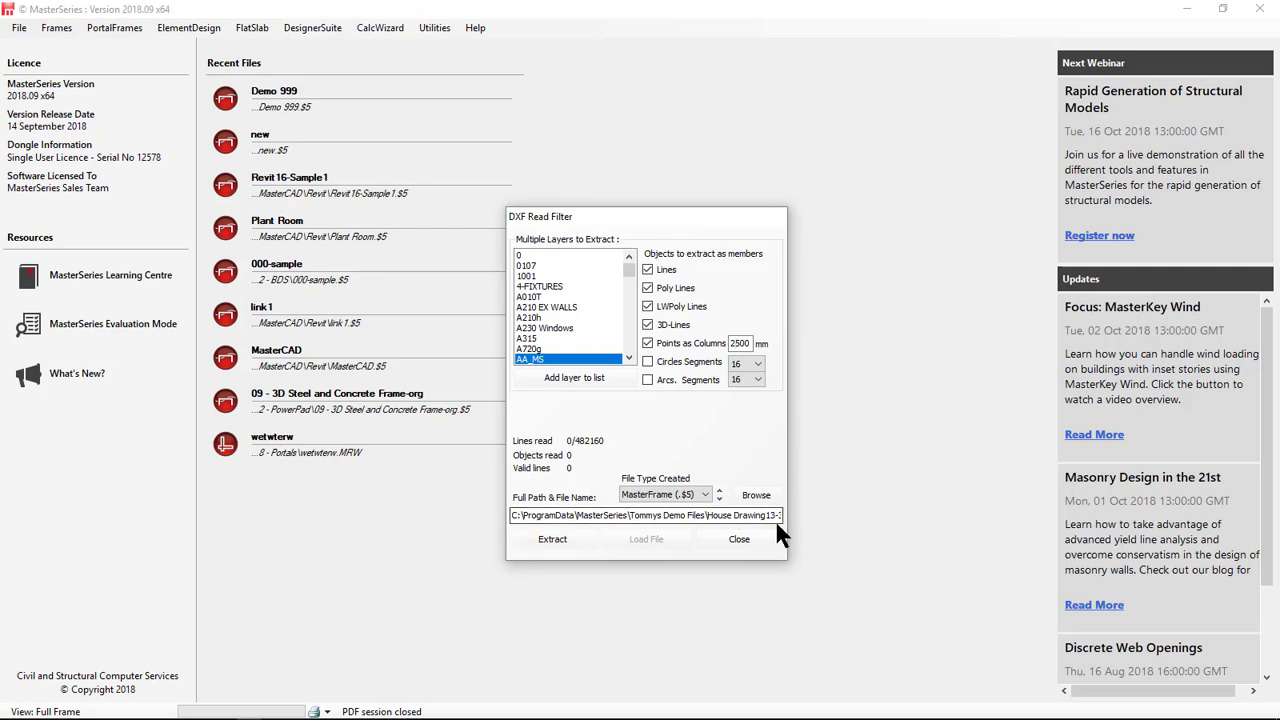
- Extract the AA_MS layer from the house drawing DXF as a MasterFrame (.$5) file and load the extracted model
left_click(552, 539)
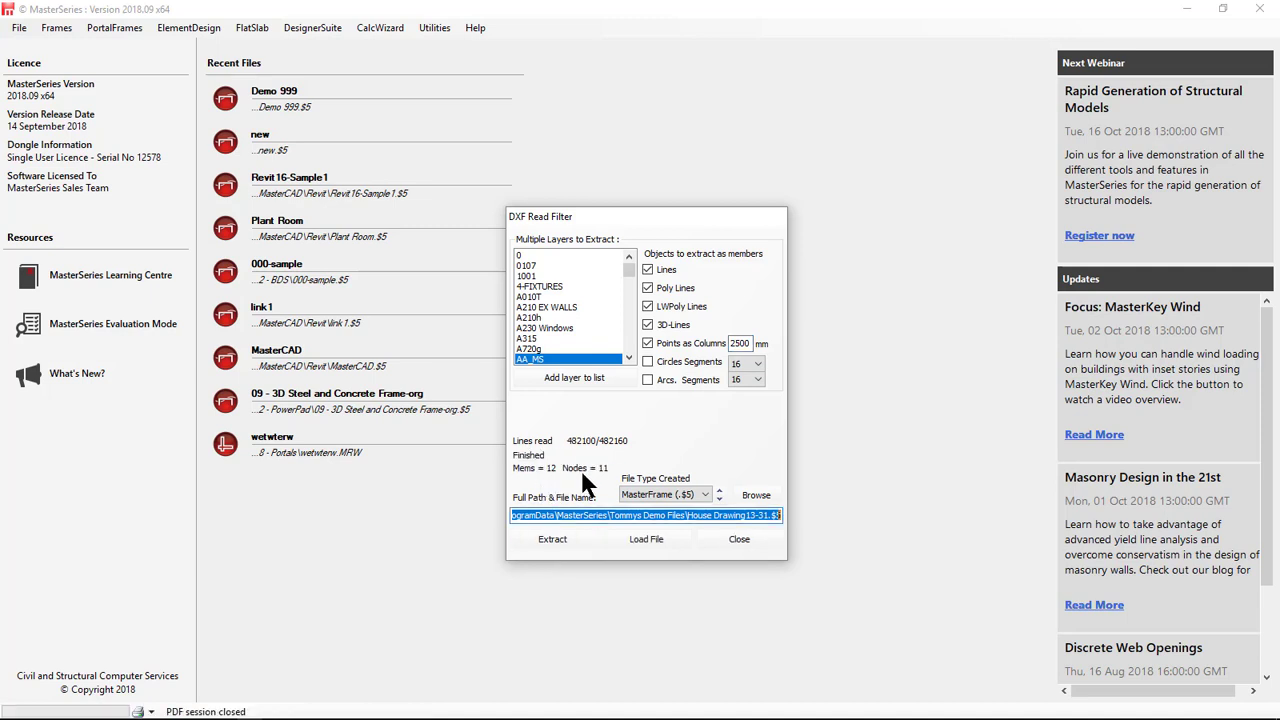
left_click(645, 538)
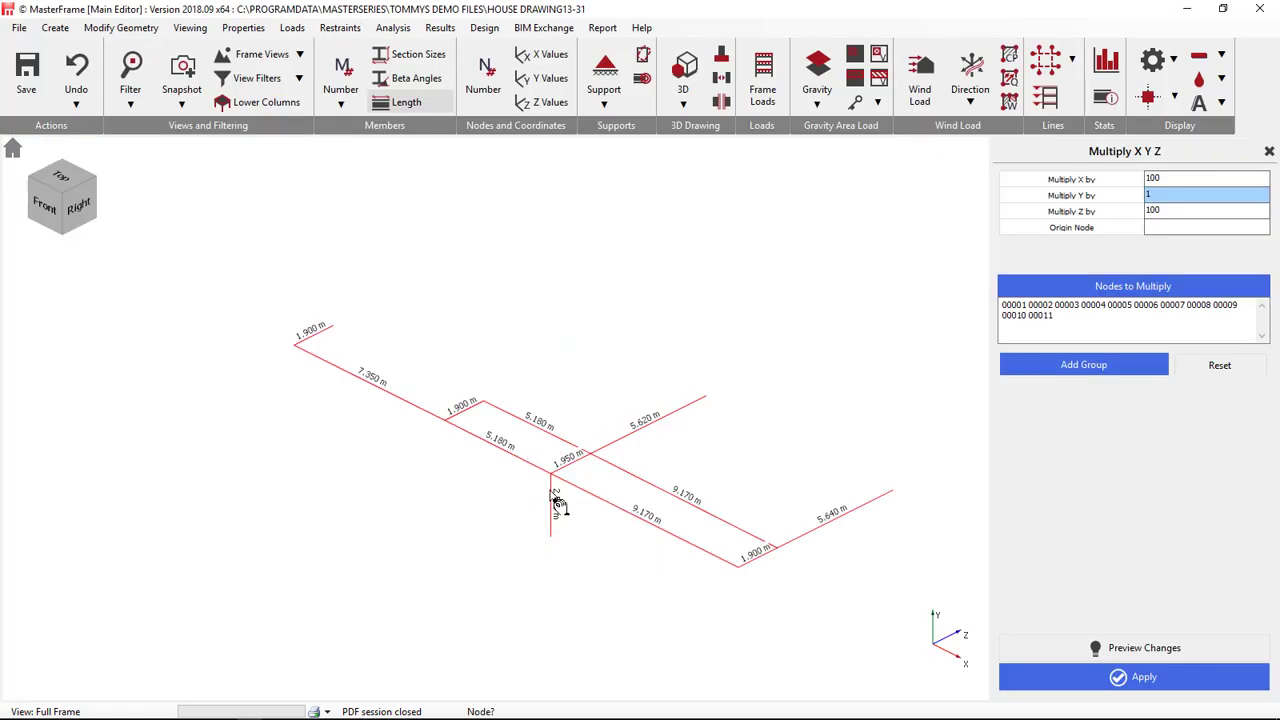
- Examine up close the node where the short 1.900 m member joins the 7.350 m and 5.180 m members
scroll(445, 480, "up", 5)
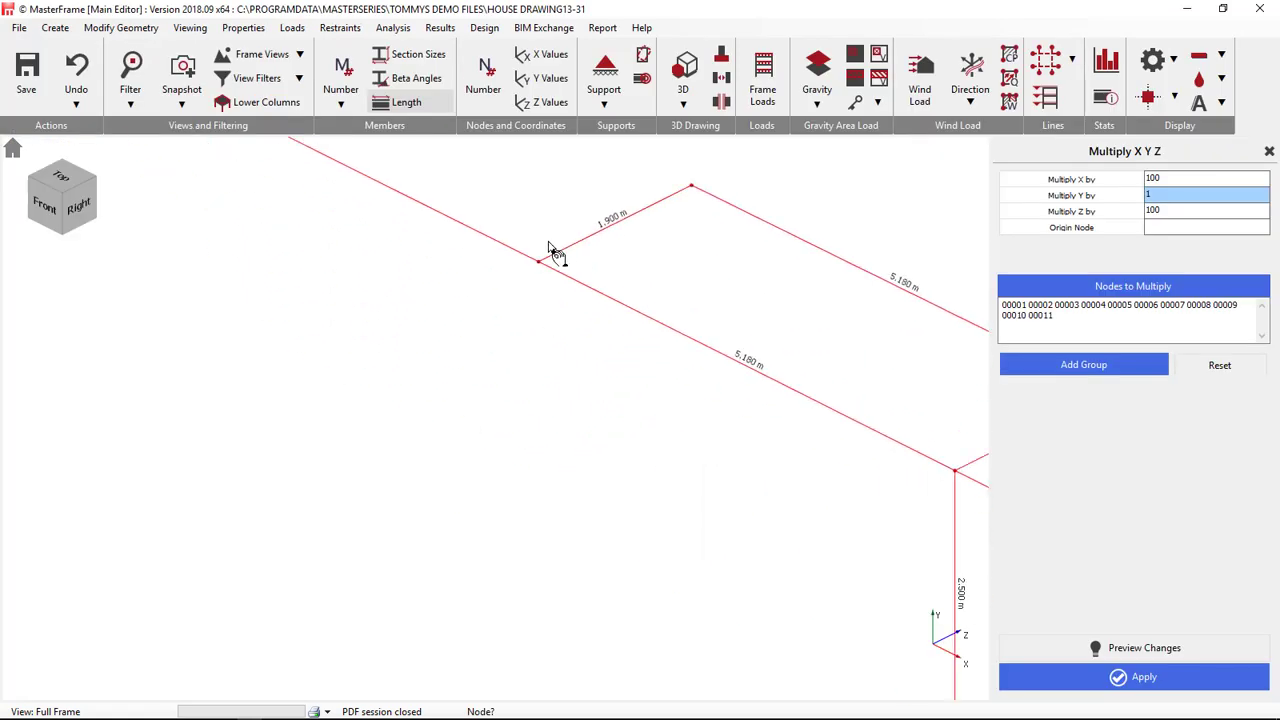
scroll(557, 250, "up", 6)
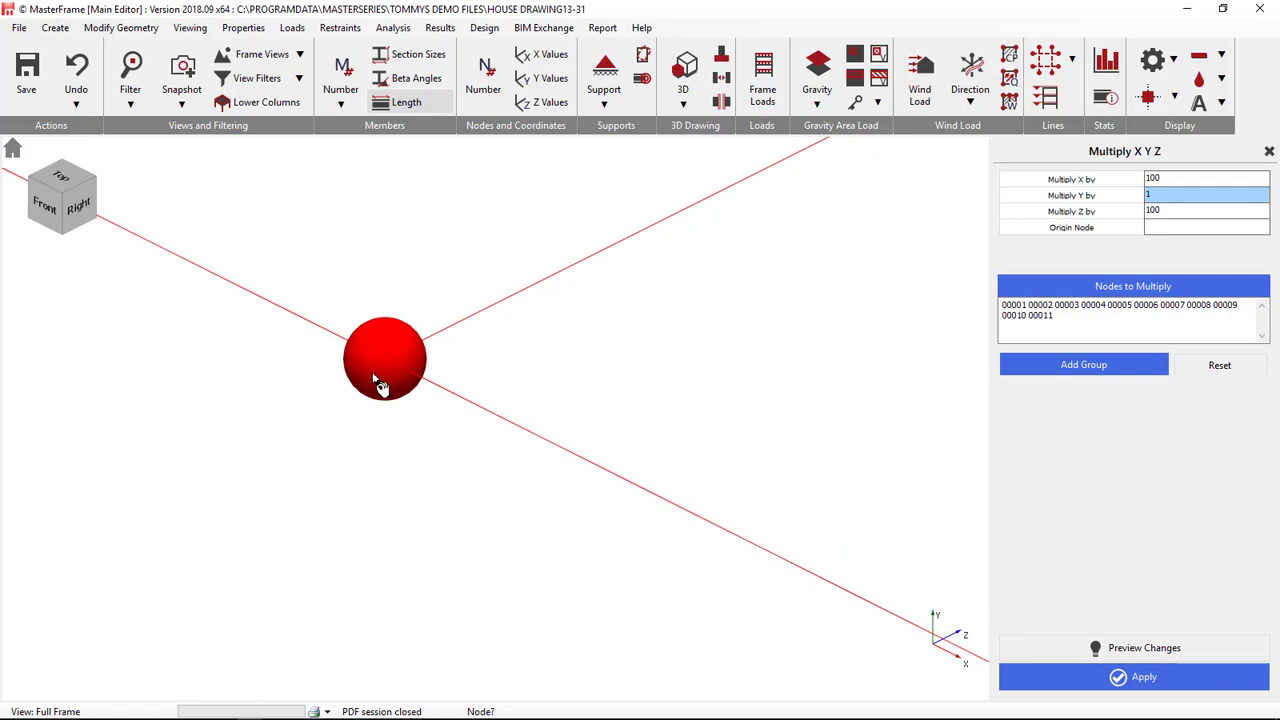
scroll(380, 388, "up", 3)
scroll(380, 363, "down", 2)
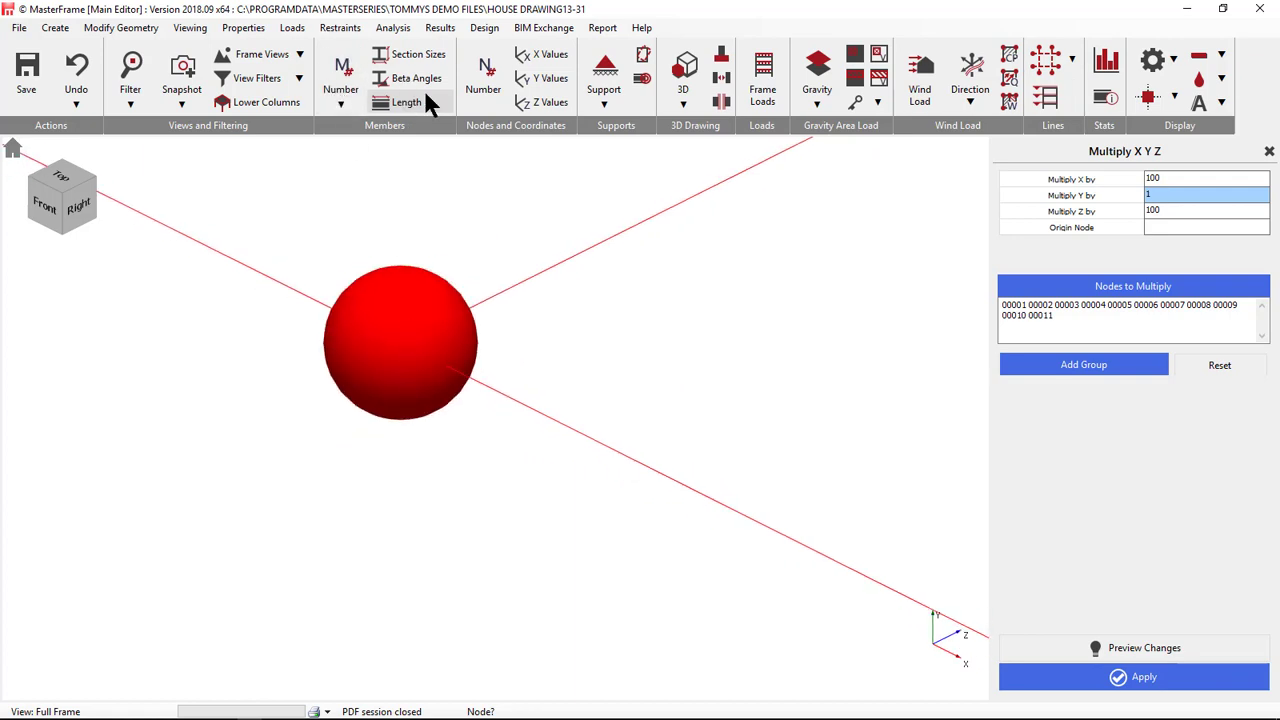
left_click(1147, 100)
scroll(380, 330, "down", 1)
scroll(365, 358, "up", 1)
scroll(370, 362, "down", 4)
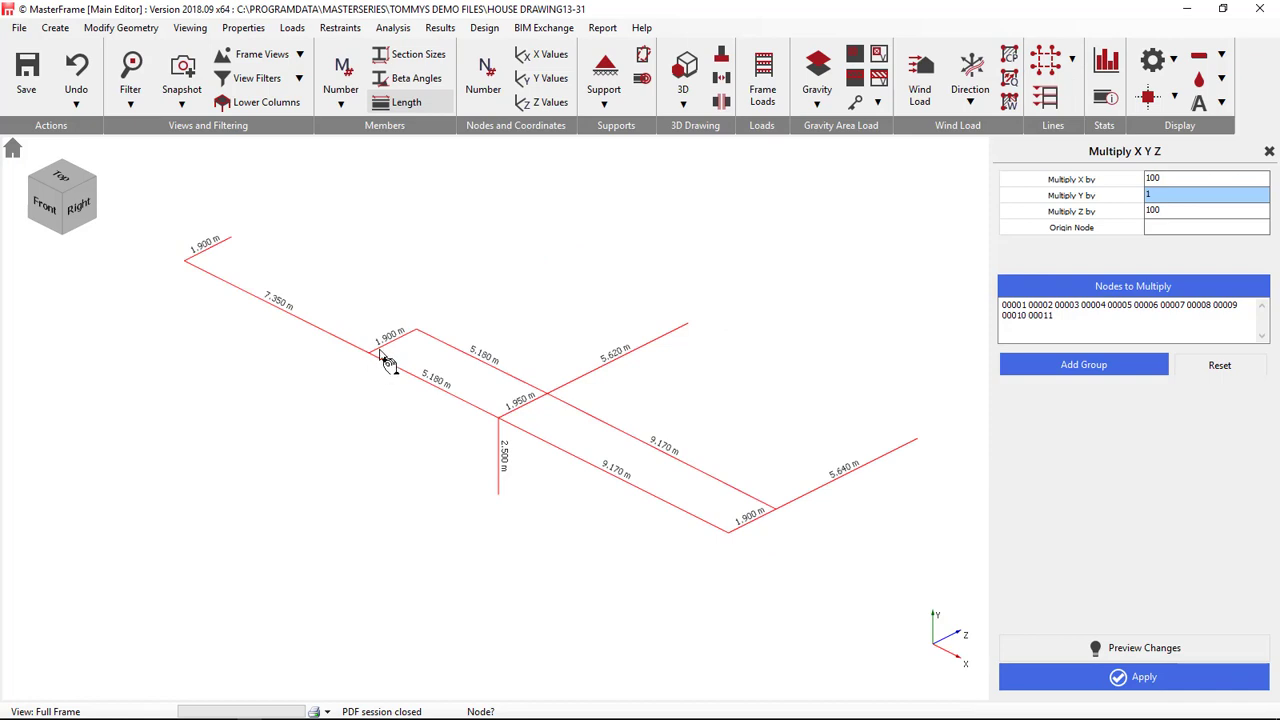
- Hide the member length labels and view the frame from the top
left_click(412, 108)
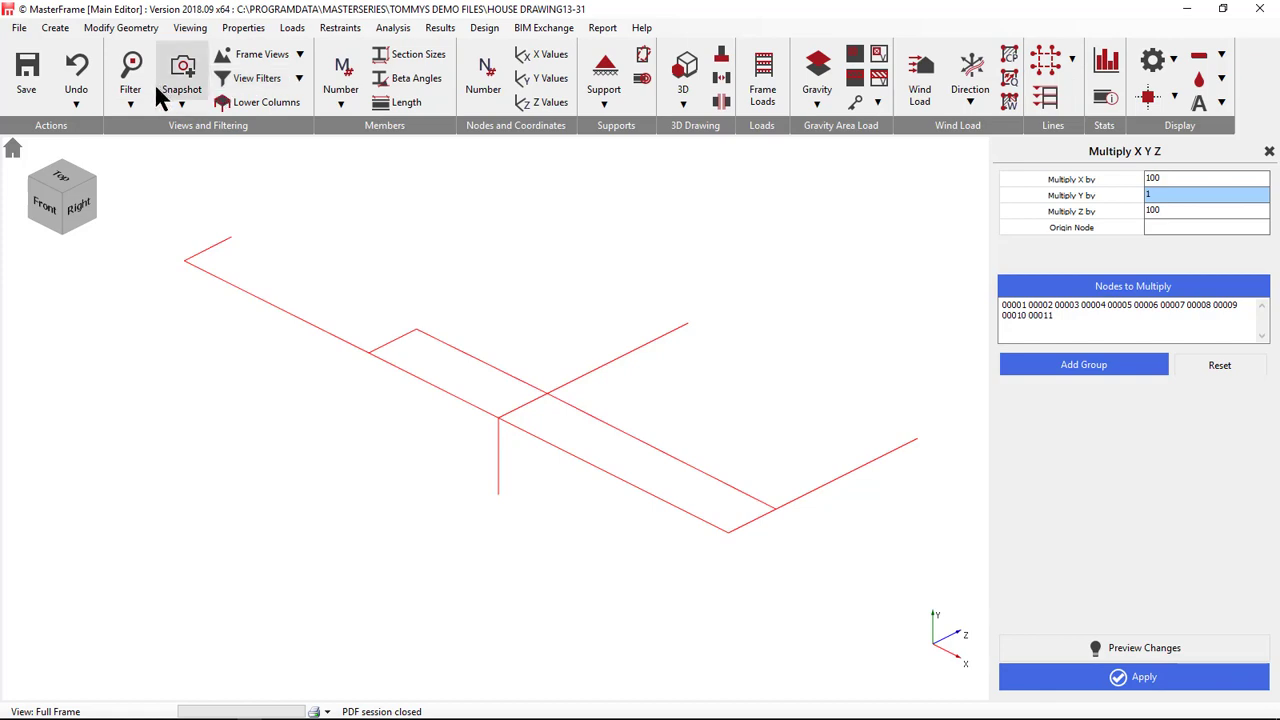
left_click(60, 180)
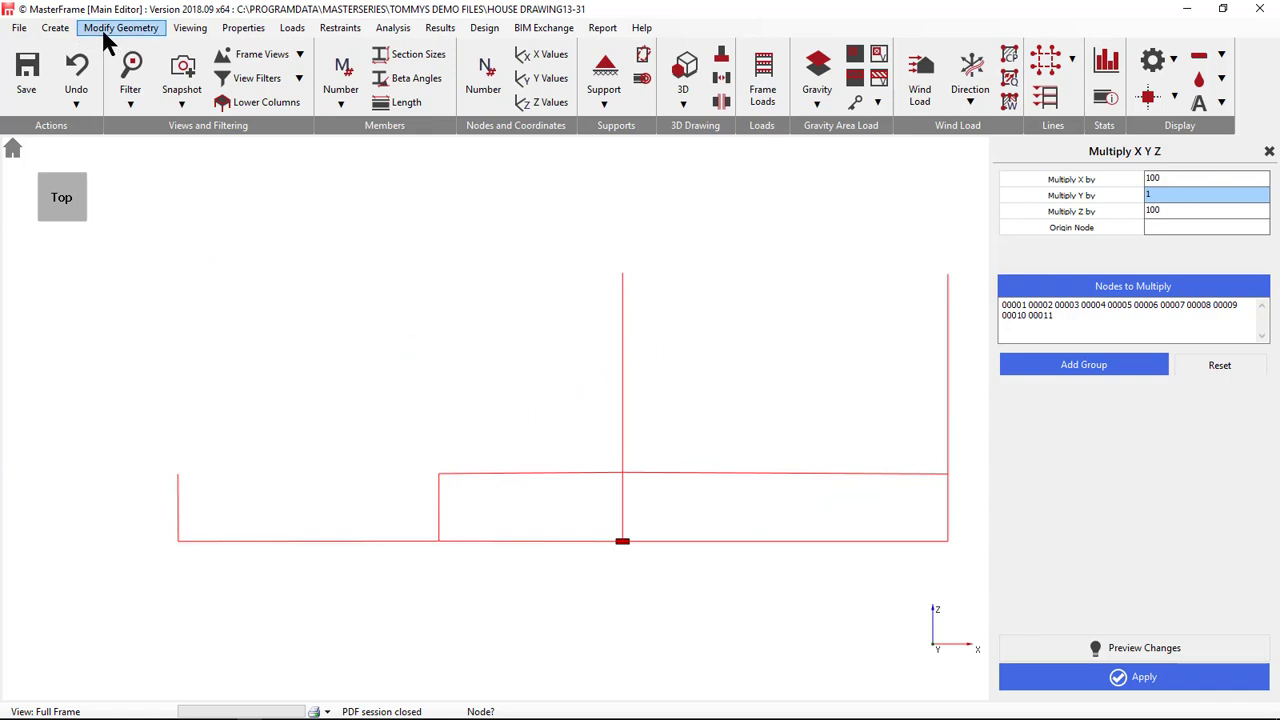
left_click(1269, 151)
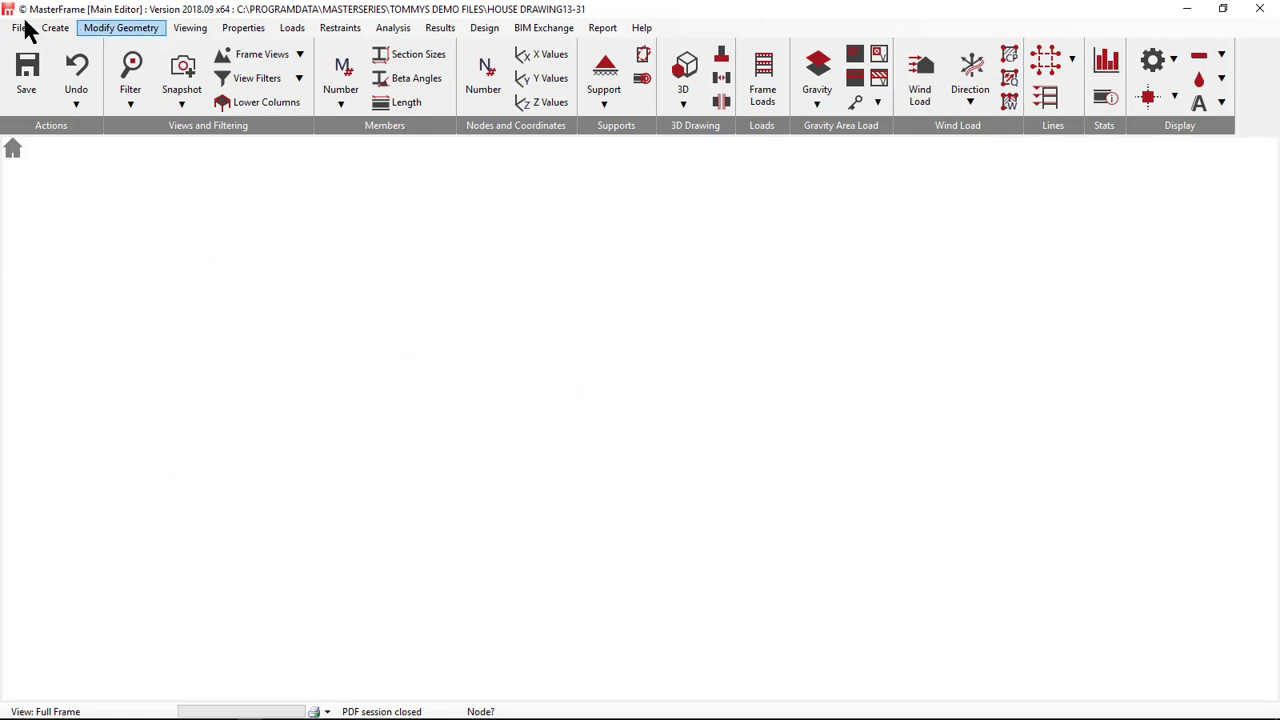
- Set the Z coordinate of all nodes along the frame's lowest horizontal line in plan to a common value of 0
left_click(108, 29)
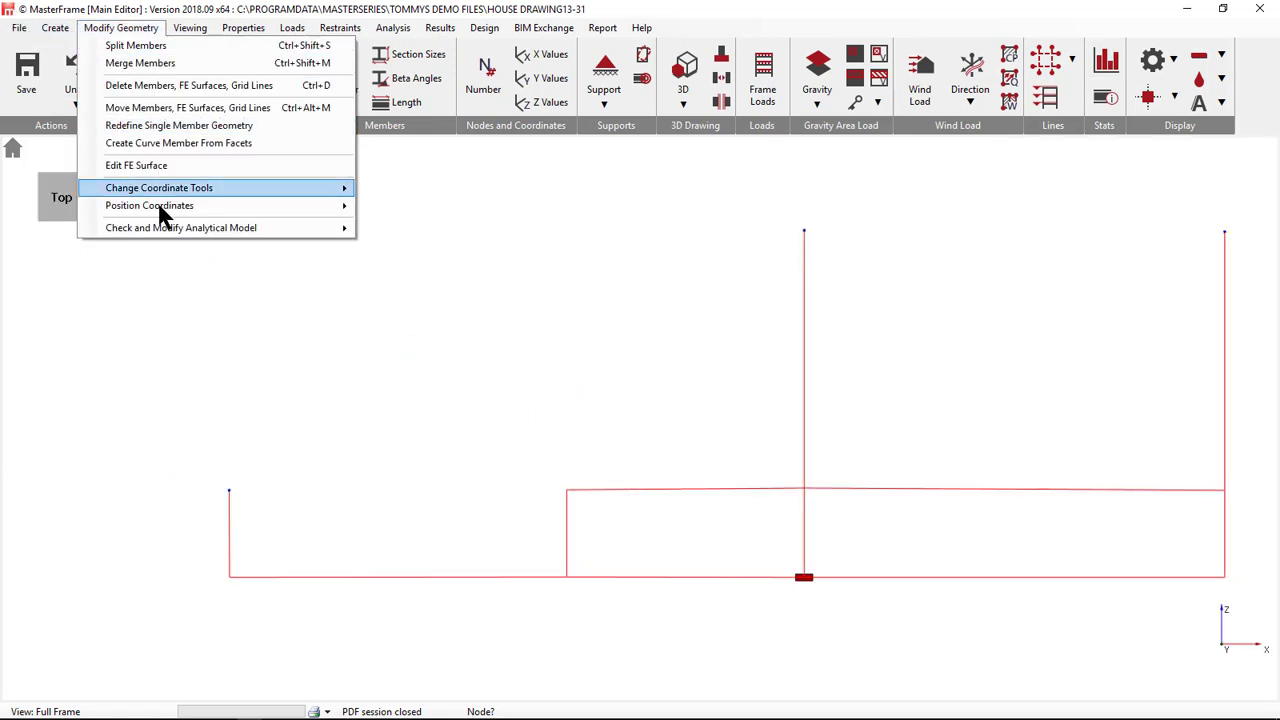
mouse_move(158, 211)
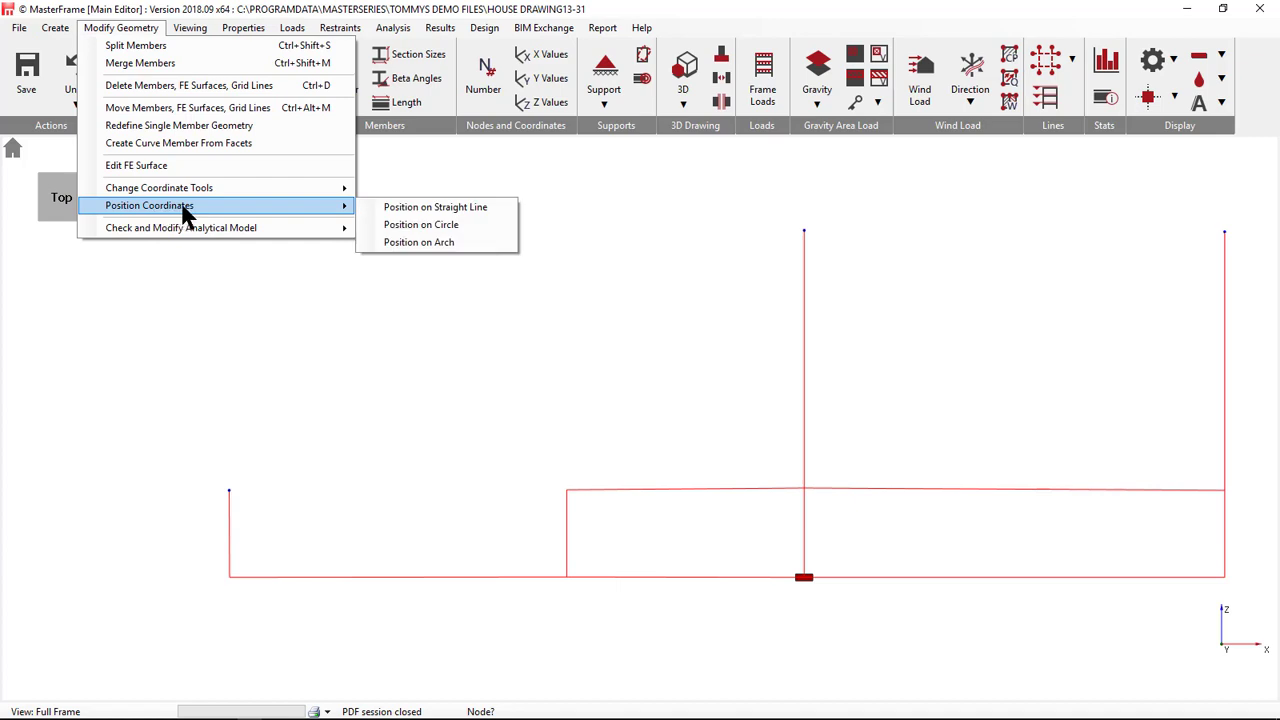
mouse_move(185, 192)
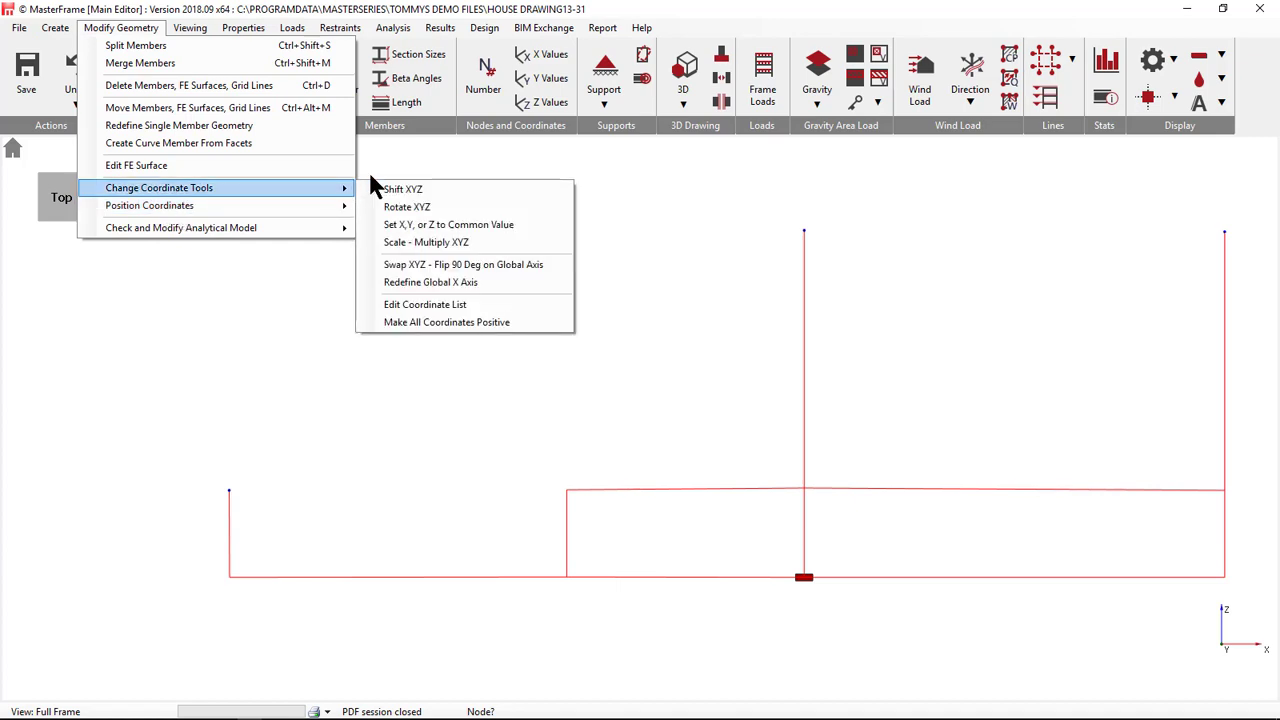
left_click(455, 225)
mouse_move(142, 548)
left_mouse_down()
mouse_move(650, 524)
mouse_move(962, 533)
left_mouse_up()
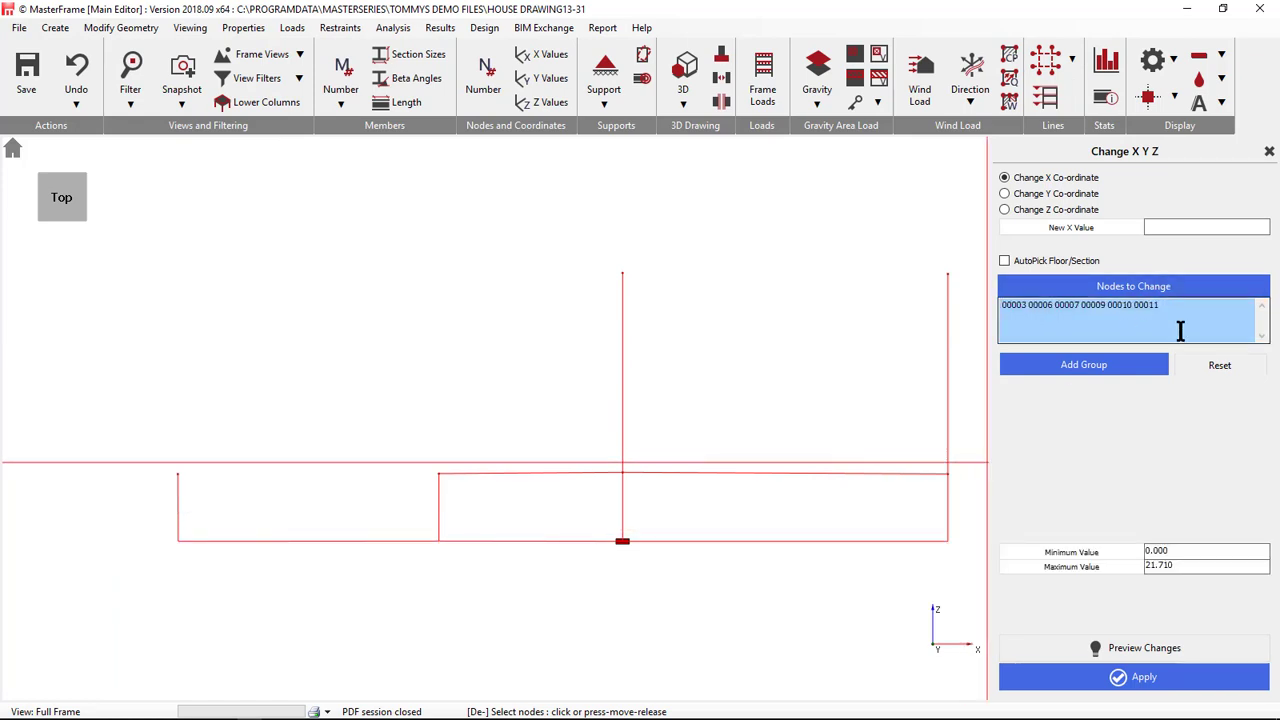
left_click(1216, 366)
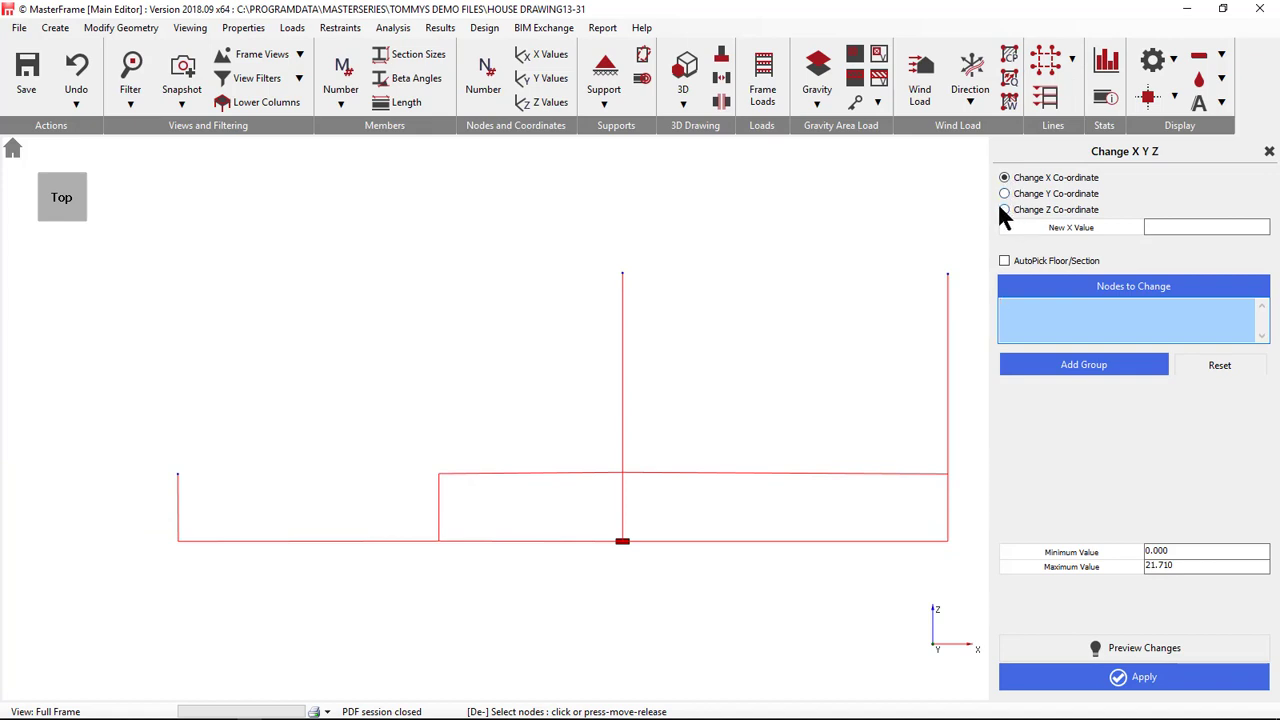
left_click(1004, 210)
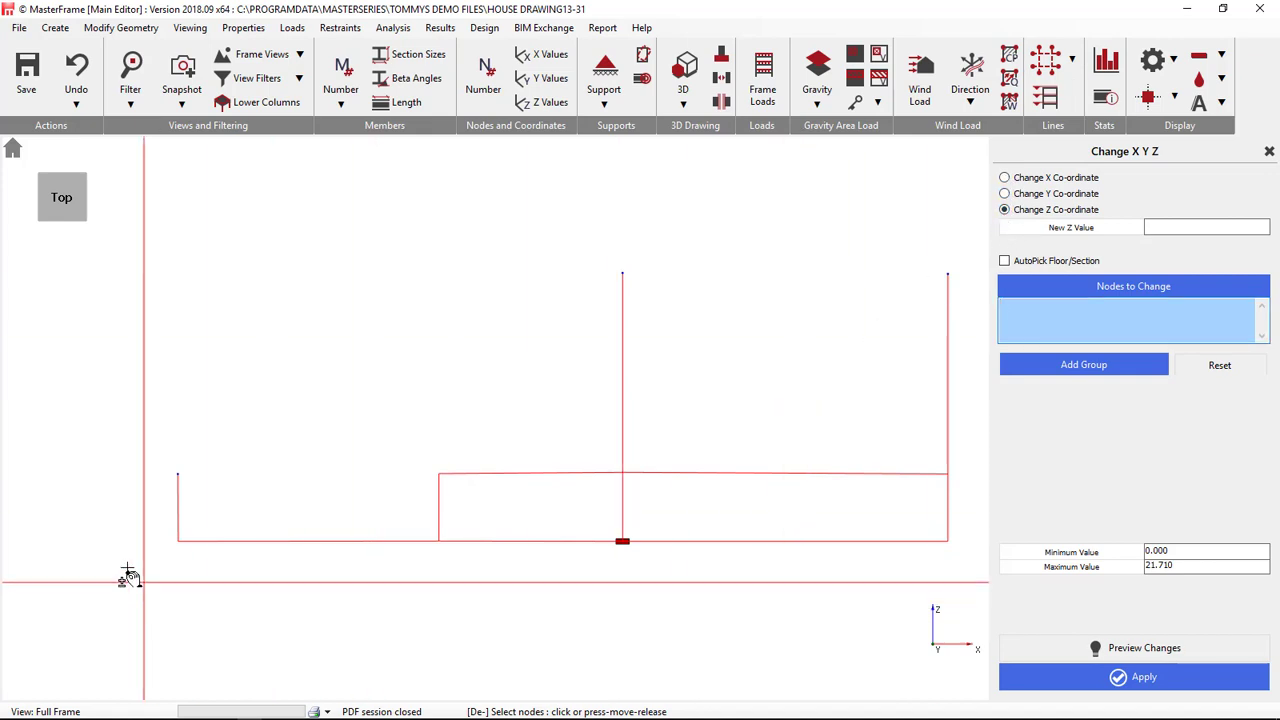
left_click_drag(95, 552, 970, 528)
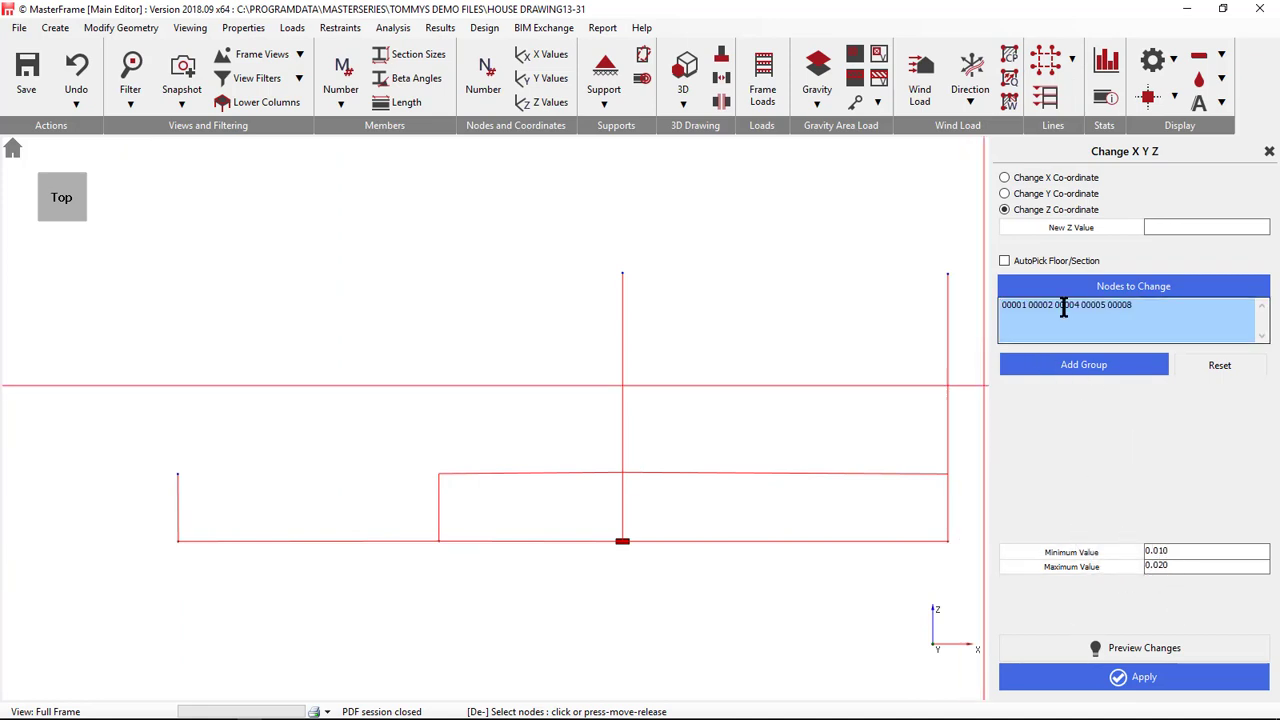
left_click(1165, 225)
type("0")
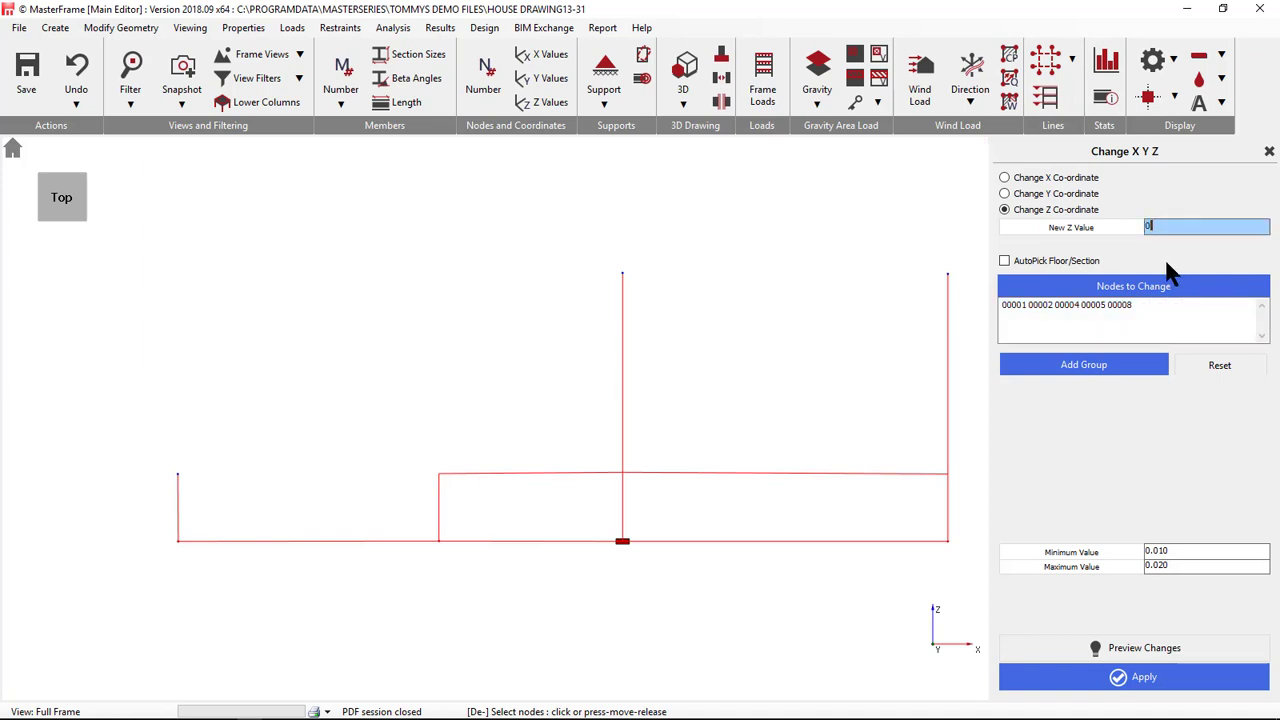
left_click(1118, 679)
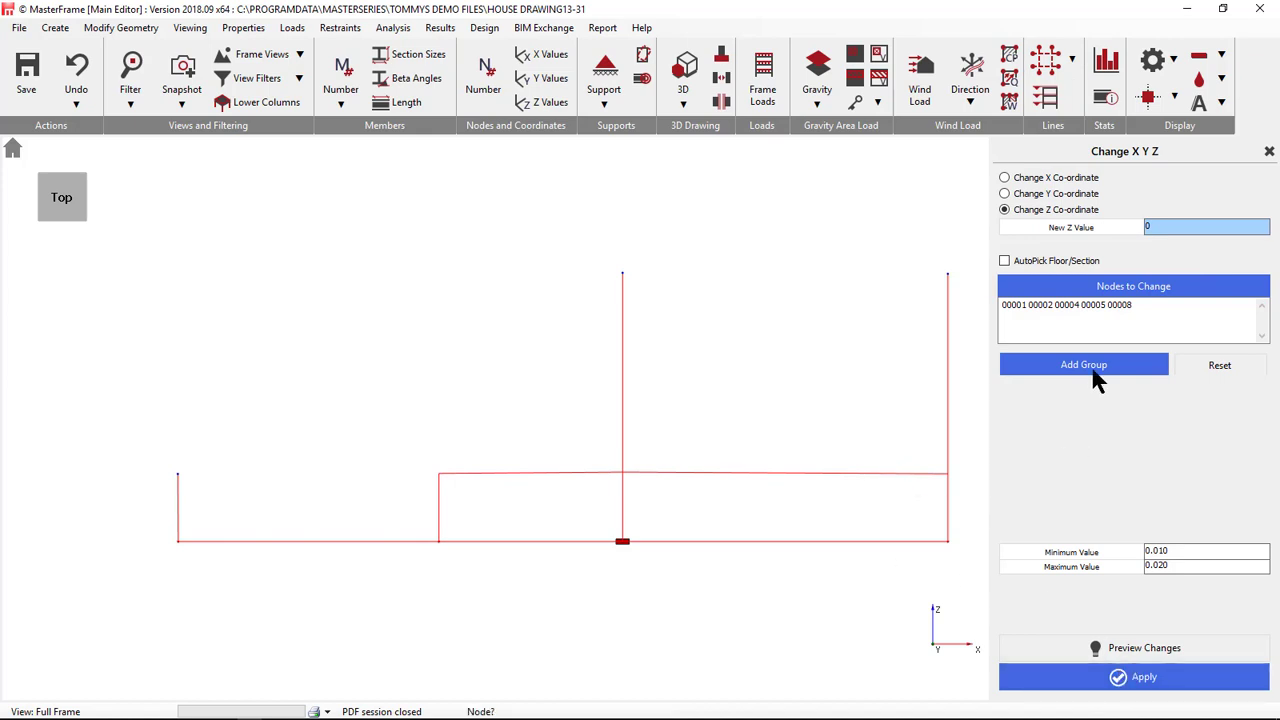
- Set the Z coordinate of the four nodes along the second horizontal line in plan to a common value of 1.95
left_click(1208, 362)
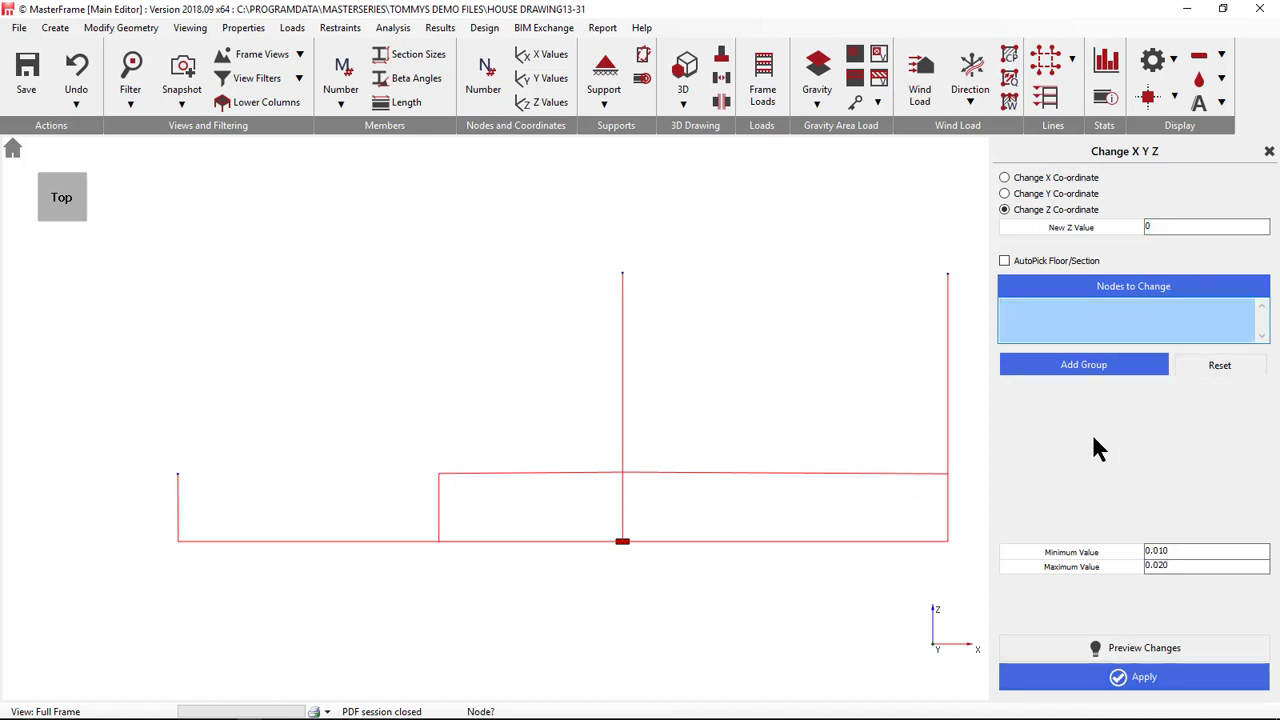
mouse_move(90, 501)
left_mouse_down()
mouse_move(983, 394)
mouse_move(963, 448)
mouse_move(928, 482)
left_mouse_up()
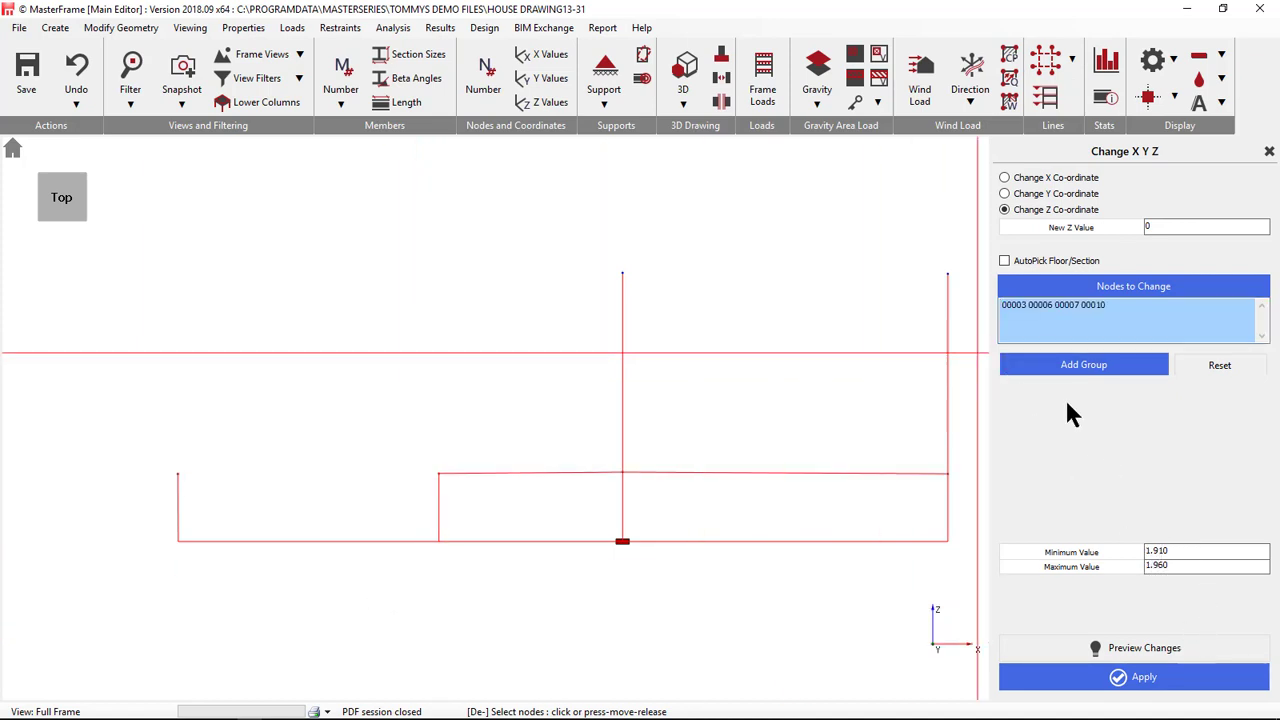
left_click(1154, 229)
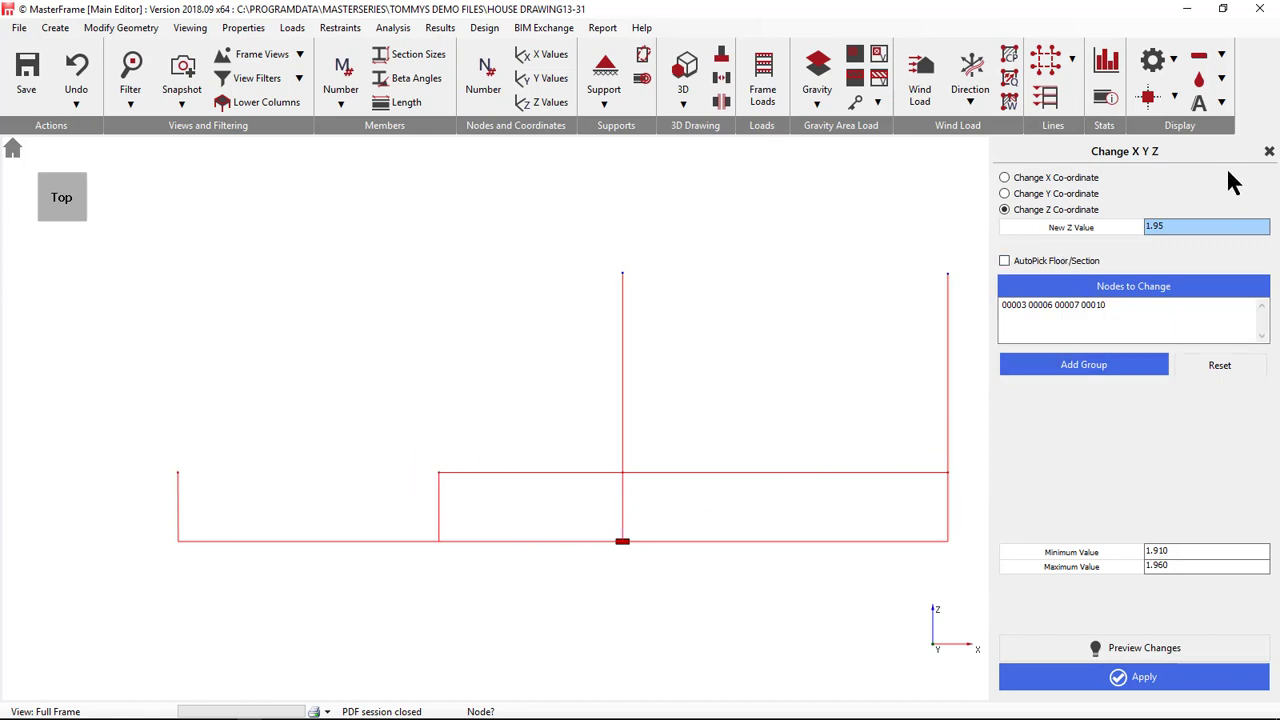
left_click(1269, 151)
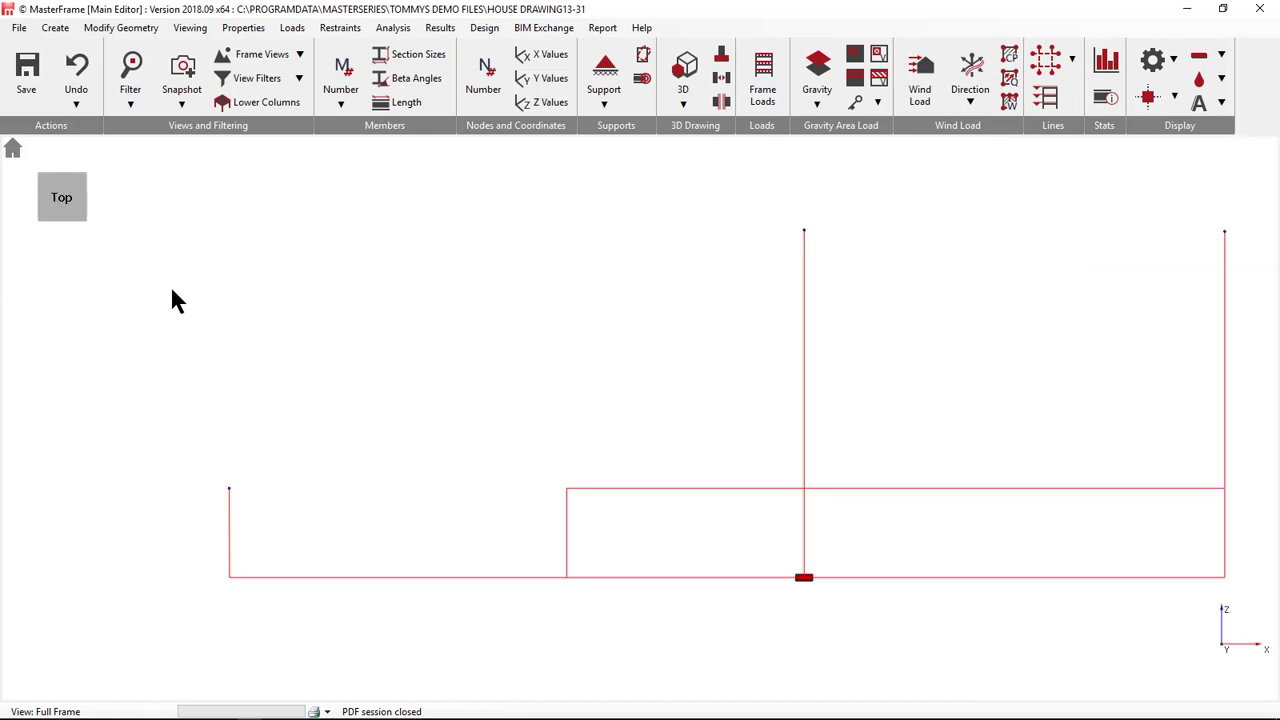
- Close the House Drawing13-31 model without saving it
scroll(560, 595, "up", 2)
scroll(480, 531, "down", 3)
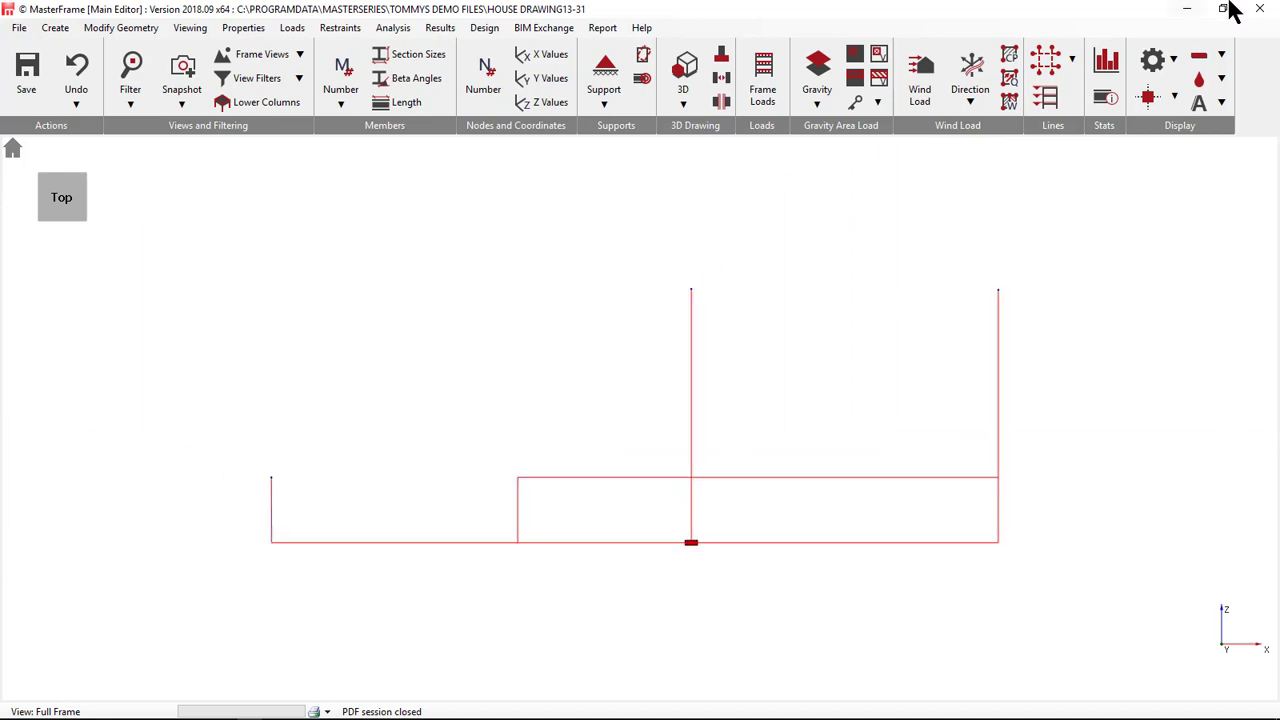
left_click(1260, 10)
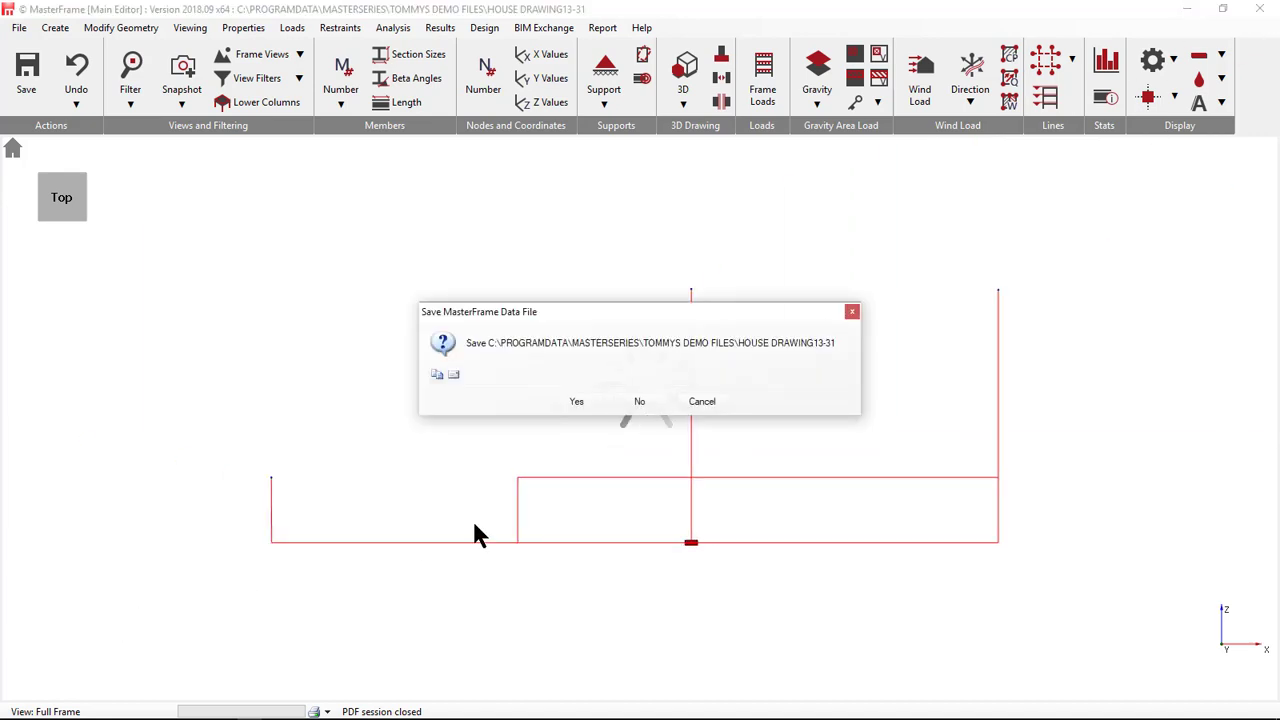
left_click(640, 401)
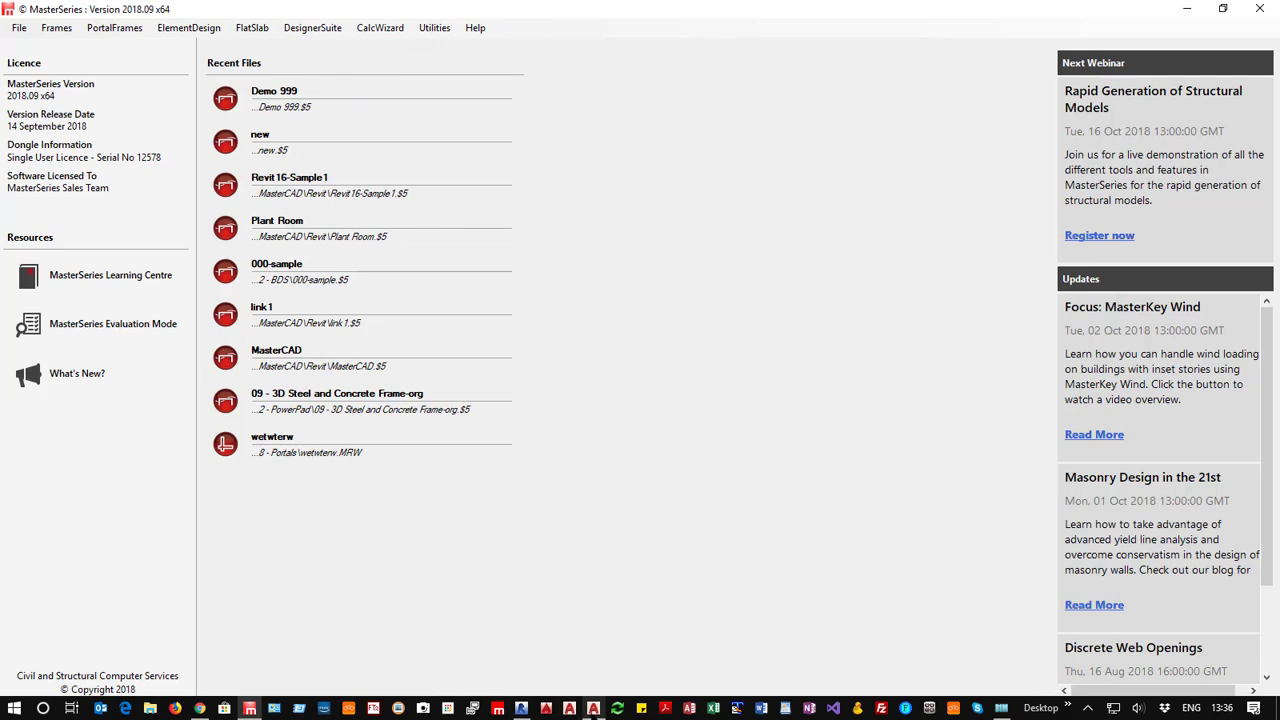
- Switch to the Truss drawing in AutoCAD and examine the truss centrelines, steel outlines and the drawing's layer list
left_click(593, 708)
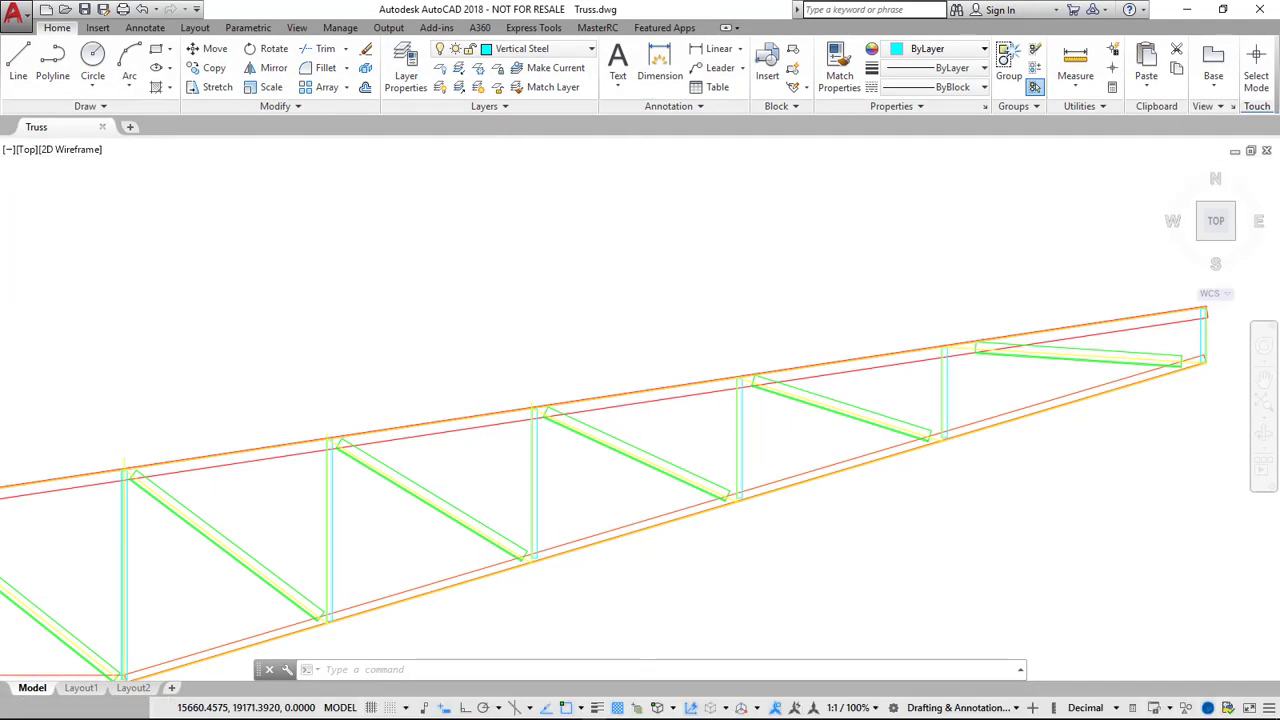
scroll(548, 266, "down", 5)
scroll(548, 266, "up", 8)
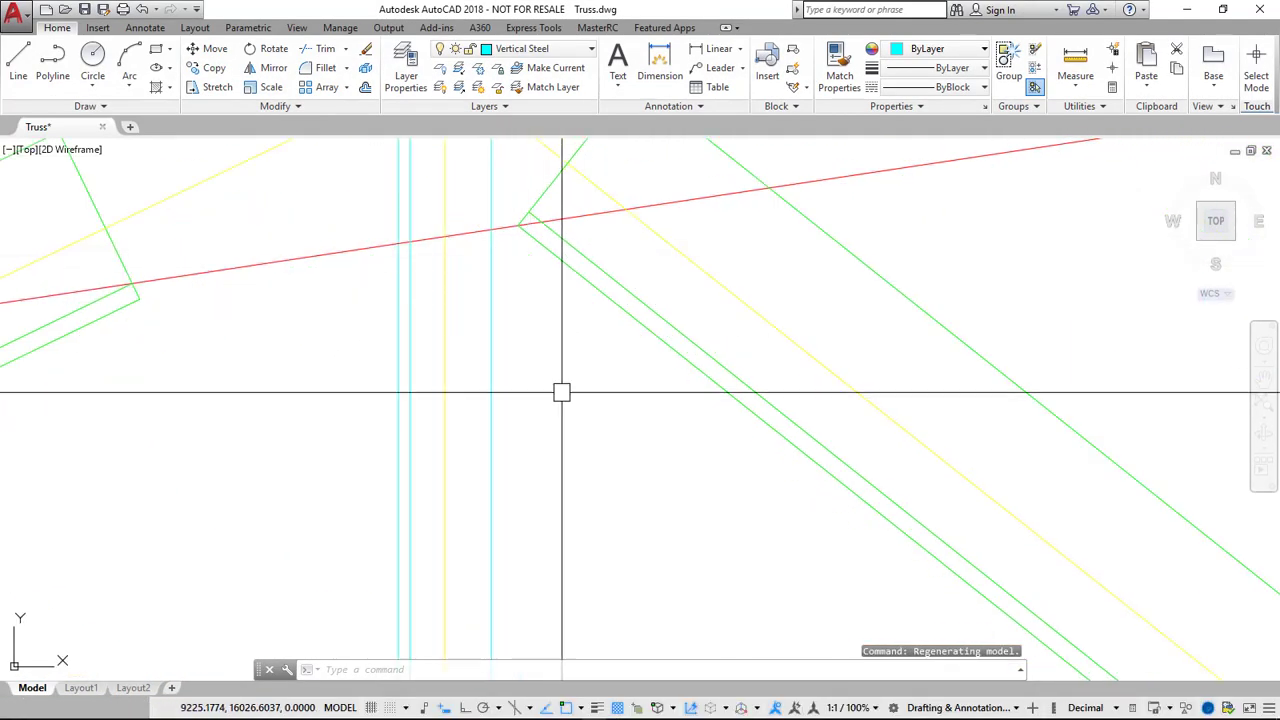
scroll(576, 432, "up", 5)
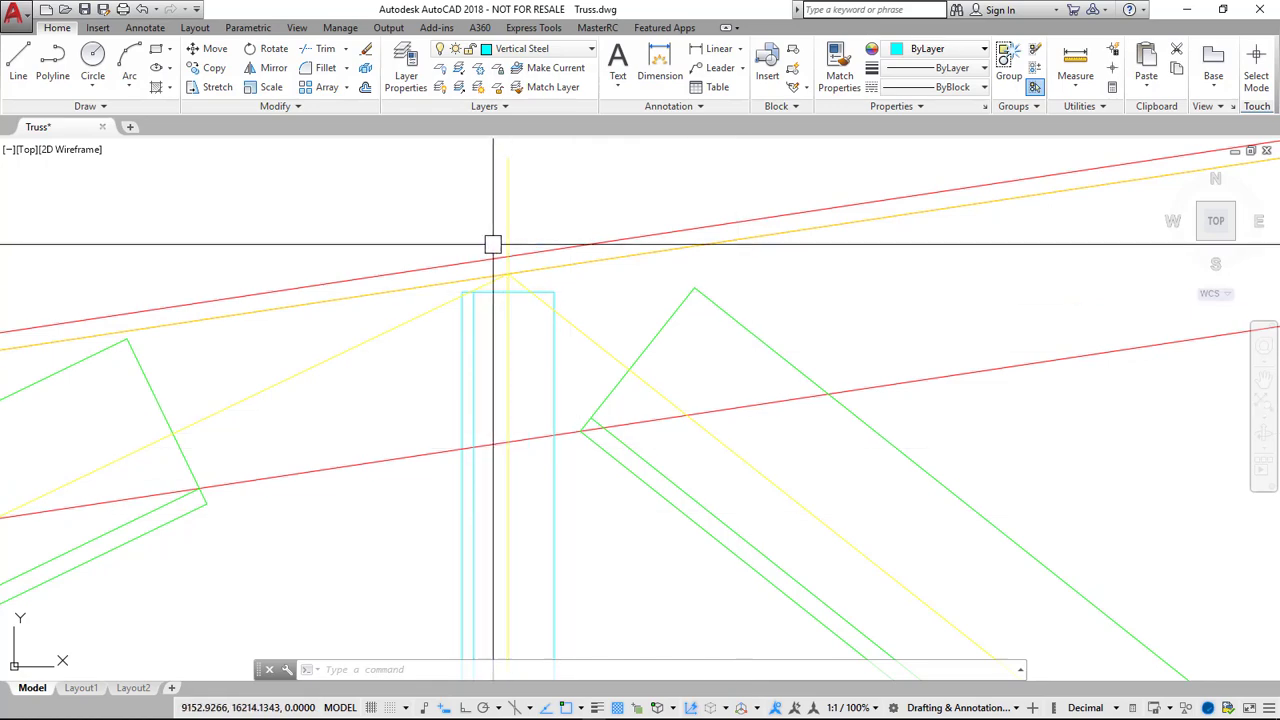
scroll(629, 390, "down", 10)
scroll(629, 390, "up", 12)
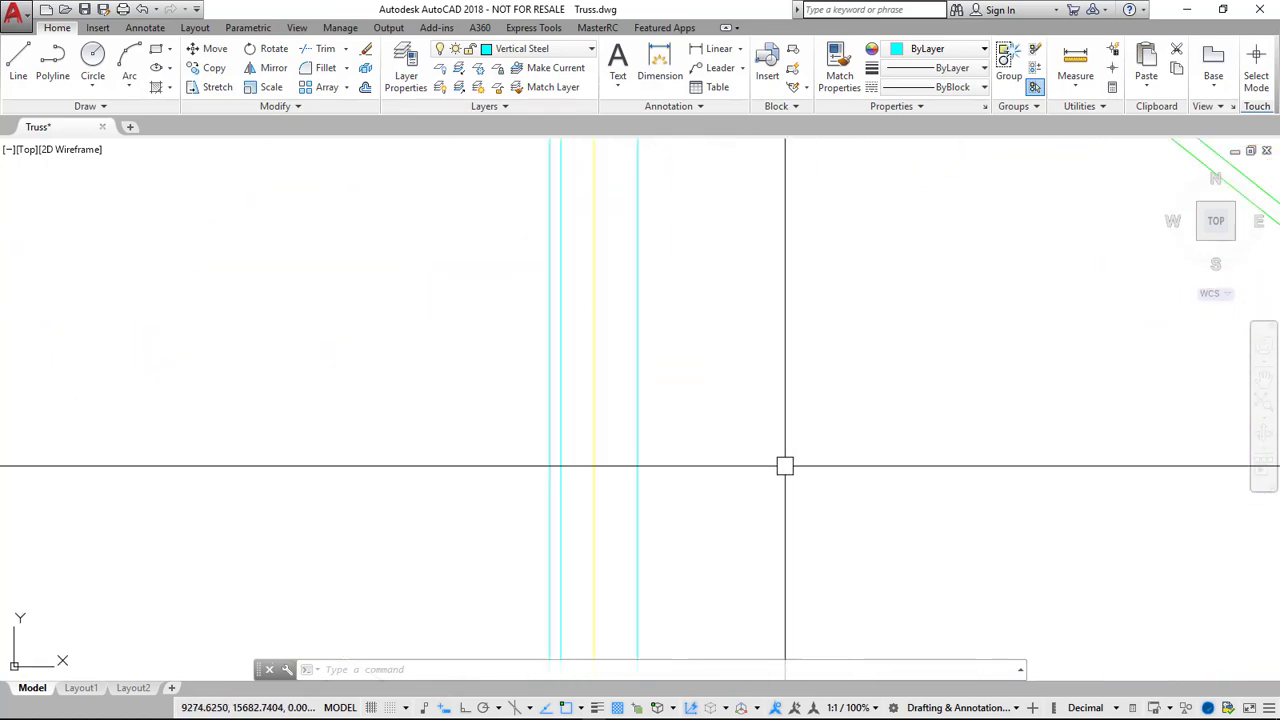
scroll(600, 344, "down", 8)
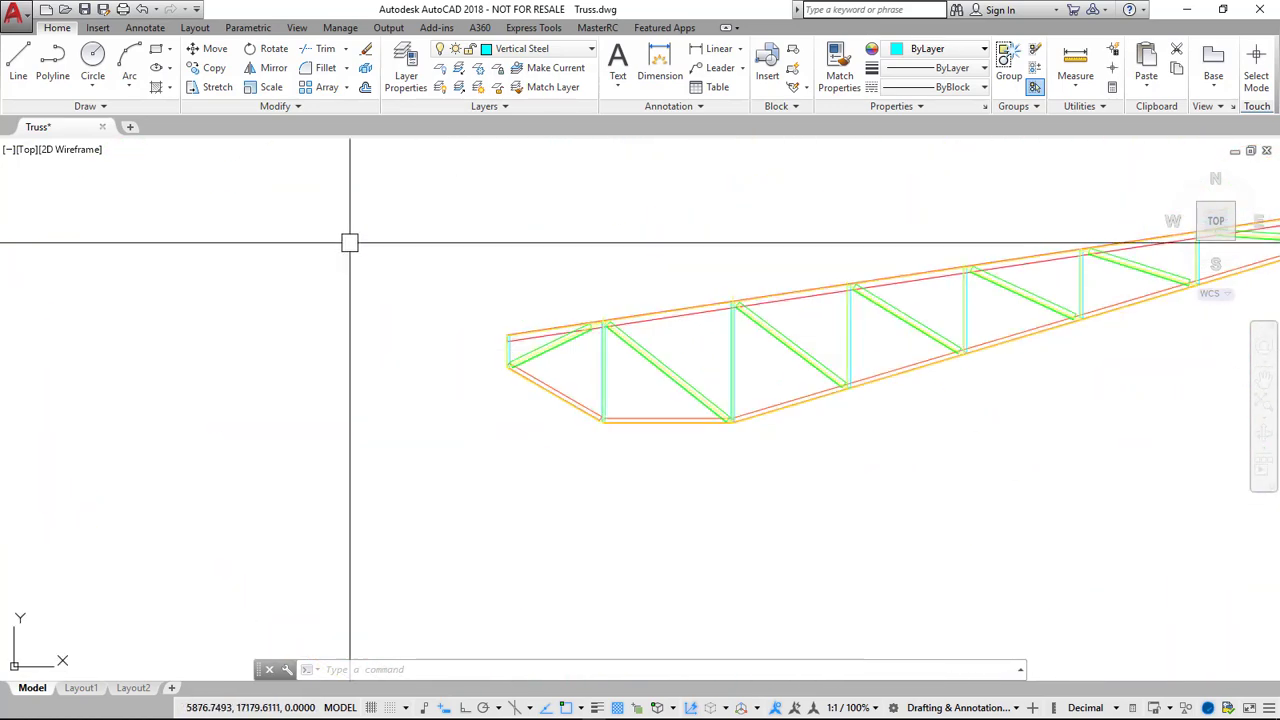
scroll(461, 293, "down", 2)
scroll(945, 268, "up", 6)
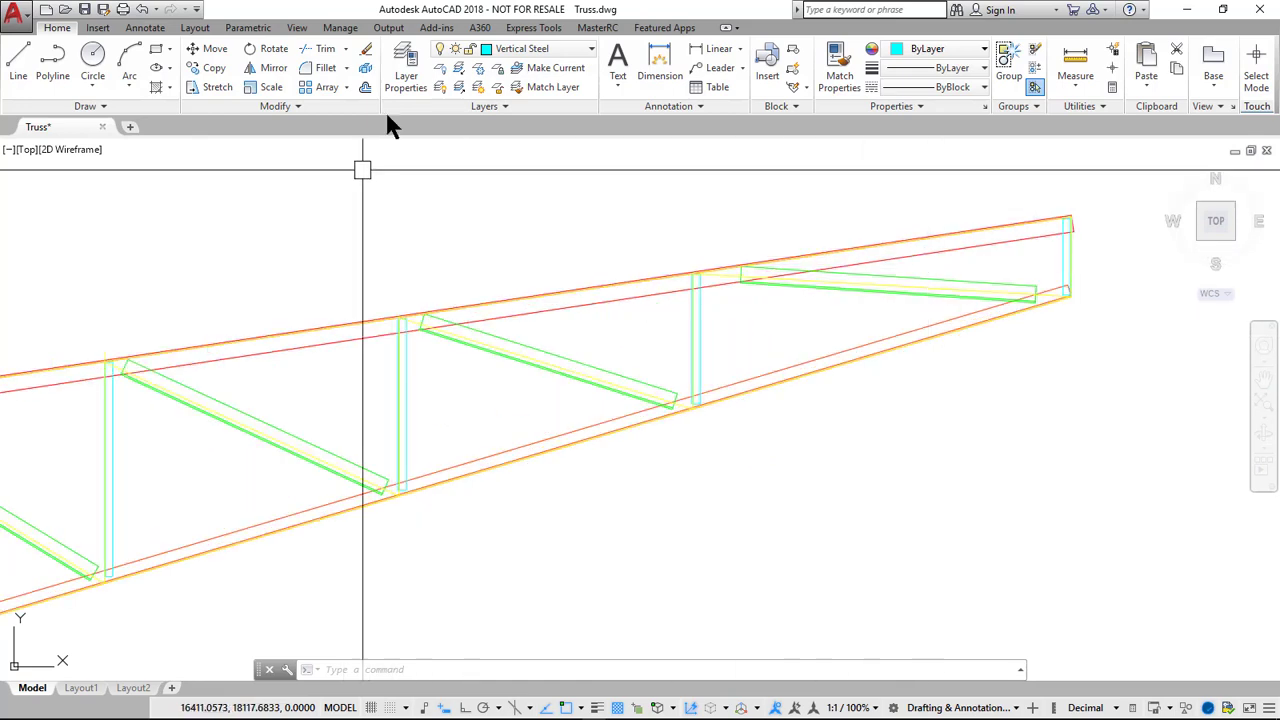
left_click(592, 49)
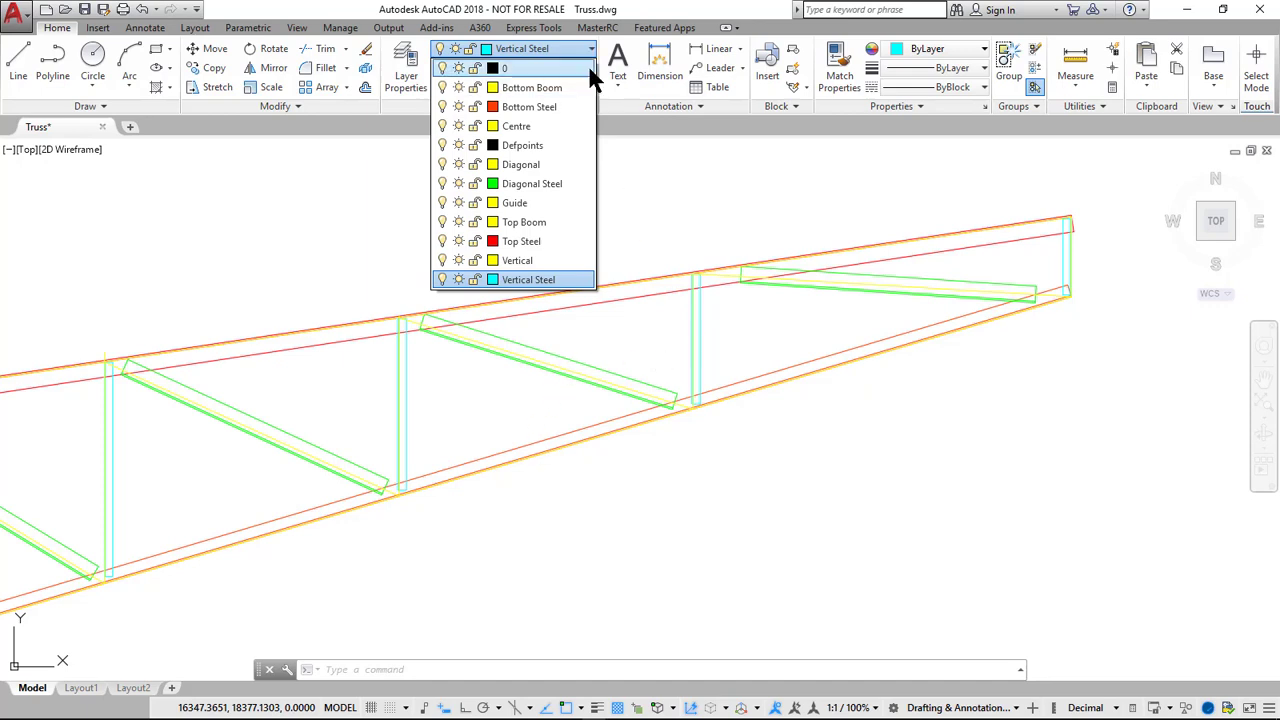
left_click(651, 152)
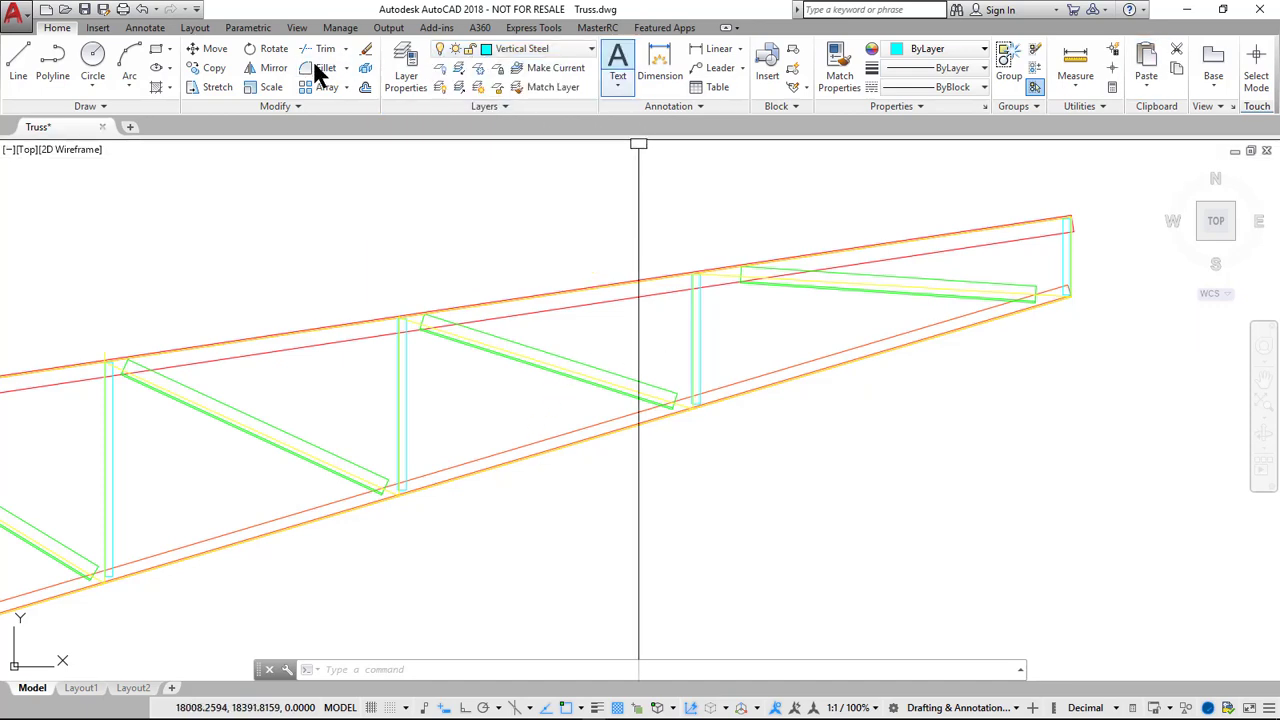
- Save the truss drawing as Truss13-37, then save a copy in AutoCAD 2007/LT2007 DXF format
left_click(103, 9)
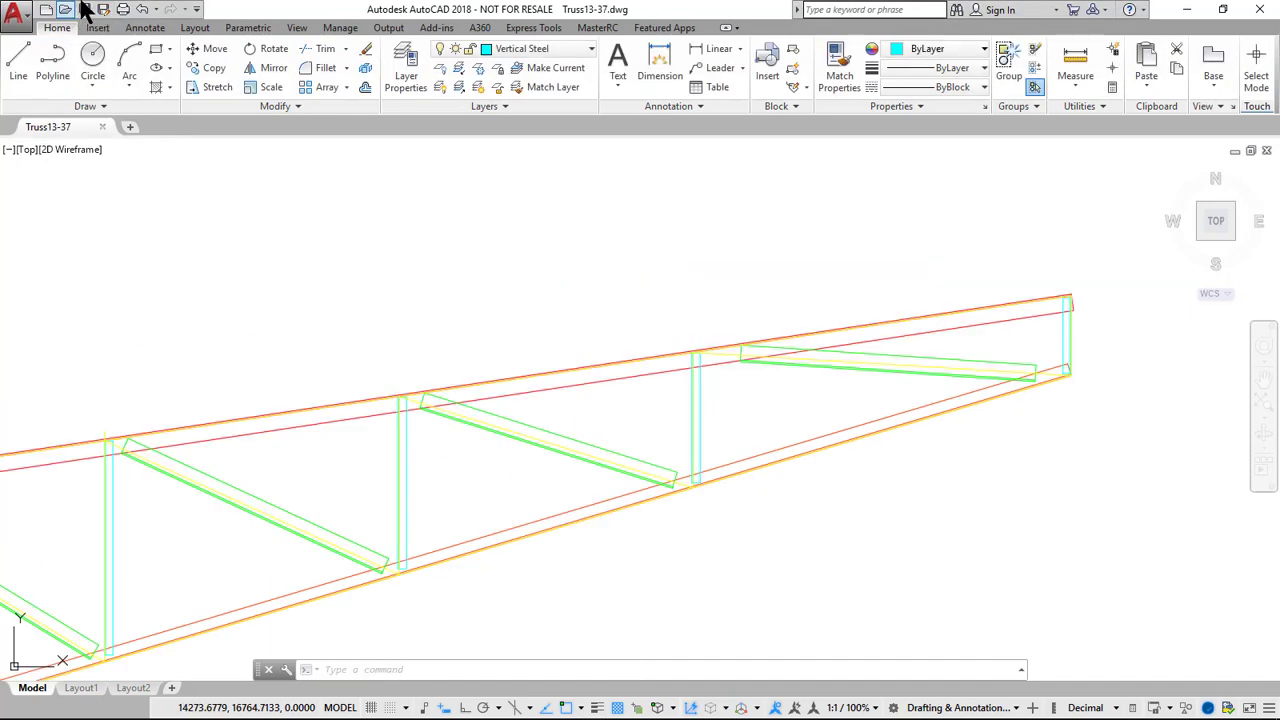
left_click(104, 10)
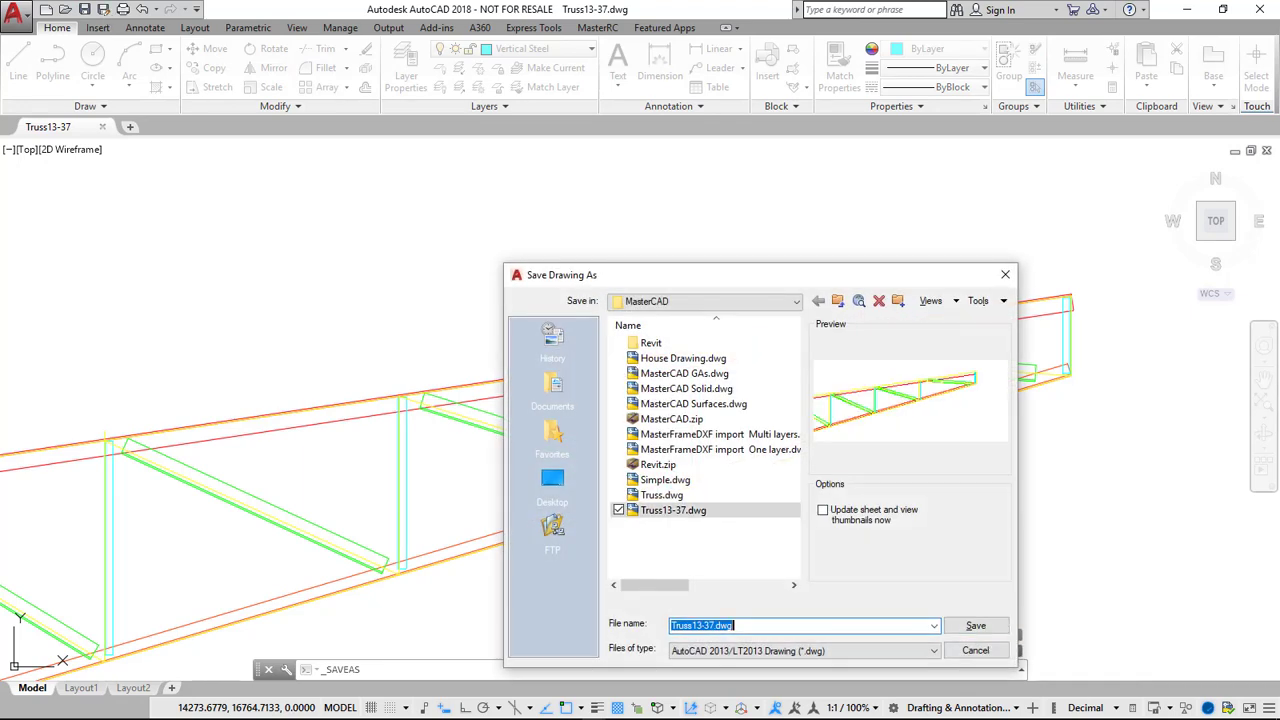
left_click(815, 650)
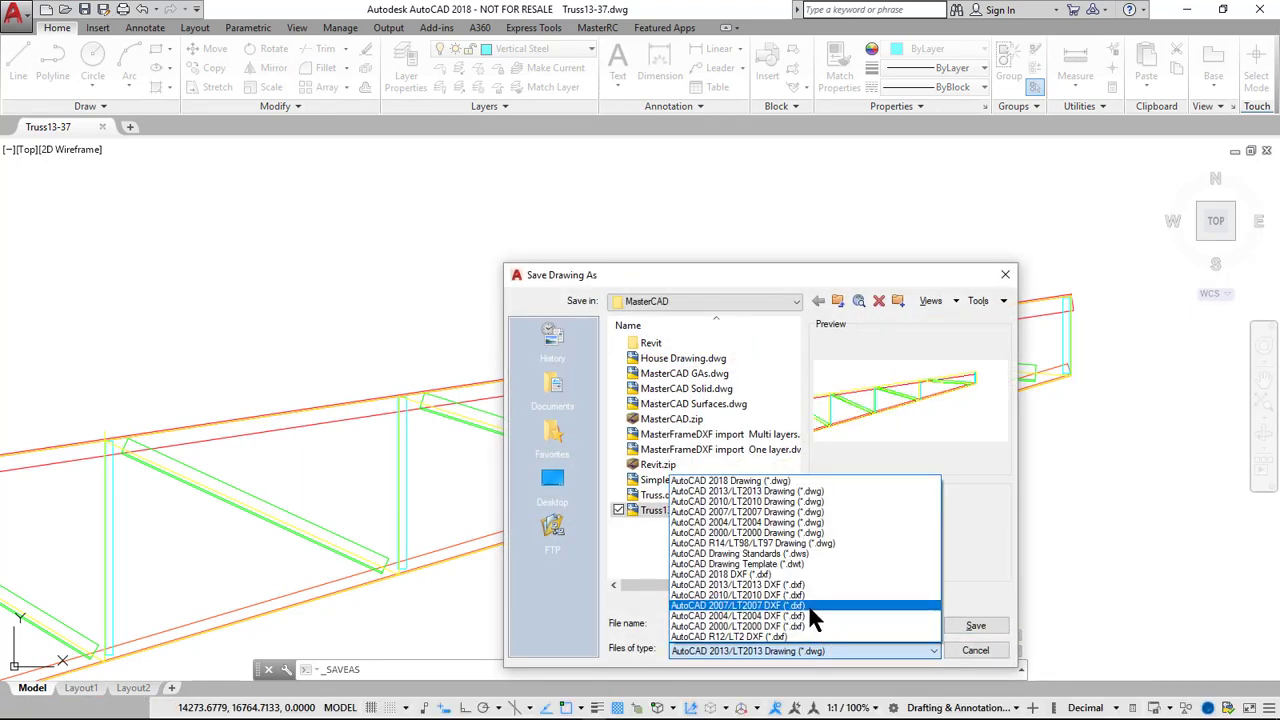
left_click(809, 606)
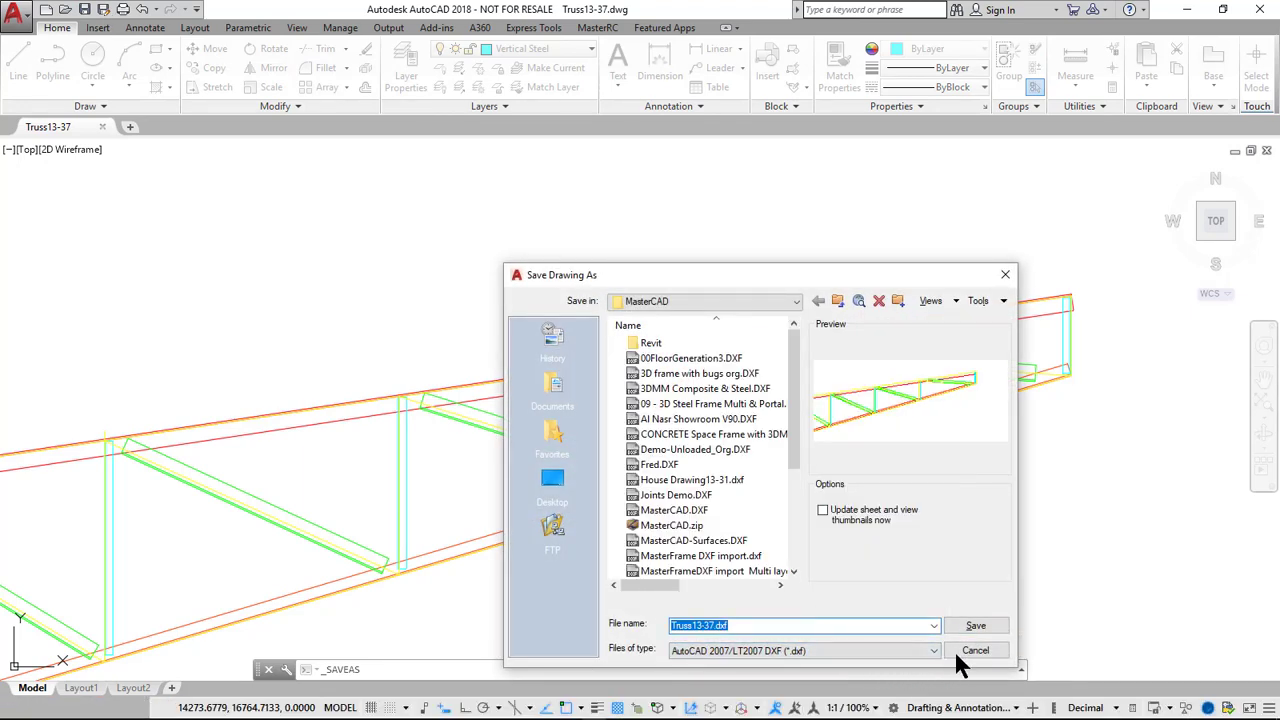
left_click(975, 625)
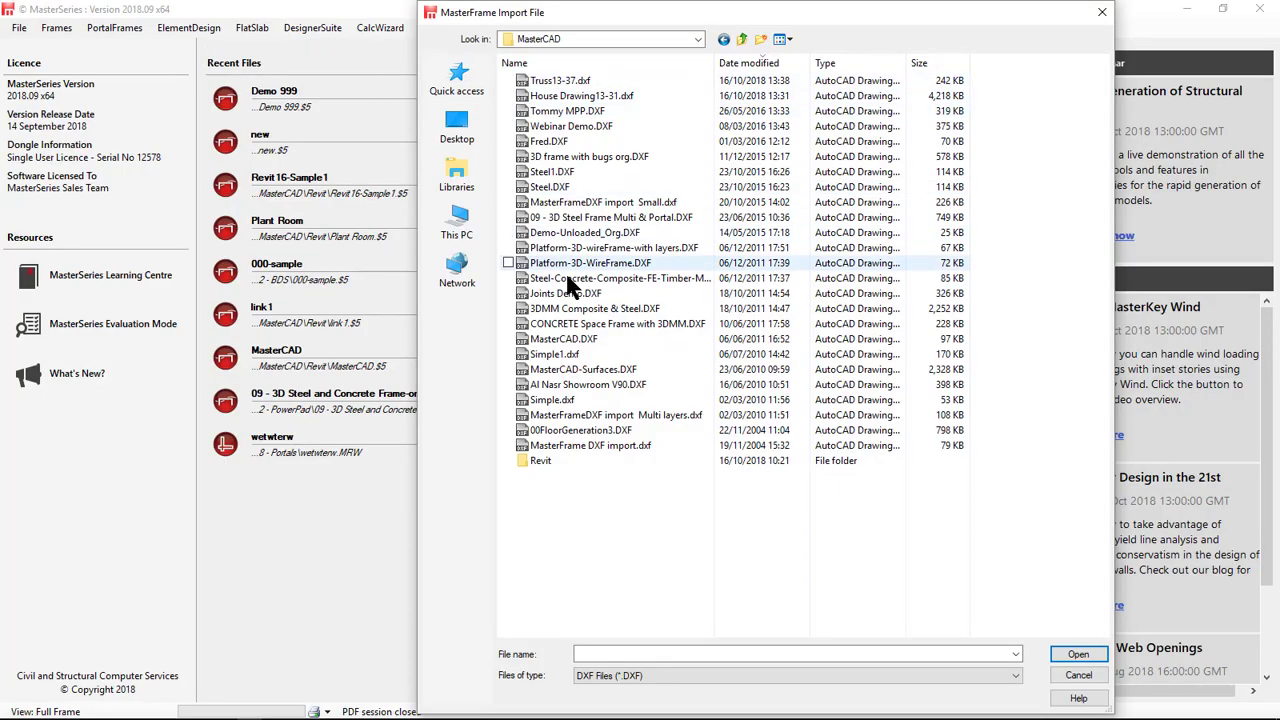
- Import Truss13-37.dxf into MasterFrame, extracting only the Bottom Boom, Diagonal, Top Boom and Vertical layers, and load the resulting file
left_click(565, 81)
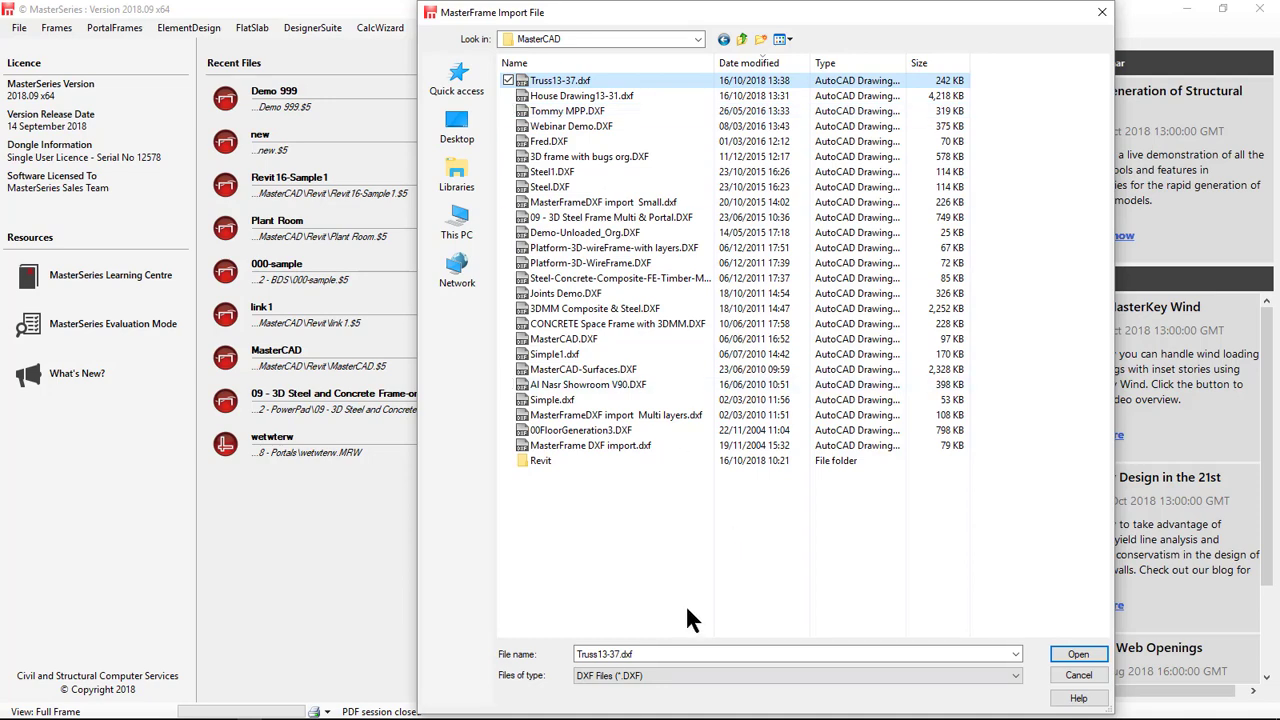
left_click(1075, 655)
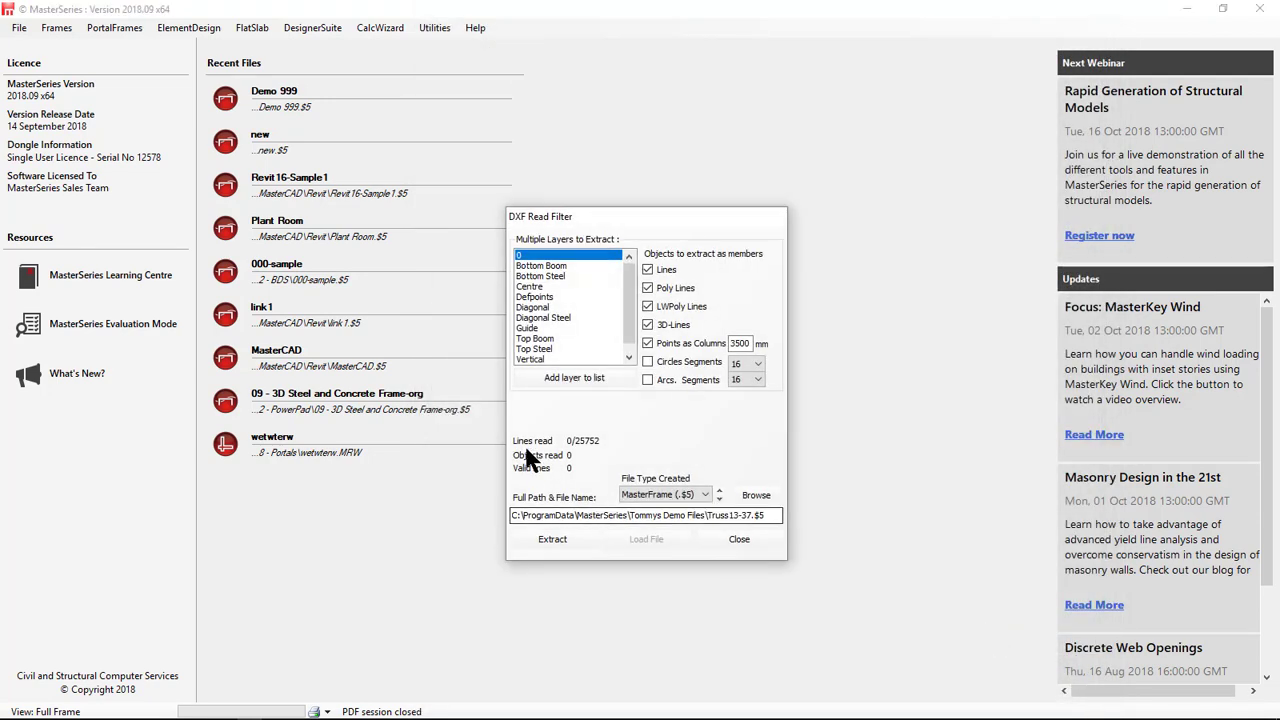
left_click(541, 266)
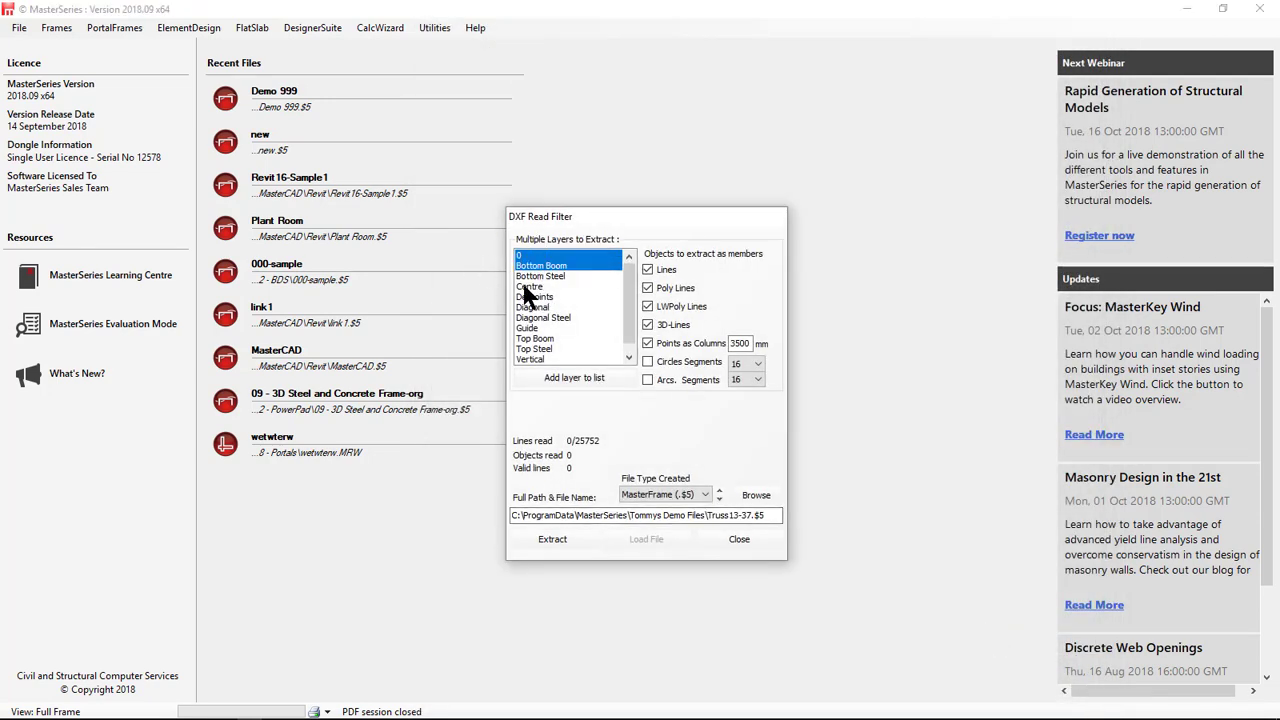
left_click(526, 255)
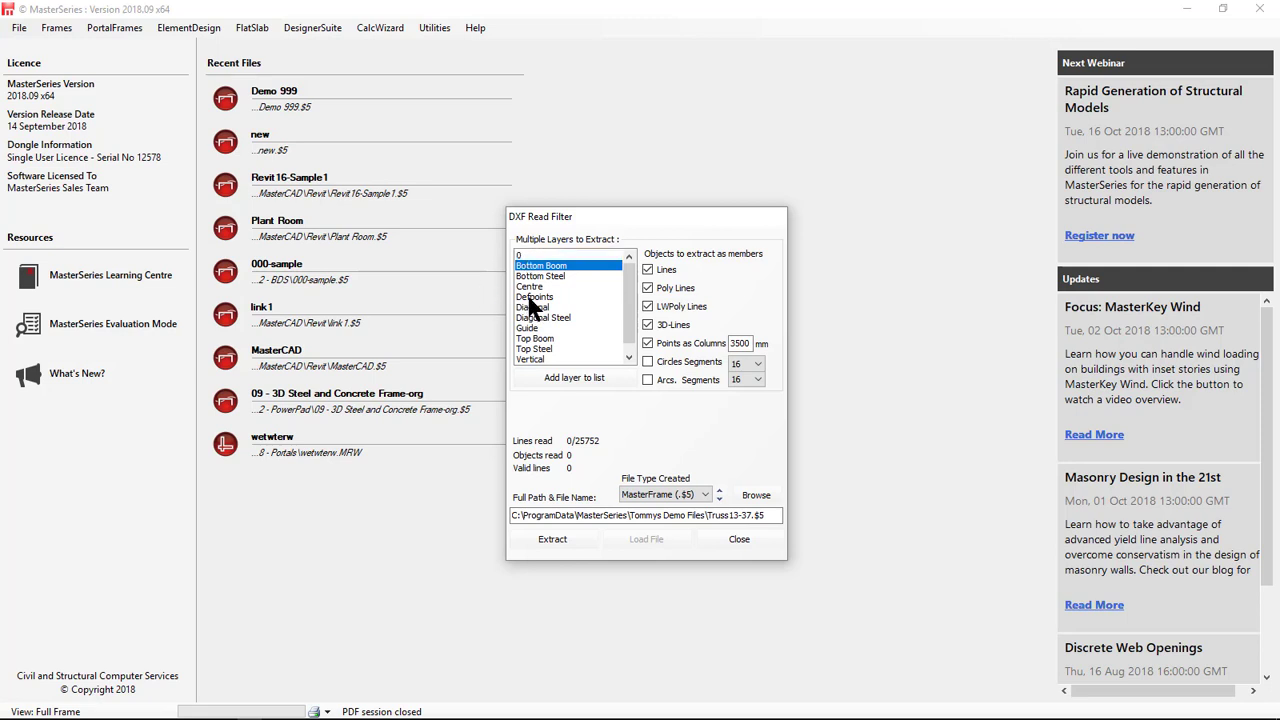
left_click(536, 310)
left_click(534, 339)
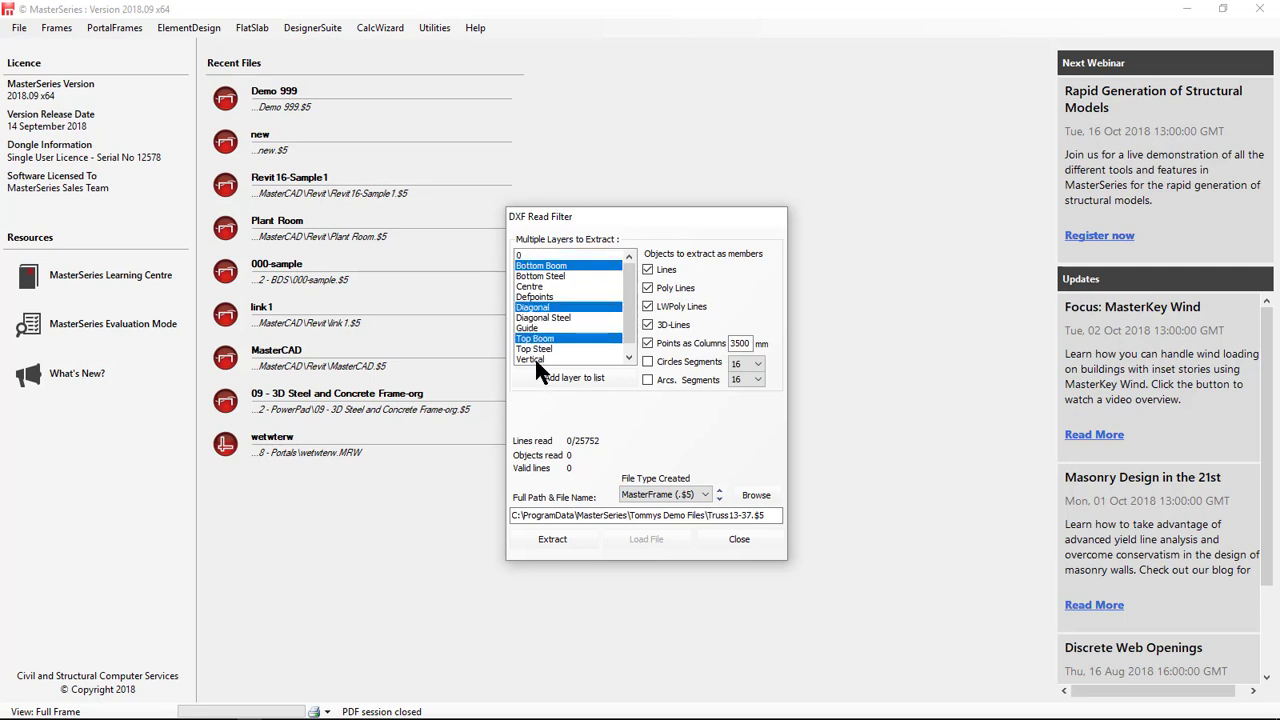
left_click(536, 360)
left_click(552, 538)
left_click(643, 541)
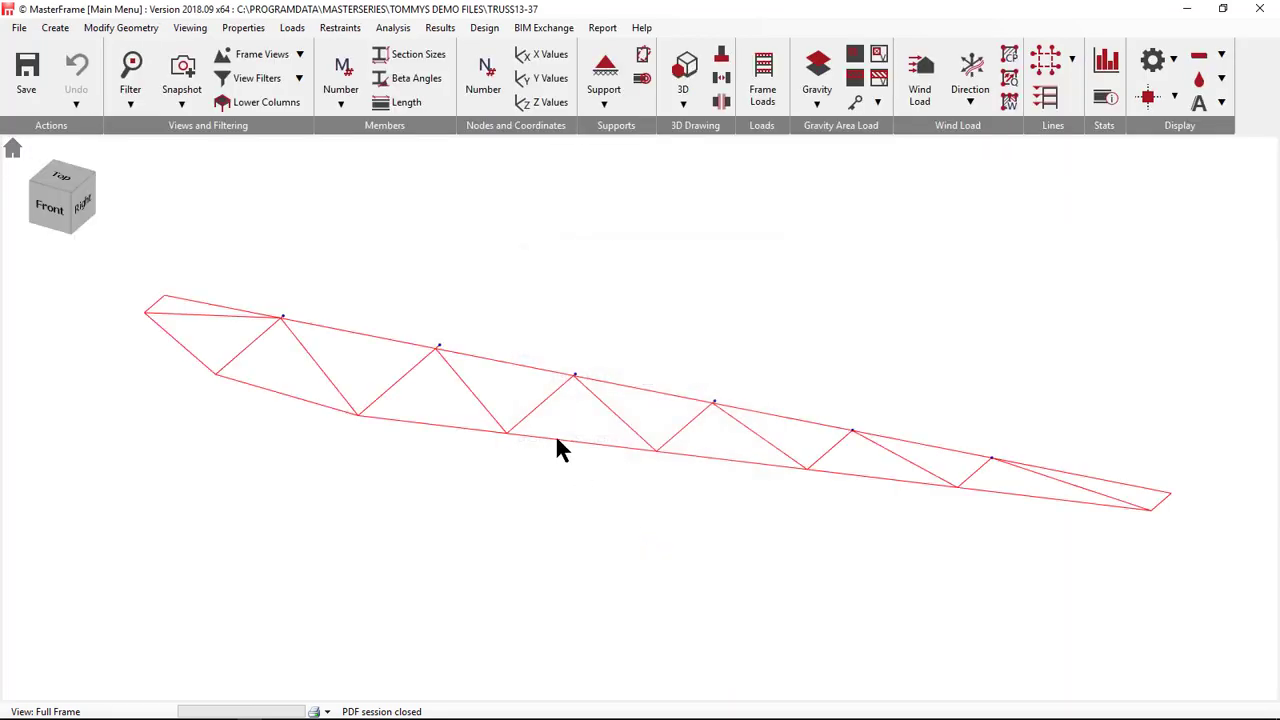
- Show the truss in top view and switch its Colour by Section display option
left_click(62, 180)
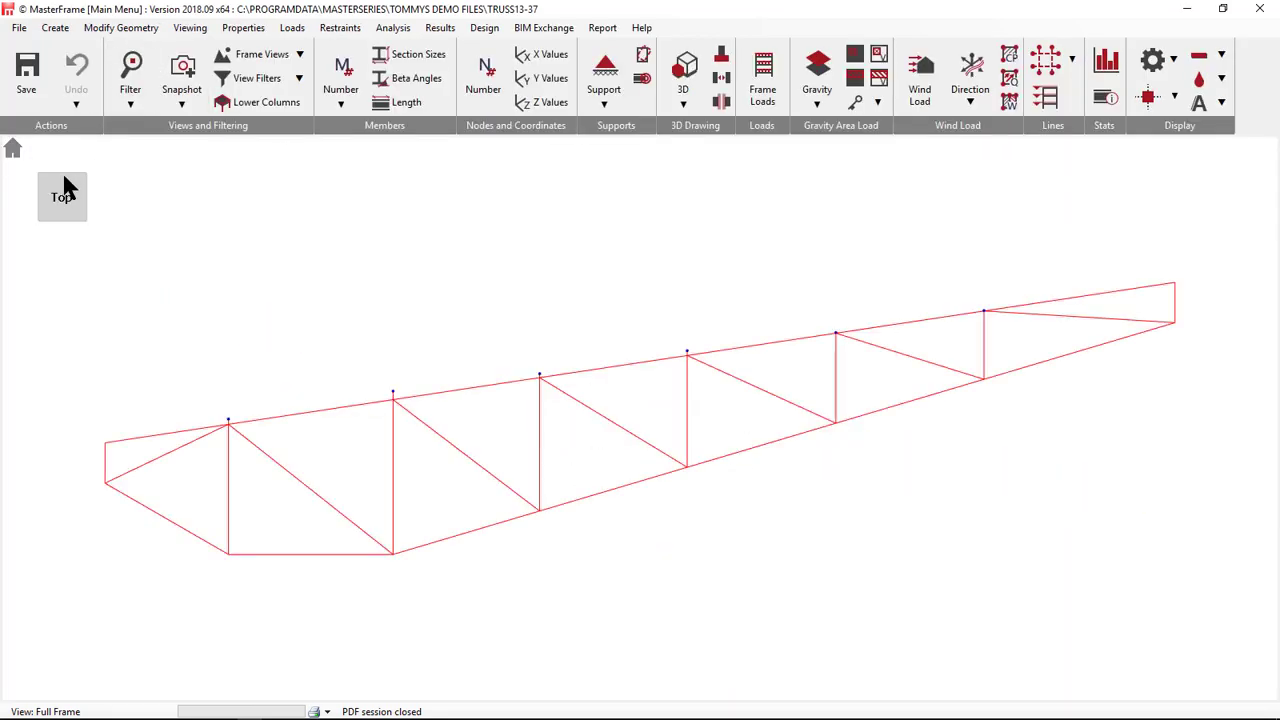
left_click(683, 104)
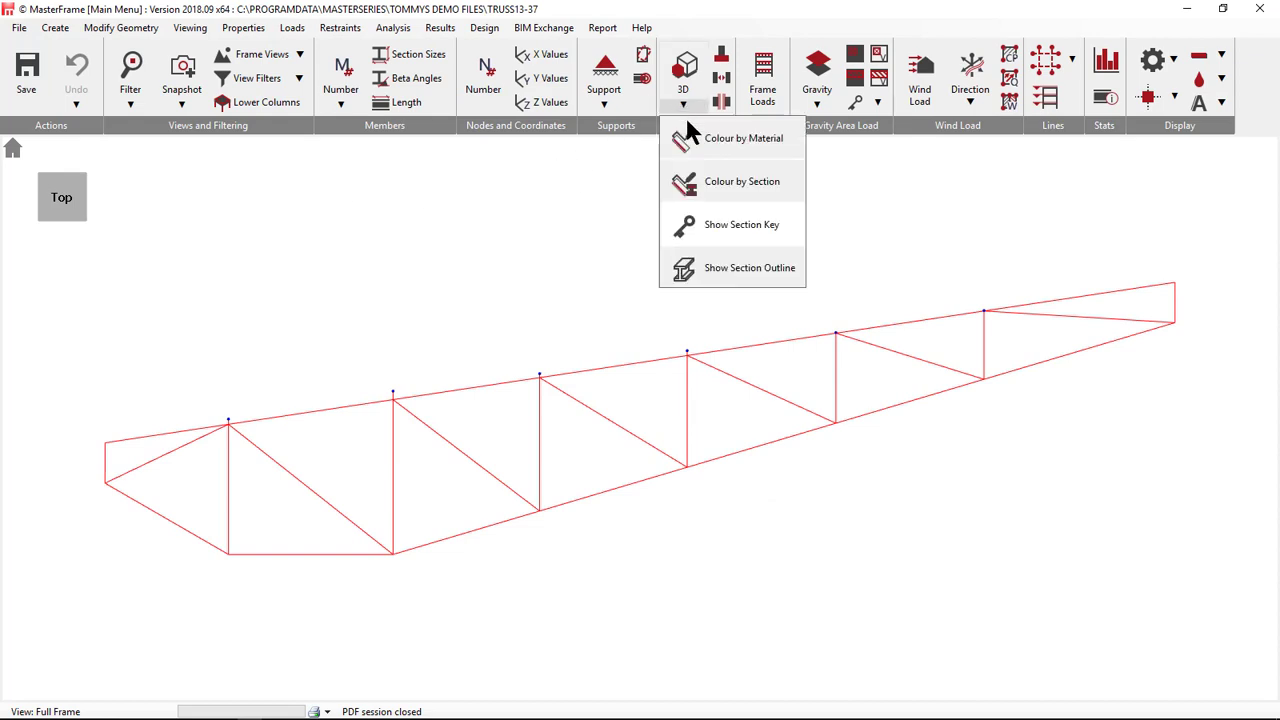
left_click(749, 166)
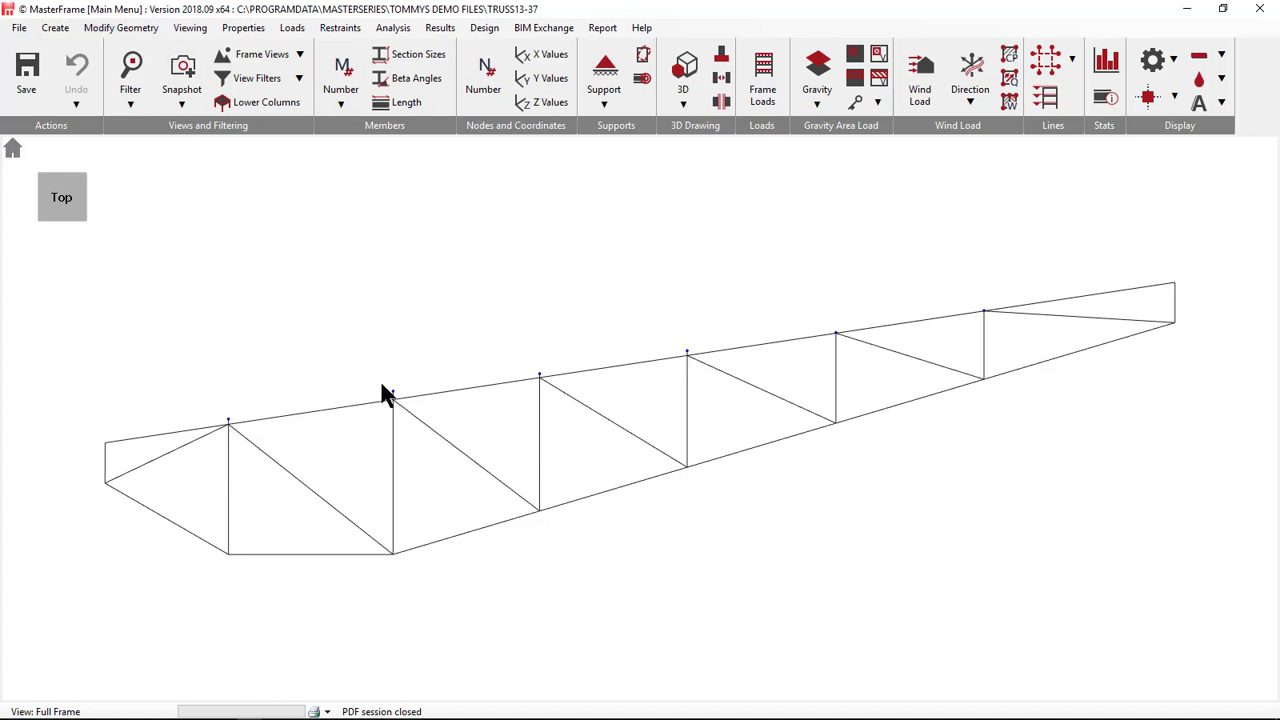
- Review the member viewing groups created from the imported layers, from Bottom Boom through to Vertical
left_click(118, 28)
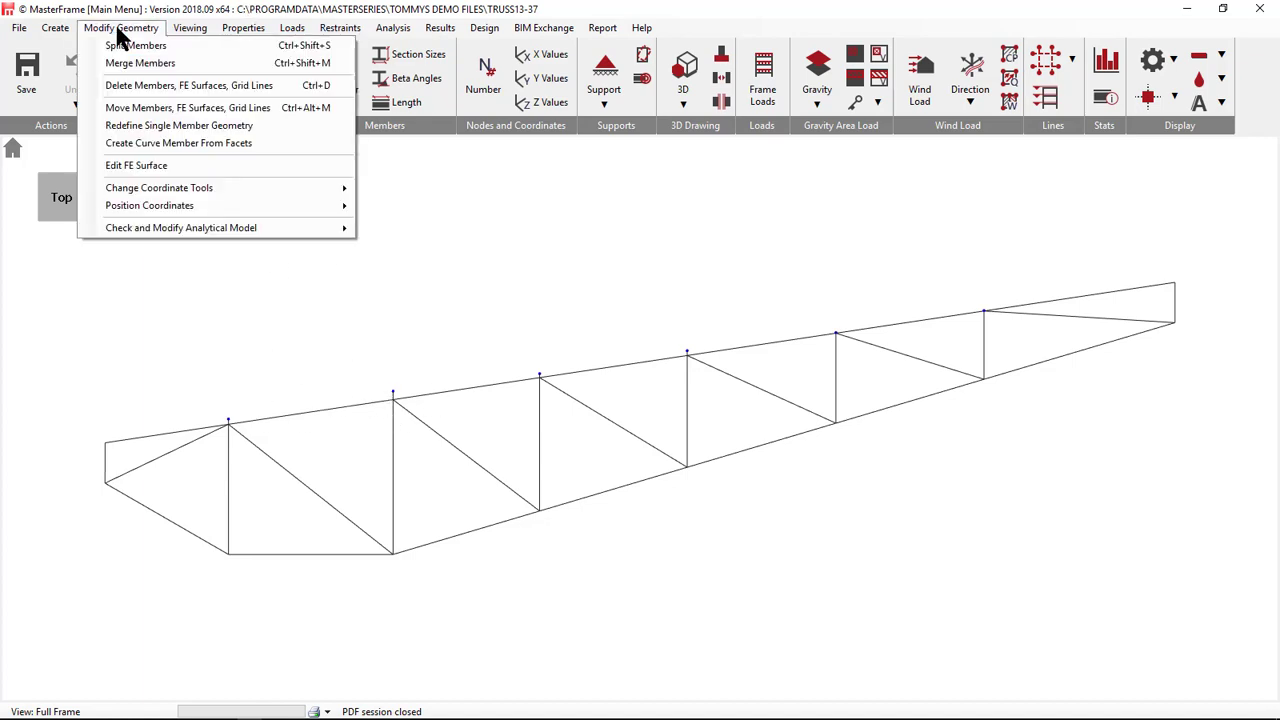
mouse_move(190, 30)
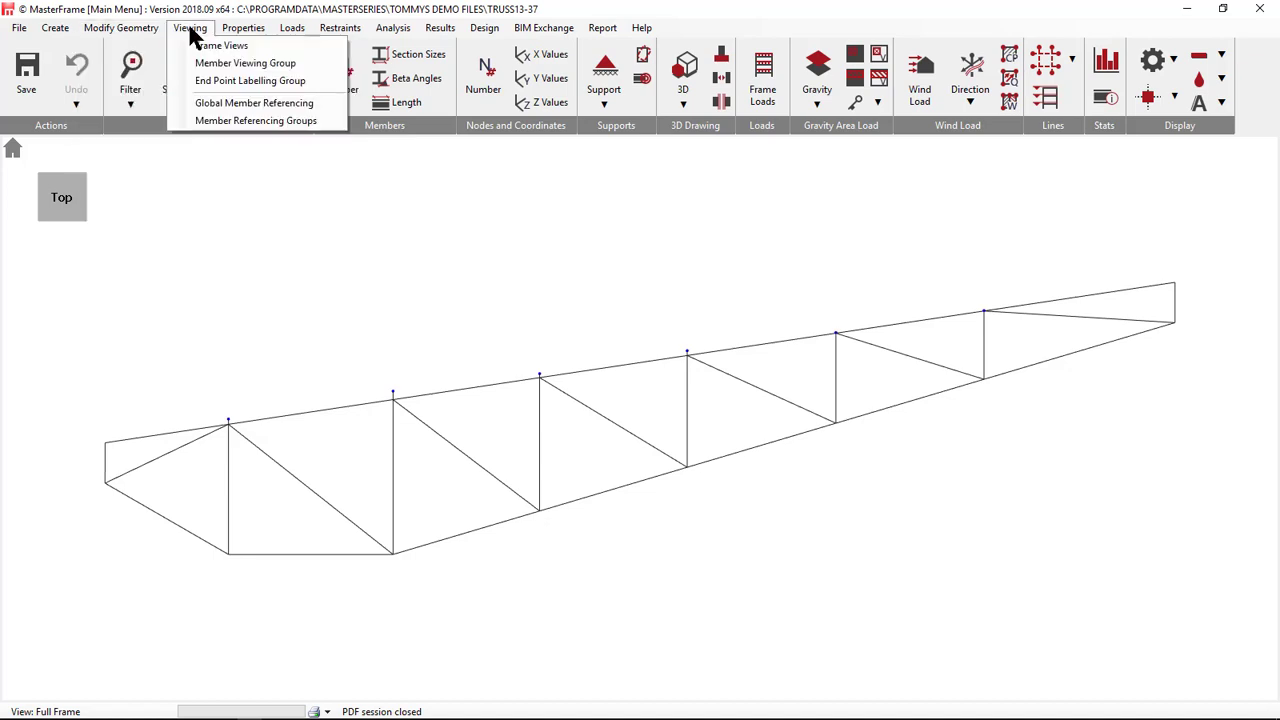
left_click(246, 64)
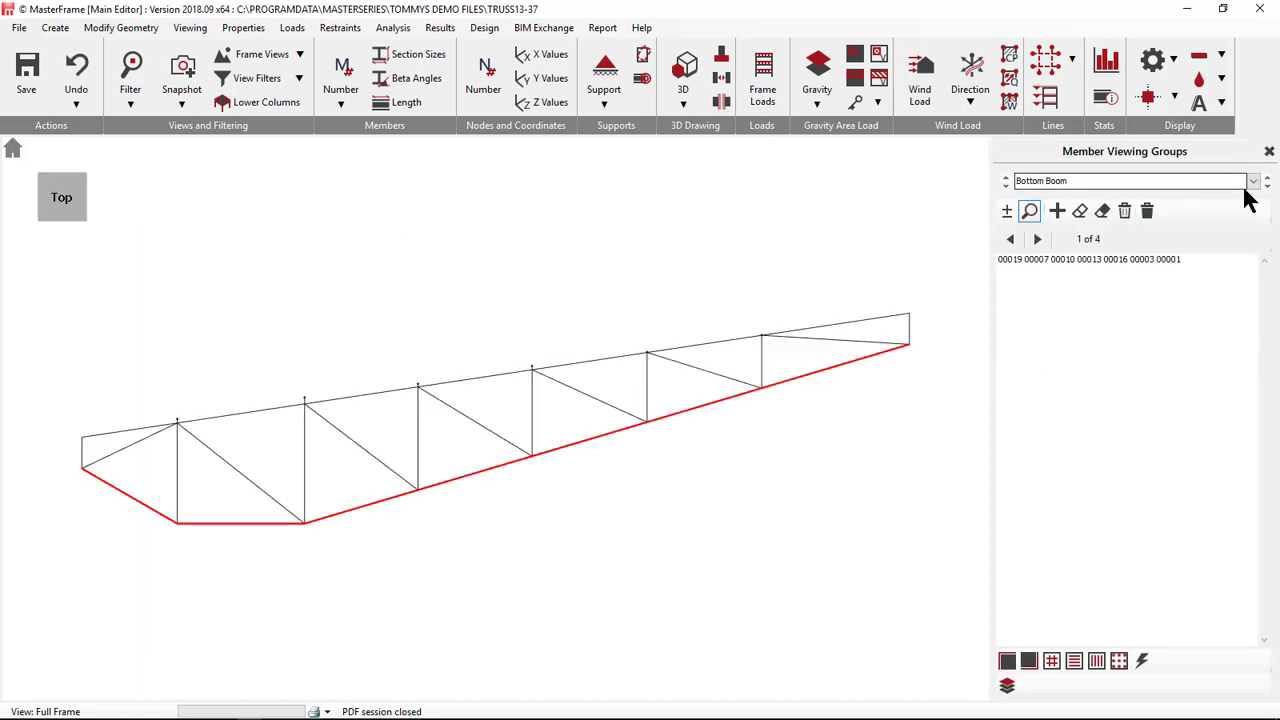
left_click(1268, 187)
left_click(1268, 187)
left_click(1268, 187)
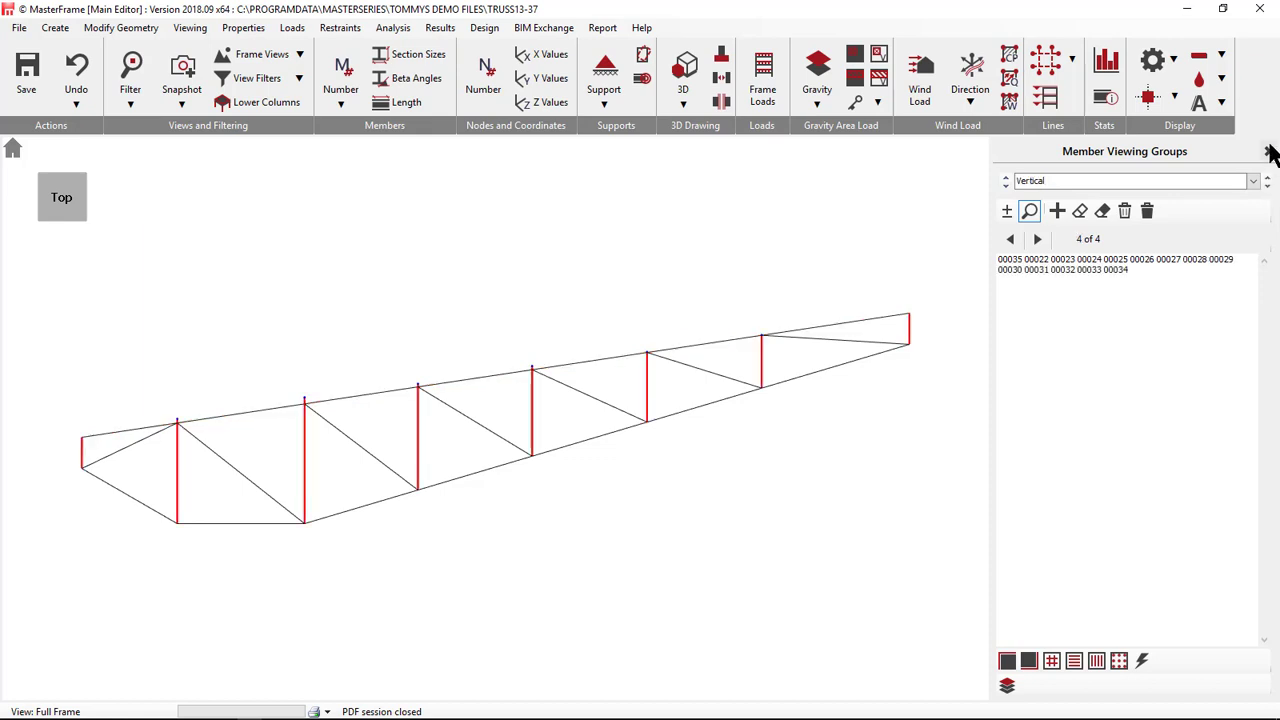
left_click(1269, 152)
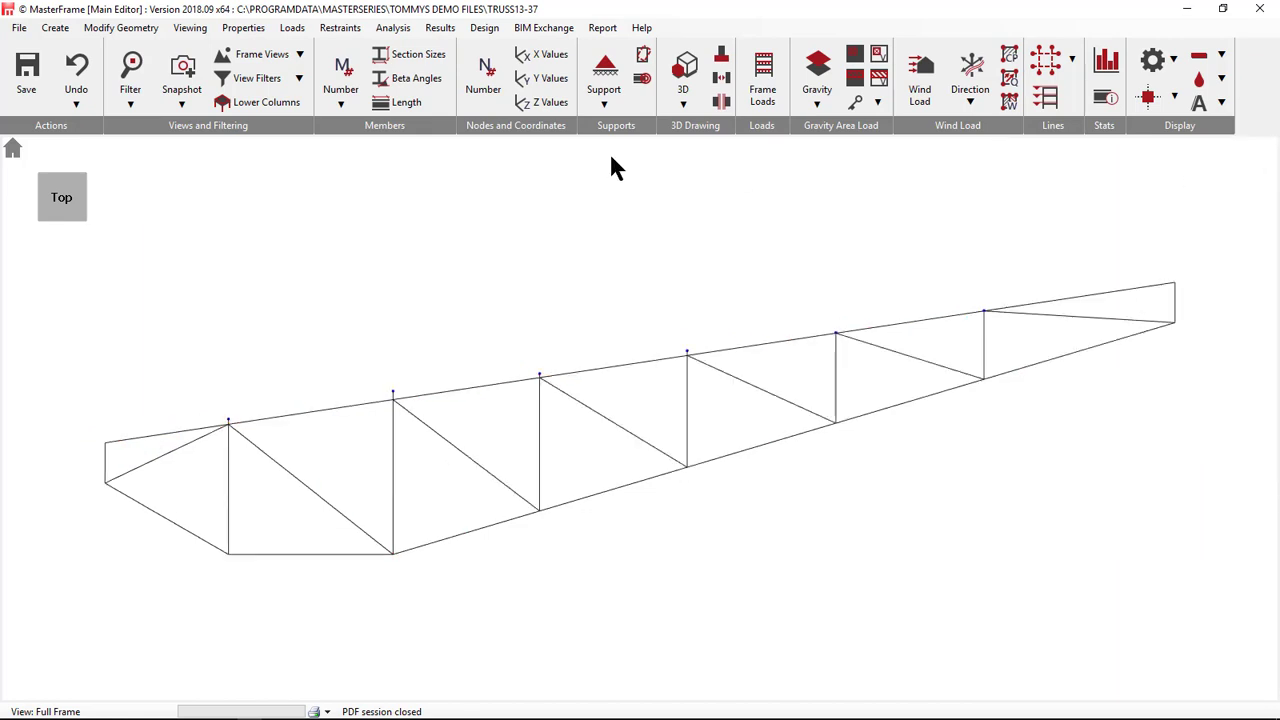
- Display the truss nodes at Medium size to inspect a vertical that overruns the top boom
scroll(390, 398, "up", 5)
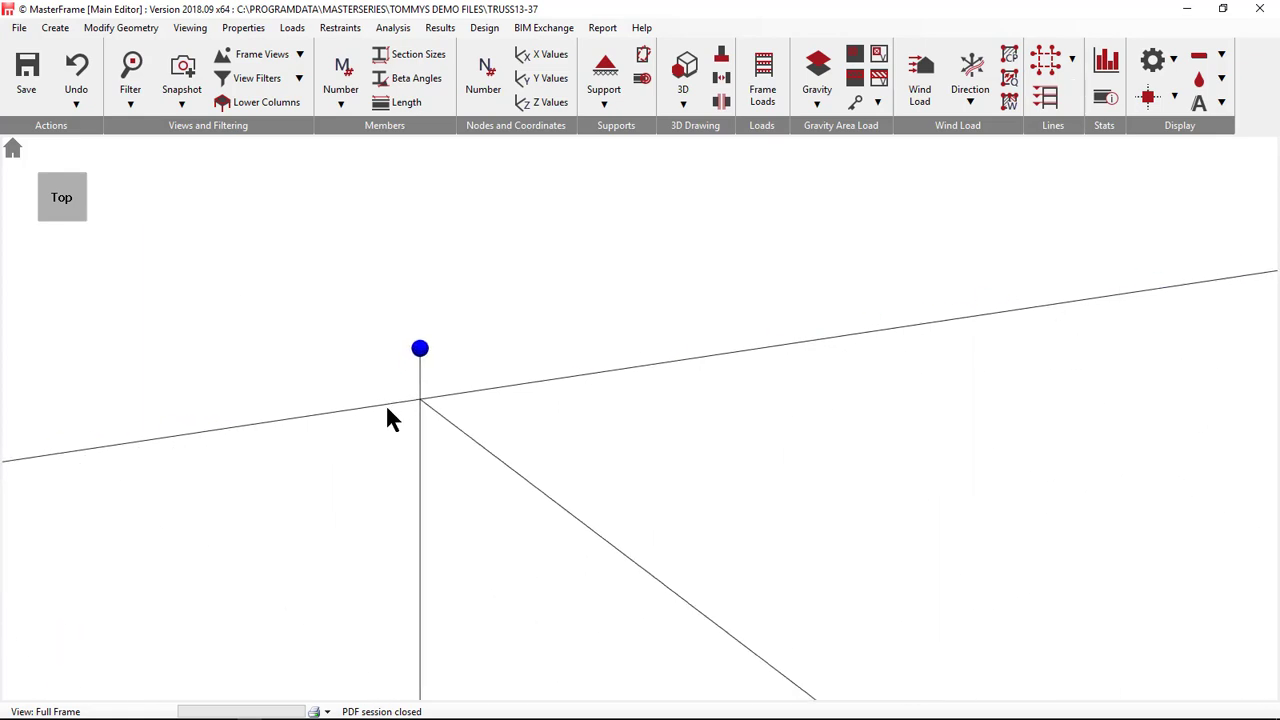
left_click(1147, 97)
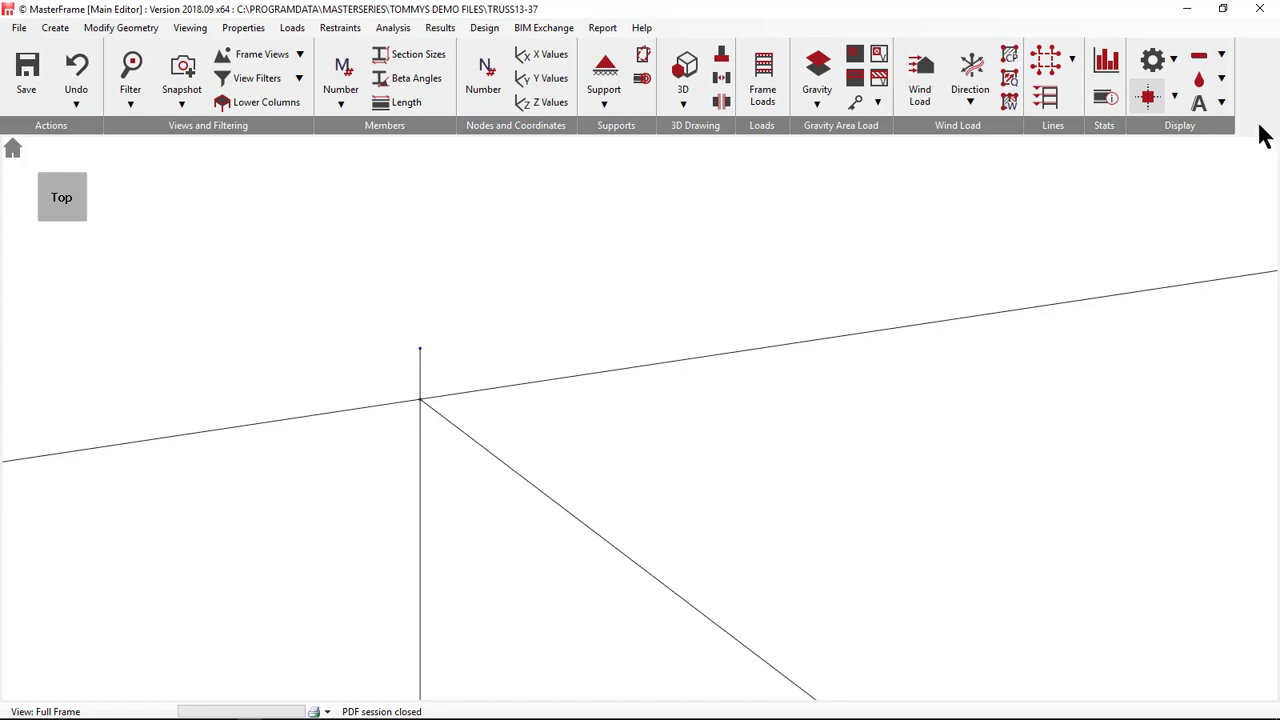
left_click(1174, 98)
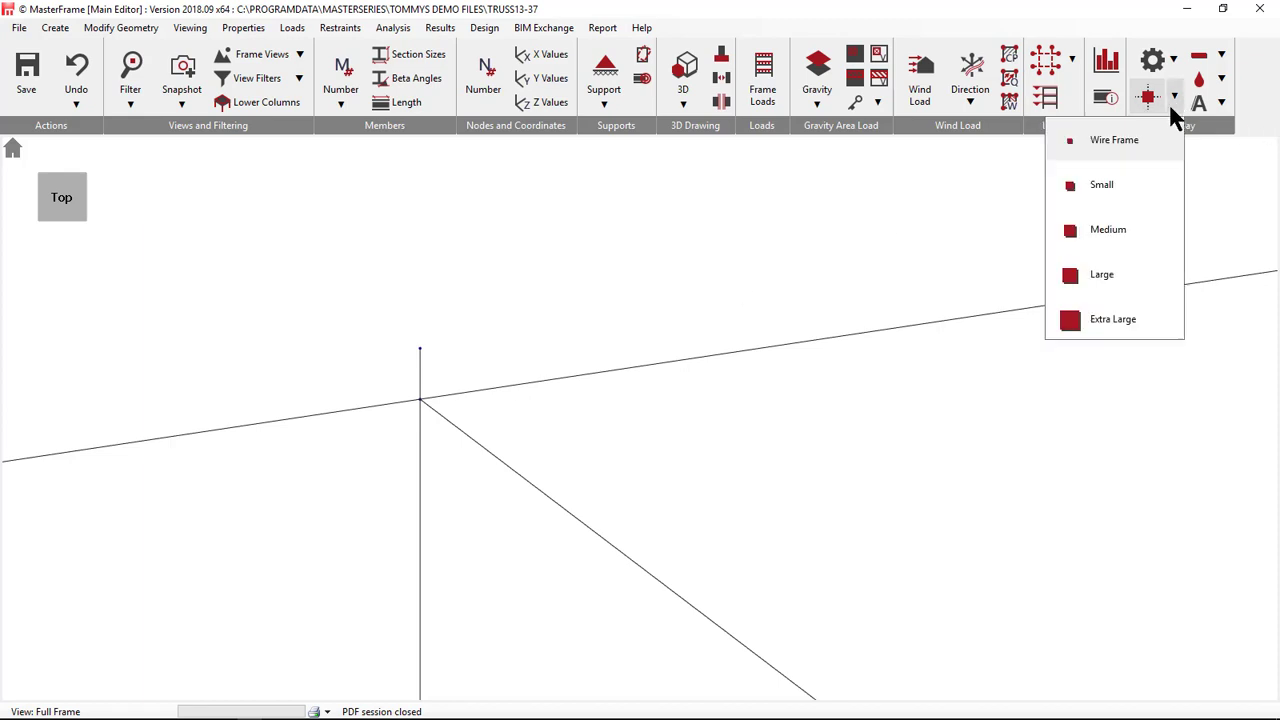
left_click(1097, 233)
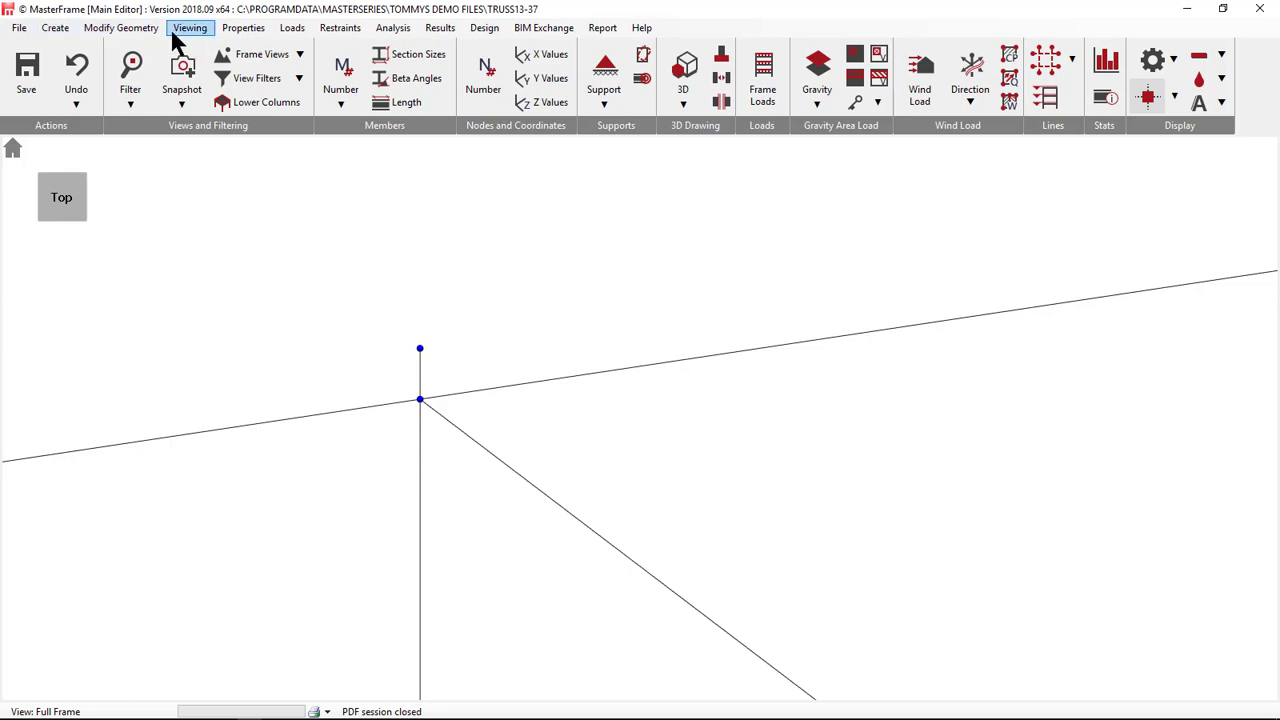
- Redefine the vertical where the flat bottom boom starts to slope upwards so that its upper end meets the top boom
left_click(122, 28)
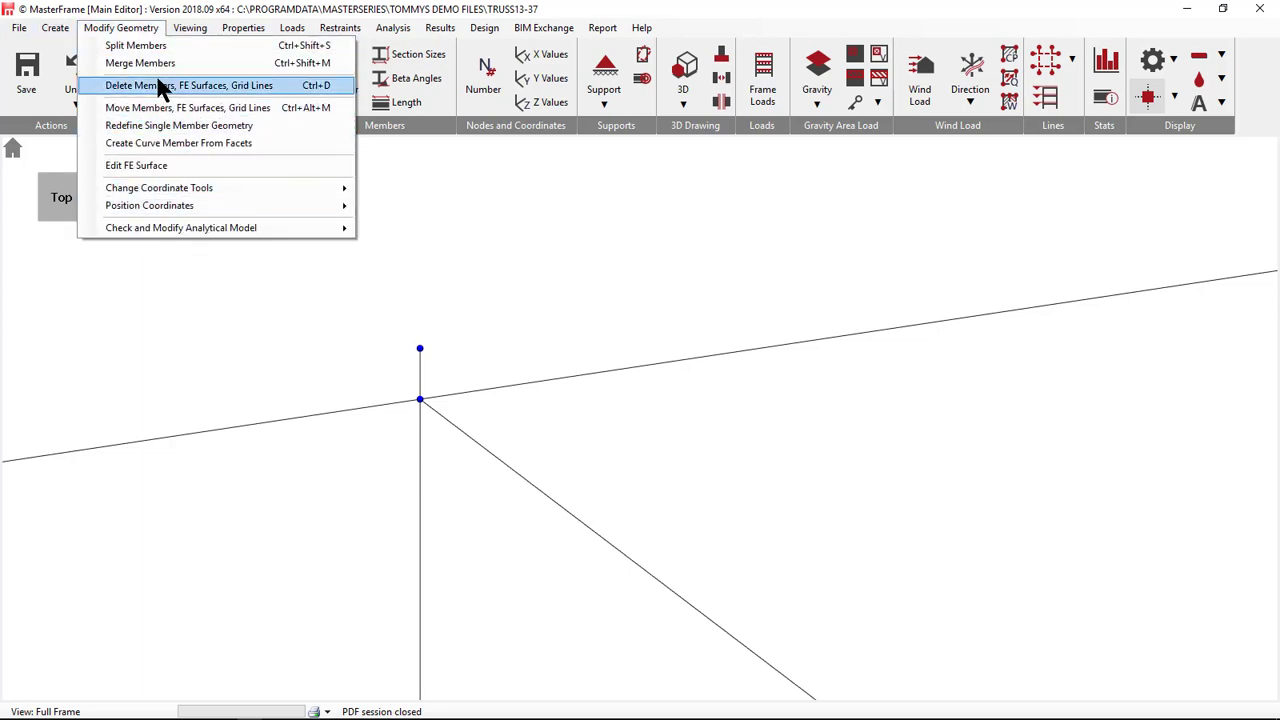
left_click(143, 126)
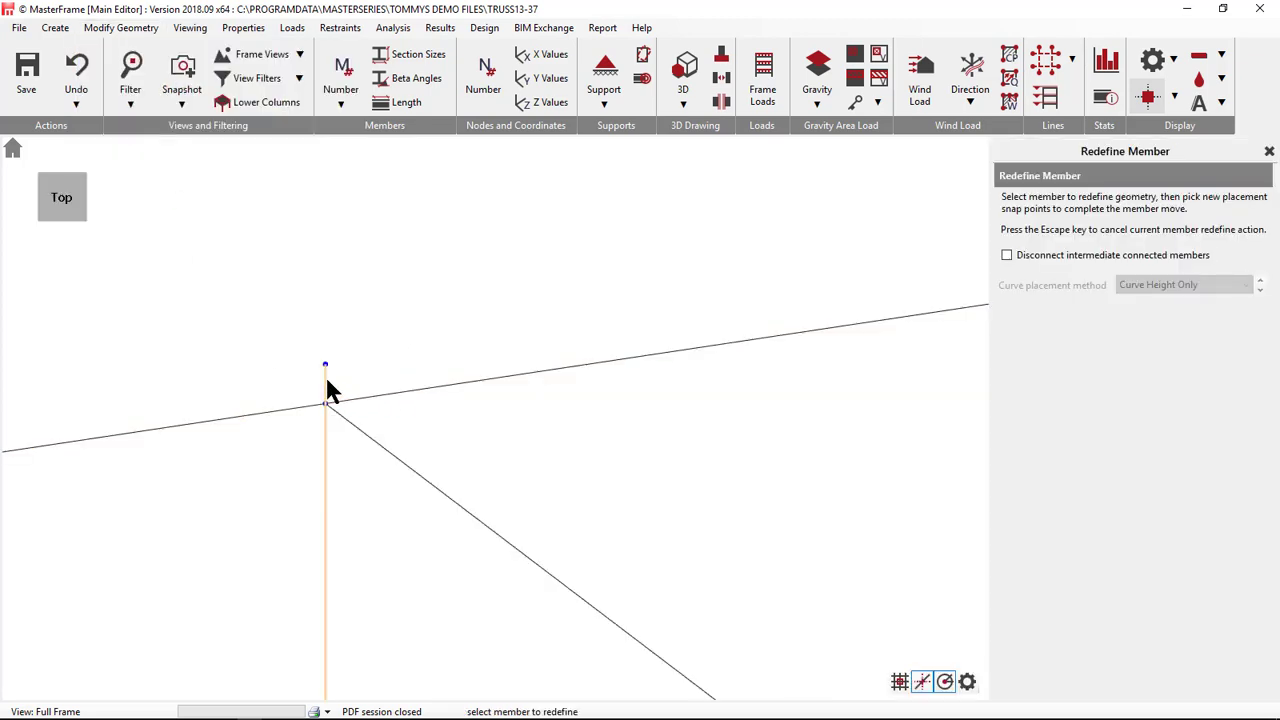
scroll(348, 478, "down", 3)
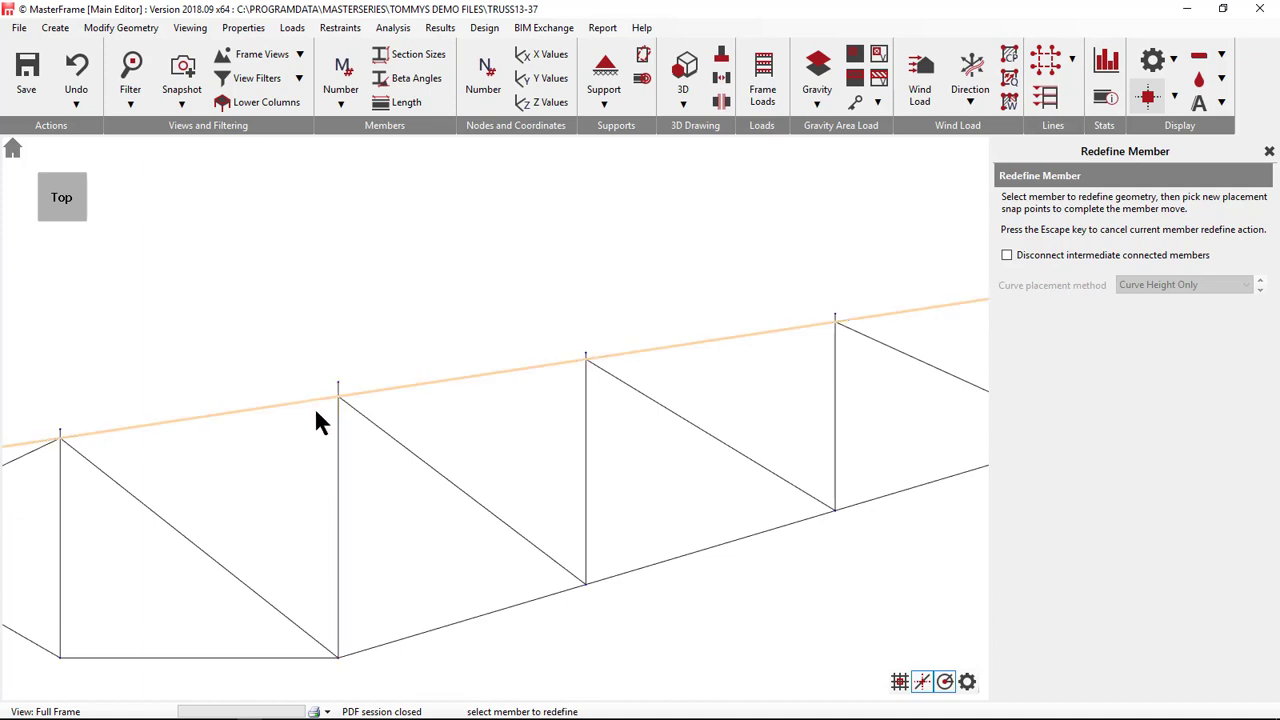
left_click(339, 466)
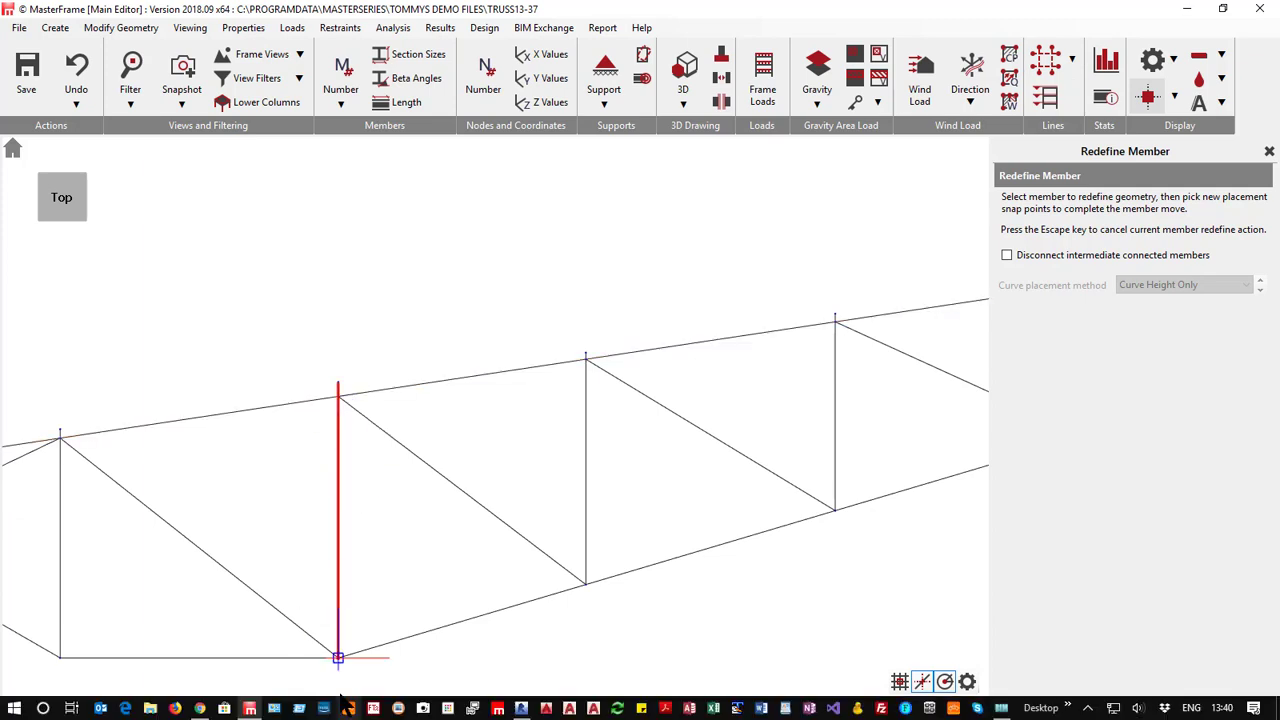
left_click(338, 658)
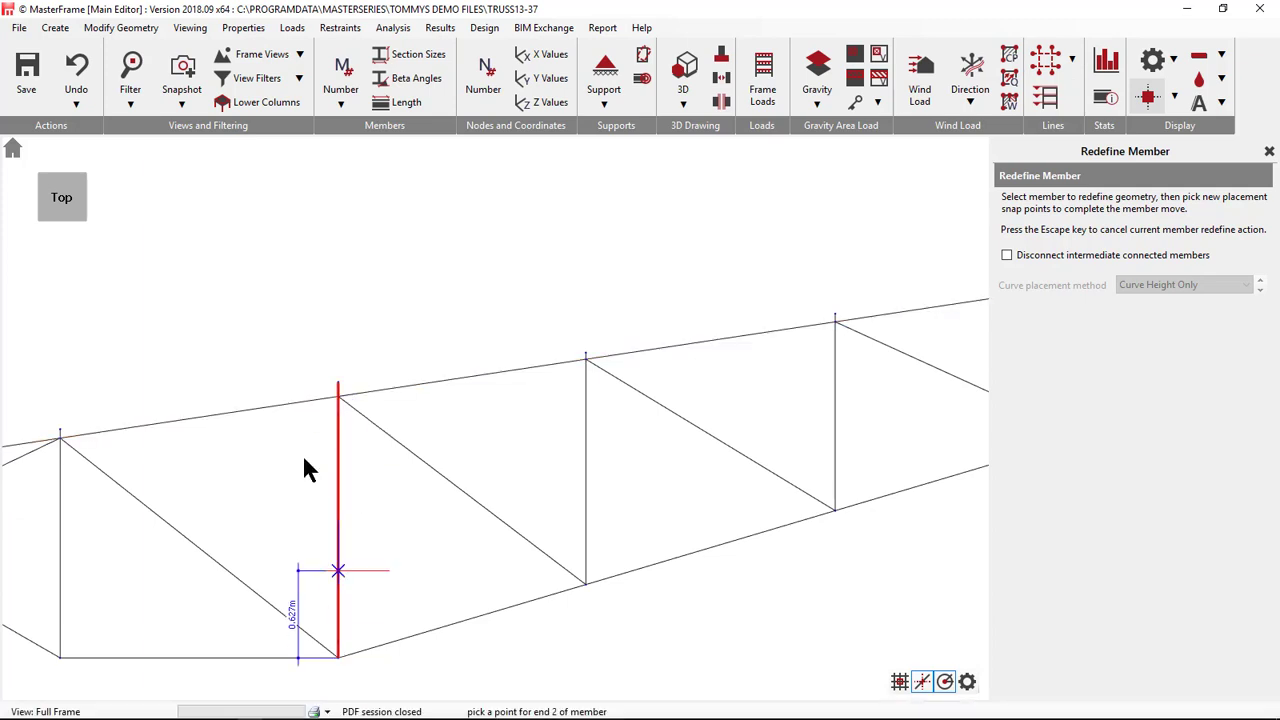
left_click(340, 400)
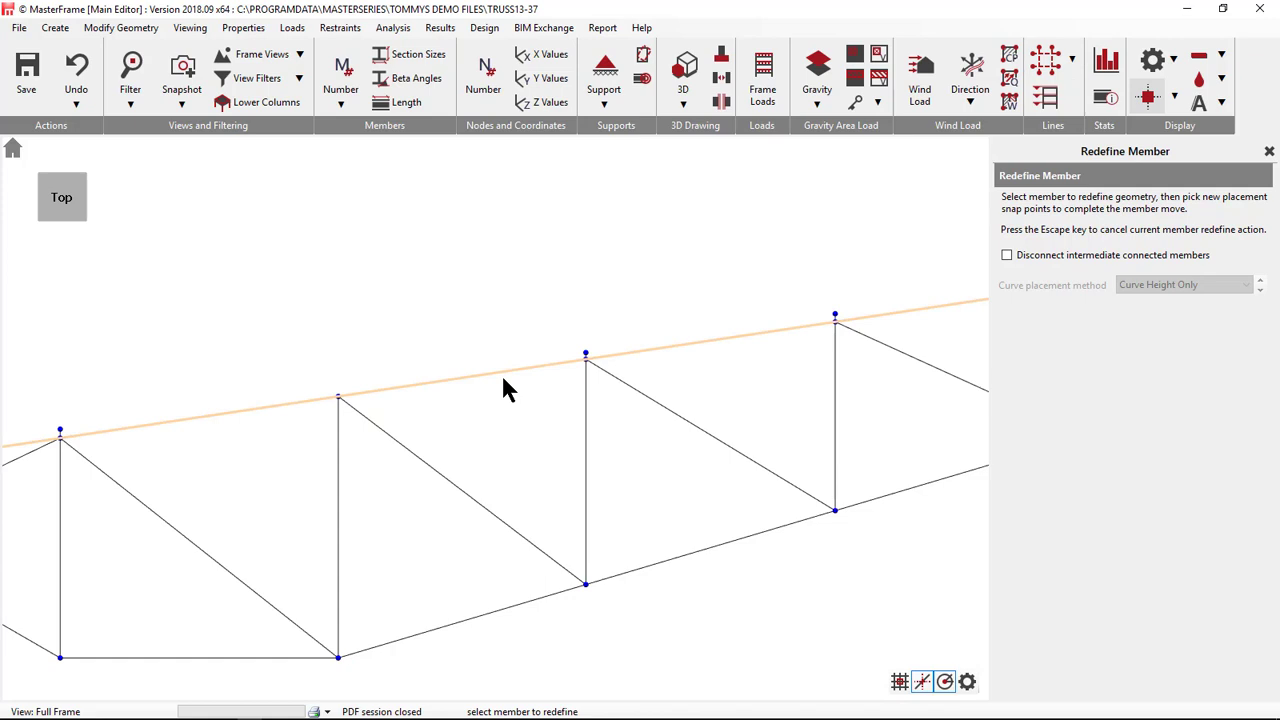
- Redefine the next two verticals along the sloping bottom boom so that their upper ends meet the top boom
left_click(585, 453)
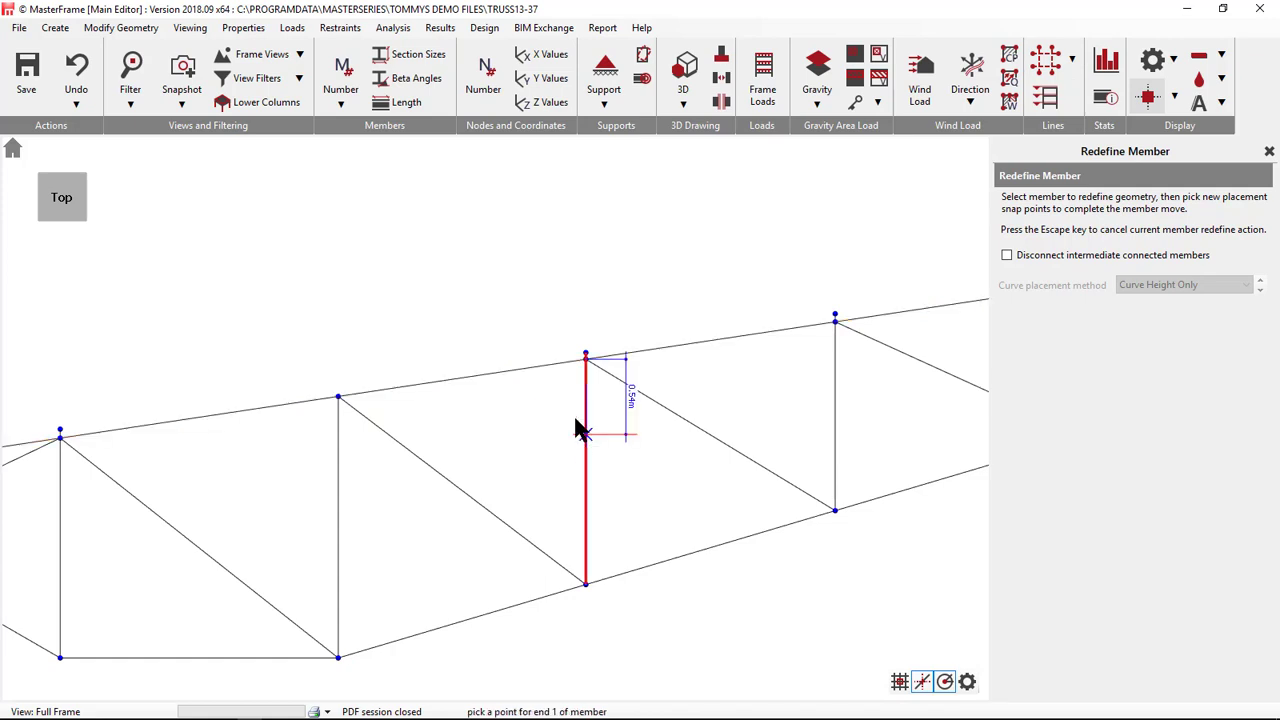
left_click(586, 585)
left_click(586, 357)
left_click(834, 490)
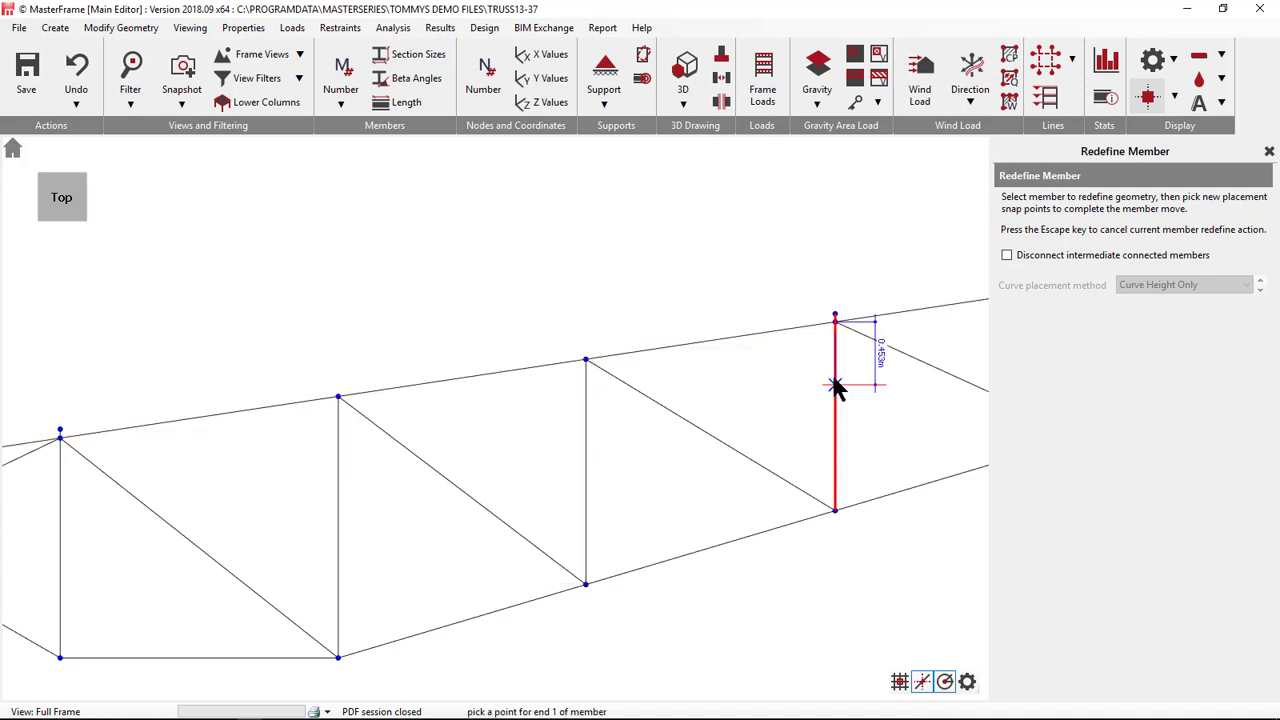
left_click(834, 511)
left_click(835, 322)
- Redefine the remaining overrunning vertical near the truss's left end so that its upper end meets the top boom
scroll(320, 409, "down", 5)
scroll(269, 494, "up", 5)
scroll(300, 510, "up", 1)
left_click(339, 535)
left_click(341, 630)
left_click(340, 340)
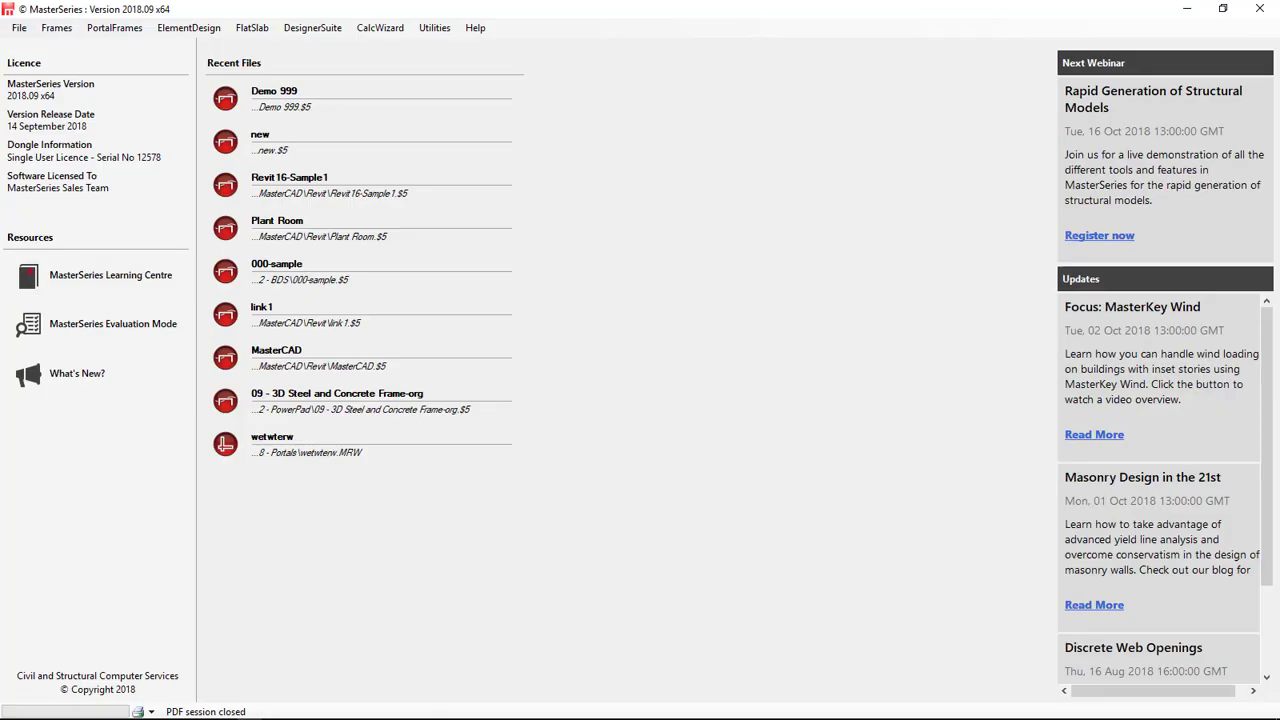
- Switch to BIM Vision, examine the beams and columns of 16-0196 - Structural.ifc from several angles, and close the viewer
mouse_move(524, 717)
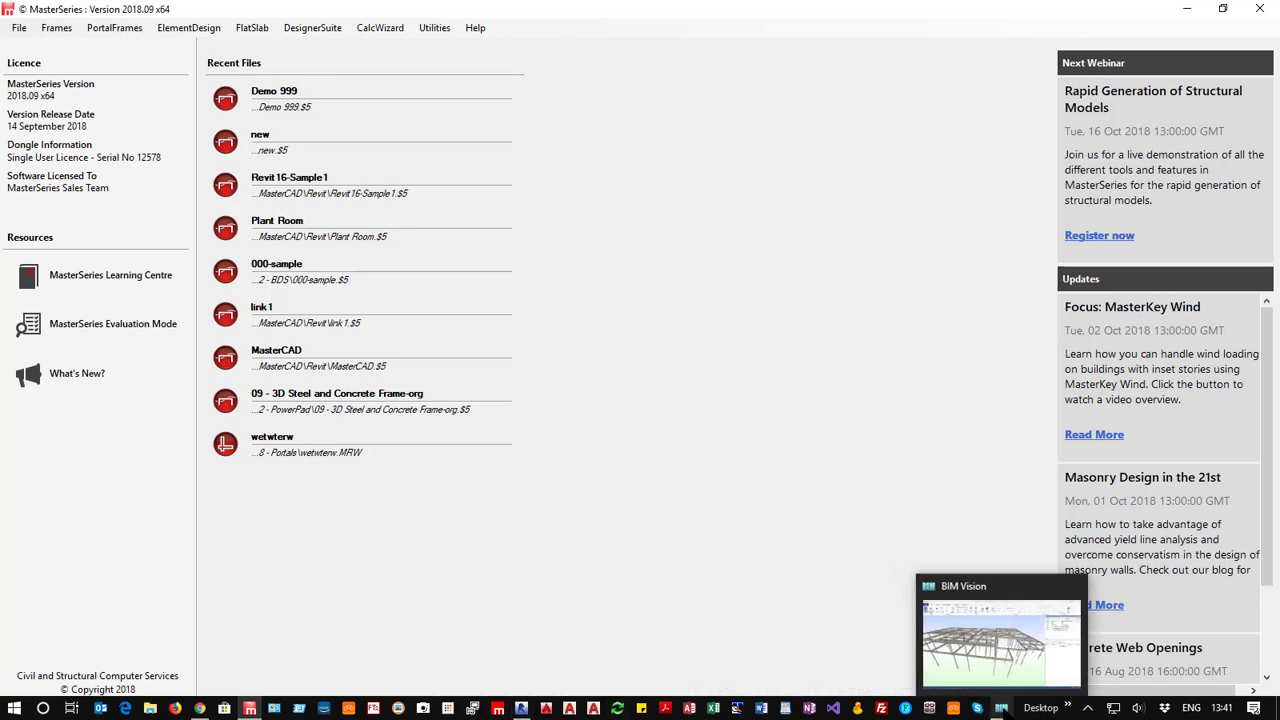
left_click(1001, 708)
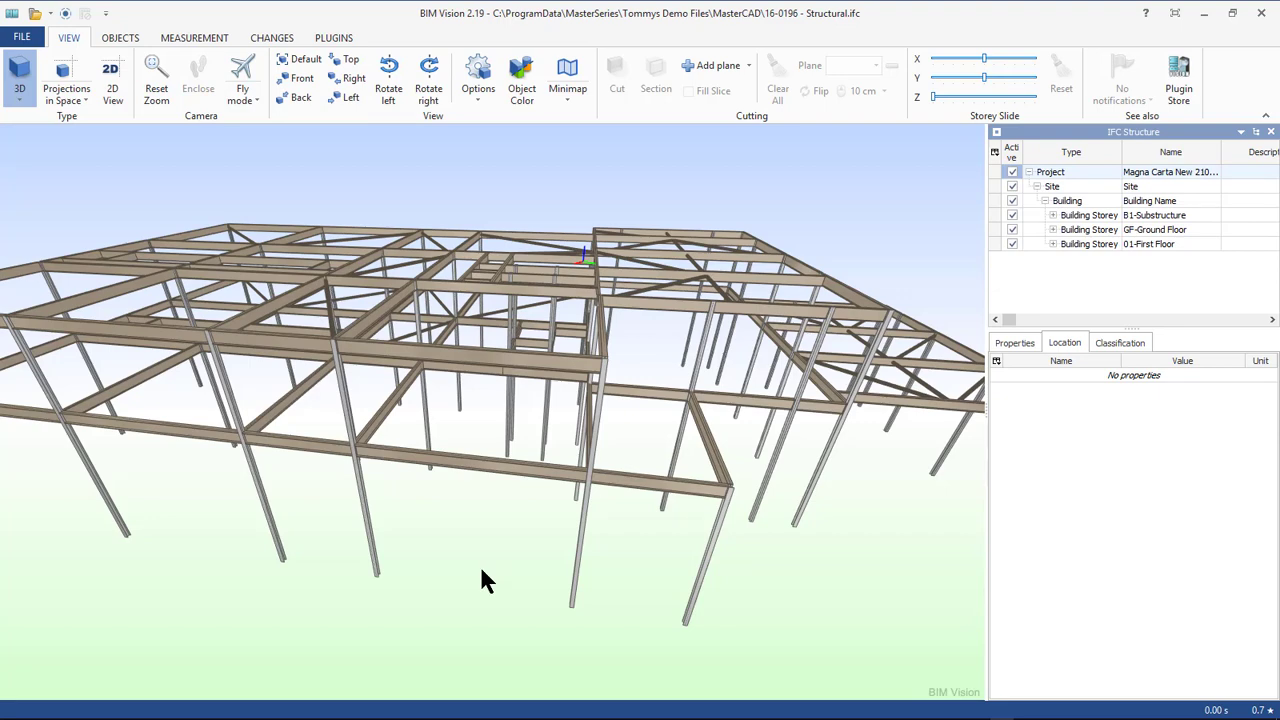
scroll(463, 451, "up", 5)
left_click_drag(493, 445, 1279, 100)
scroll(749, 343, "down", 5)
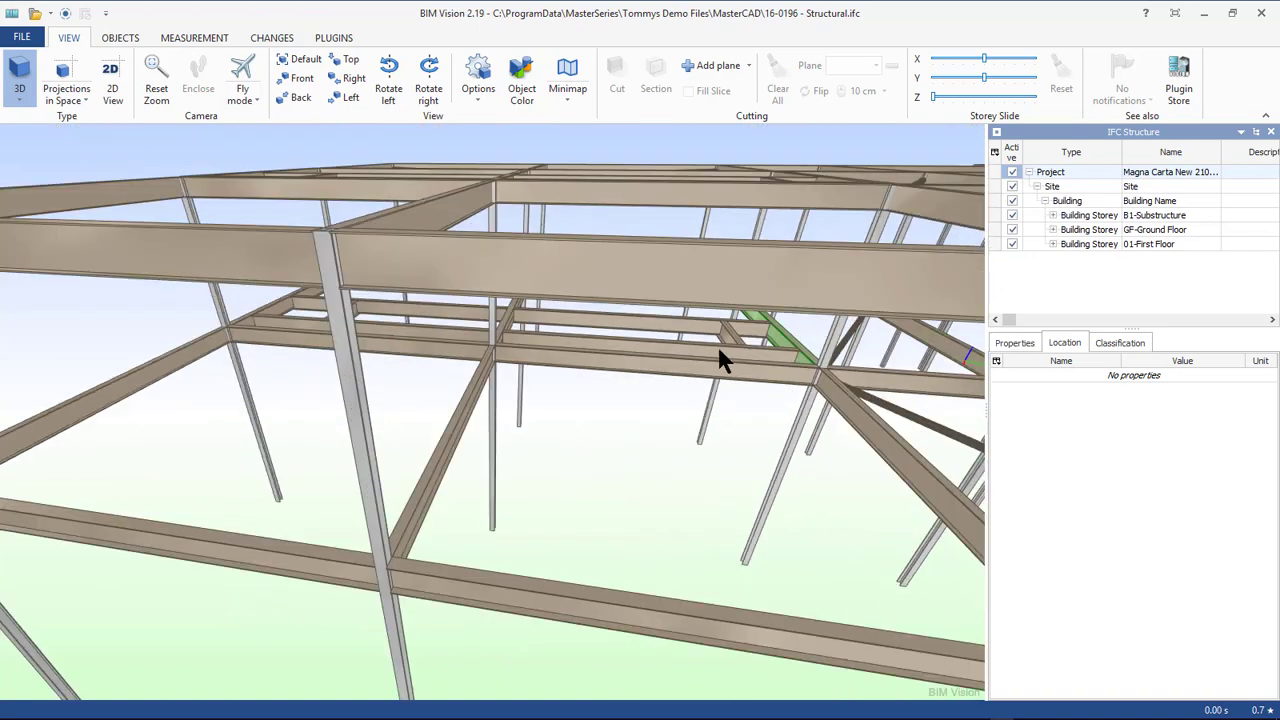
scroll(726, 360, "up", 4)
left_click_drag(726, 360, 420, 409)
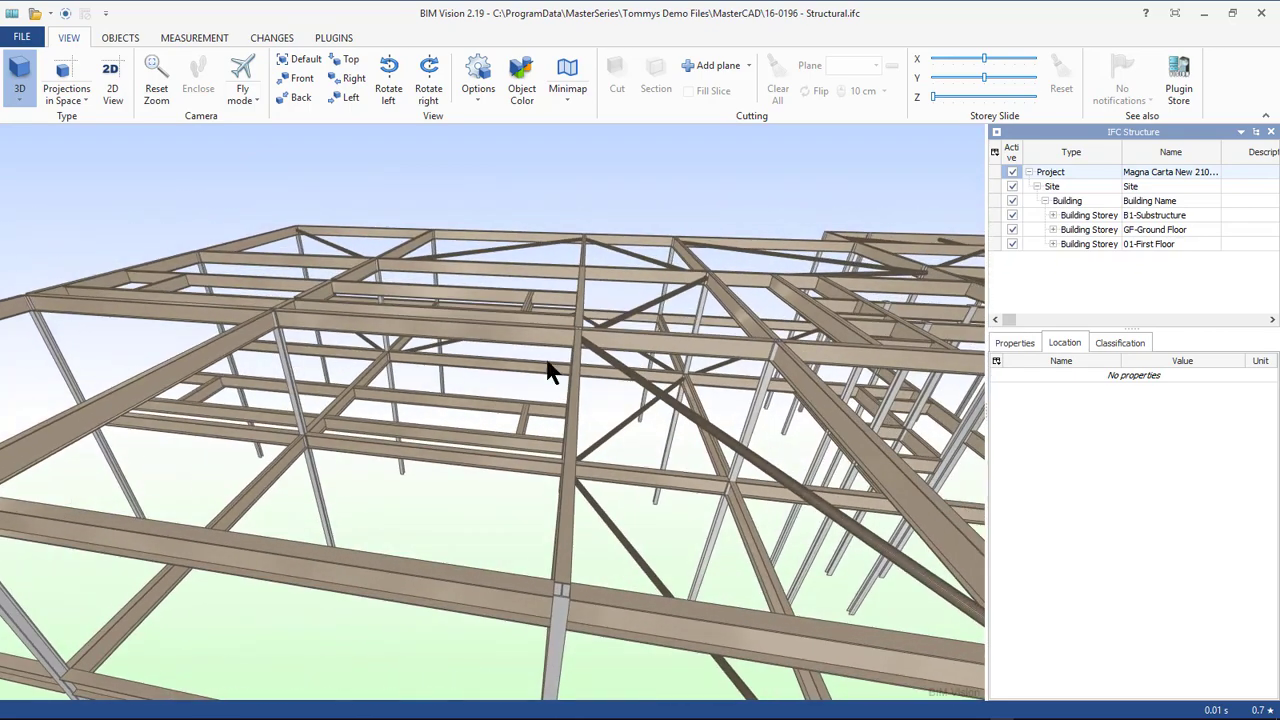
scroll(826, 329, "up", 5)
scroll(792, 222, "down", 8)
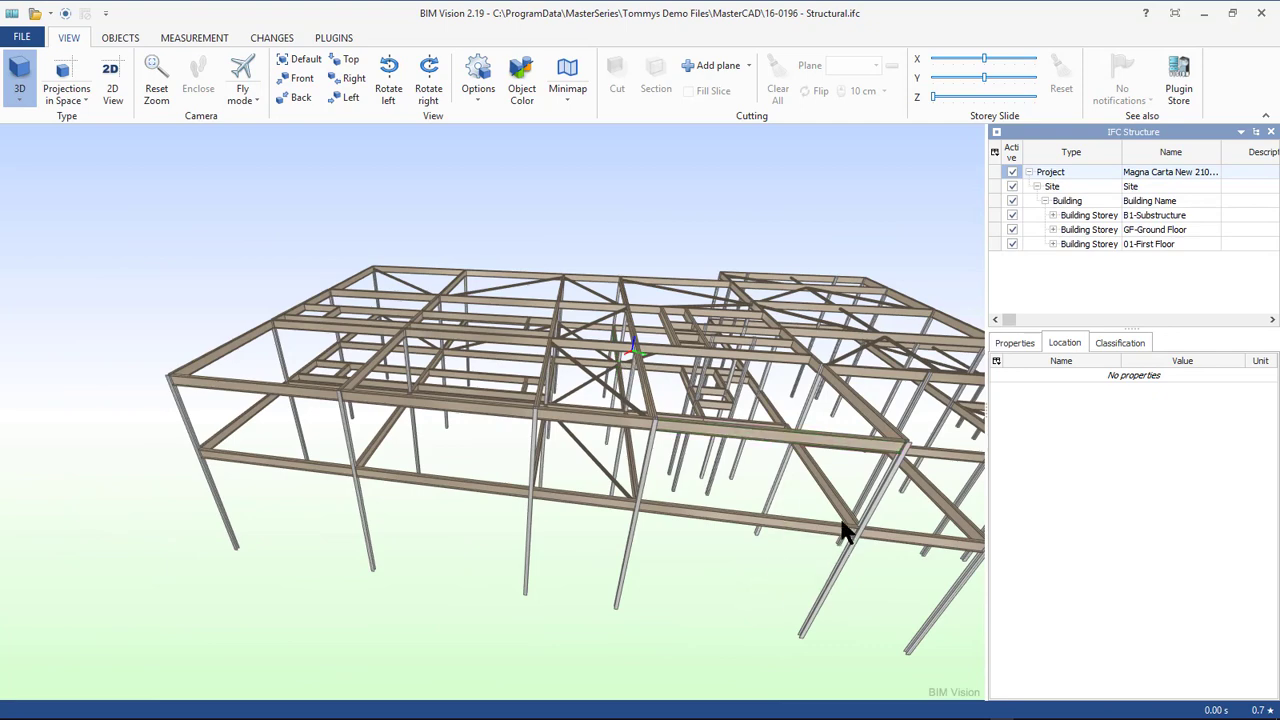
left_click_drag(843, 549, 603, 437)
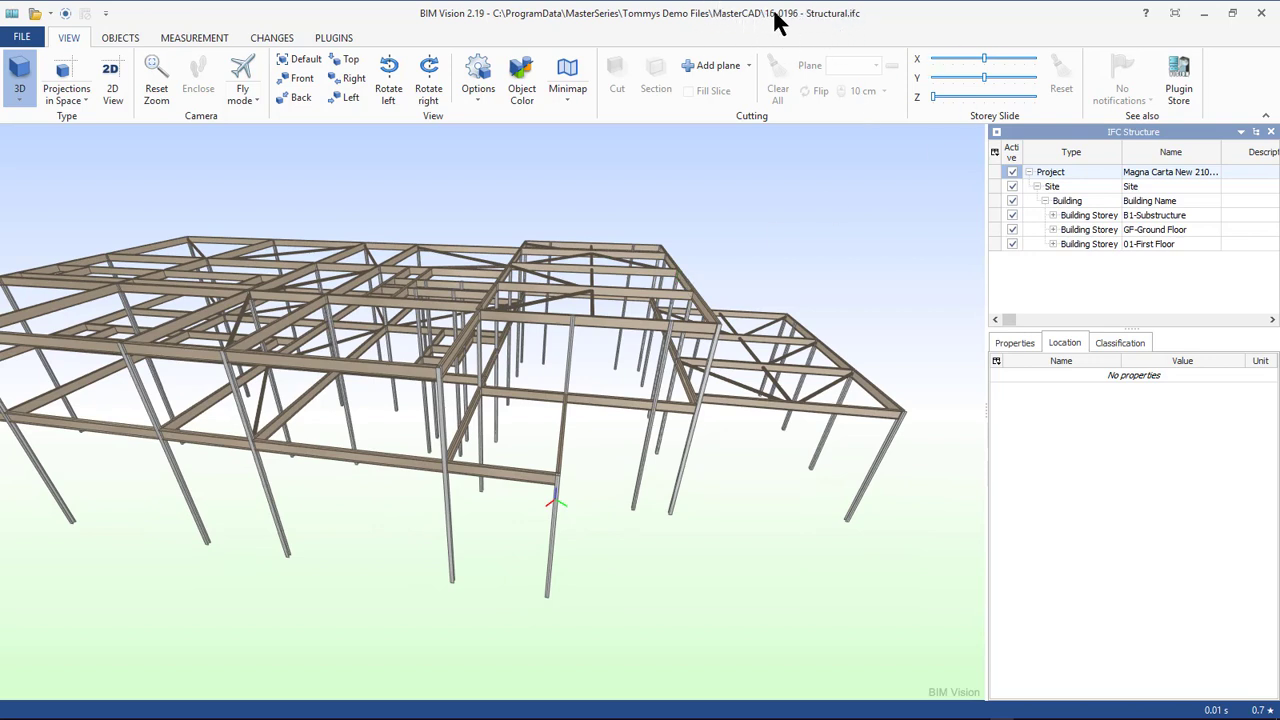
left_click(1263, 15)
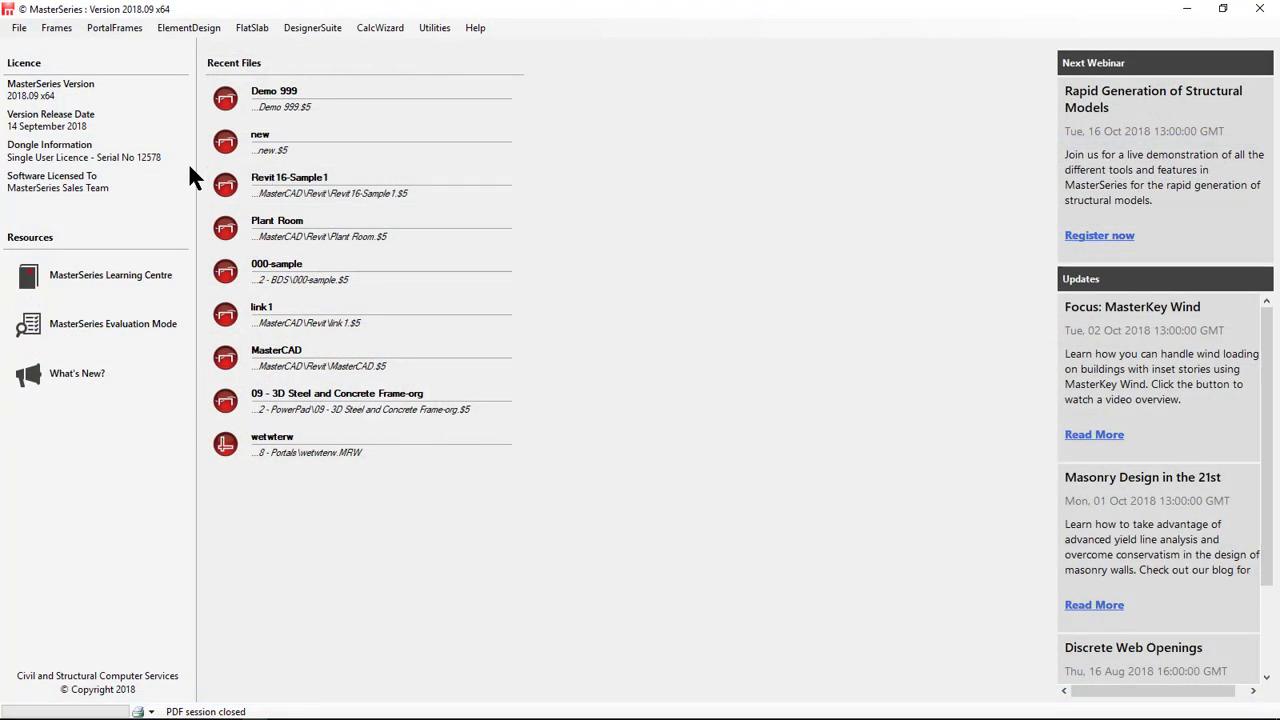
- Start an IFC 2x3 import into MasterFrame using the file 20-3001-m.IFC from the MasterCAD folder
left_click(53, 30)
mouse_move(134, 90)
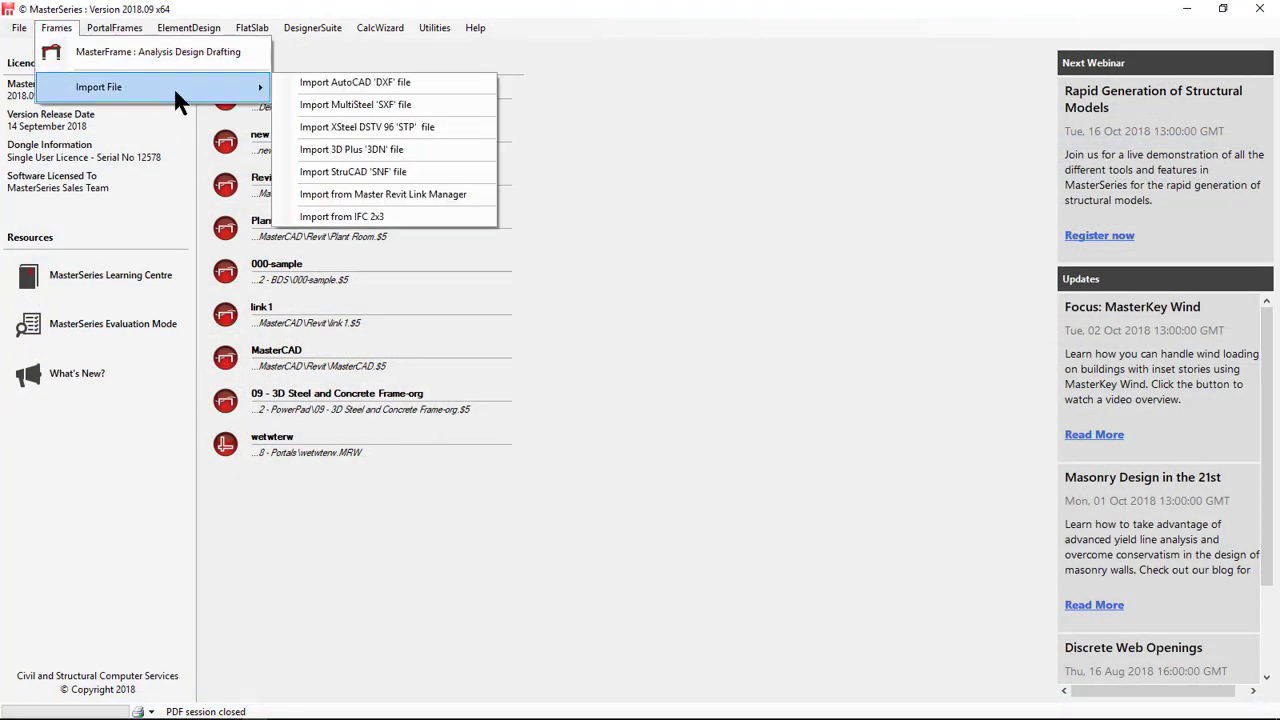
left_click(388, 216)
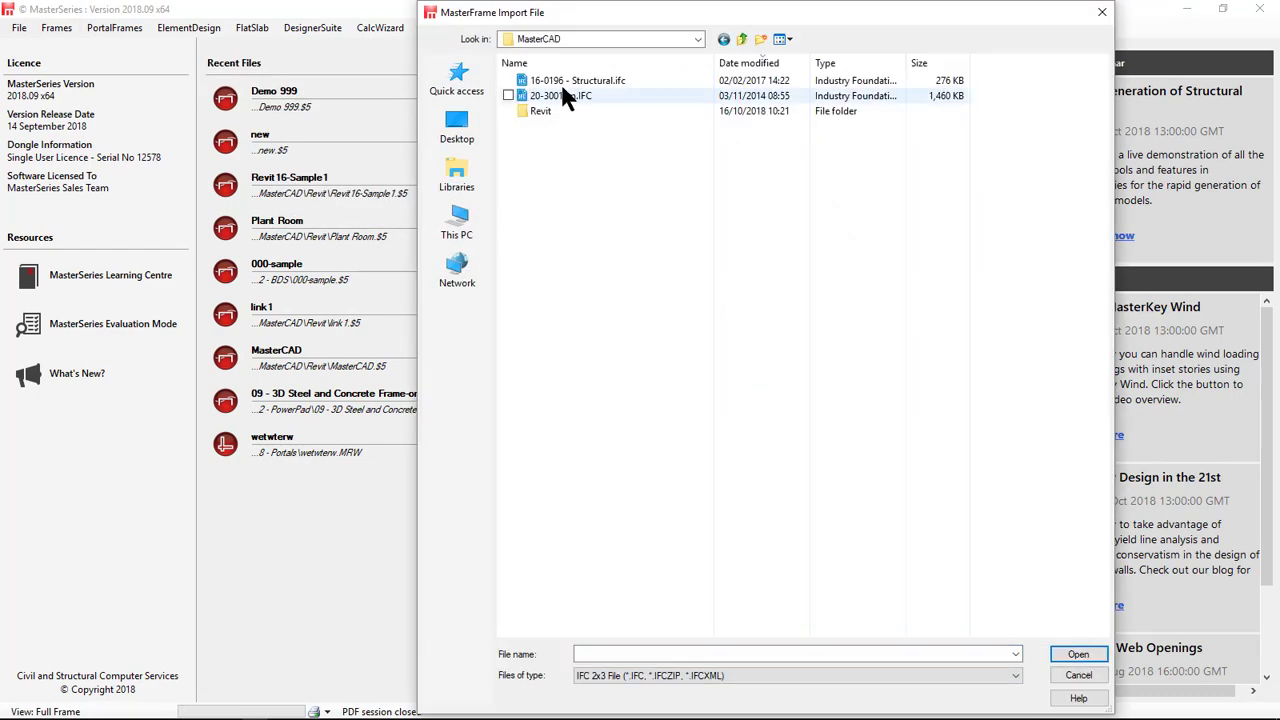
left_click(586, 82)
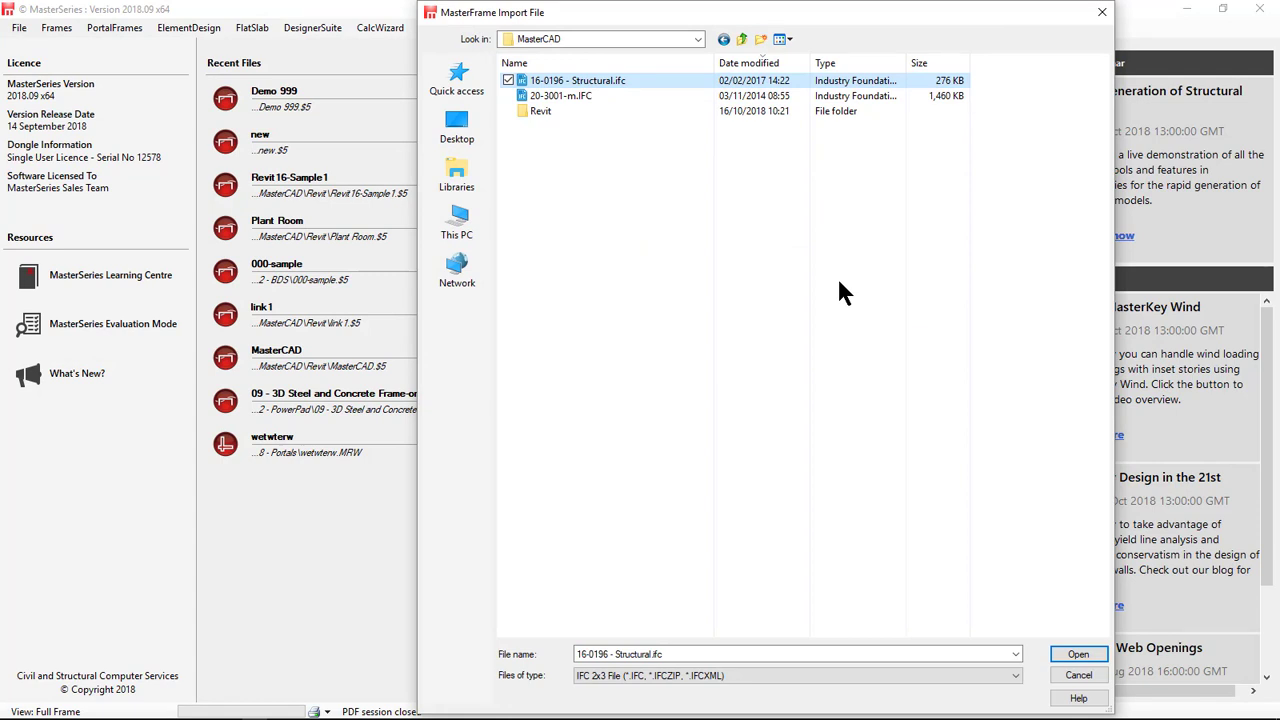
left_click(556, 96)
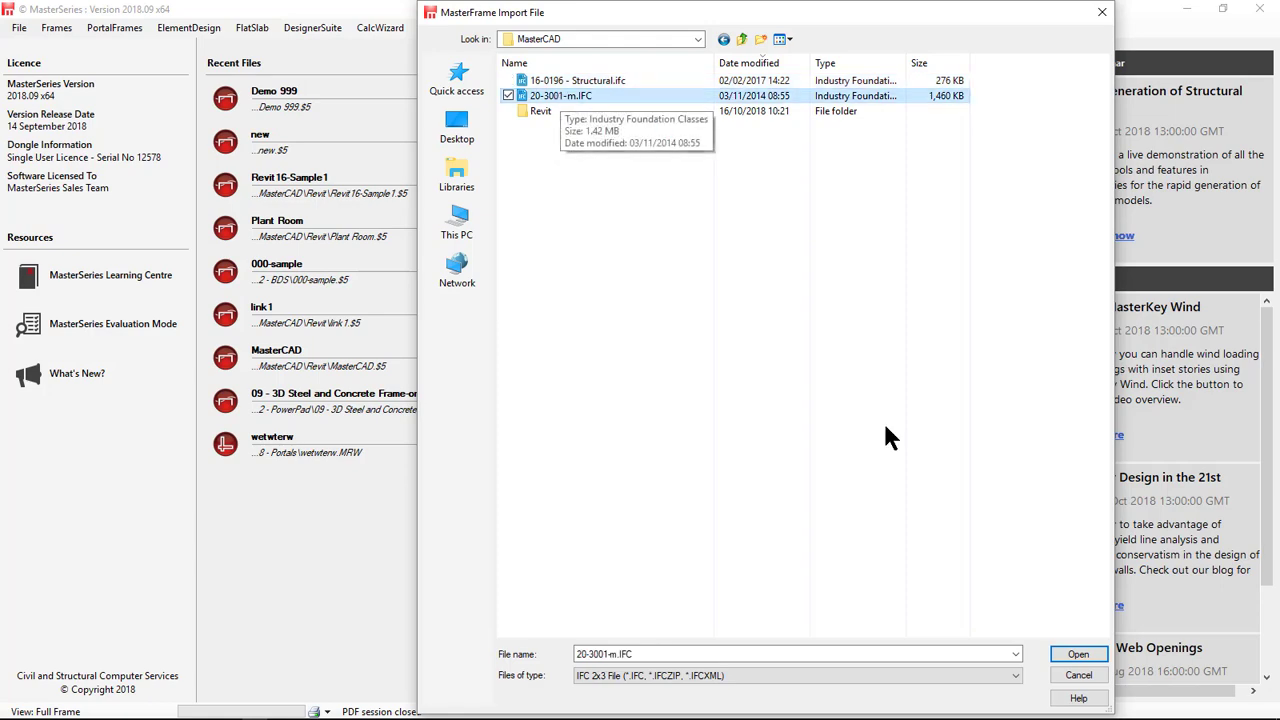
left_click(1077, 656)
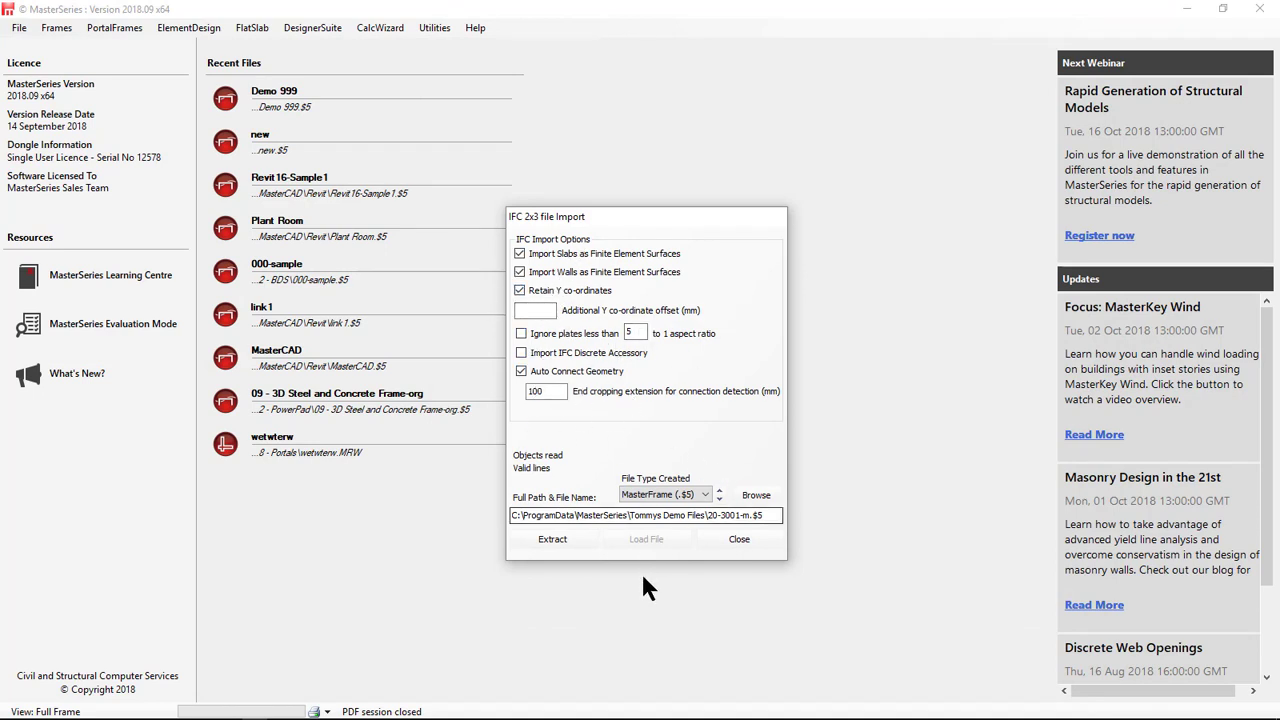
- Extract the IFC data with the default import options, overwriting the existing 20-3001-m.$5, dismiss the import log and load the model
left_click(553, 544)
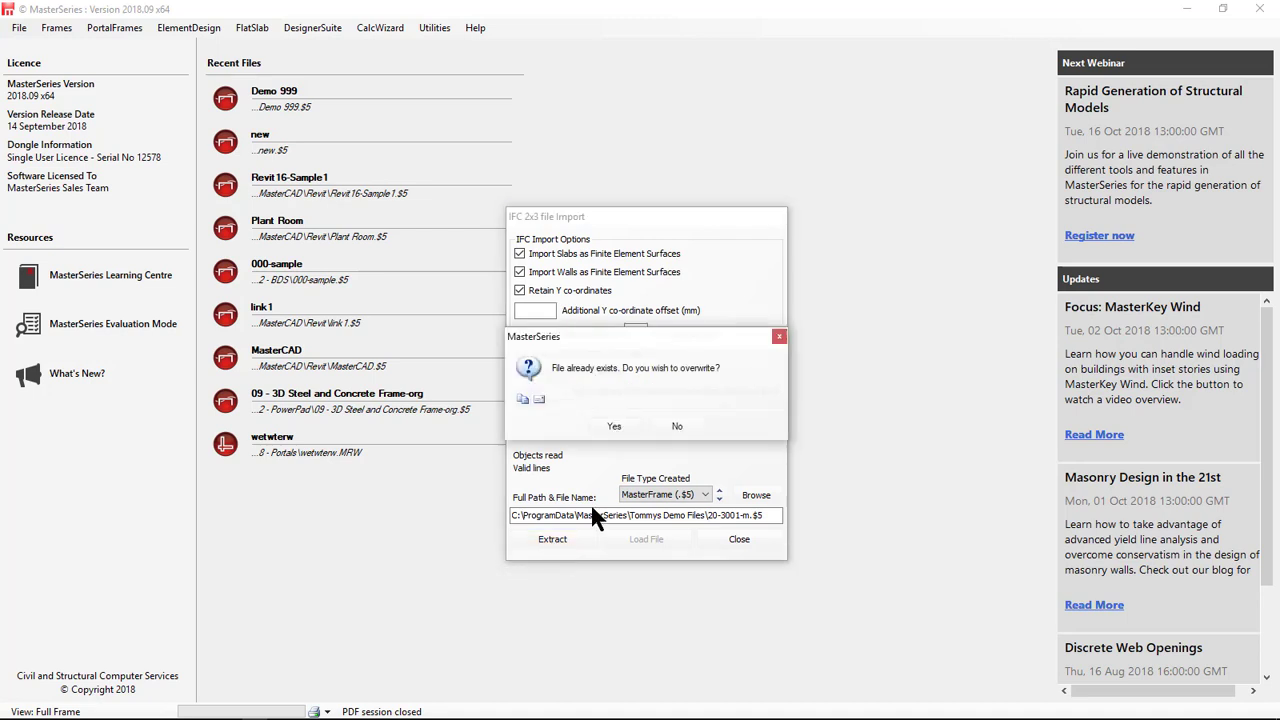
left_click(613, 424)
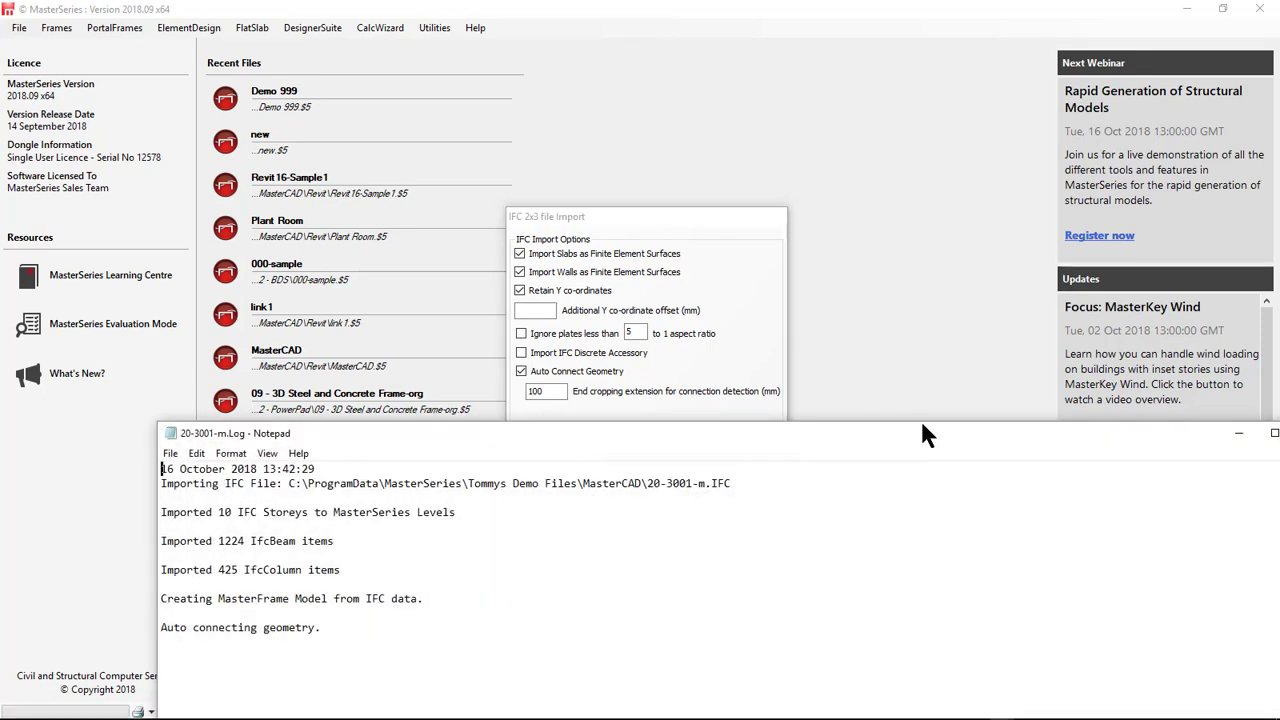
left_click_drag(1154, 440, 858, 155)
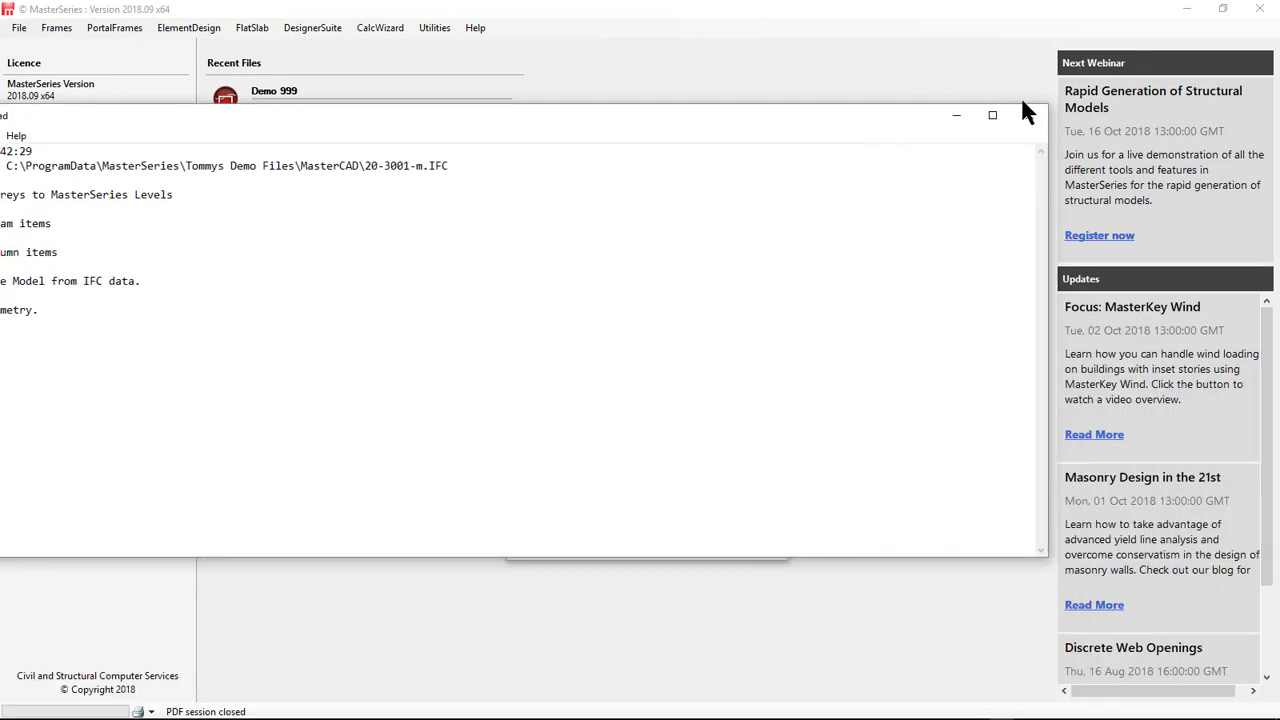
left_click(1022, 110)
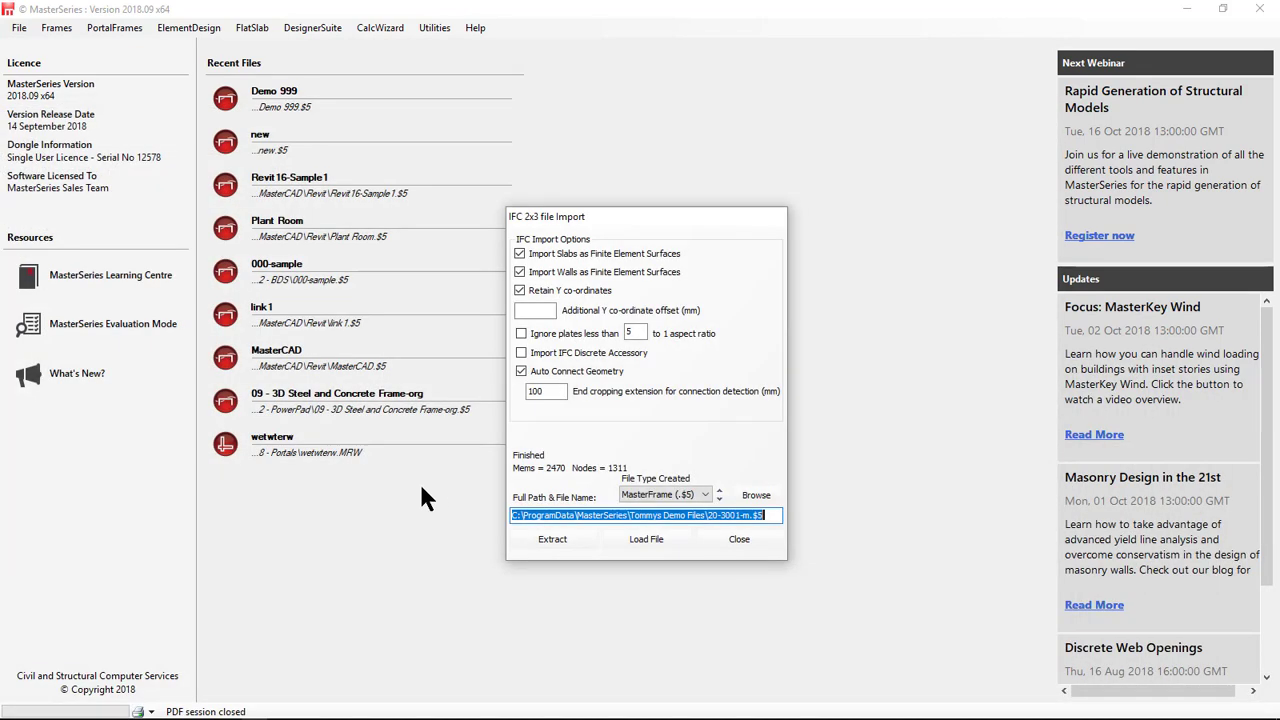
left_click(640, 539)
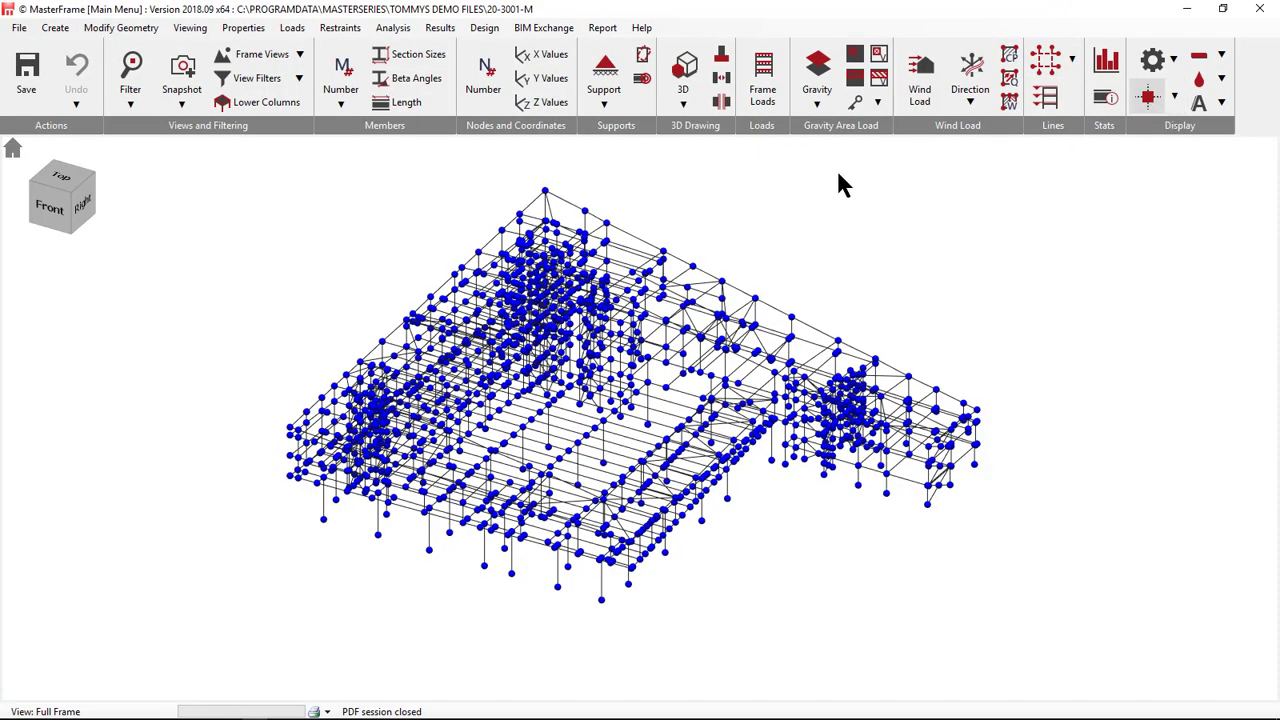
- Reduce the displayed node markers and render the imported frame in 3D, coloured by section
left_click(1148, 100)
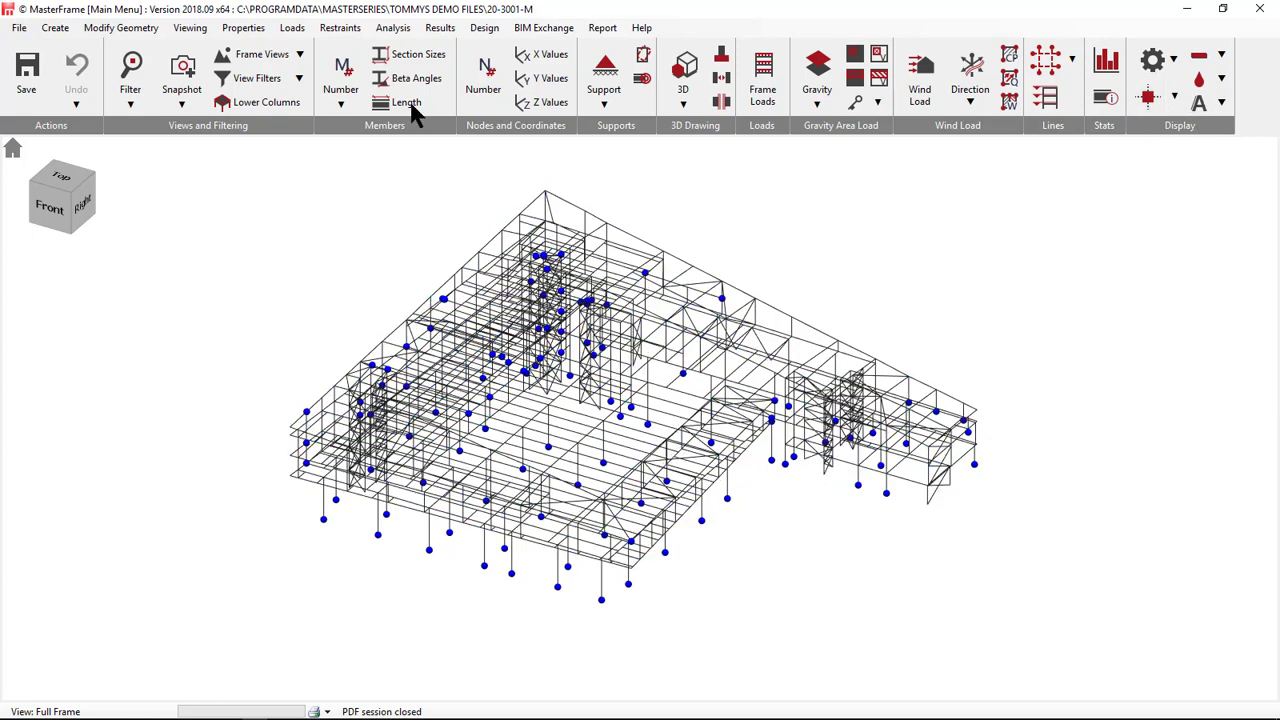
left_click(684, 68)
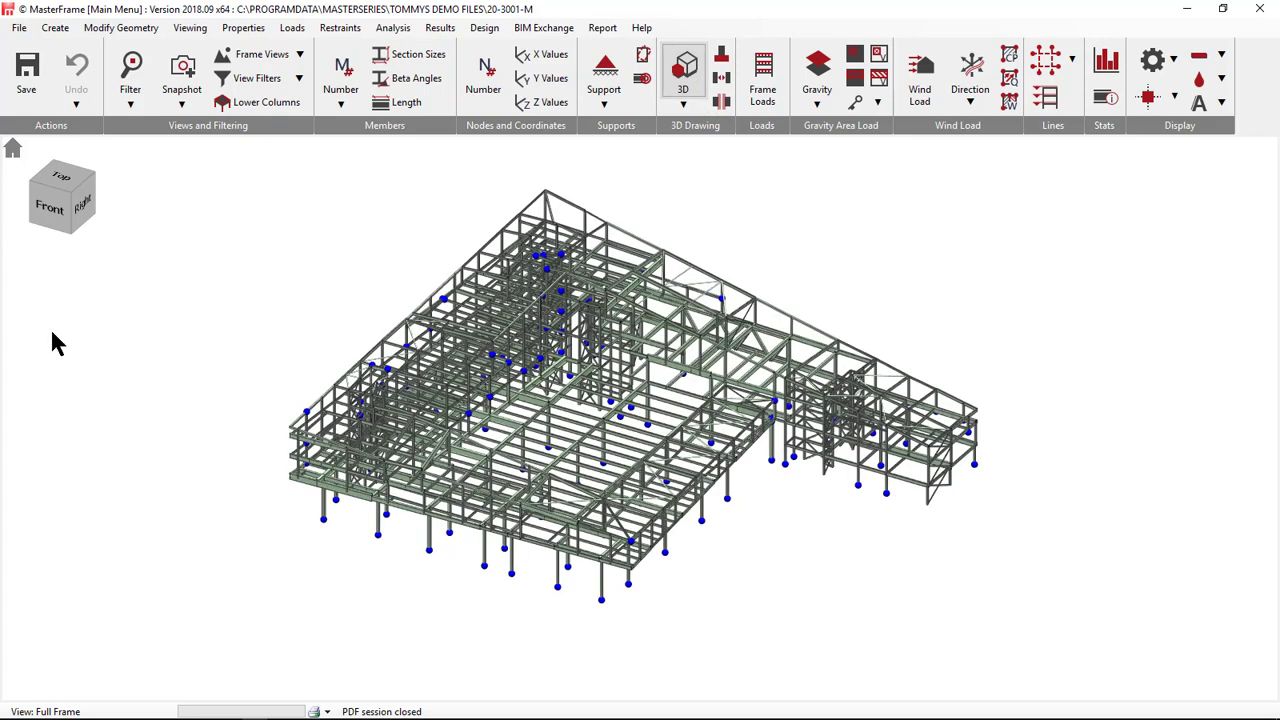
left_click(683, 103)
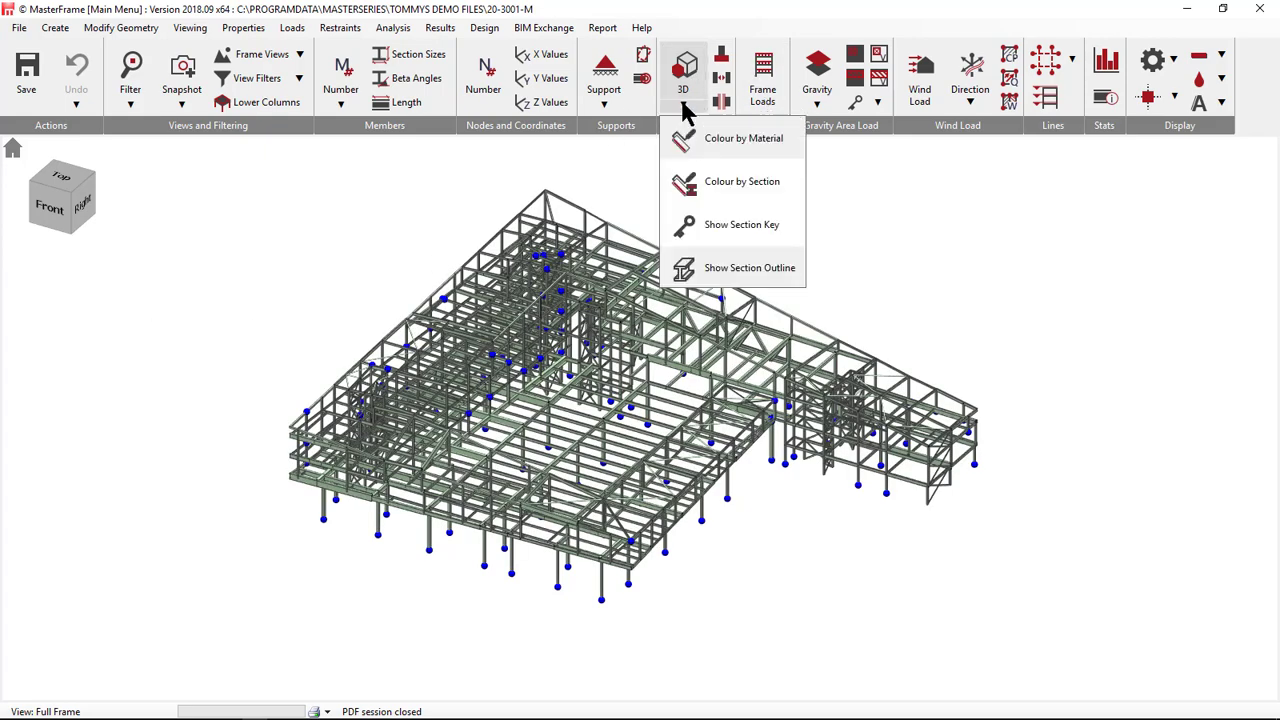
left_click(731, 184)
- Examine close up how the beams and verticals of the coloured frame connect along its front edge
mouse_move(648, 510)
left_mouse_down()
mouse_move(645, 480)
mouse_move(663, 491)
left_mouse_up()
scroll(618, 533, "up", 3)
scroll(618, 533, "up", 2)
left_click_drag(589, 543, 714, 557)
scroll(686, 531, "up", 2)
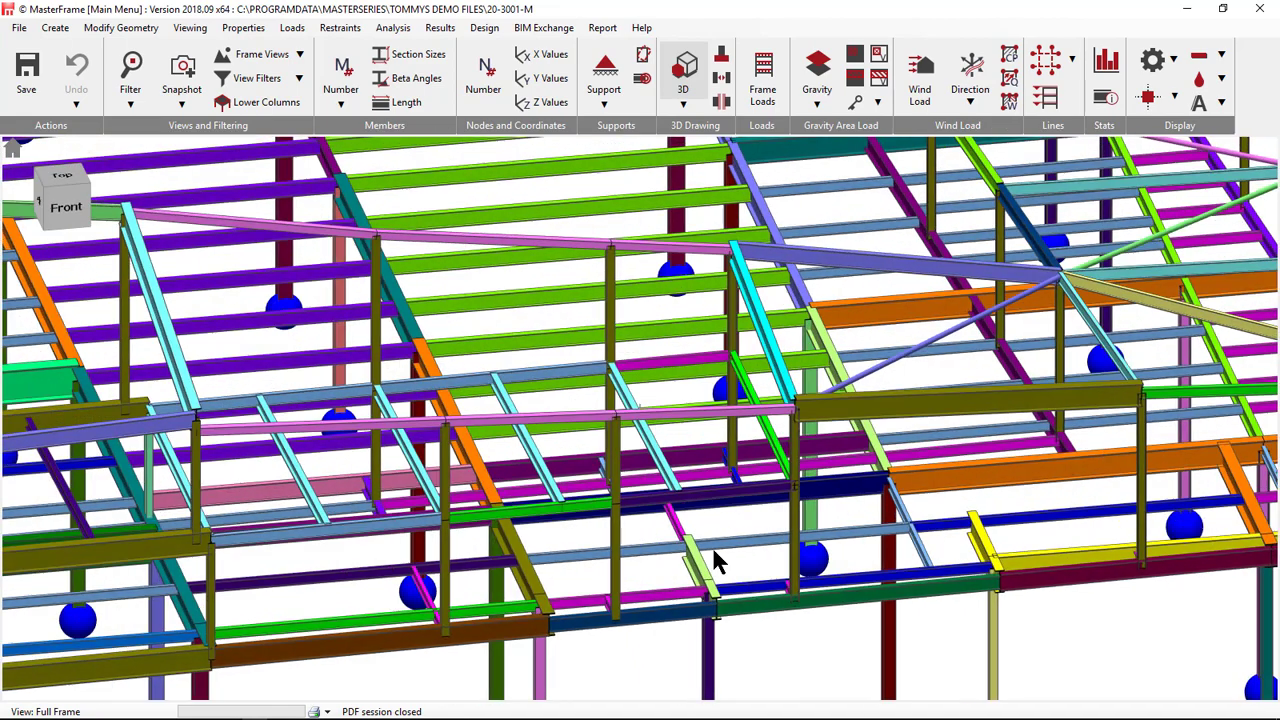
scroll(725, 200, "up", 3)
scroll(728, 205, "up", 2)
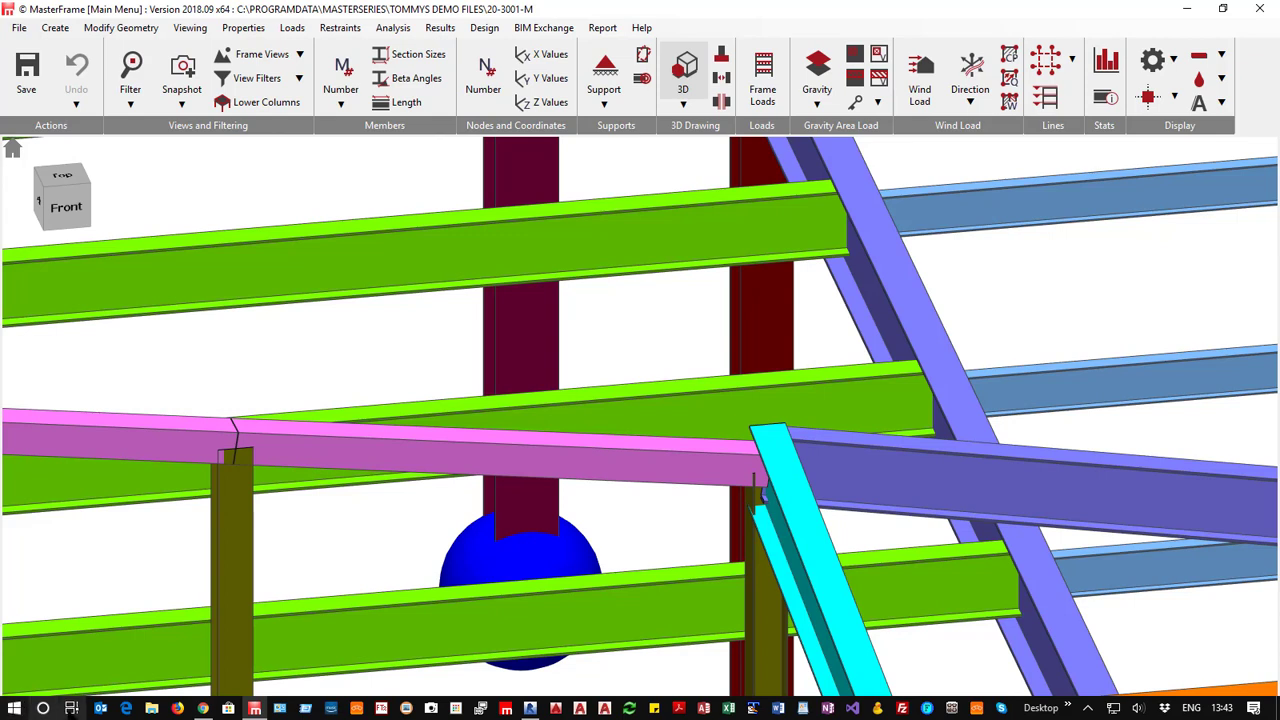
- Open the source file 20-3001-m.IFC in BIM Vision from the MasterCAD folder, examine its floor beams, and return to MasterFrame
left_click(151, 708)
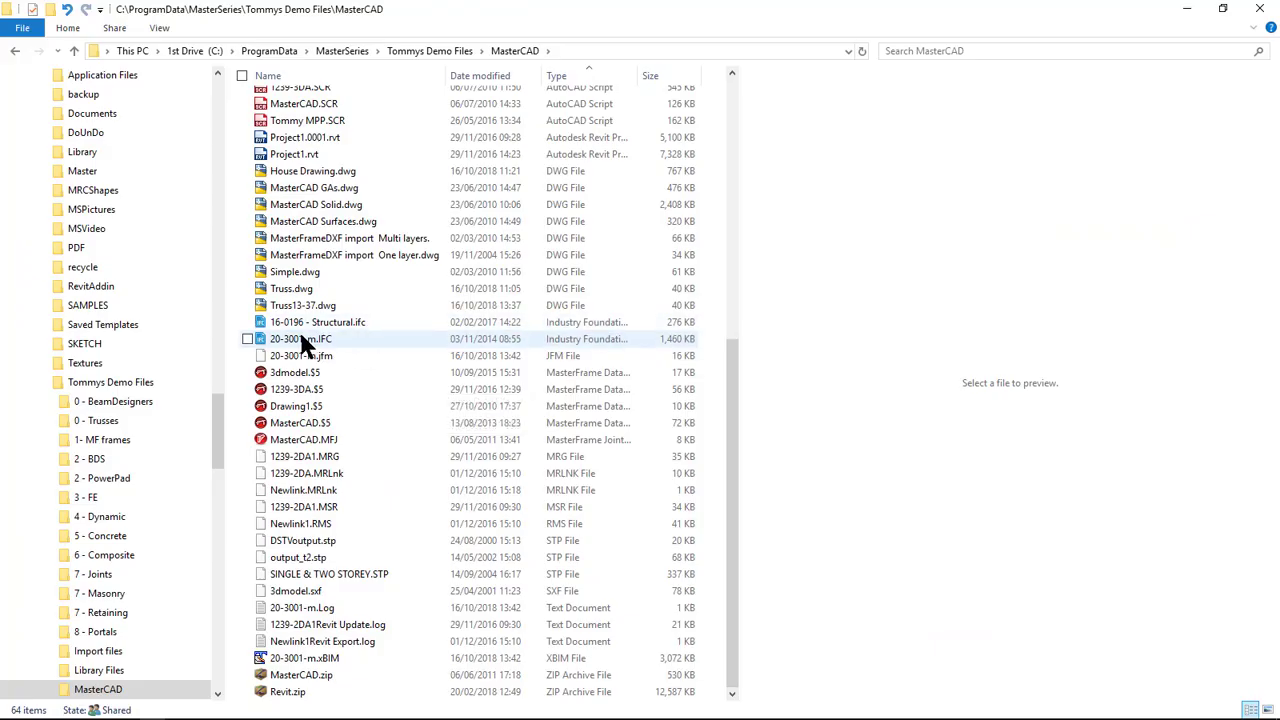
left_click(298, 341)
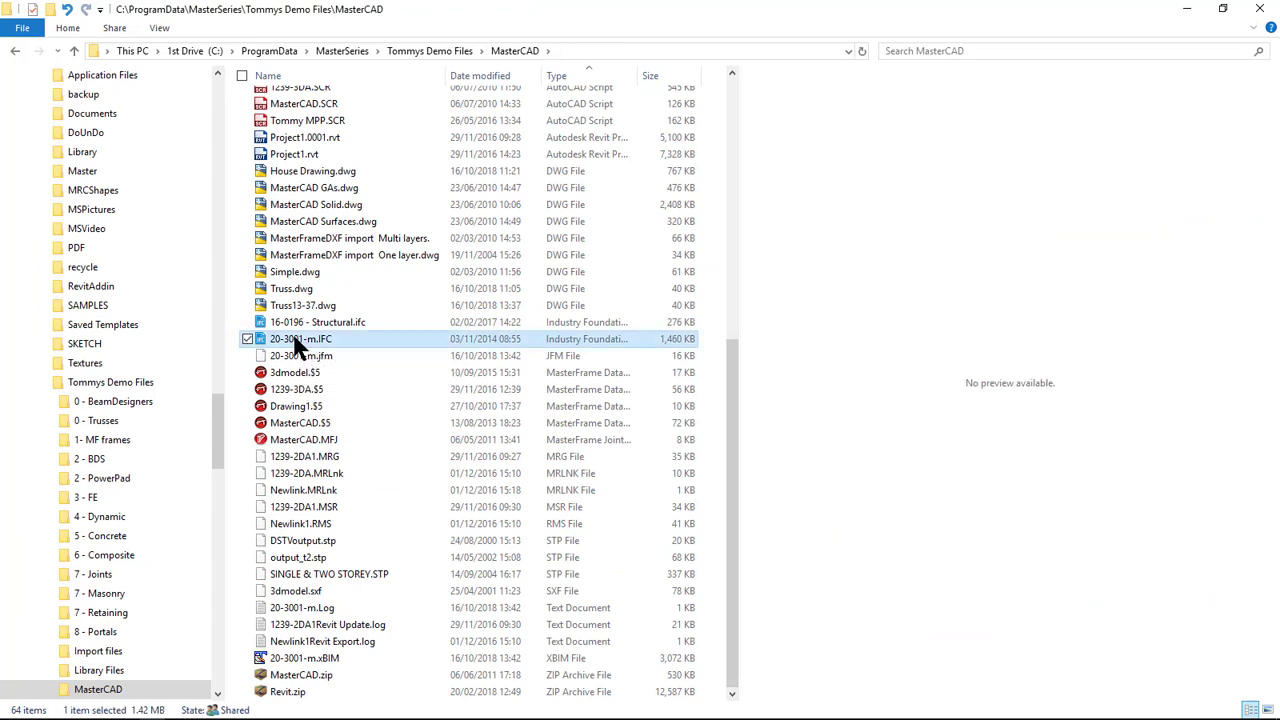
double_click(303, 341)
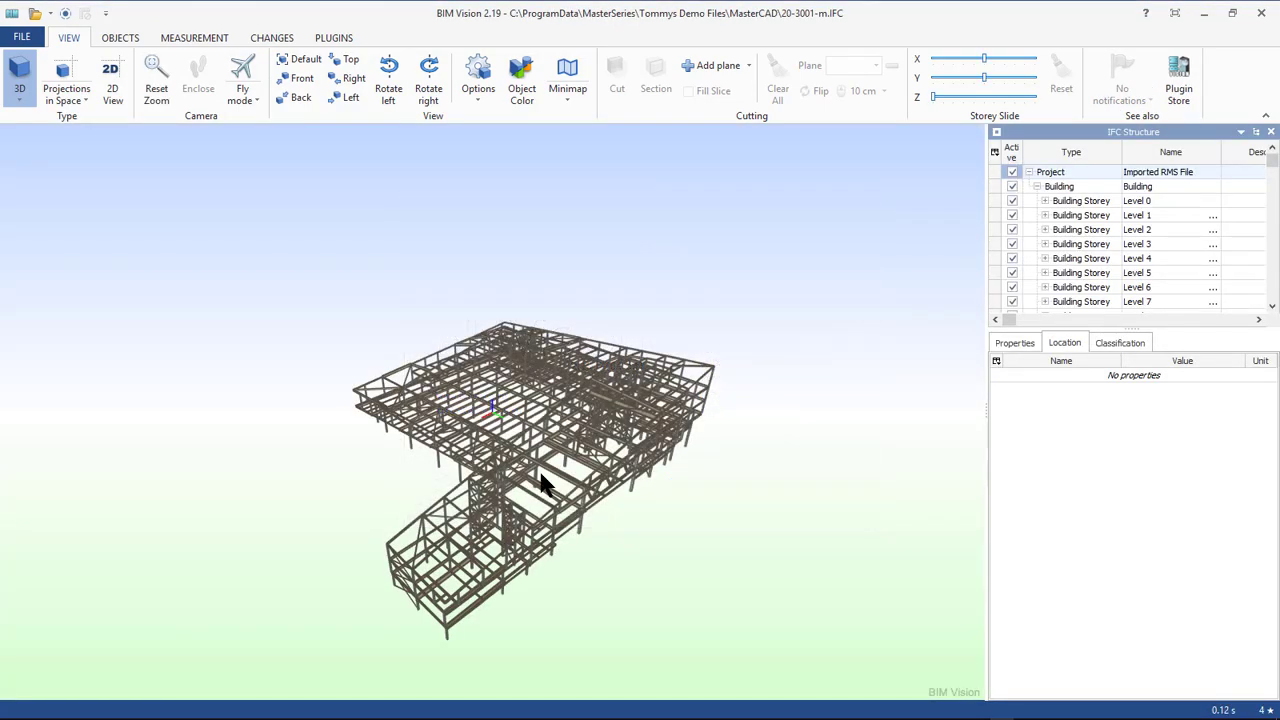
scroll(537, 449, "up", 5)
scroll(537, 449, "up", 5)
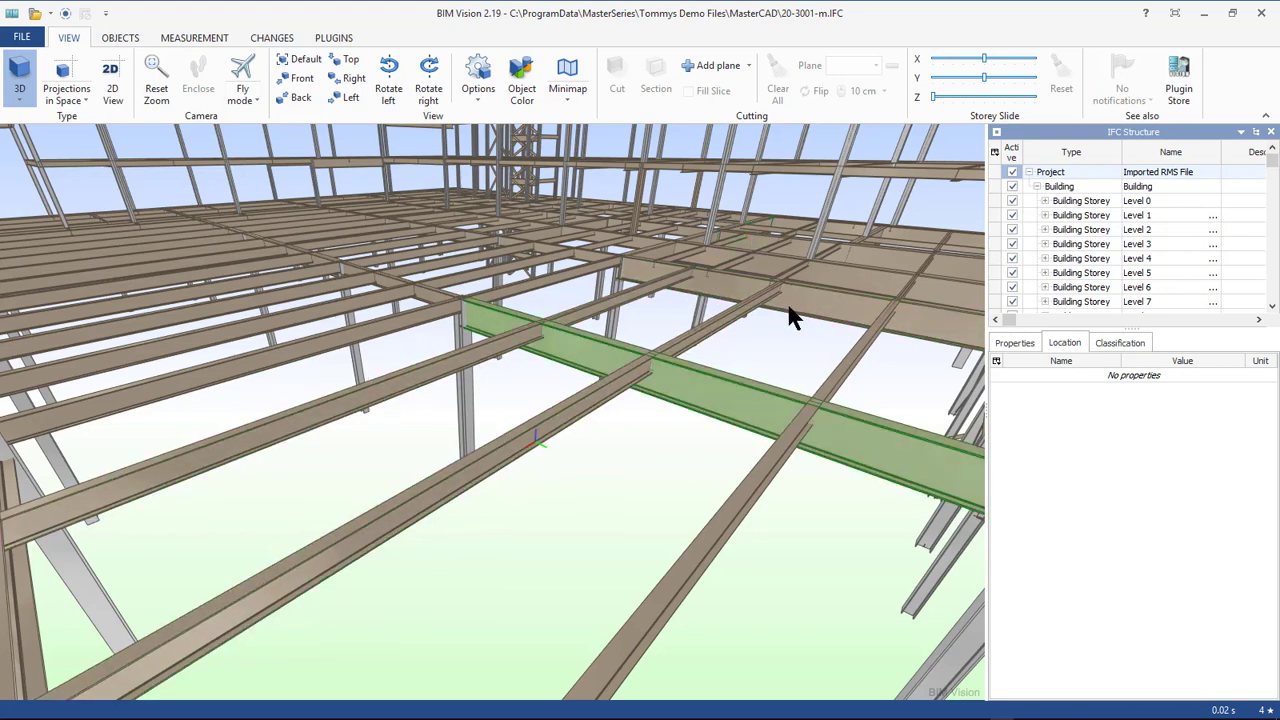
left_click(1204, 13)
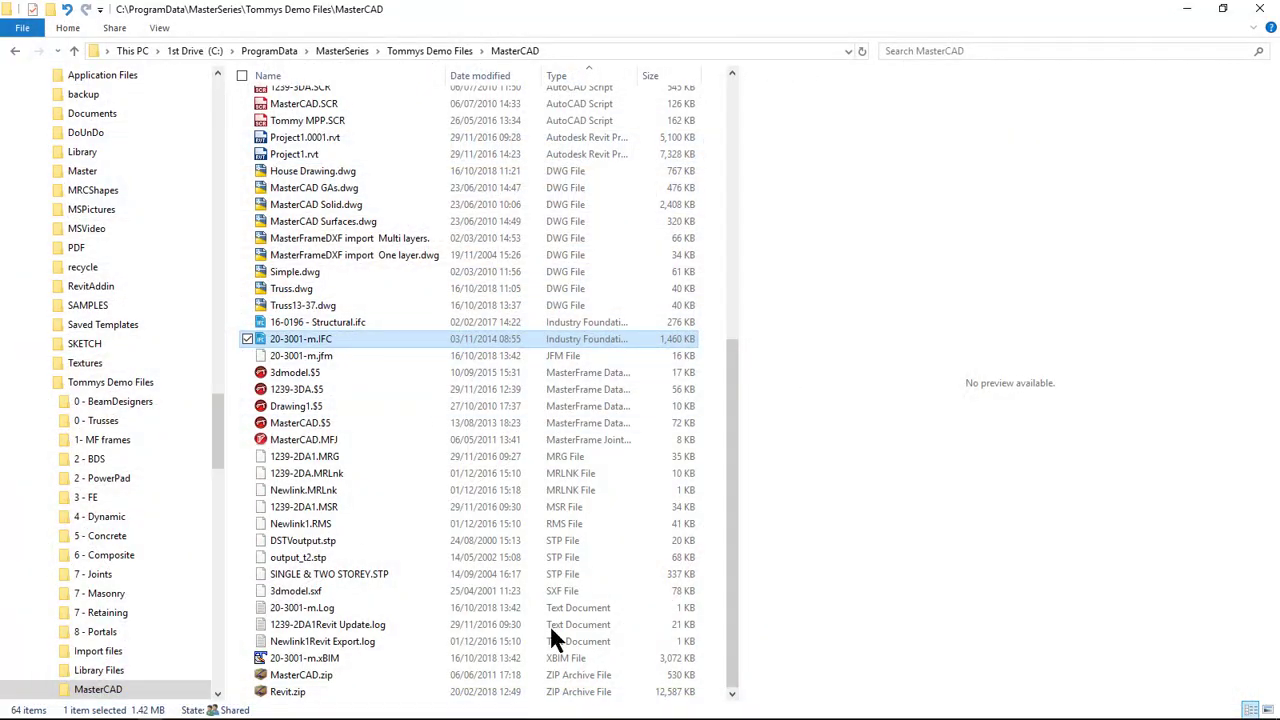
left_click(1186, 11)
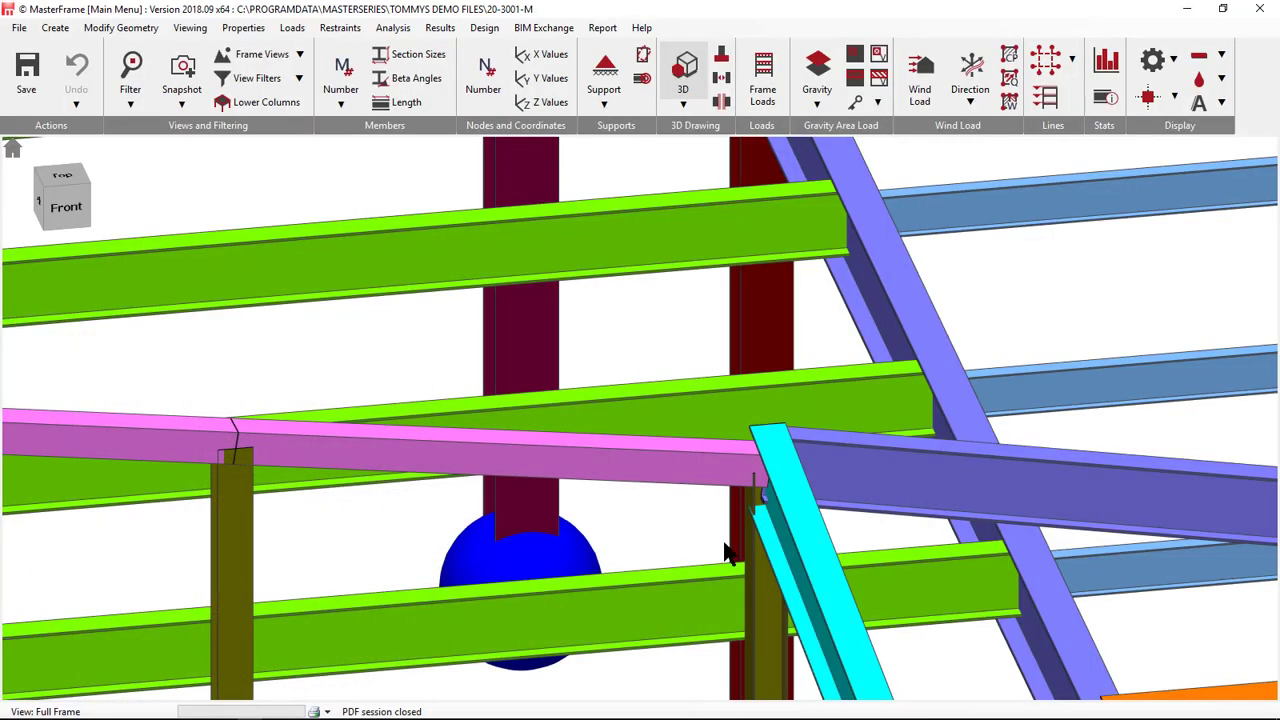
- Review the coloured frame as a whole from the front and at an angle, and close the model and MasterSeries
key("f")
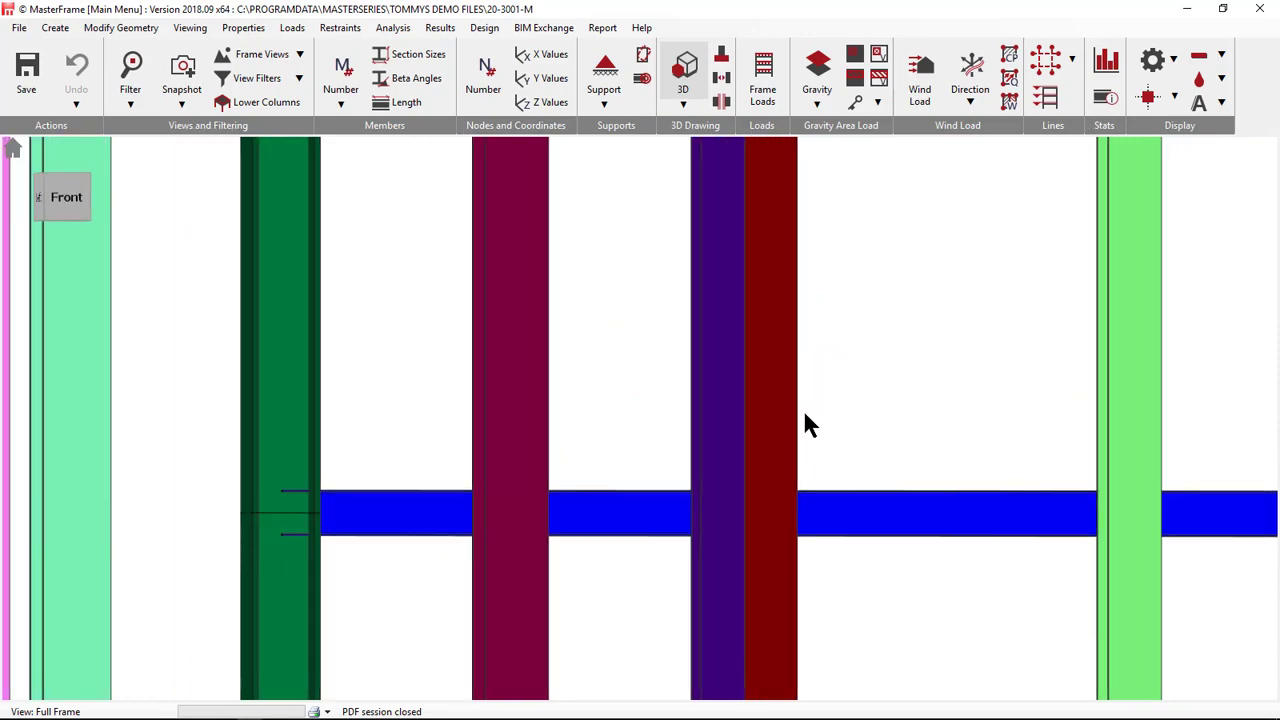
scroll(804, 412, "down", 8)
middle_click_drag(617, 341, 794, 294)
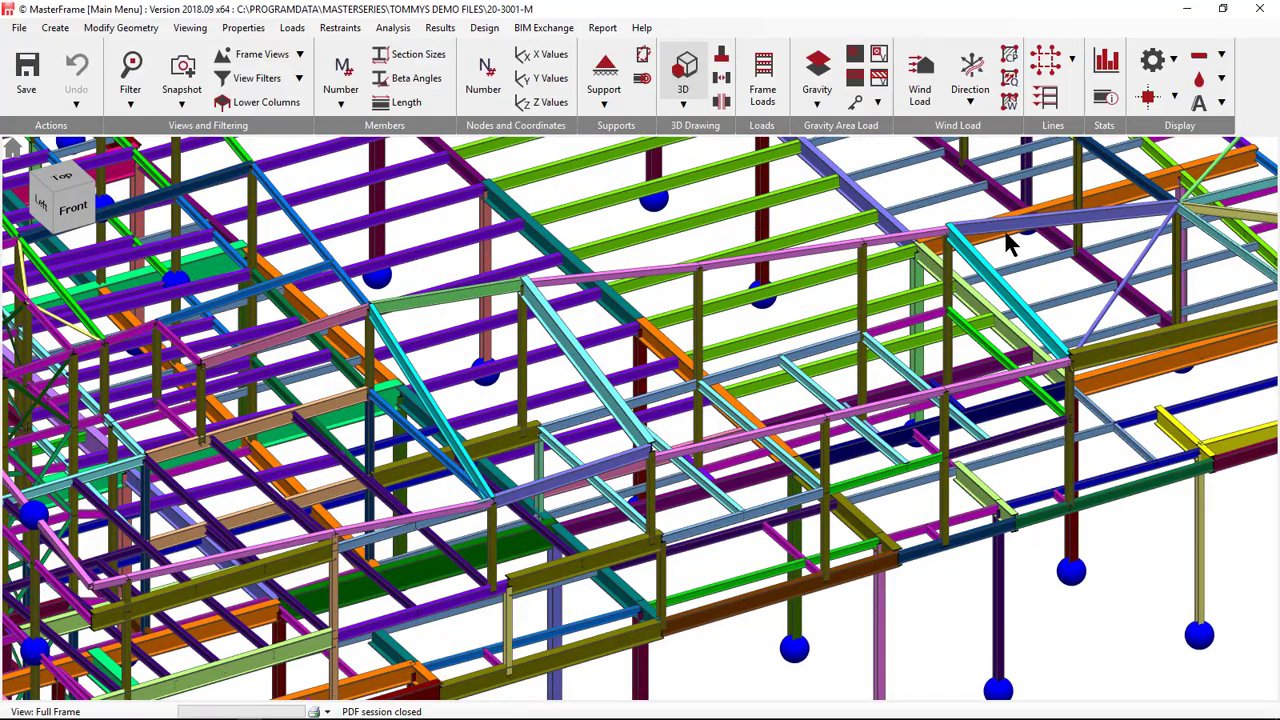
left_click(1254, 10)
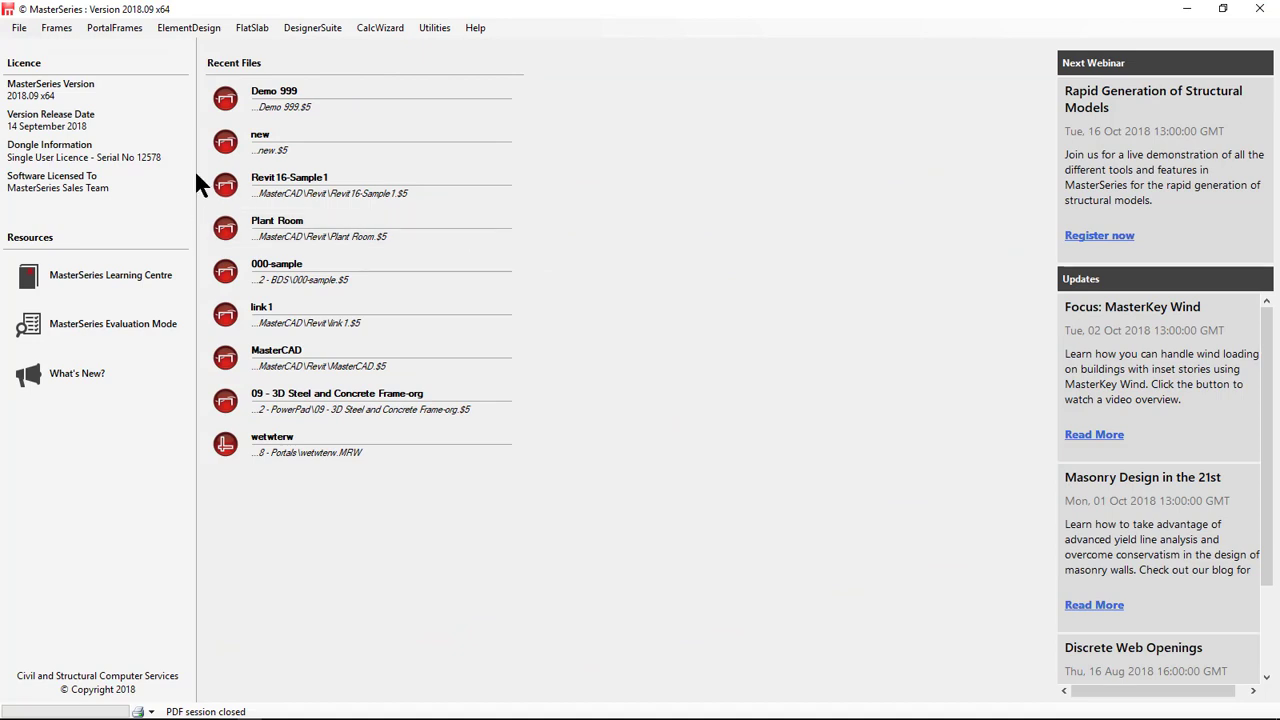
left_click(1260, 8)
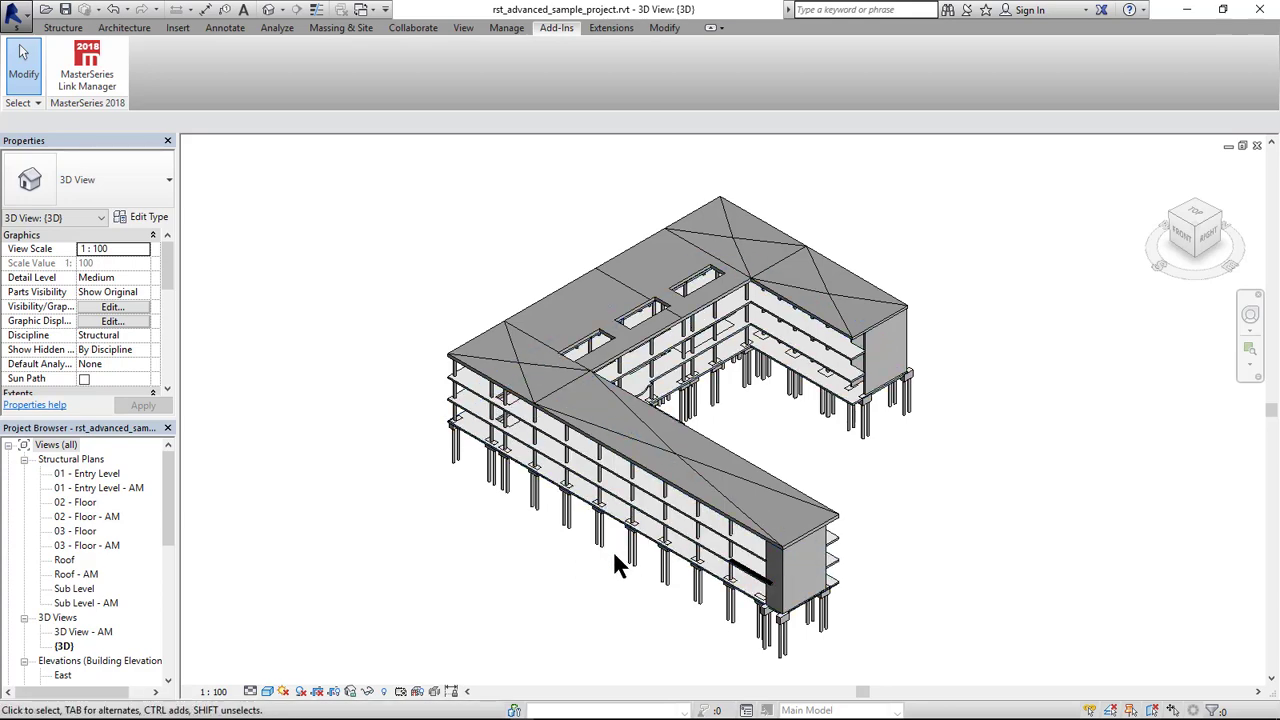
- Examine the rst_advanced_sample_project building from several angles in Revit and locate the MasterSeries Link Manager add-in
middle_click_drag(582, 548, 544, 452, "shift")
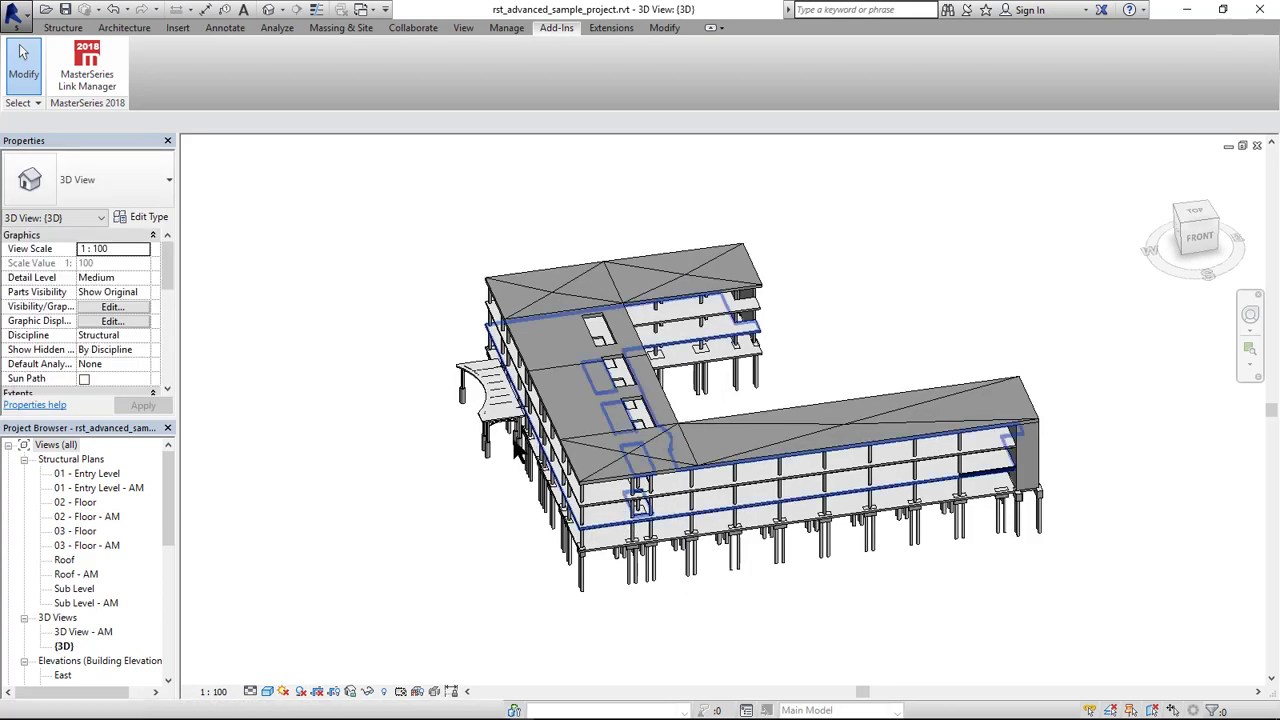
middle_click_drag(820, 523, 600, 500, "shift")
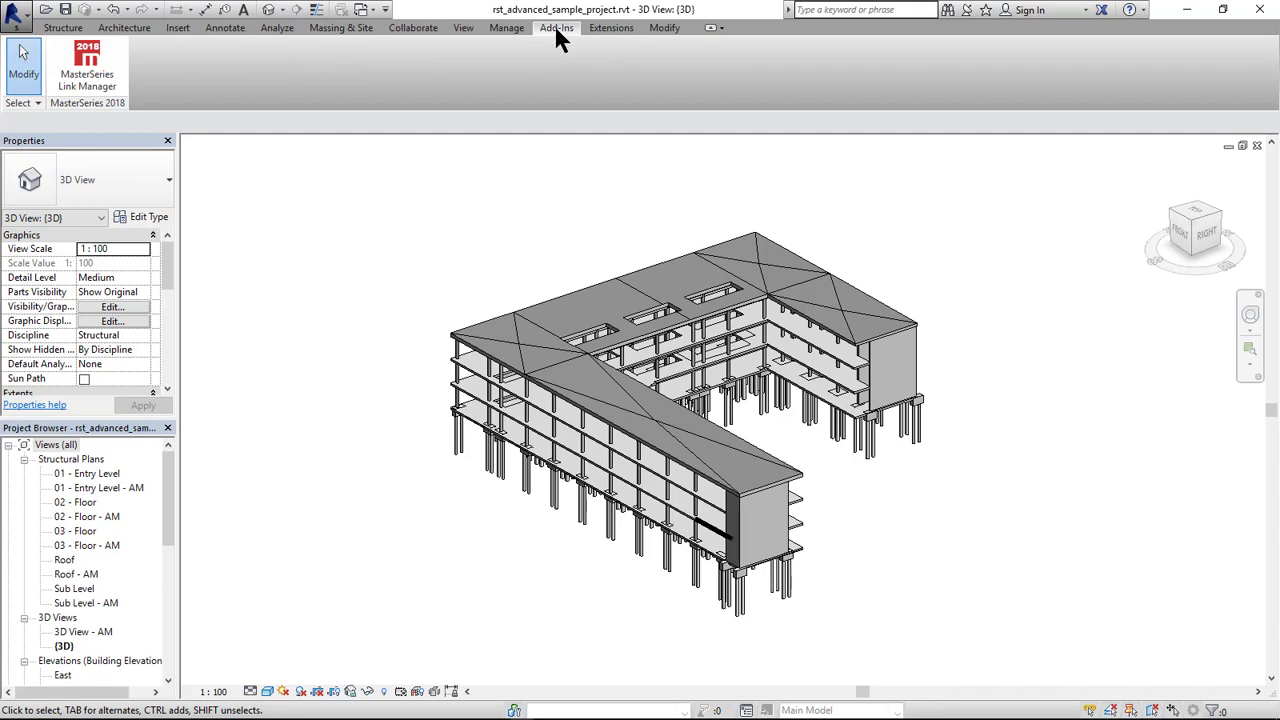
left_click(103, 82)
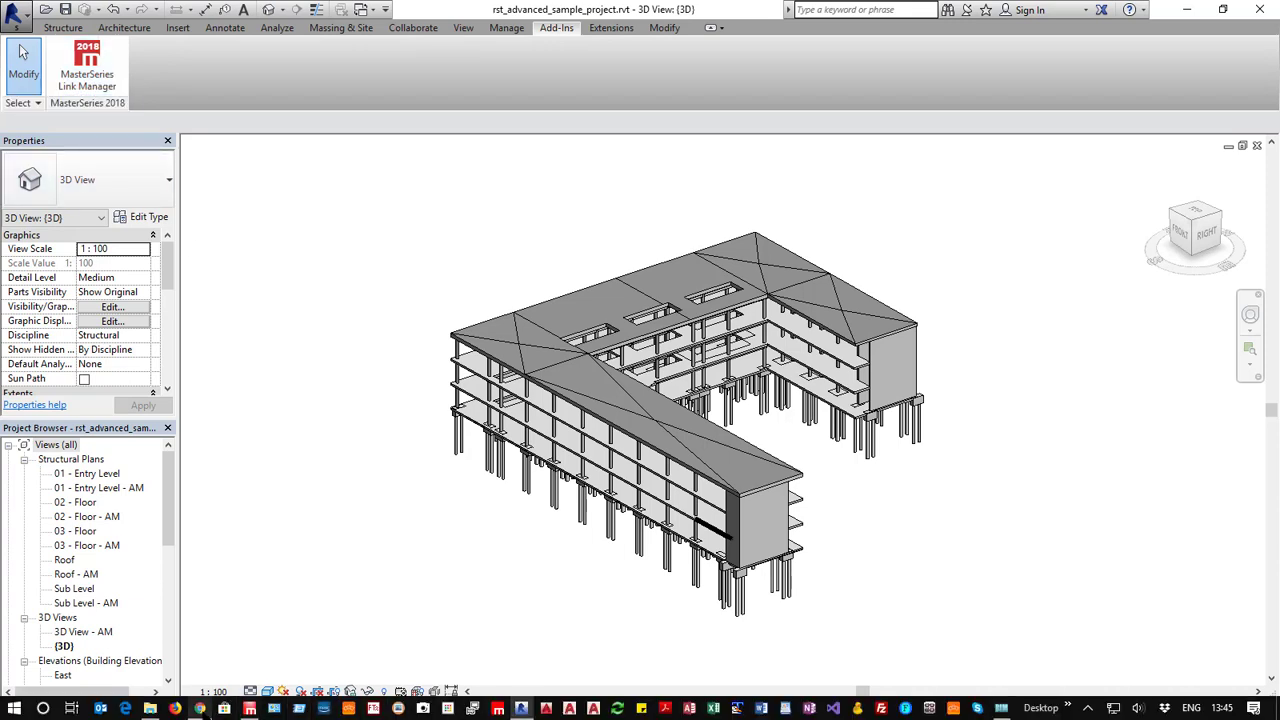
- Look briefly at the MasterSeries website's support area in the browser, return to Revit and open the MasterSeries Link Manager
left_click(200, 708)
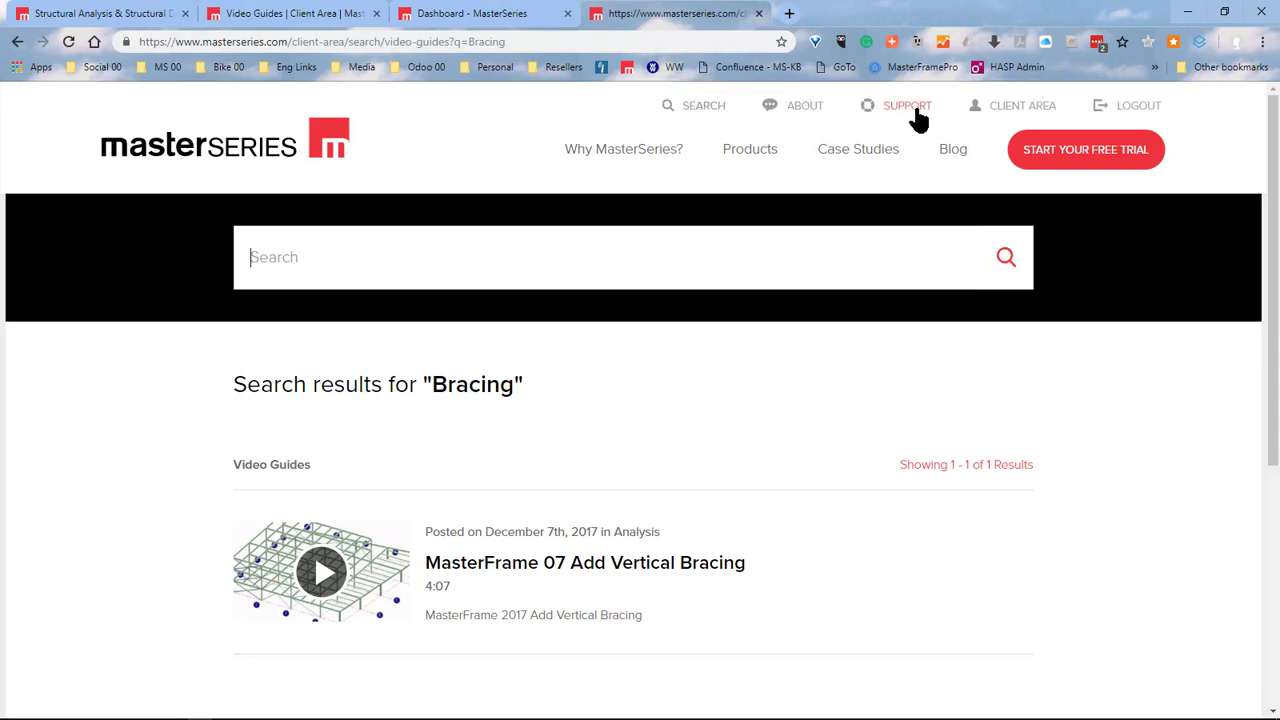
left_click(1189, 12)
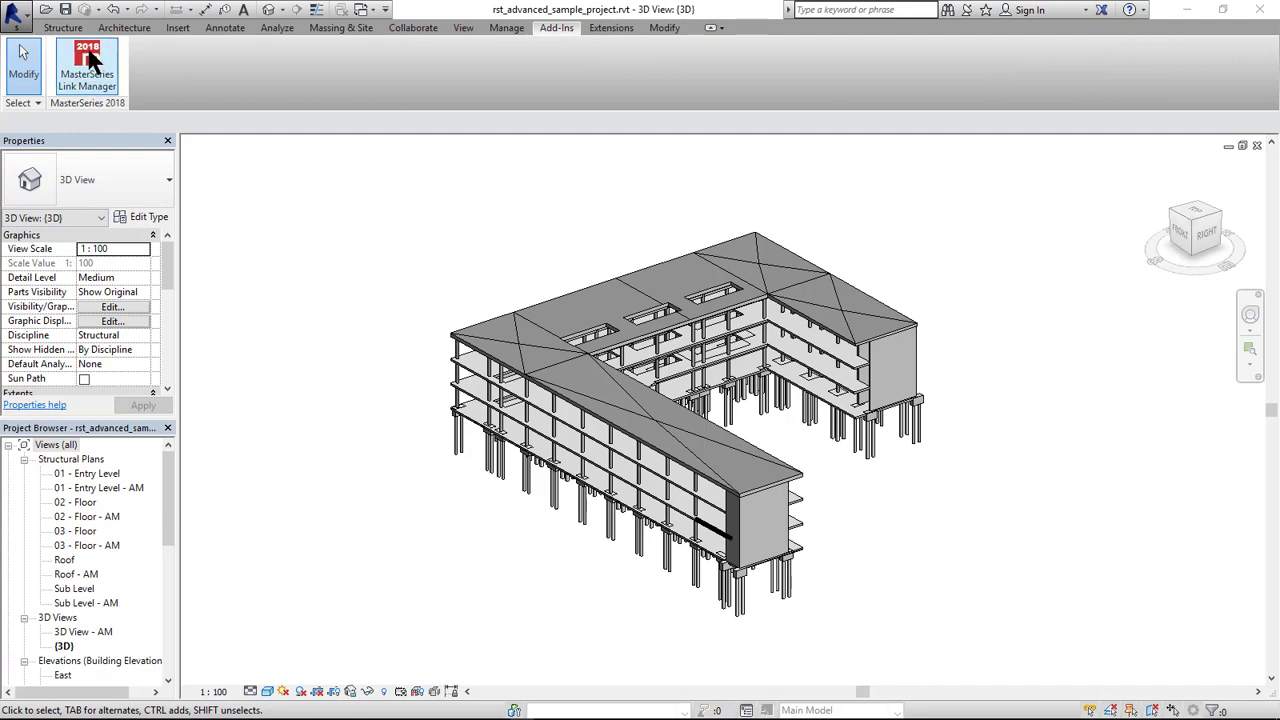
left_click(92, 68)
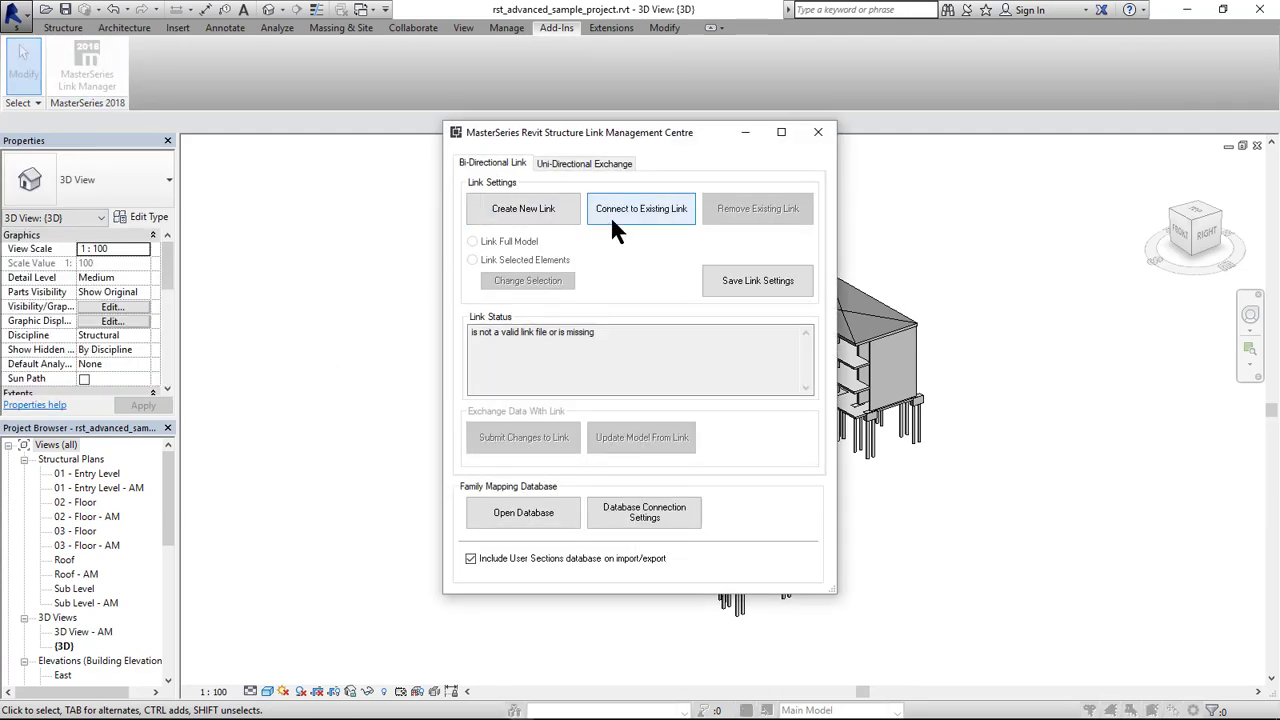
- Start creating a new bi-directional link and browse to the MasterCAD folder among the demo files in ProgramData\MasterSeries as its location
left_click(528, 210)
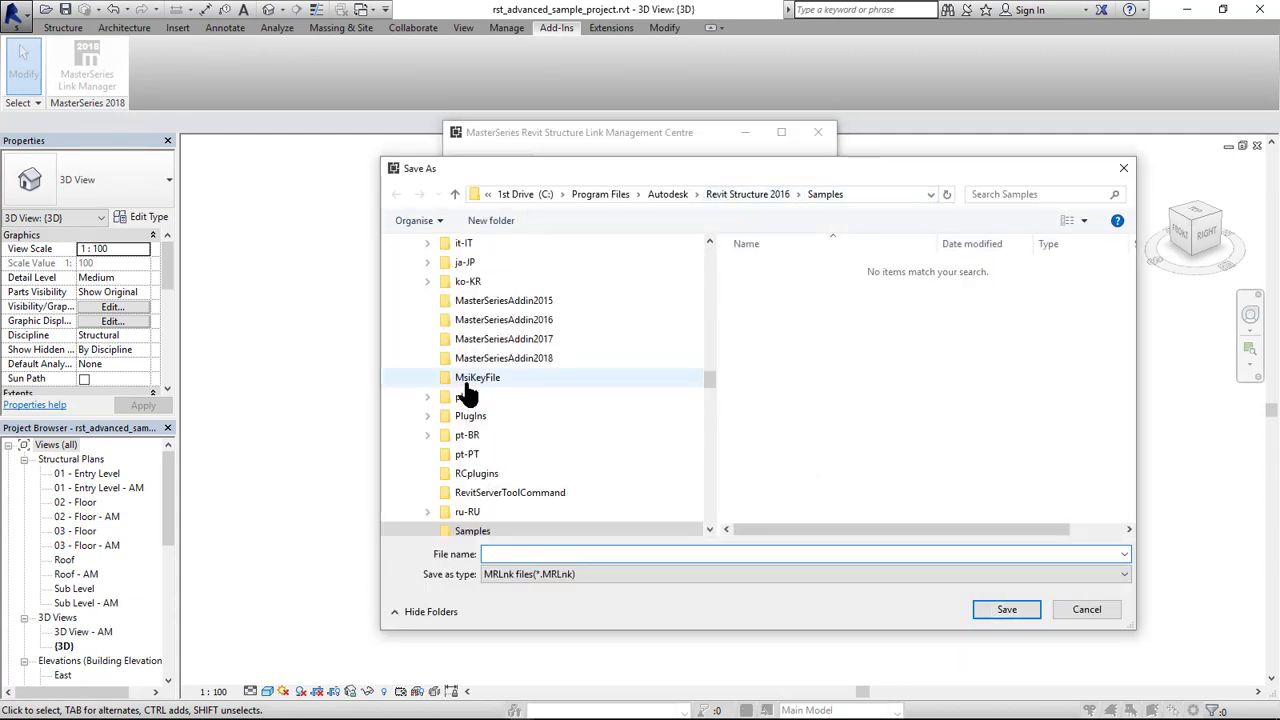
scroll(513, 370, "up", 20)
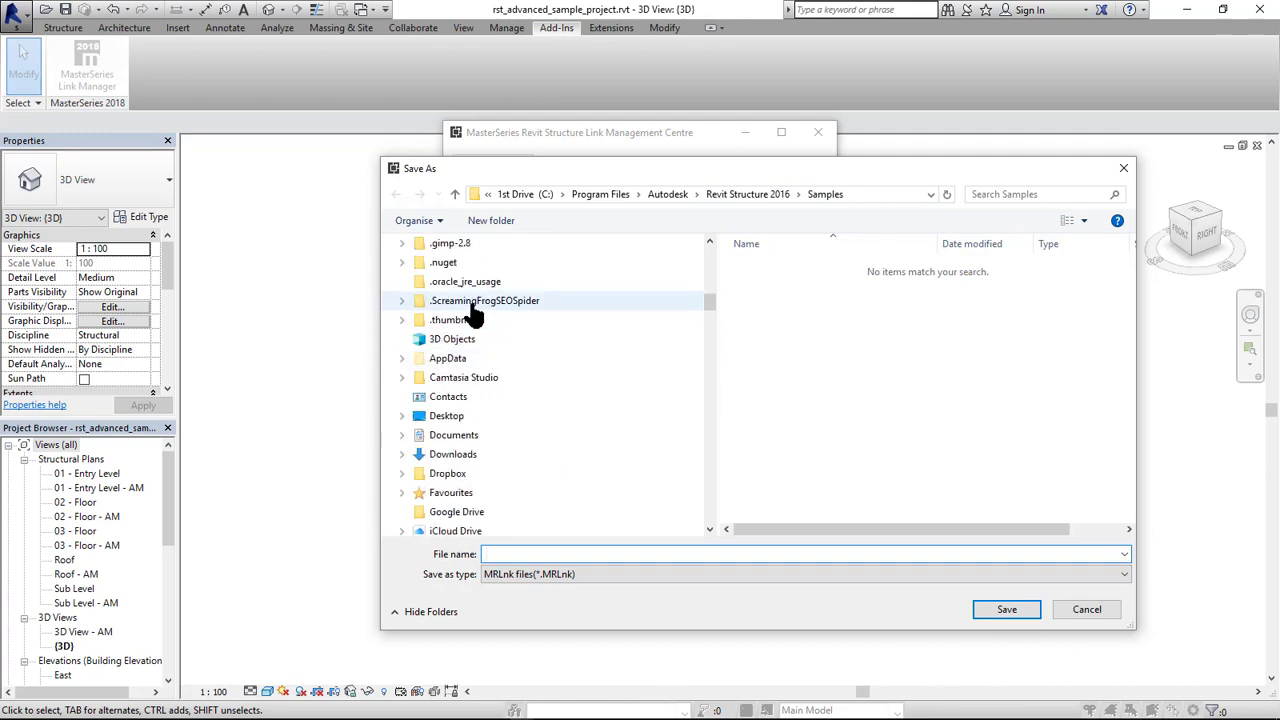
scroll(465, 440, "up", 4)
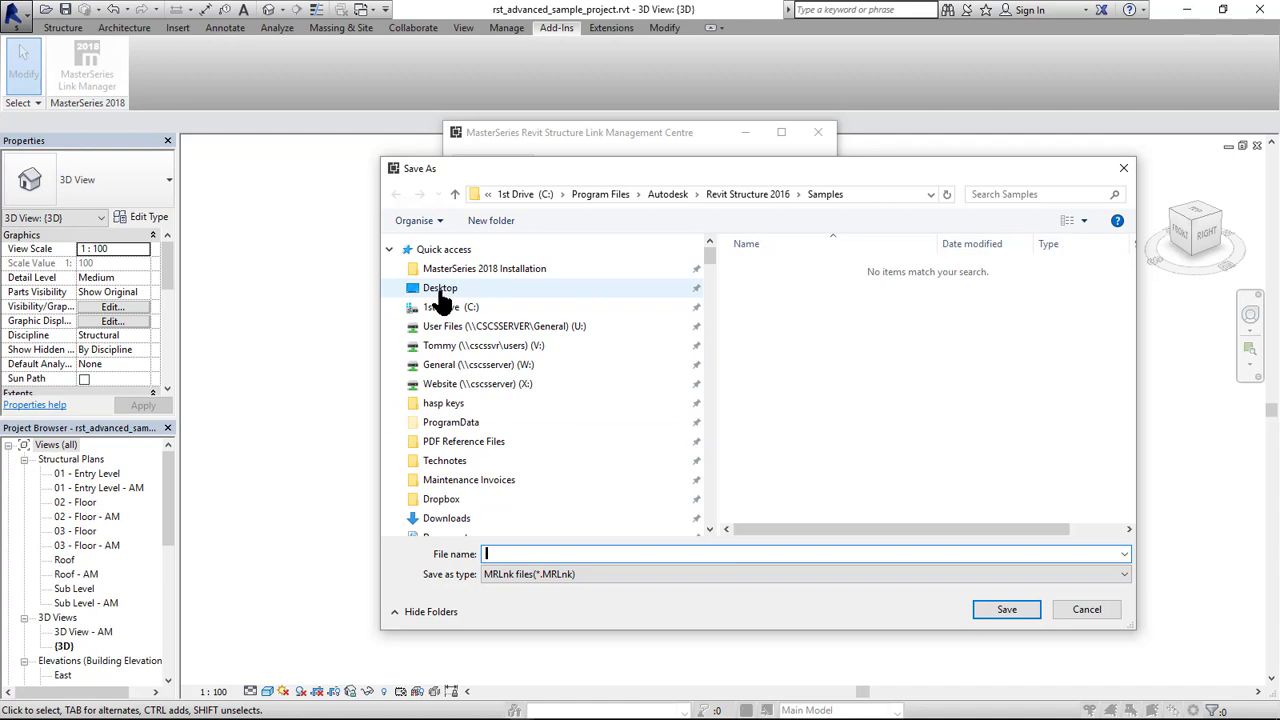
left_click(465, 428)
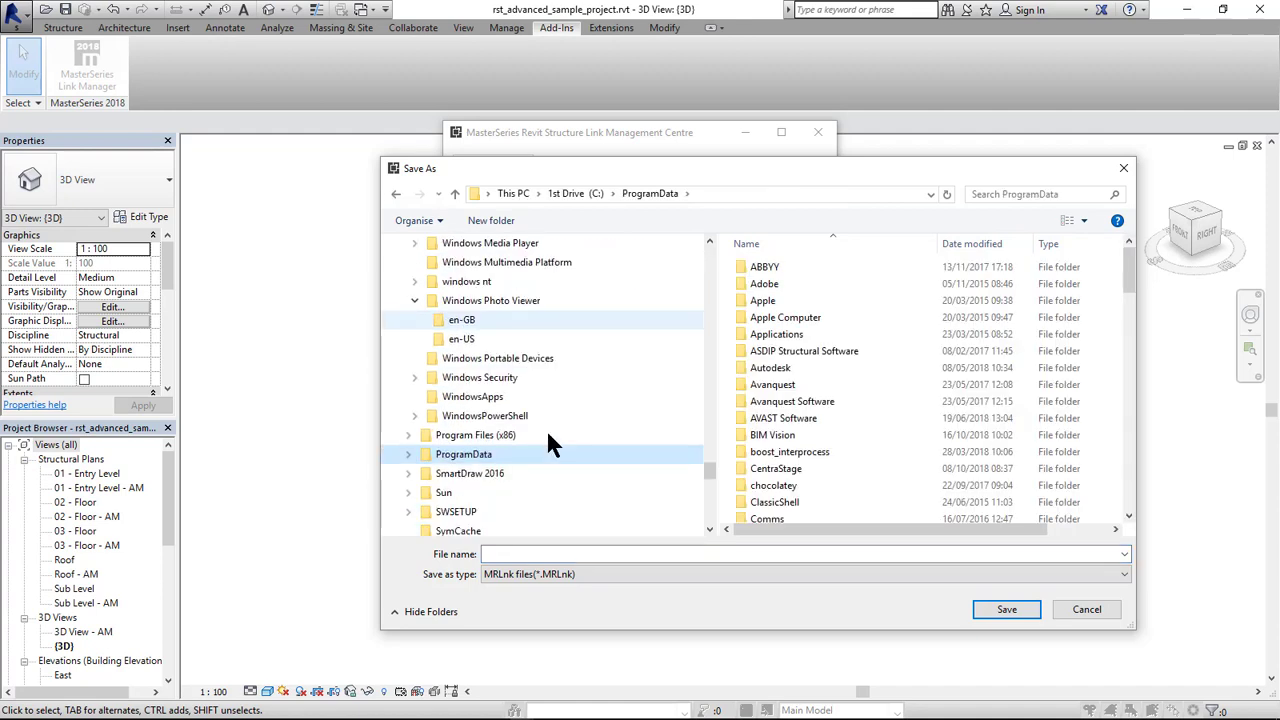
scroll(503, 378, "up", 4)
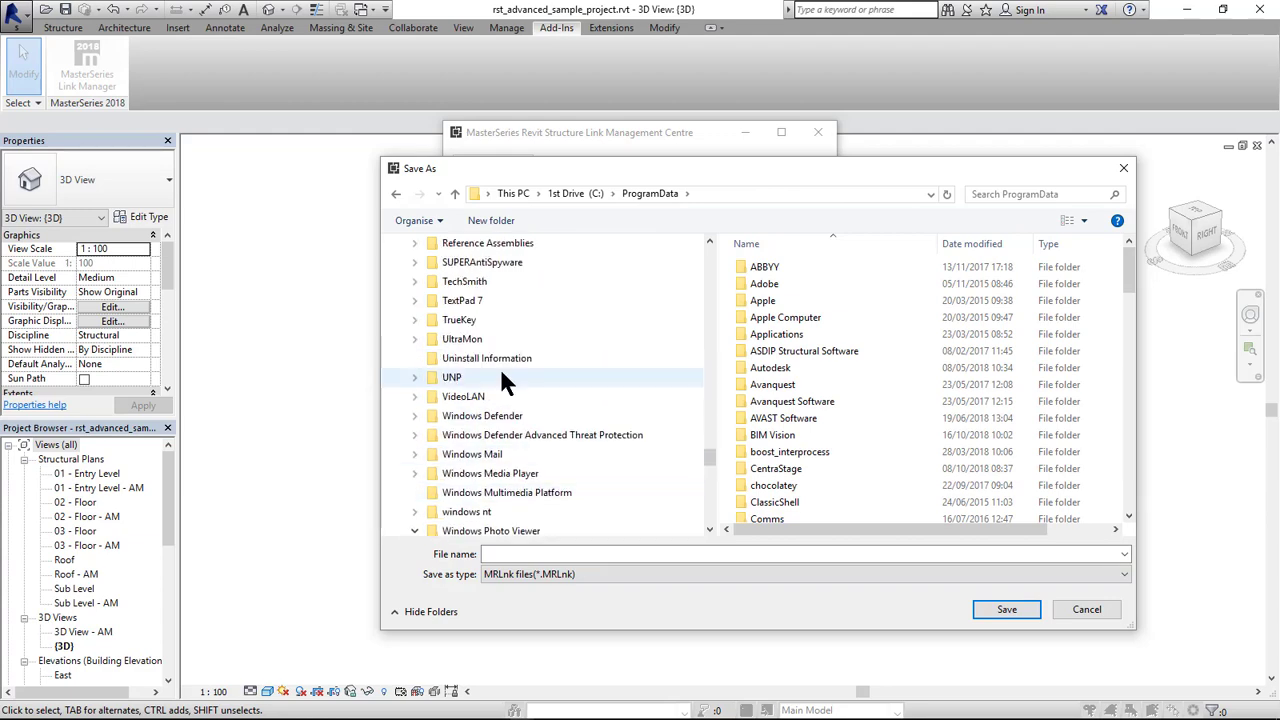
scroll(505, 384, "up", 10)
left_click(463, 418)
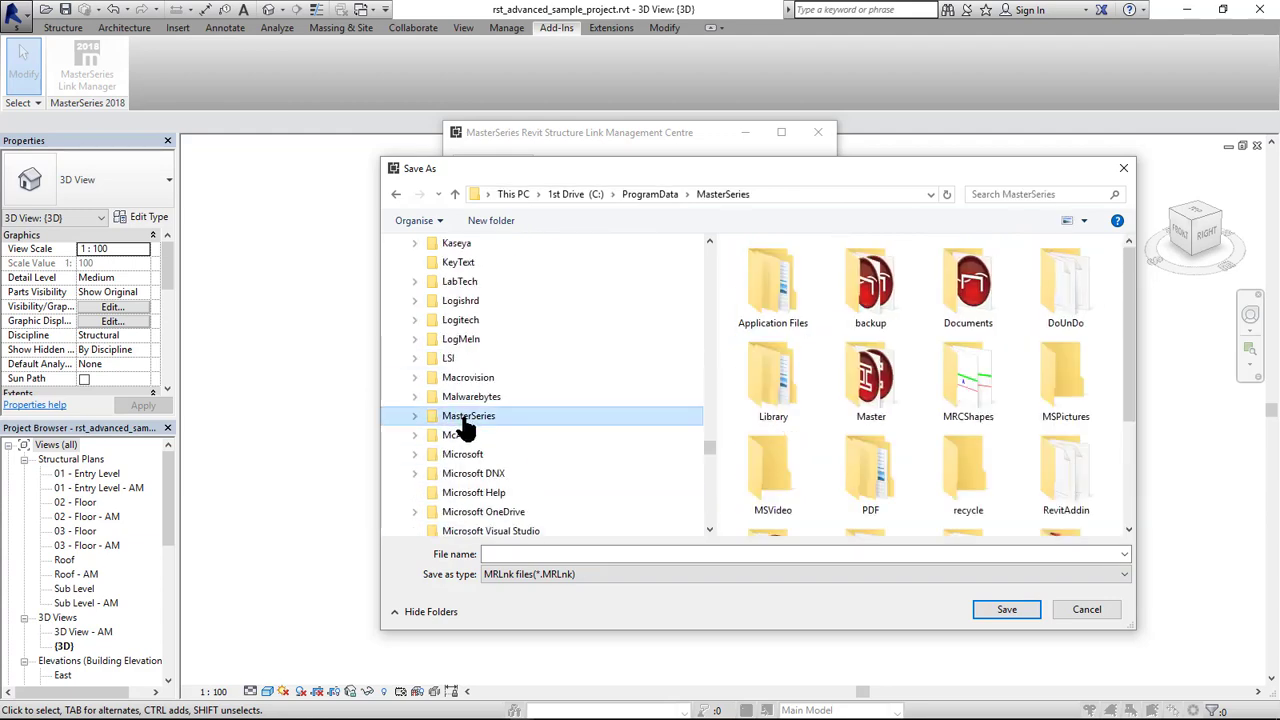
scroll(987, 456, "down", 2)
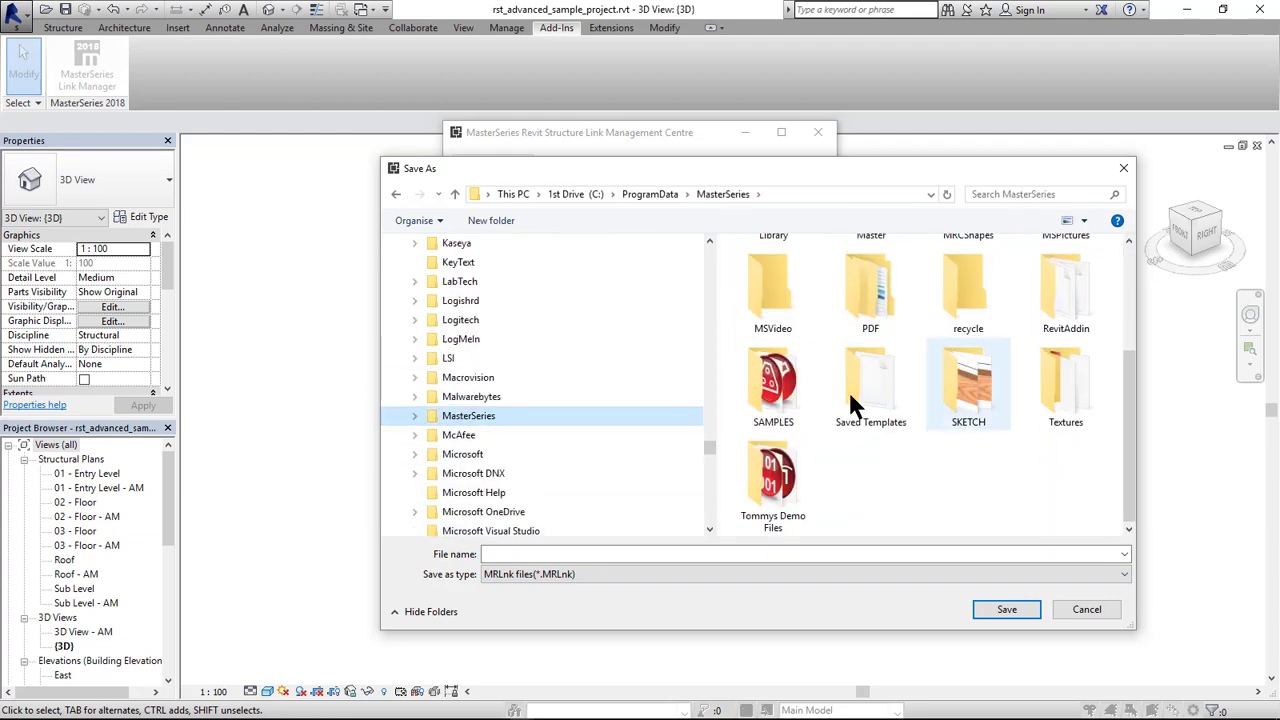
double_click(757, 515)
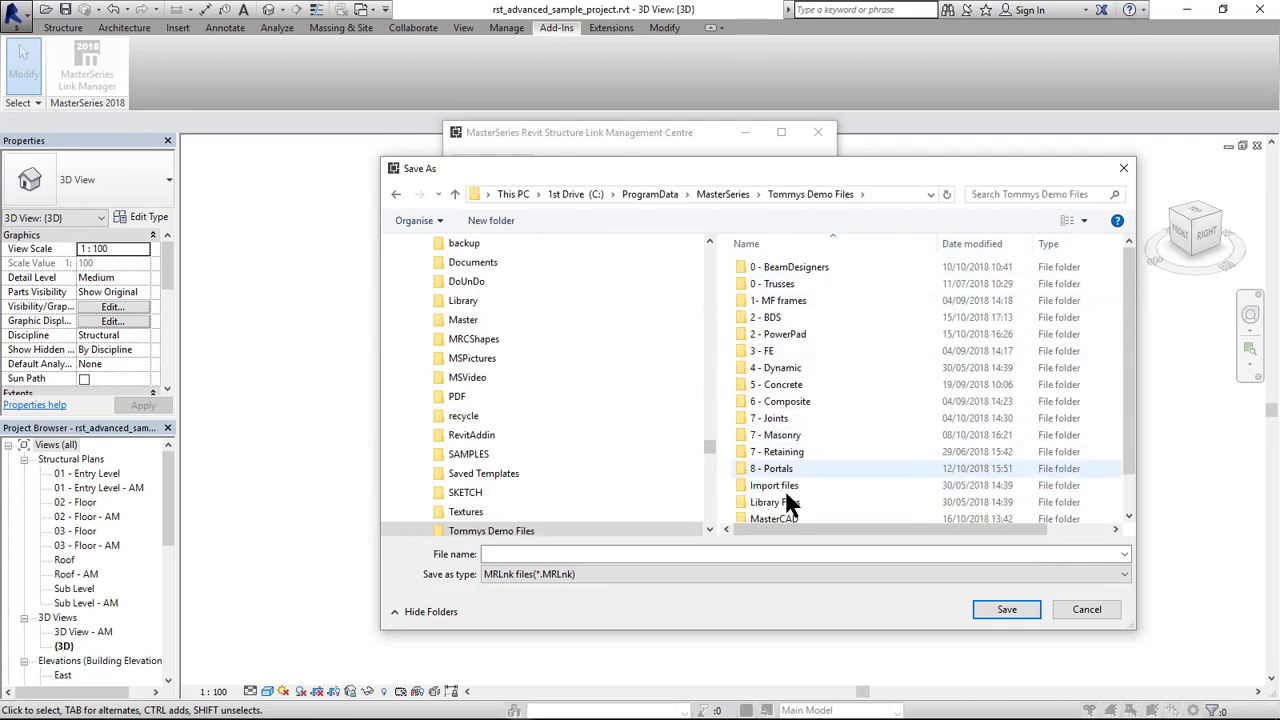
scroll(789, 488, "down", 1)
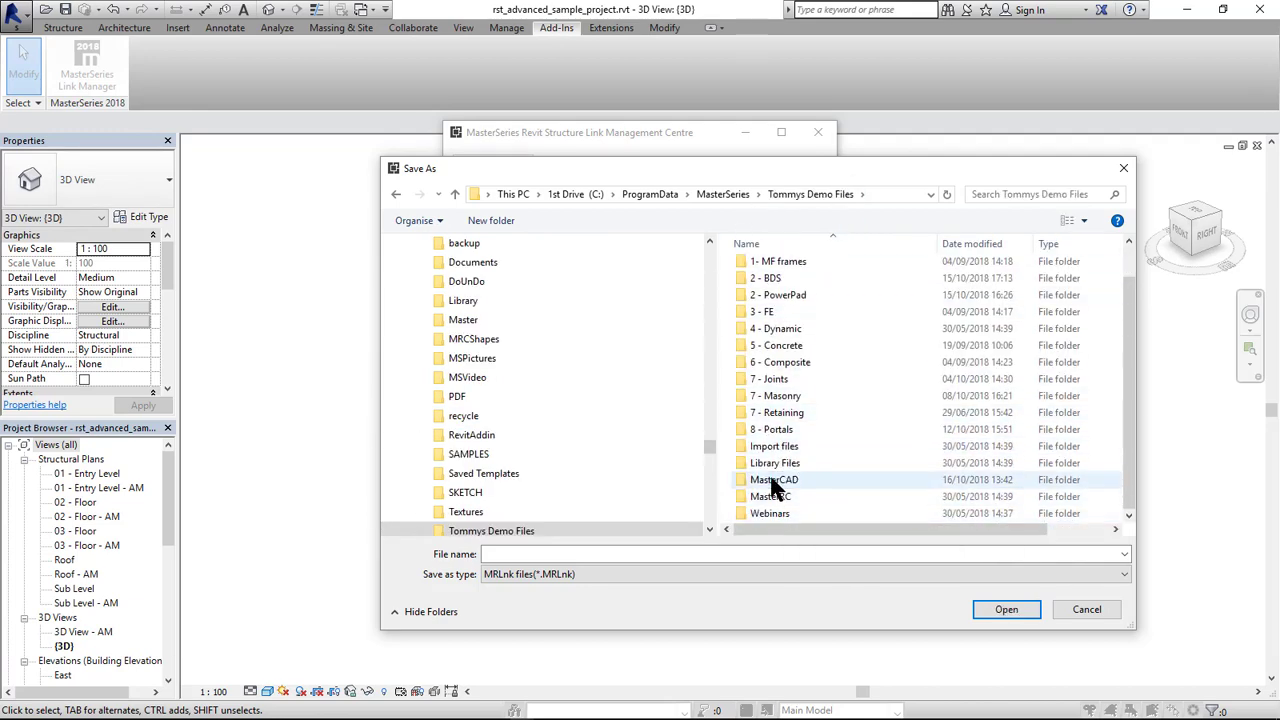
double_click(773, 482)
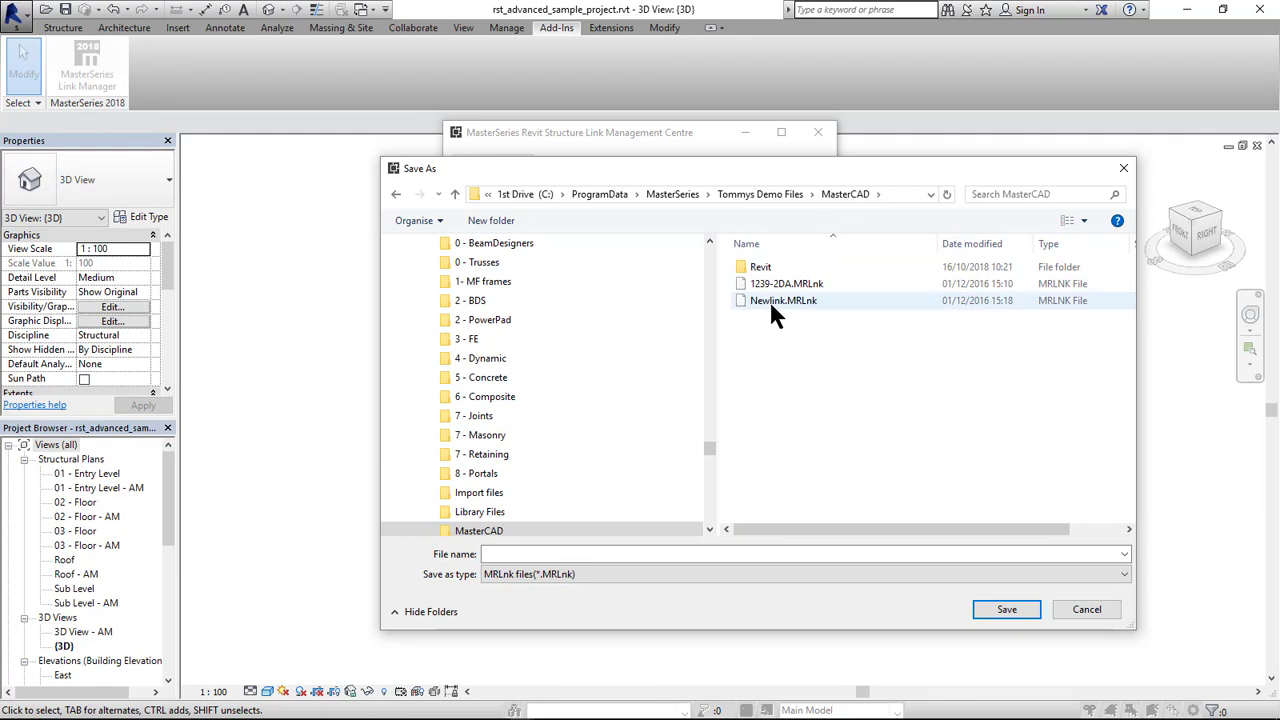
- Save the new link file as DEmoLink13-46 in the MasterCAD folder
left_click(495, 553)
type("DEmo")
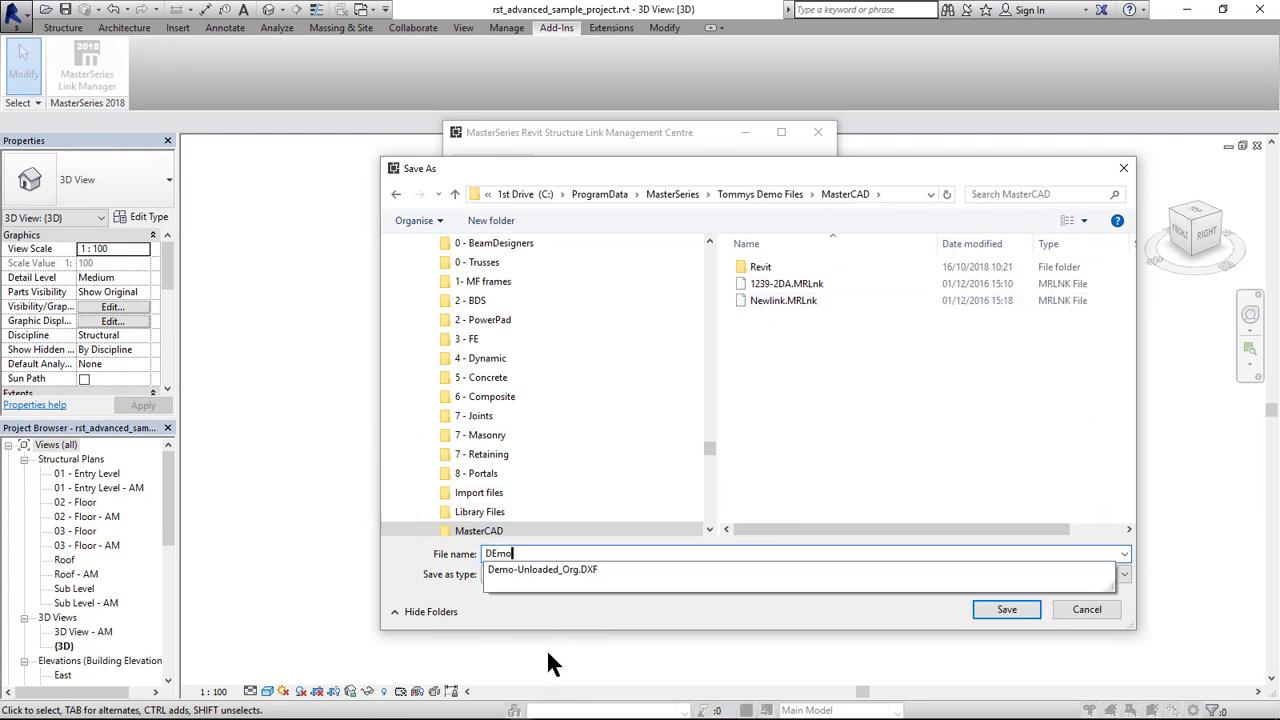
type("Link")
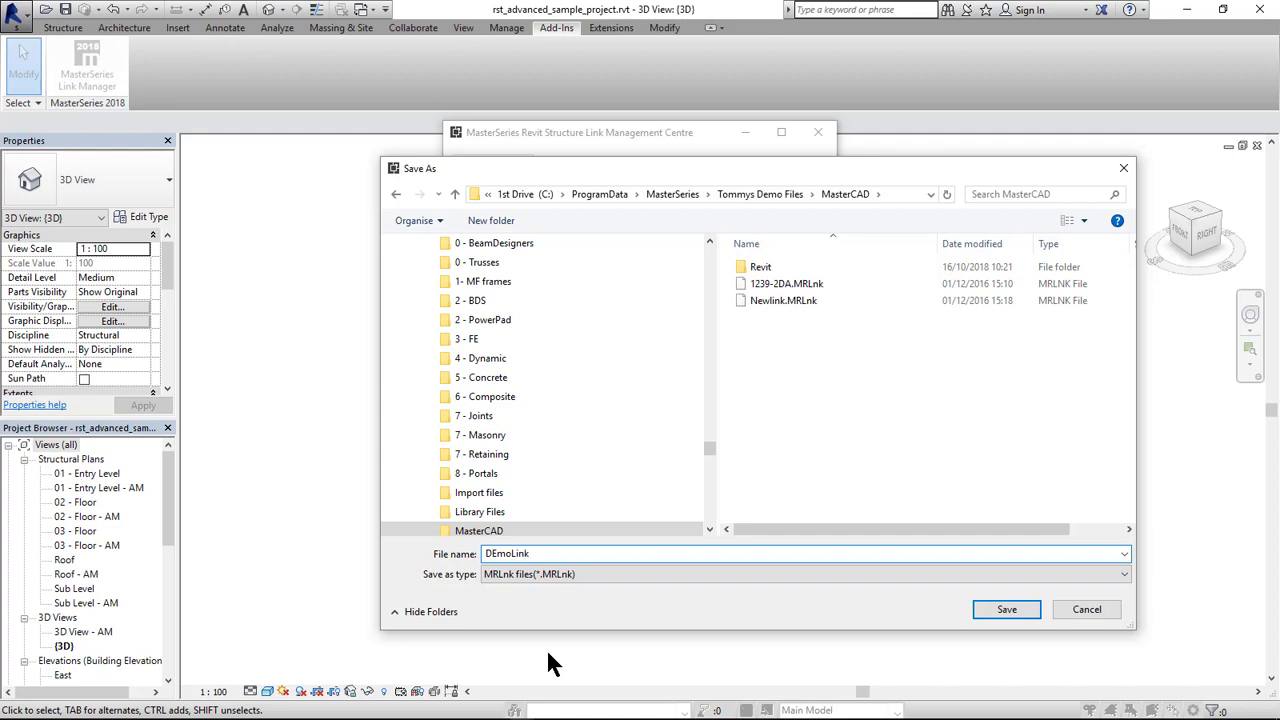
type("13-46")
left_click(1006, 610)
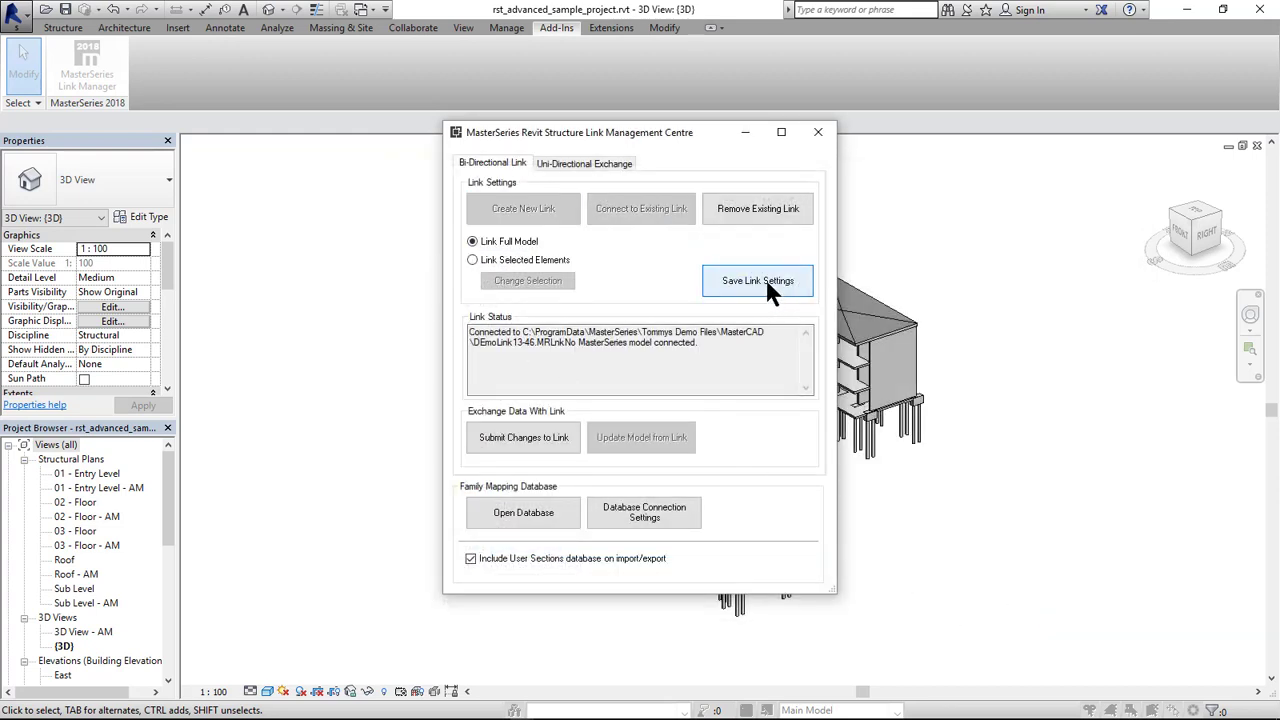
- Submit the full Revit model to the link, close the export summary and switch to MasterSeries
left_click(522, 440)
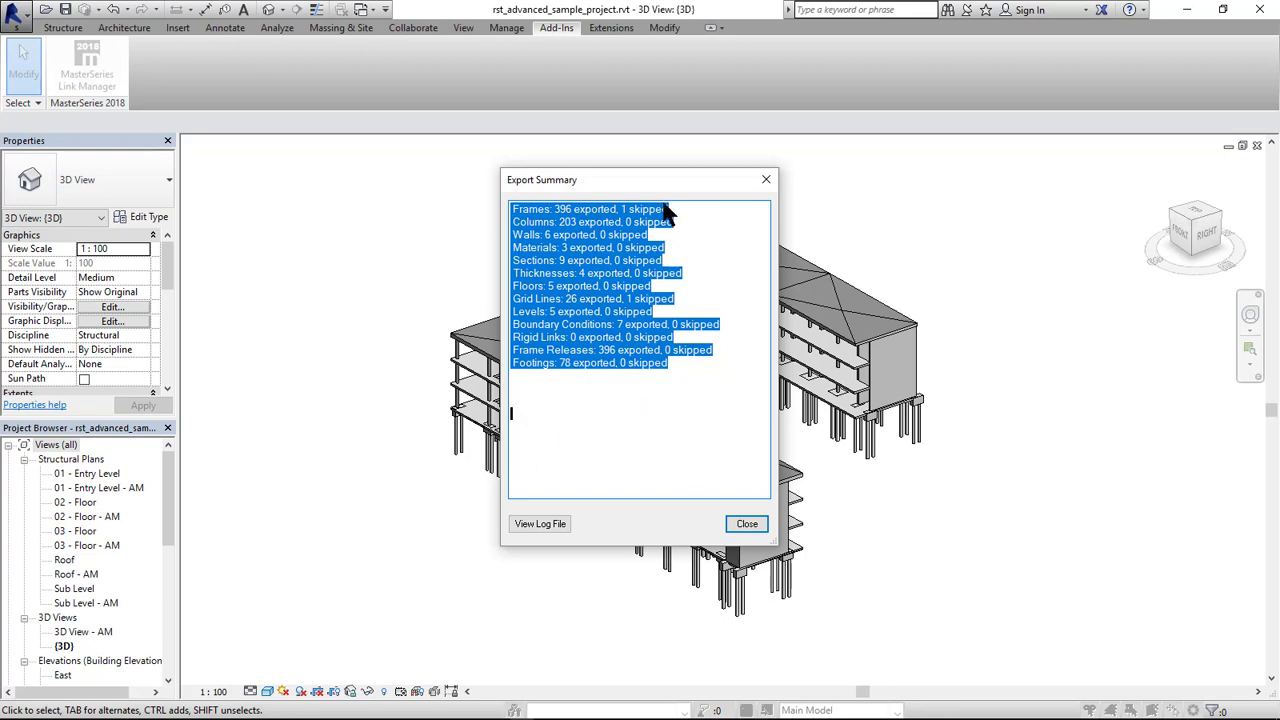
left_click(747, 525)
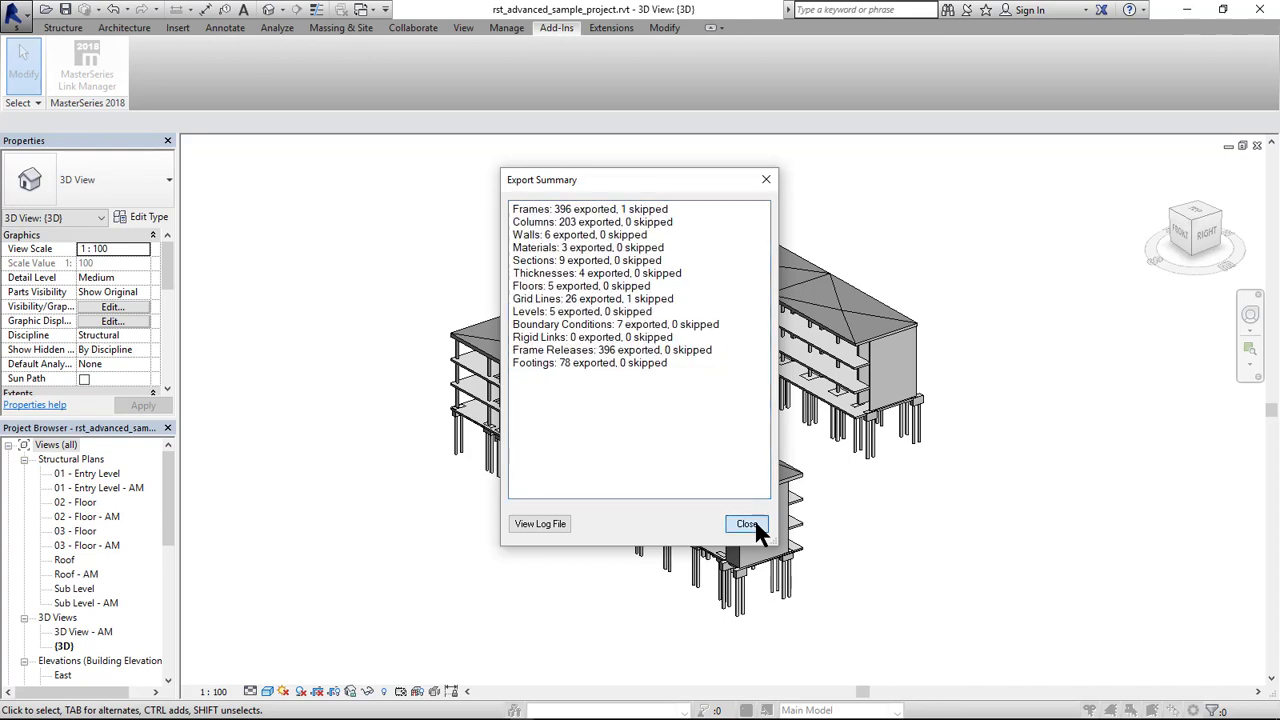
left_click(1186, 9)
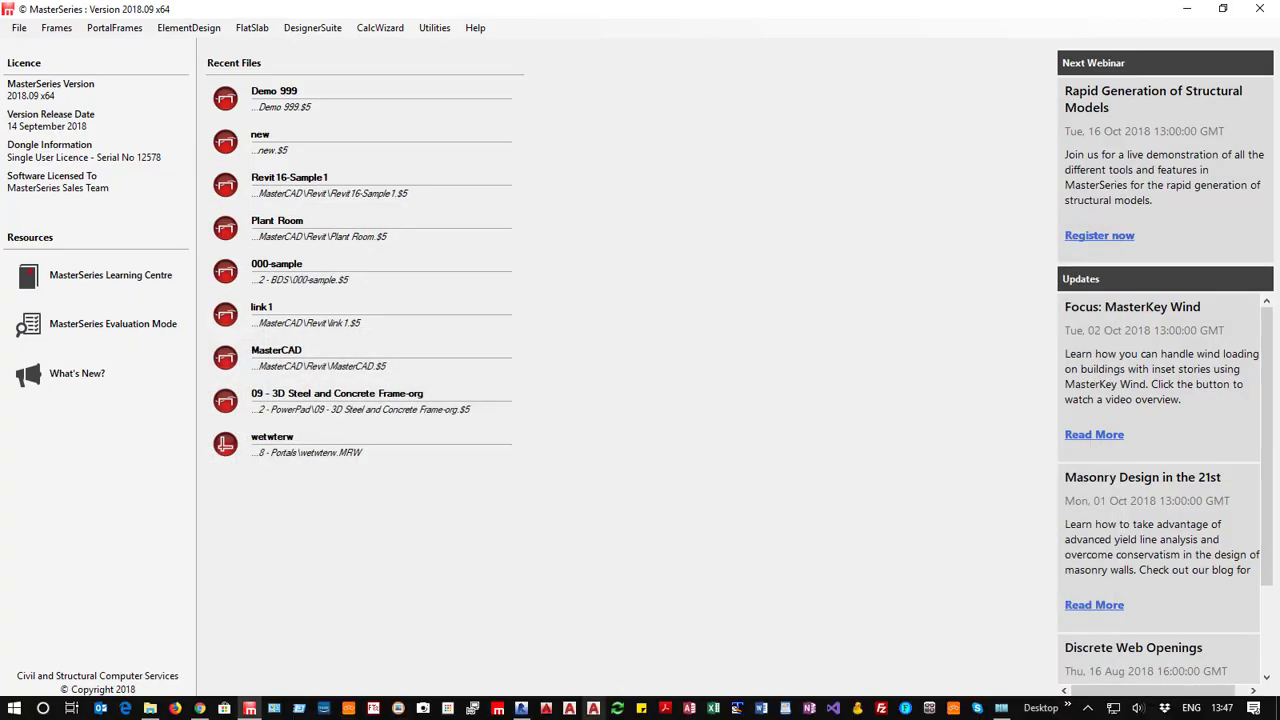
- Start an import from Master Revit Link Manager, connect to the existing link DEmoLink13-46.MRLnk in the MasterCAD folder, and save the link settings
left_click(57, 28)
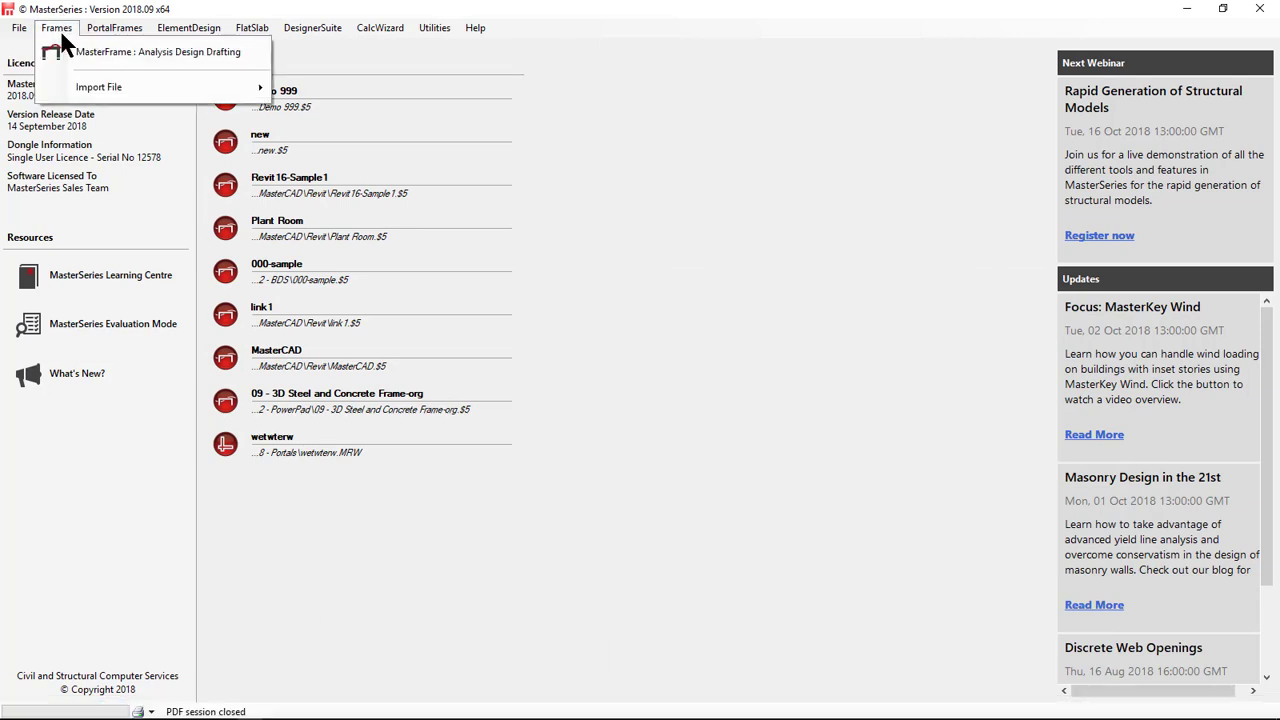
mouse_move(108, 87)
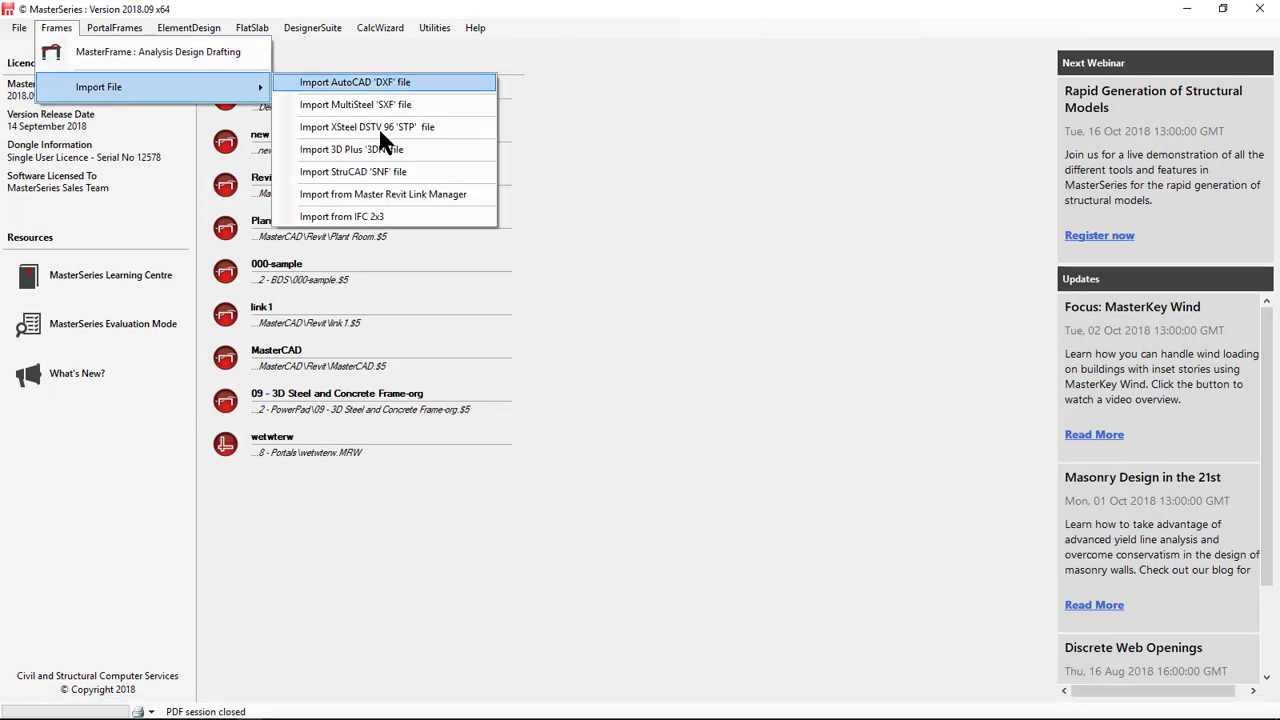
left_click(370, 196)
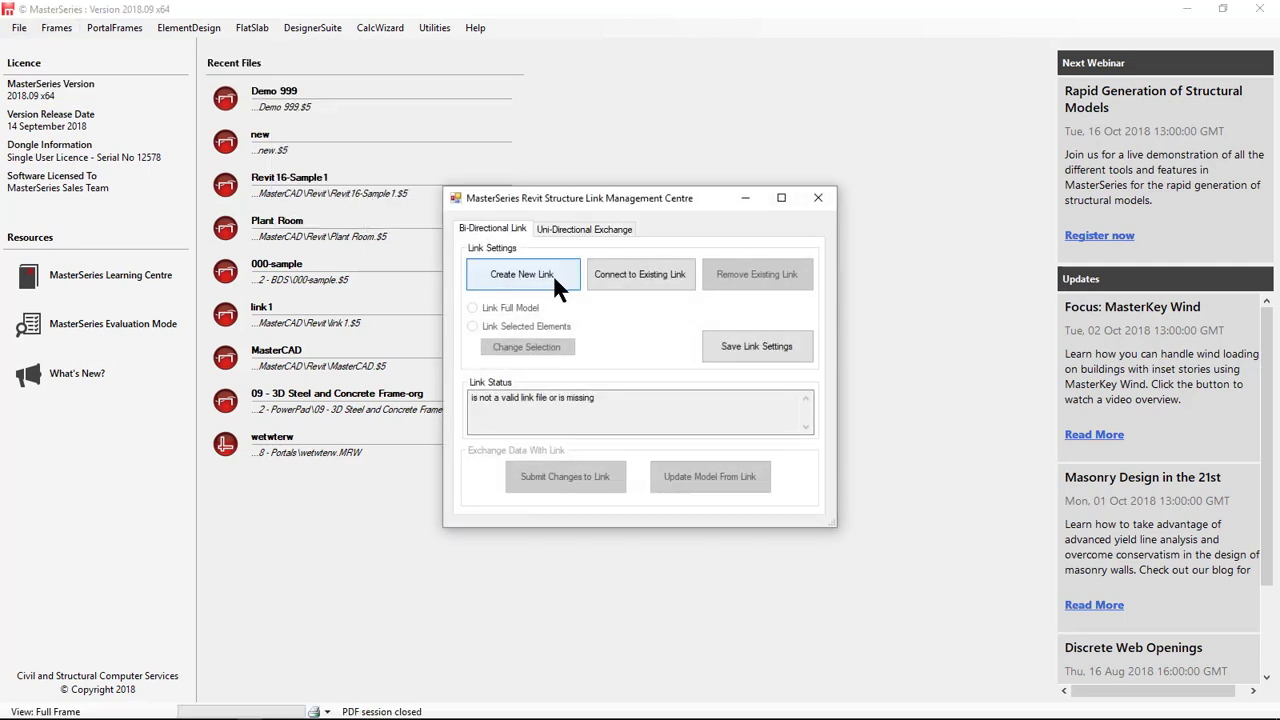
left_click(620, 273)
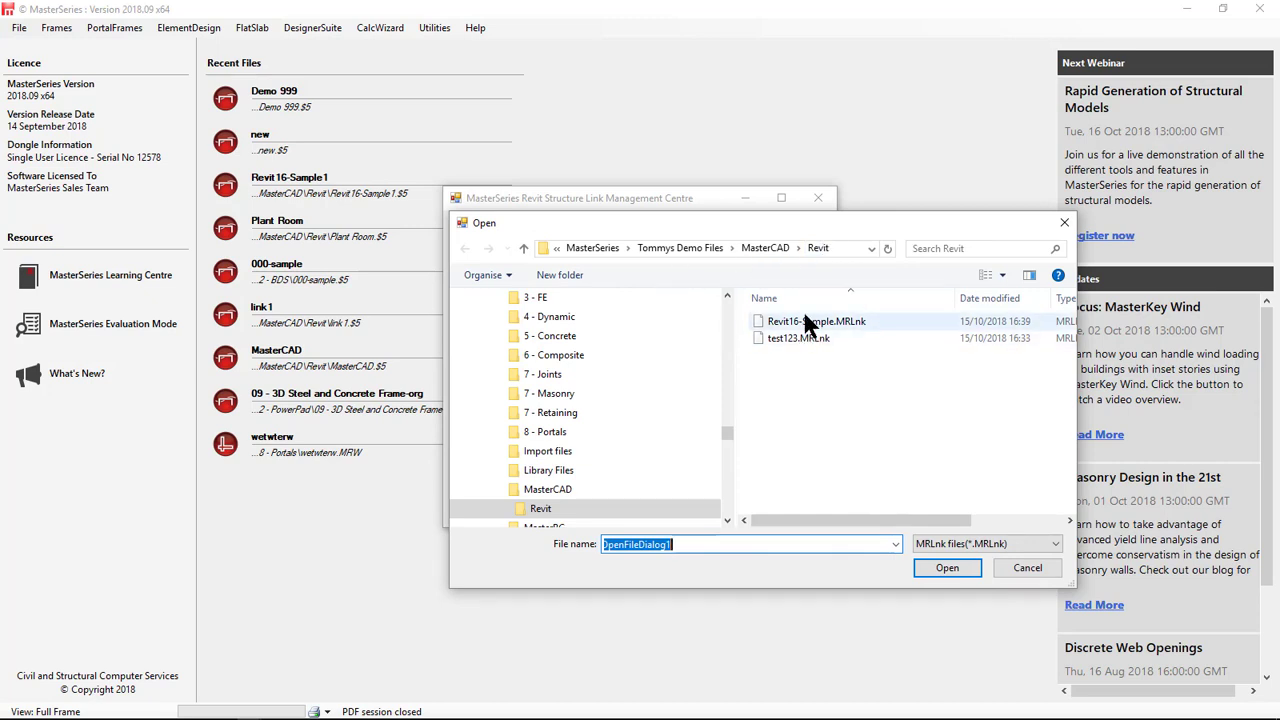
left_click(767, 247)
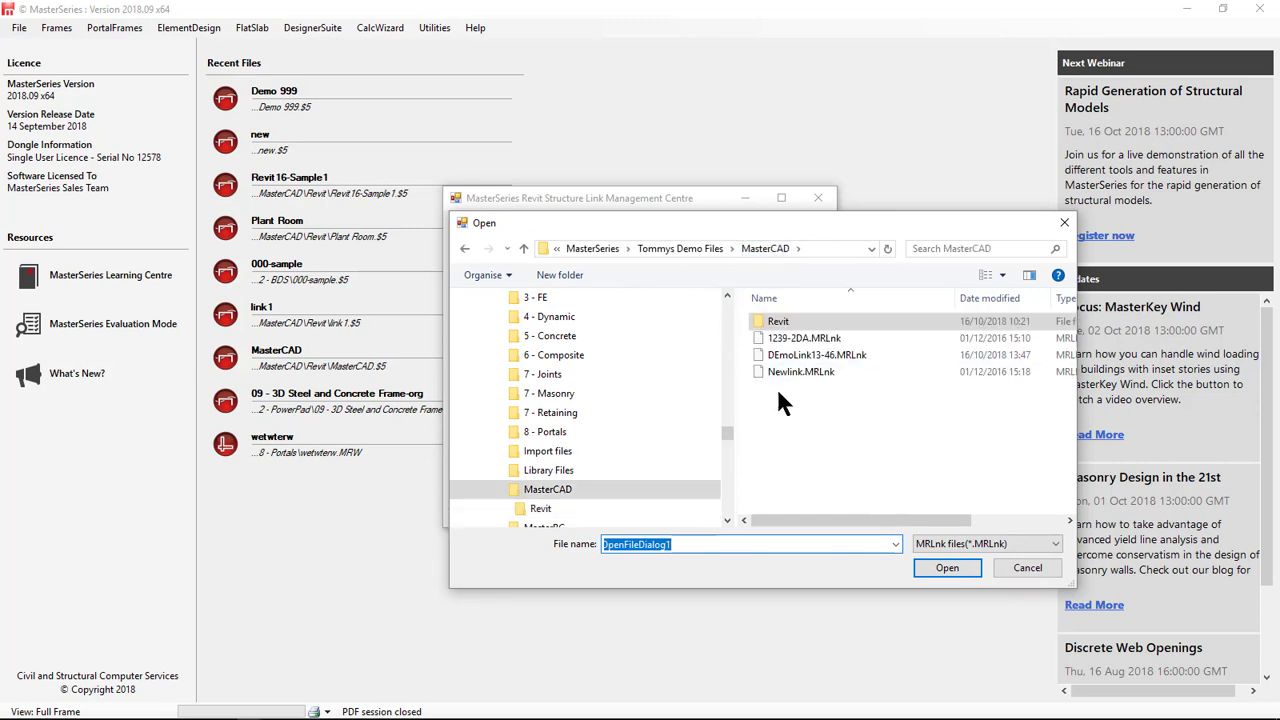
left_click(795, 360)
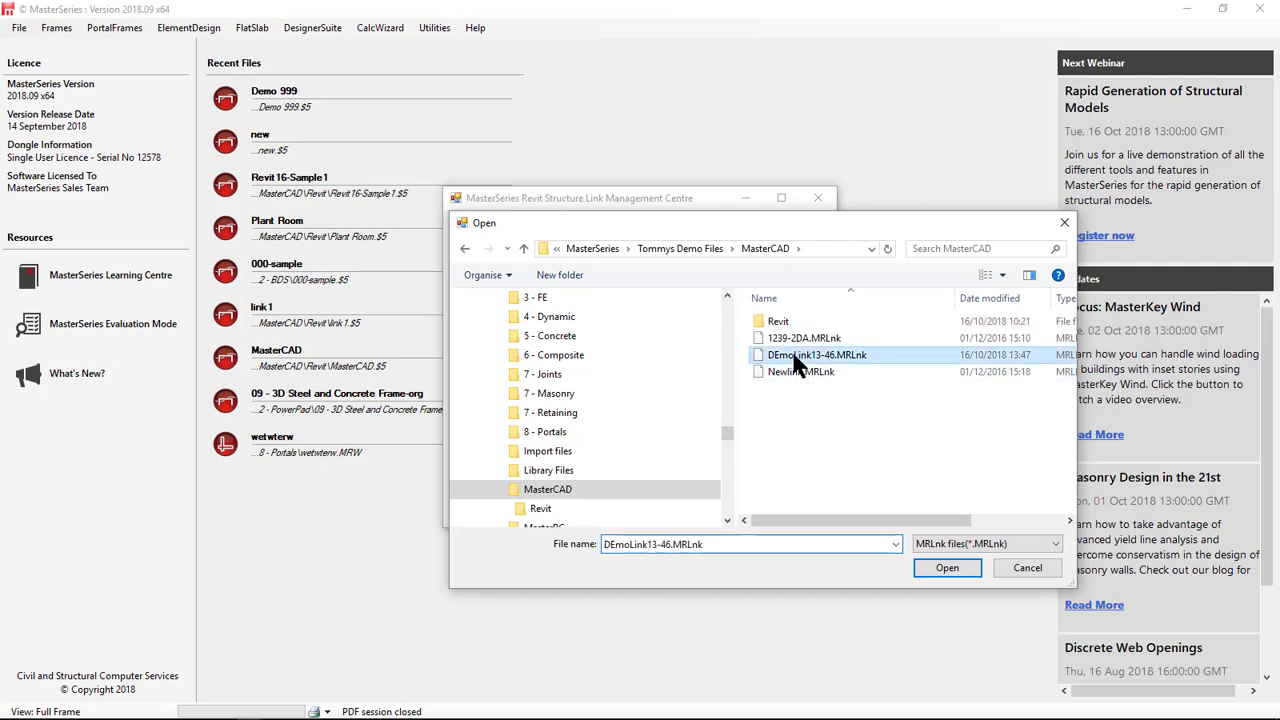
left_click(948, 566)
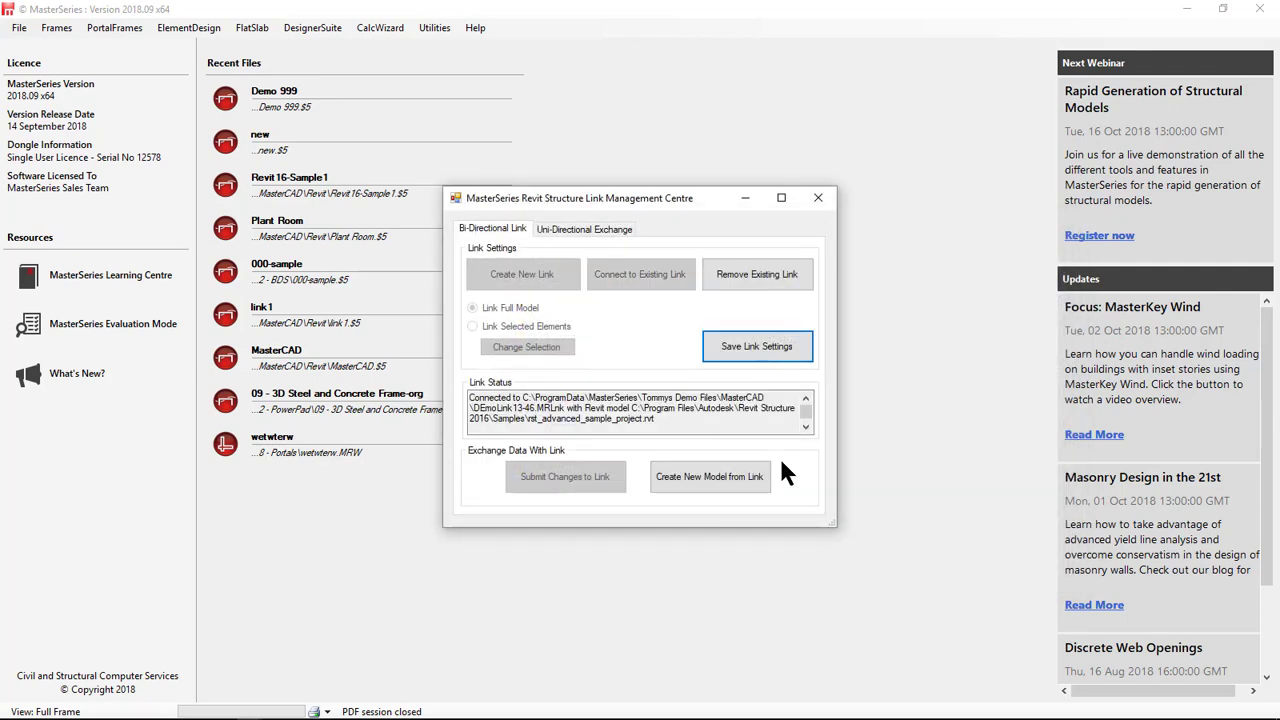
left_click(745, 347)
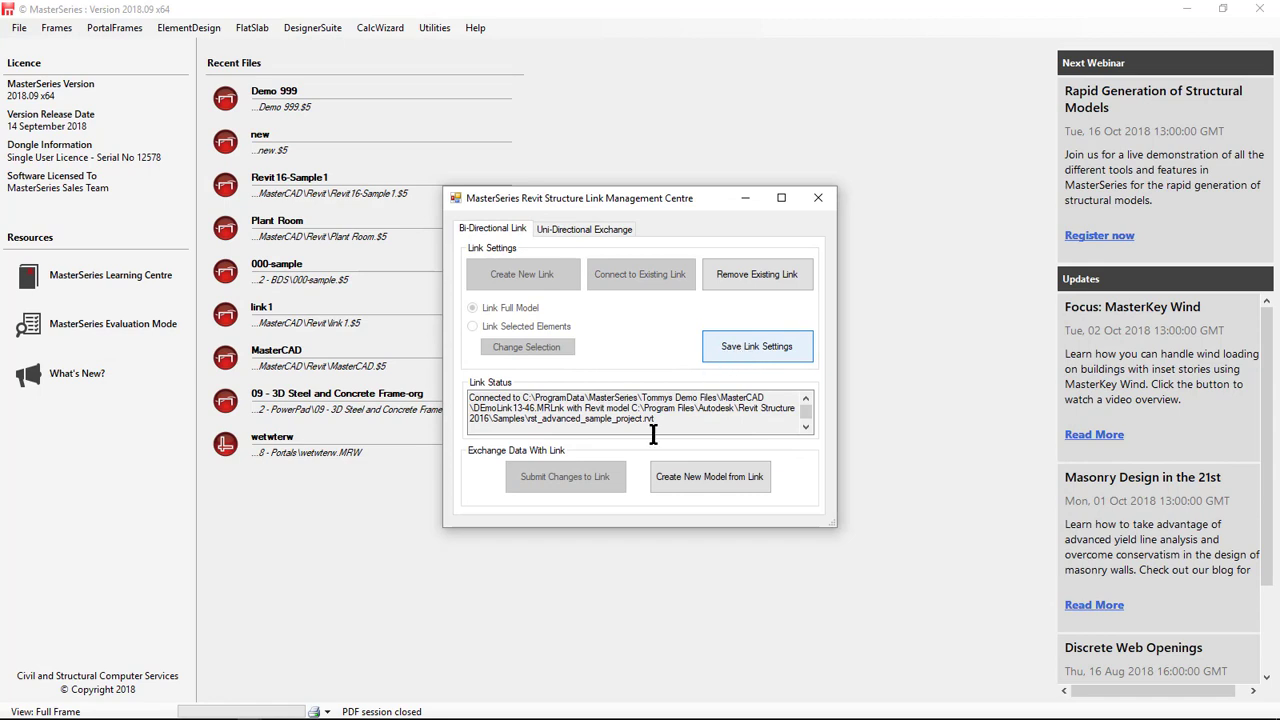
- Create a new MasterFrame model from the link, with slabs and walls as finite element surfaces and Y co-ordinates retained, and load it
left_click(713, 478)
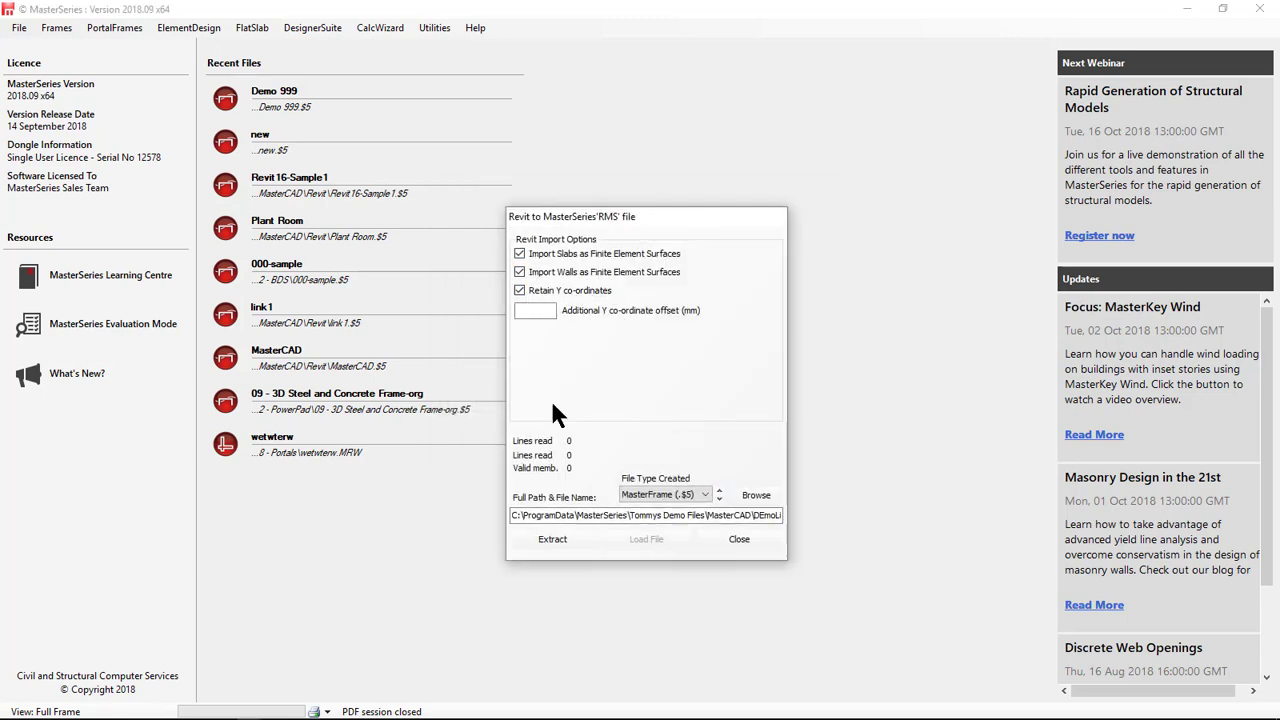
left_click(552, 540)
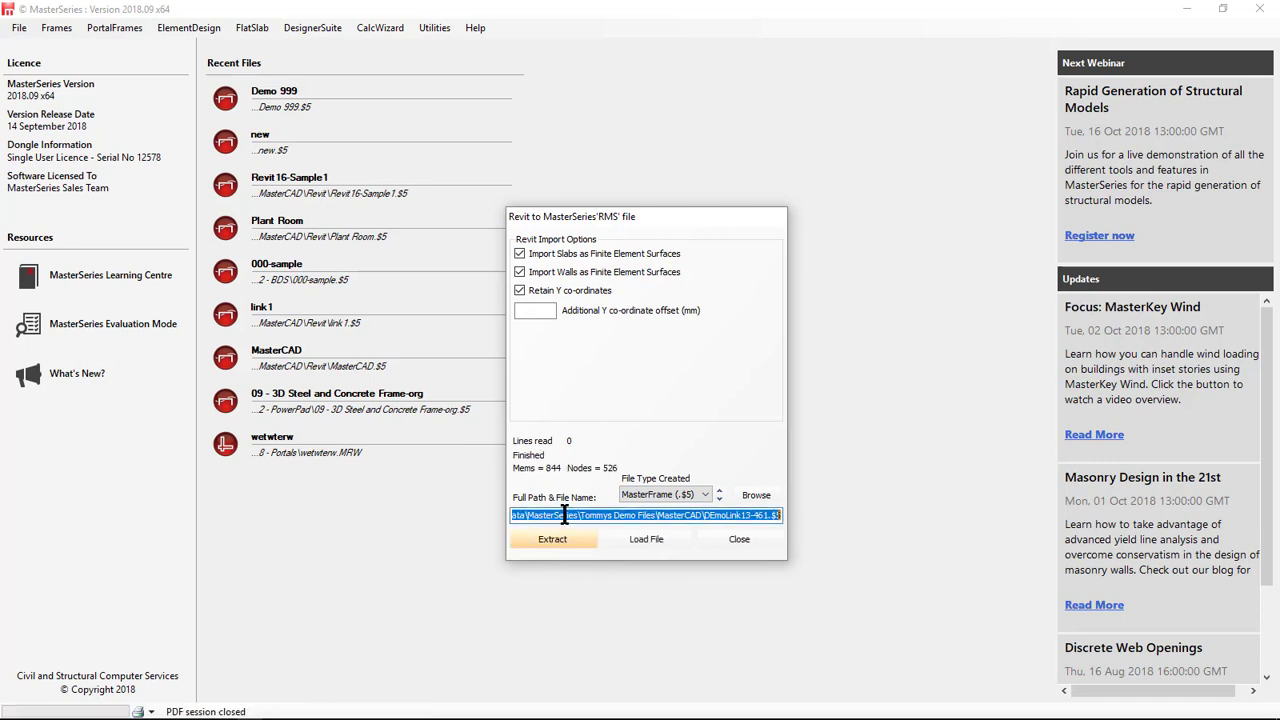
left_click(656, 545)
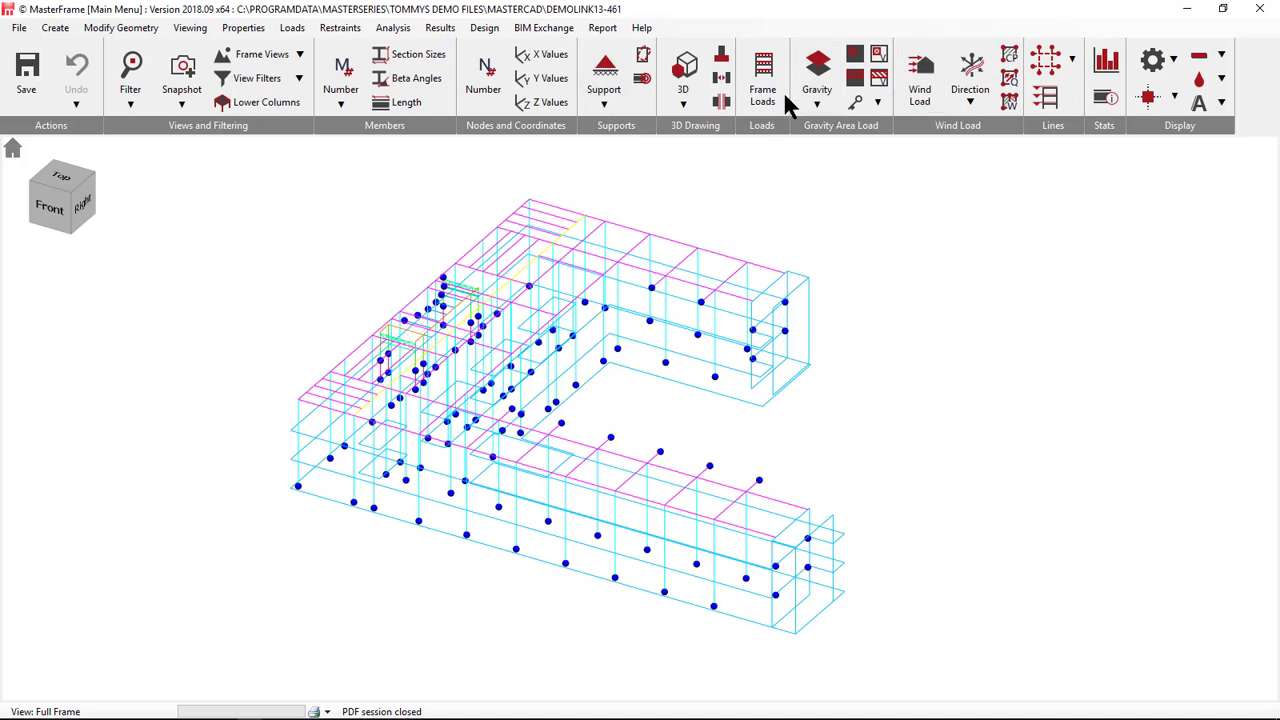
- Show the imported building as a solid 3D model and examine its roof beams, columns, slabs and walls from the front
left_click(685, 70)
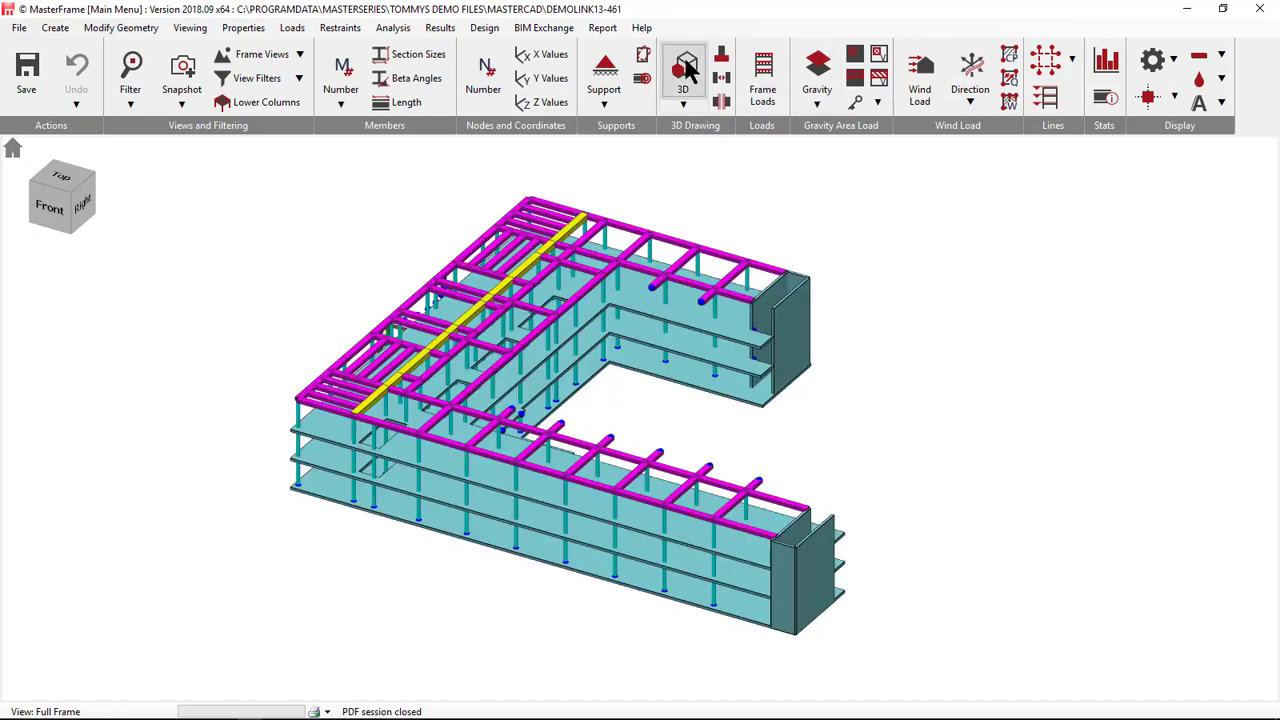
middle_click_drag(565, 318, 700, 271)
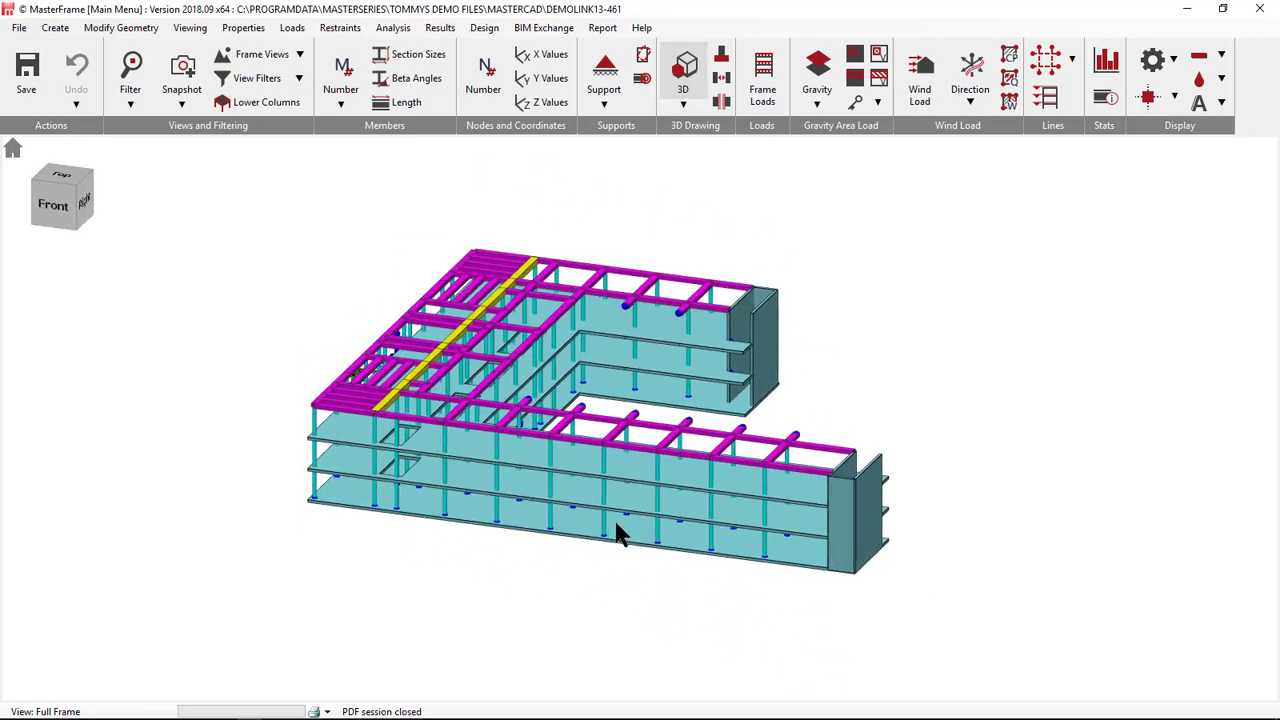
scroll(621, 462, "up", 2)
scroll(621, 462, "up", 5)
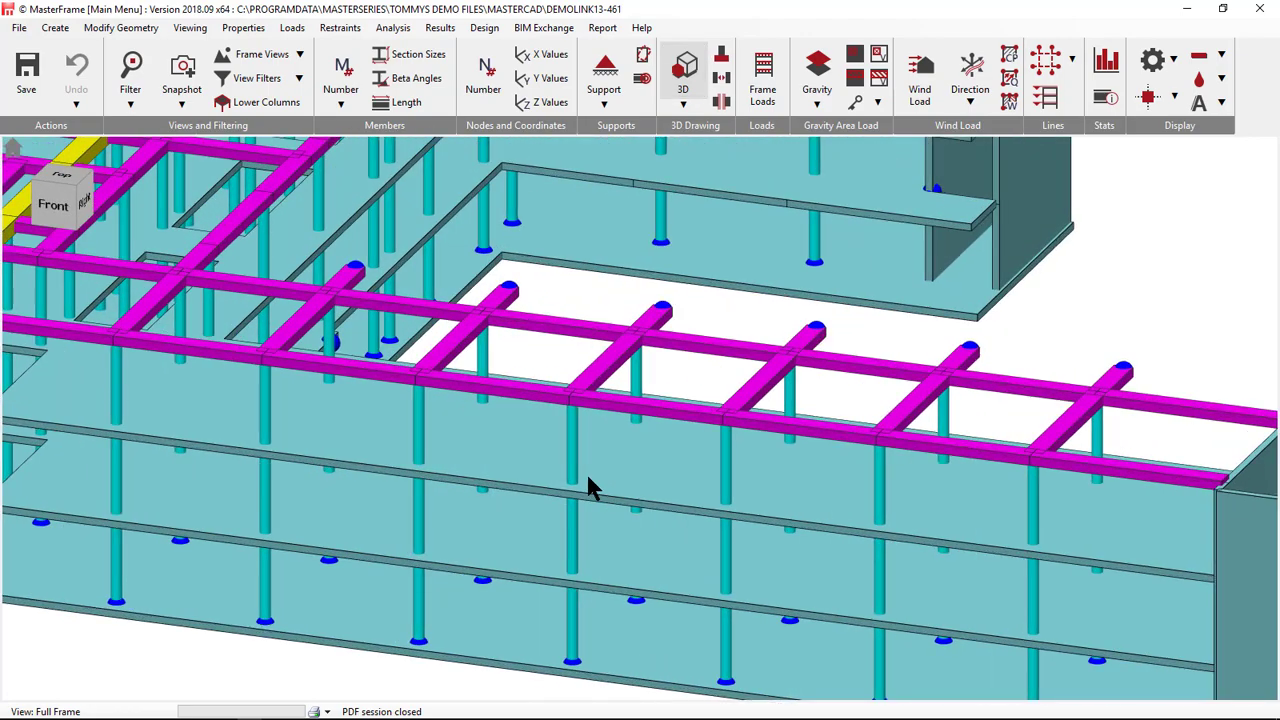
scroll(742, 510, "down", 2)
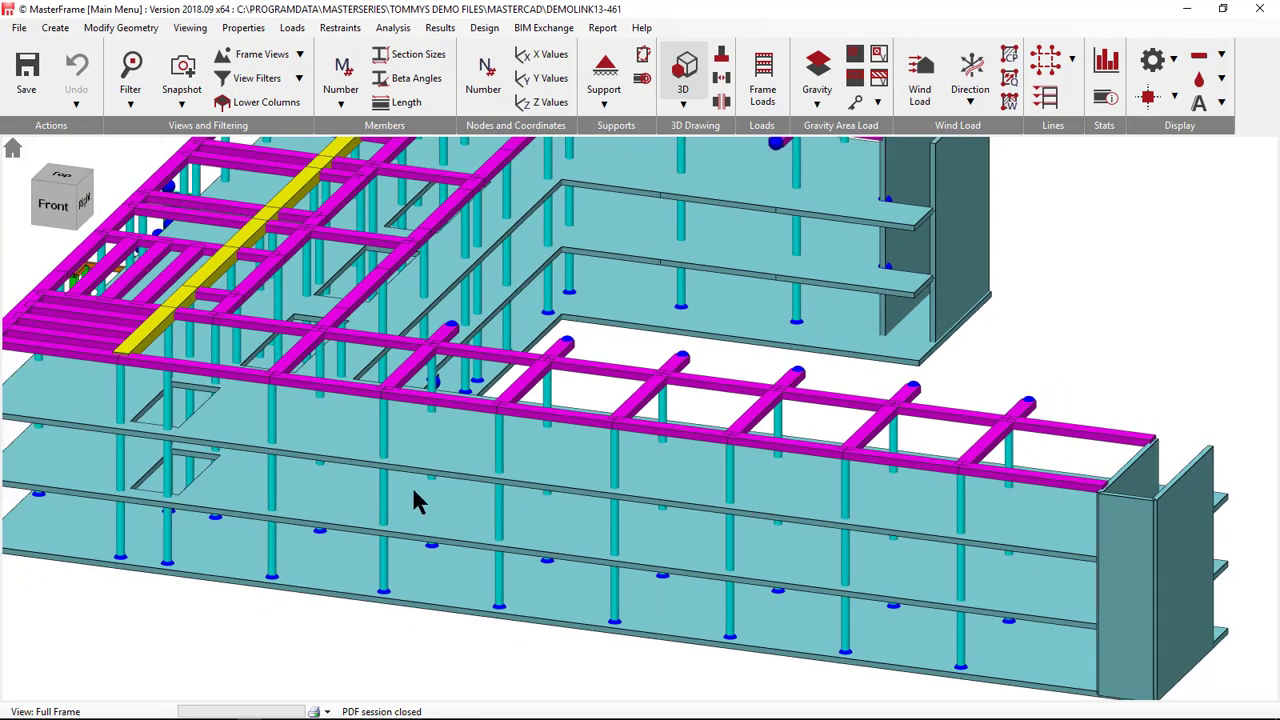
scroll(523, 470, "down", 2)
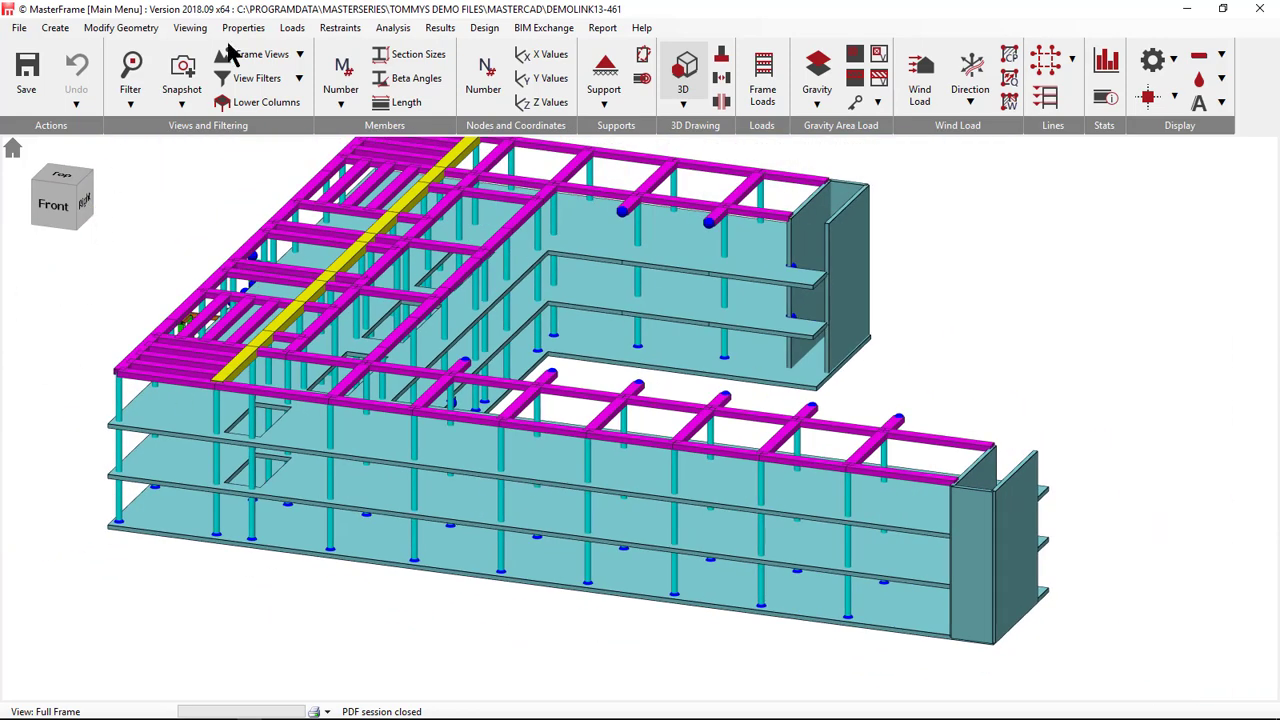
- Start importing a frame into the existing model and select Plant Room.$5 from the Revit subfolder of MasterCAD
left_click(51, 30)
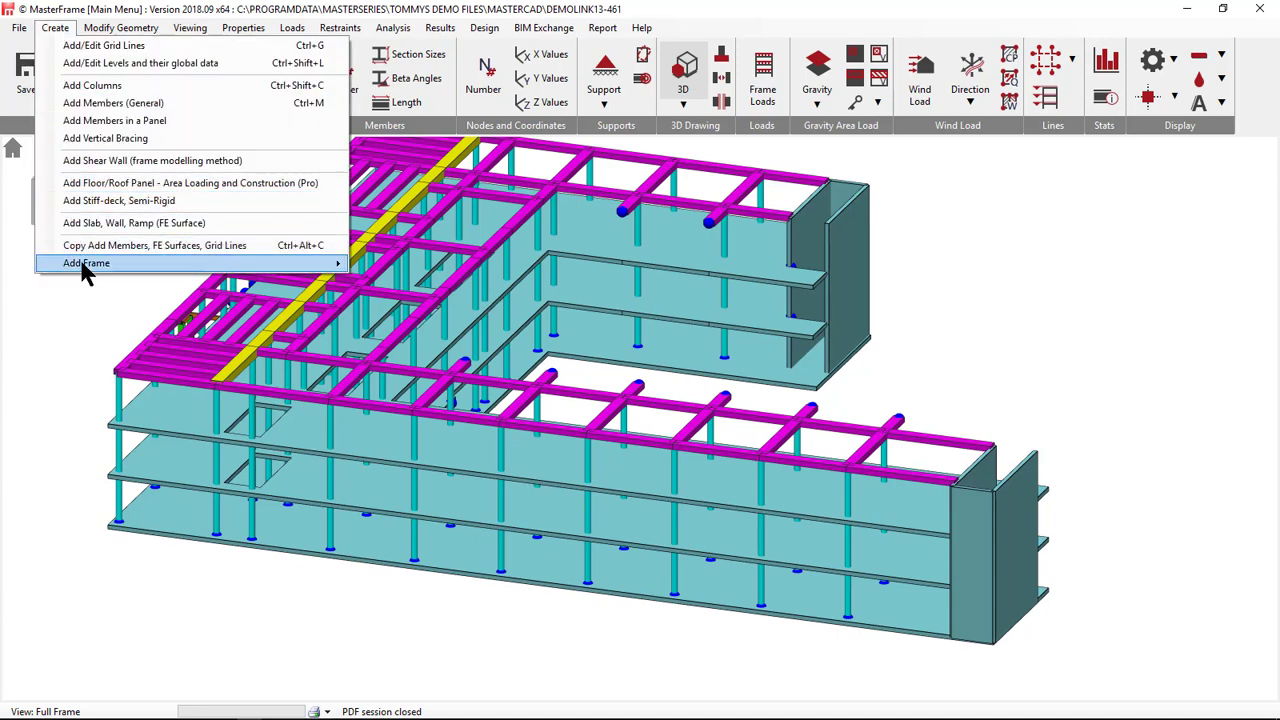
mouse_move(79, 267)
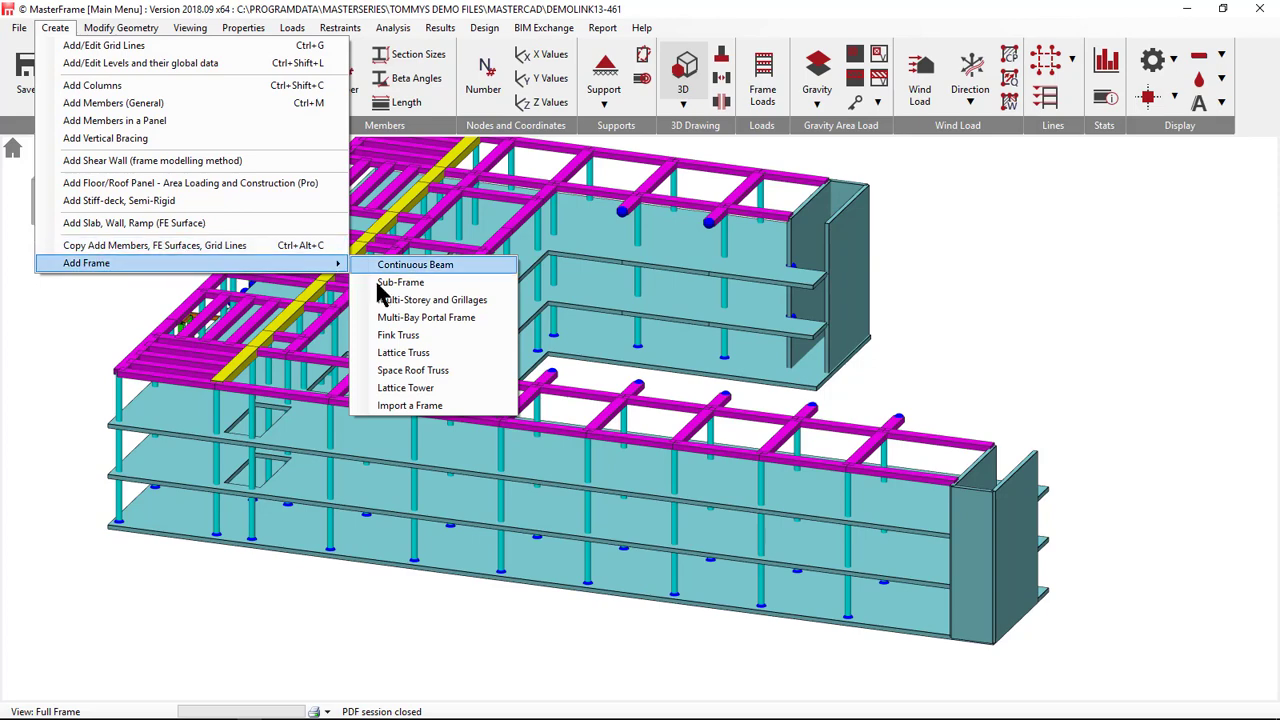
left_click(400, 406)
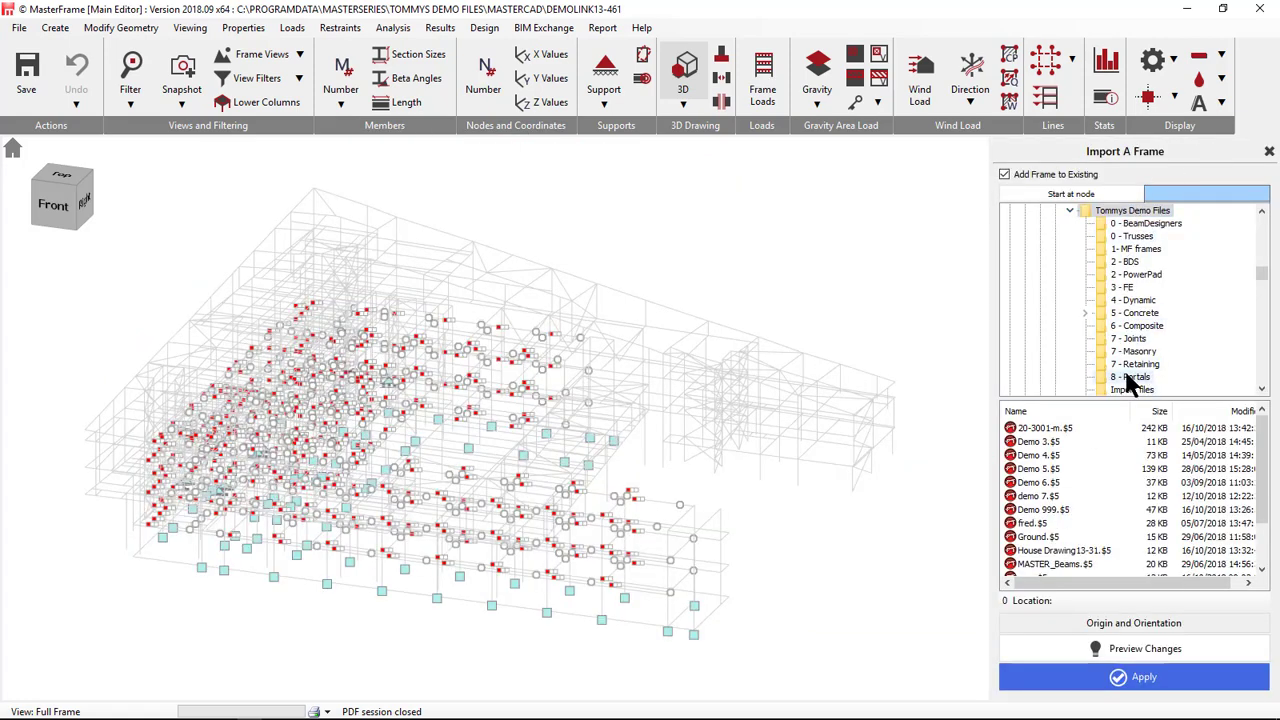
scroll(1125, 372, "down", 5)
scroll(1106, 277, "up", 4)
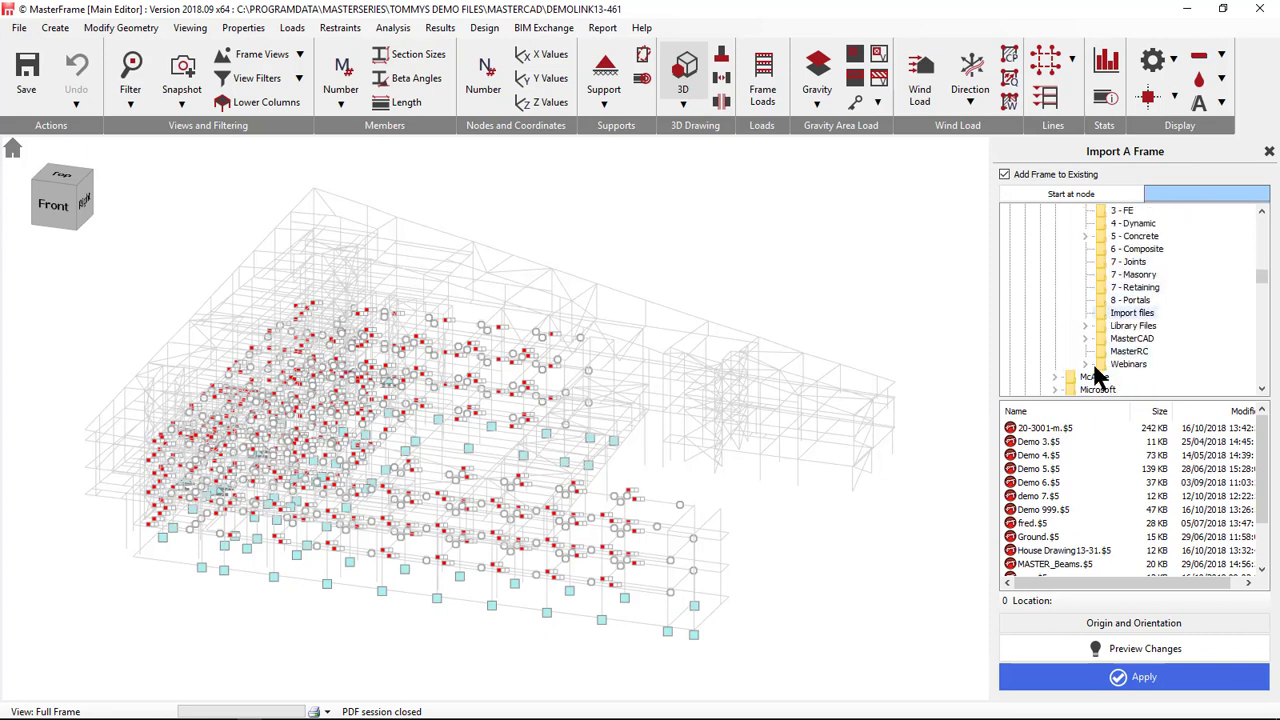
double_click(1130, 340)
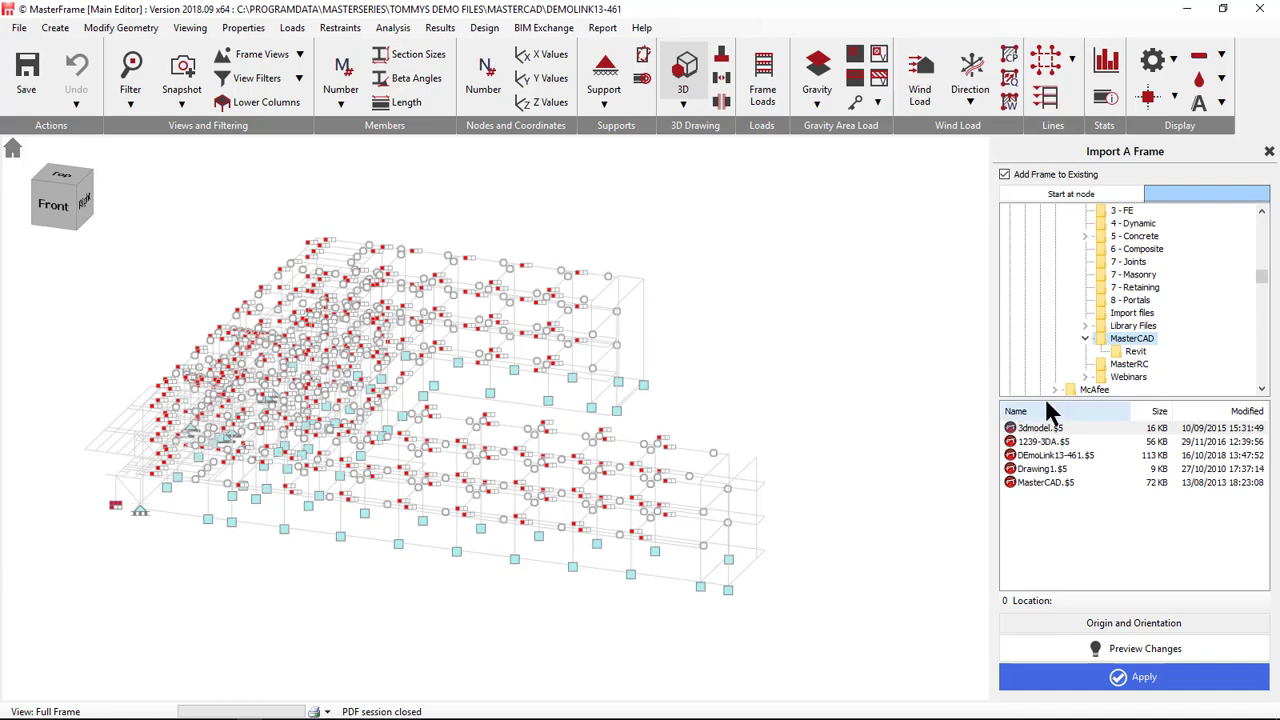
left_click(1134, 352)
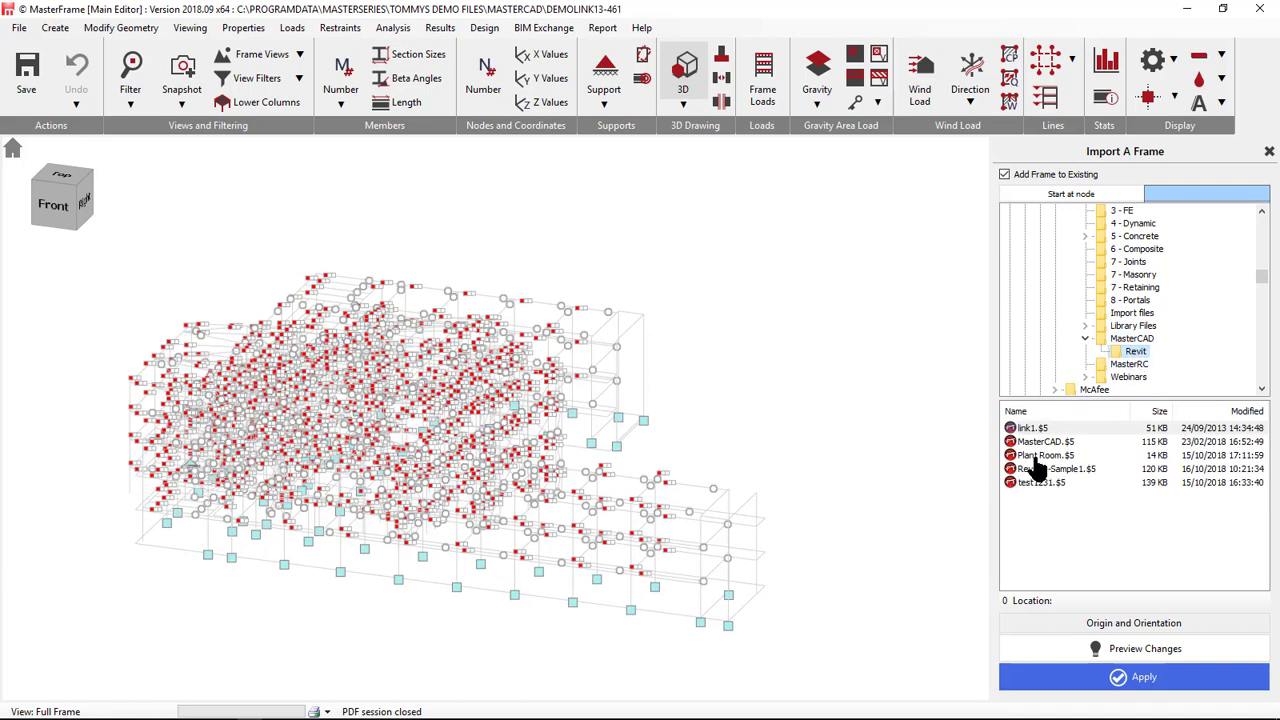
left_click(1035, 456)
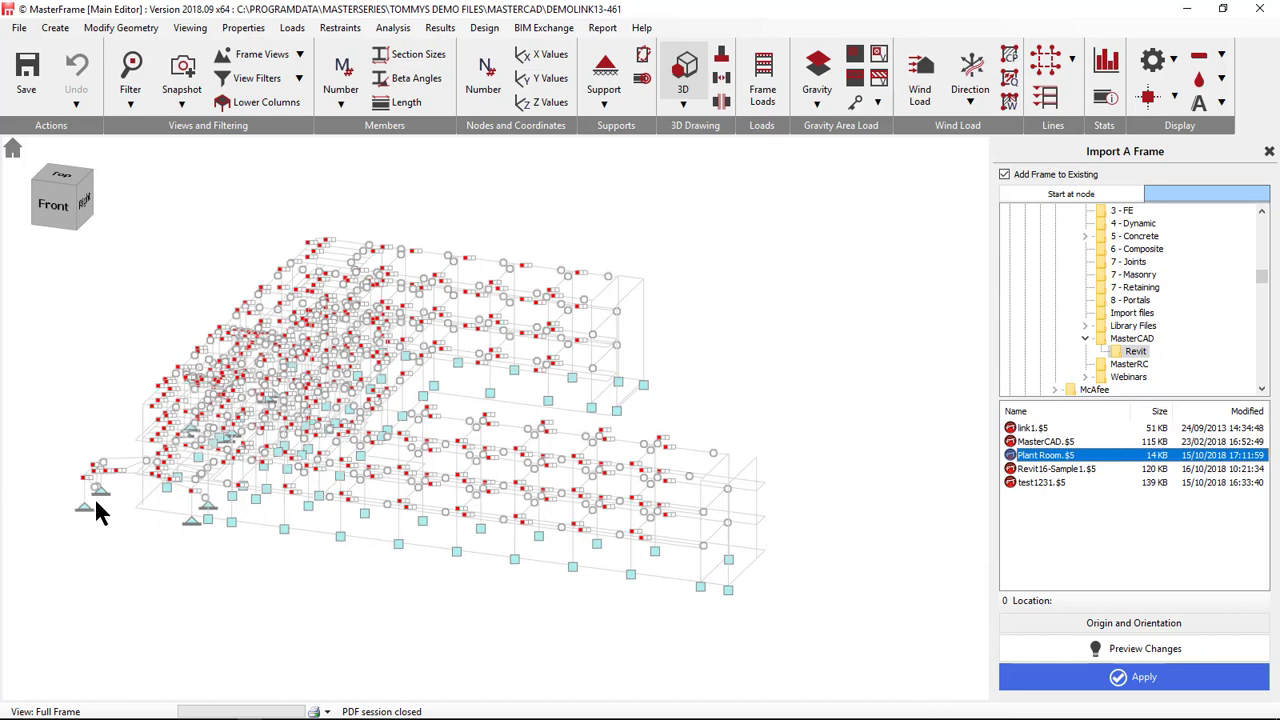
- Shift the plant room frame 15 m in Y and add it to the building model
left_click(1120, 677)
left_click(1118, 622)
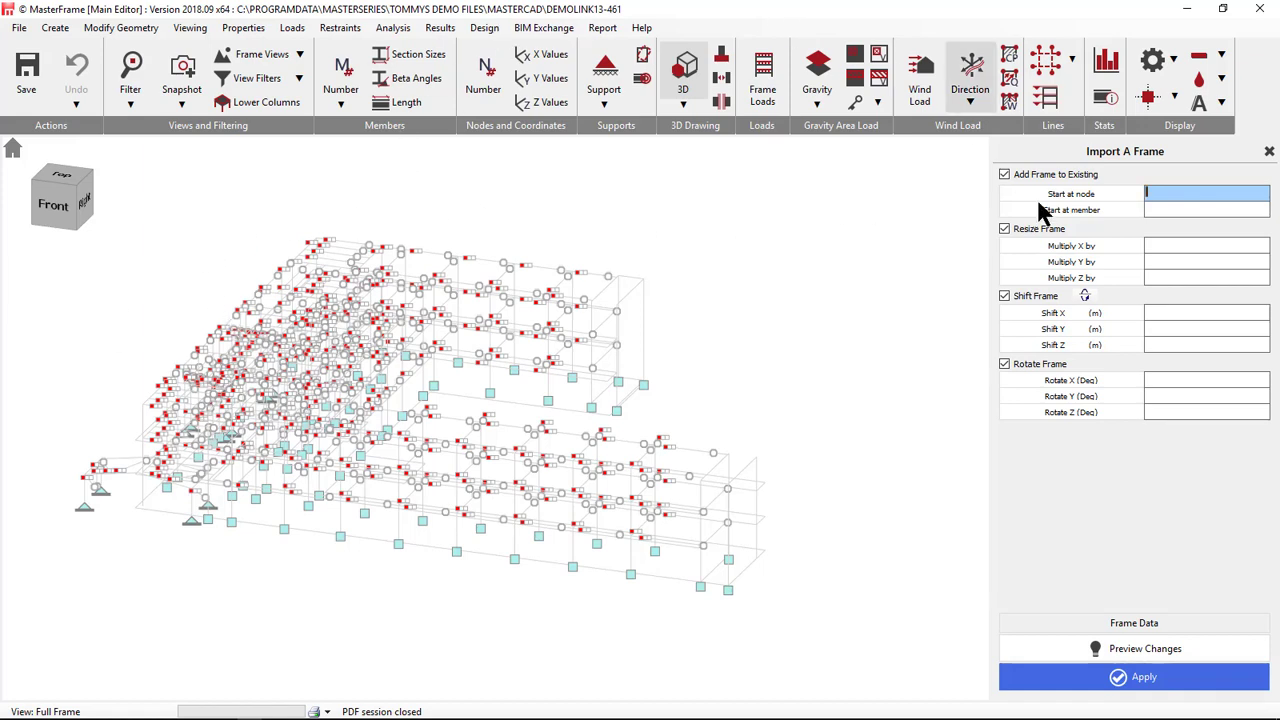
left_click(1157, 330)
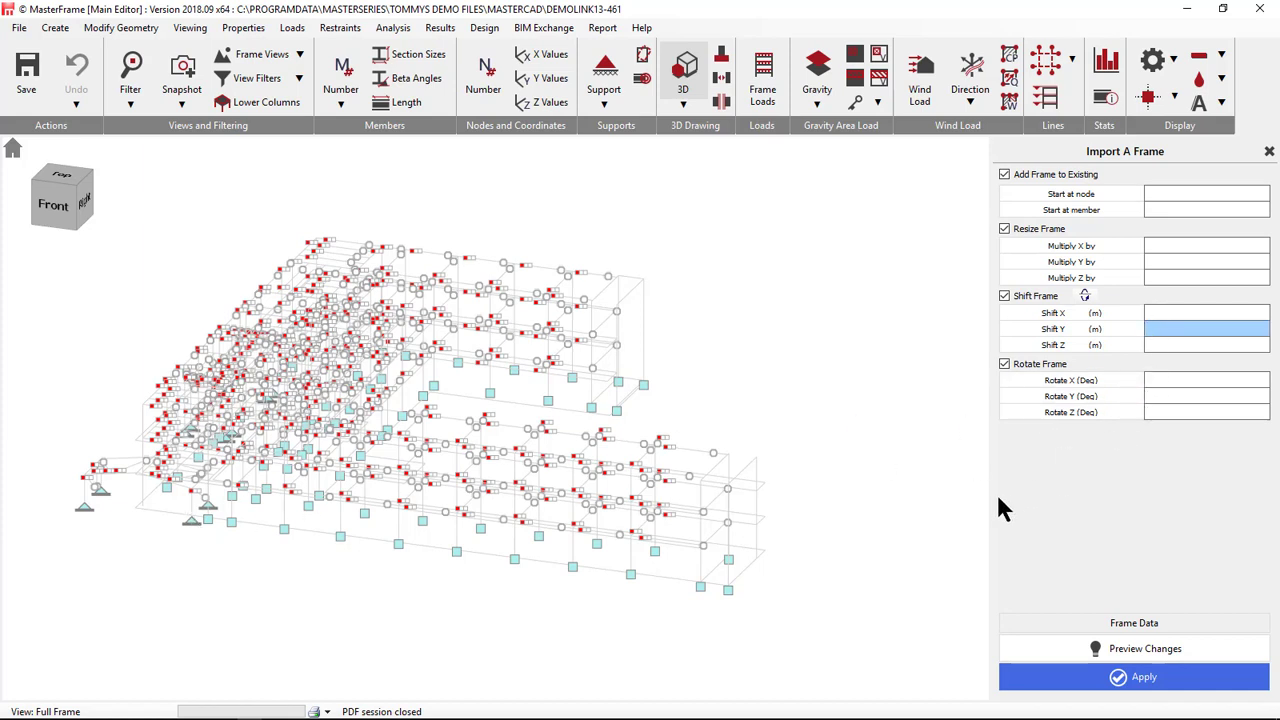
type("15")
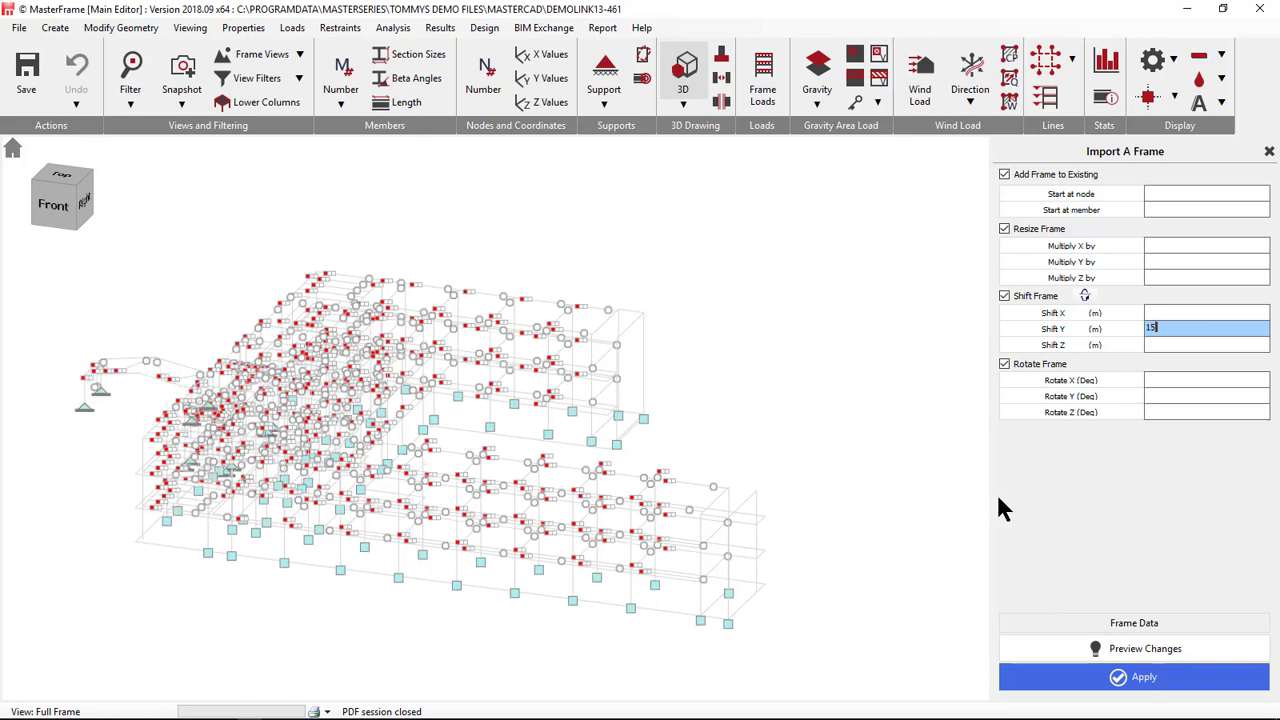
middle_click_drag(613, 443, 757, 371)
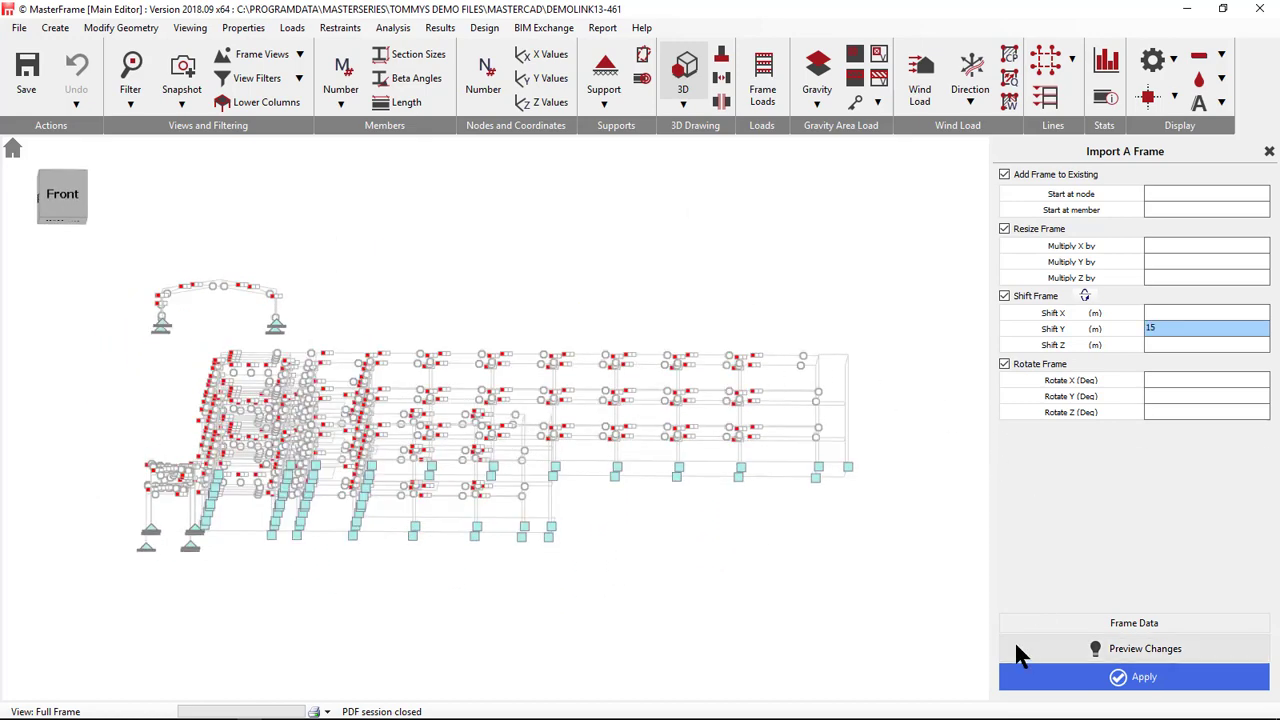
left_click(1128, 677)
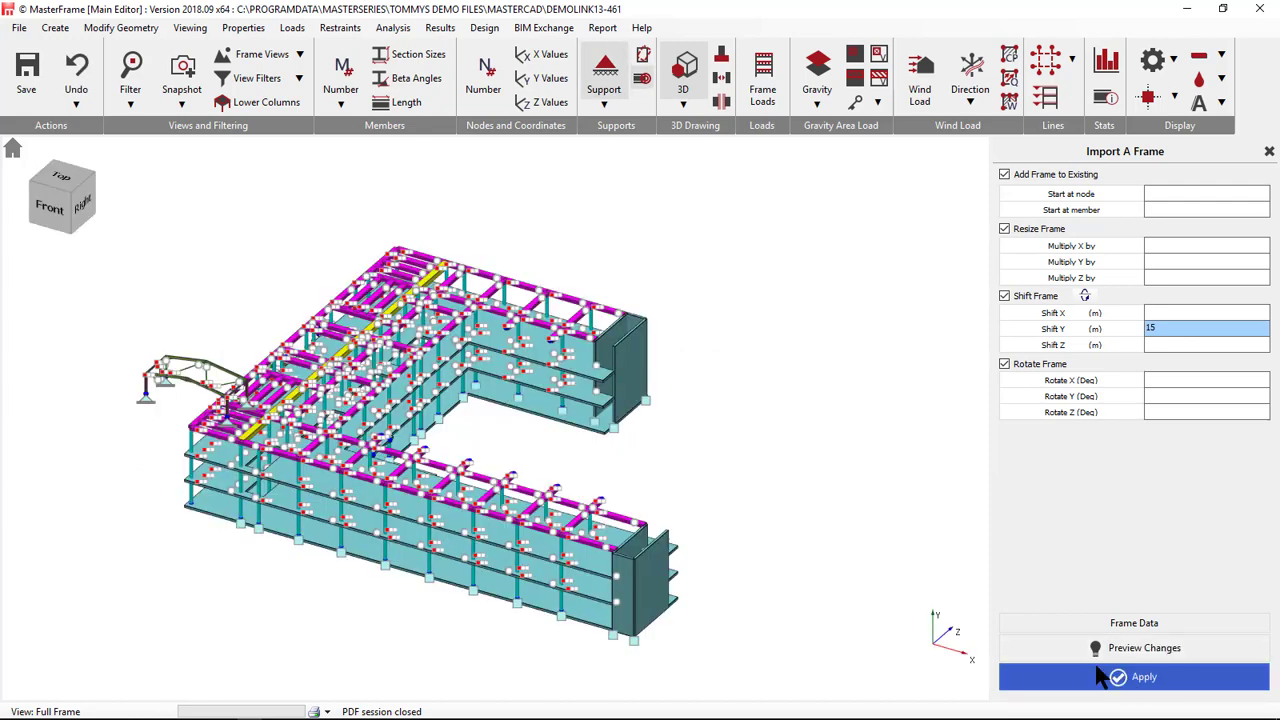
- Hide the member end release symbols on the combined model
middle_click_drag(268, 467, 382, 462)
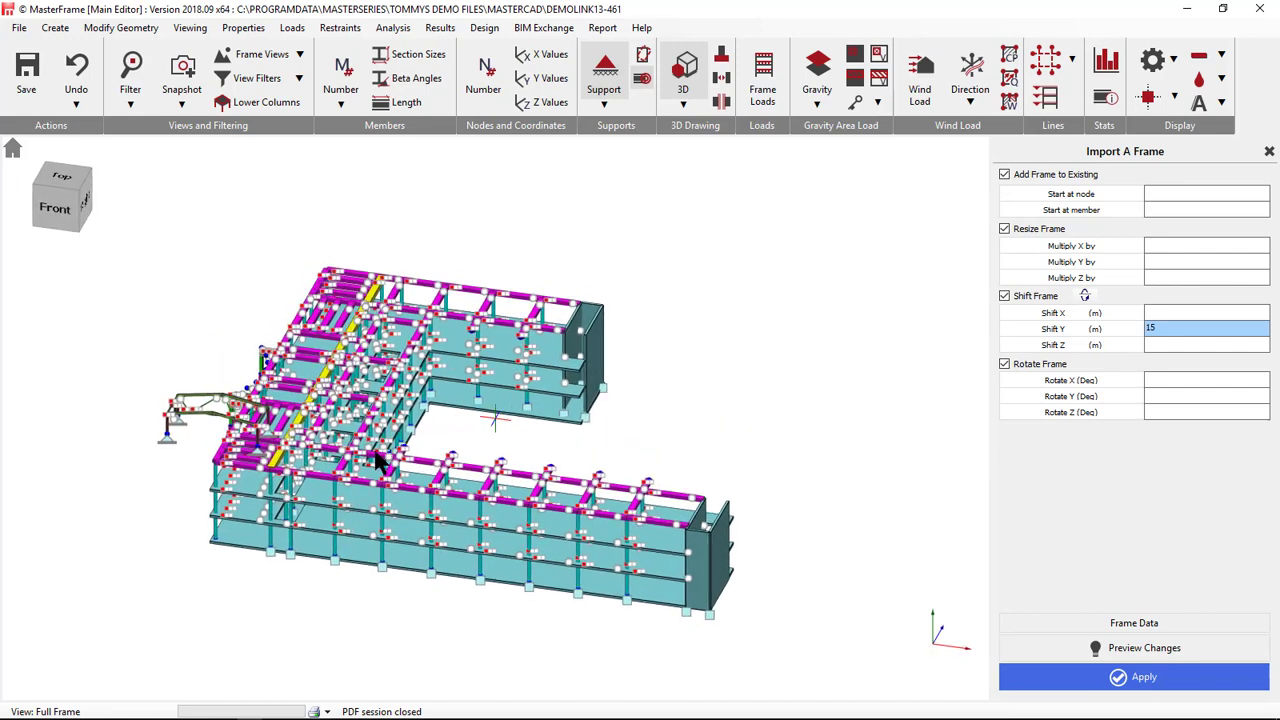
left_click(642, 80)
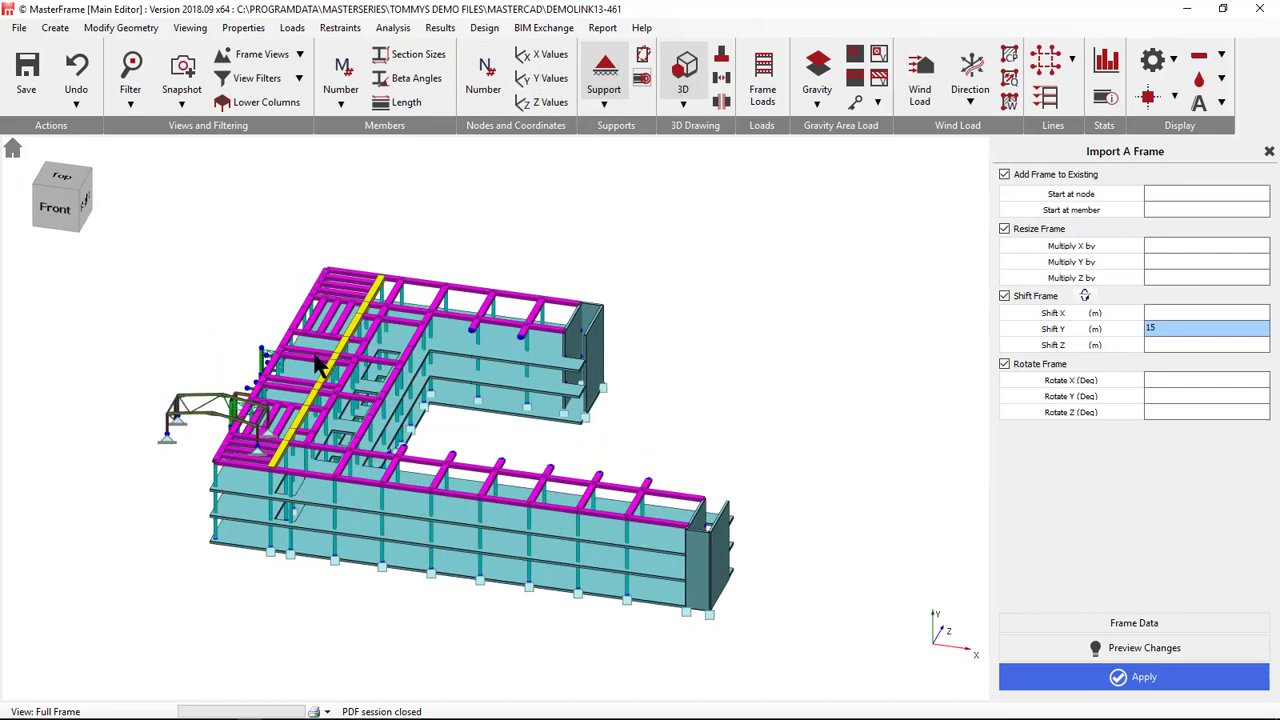
middle_click_drag(174, 467, 214, 434)
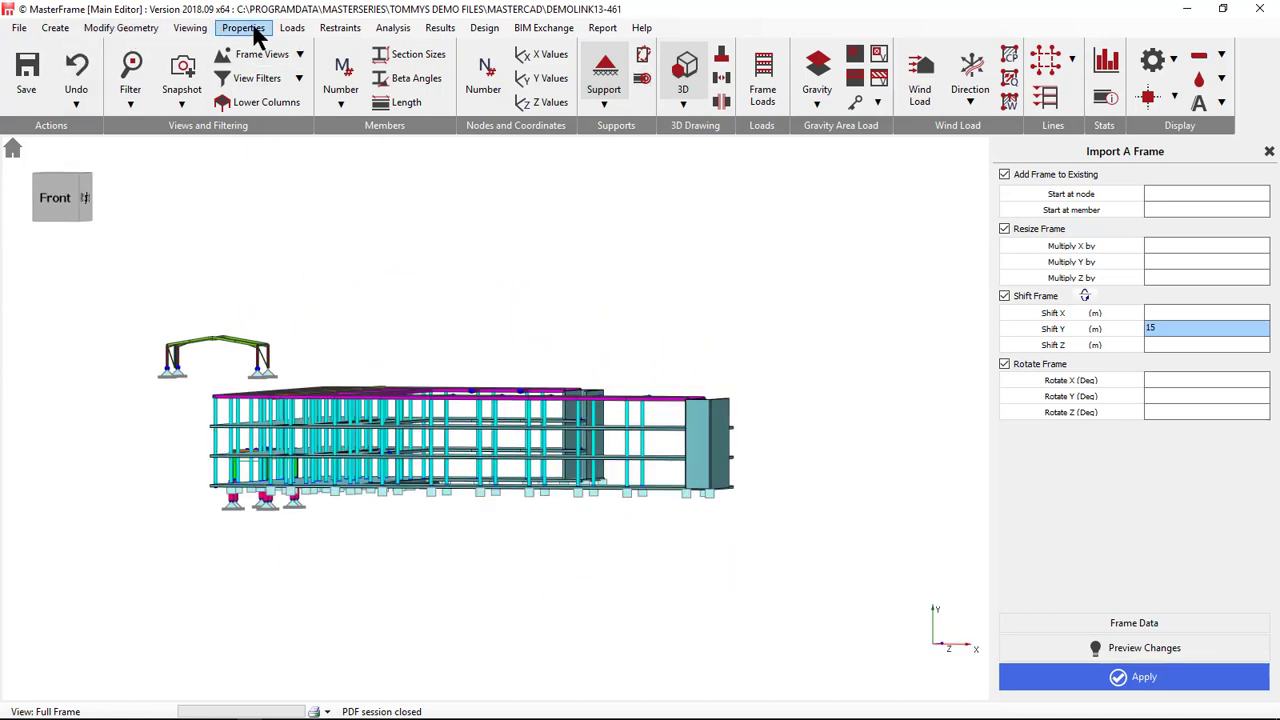
- Edit the nodal static supports and remove the raised plant room frame's column bases from the pinned support group
left_click(346, 28)
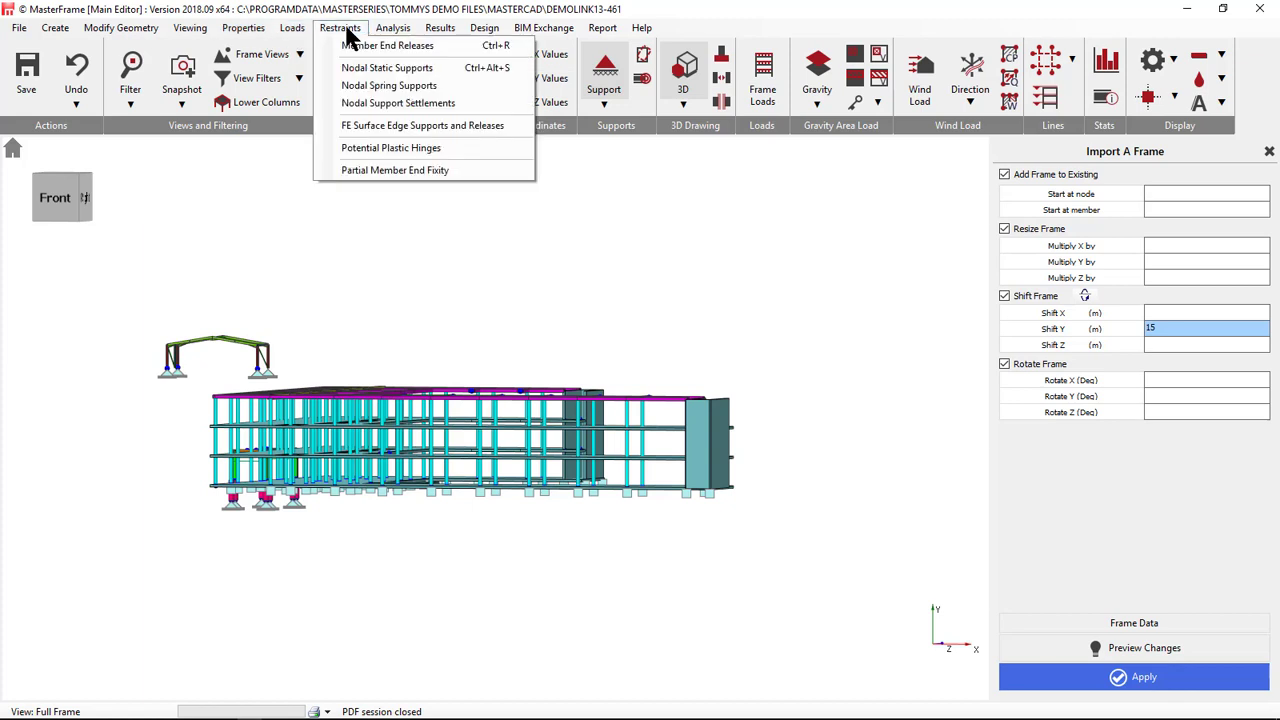
left_click(389, 68)
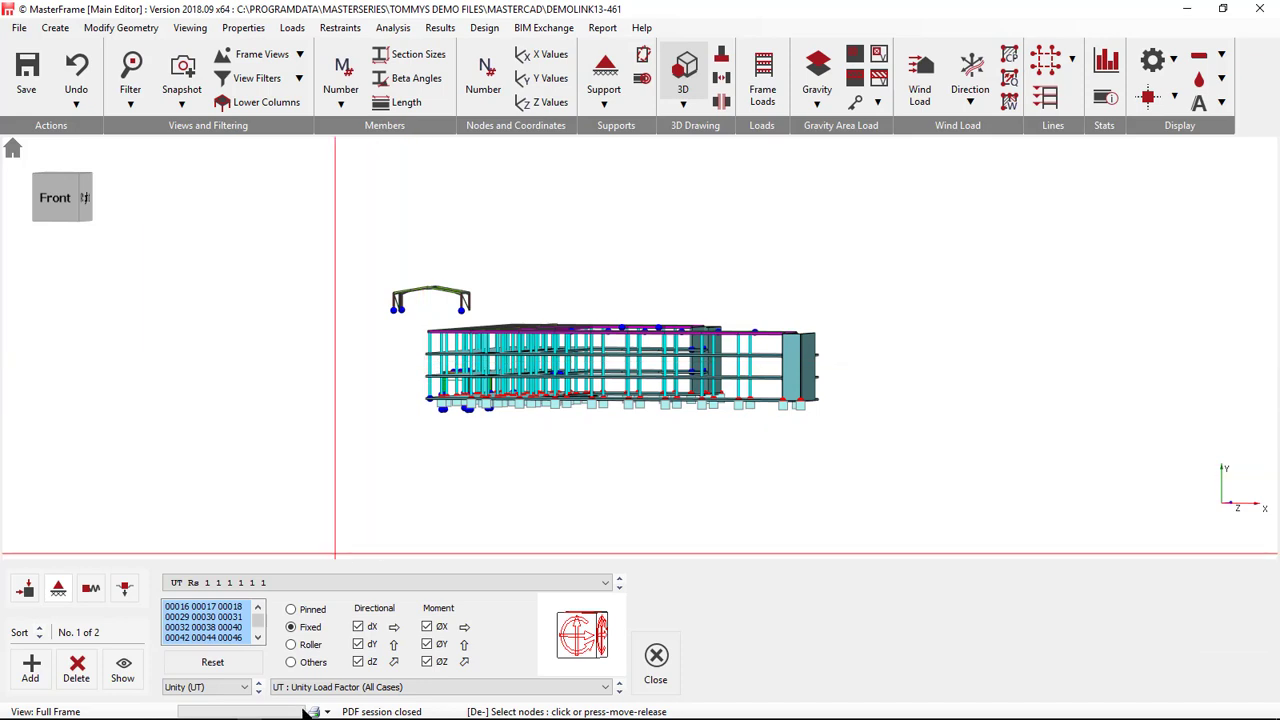
left_click(619, 584)
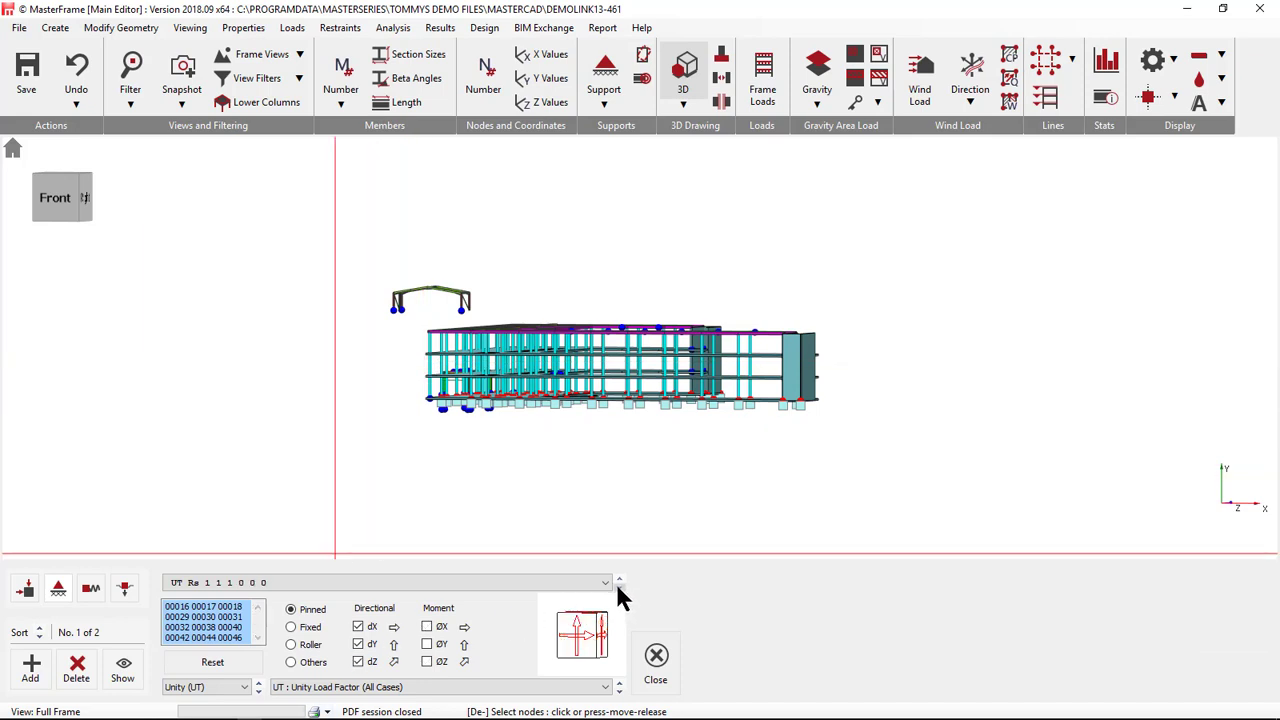
left_click_drag(335, 332, 470, 303)
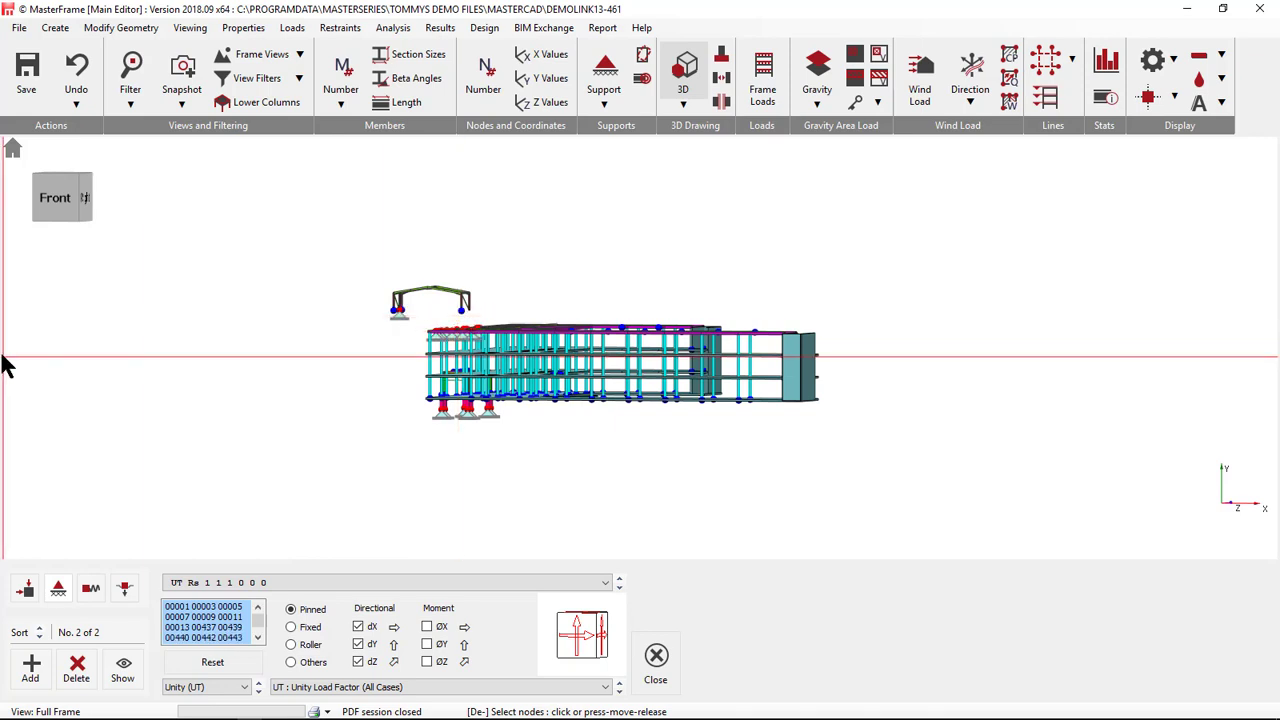
scroll(390, 320, "up", 5)
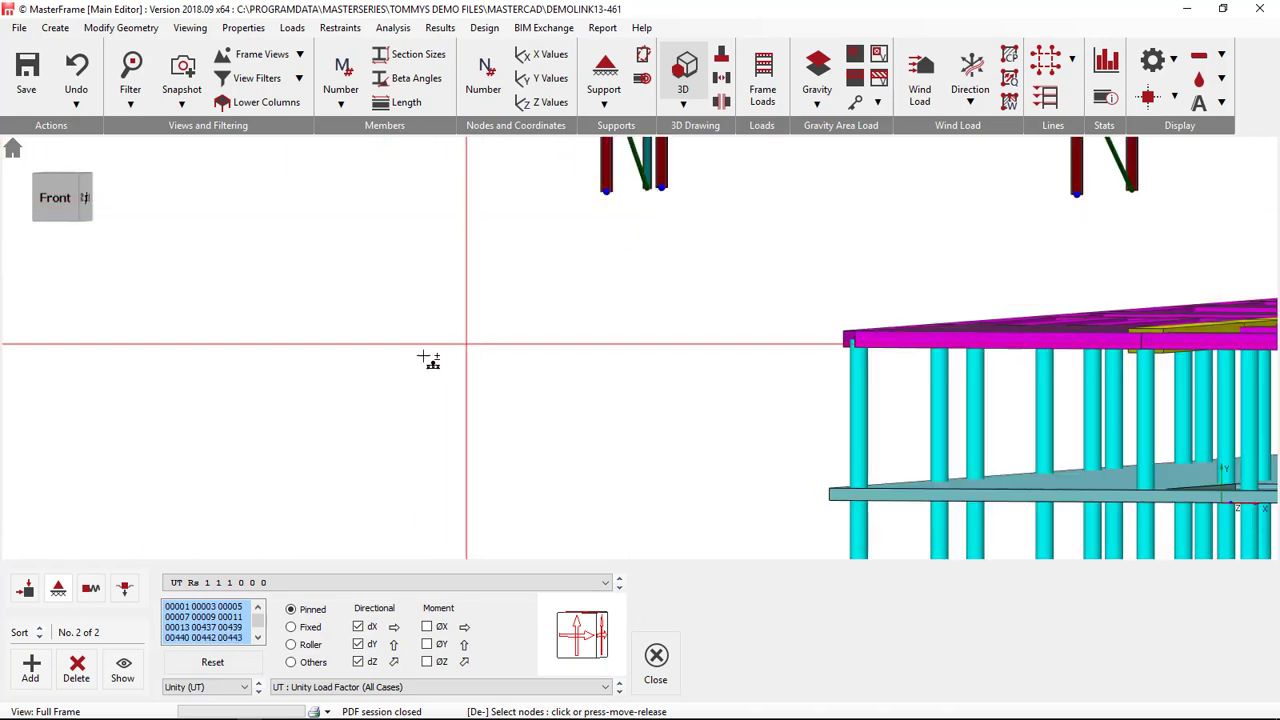
scroll(366, 432, "down", 5)
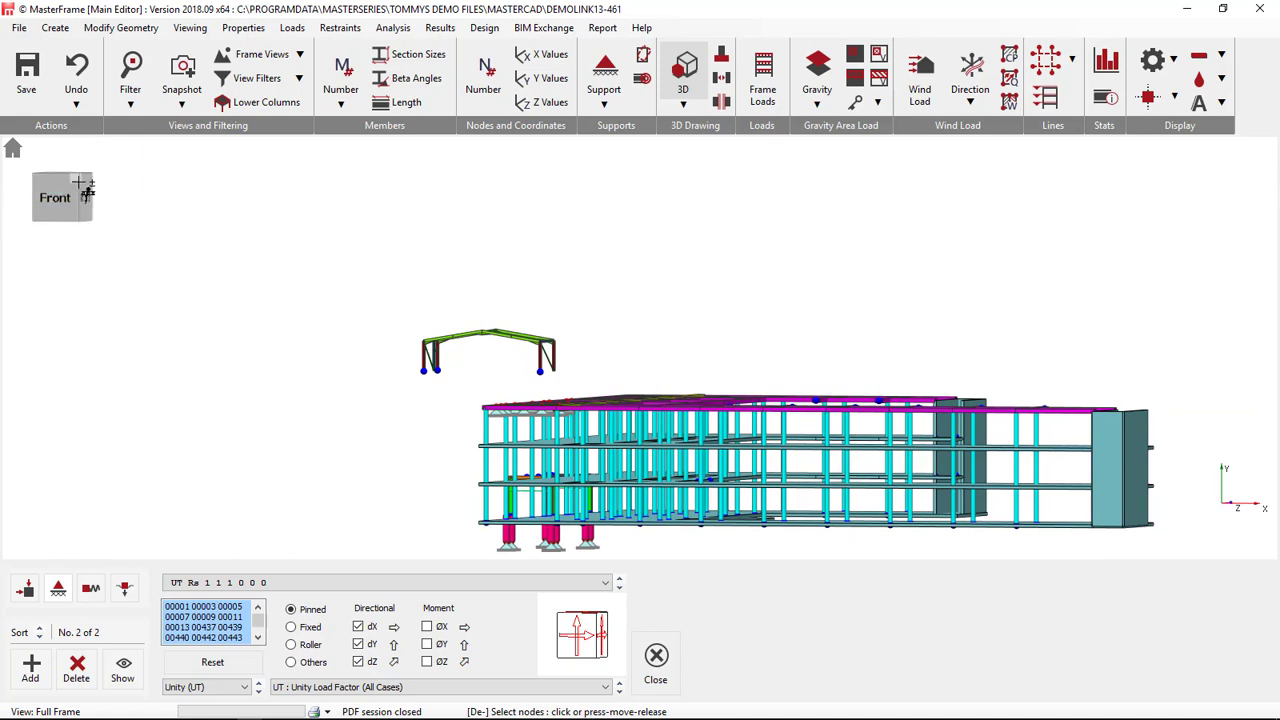
- Start moving members with whole-member selection and select the complete plant room frame above the roof
left_click(13, 150)
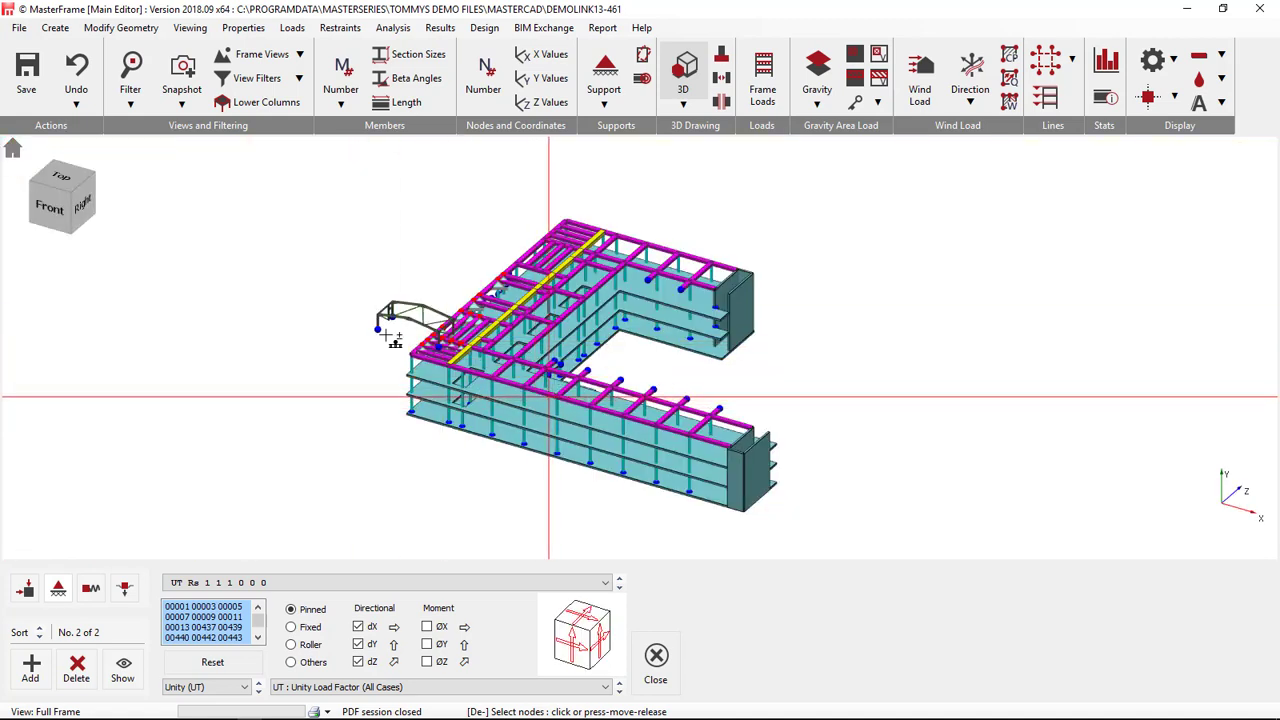
left_click(118, 28)
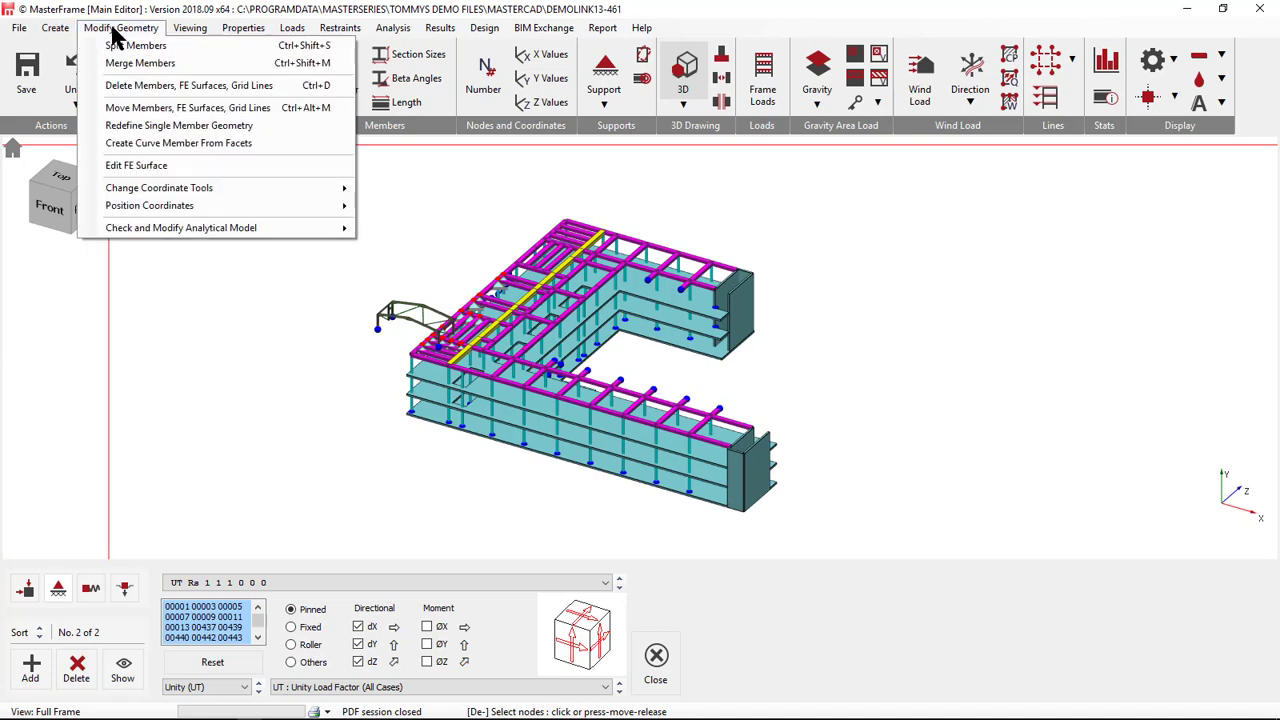
left_click(160, 108)
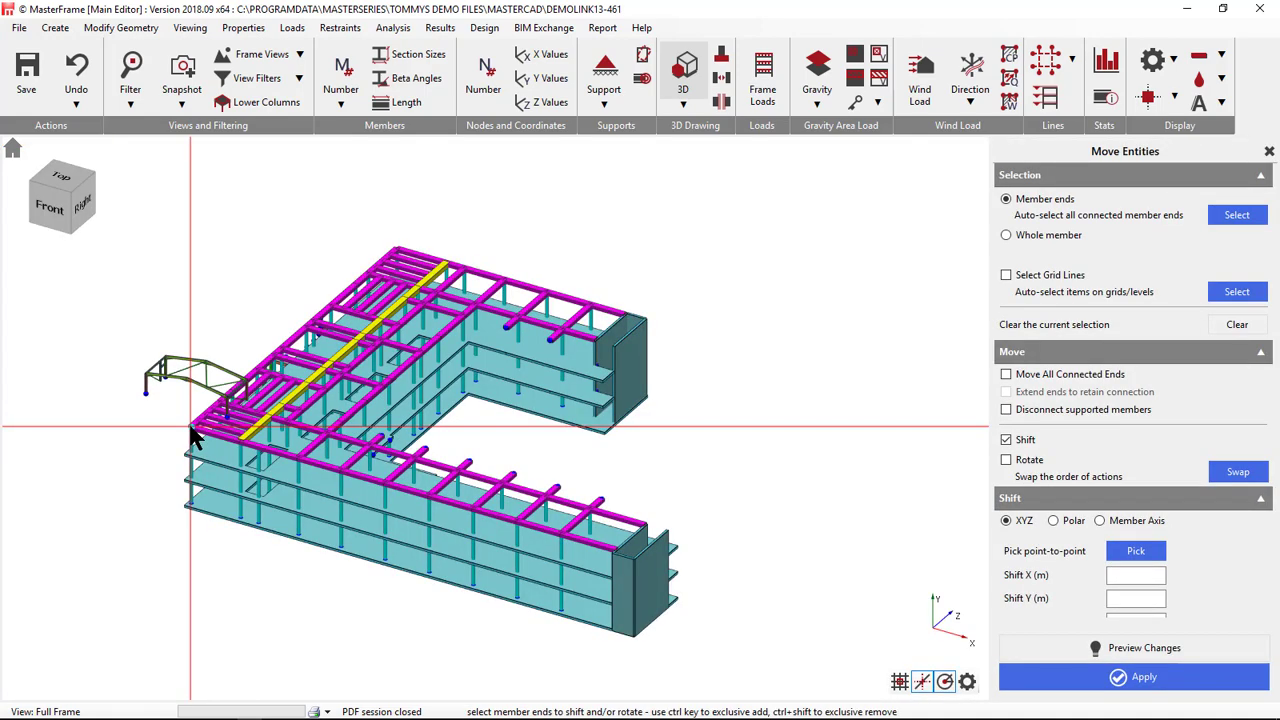
middle_click_drag(195, 435, 950, 262)
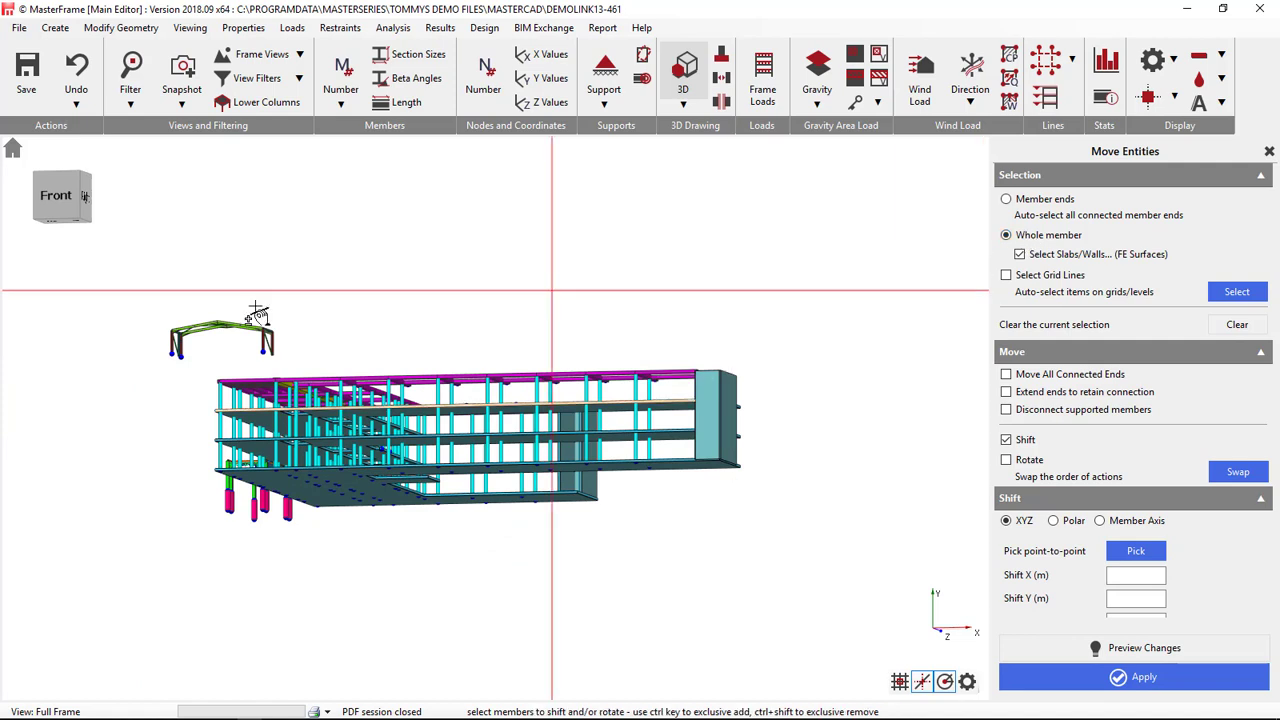
left_click_drag(100, 362, 354, 287)
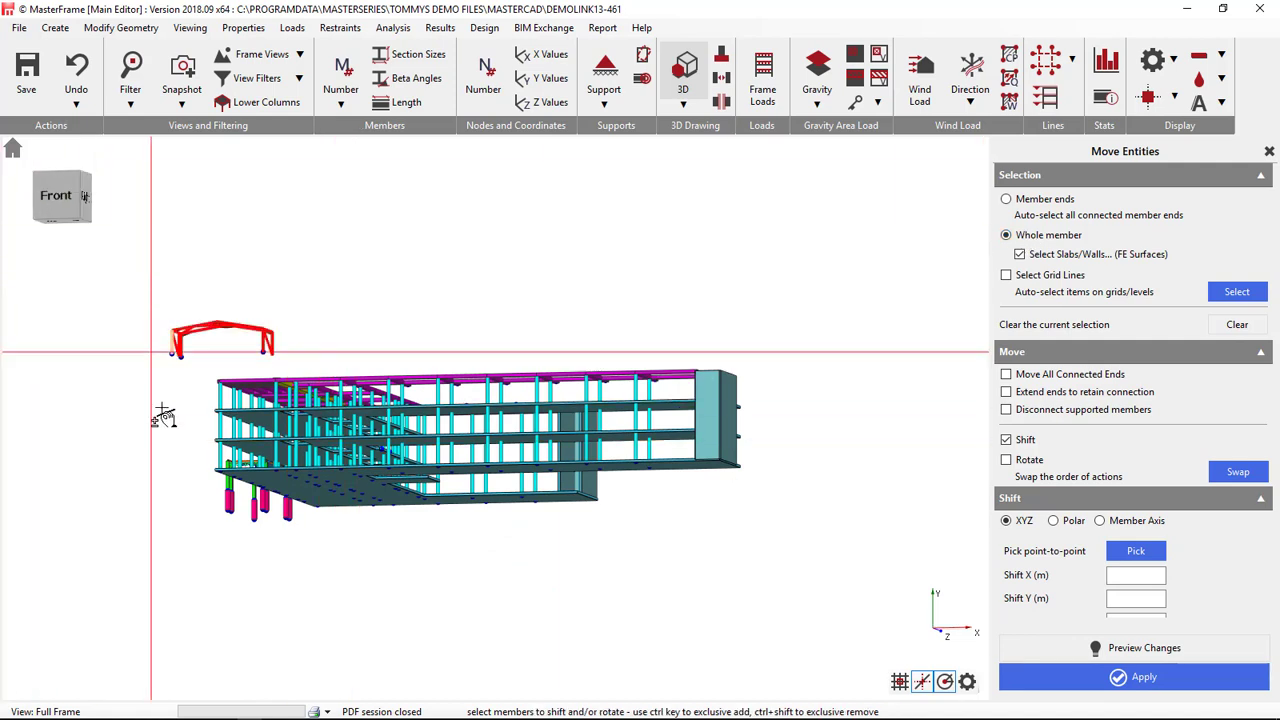
middle_click_drag(257, 371, 248, 432)
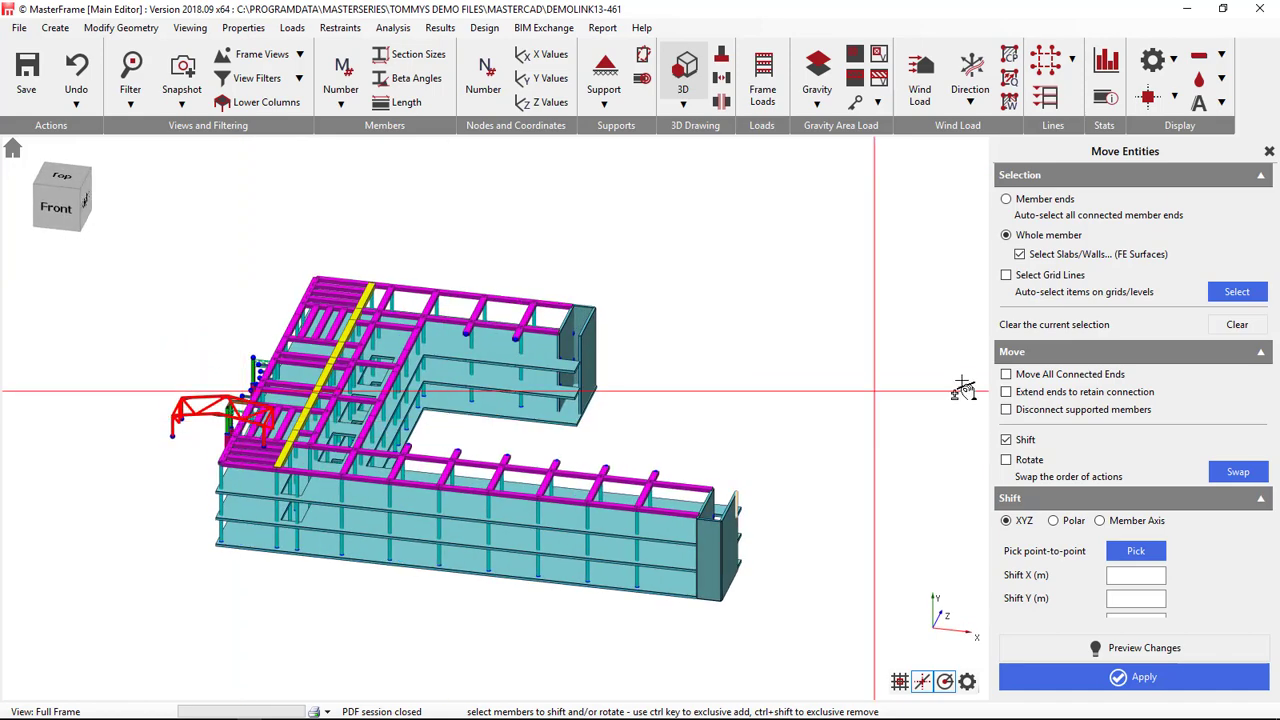
- Shift the plant room frame 28.349 m in X and -3.6 m in Y, from its front column base to the front roof beam's first overhanging cross-beam junction
left_click(1140, 556)
scroll(180, 437, "up", 2)
scroll(180, 437, "up", 2)
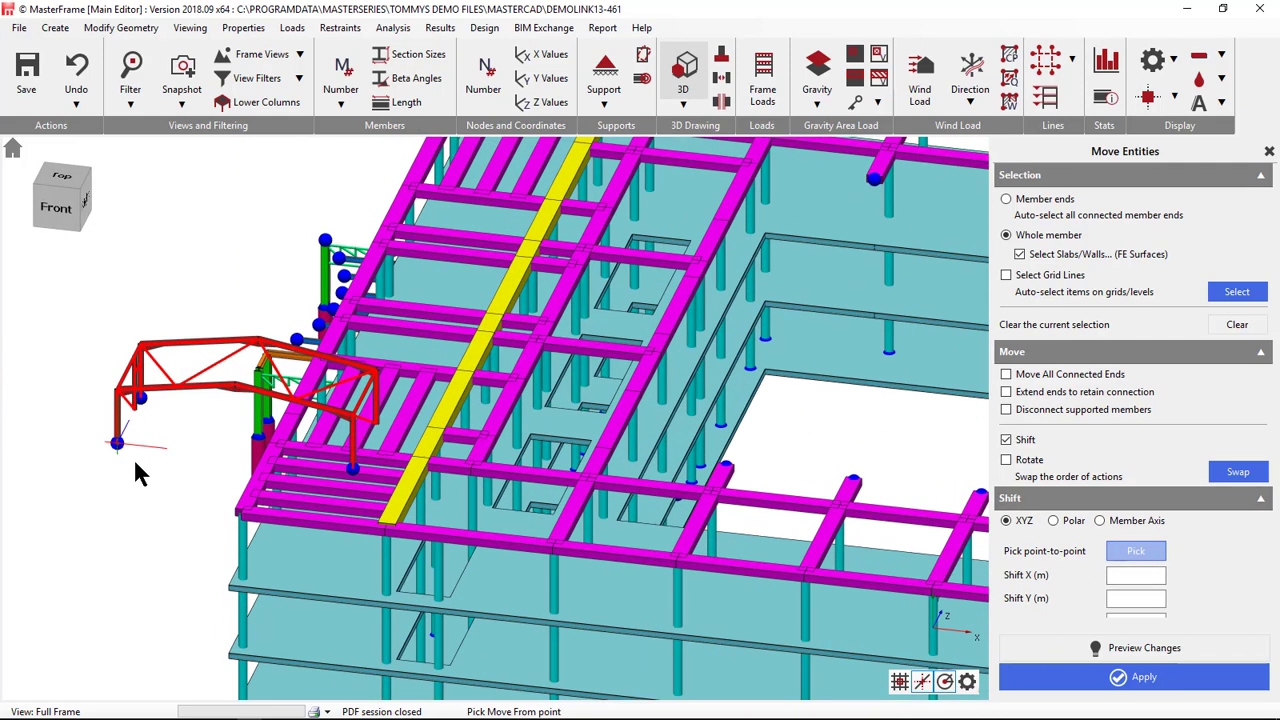
left_click(117, 444)
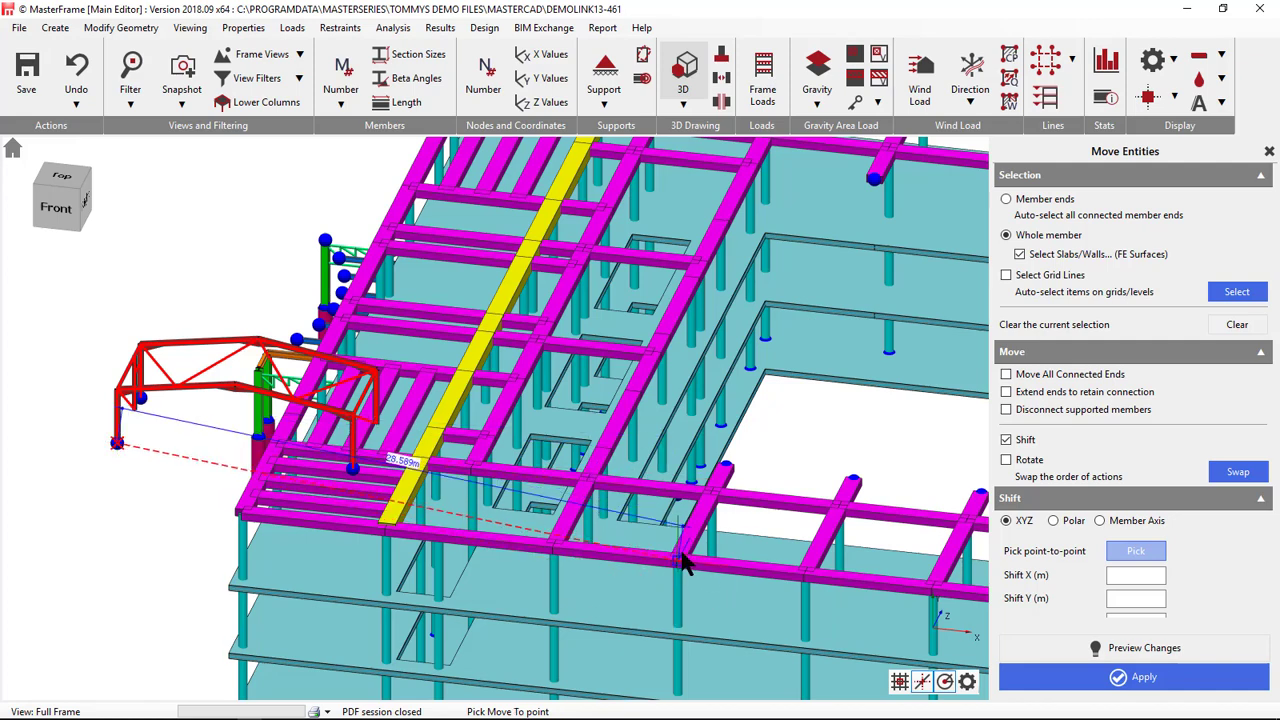
scroll(677, 566, "up", 3)
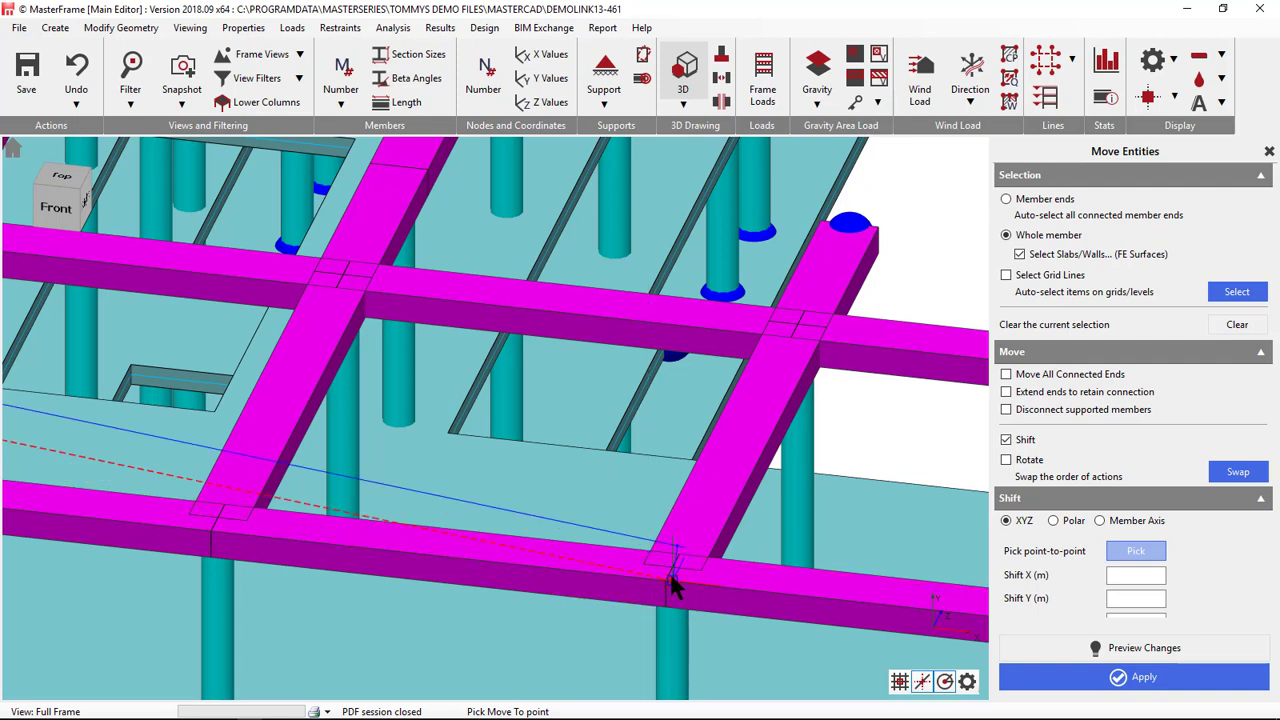
left_click(670, 577)
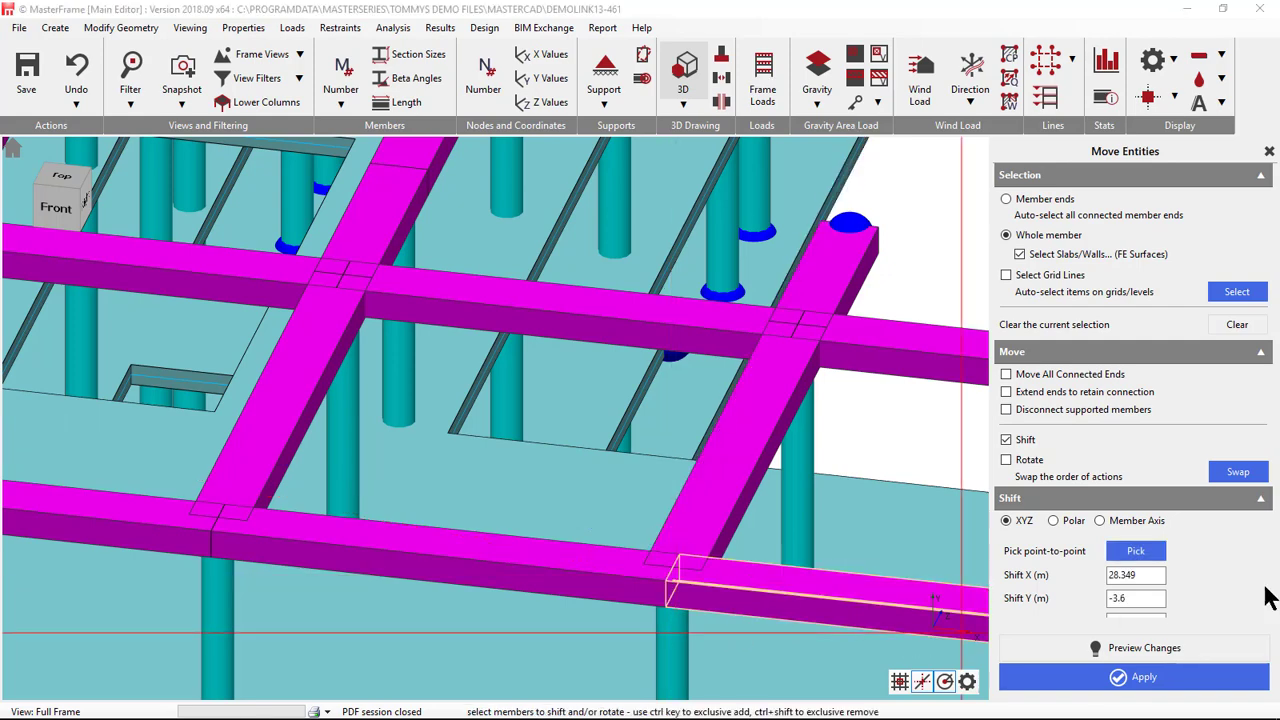
left_click(1143, 678)
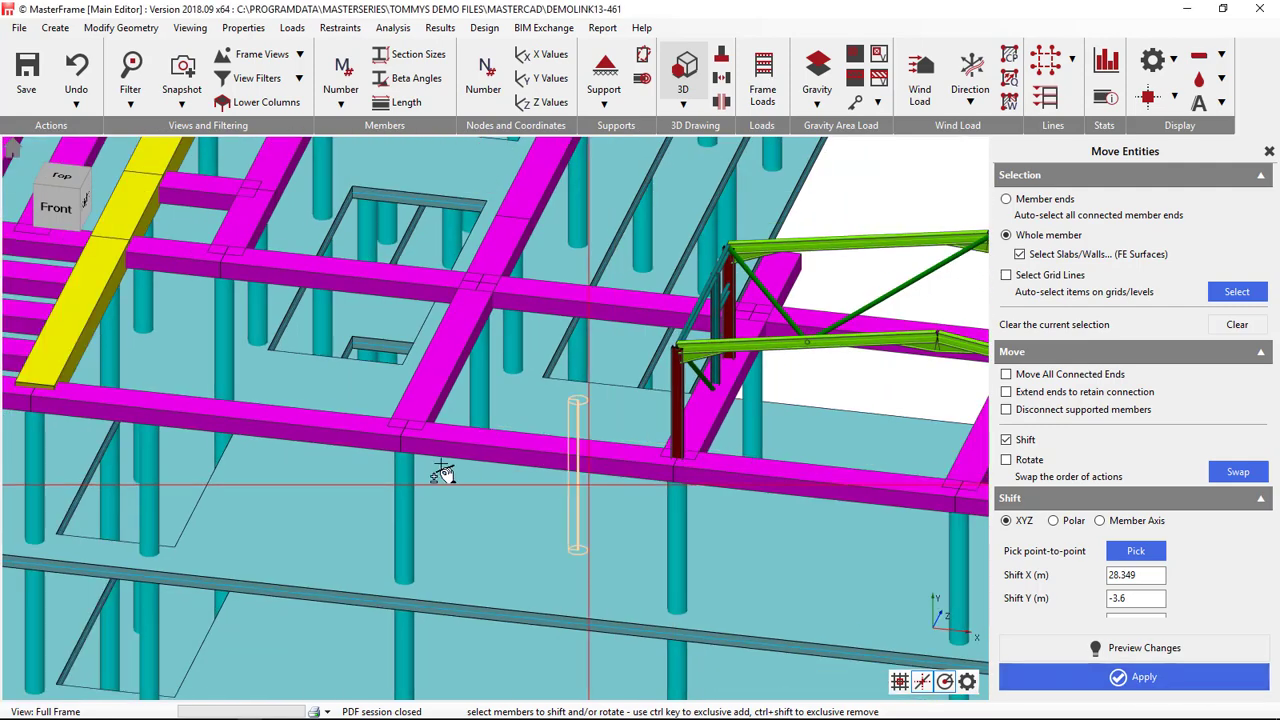
scroll(342, 480, "down", 3)
scroll(960, 505, "up", 3)
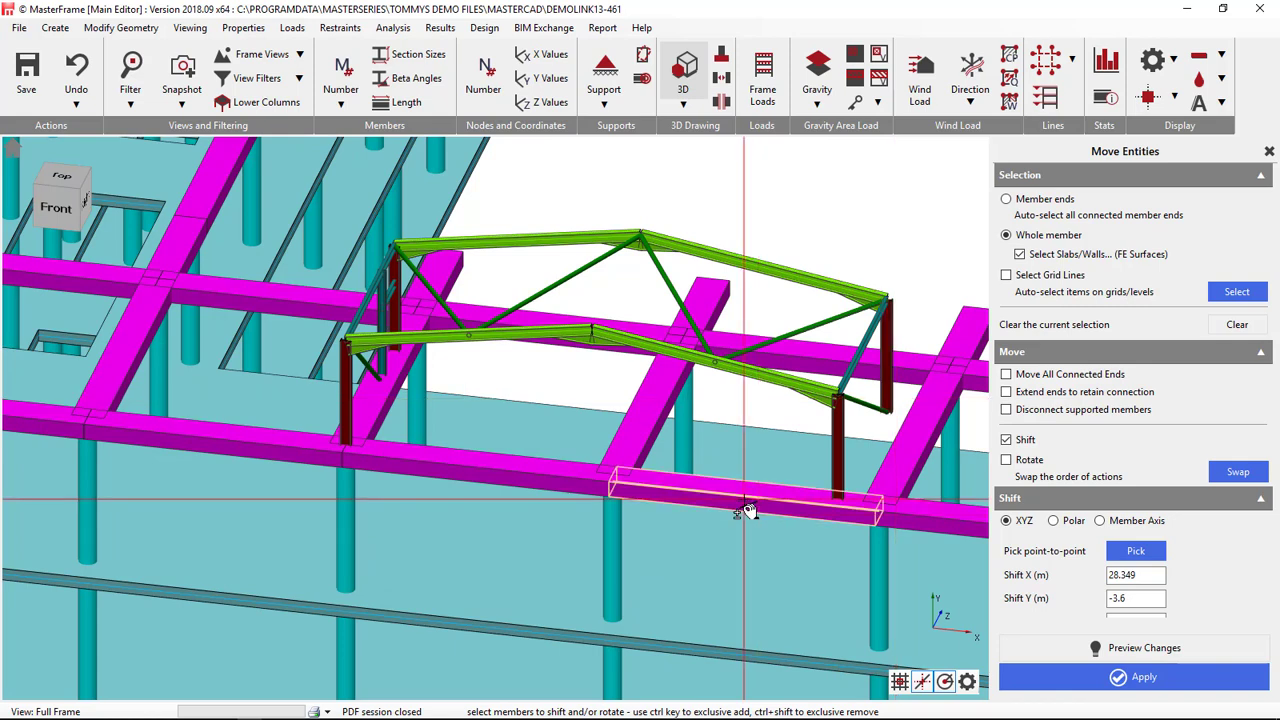
- Add a 457x191 UB 67 beam in S 355 from the plant room's front right column base through the rear column base to the rear roof beam
left_click(56, 28)
key("Escape")
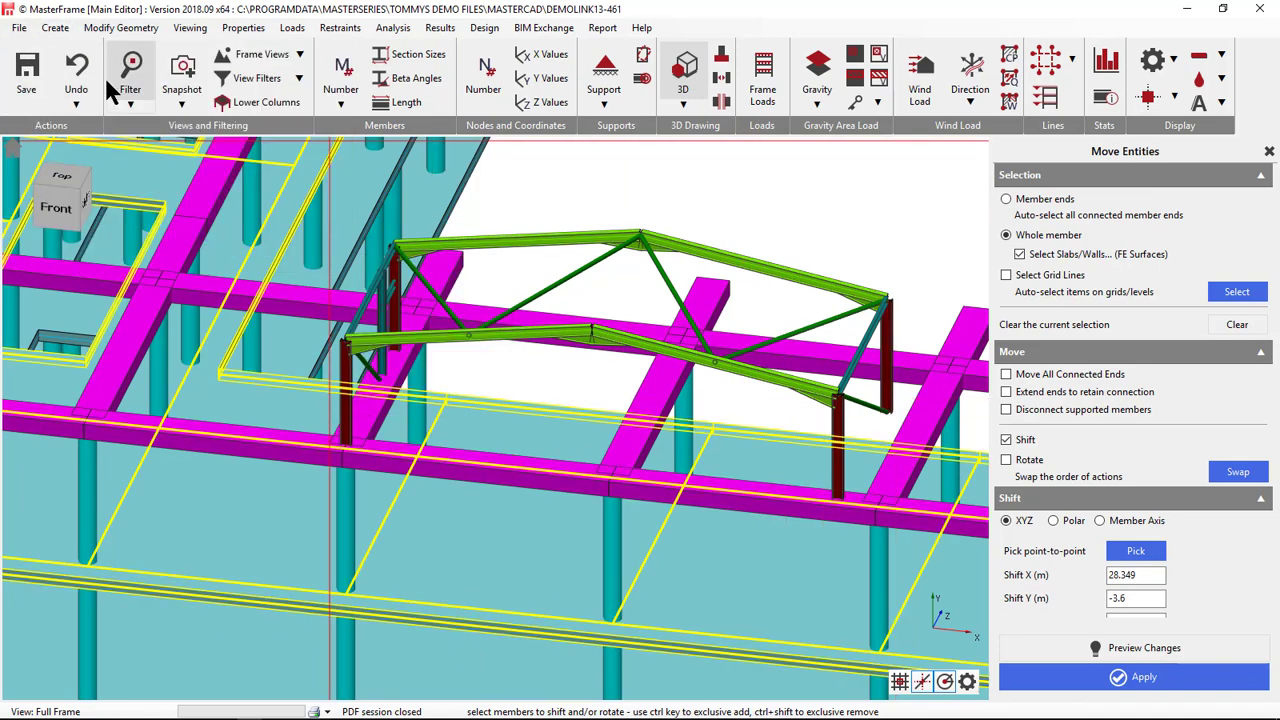
left_click(58, 27)
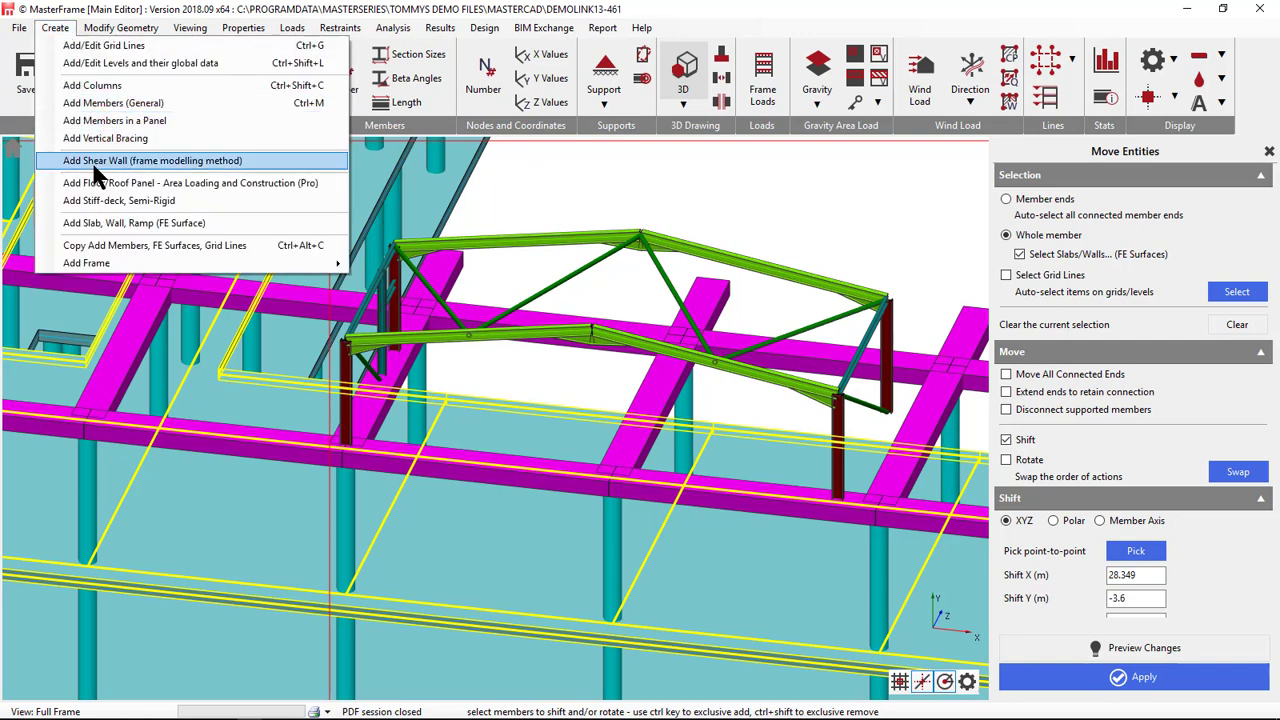
left_click(92, 104)
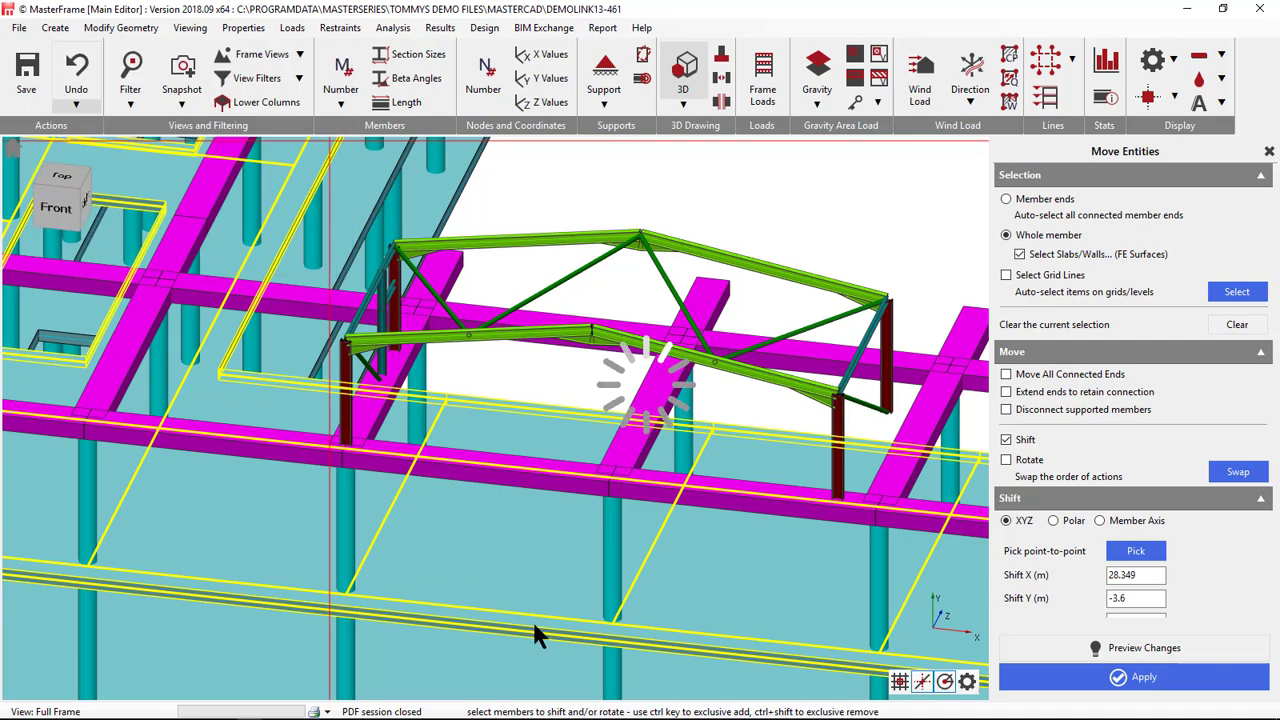
scroll(800, 522, "up", 3)
scroll(790, 522, "down", 2)
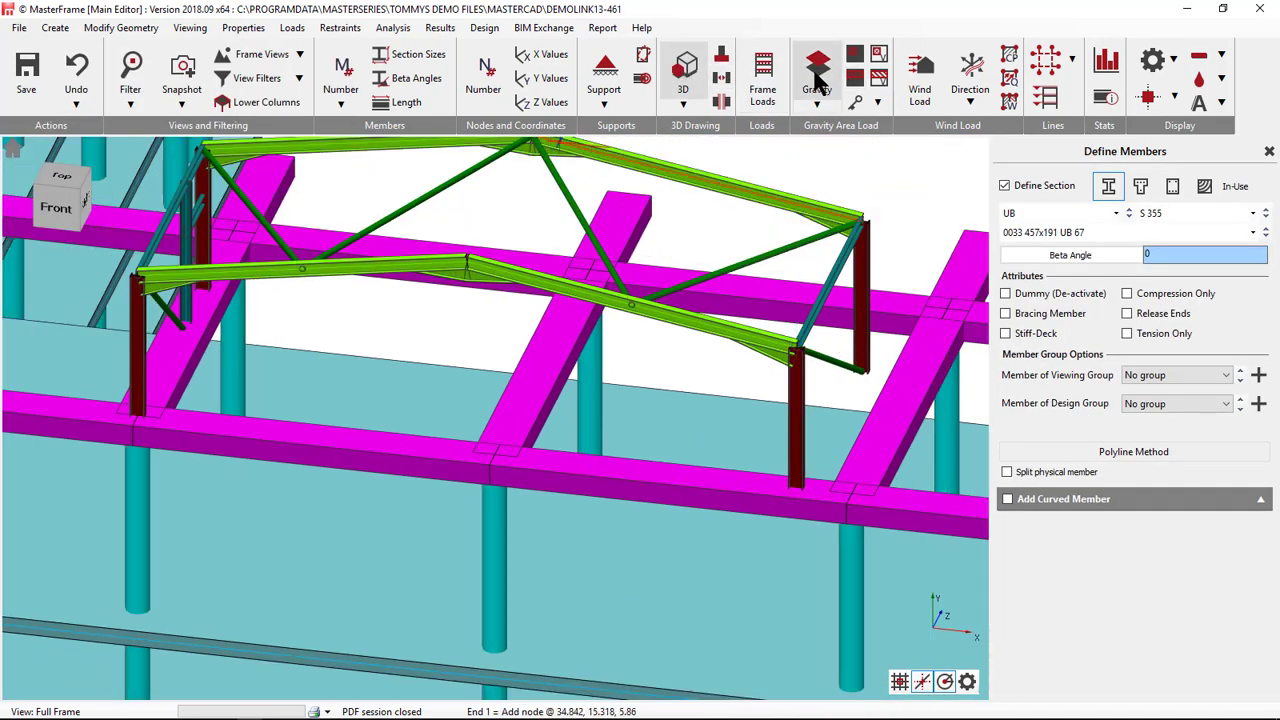
left_click(684, 66)
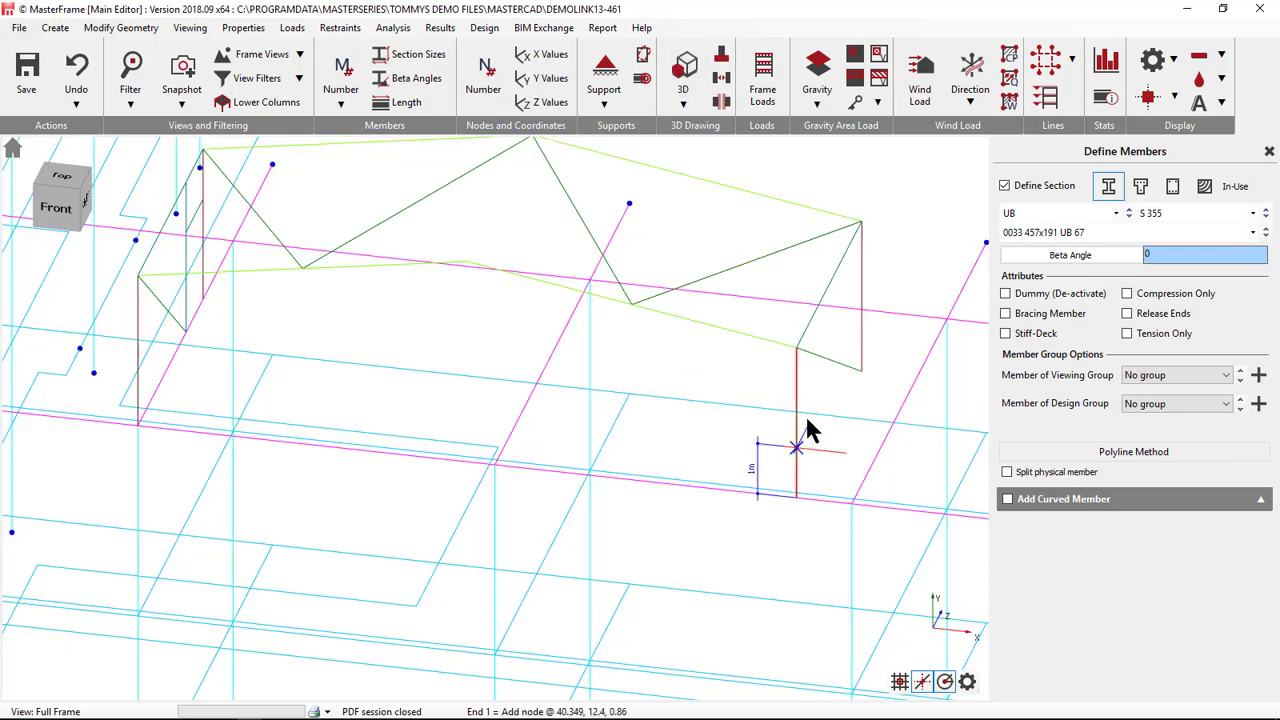
scroll(795, 445, "up", 4)
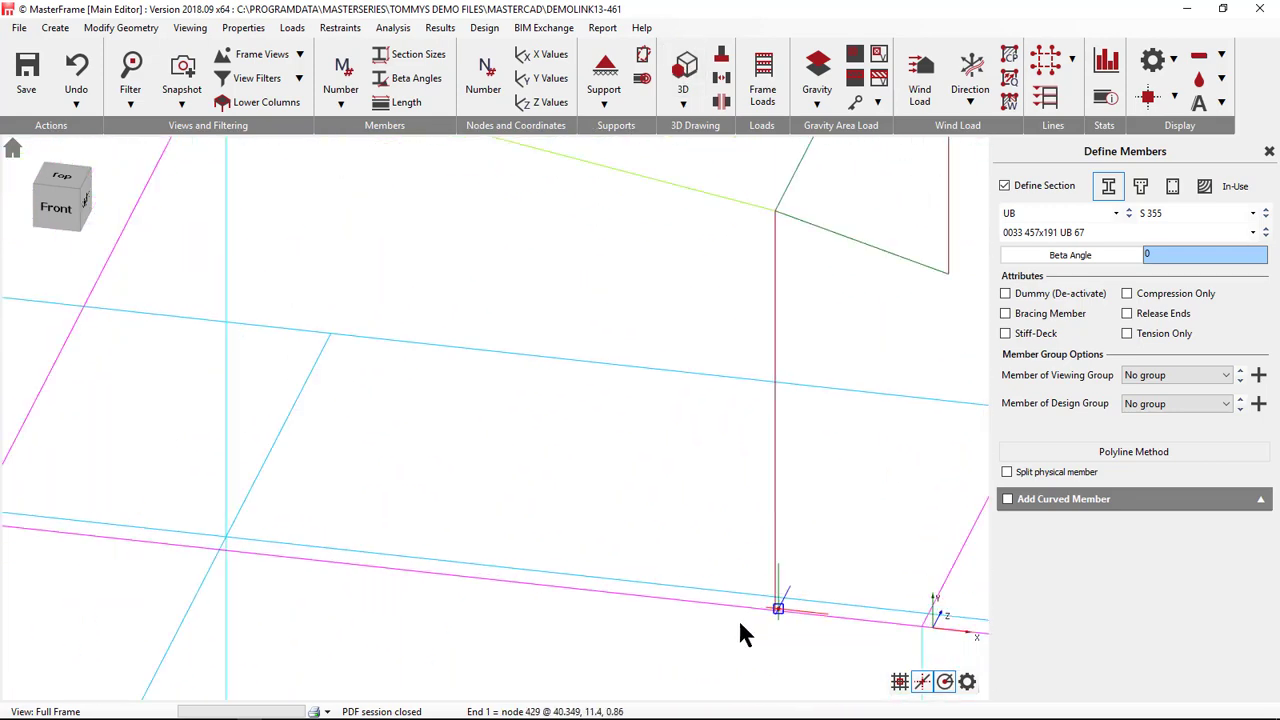
scroll(742, 628, "down", 2)
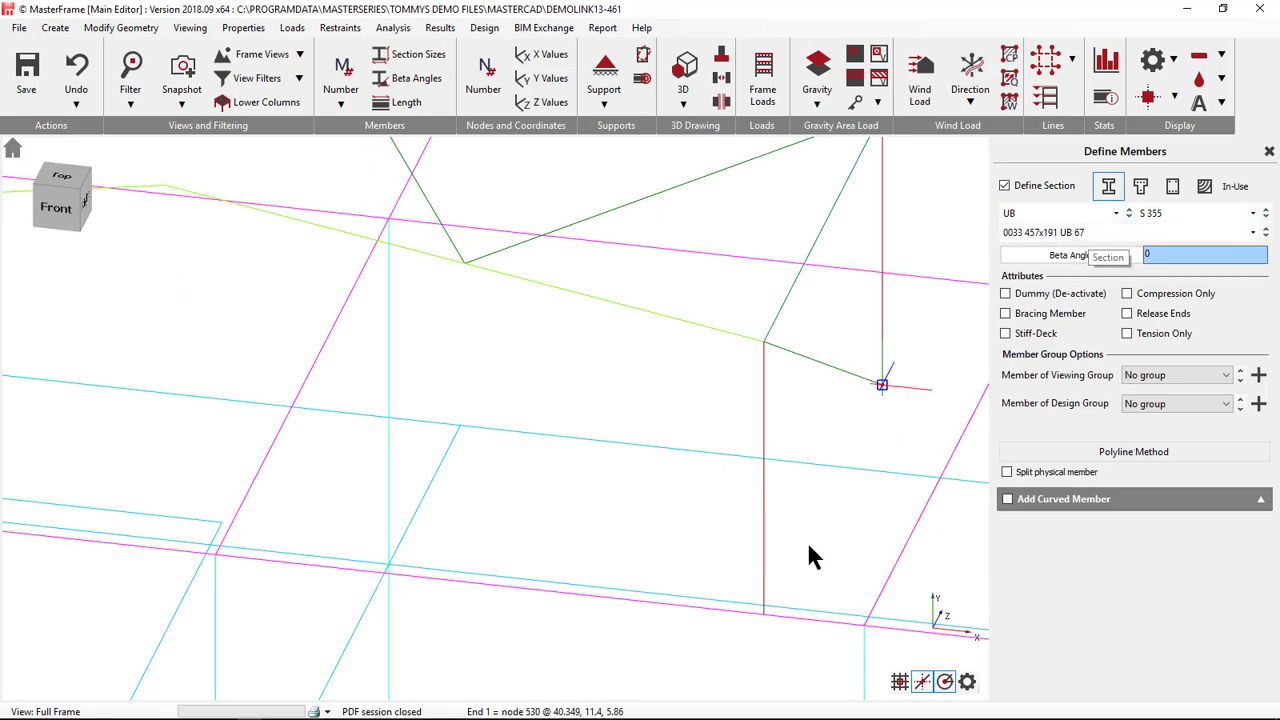
left_click(764, 612)
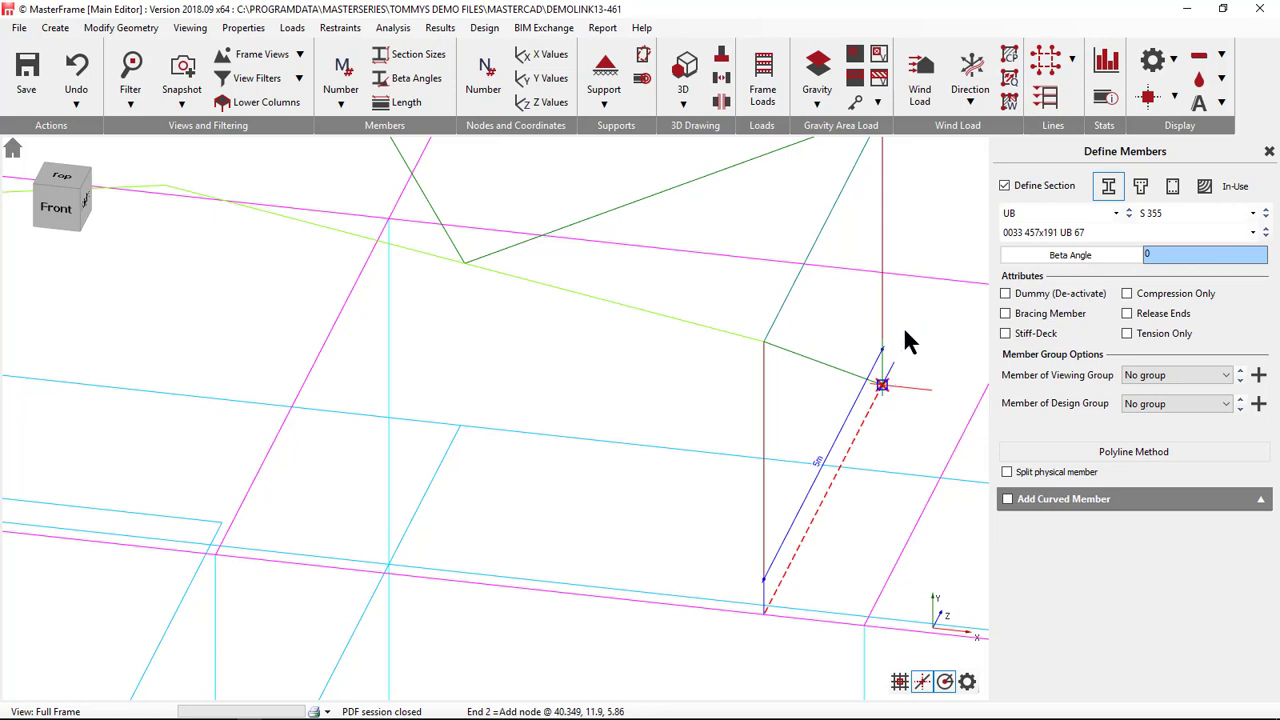
left_click(936, 281)
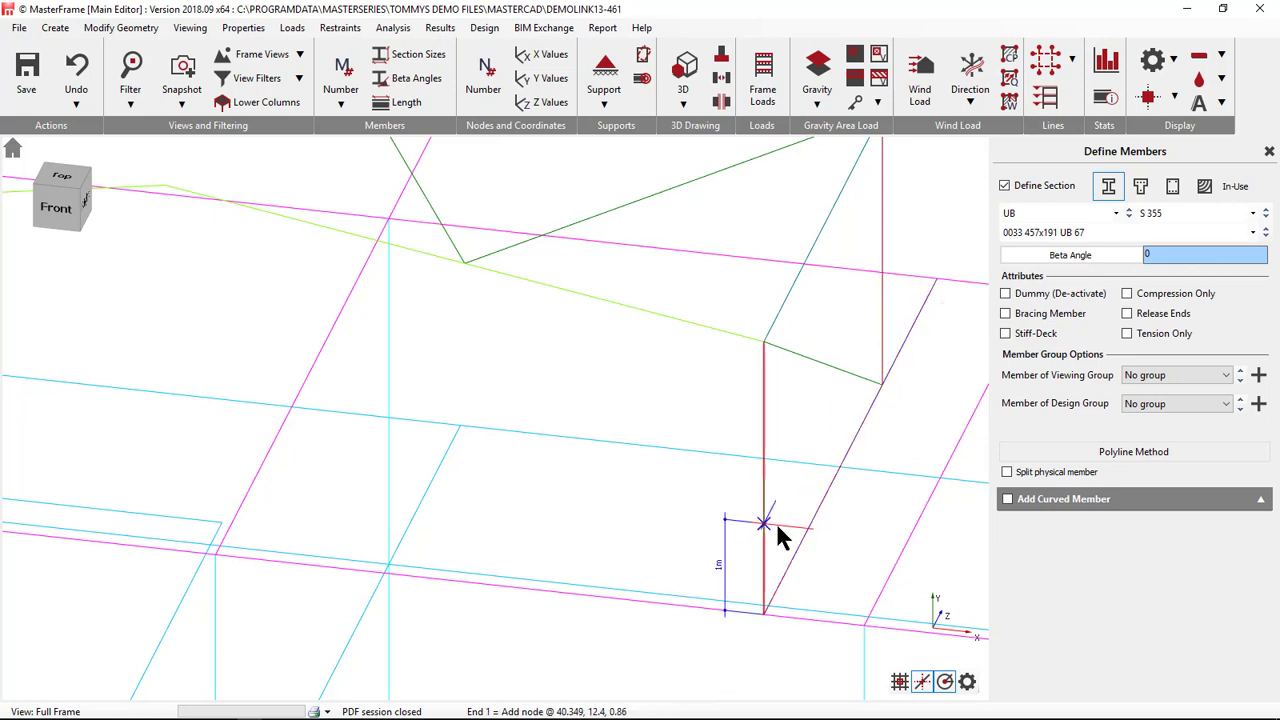
left_click(1269, 151)
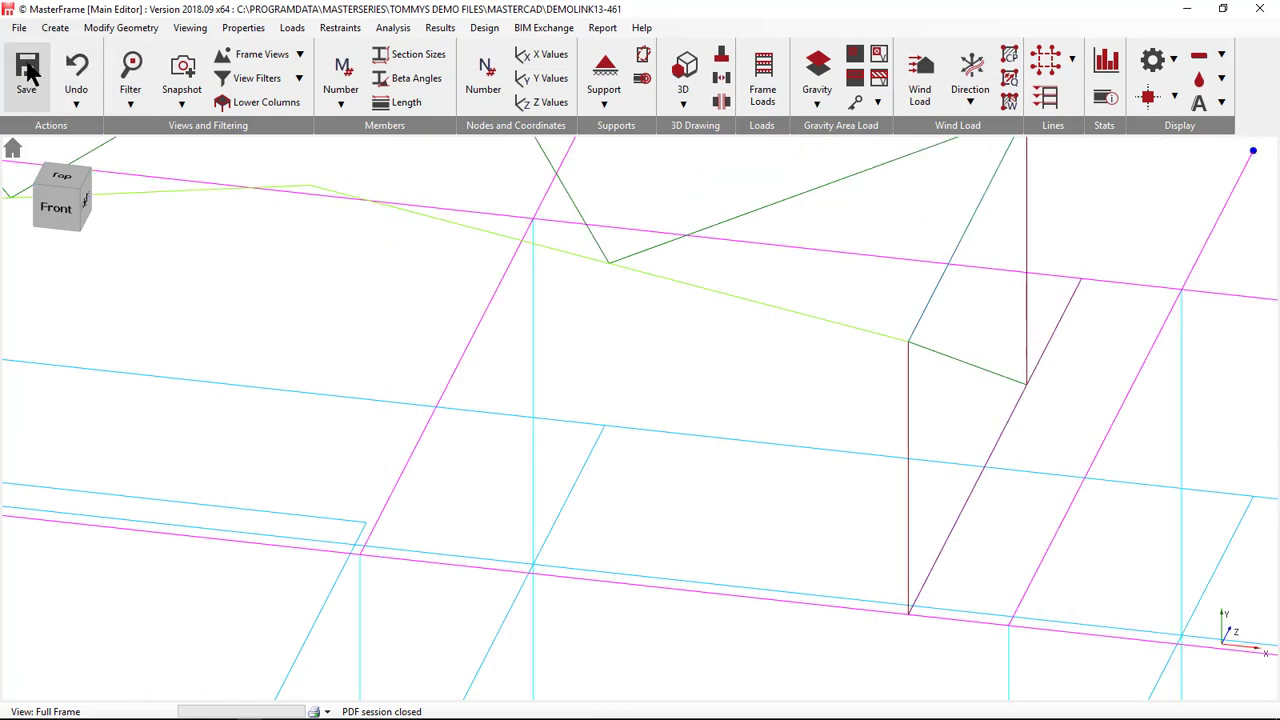
- Submit the combined model's changes to the bi-directional Revit link with the MasterSeries link manager
left_click(548, 28)
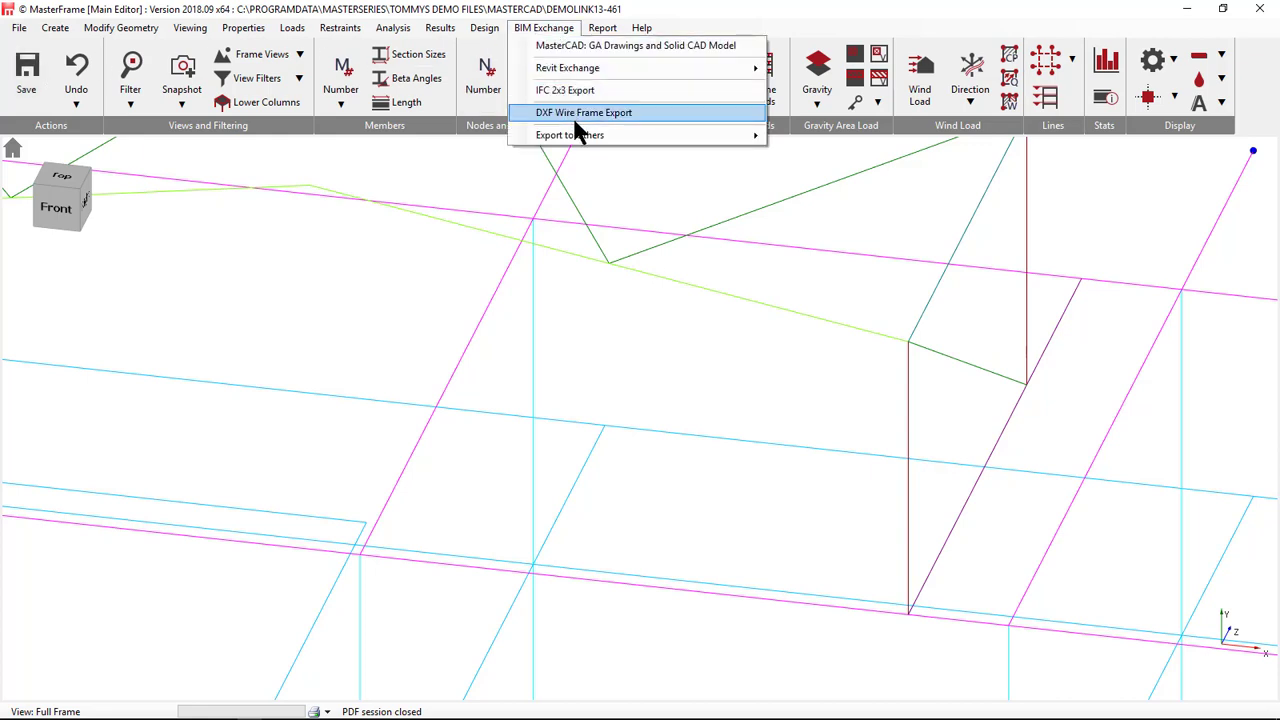
mouse_move(600, 67)
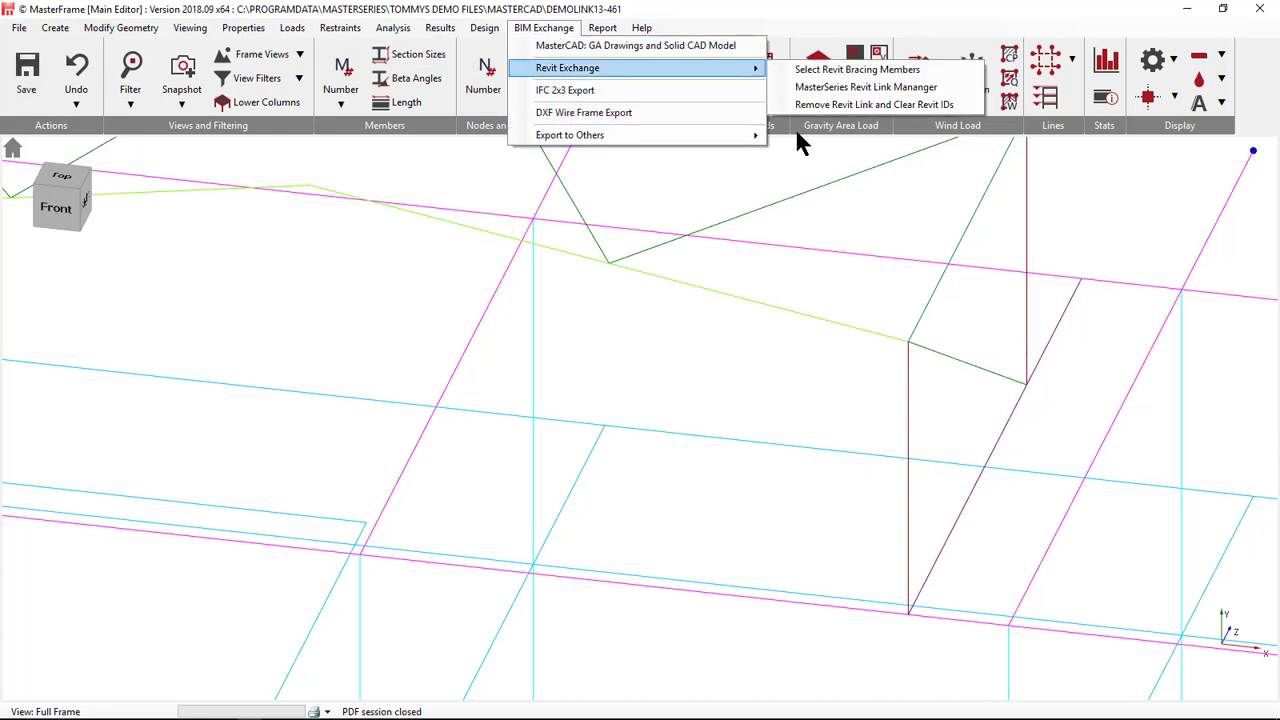
left_click(893, 87)
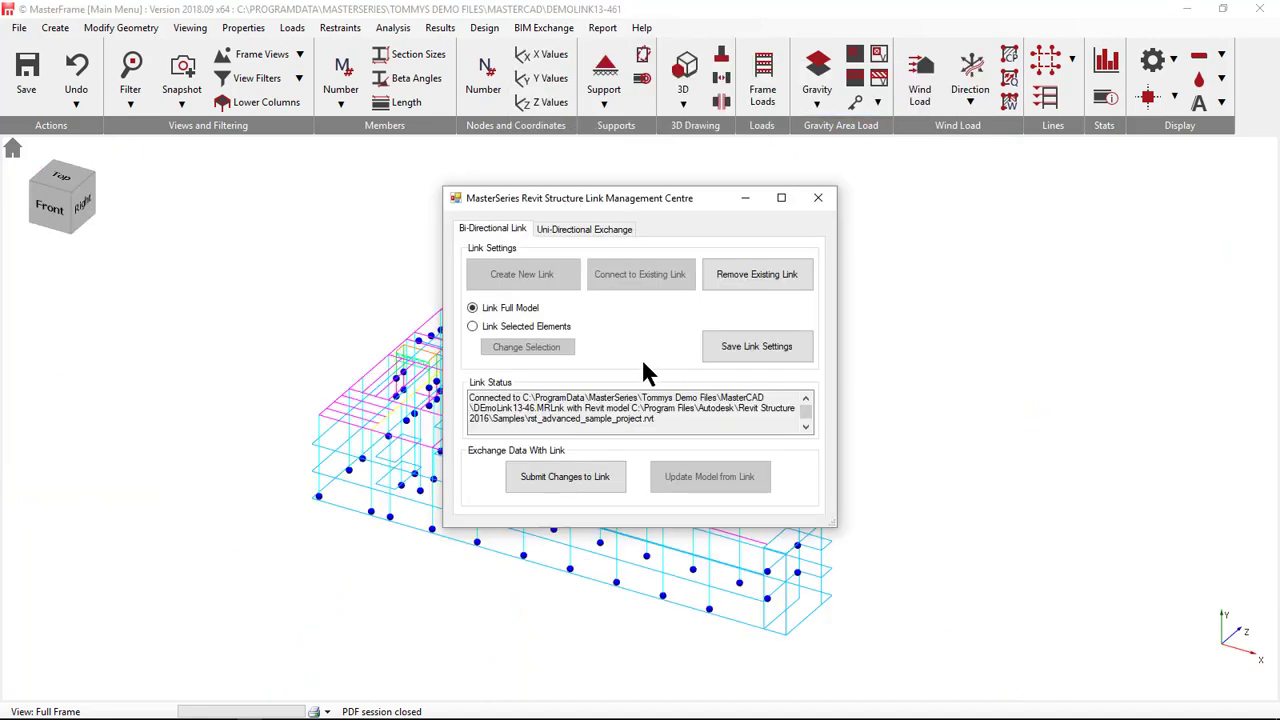
left_click(553, 482)
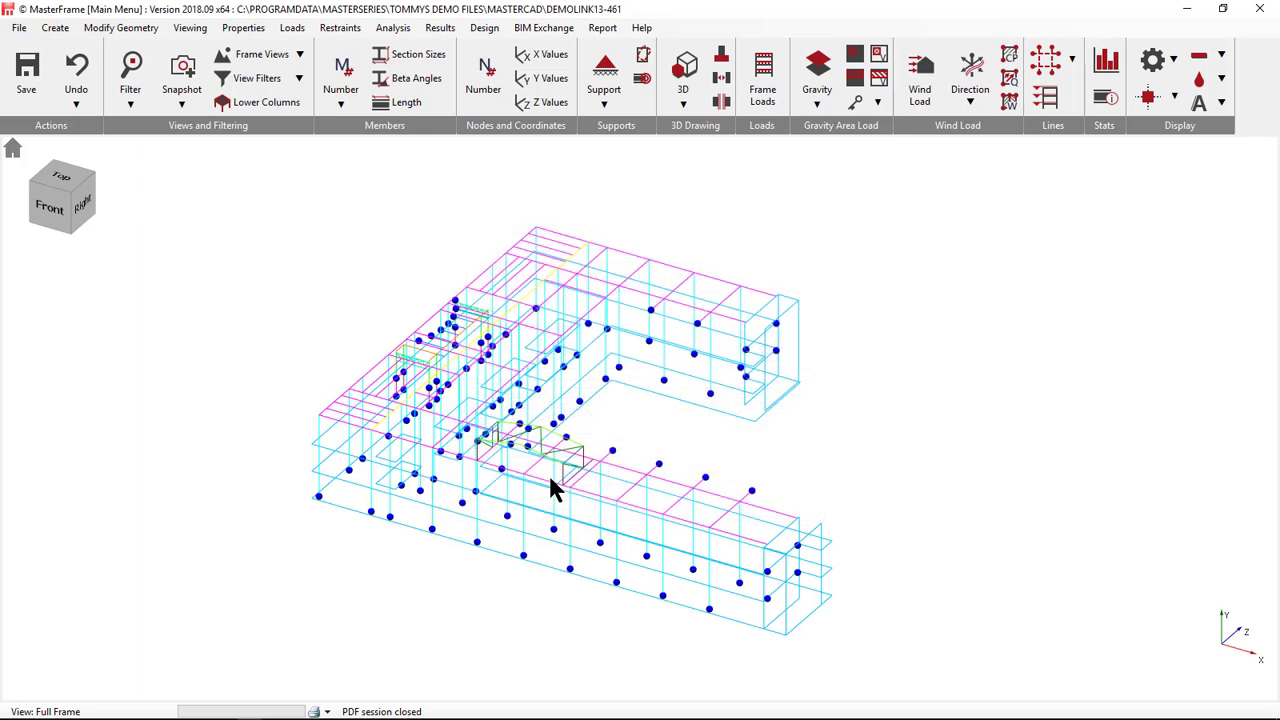
- Switch to Revit and update the linked building model from the MasterSeries link, accepting all reviewed element changes
mouse_move(590, 712)
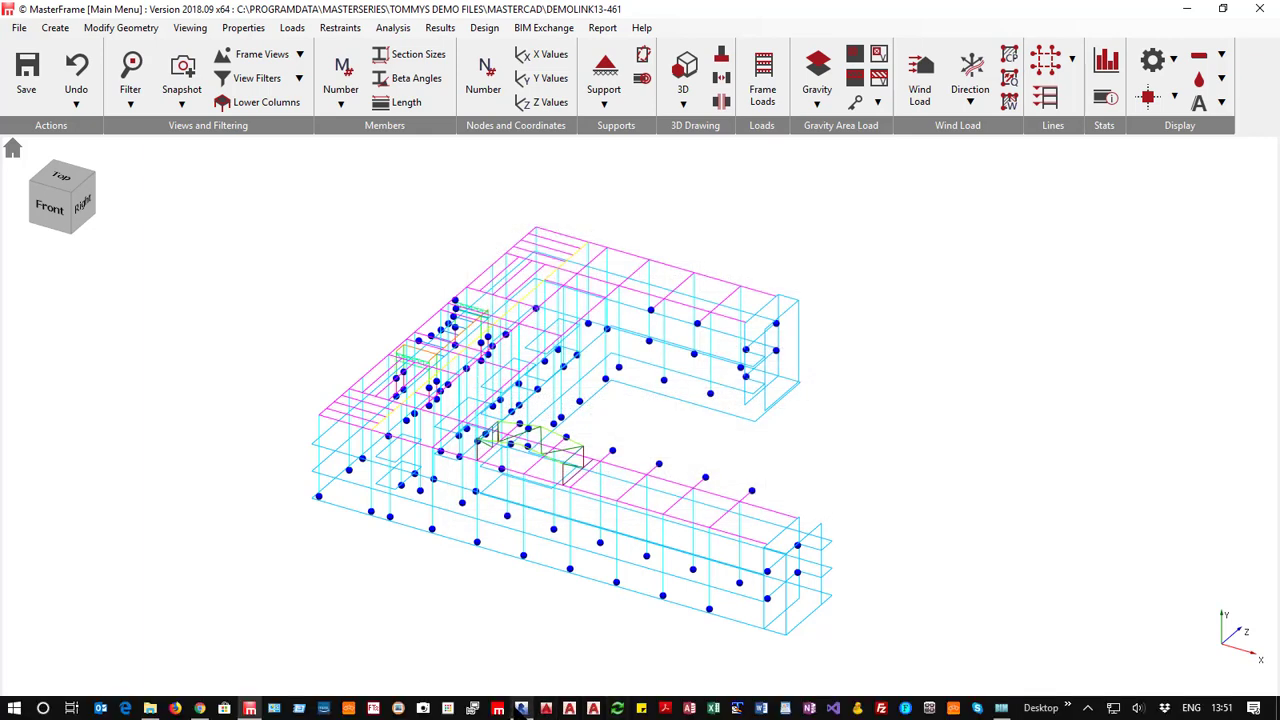
left_click(521, 708)
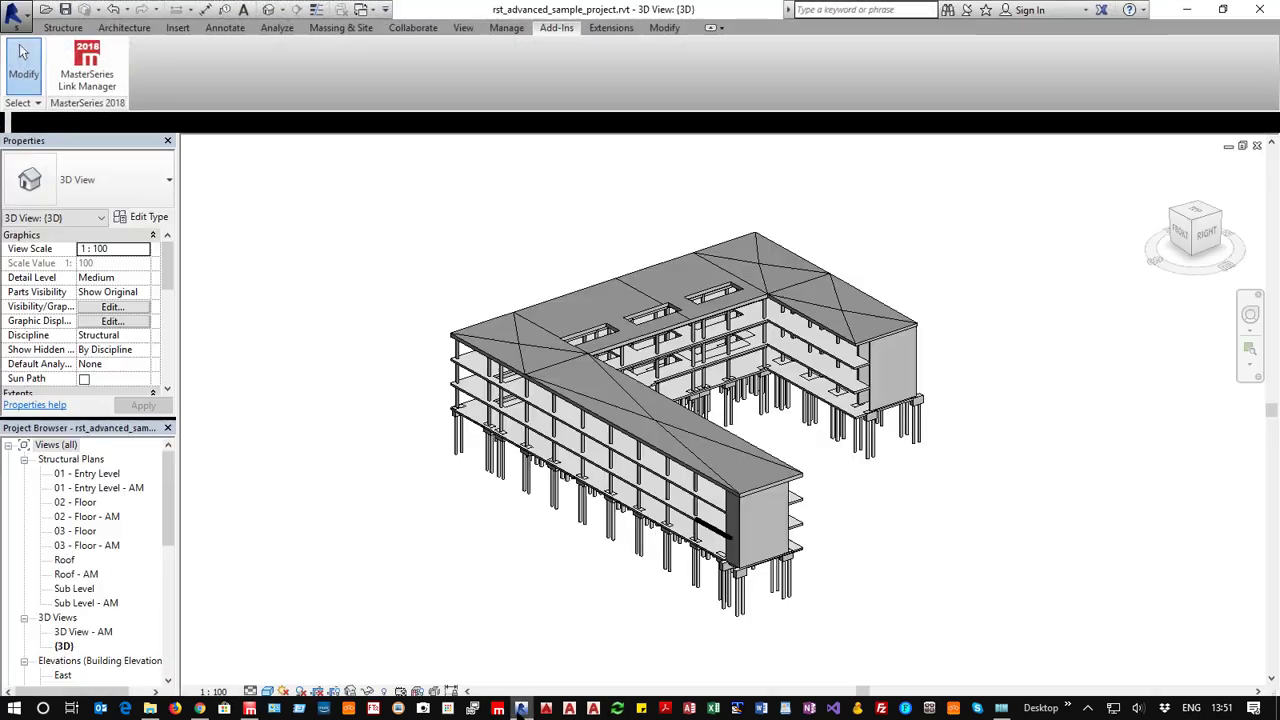
left_click(88, 75)
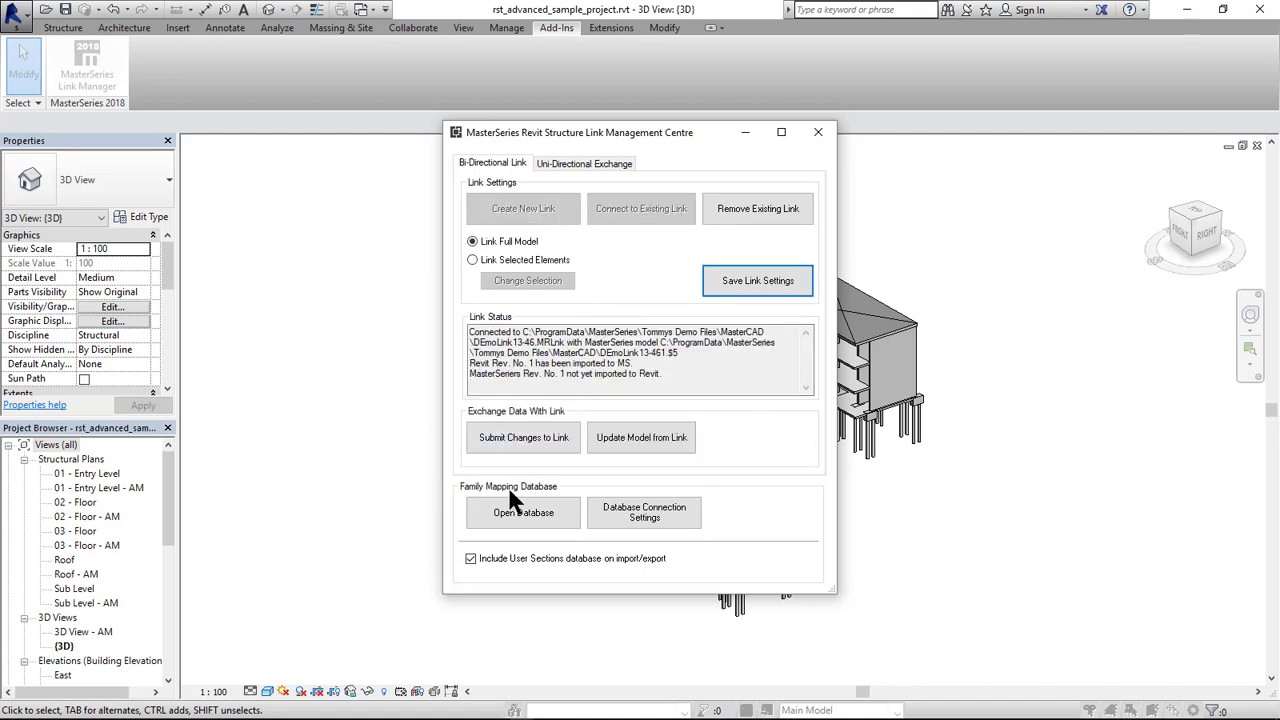
left_click(629, 441)
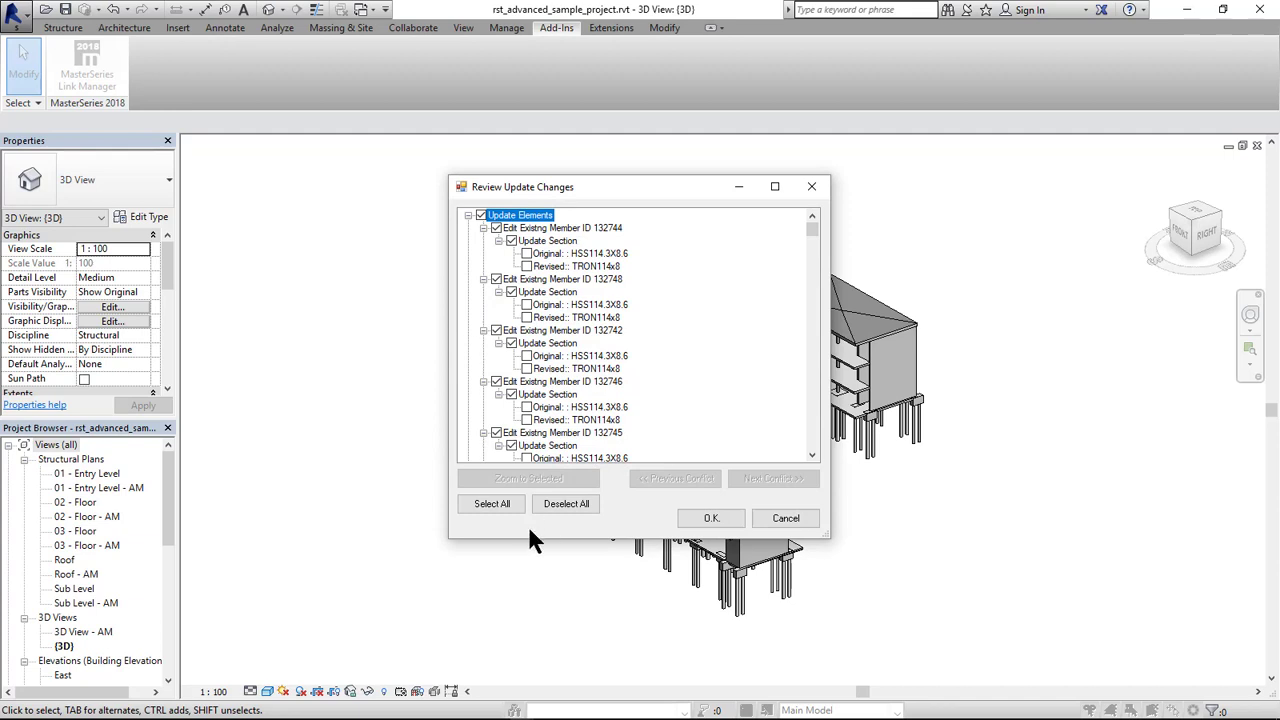
left_click(711, 519)
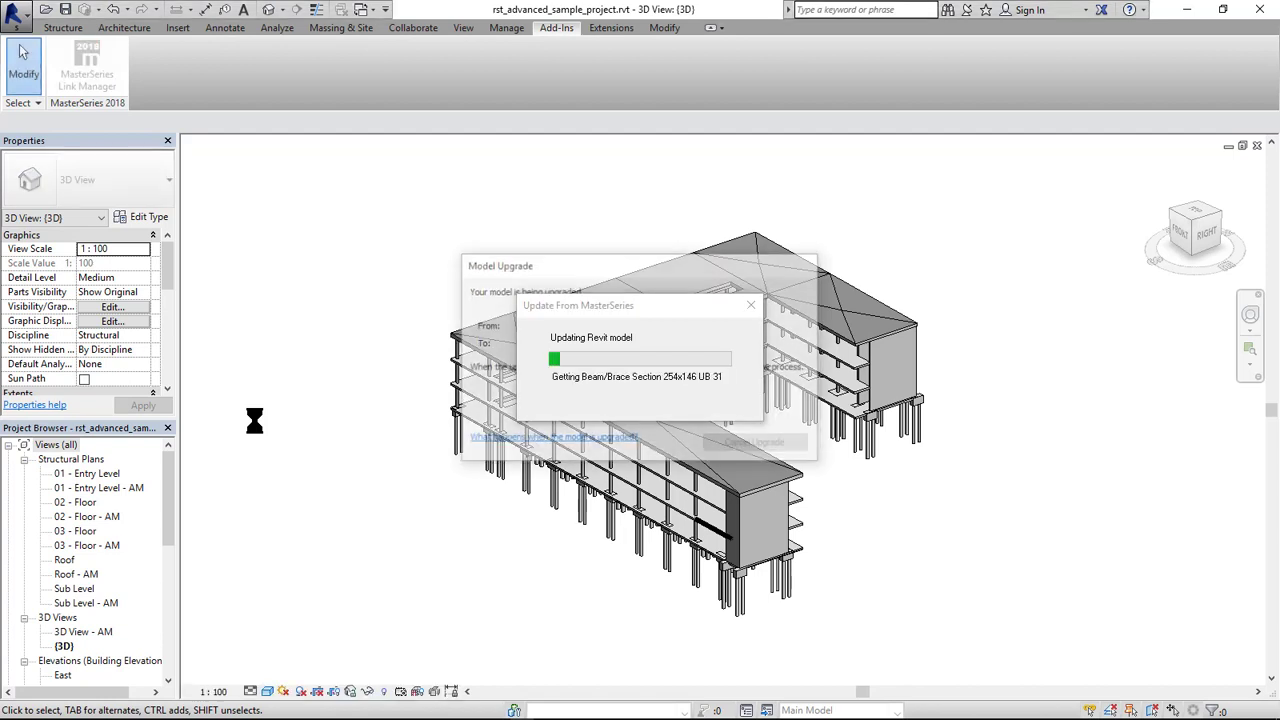
left_click(716, 418)
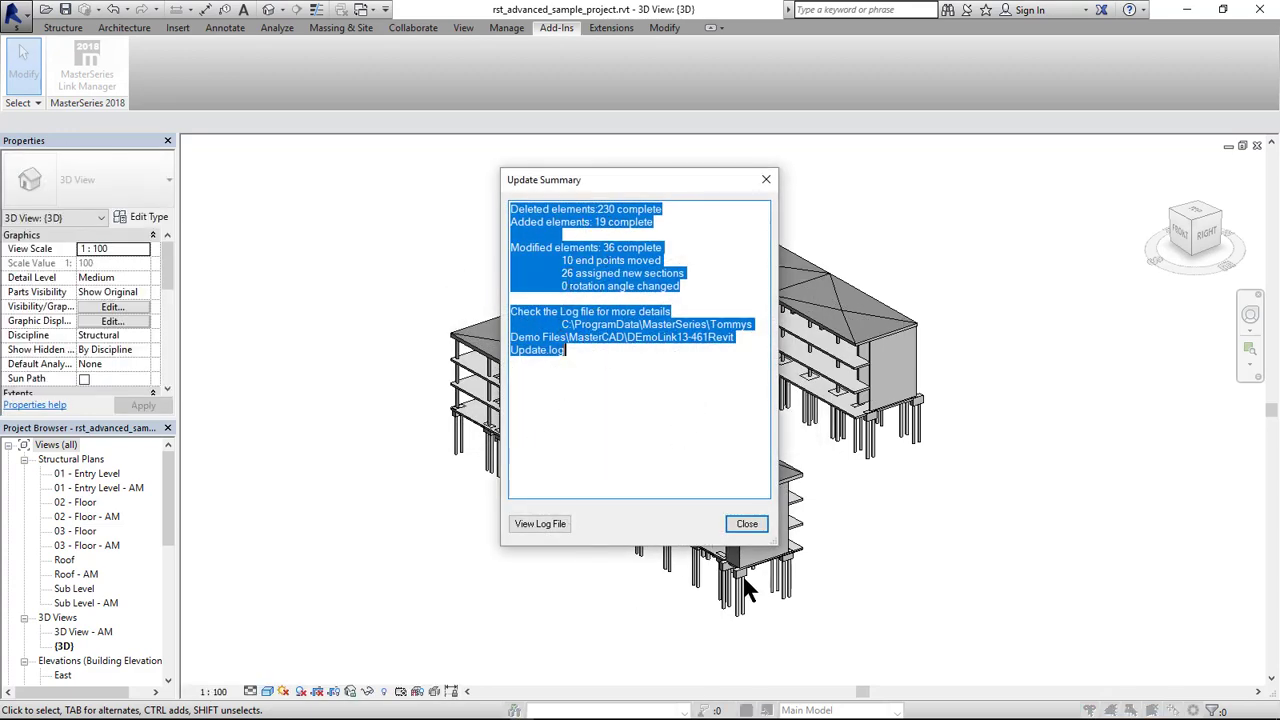
left_click(748, 526)
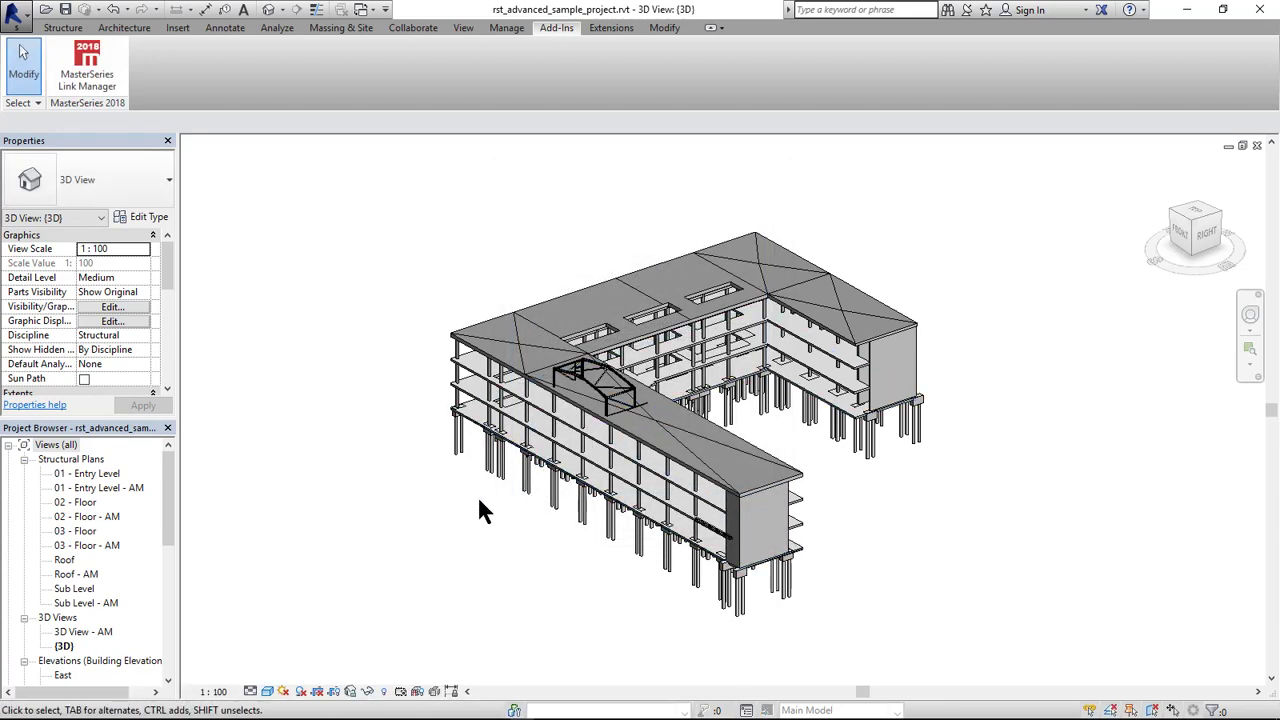
- Examine the plant room frame on the roof of the updated Revit building from several 3D viewpoints
middle_click_drag(508, 478, 760, 472, "shift")
middle_click_drag(808, 360, 648, 425, "shift")
scroll(866, 371, "up", 6)
scroll(560, 460, "down", 5)
scroll(548, 420, "up", 4)
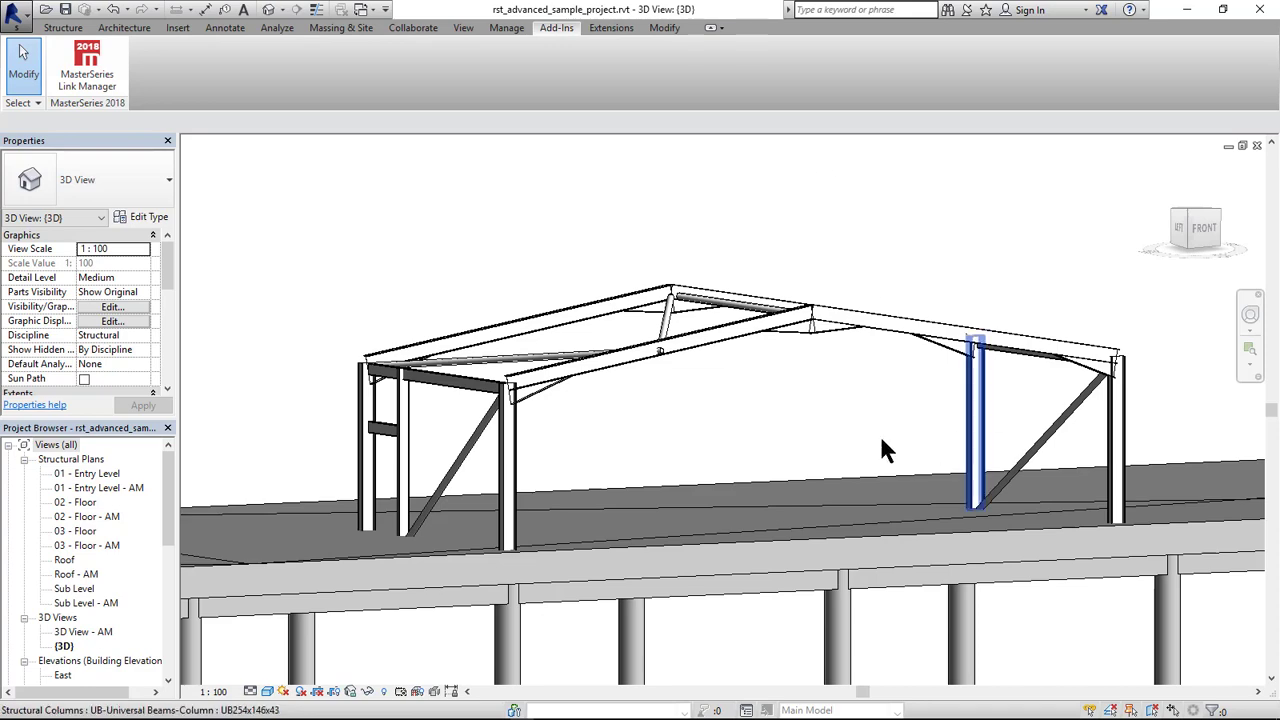
middle_click_drag(490, 492, 654, 394, "shift")
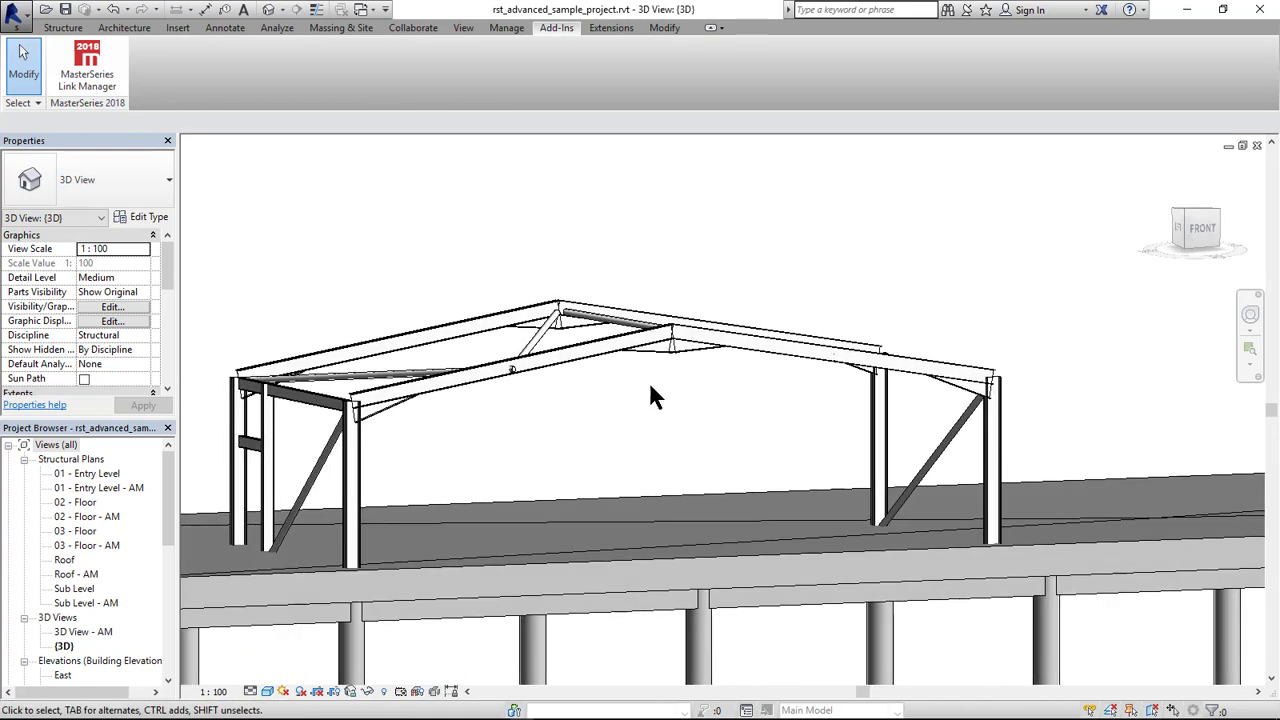
left_click(1186, 9)
mouse_move(713, 708)
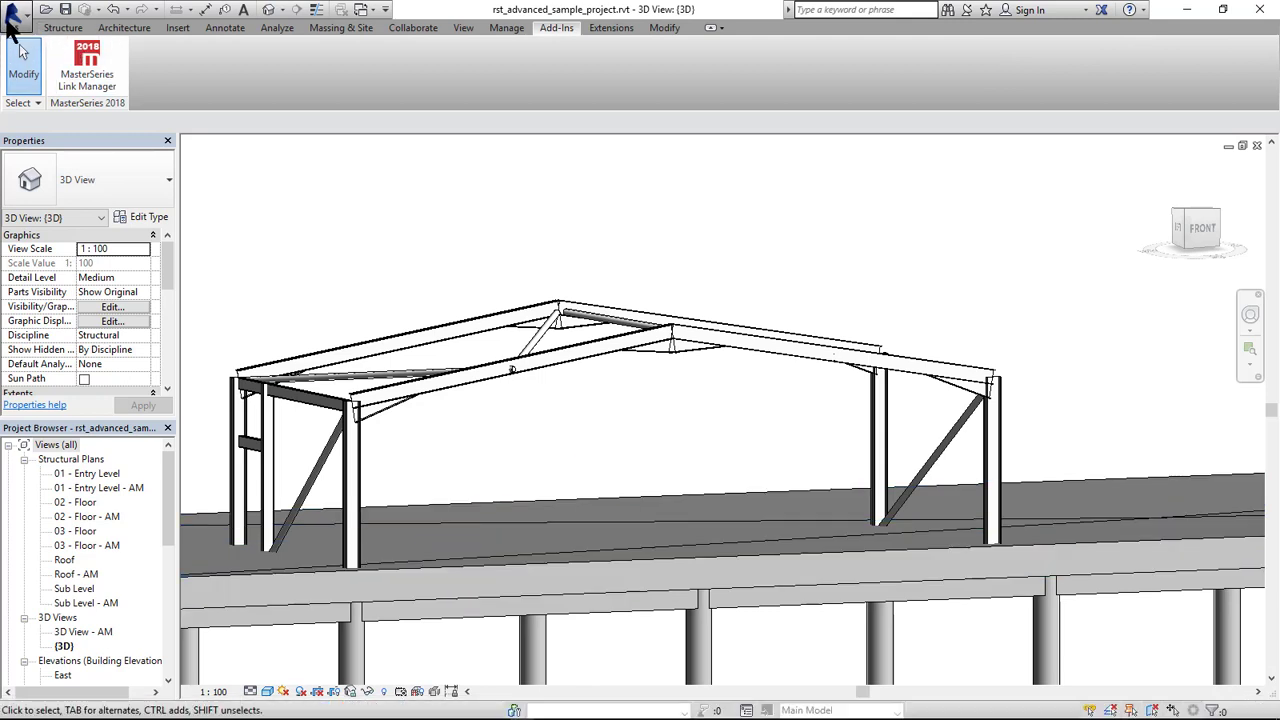
- Create a new Revit project from the Structural Template and save it as Project1 in the Documents folder
left_click(22, 15)
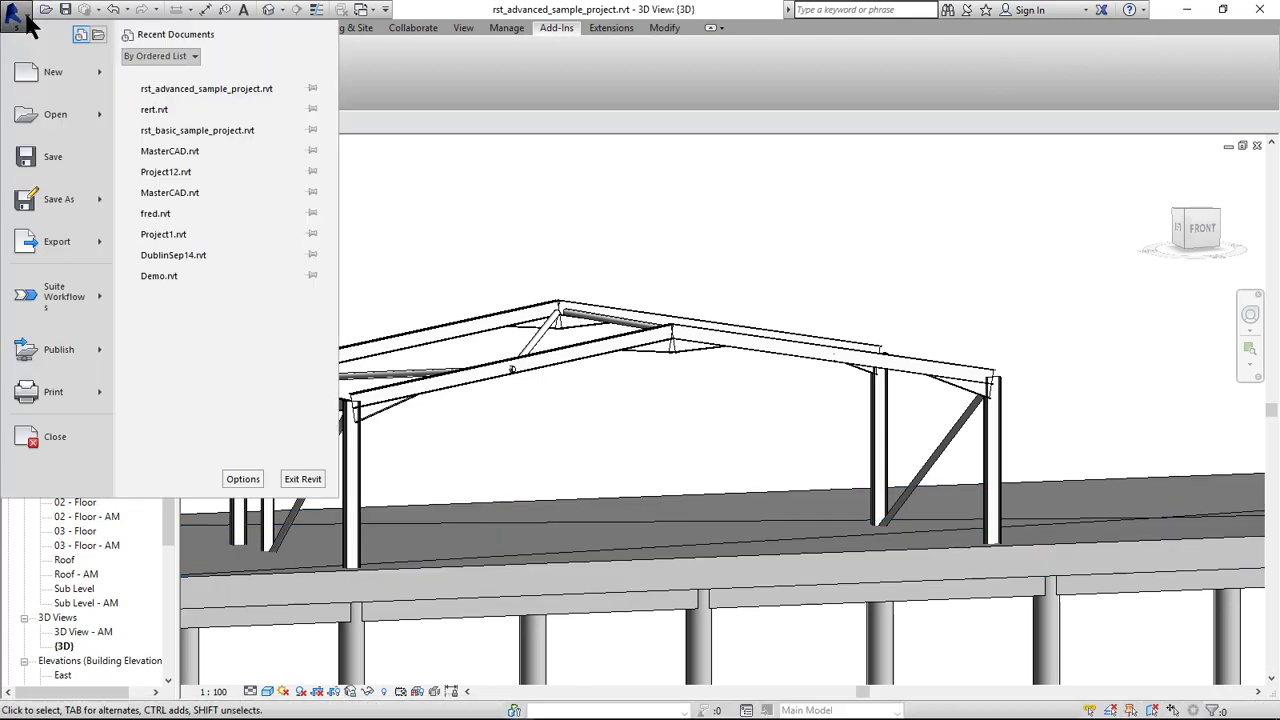
mouse_move(42, 70)
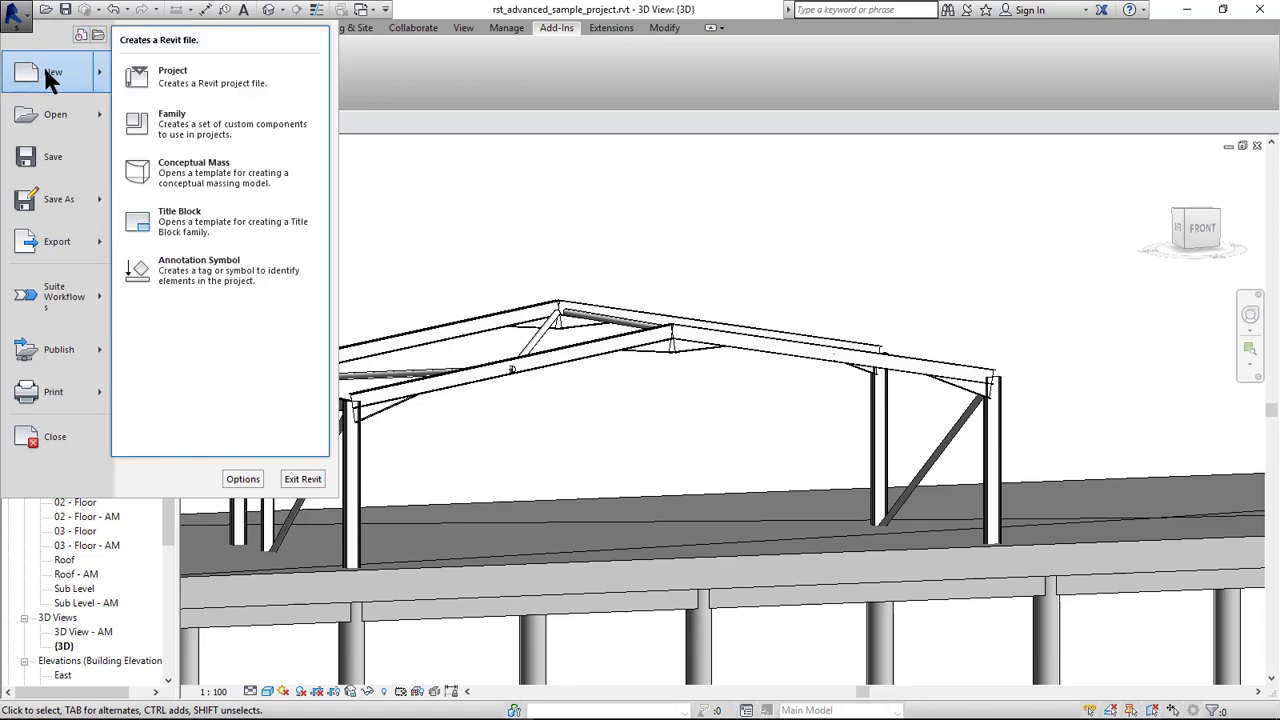
key("ctrl+n")
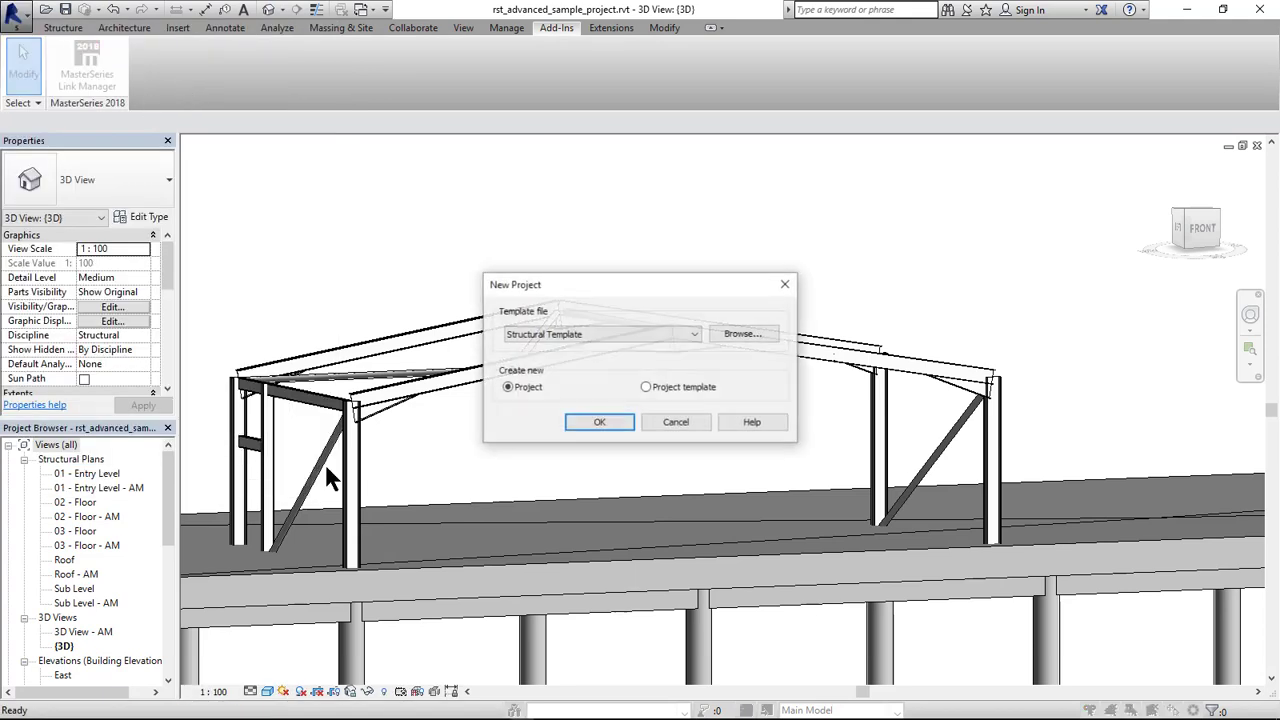
left_click(596, 422)
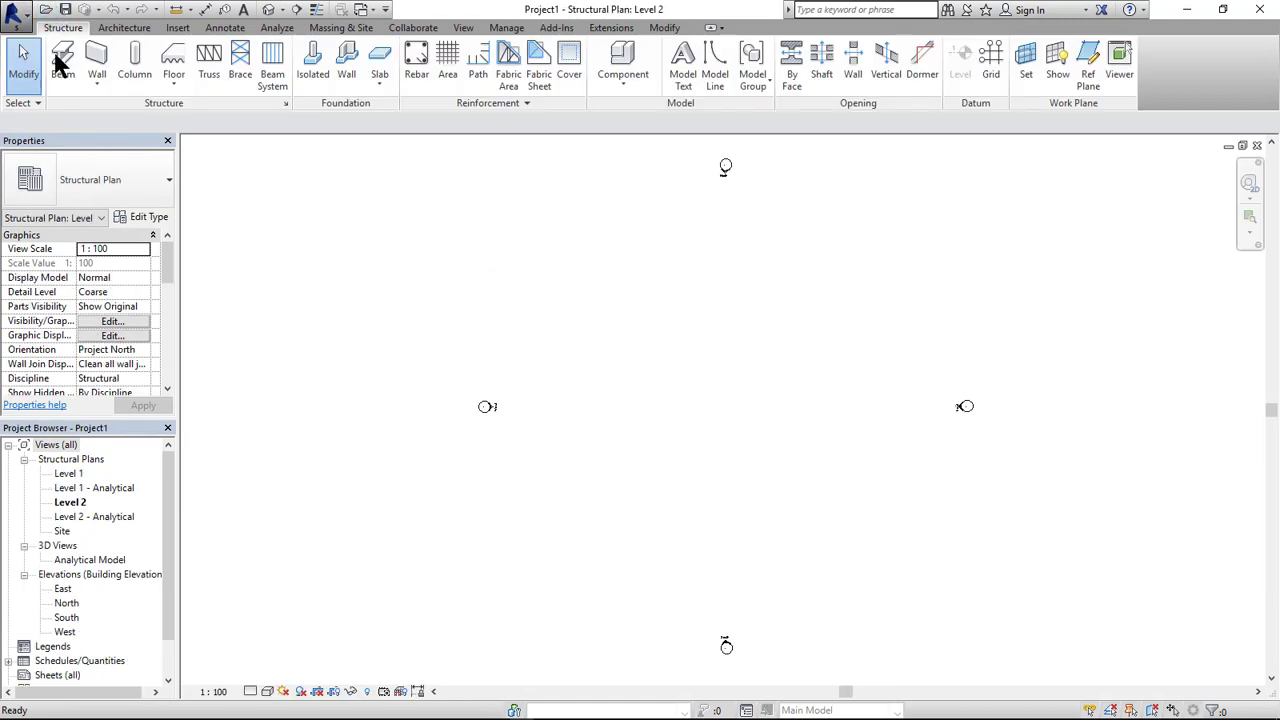
left_click(66, 12)
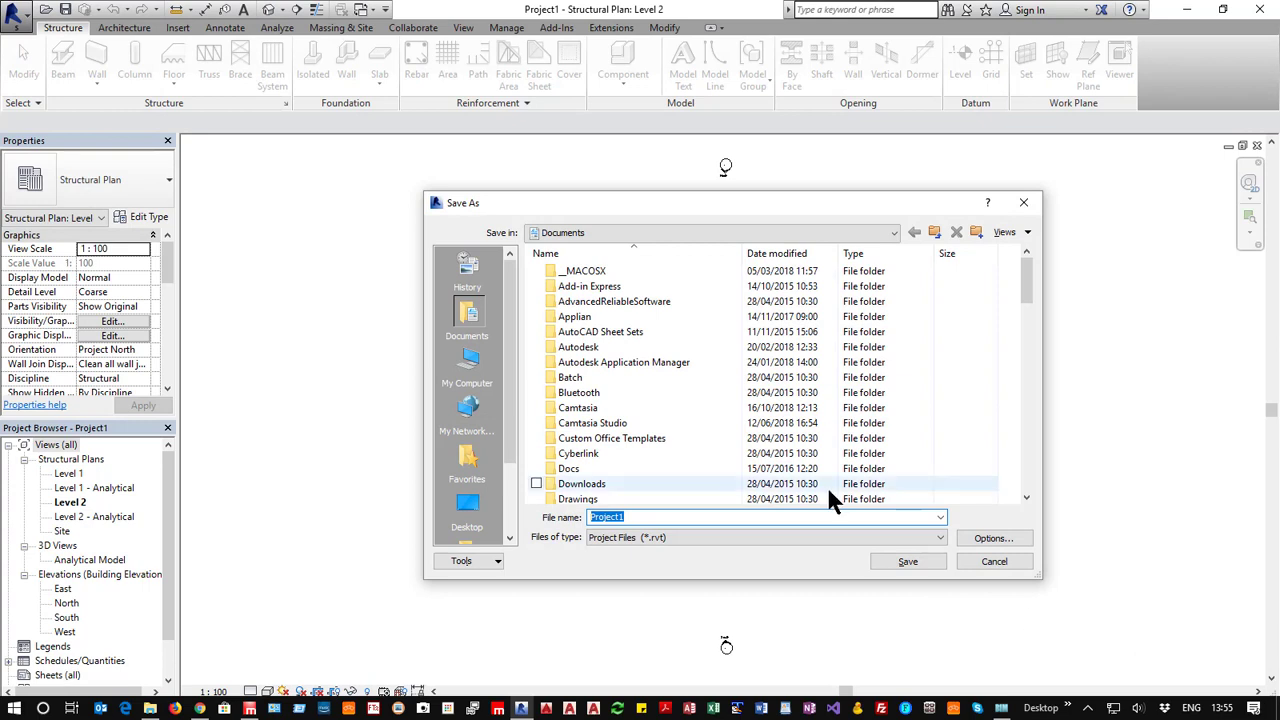
left_click(908, 561)
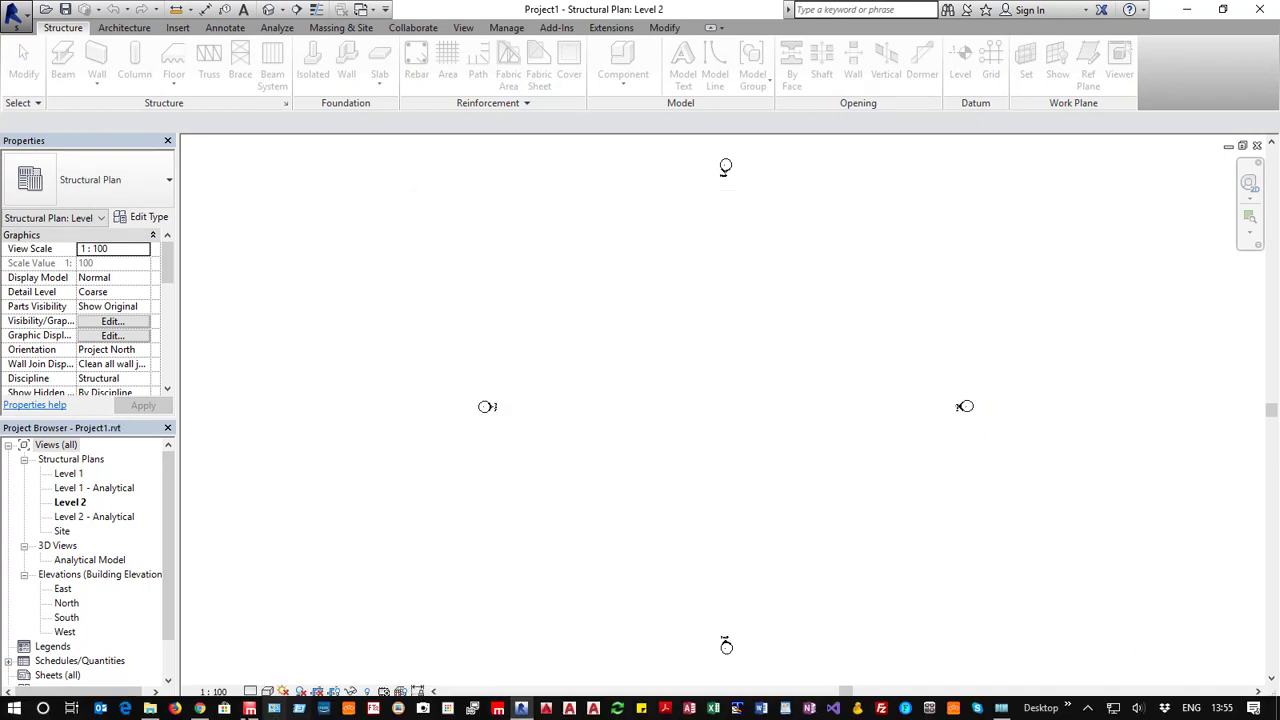
- Switch to MasterFrame, close the current model and open test1231 from the MasterCAD\Revit folder
left_click(250, 708)
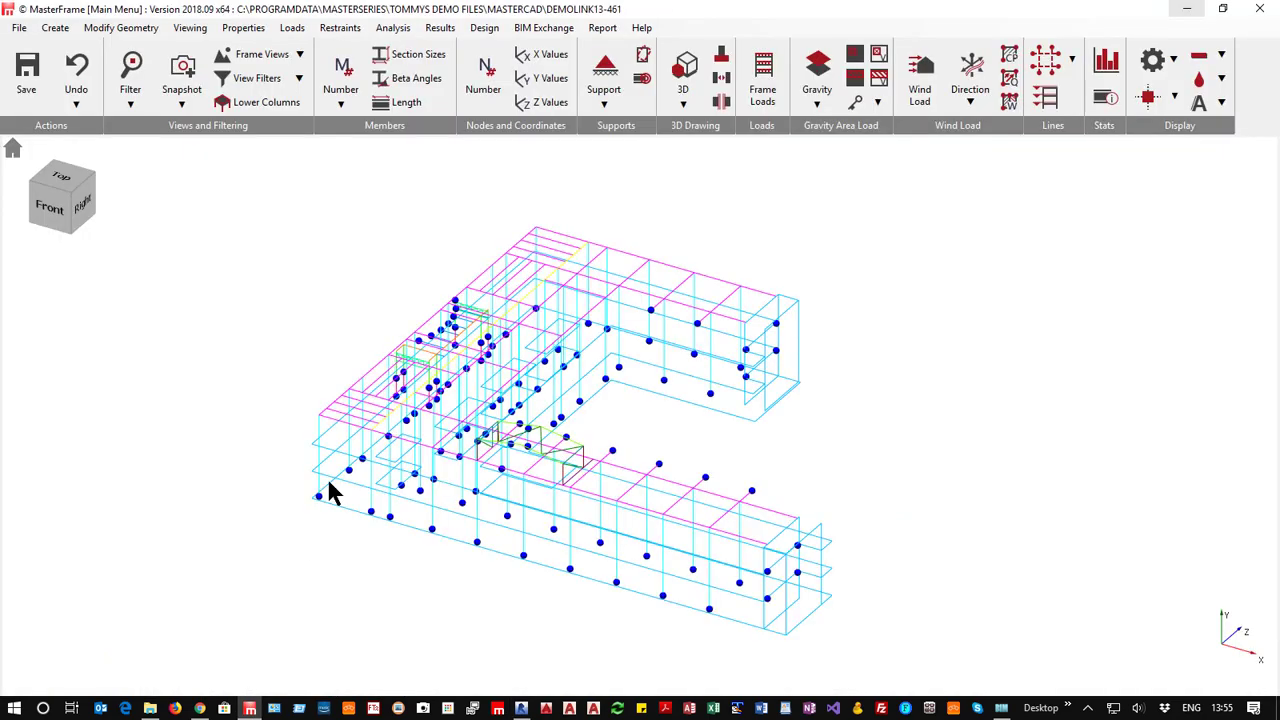
left_click(1258, 16)
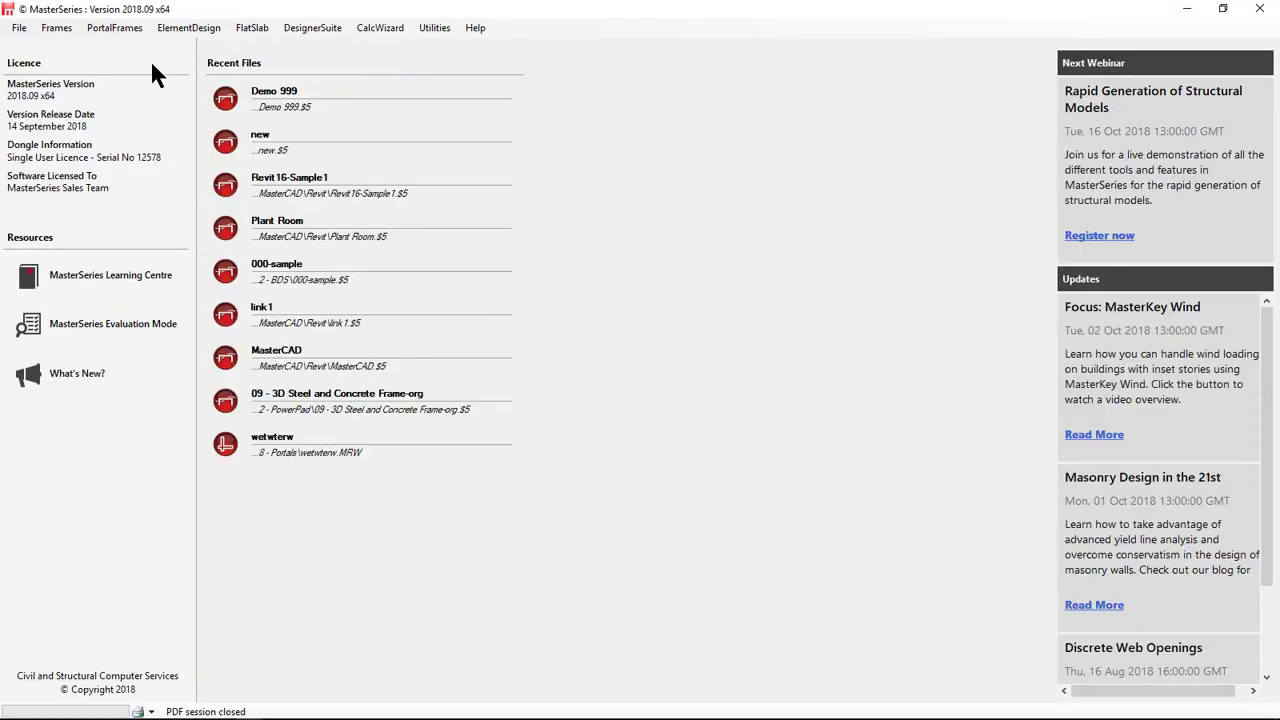
left_click(300, 195)
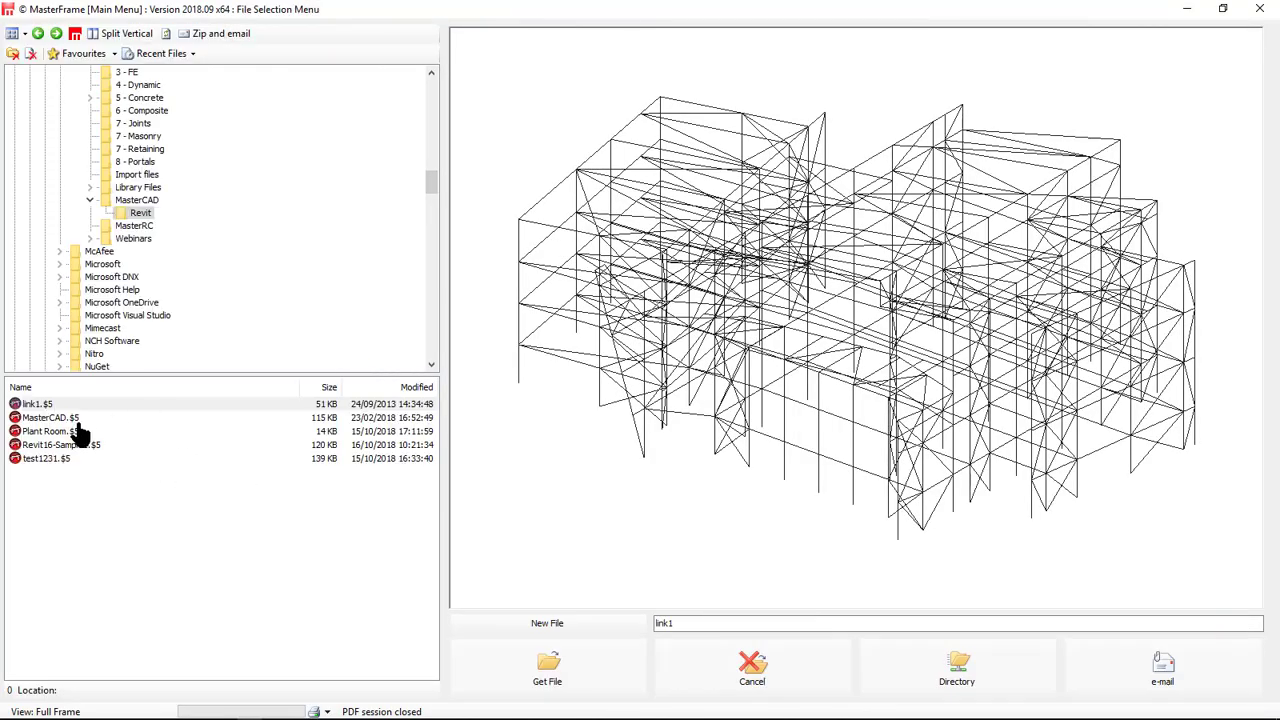
left_click(55, 420)
left_click(50, 432)
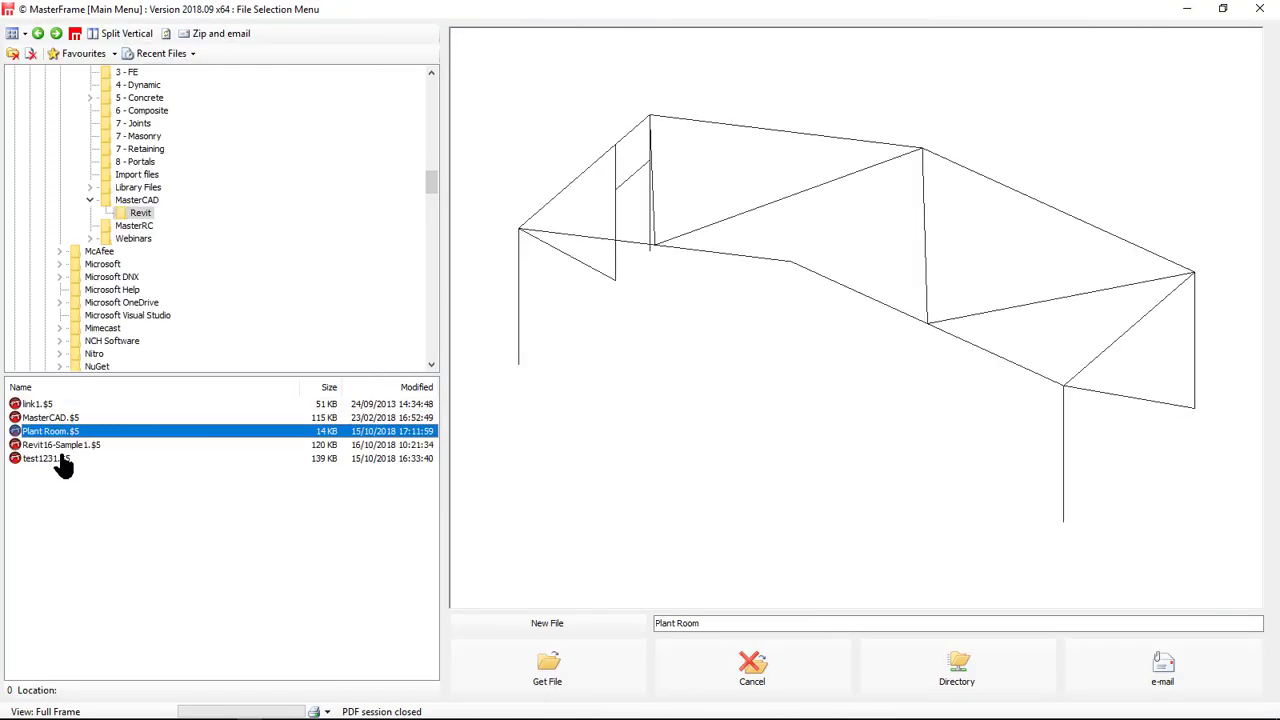
left_click(45, 446)
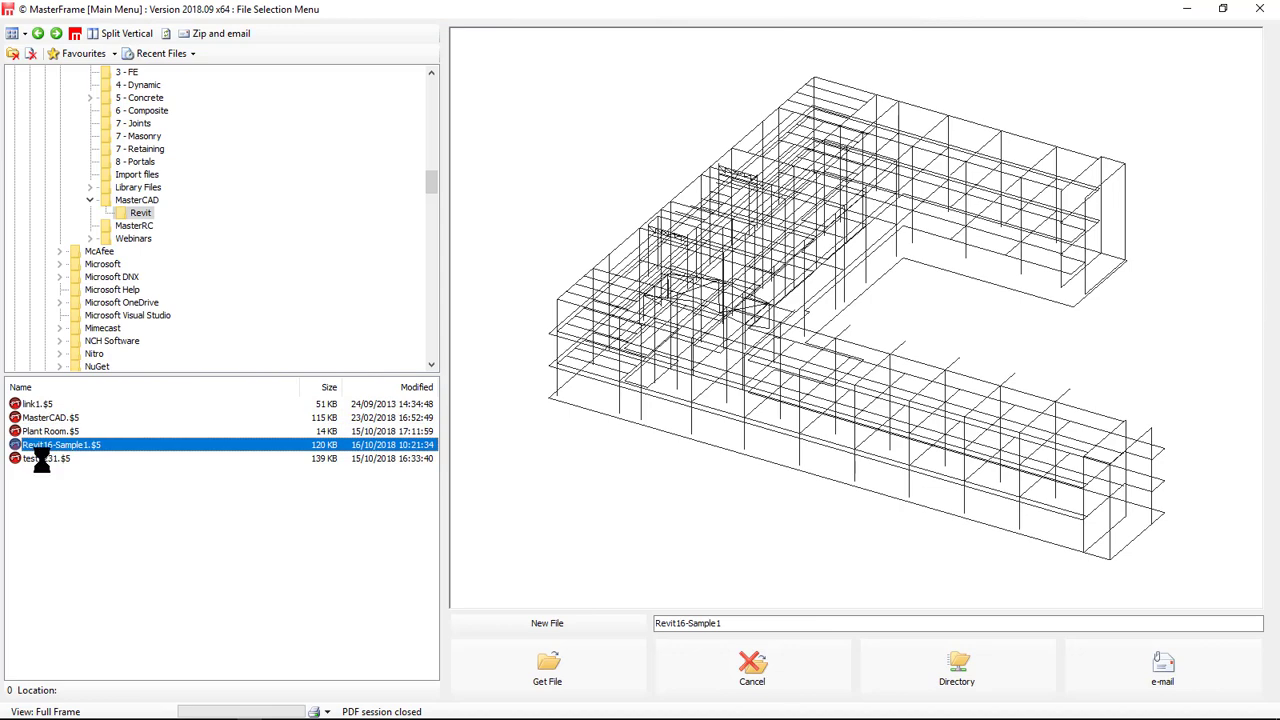
left_click(42, 458)
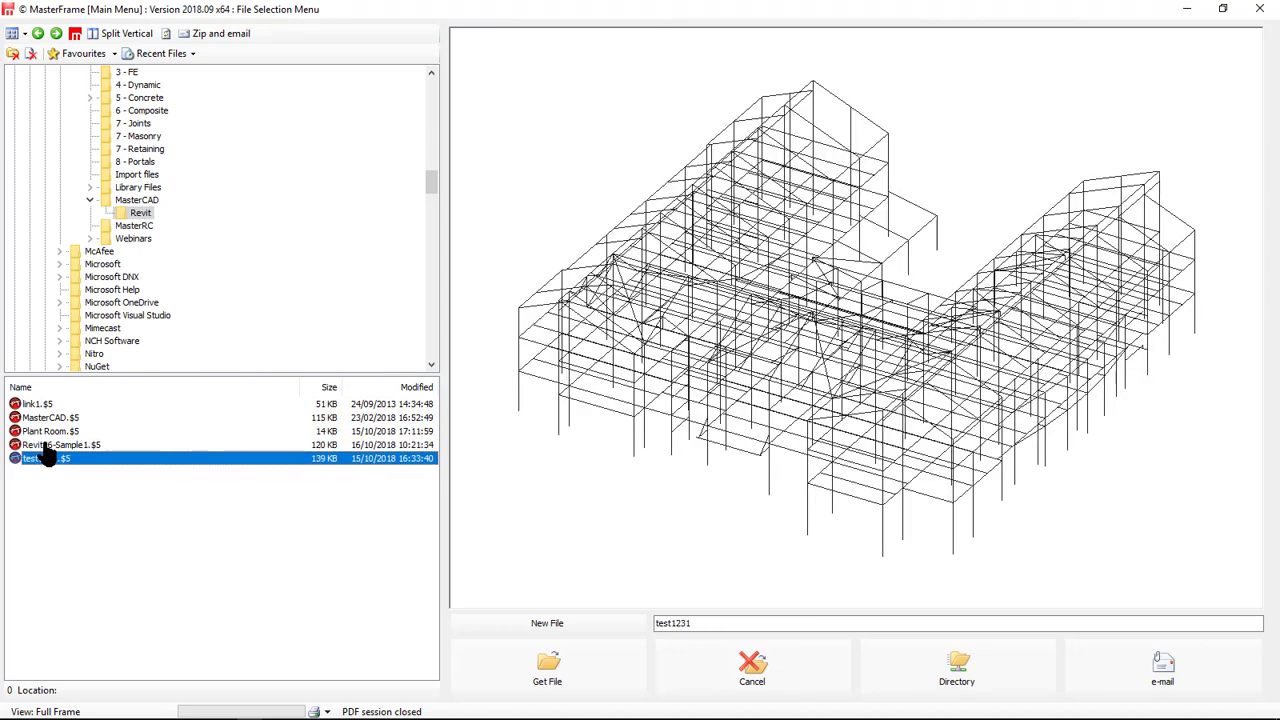
left_click(547, 683)
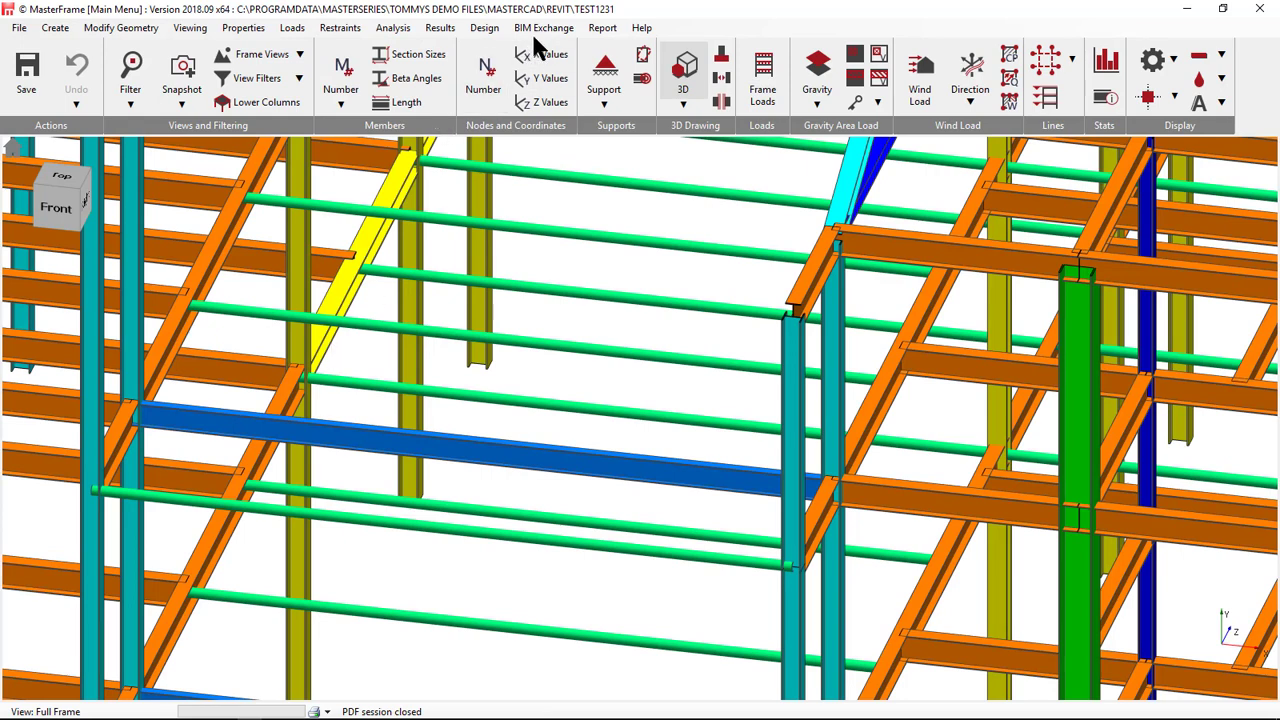
- Remove the model's existing bi-directional Revit link in the MasterSeries Revit link manager
left_click(545, 30)
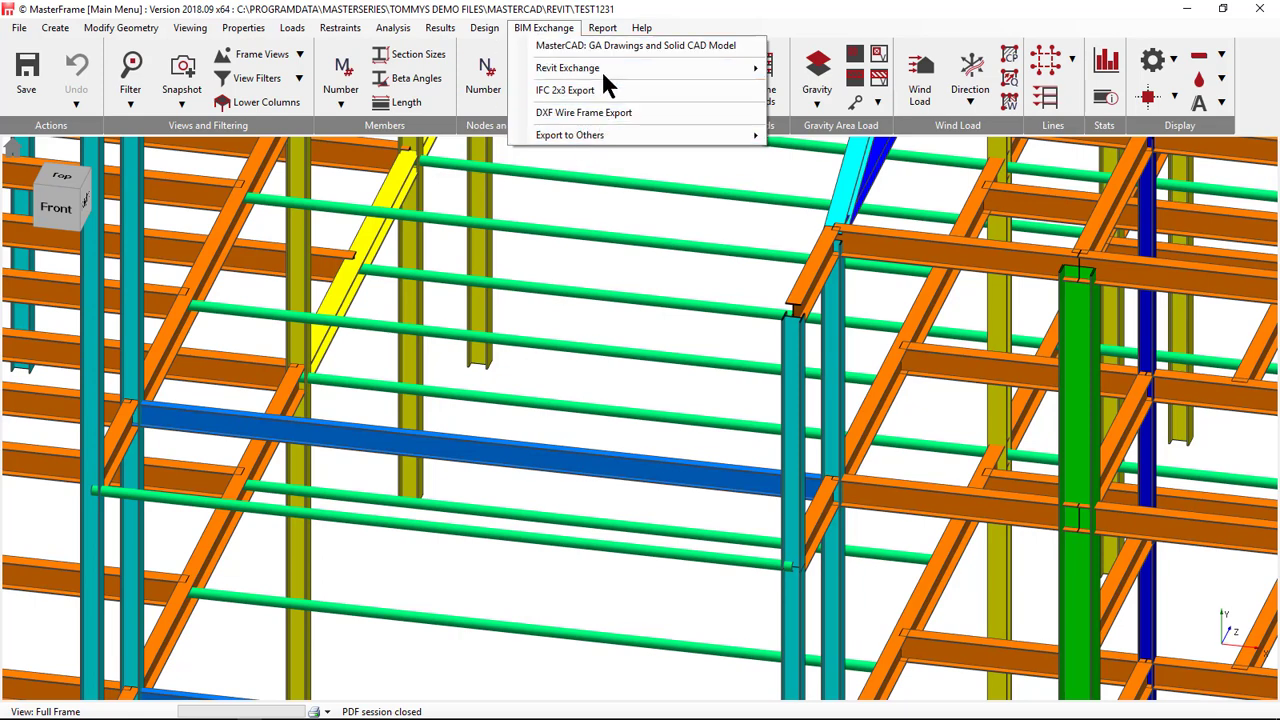
mouse_move(605, 74)
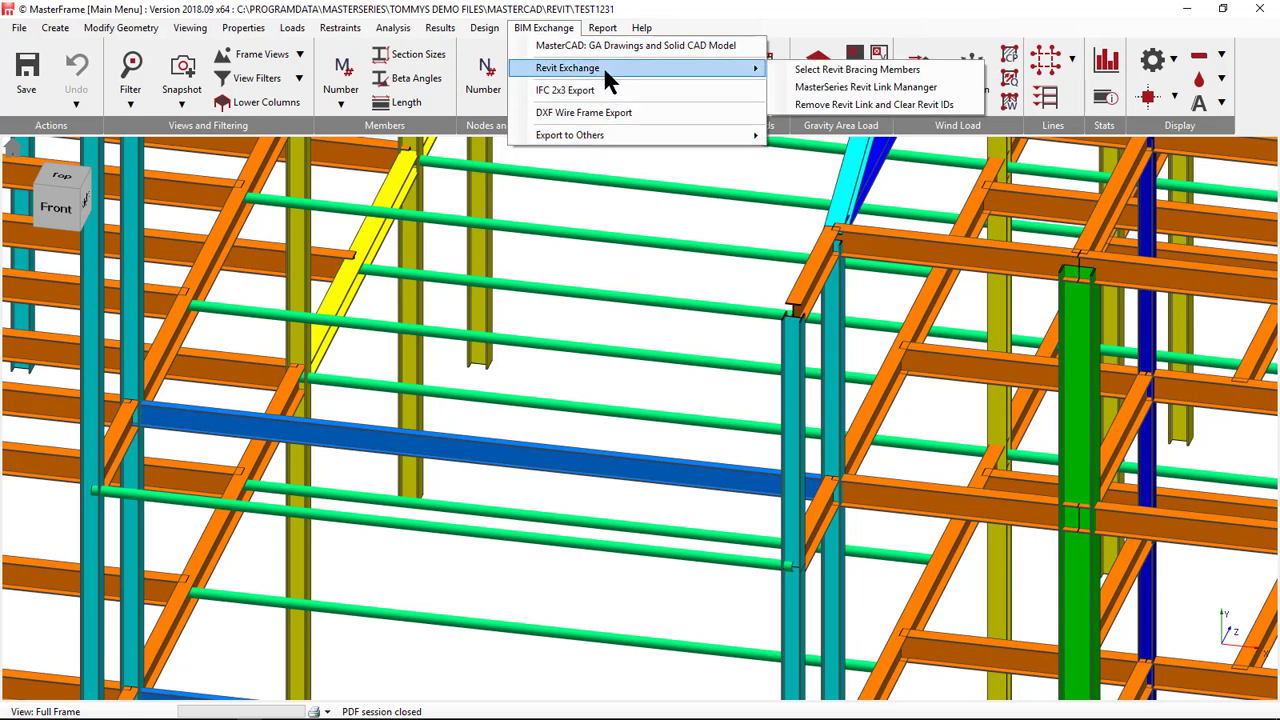
left_click(884, 88)
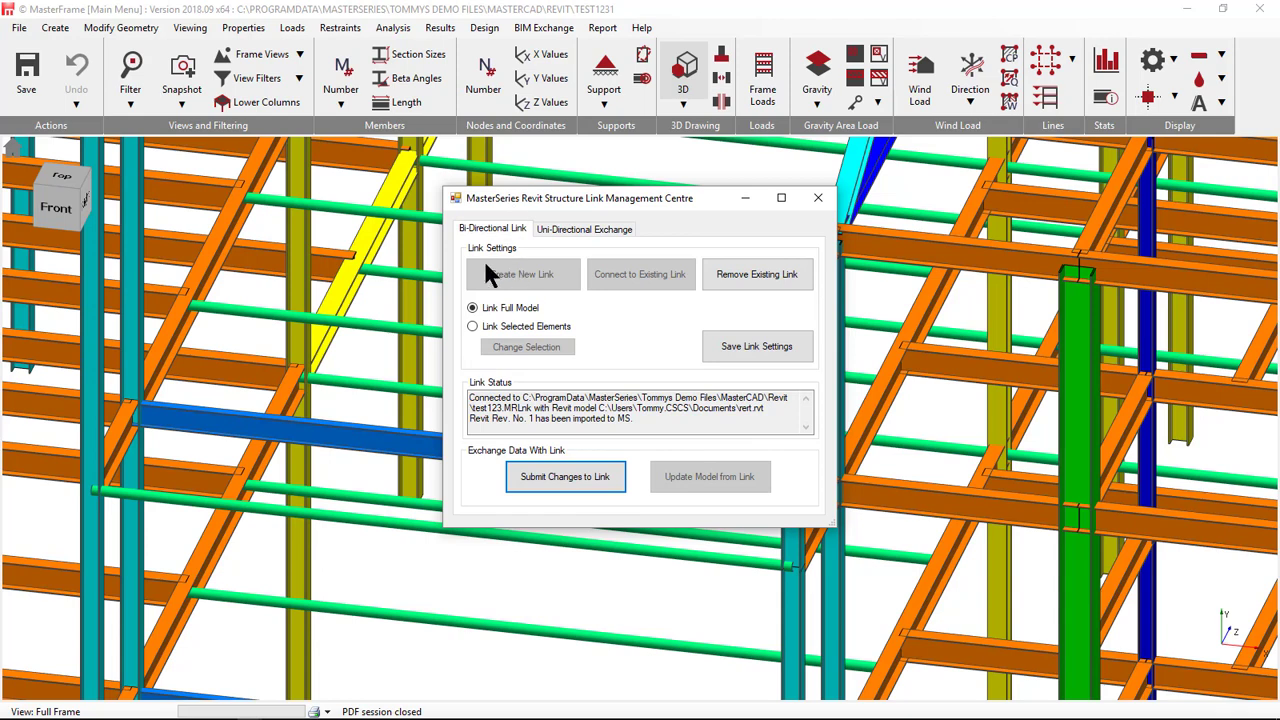
left_click(710, 287)
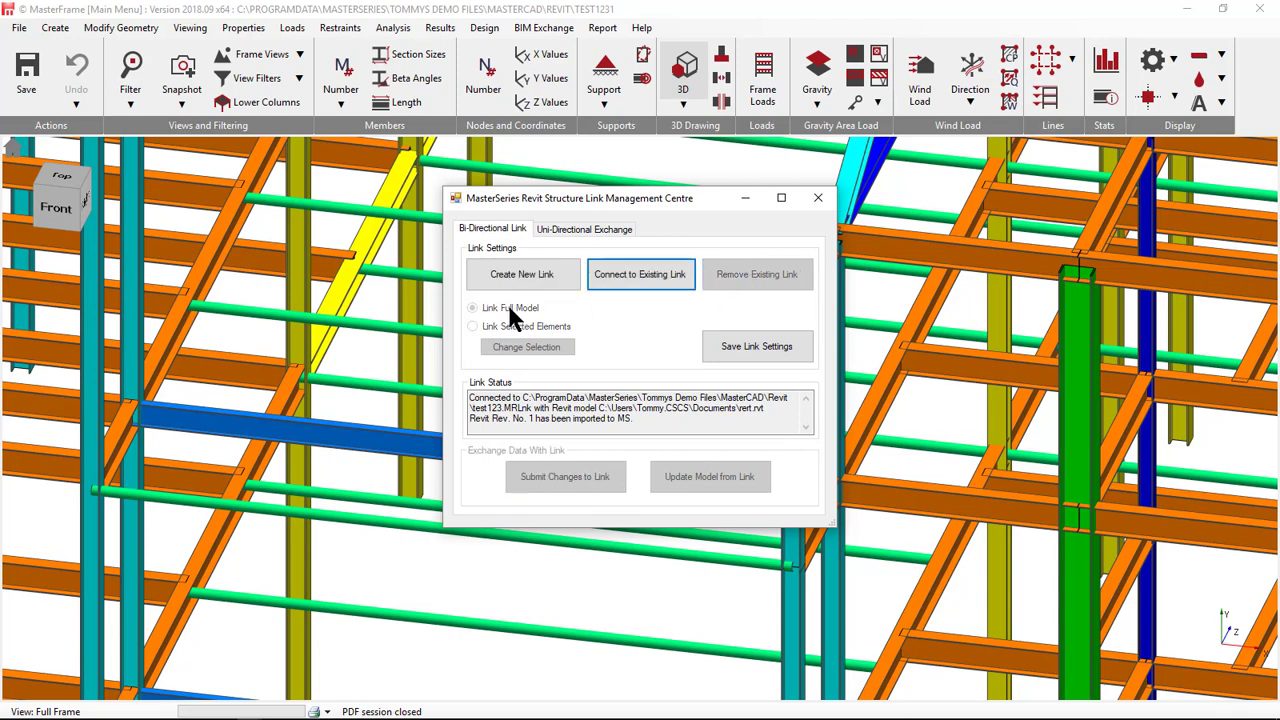
- Create a new full-model bi-directional link file named test1234.MRLnk in the Revit folder and submit the model's changes to it
left_click(503, 273)
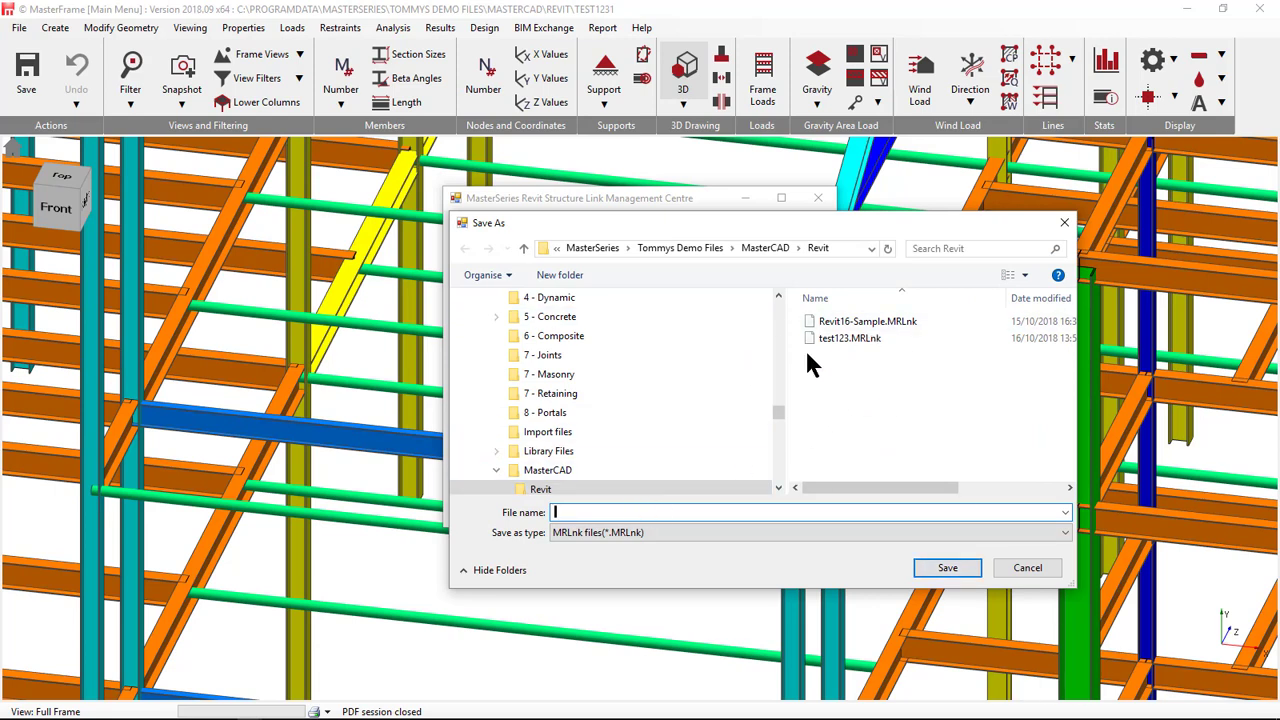
left_click(845, 338)
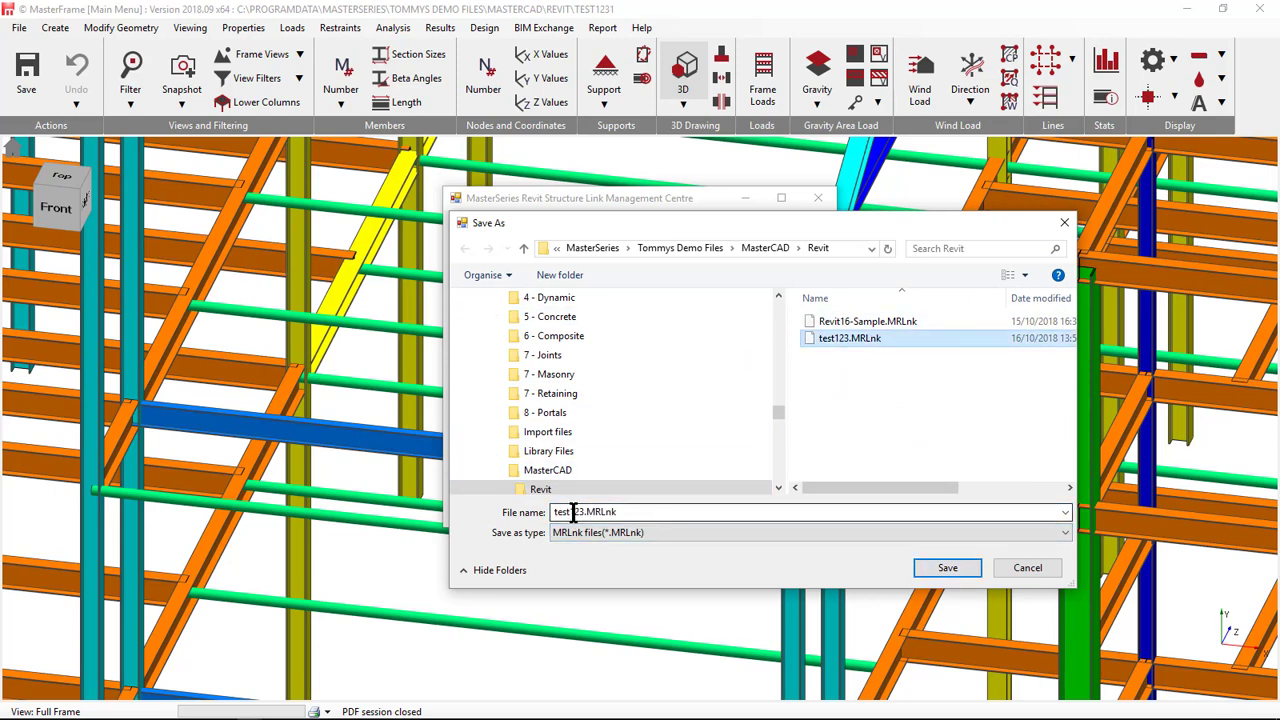
key("Right")
key("Left")
key("Left")
key("Left")
key("Left")
key("Left")
key("Left")
key("Left")
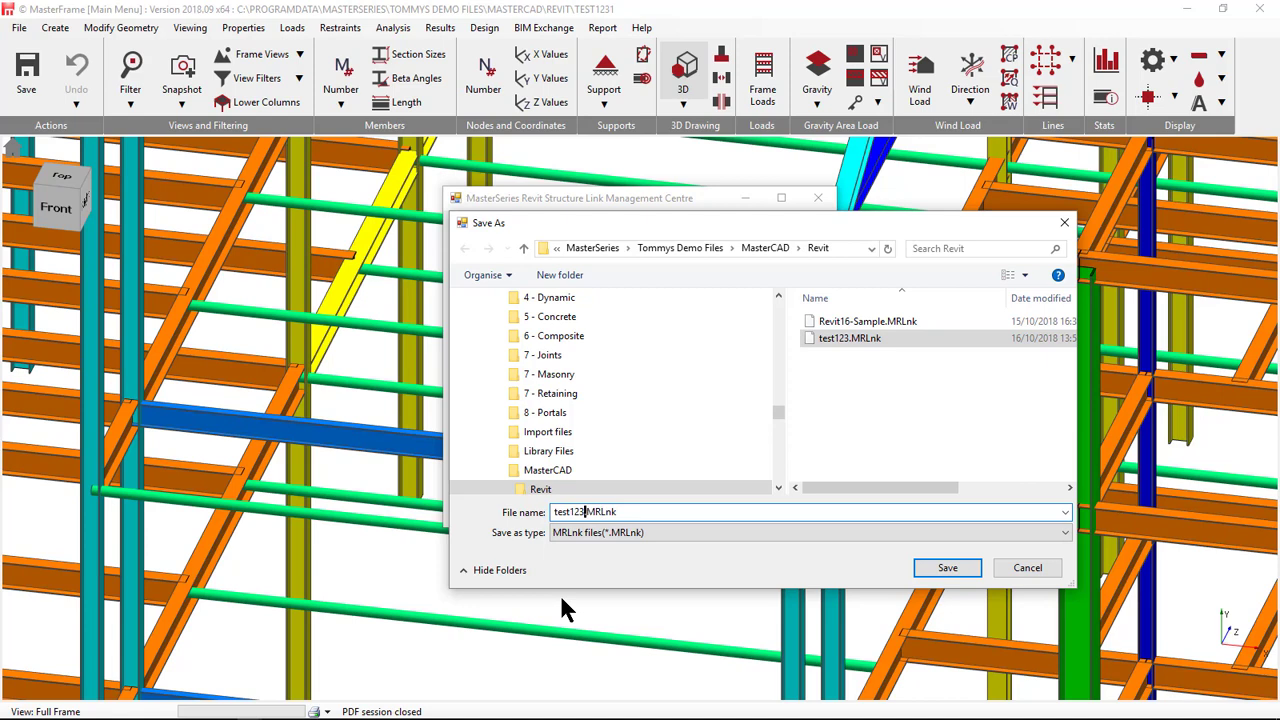
key("Right")
type("4")
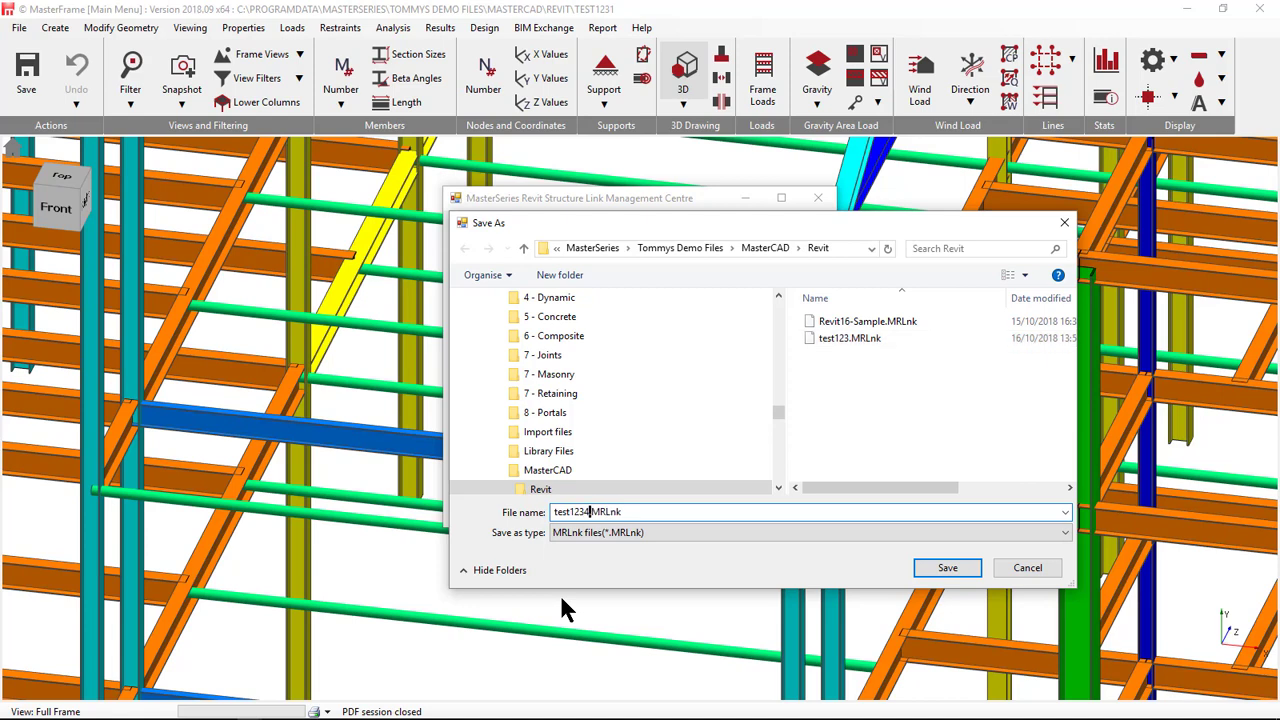
left_click(947, 566)
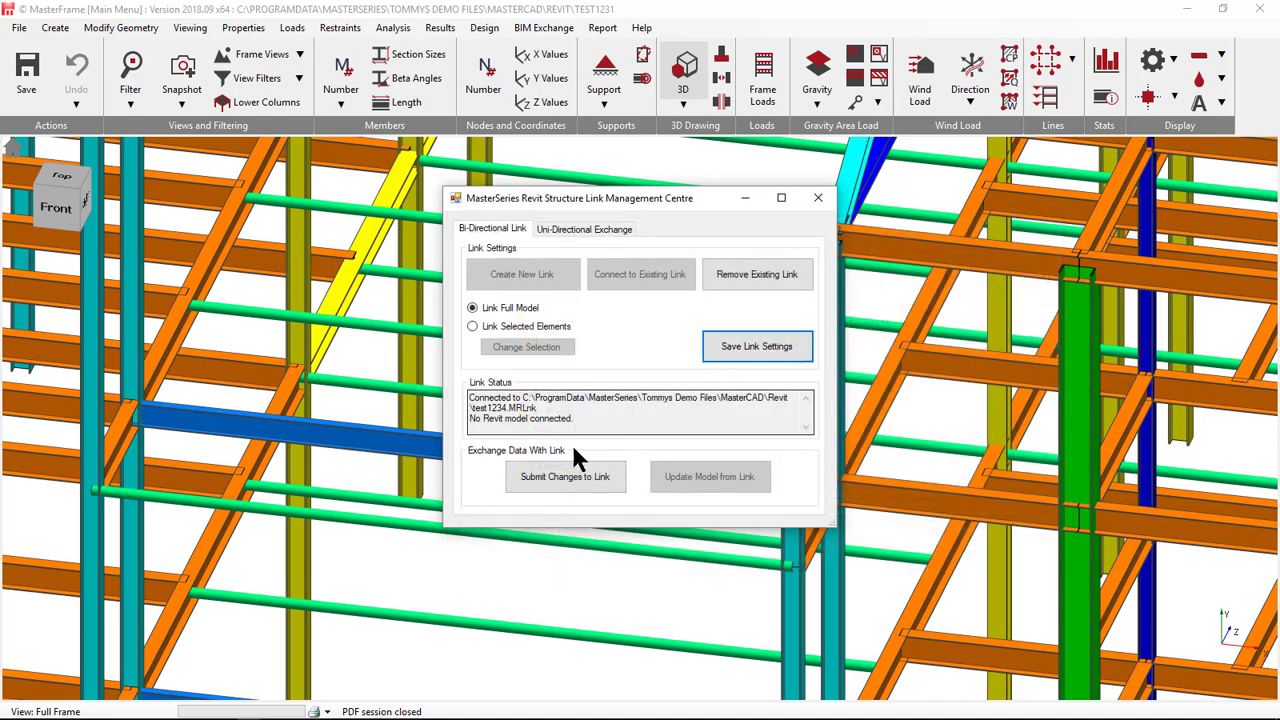
left_click(566, 476)
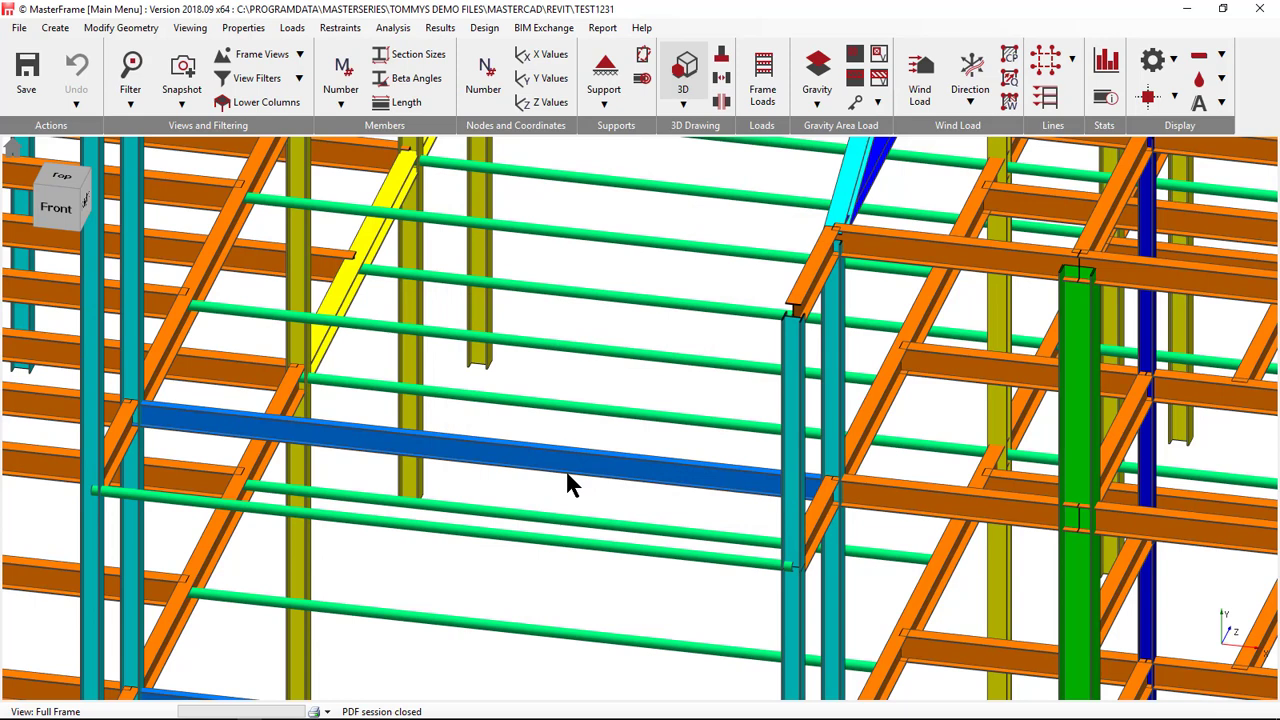
- Switch to Revit and connect Project1 to the existing link file test1234.MRLnk using the MasterSeries link manager
mouse_move(200, 710)
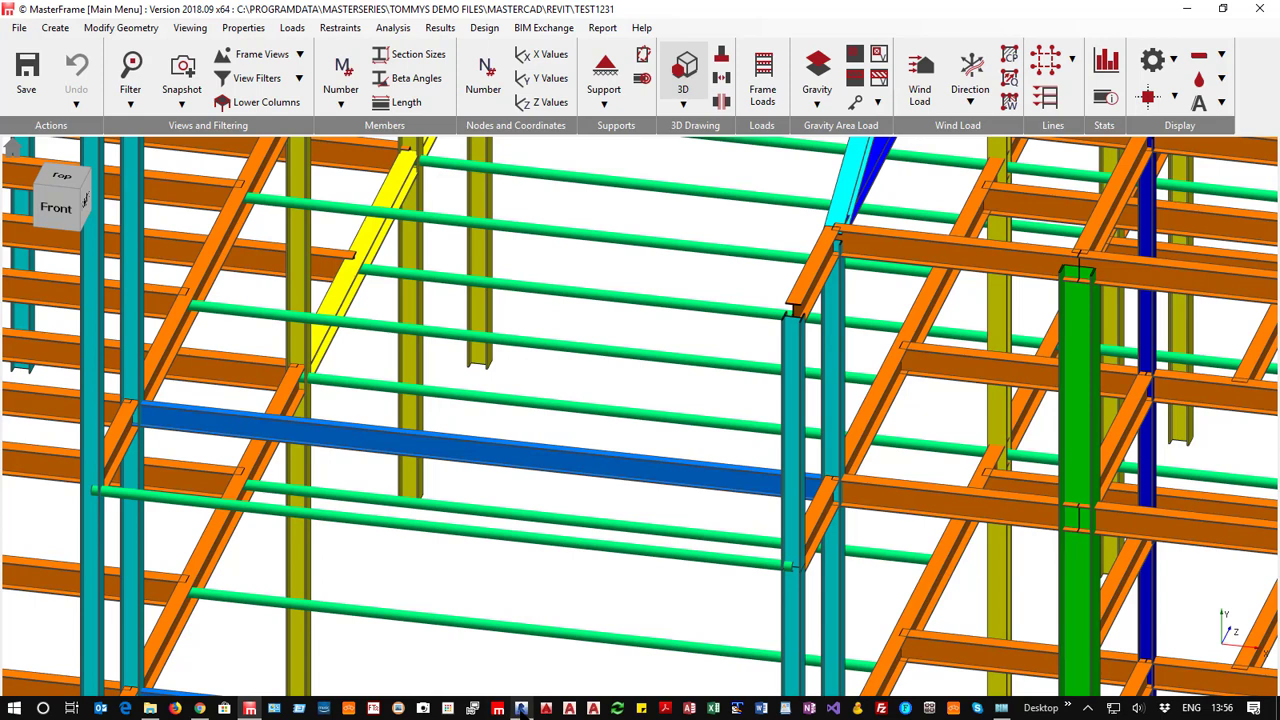
left_click(521, 708)
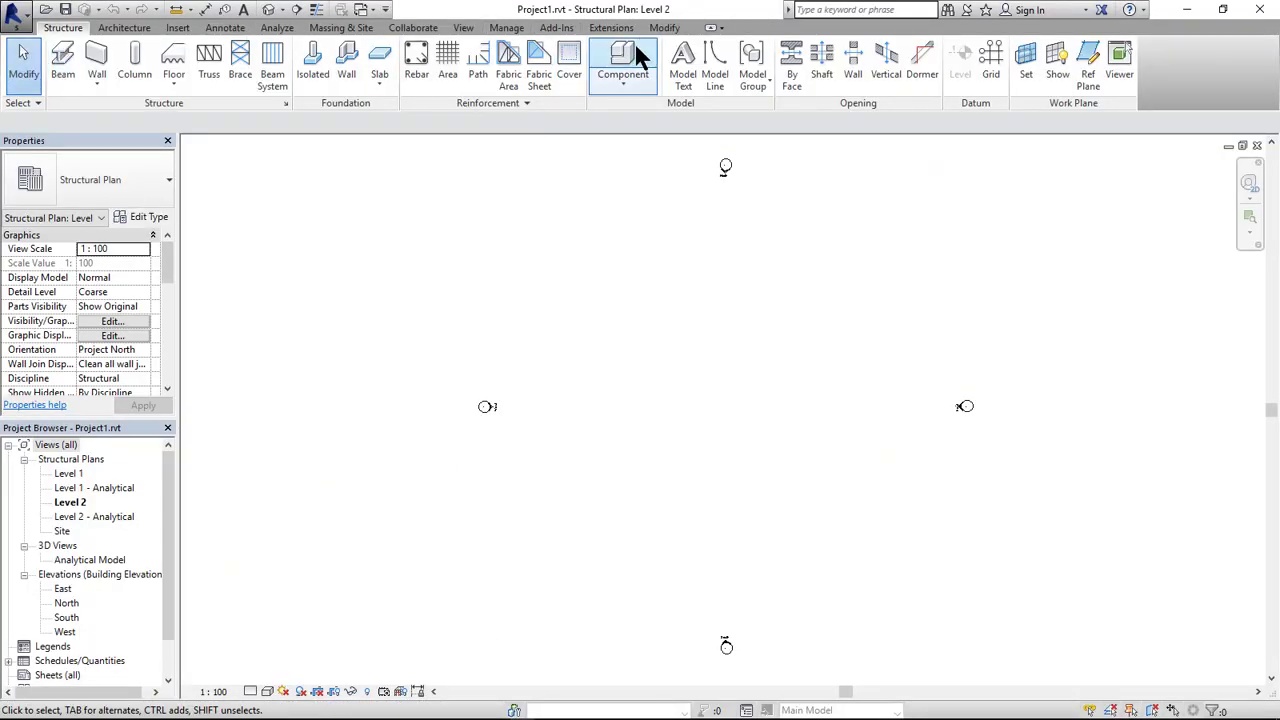
left_click(555, 28)
left_click(70, 76)
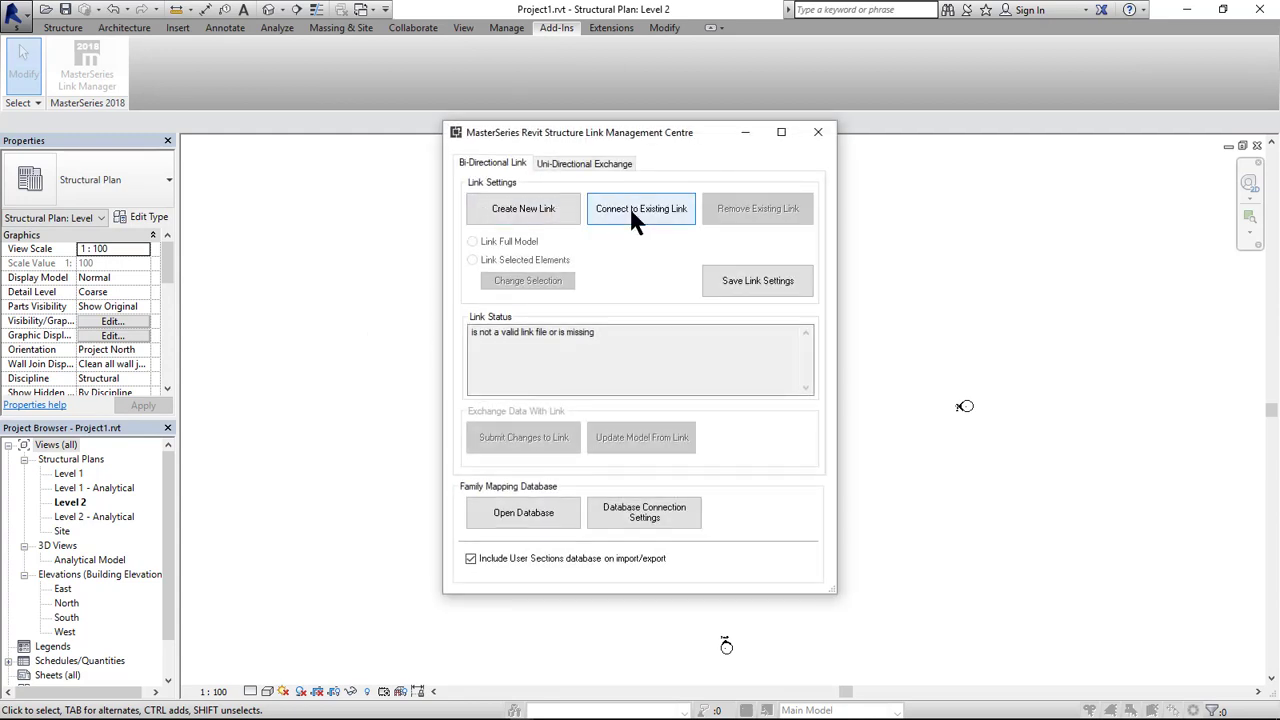
left_click(633, 205)
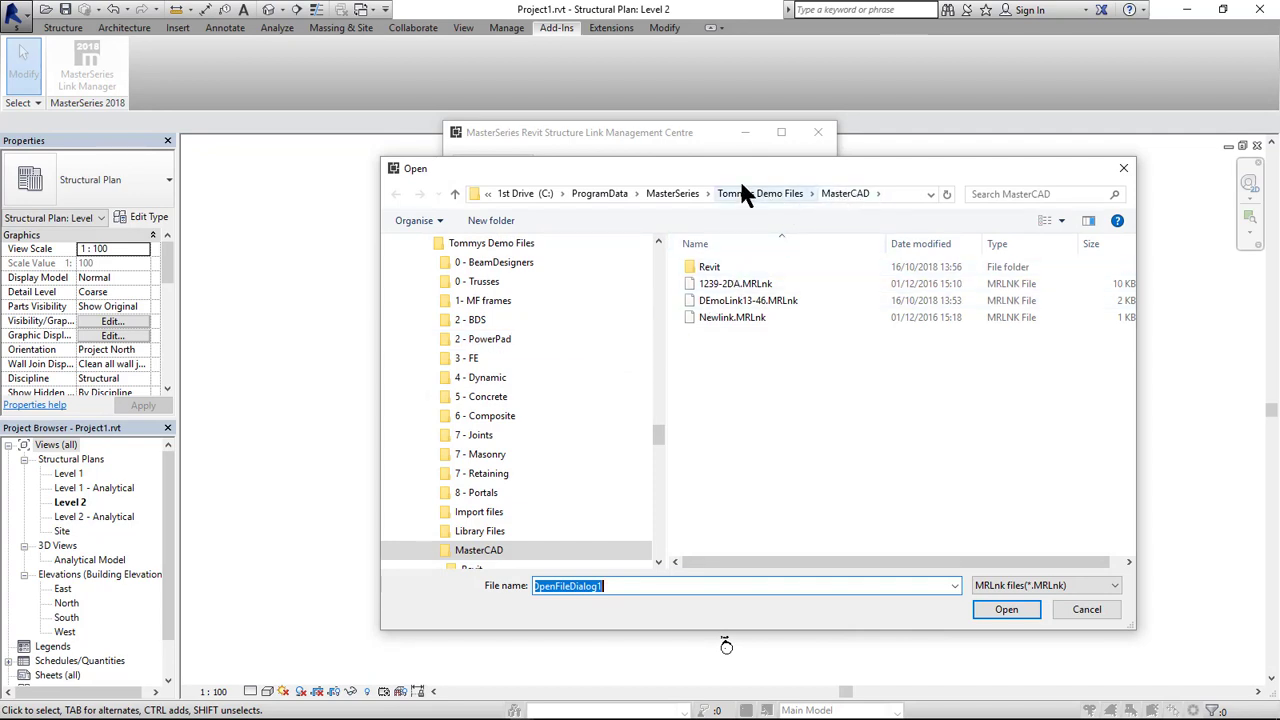
double_click(708, 269)
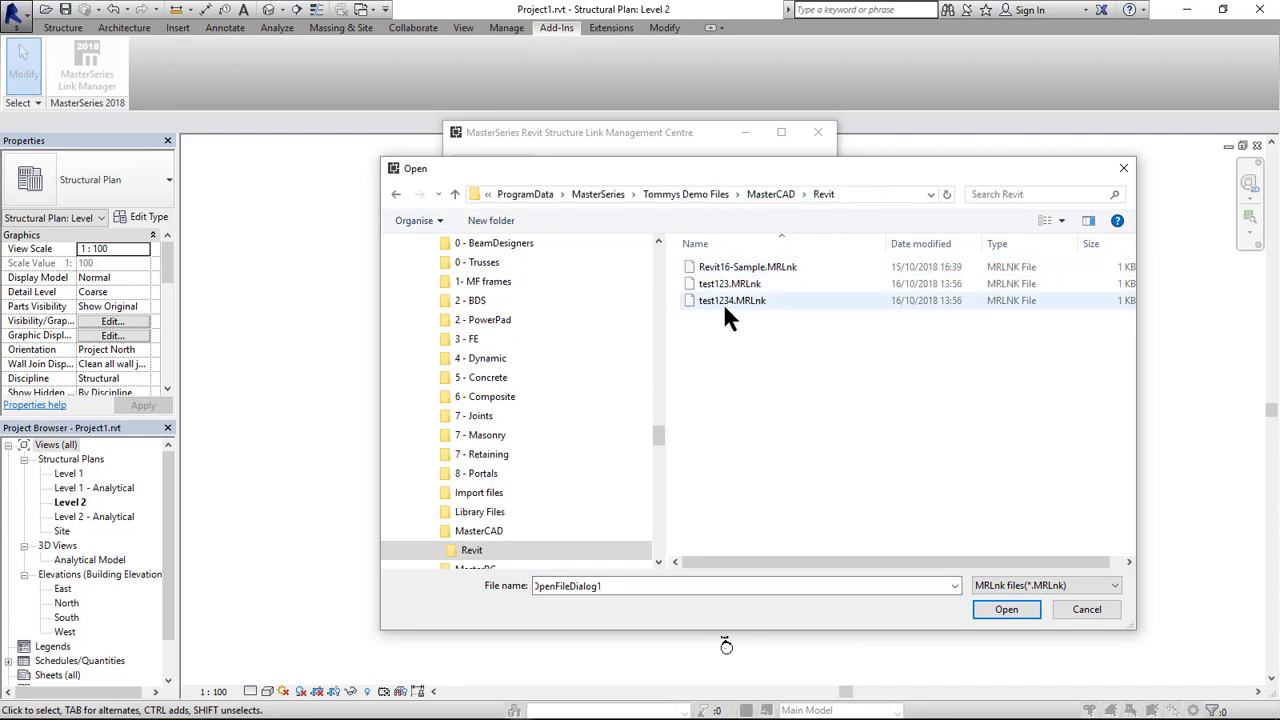
left_click(716, 300)
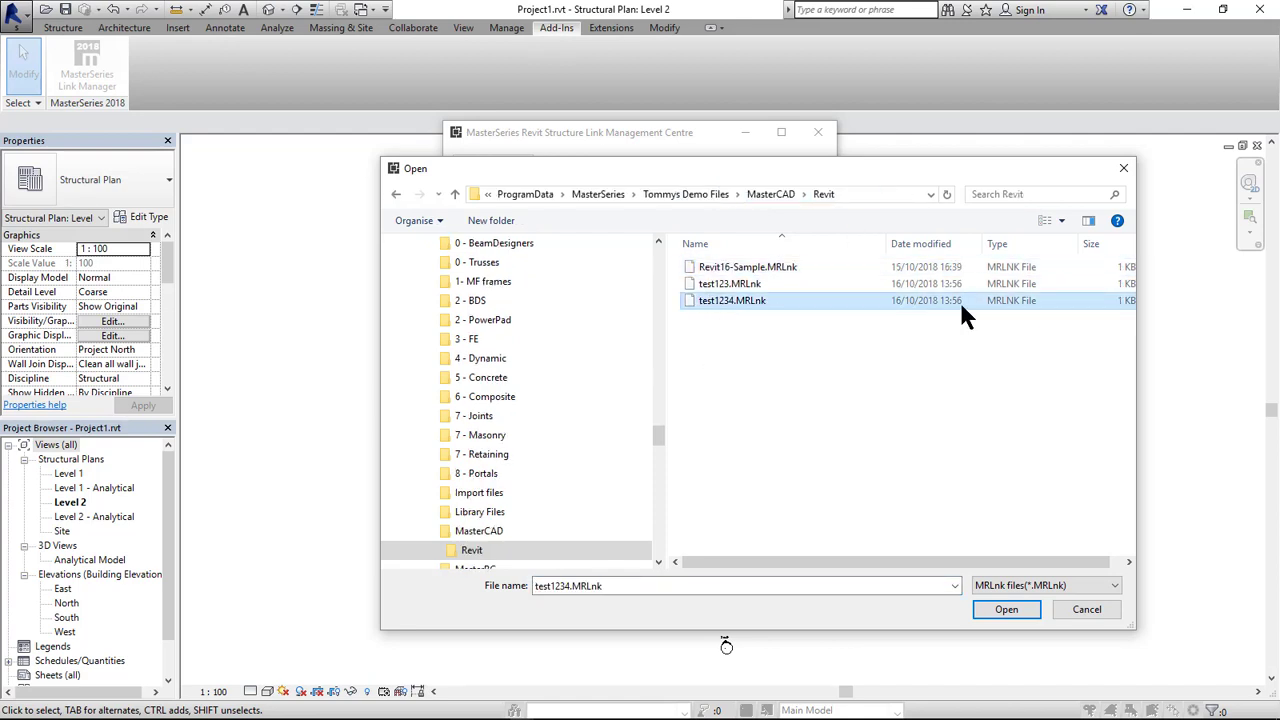
left_click(1019, 605)
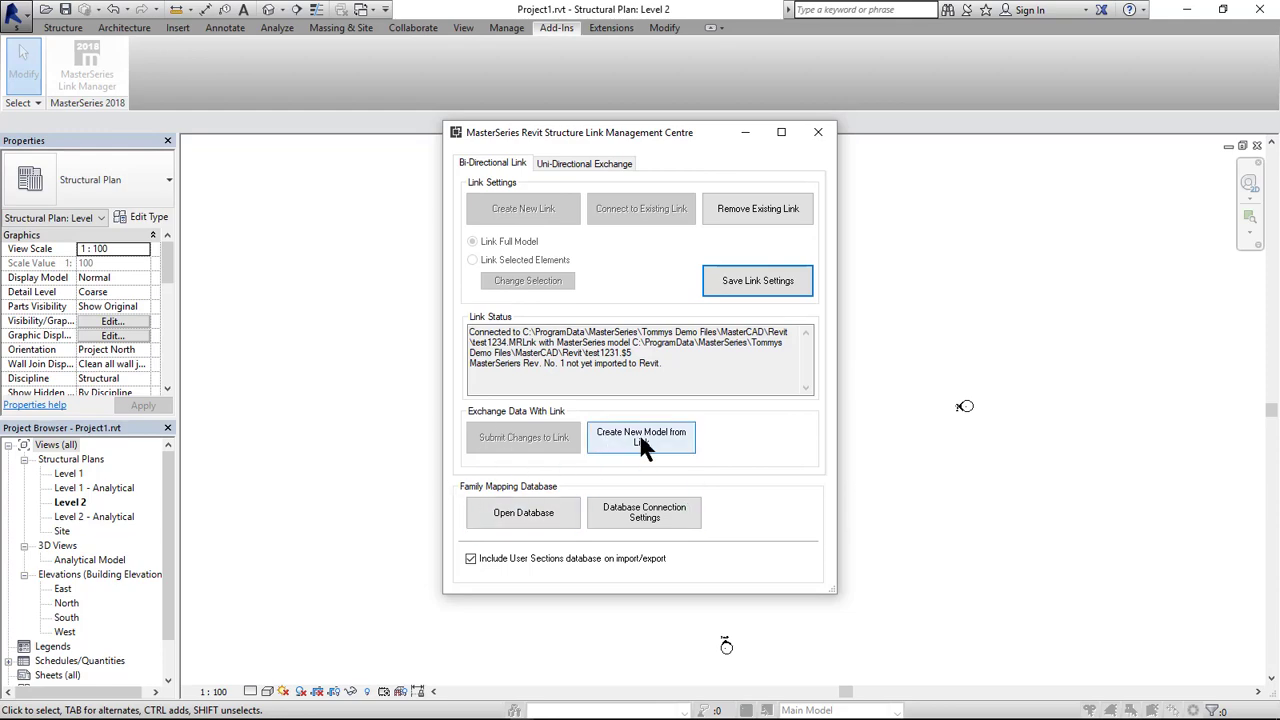
- Create a new Revit model from the connected link, accepting the beam and brace warnings and closing the update summary
left_click(641, 438)
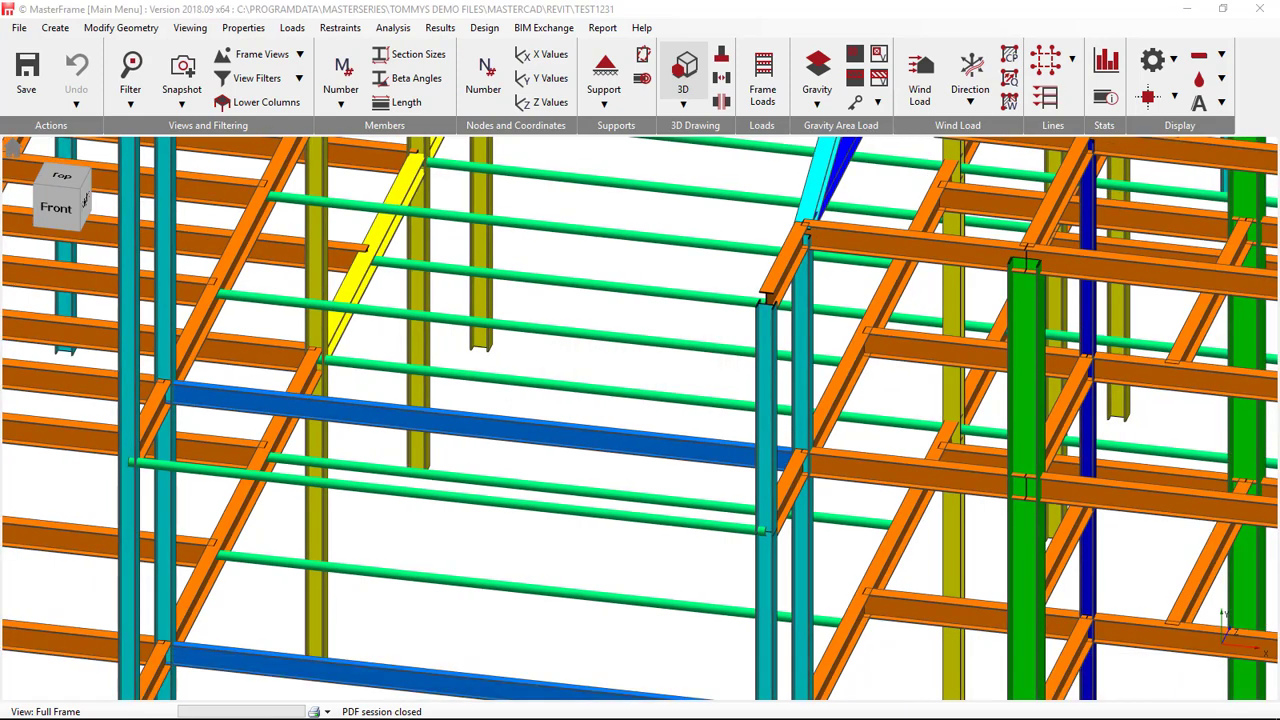
mouse_move(632, 708)
left_click(1190, 10)
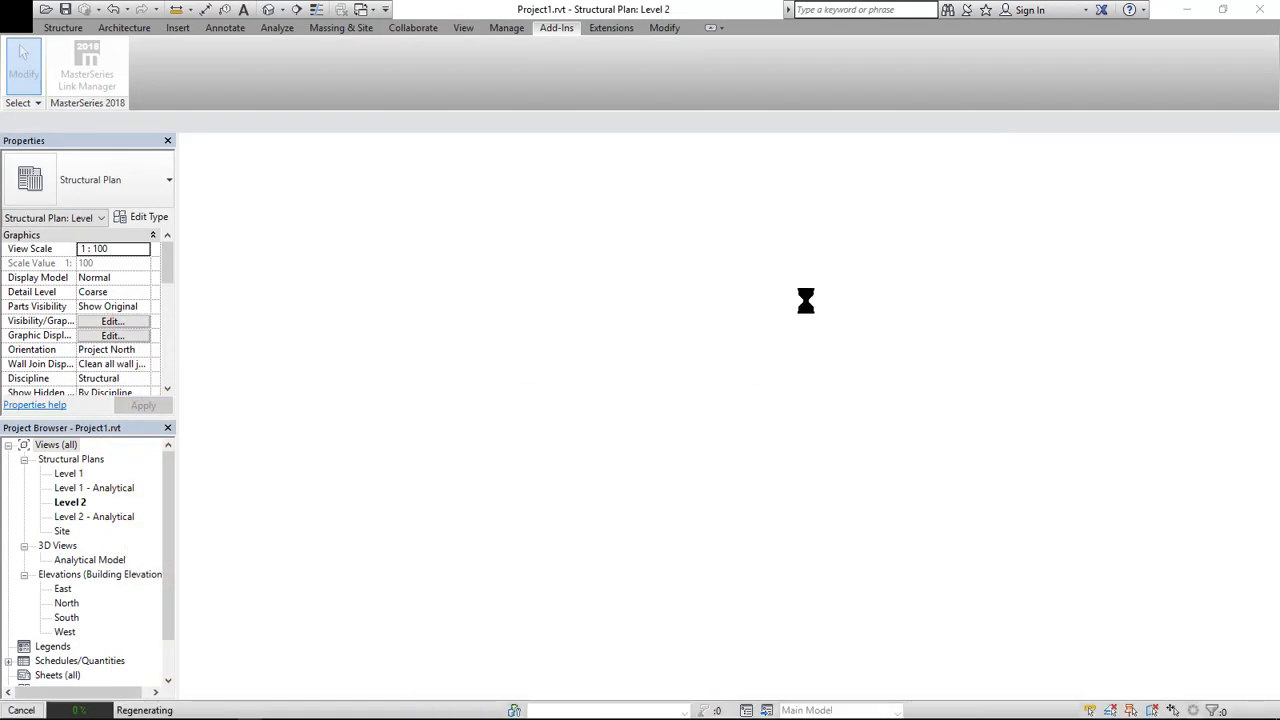
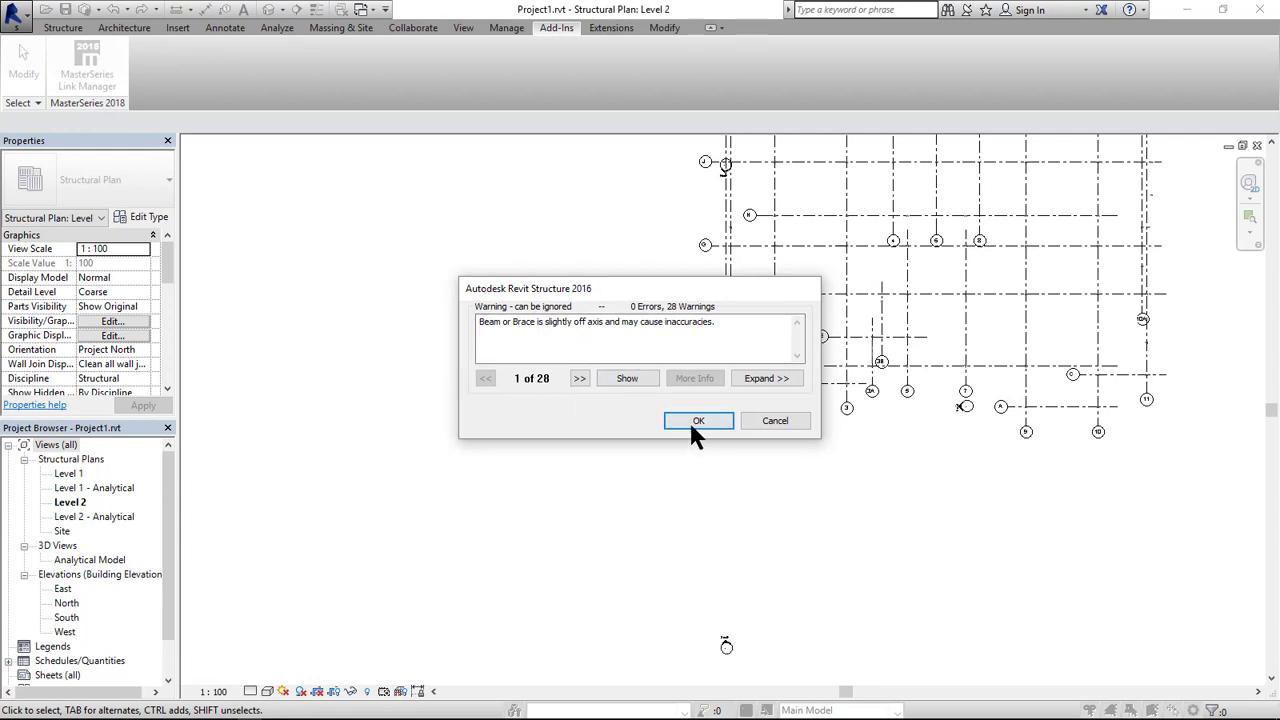
left_click(697, 420)
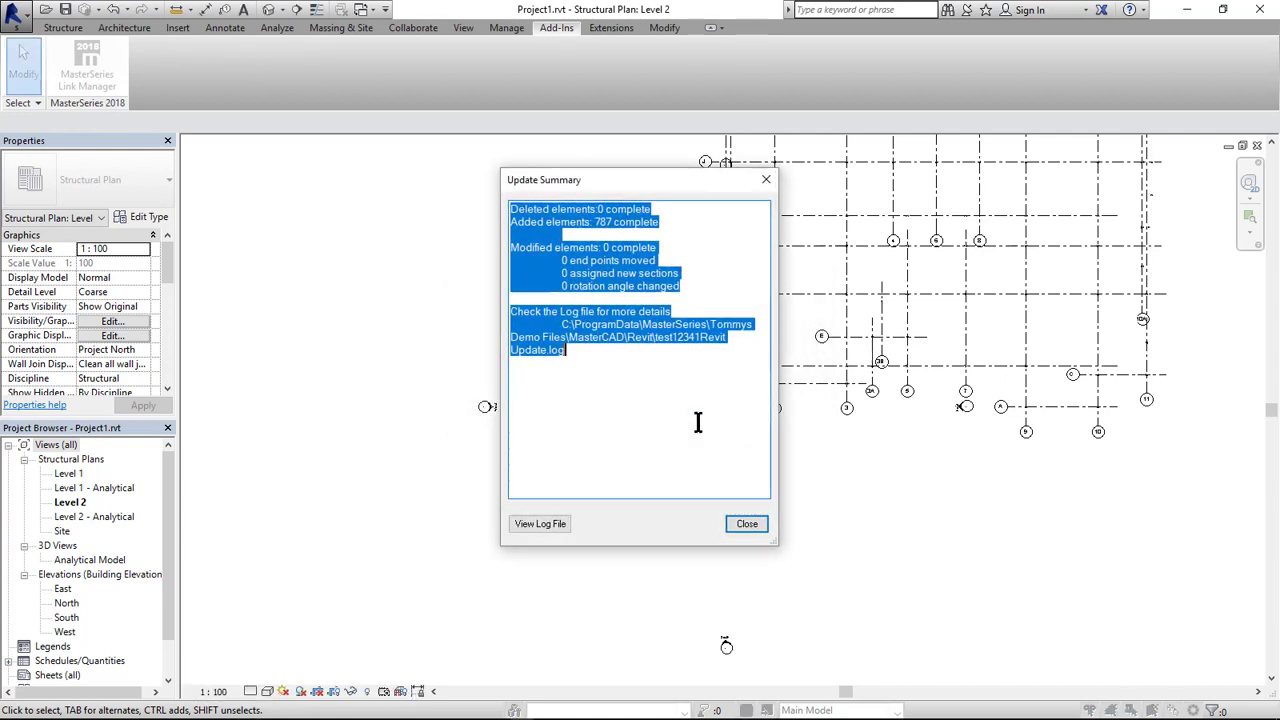
left_click(746, 523)
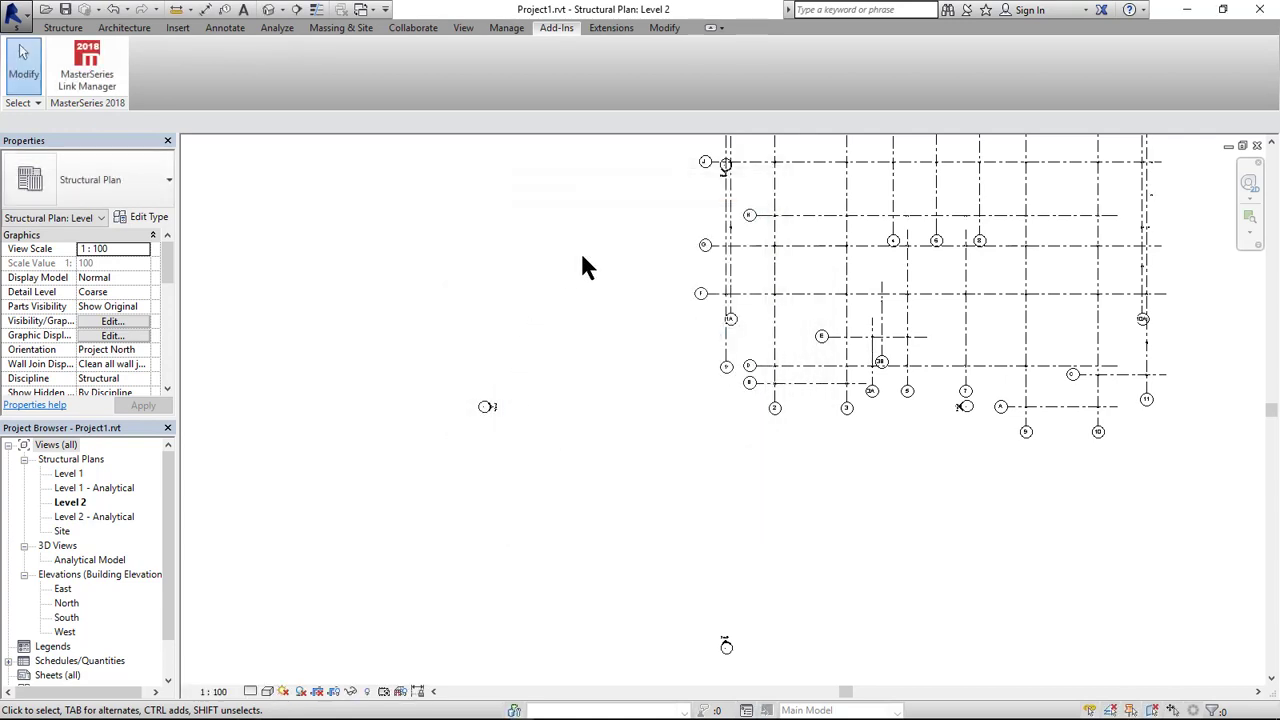
- Open the default 3D view of Project1 and inspect the imported steel framing up close at a beam-to-column connection
scroll(481, 447, "down", 4)
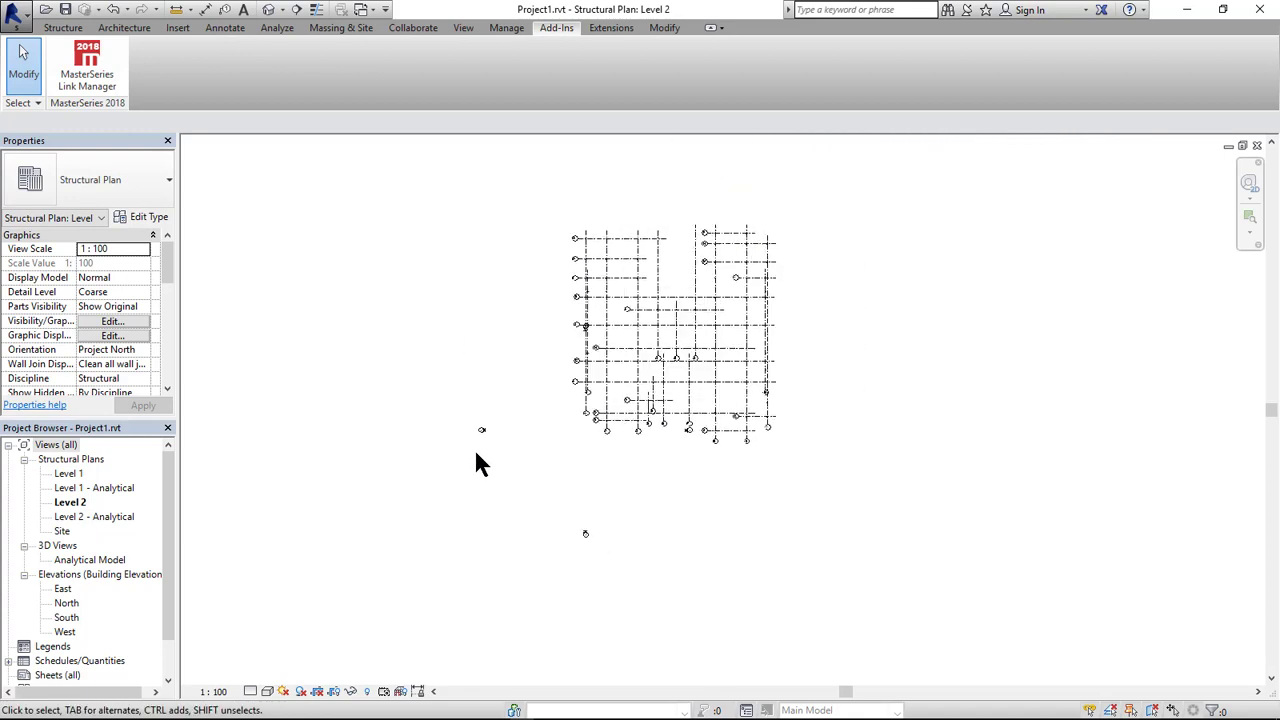
scroll(788, 283, "up", 1)
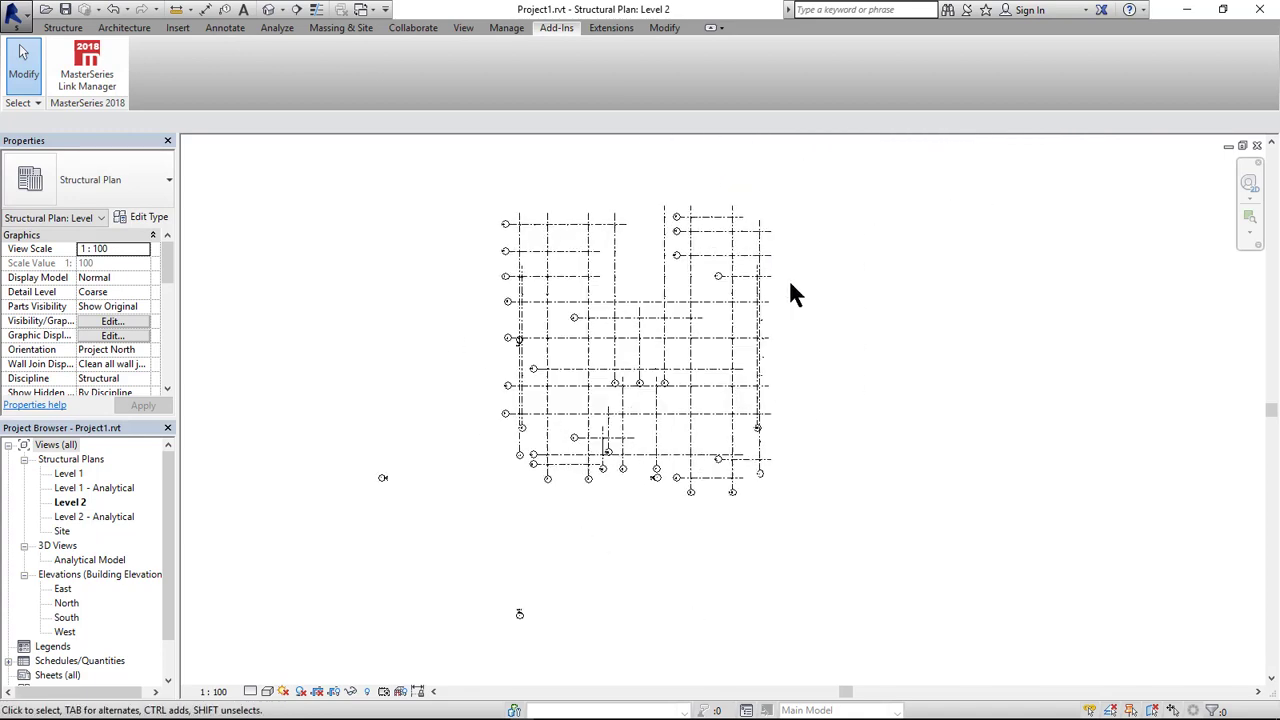
left_click(60, 29)
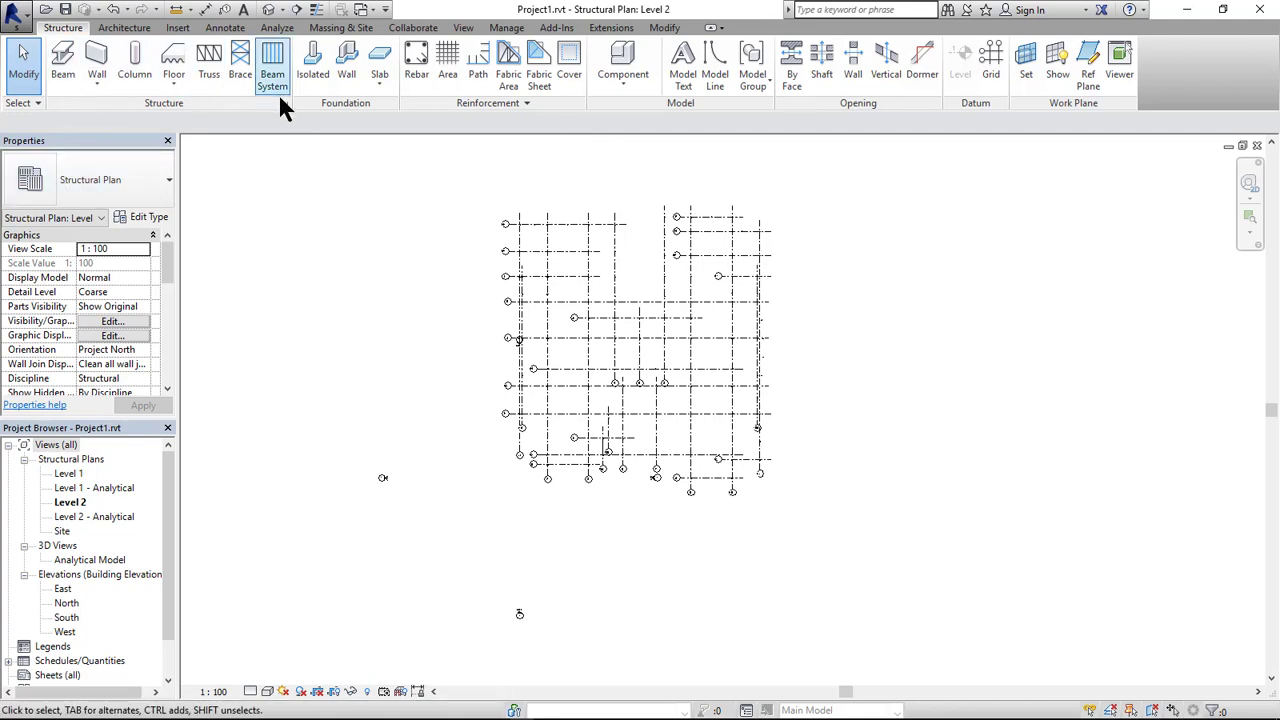
left_click(463, 28)
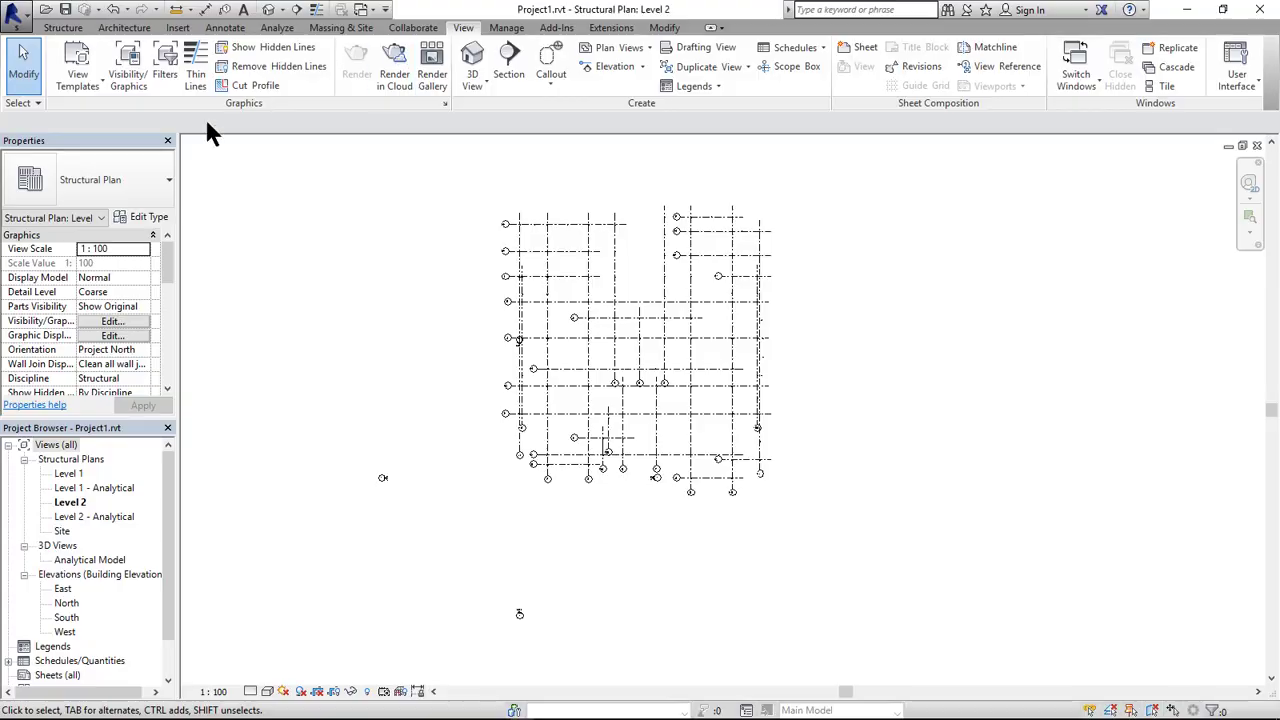
left_click(470, 60)
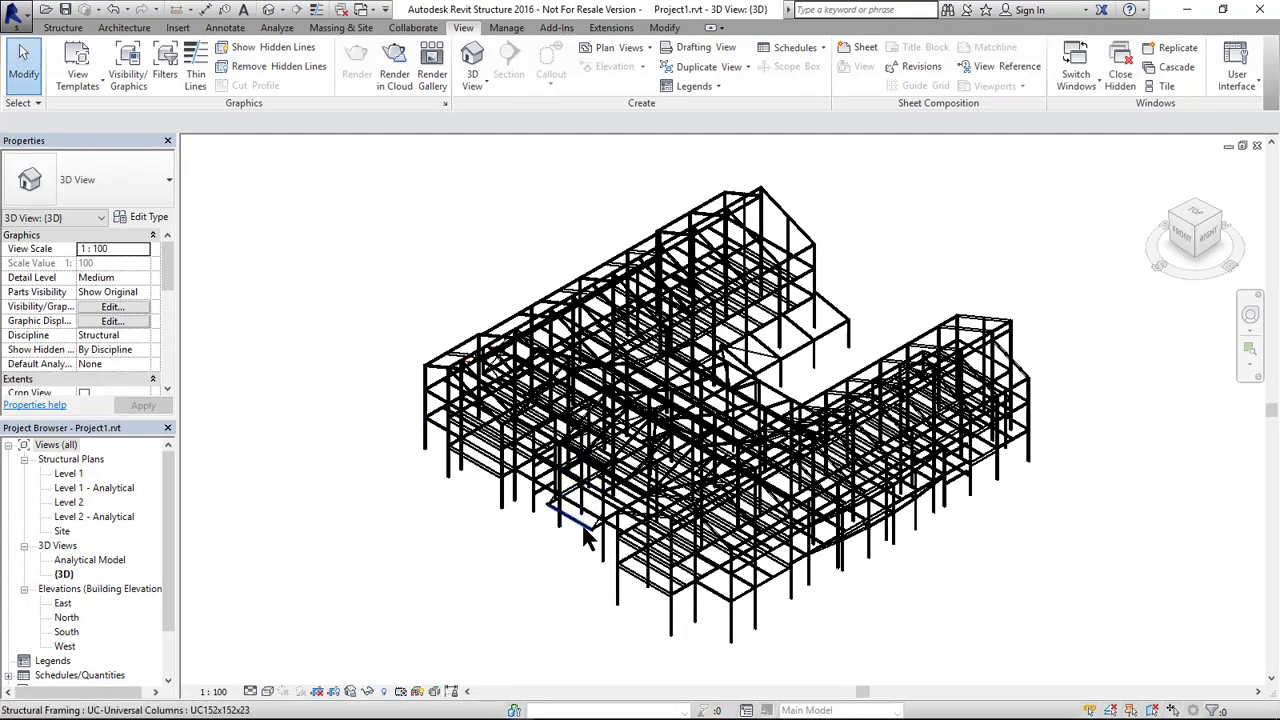
scroll(590, 545, "up", 10)
scroll(750, 395, "up", 5)
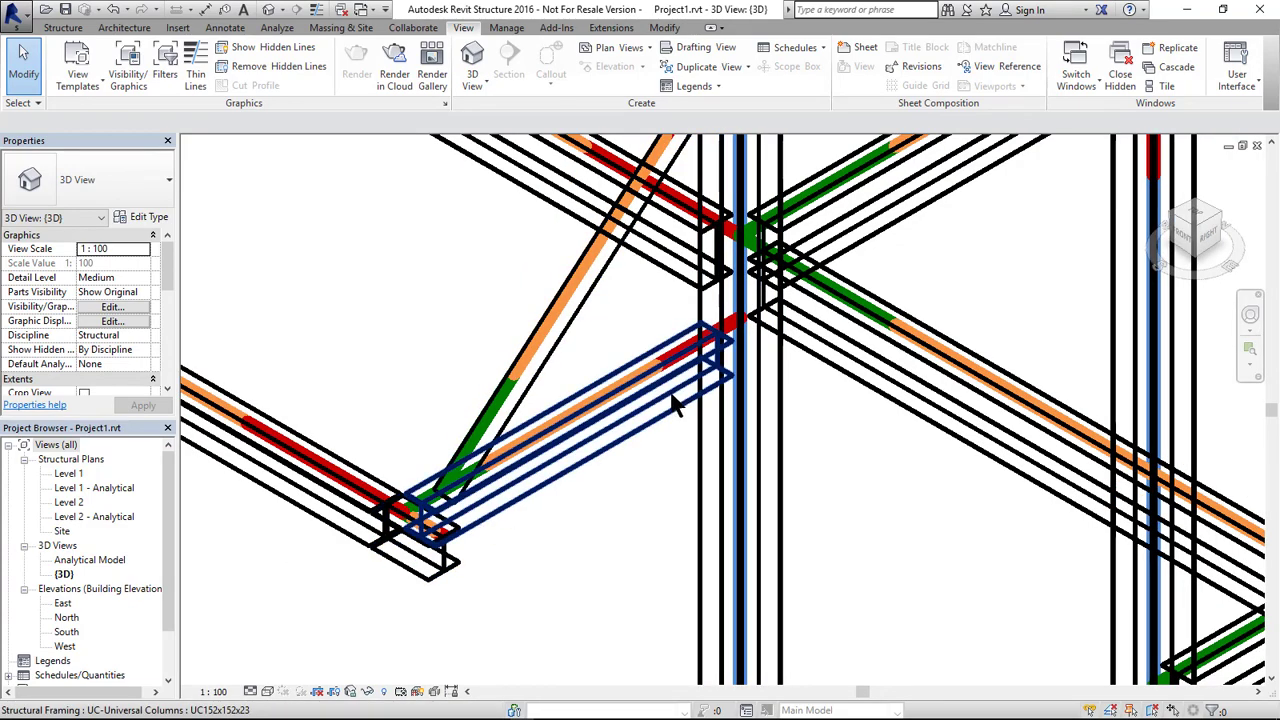
- Switch to MasterFrame, leave member editing in the TEST1231 model and bring the front corner bay of the frame into close view
scroll(500, 485, "down", 6)
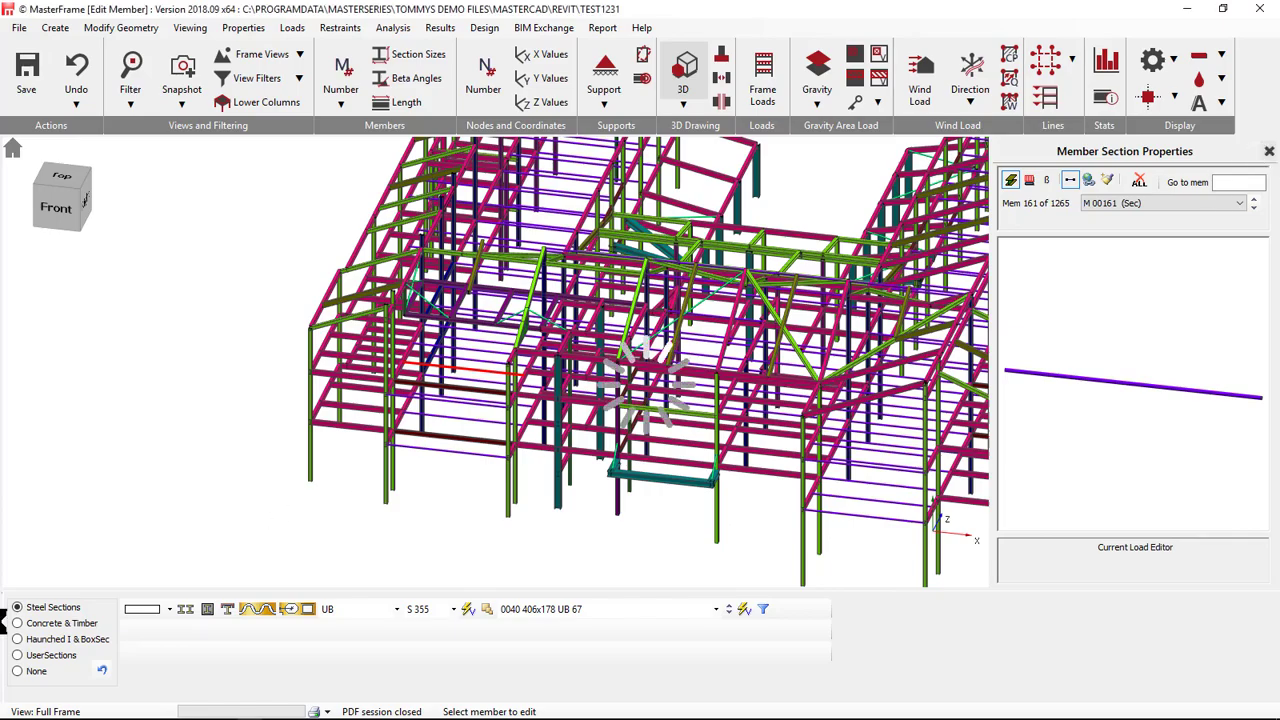
key("Escape")
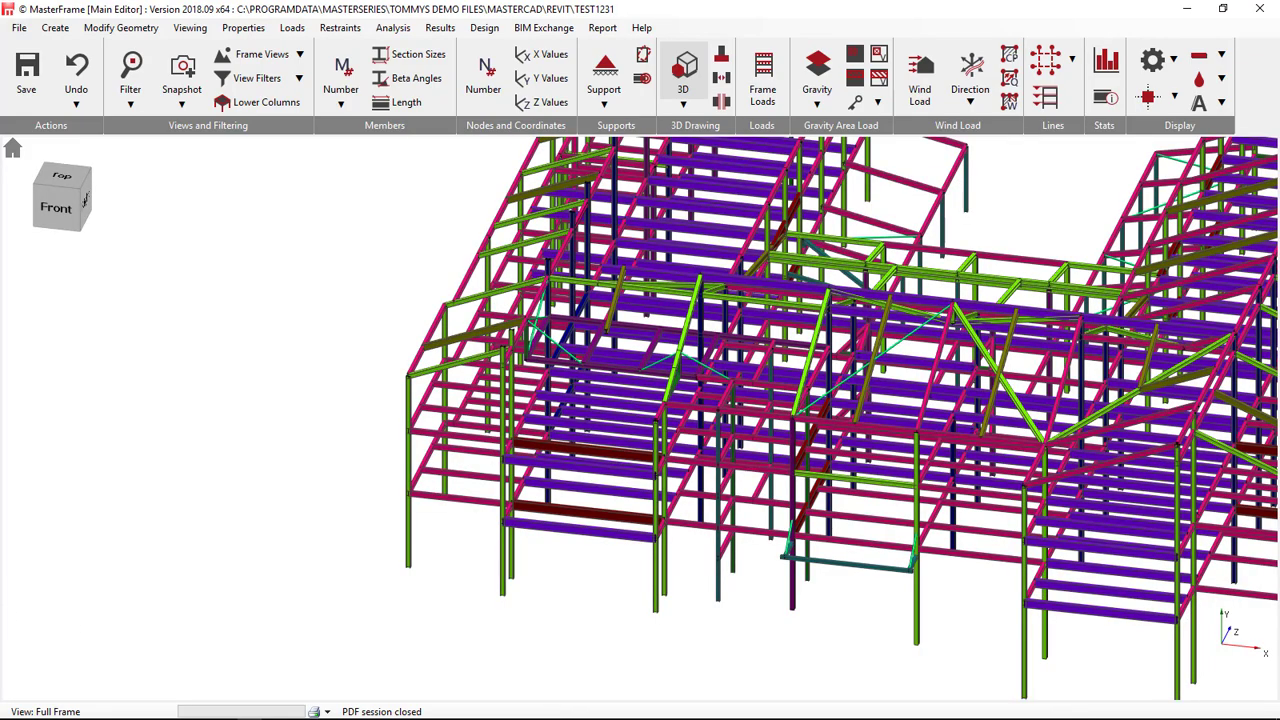
scroll(551, 532, "up", 5)
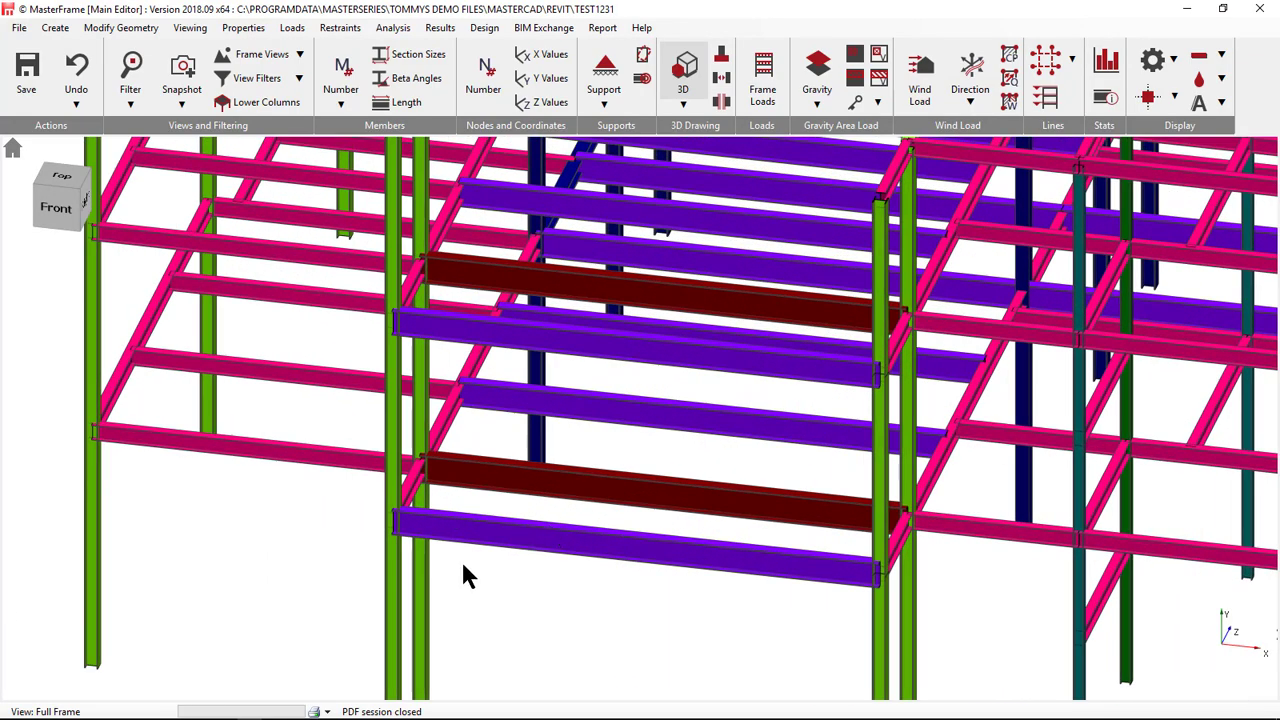
scroll(255, 410, "down", 1)
scroll(256, 412, "down", 3)
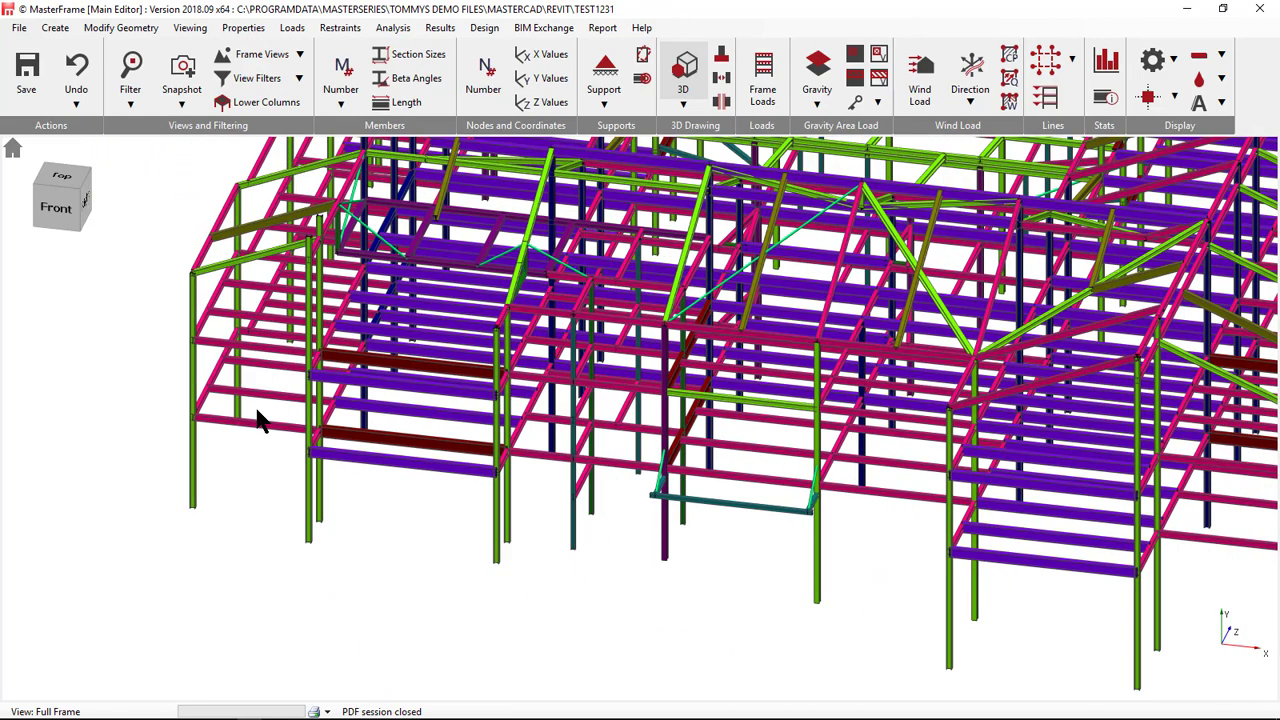
scroll(131, 251, "up", 2)
scroll(200, 270, "up", 1)
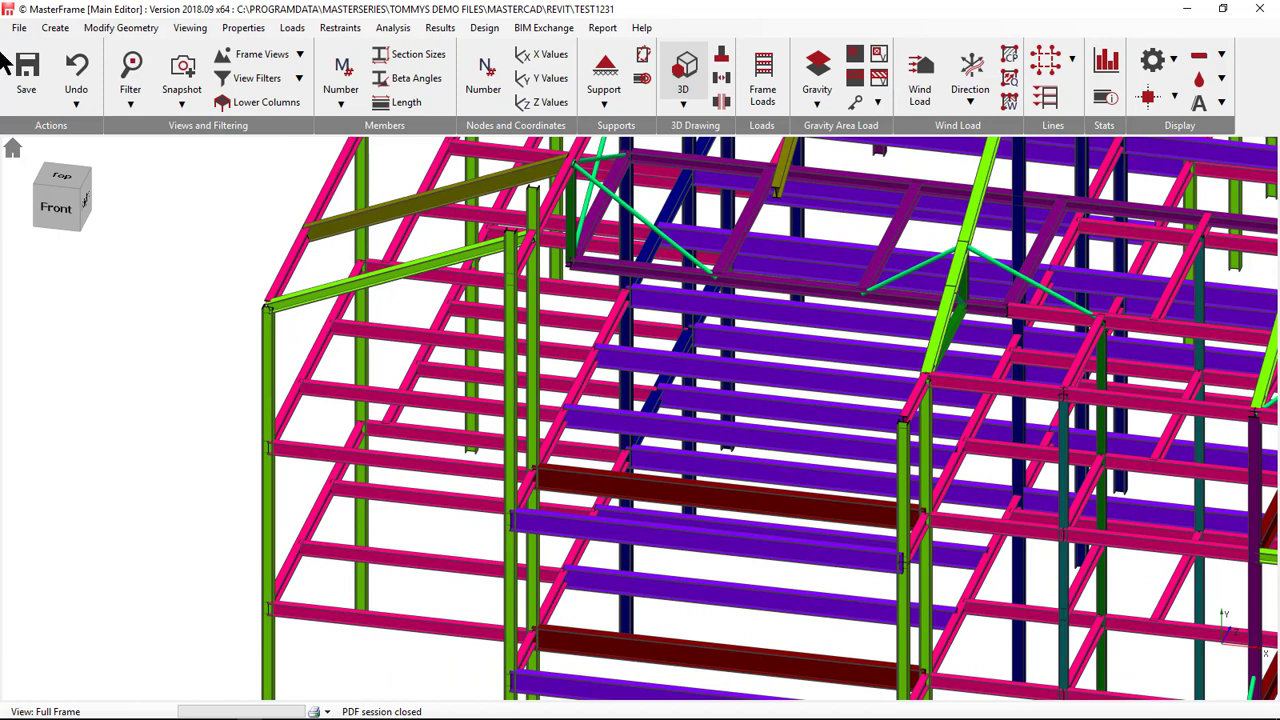
- Remove the sloping beam between the front corner column and the neighbouring column by redrawing over it with Add Members (General)
left_click(55, 28)
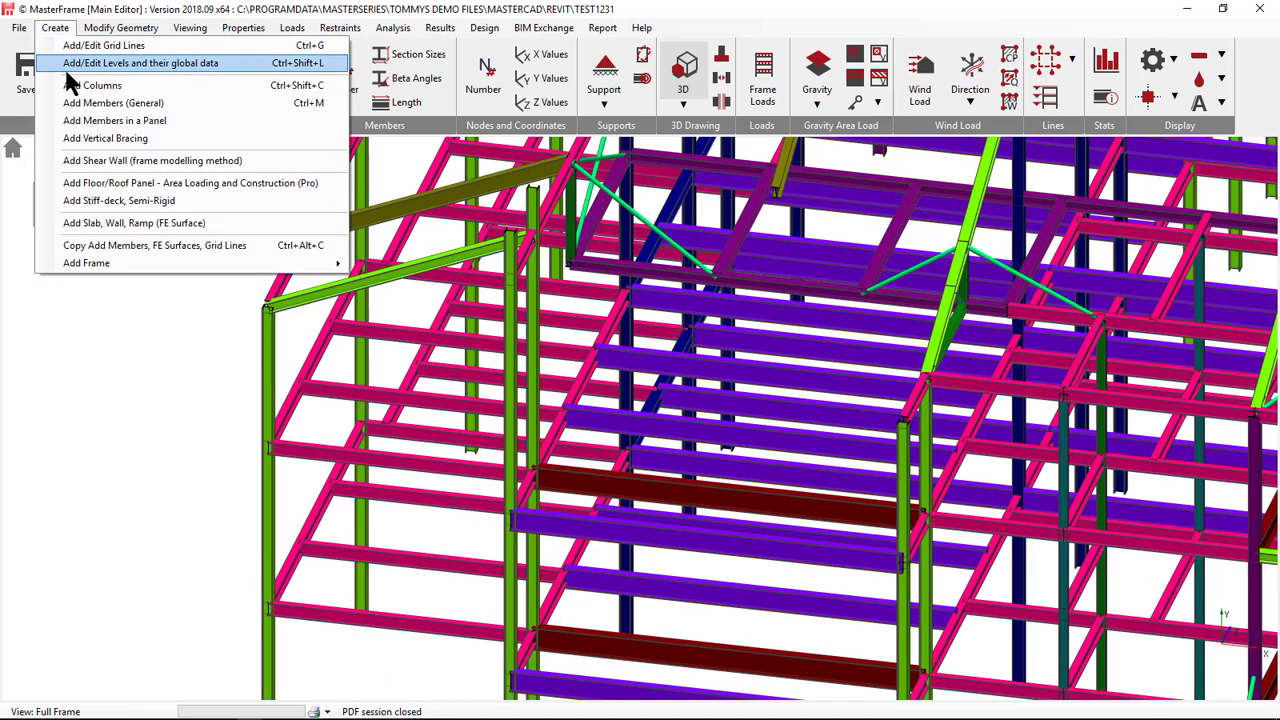
left_click(110, 103)
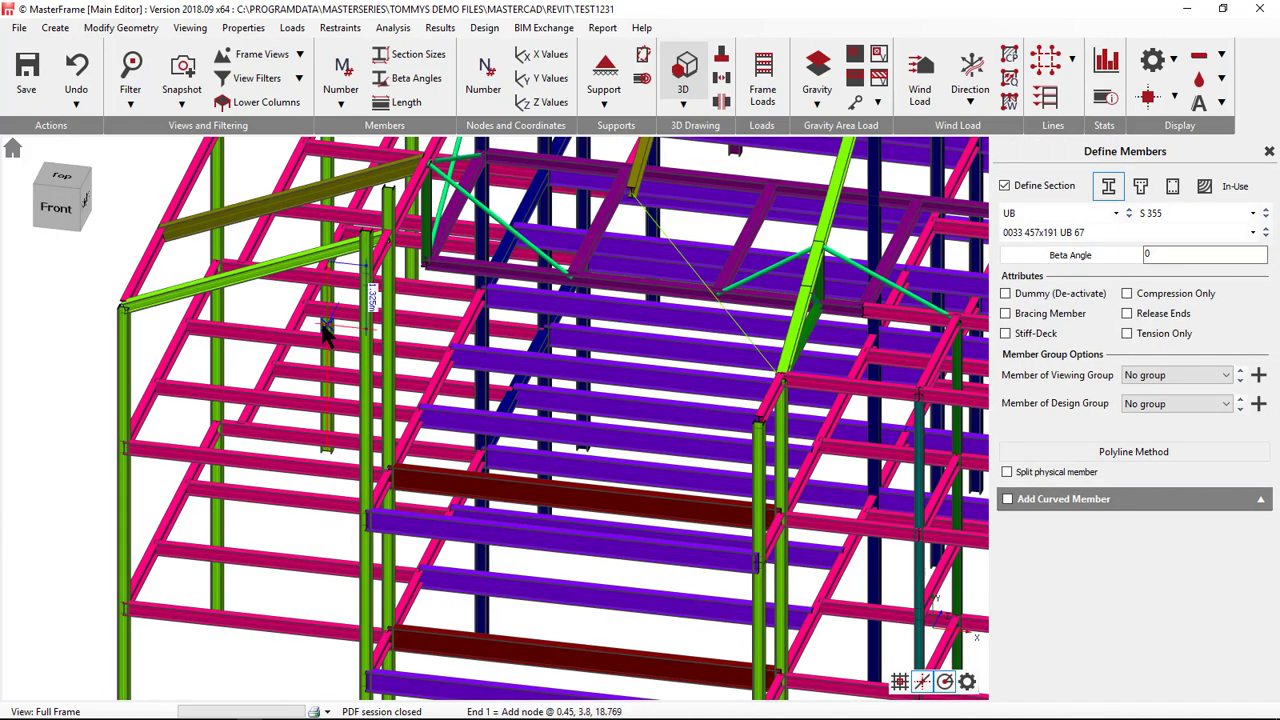
scroll(190, 310, "up", 5)
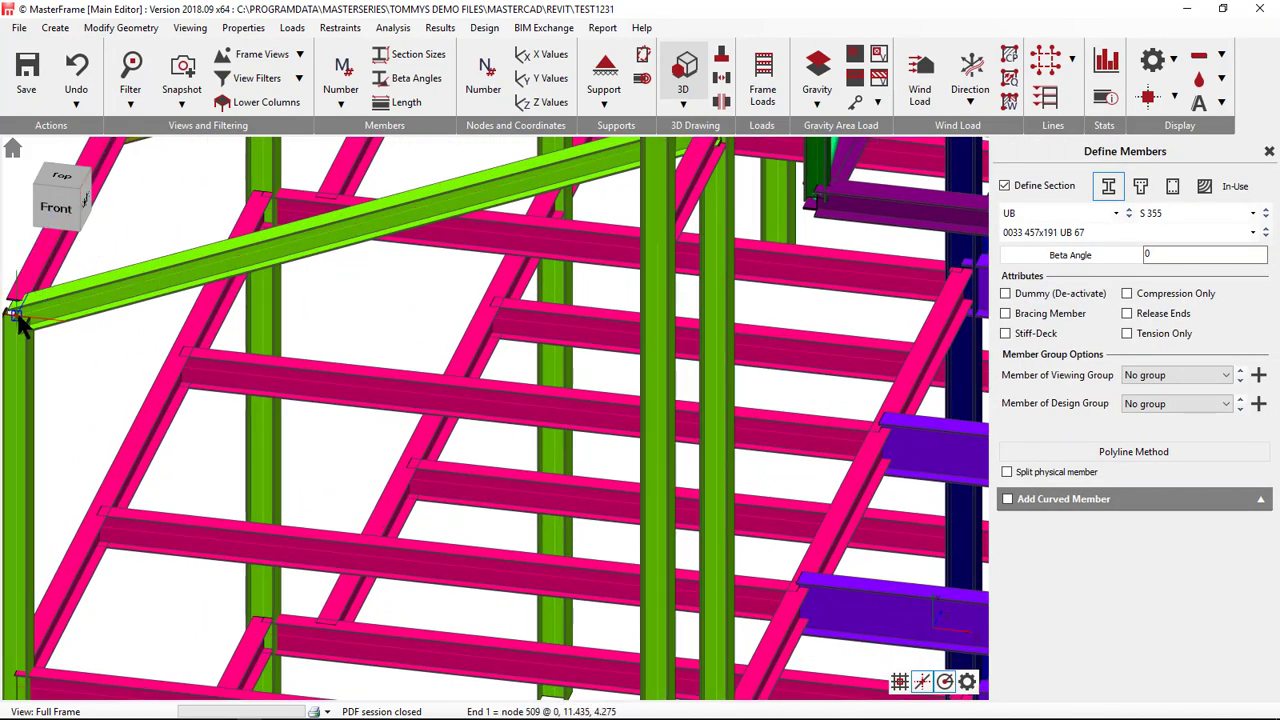
left_click(20, 320)
scroll(74, 330, "down", 3)
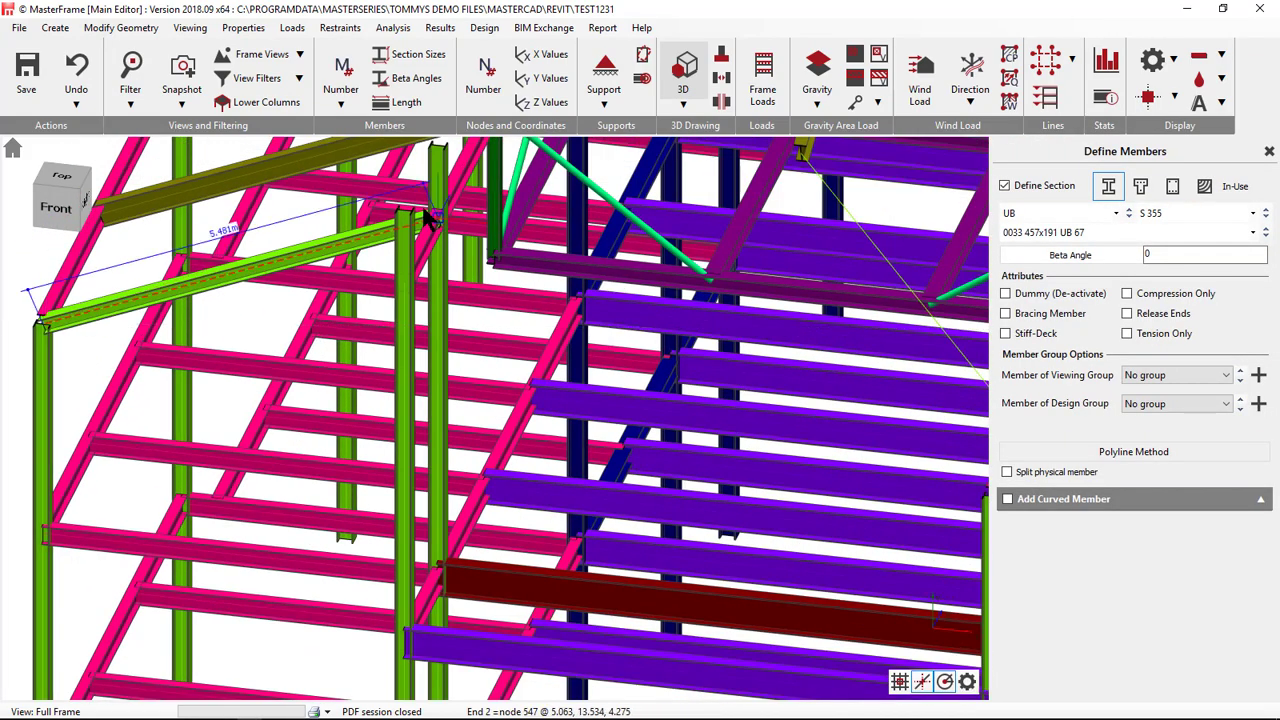
left_click(437, 224)
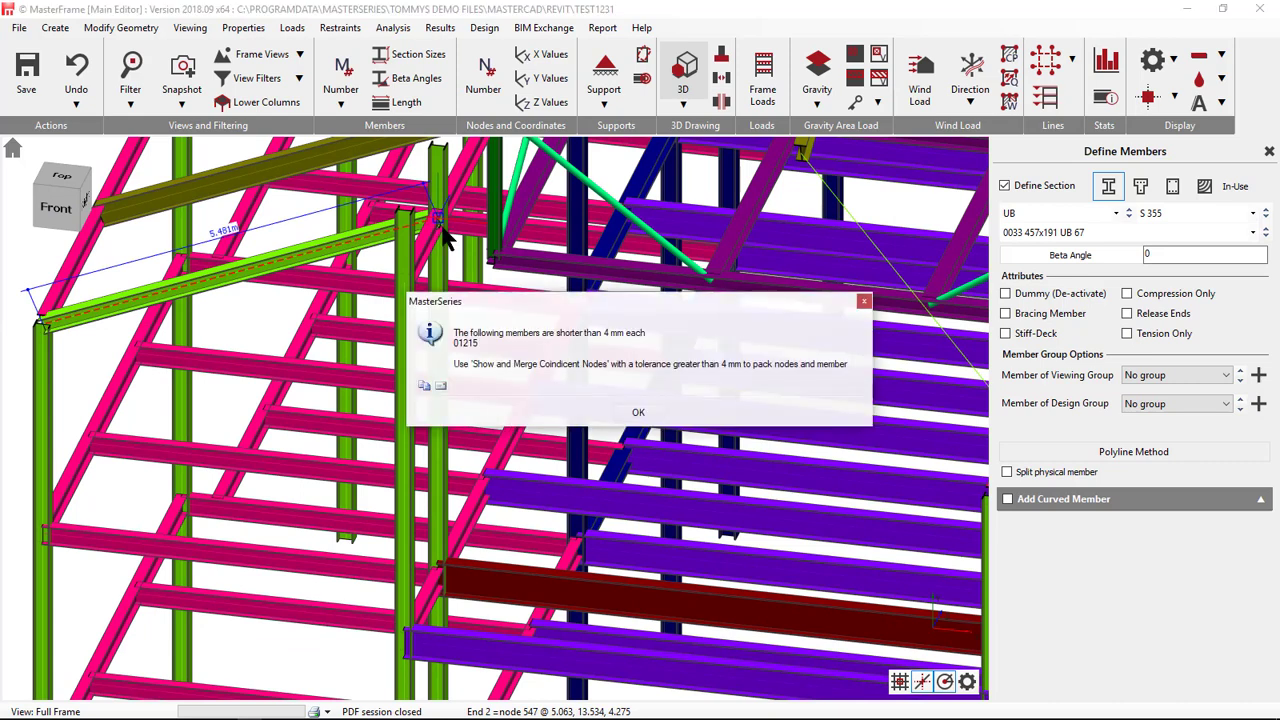
left_click(637, 411)
key("Escape")
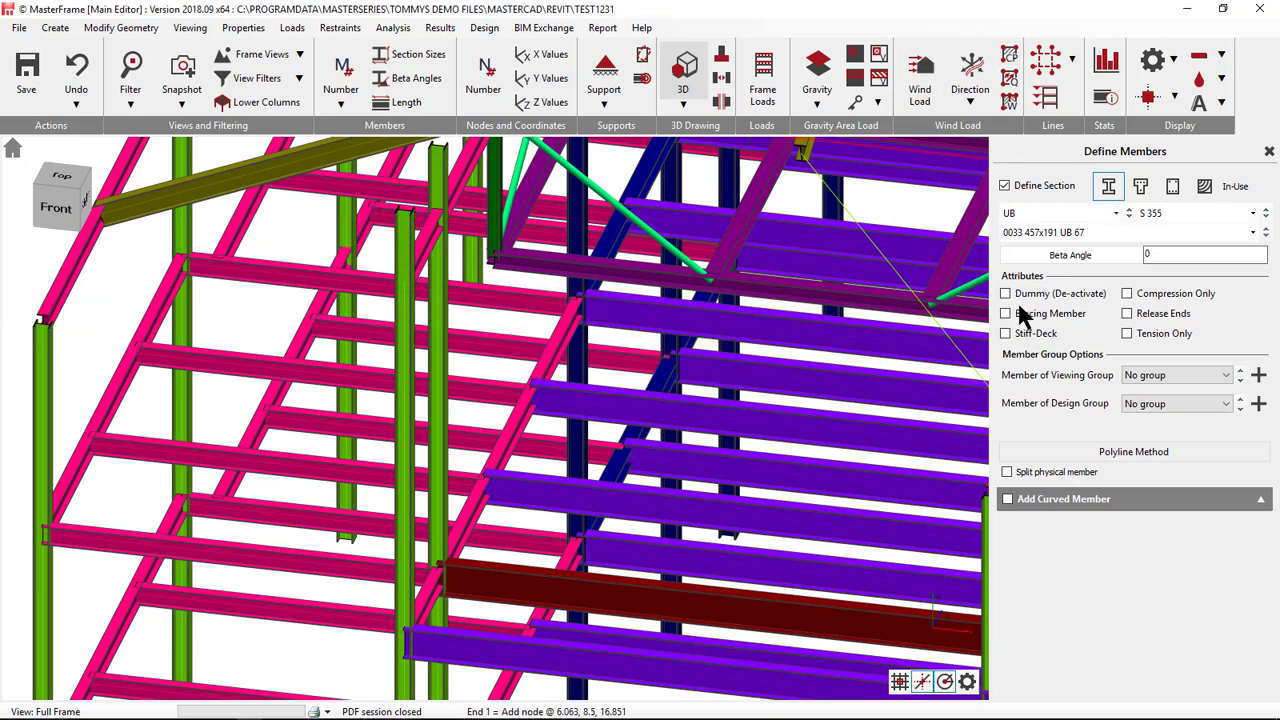
- Add a curved 203x133 UB 30 member about the major axis, by curve height, between the ends of the removed sloping beam
left_click(1008, 500)
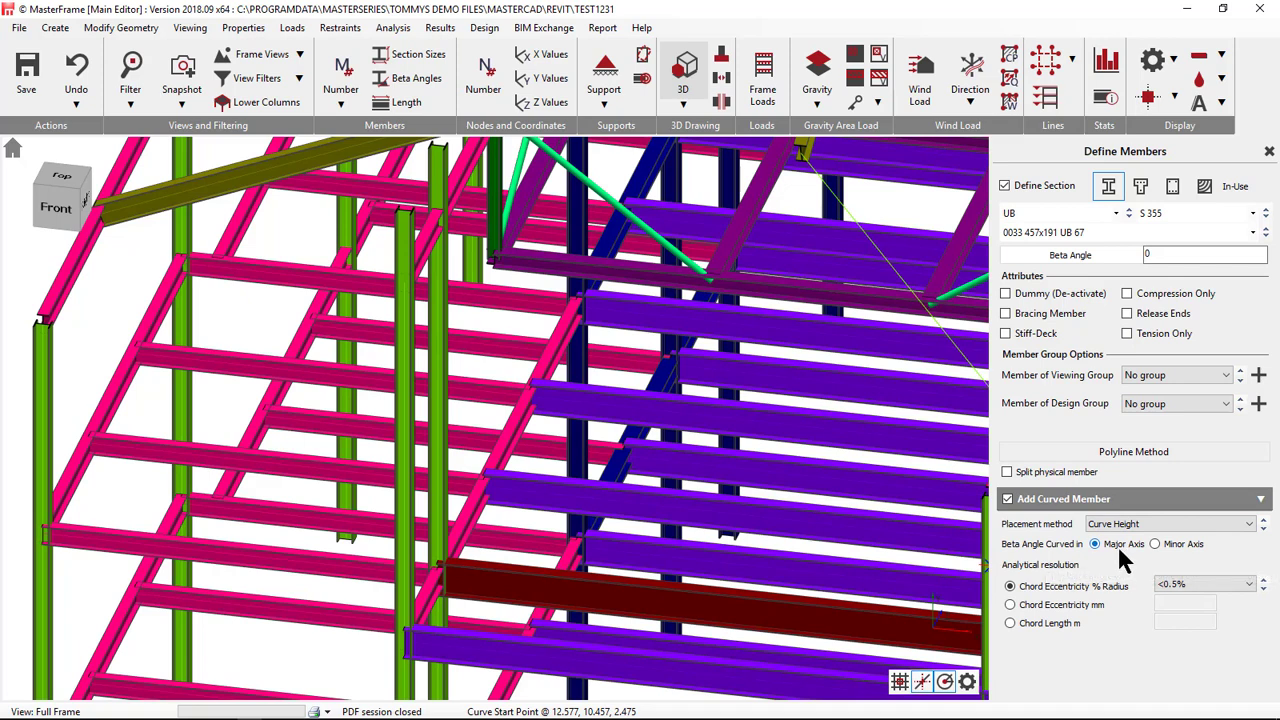
left_click(1048, 231)
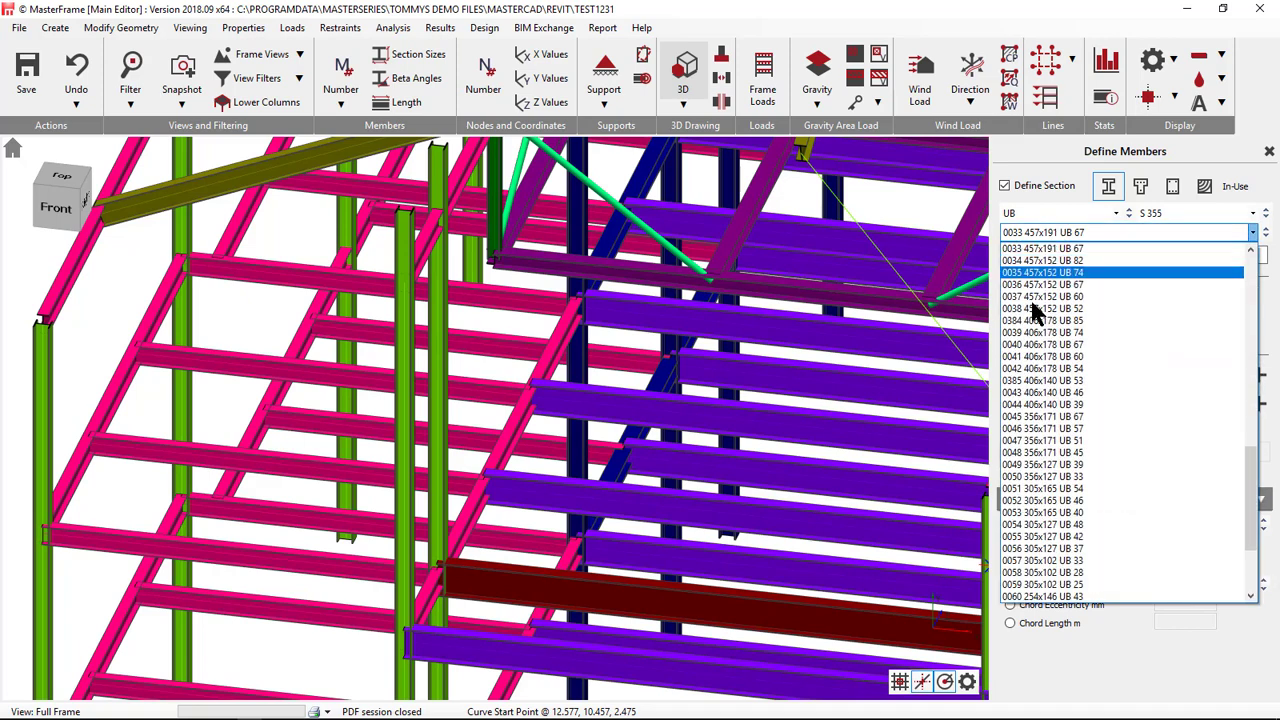
scroll(1050, 505, "down", 4)
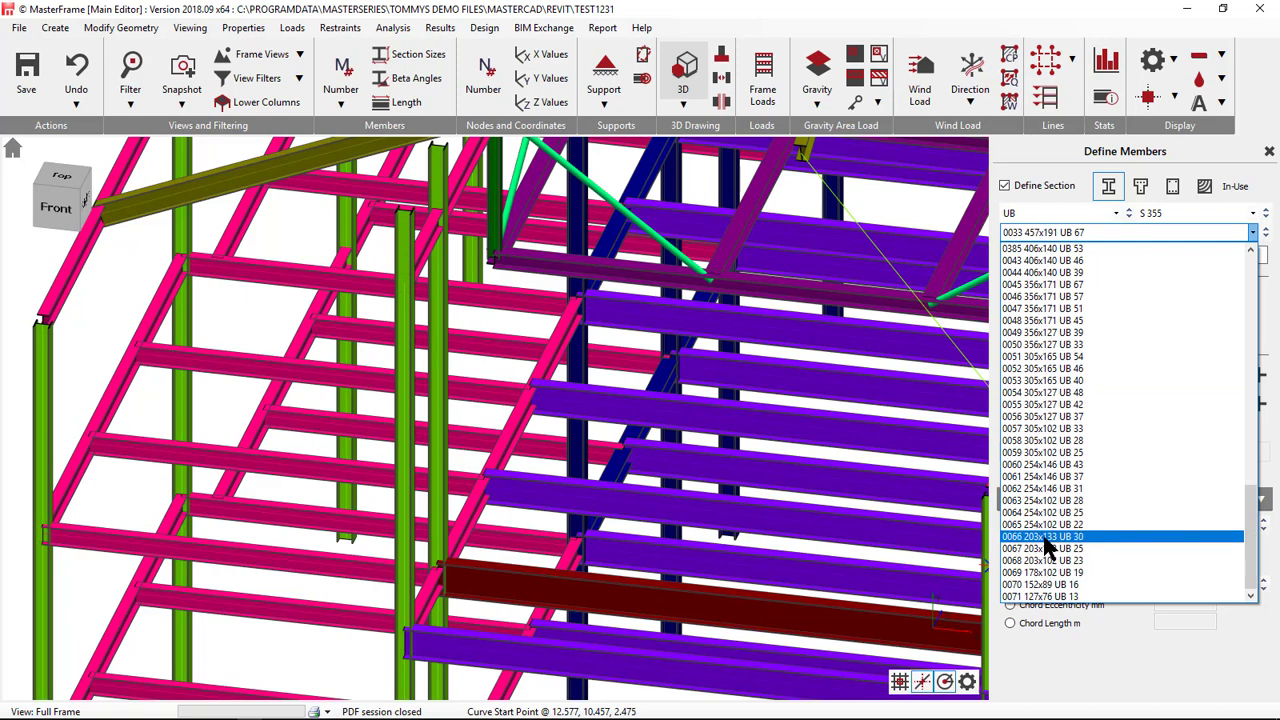
left_click(1045, 540)
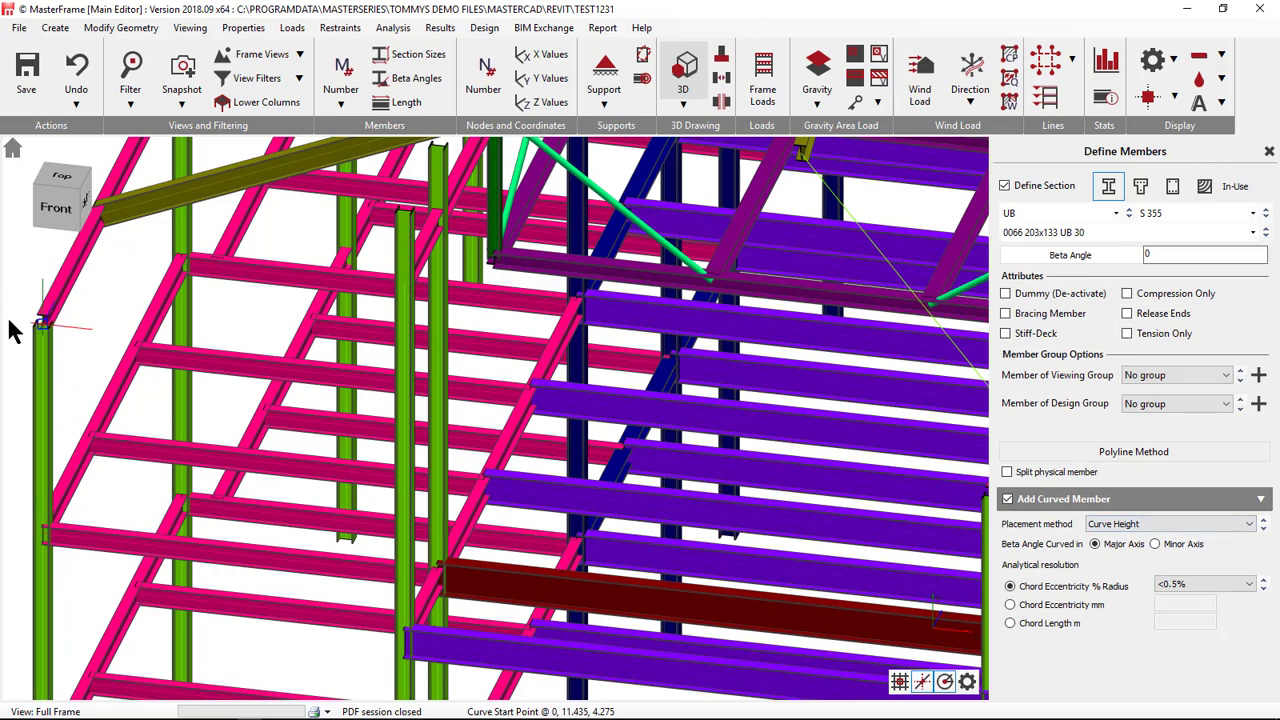
left_click(41, 322)
left_click(440, 225)
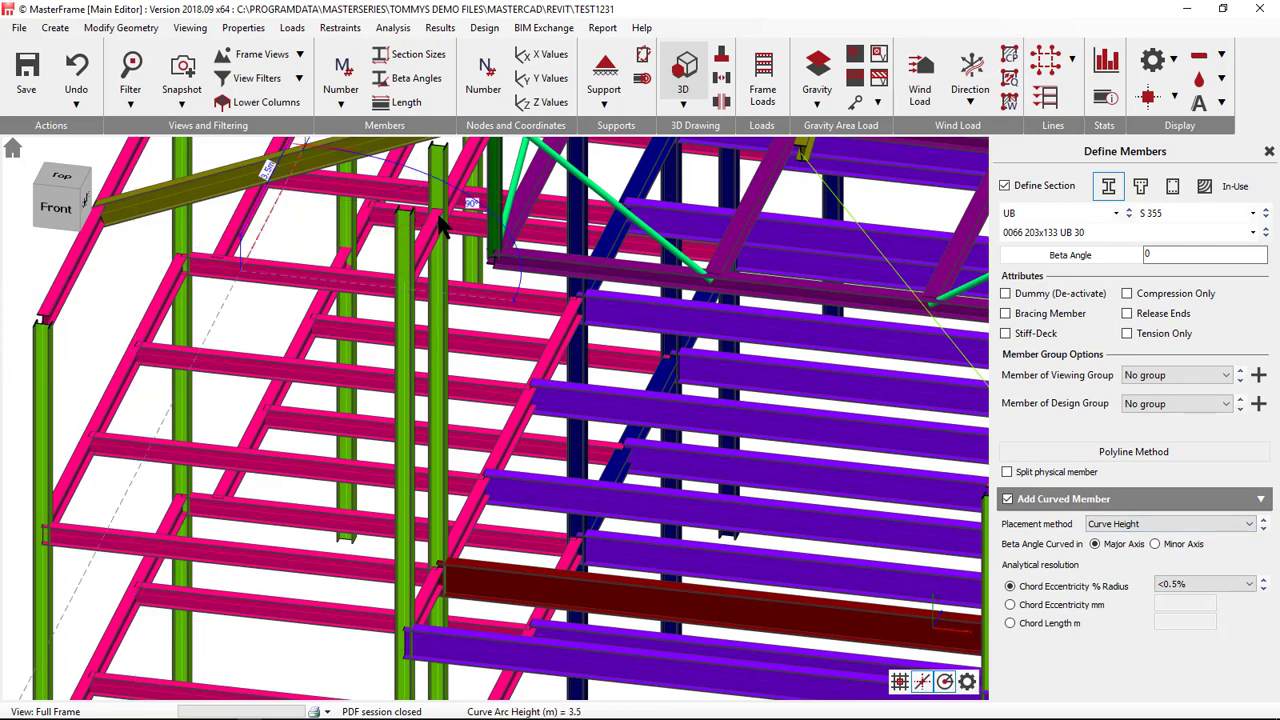
left_click(215, 222)
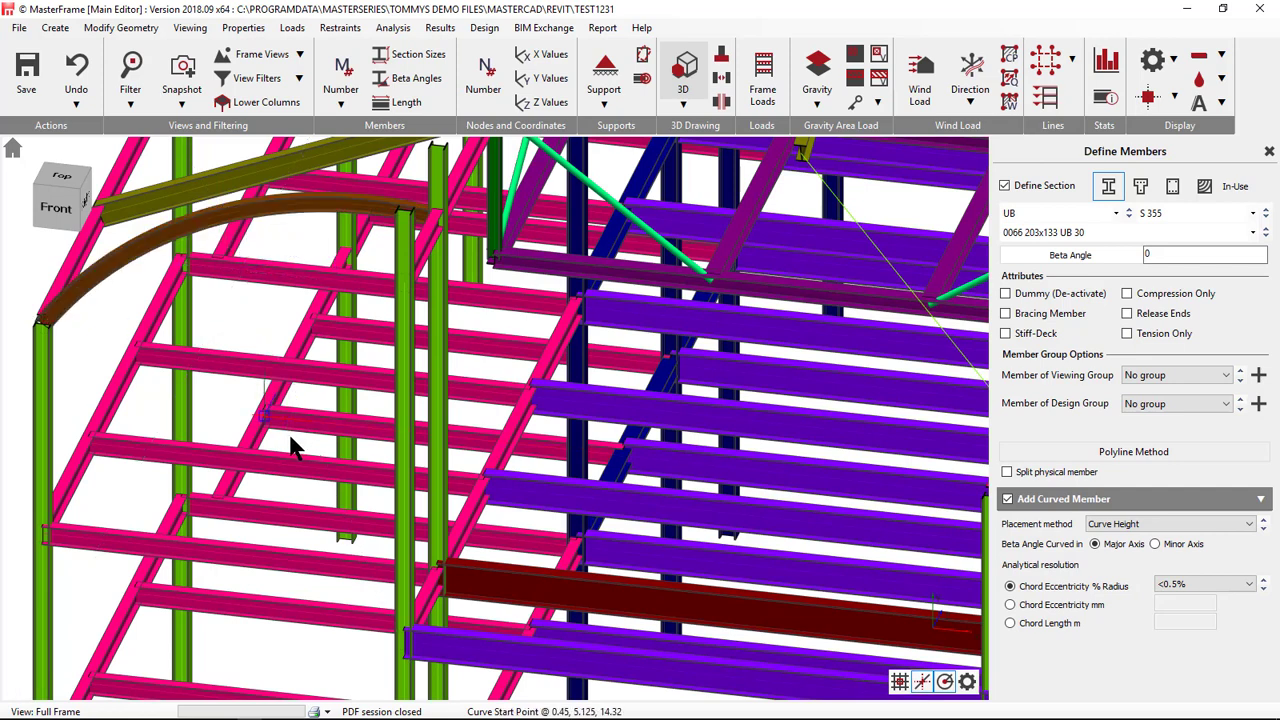
- Examine the new curved beam from other angles and within the surrounding frame
middle_click_drag(136, 220, 295, 268)
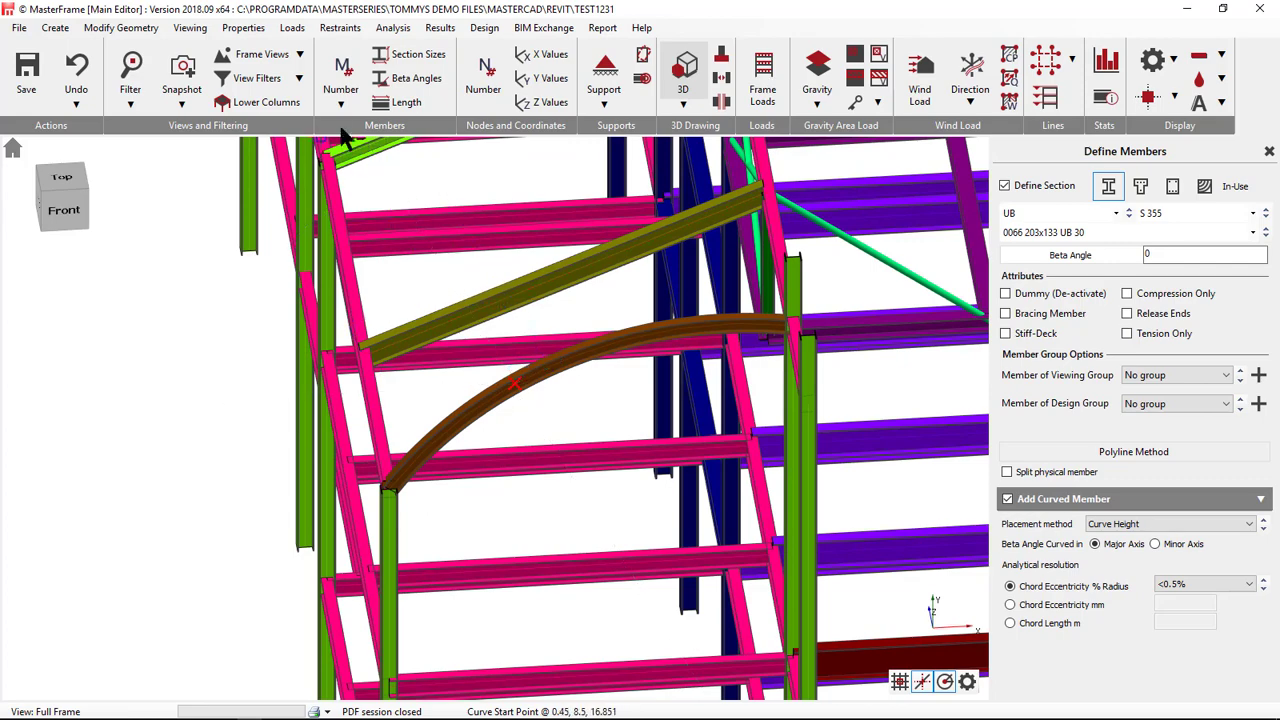
scroll(130, 378, "down", 1)
scroll(130, 378, "down", 5)
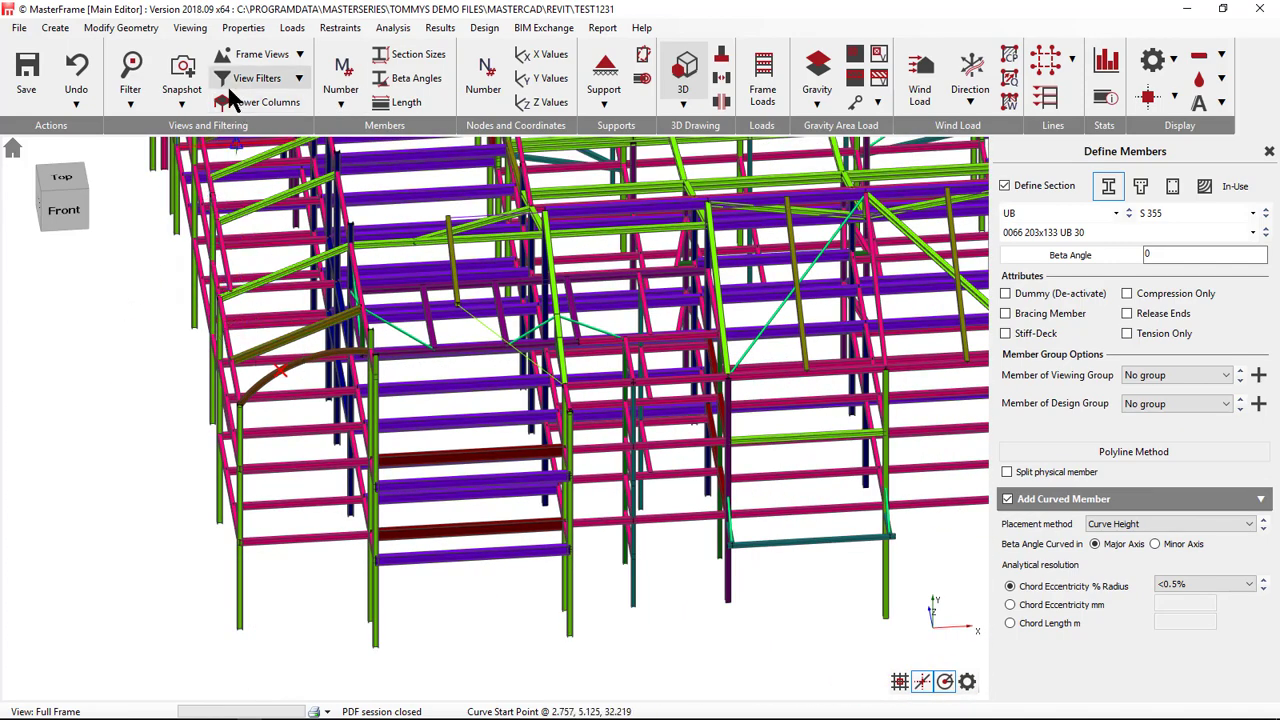
scroll(194, 404, "down", 3)
scroll(250, 370, "up", 3)
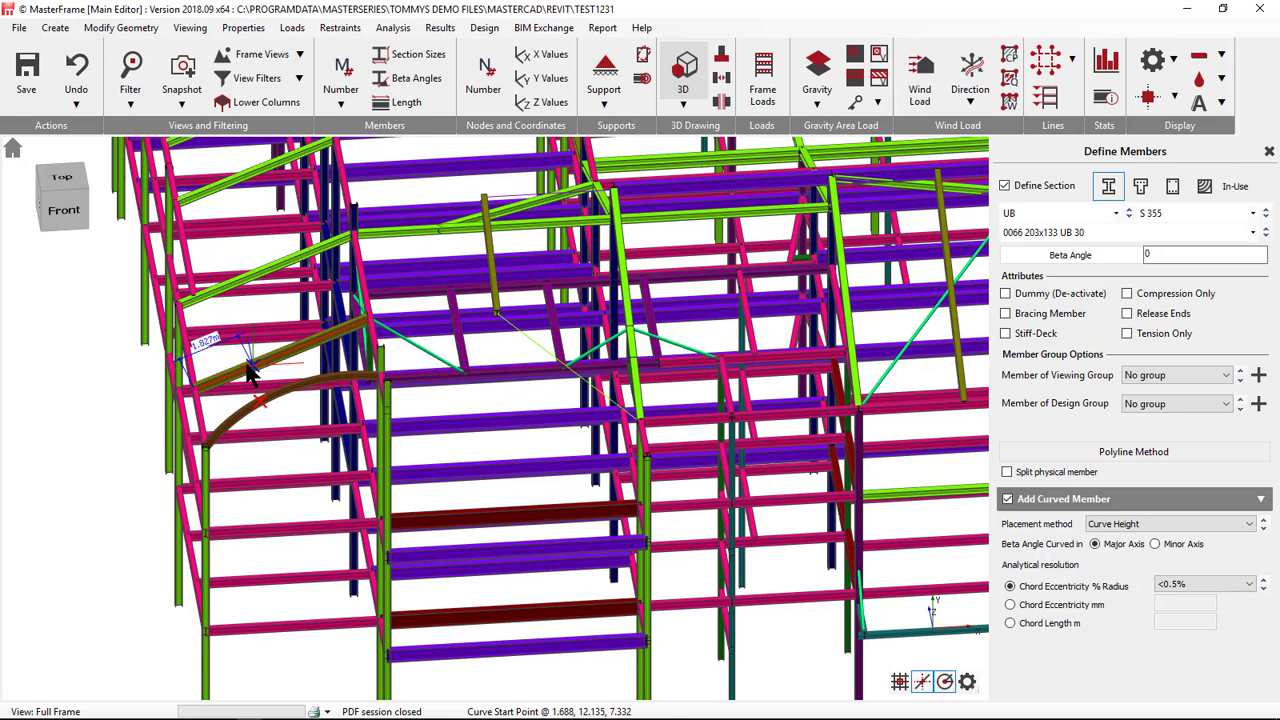
scroll(535, 589, "down", 5)
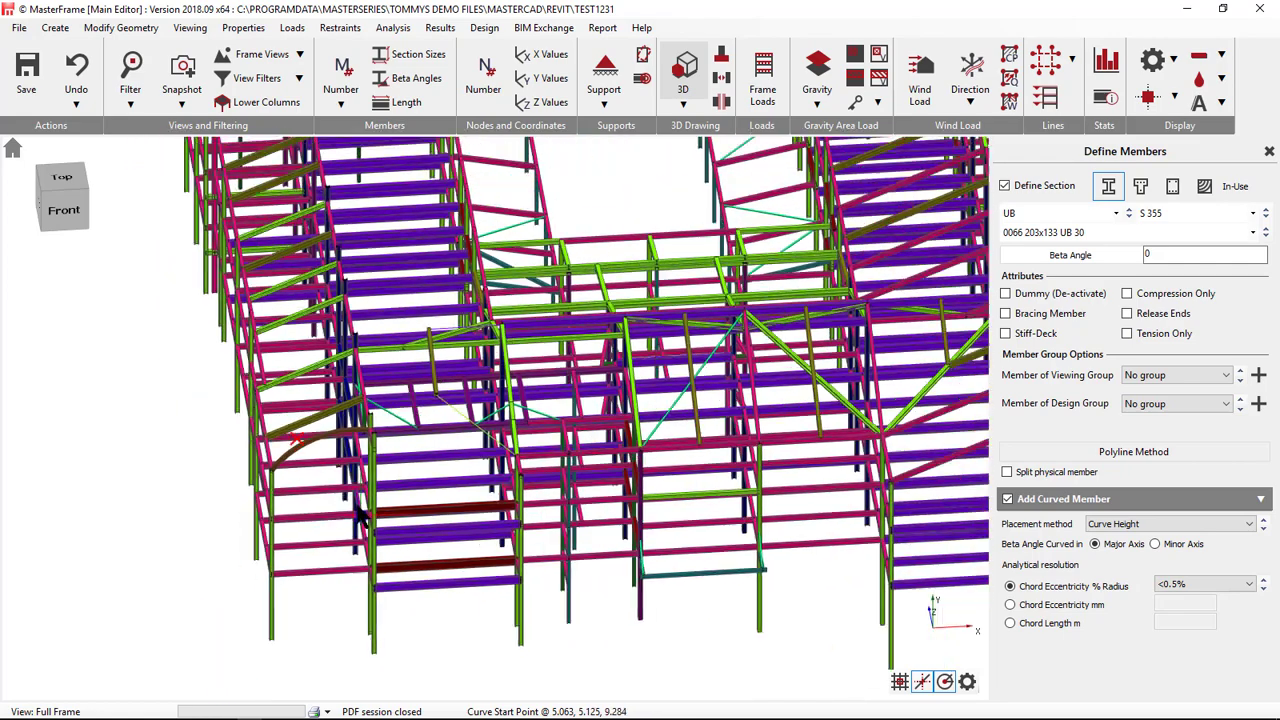
- Try adding a curved 203x133 UB 30 member about the major axis along the lowest front beam, and undo it
scroll(698, 632, "up", 3)
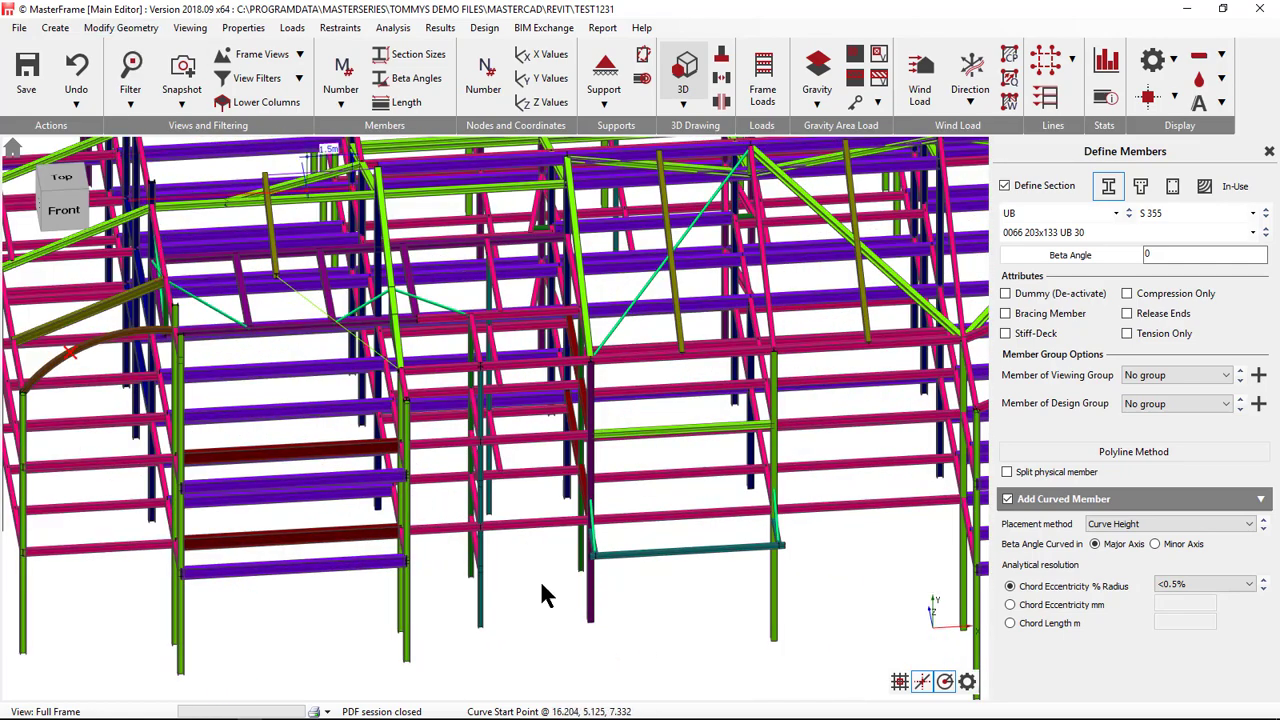
scroll(264, 585, "up", 3)
scroll(182, 588, "up", 2)
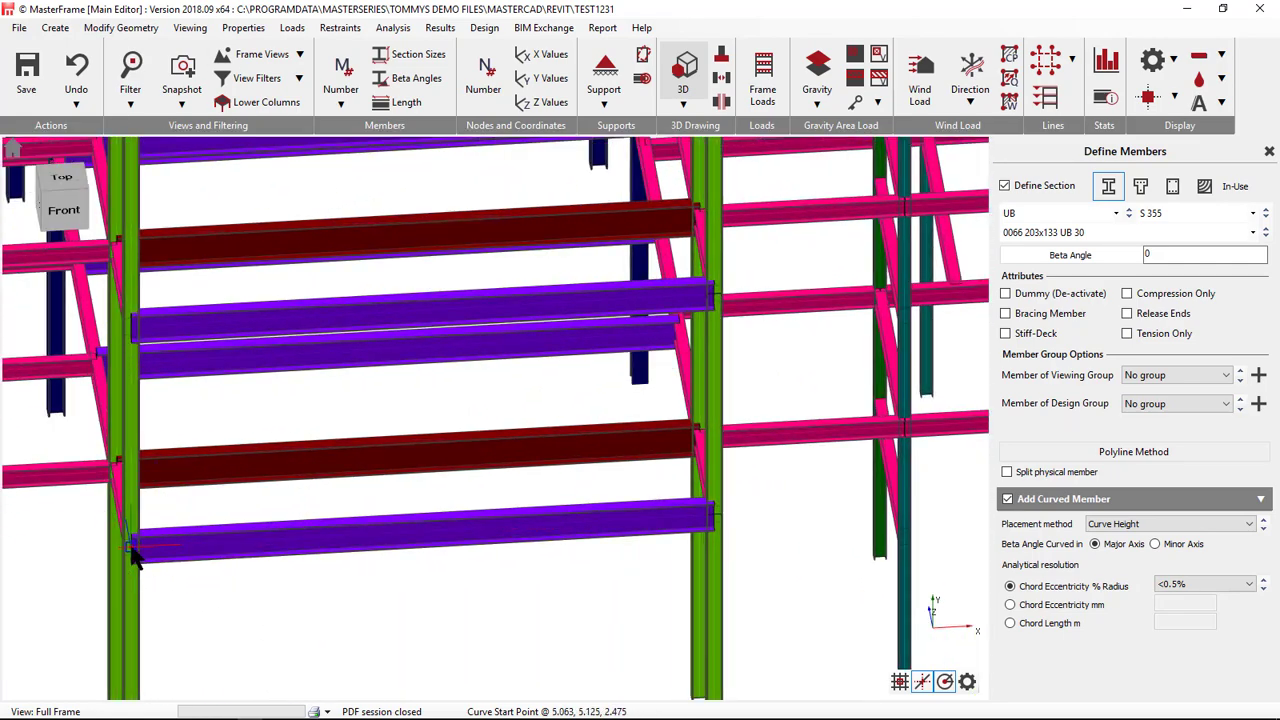
left_click(131, 548)
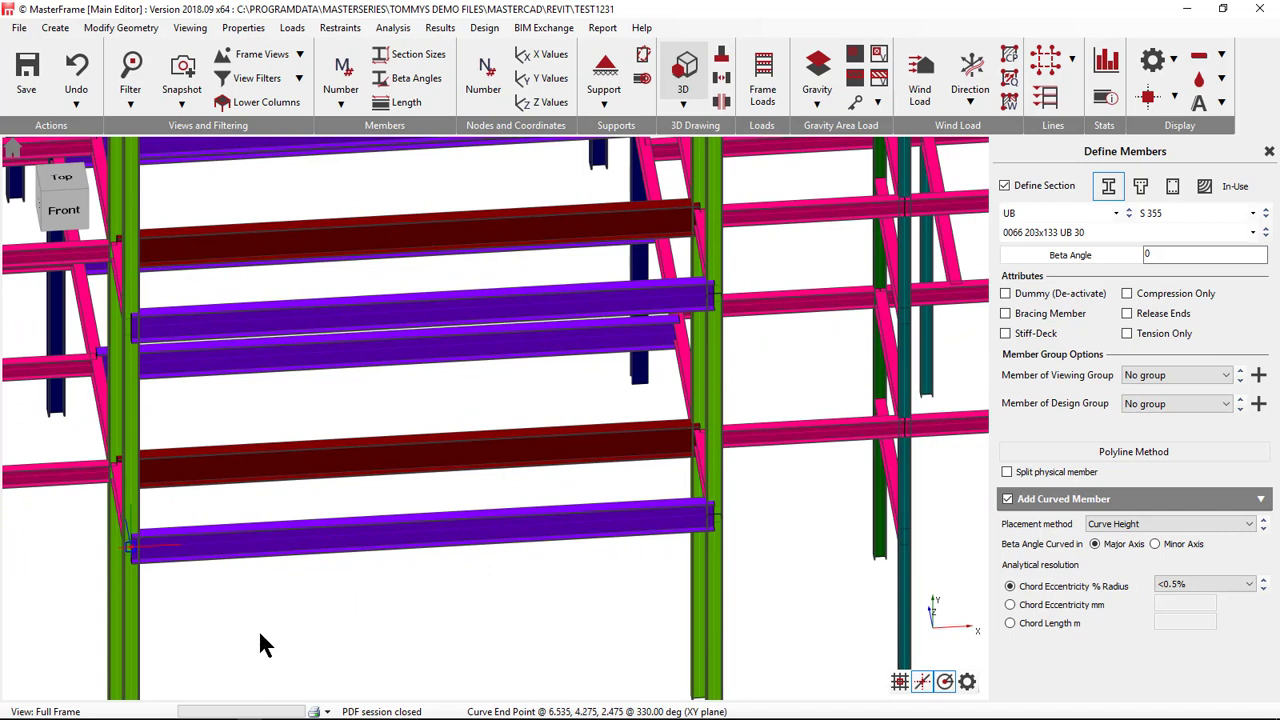
left_click(726, 530)
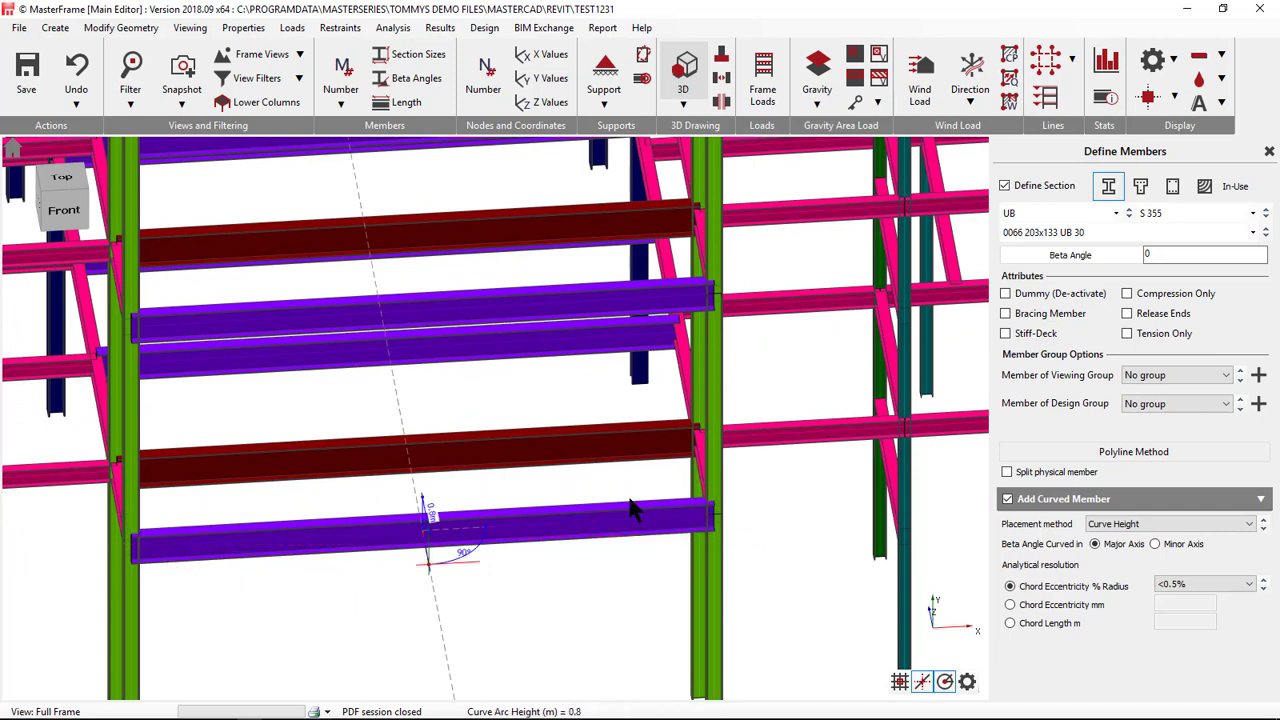
left_click(452, 490)
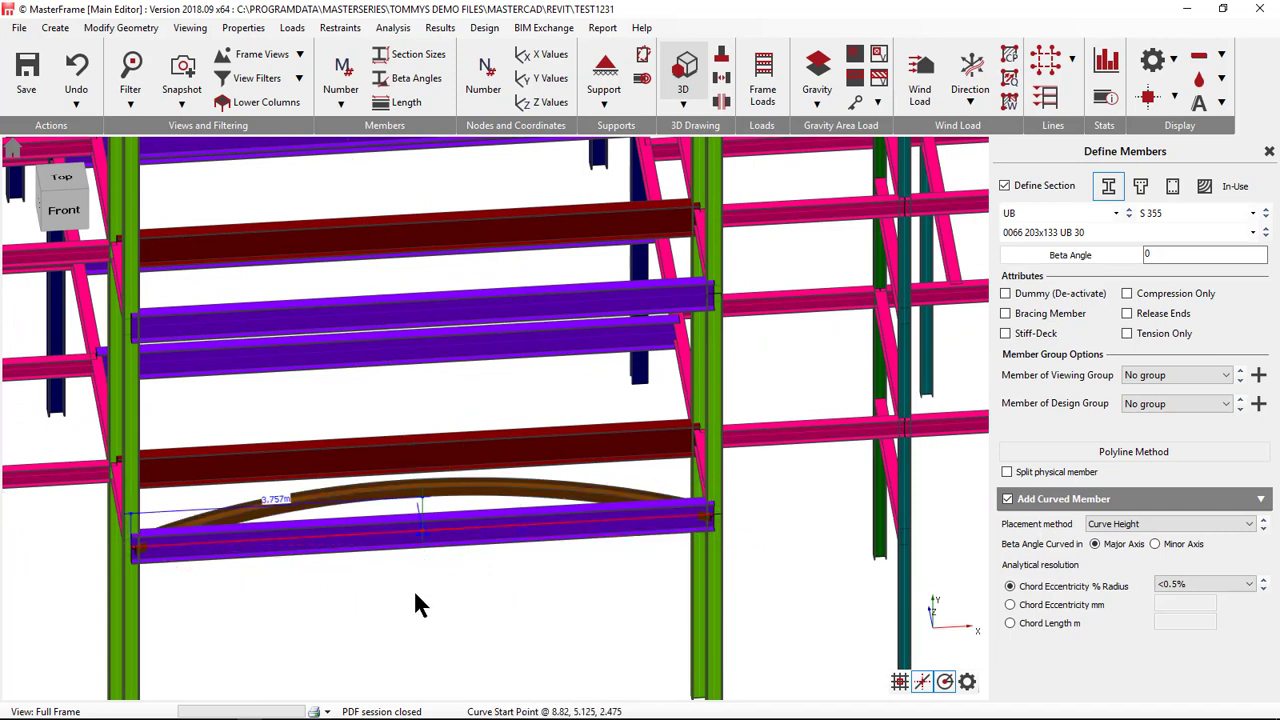
scroll(400, 580, "up", 3)
scroll(385, 565, "down", 4)
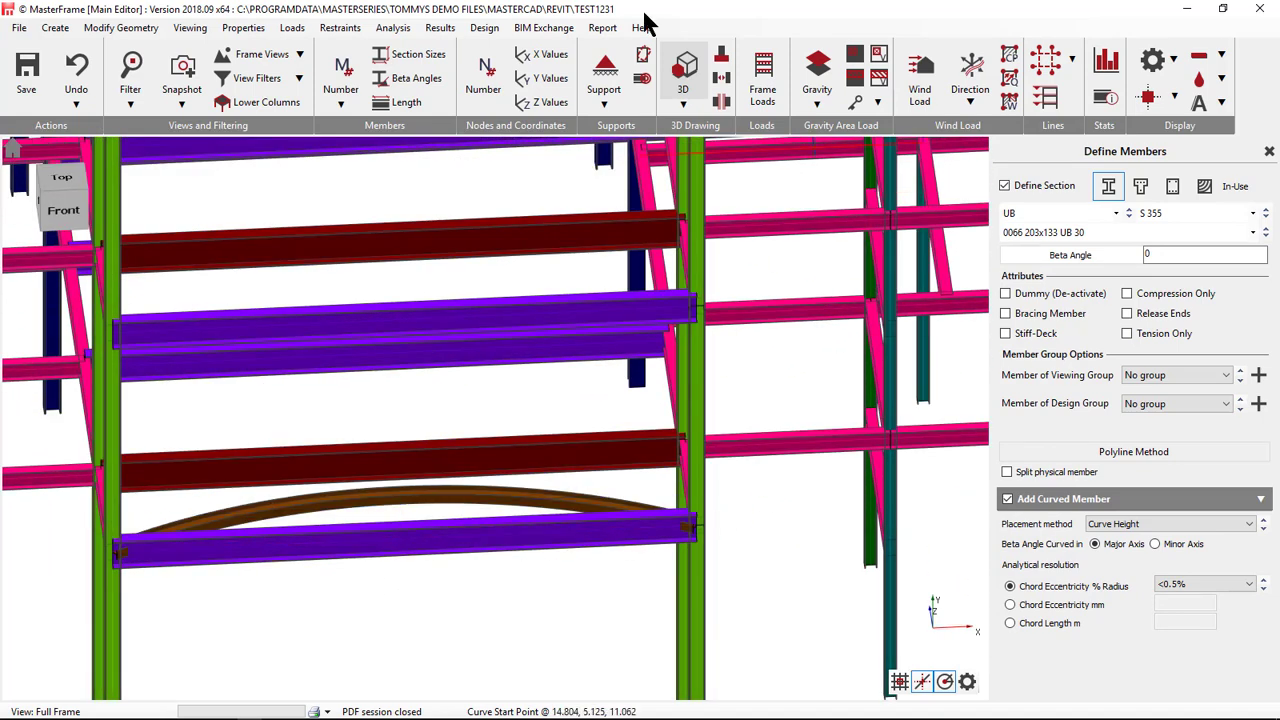
left_click(78, 84)
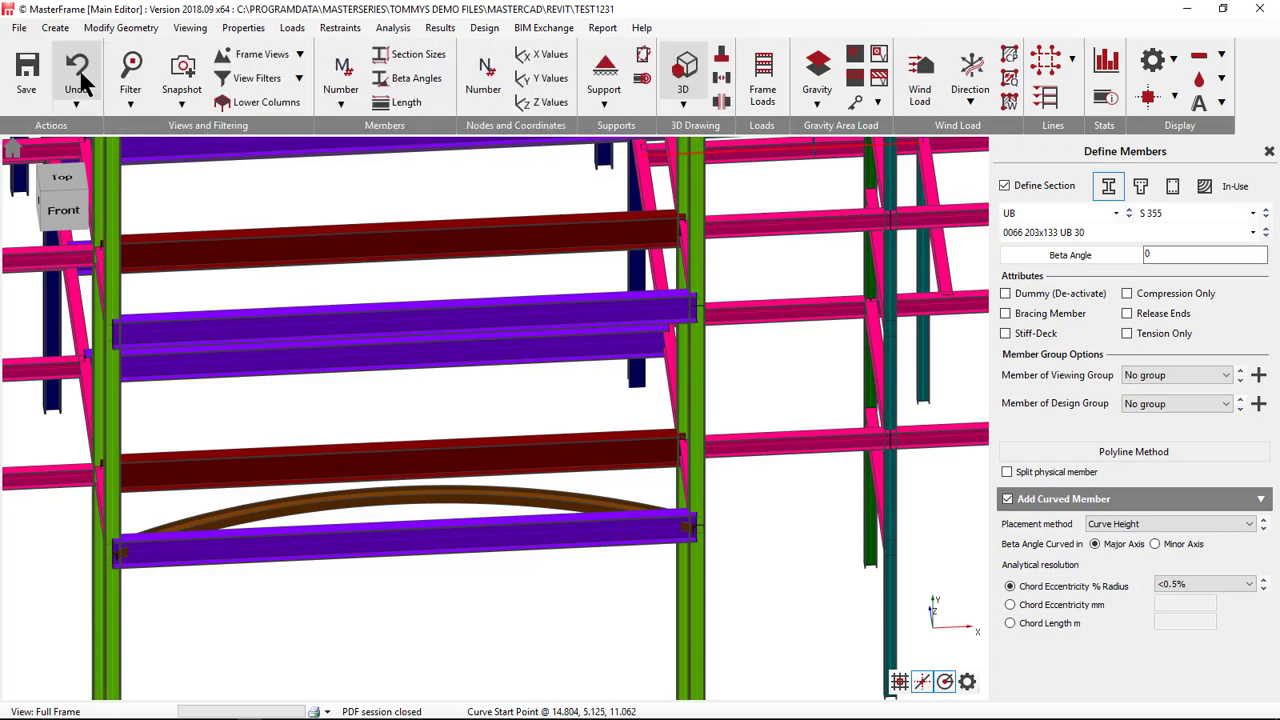
- Add a curved member about the minor axis between the ends of the lowest front beam, bowing outwards with an arc height of 1.8 m
left_click(1183, 544)
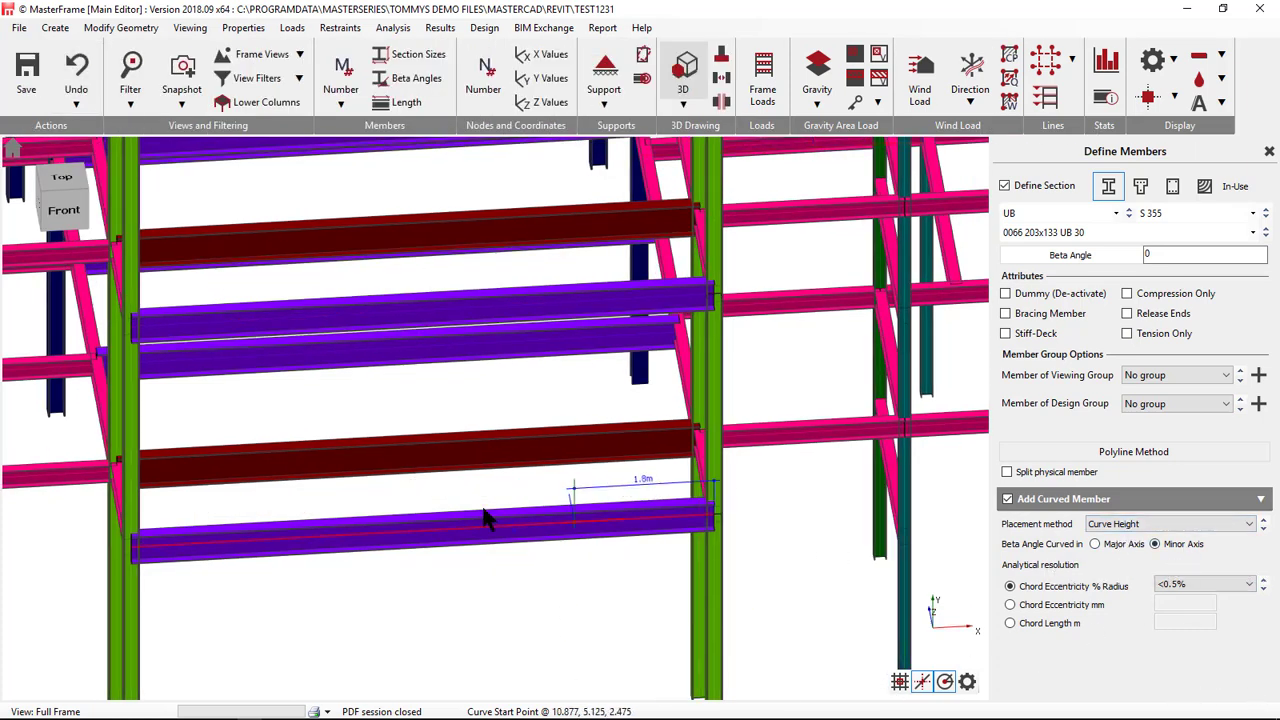
left_click(128, 556)
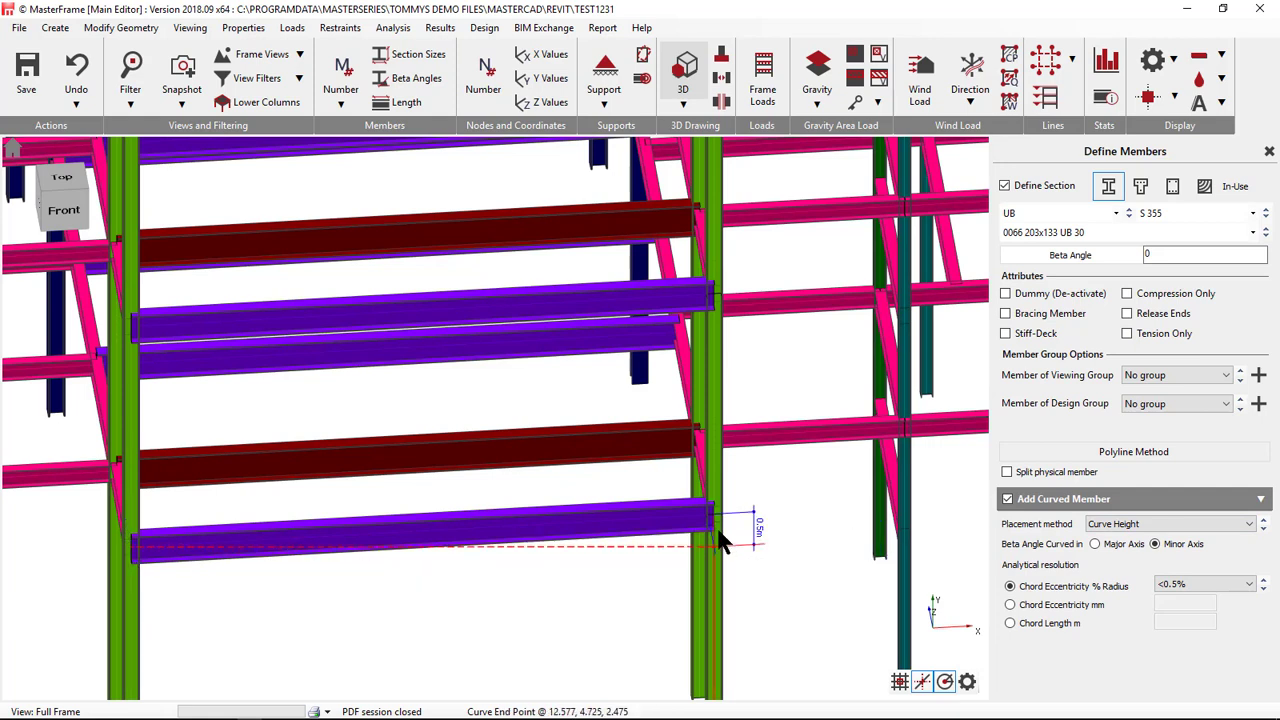
left_click(713, 519)
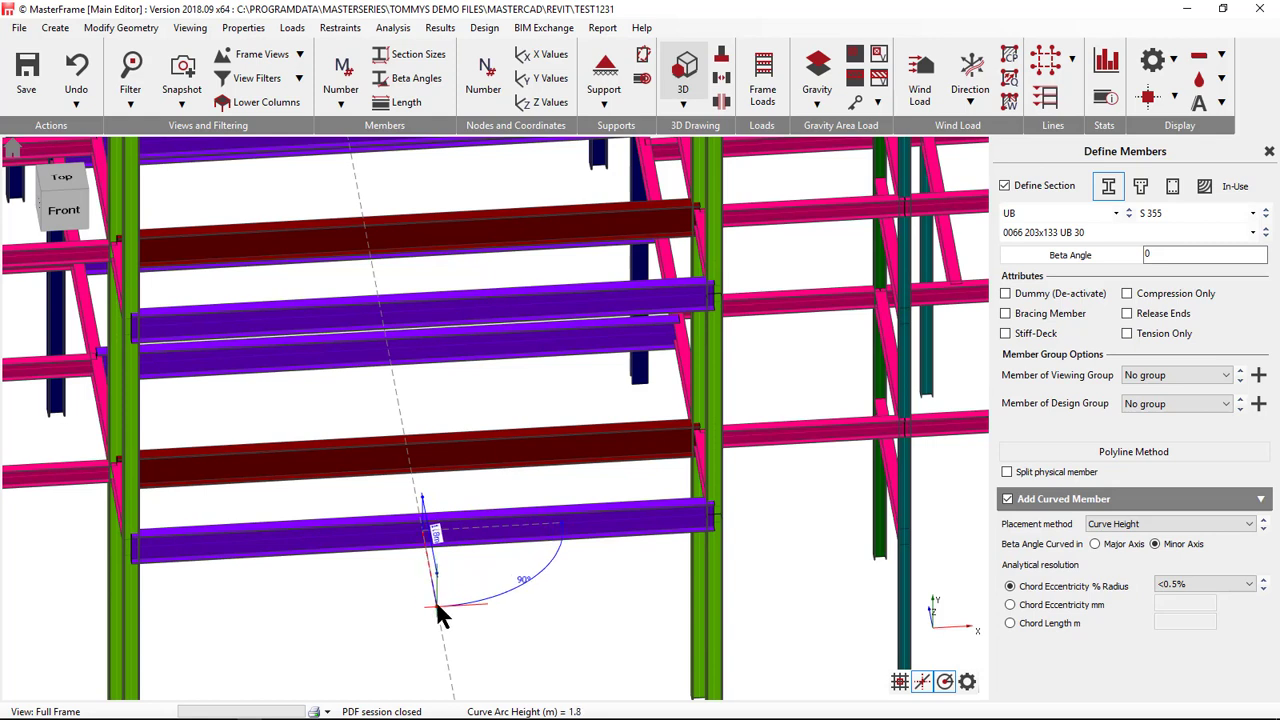
left_click(436, 604)
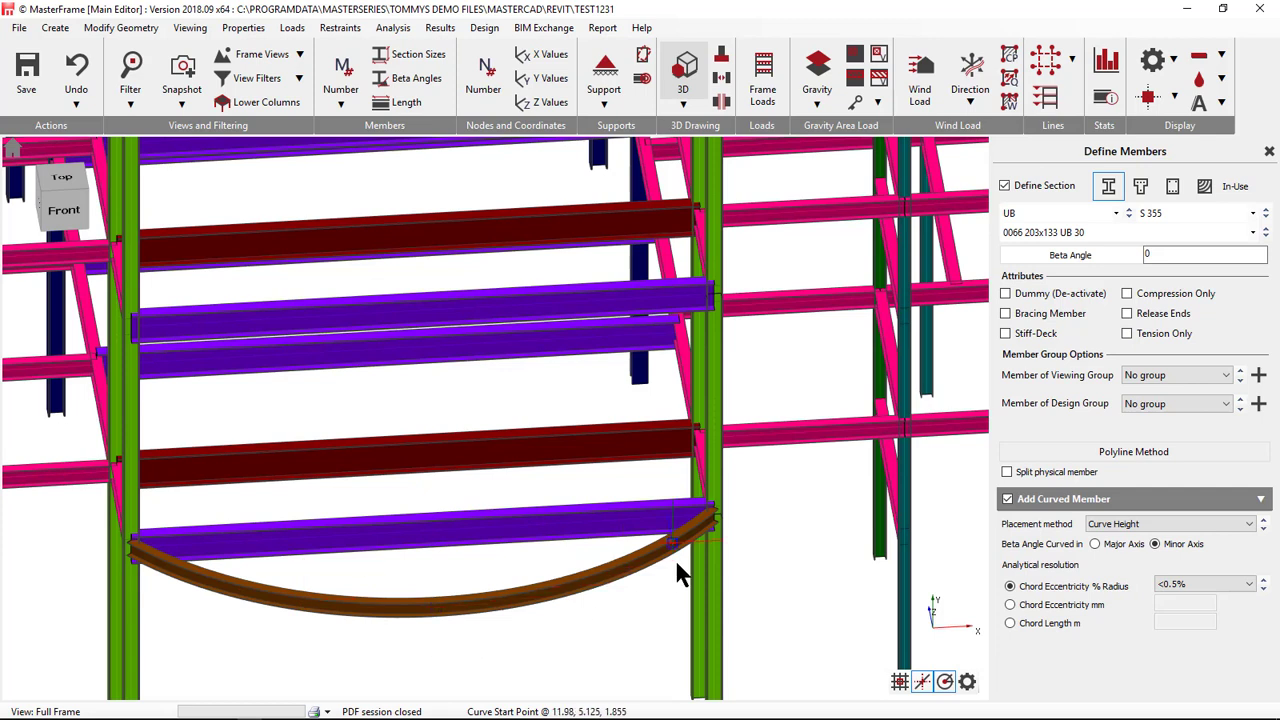
- Turn off curved placement and add a straight member from the lowest front beam's midpoint to the middle of the curved member
left_click(1007, 498)
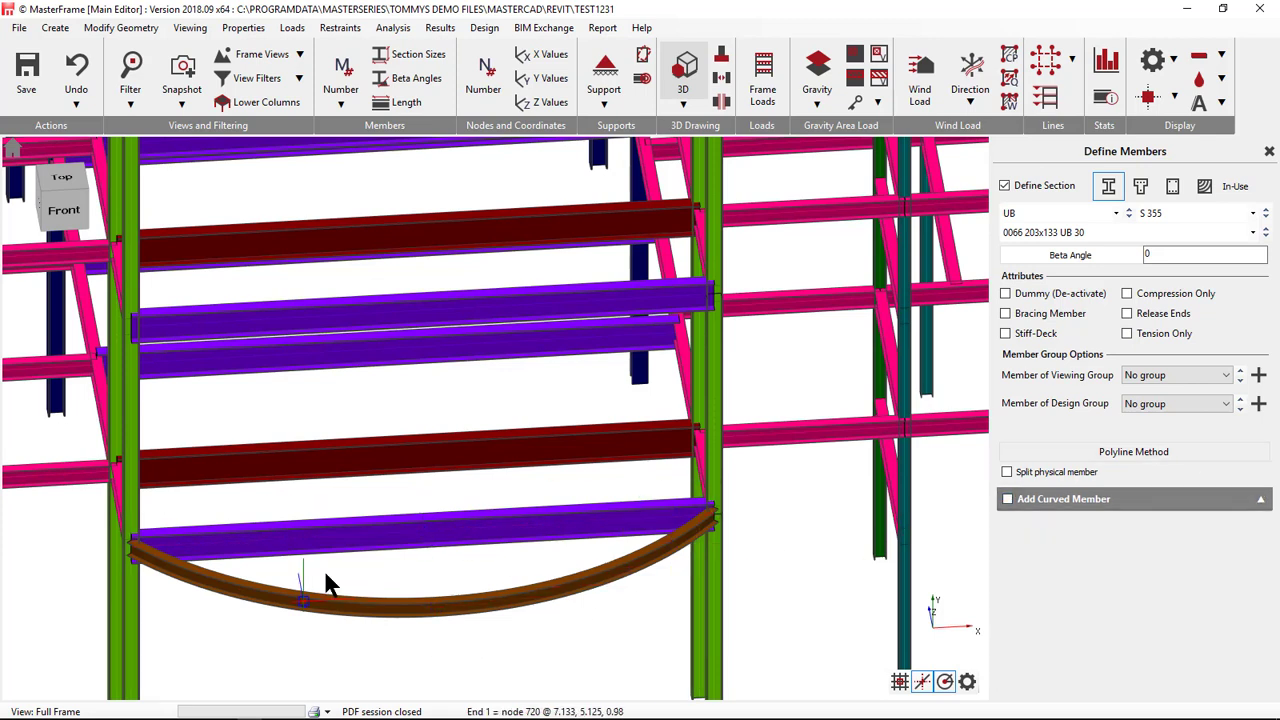
left_click(419, 547)
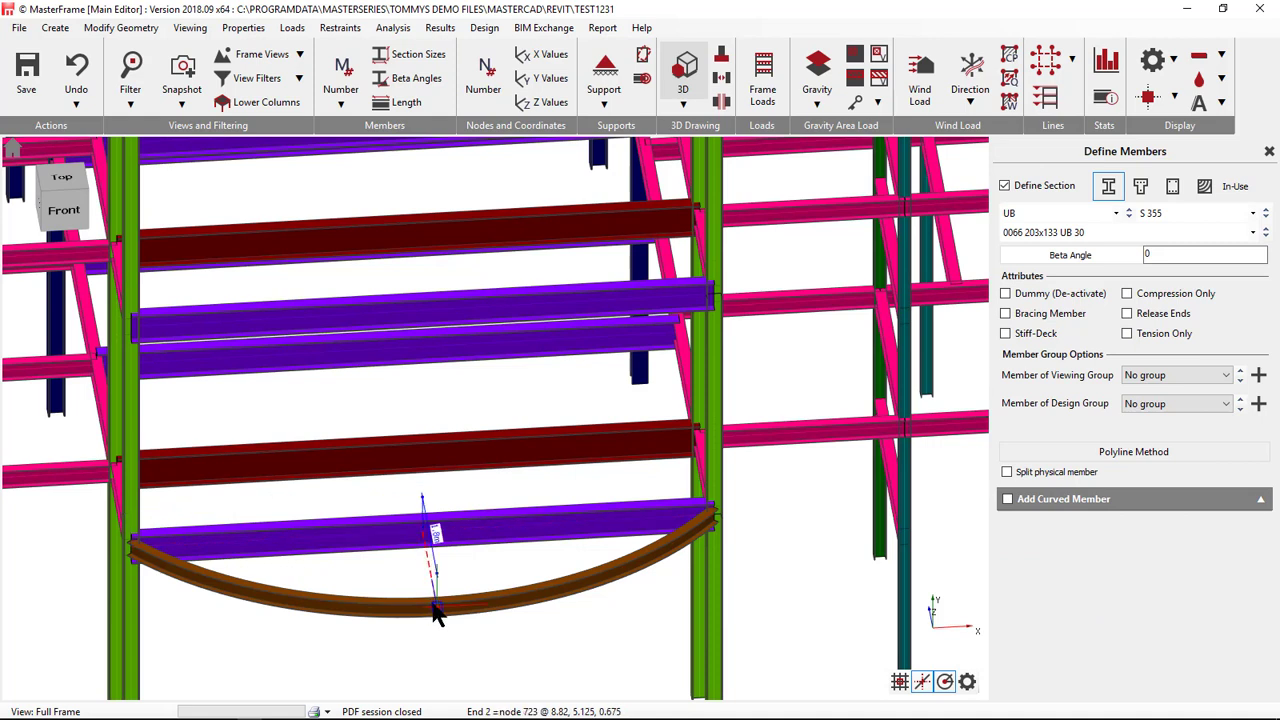
left_click(149, 575)
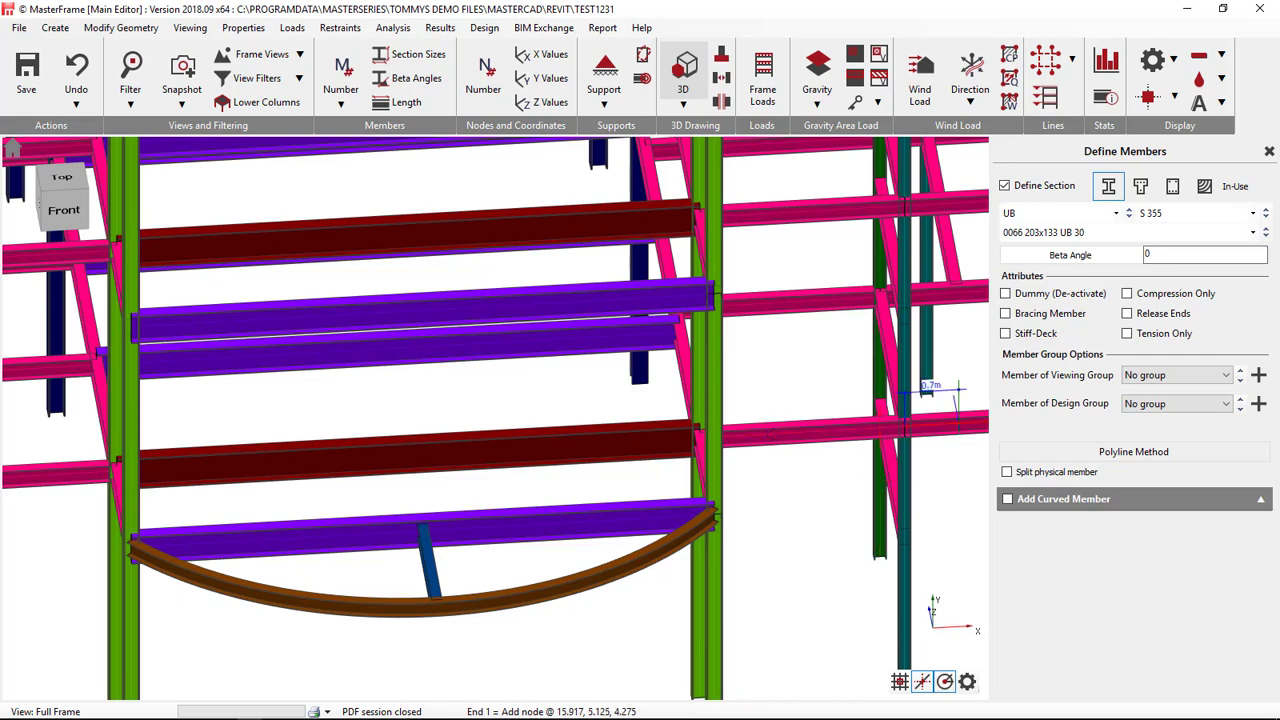
- Undo the latest member additions and open the frame in MasterCAD for GA drawings and a solid CAD model
left_click(76, 68)
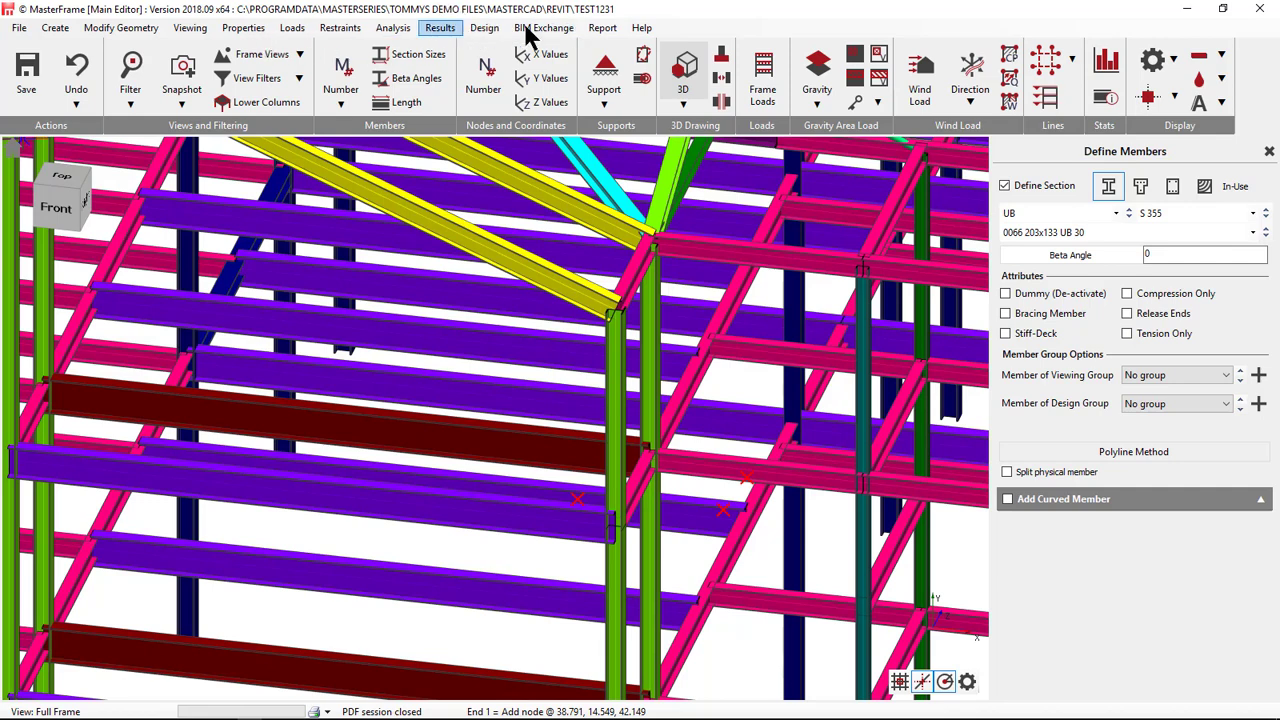
left_click(556, 30)
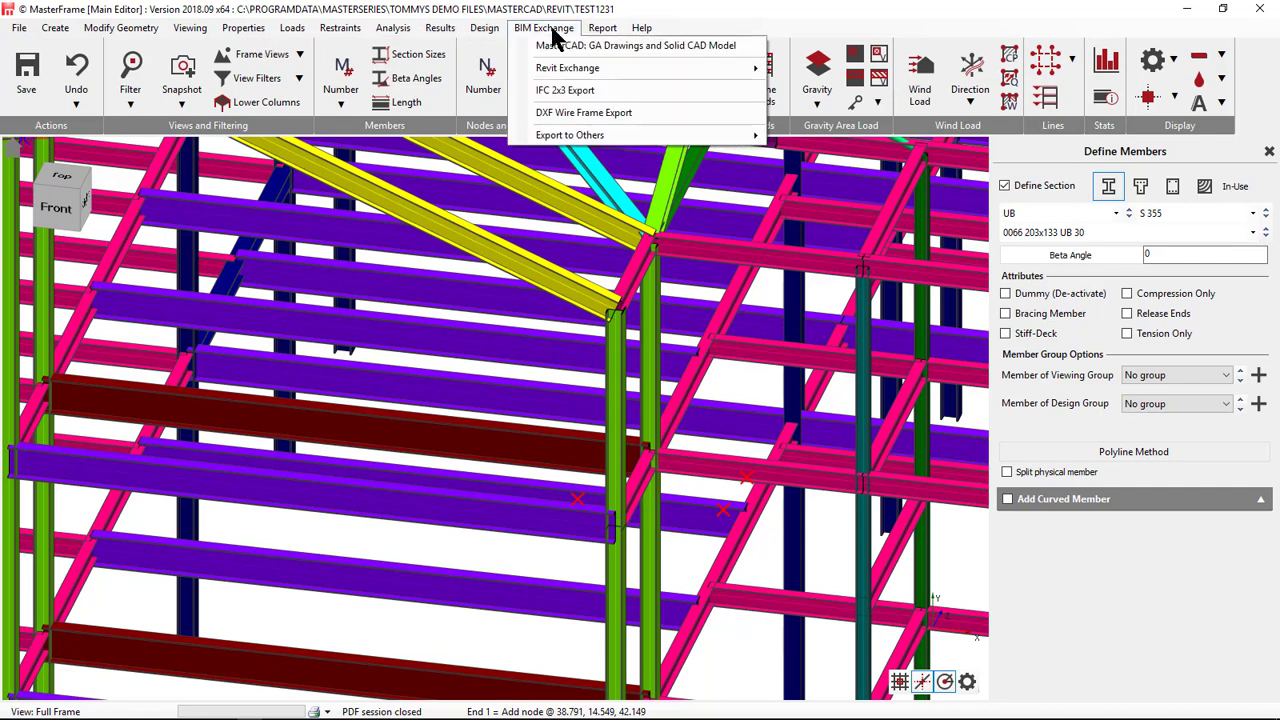
left_click(610, 47)
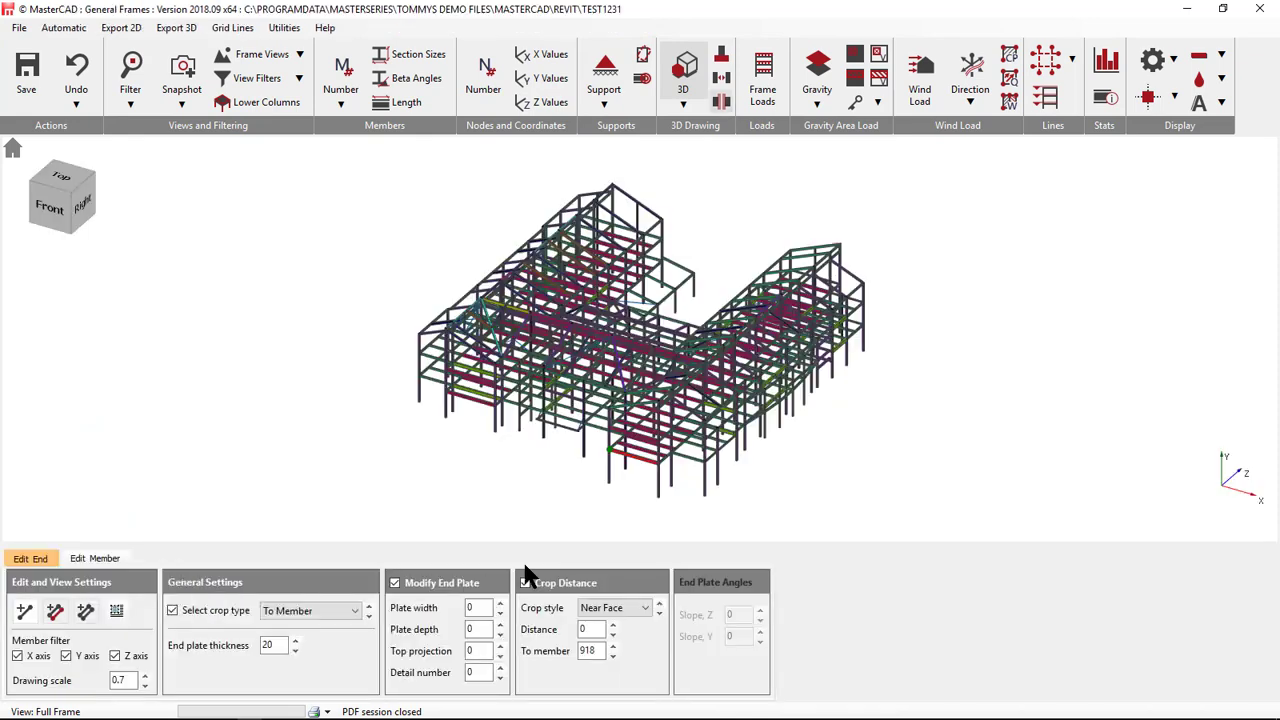
- Start exporting a GA drawing as a DXF file with only Front Elevation and Plan at Level 1 selected, and show its page layout
left_click(121, 28)
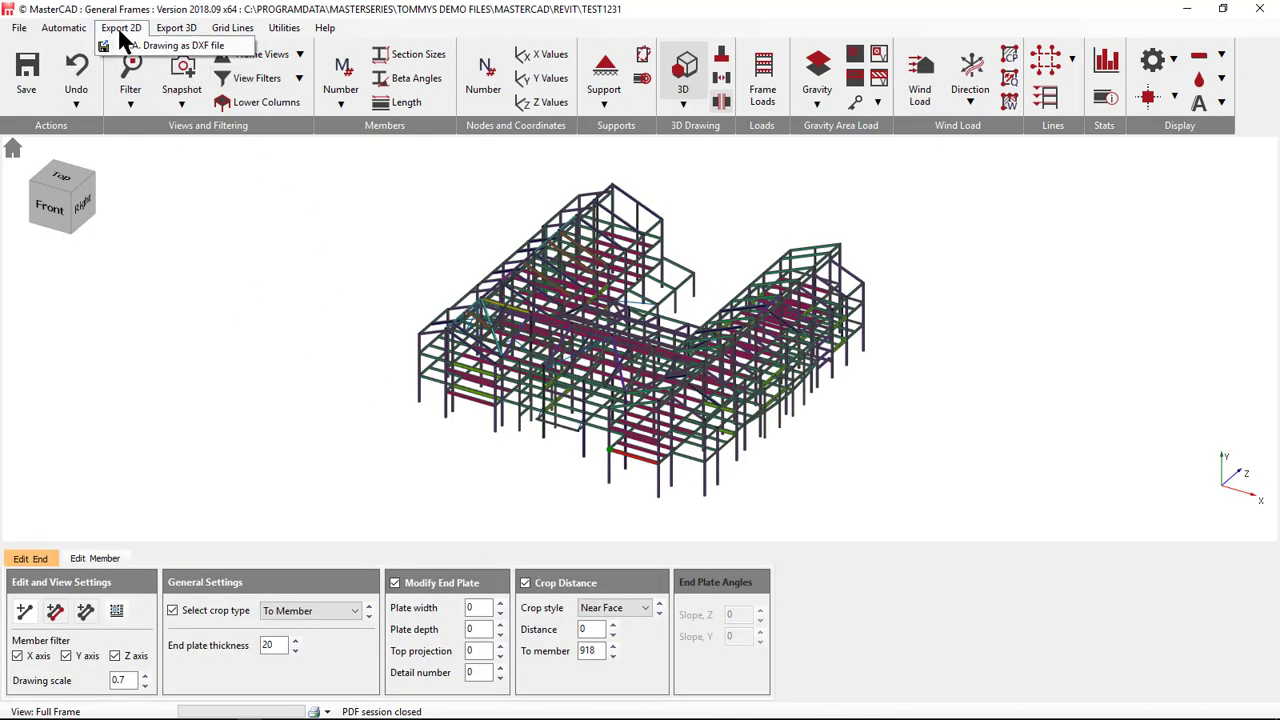
left_click(165, 46)
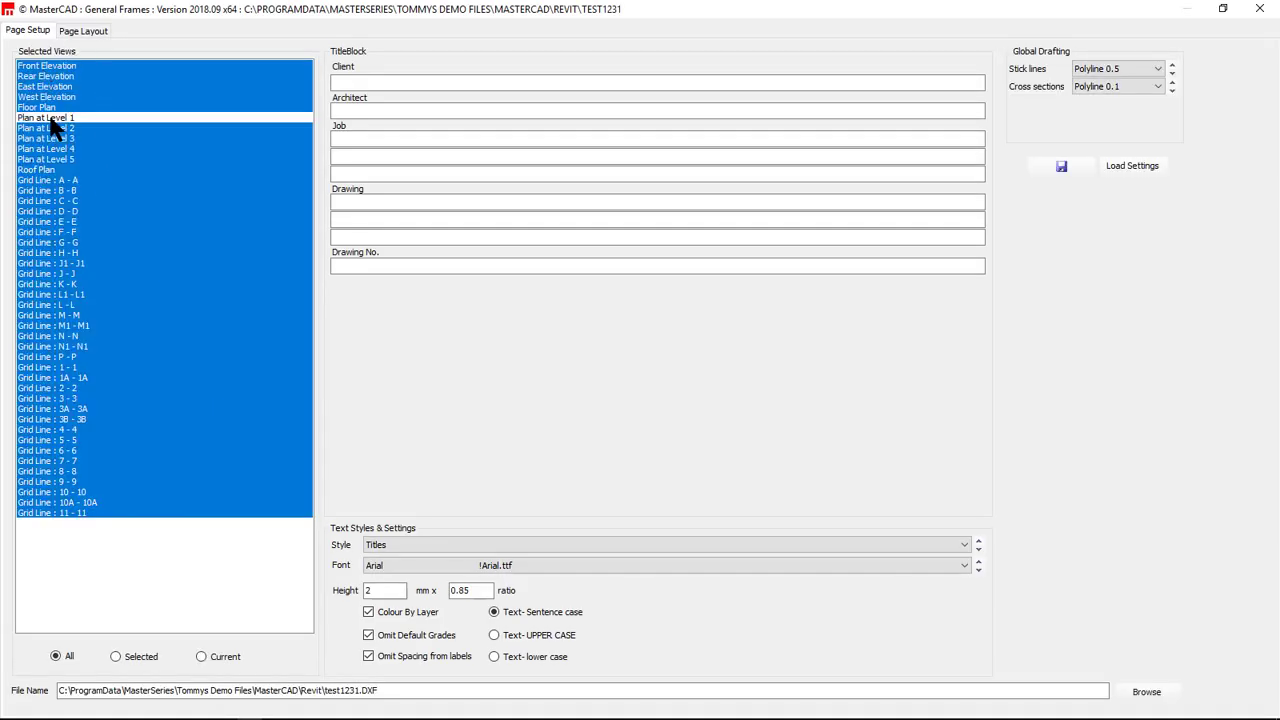
left_click(201, 656)
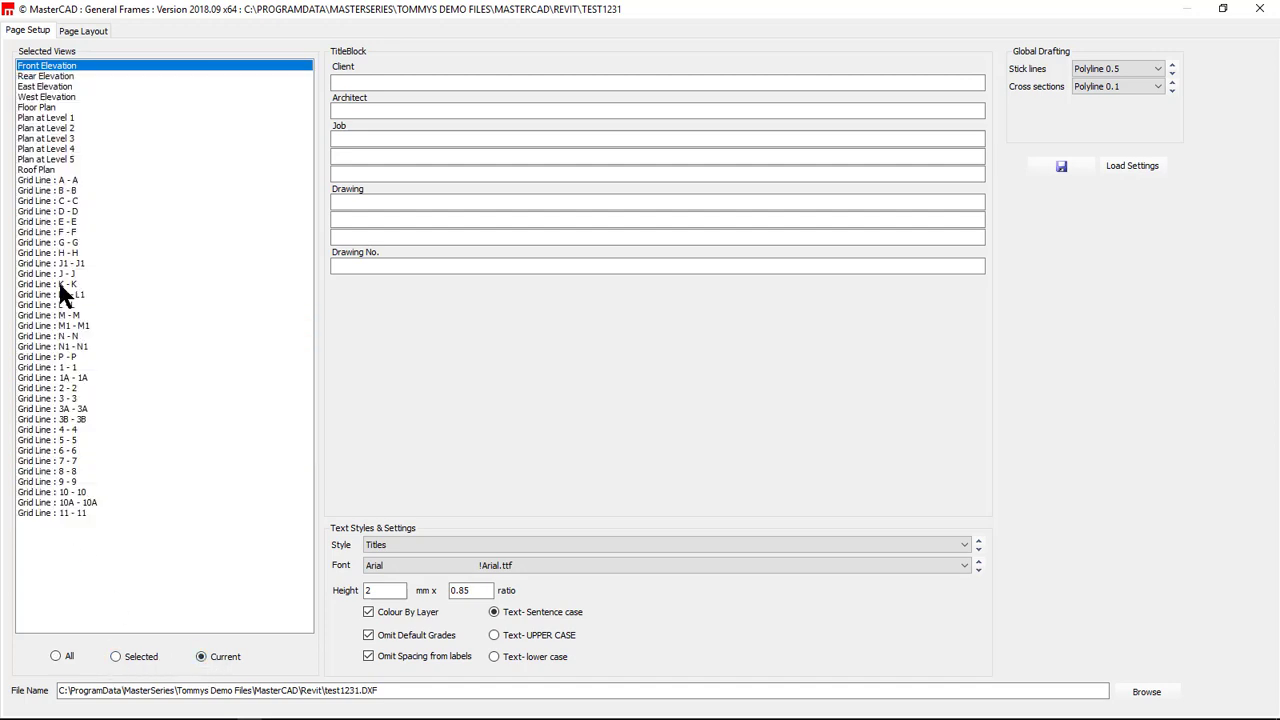
left_click(44, 117)
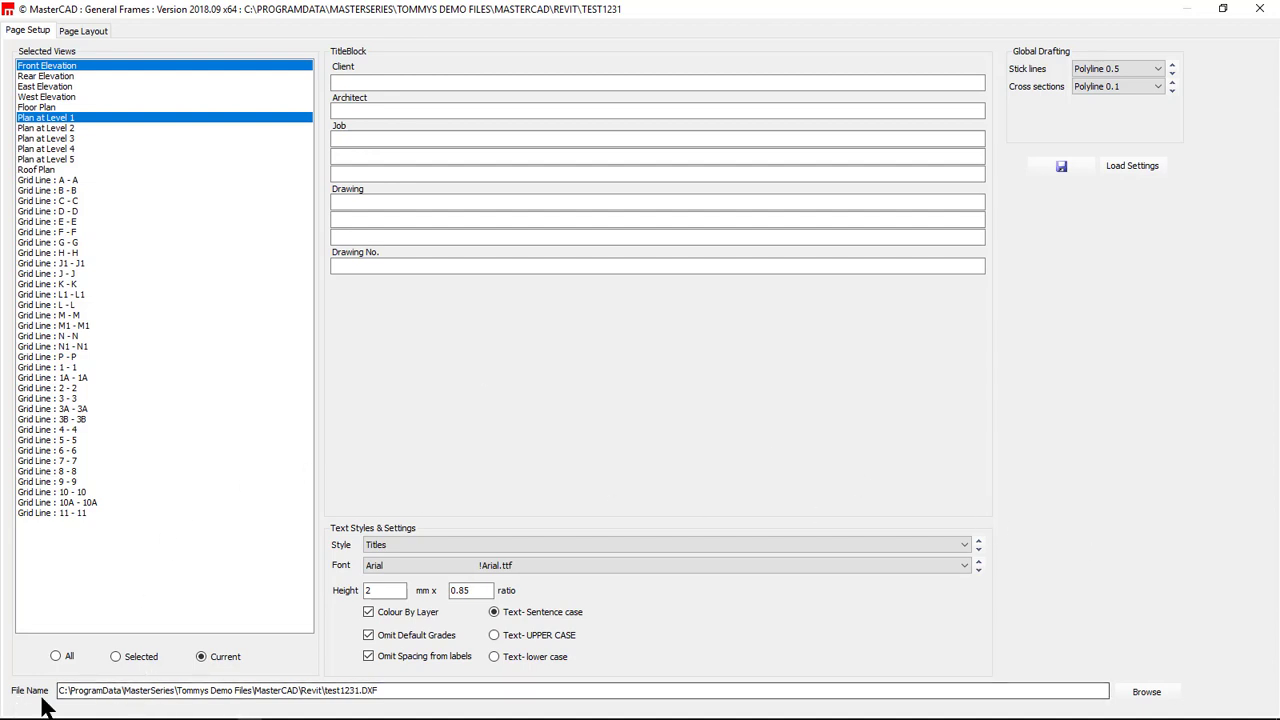
left_click(88, 34)
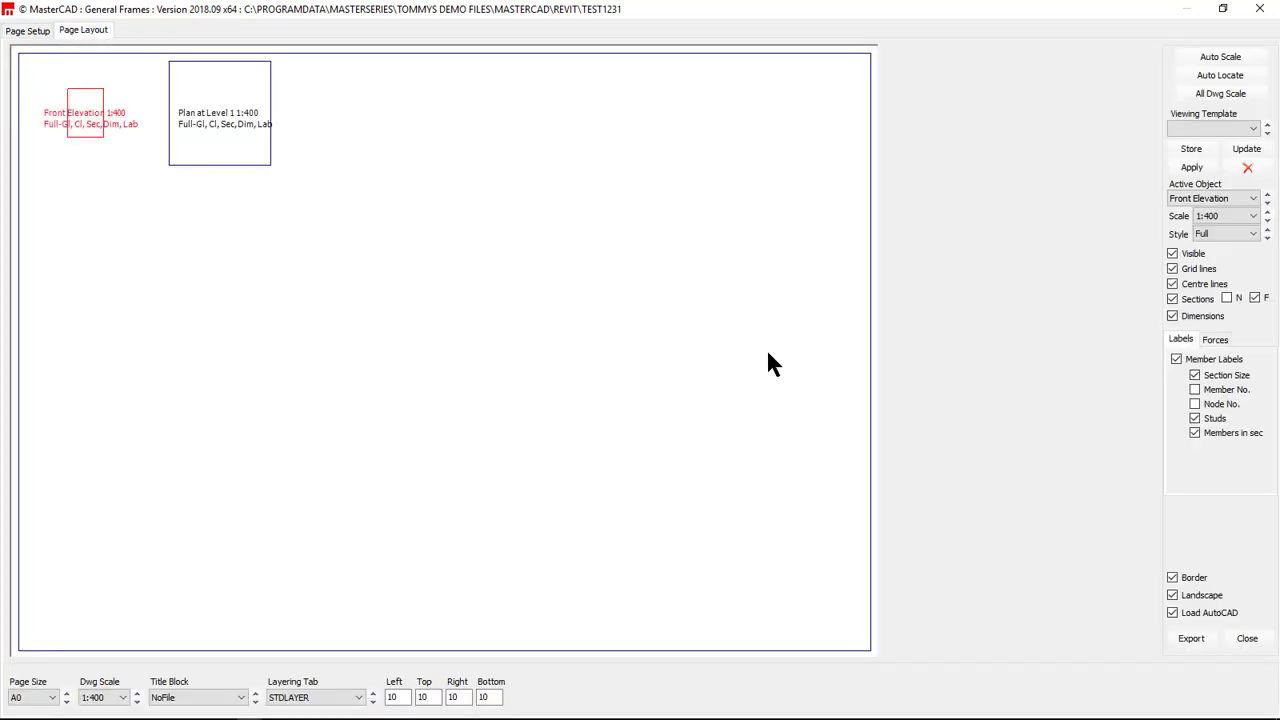
- Move Front Elevation off the A0 sheet and reposition Plan at Level 1 on it
left_click_drag(98, 122, 594, 305)
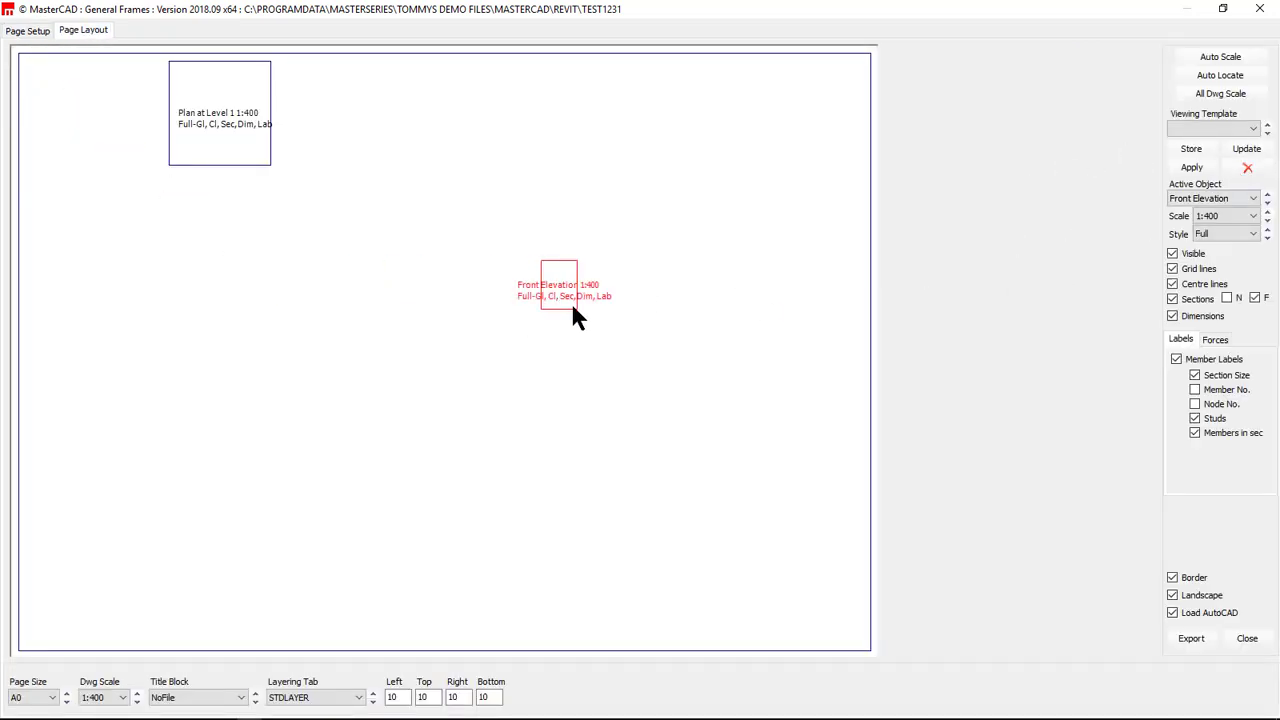
left_click_drag(565, 288, 877, 245)
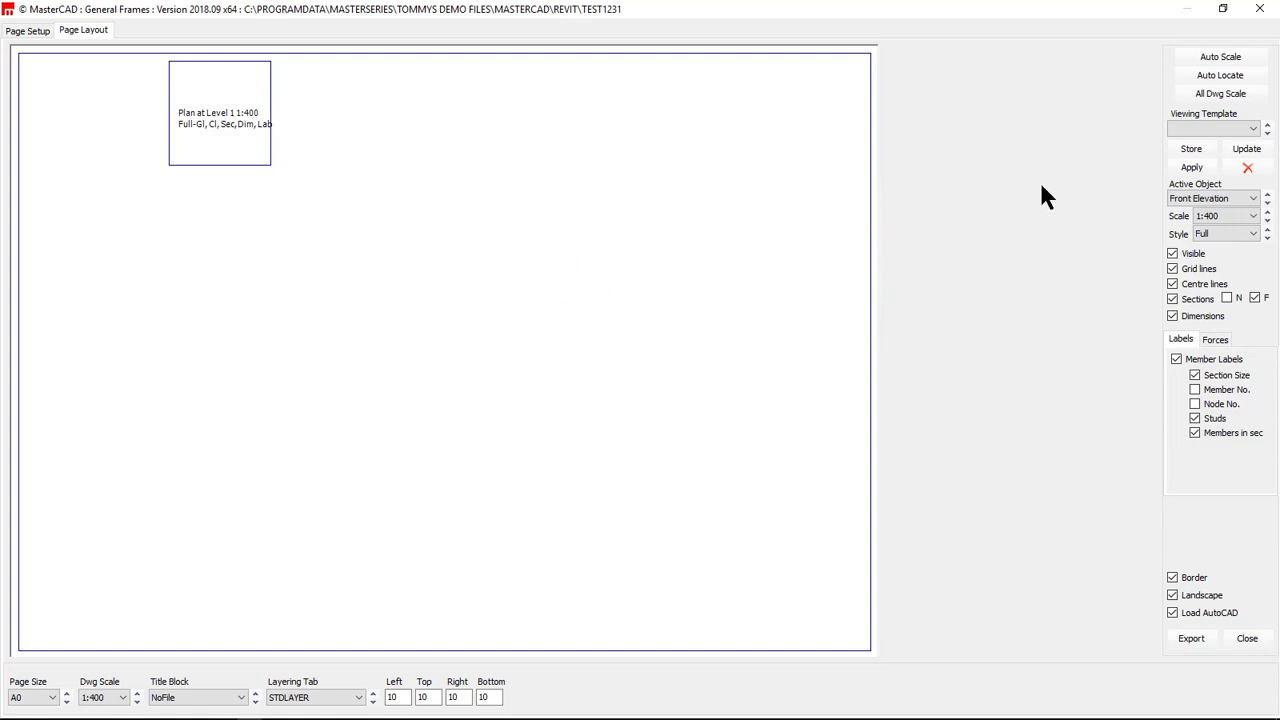
left_click_drag(218, 128, 166, 309)
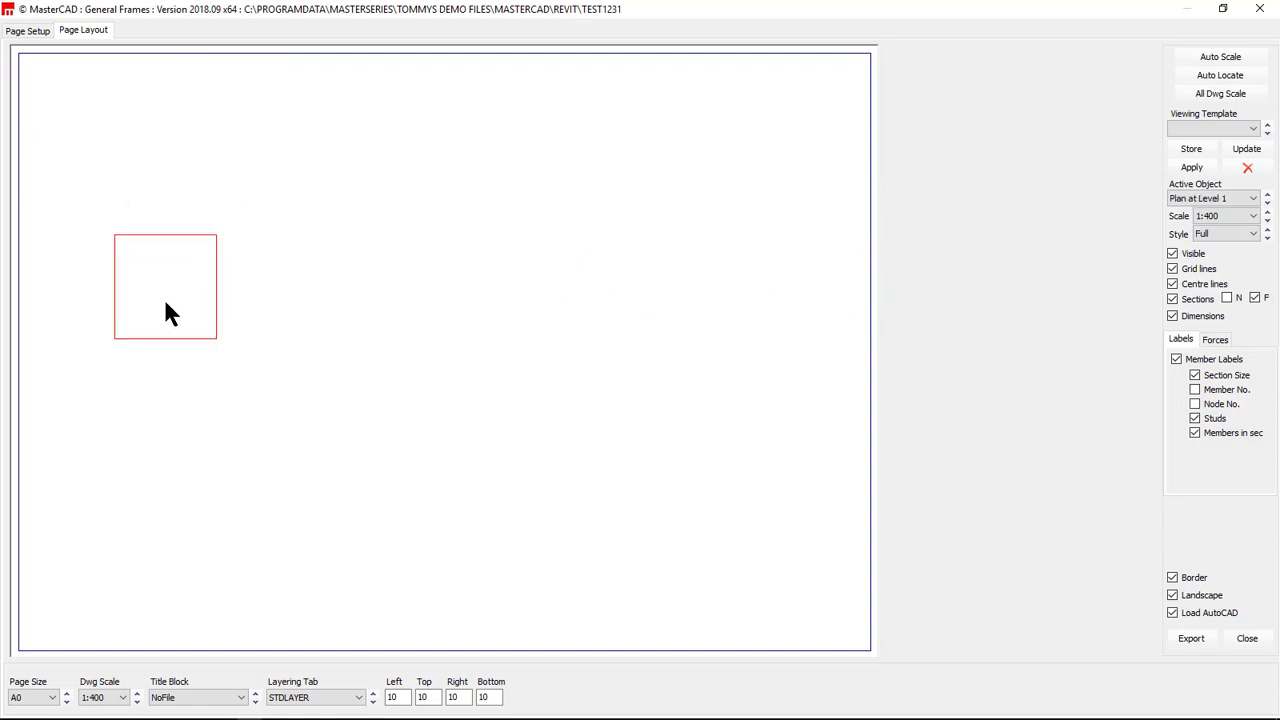
- Set the page size to A1 and the drawing scale to 1:100
left_click(52, 697)
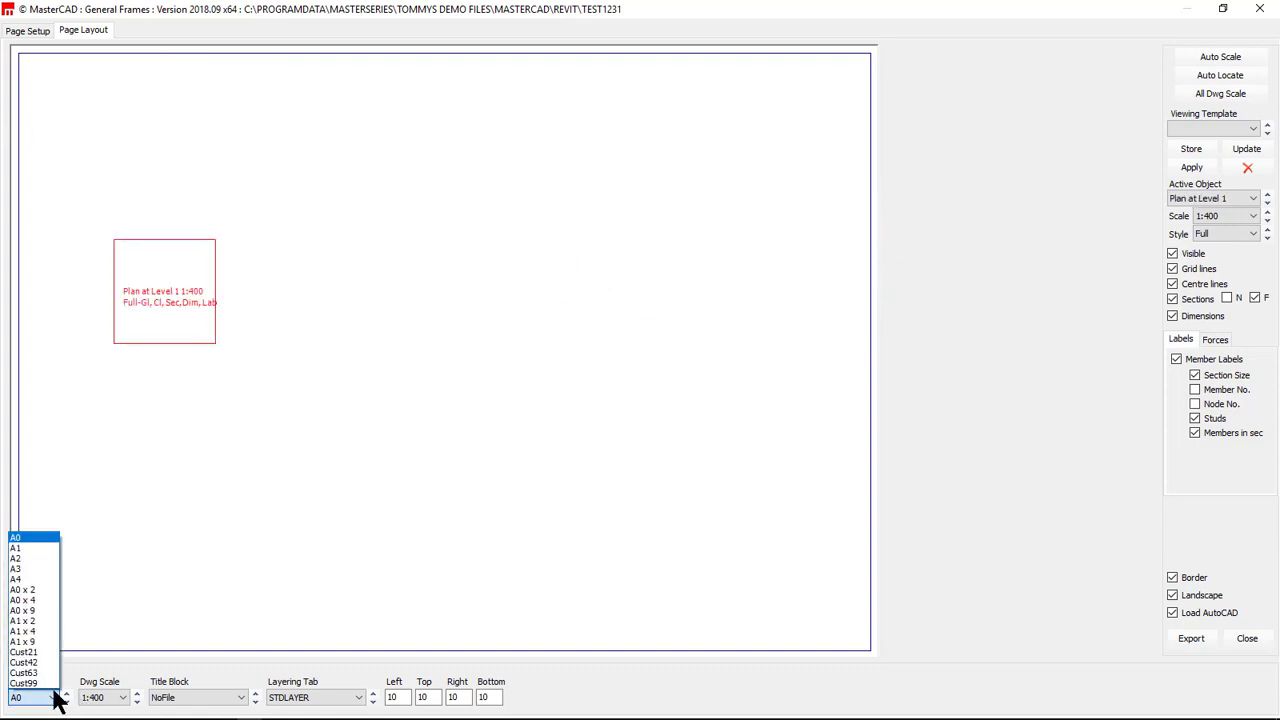
left_click(16, 548)
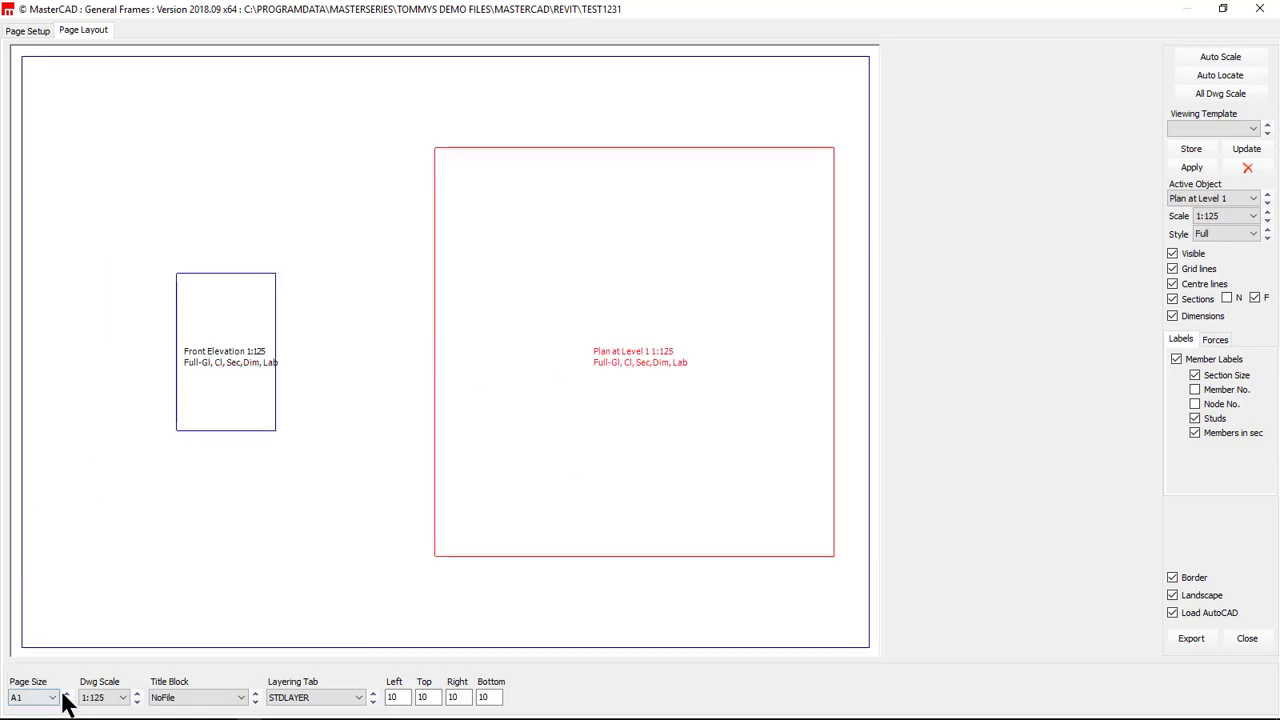
left_click(106, 697)
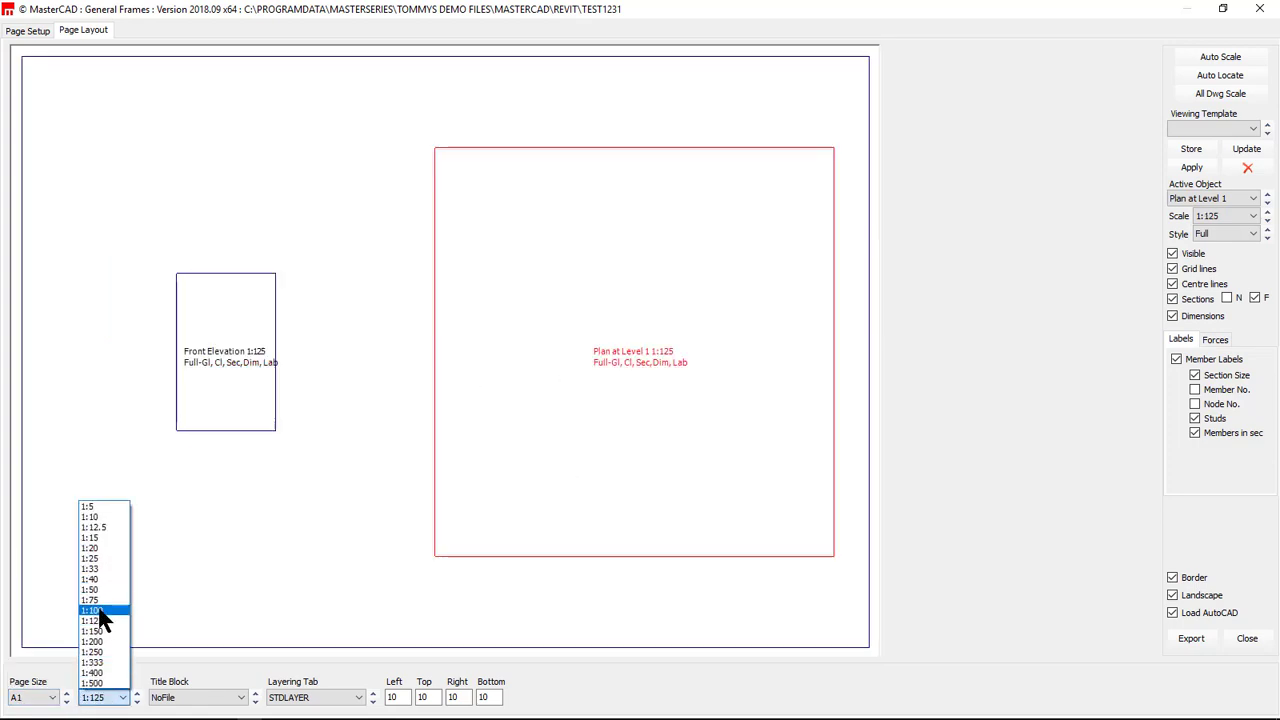
left_click(100, 610)
- Move Front Elevation off the A1 sheet's edge and place Plan at Level 1 near the sheet's centre
left_click_drag(212, 365, 1, 372)
left_click_drag(755, 348, 400, 345)
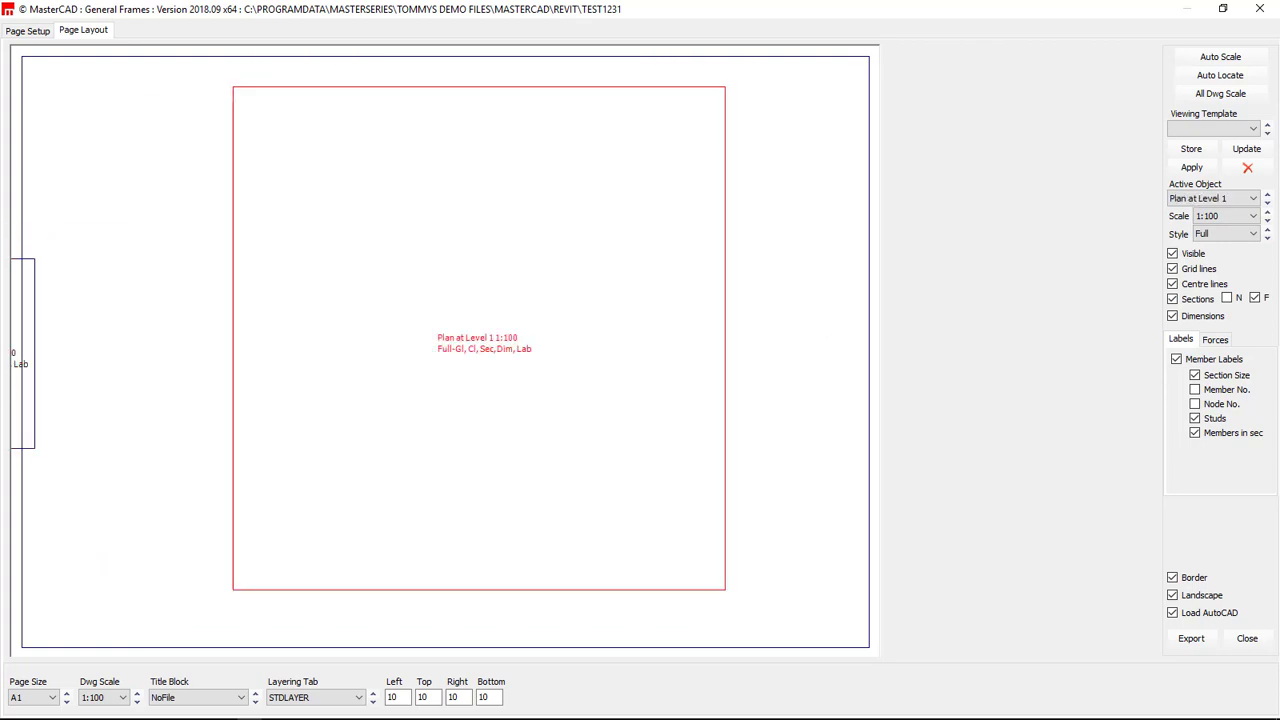
- Set Plan at Level 1 to the Stick style and turn off its centre lines
left_click(1224, 232)
left_click(1210, 269)
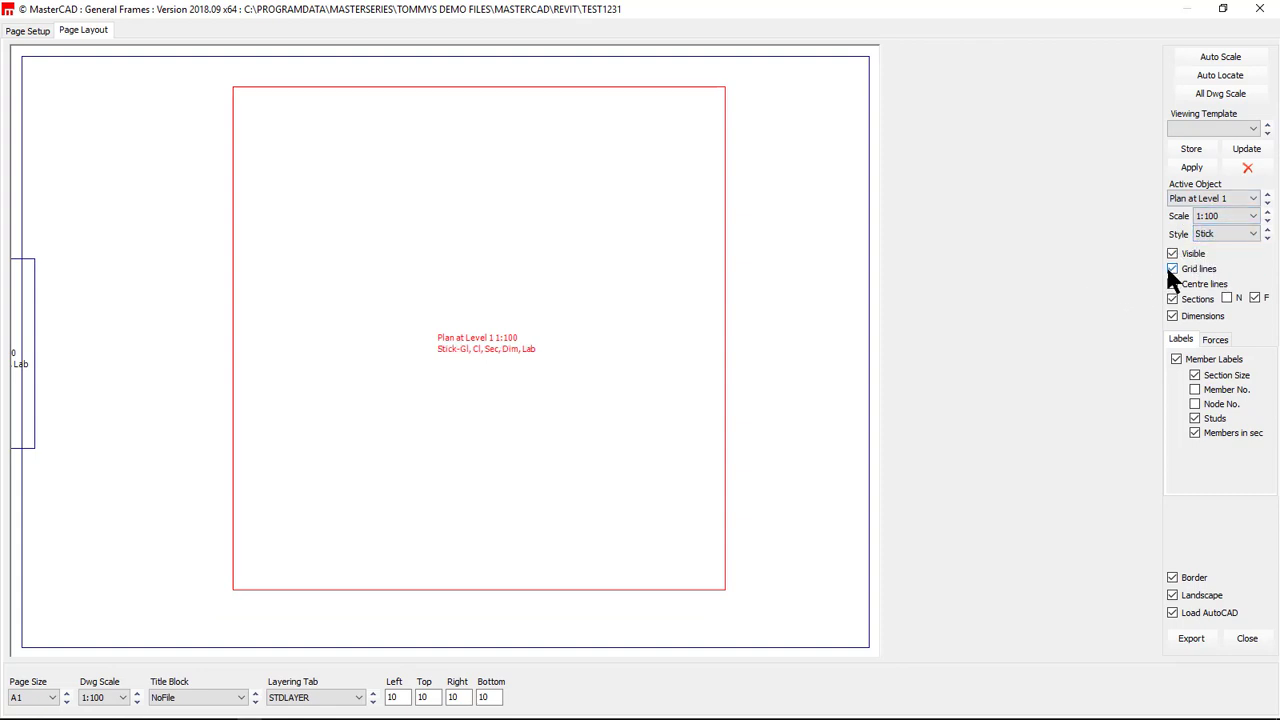
left_click(1172, 284)
- Show moment and shear forces on the beams of Plan at Level 1 and set the force filter to 1;50;25;5
left_click(1216, 341)
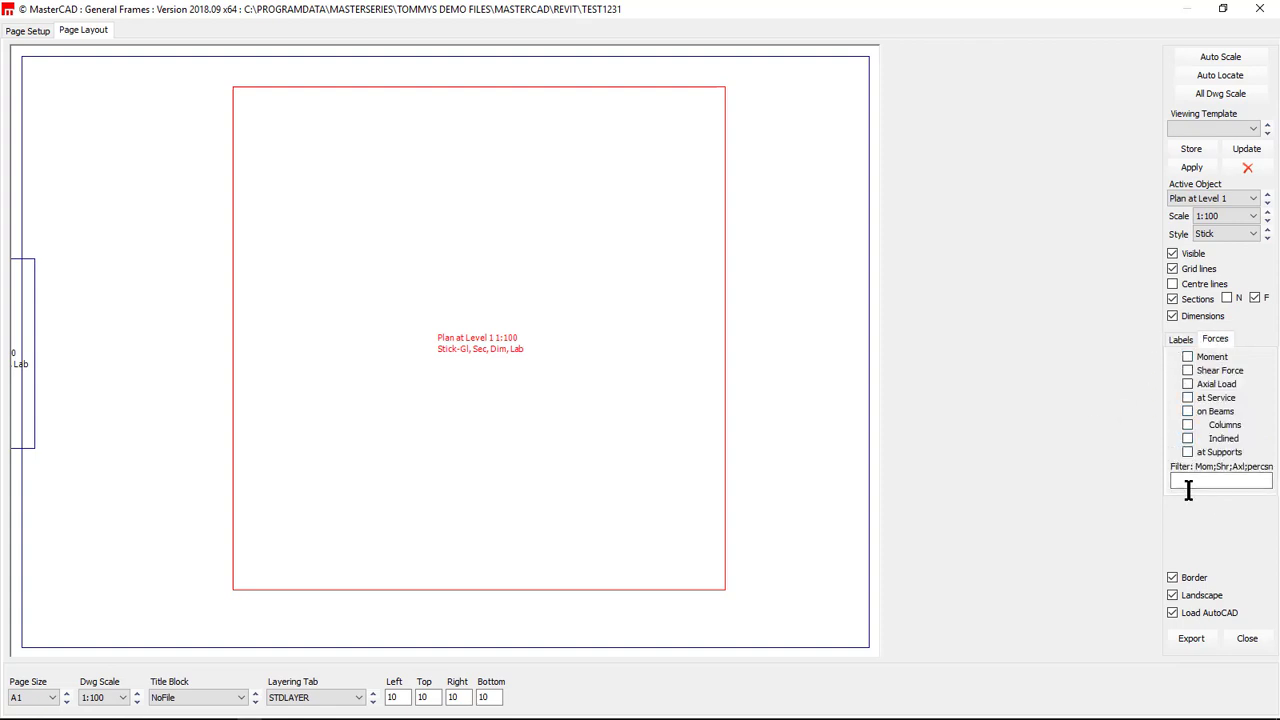
left_click(1187, 371)
left_click(1187, 397)
left_click(1186, 357)
type("1;")
type("50;25;5")
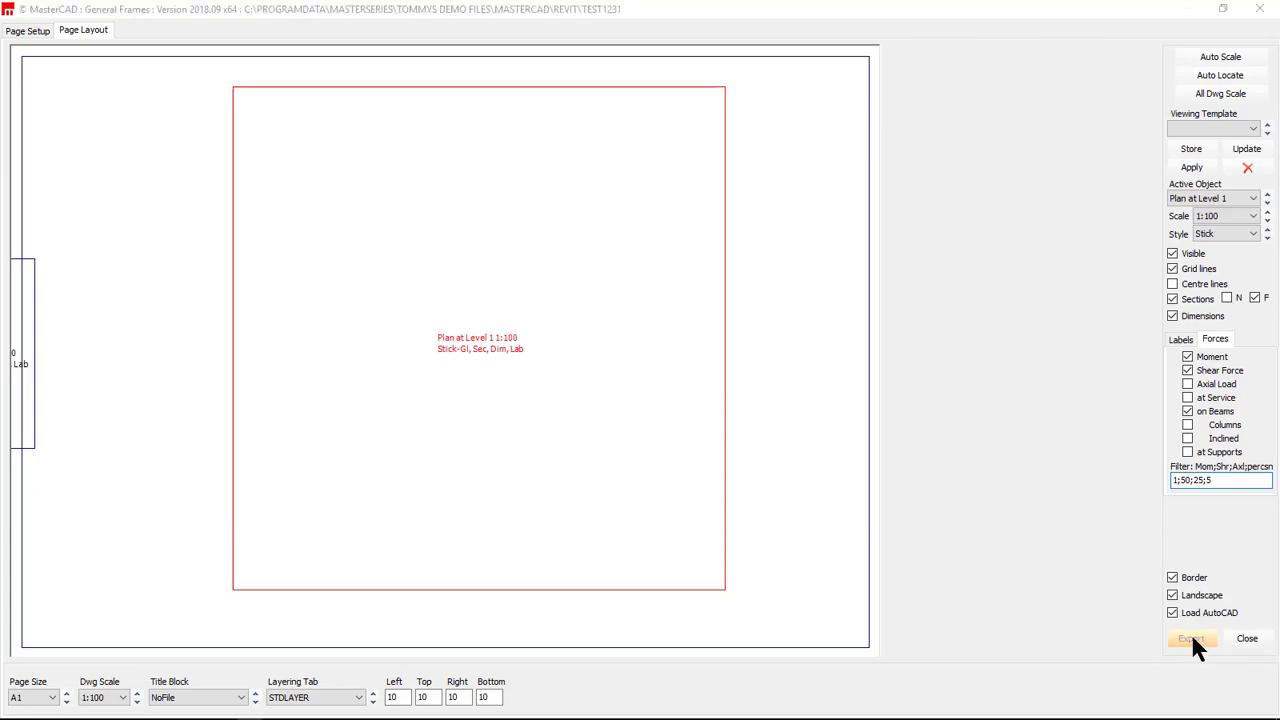
- Export the page to test1231.DXF, overwriting the existing file, and load it in AutoCAD
left_click(1189, 638)
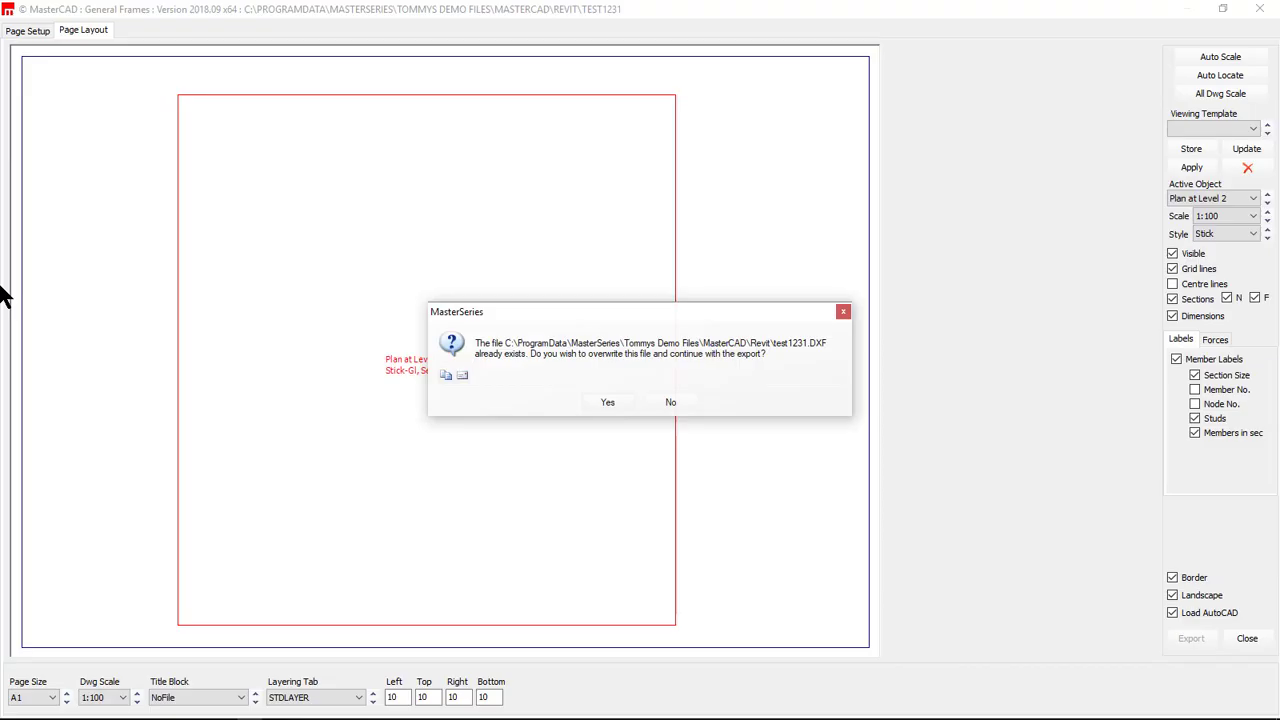
left_click(607, 402)
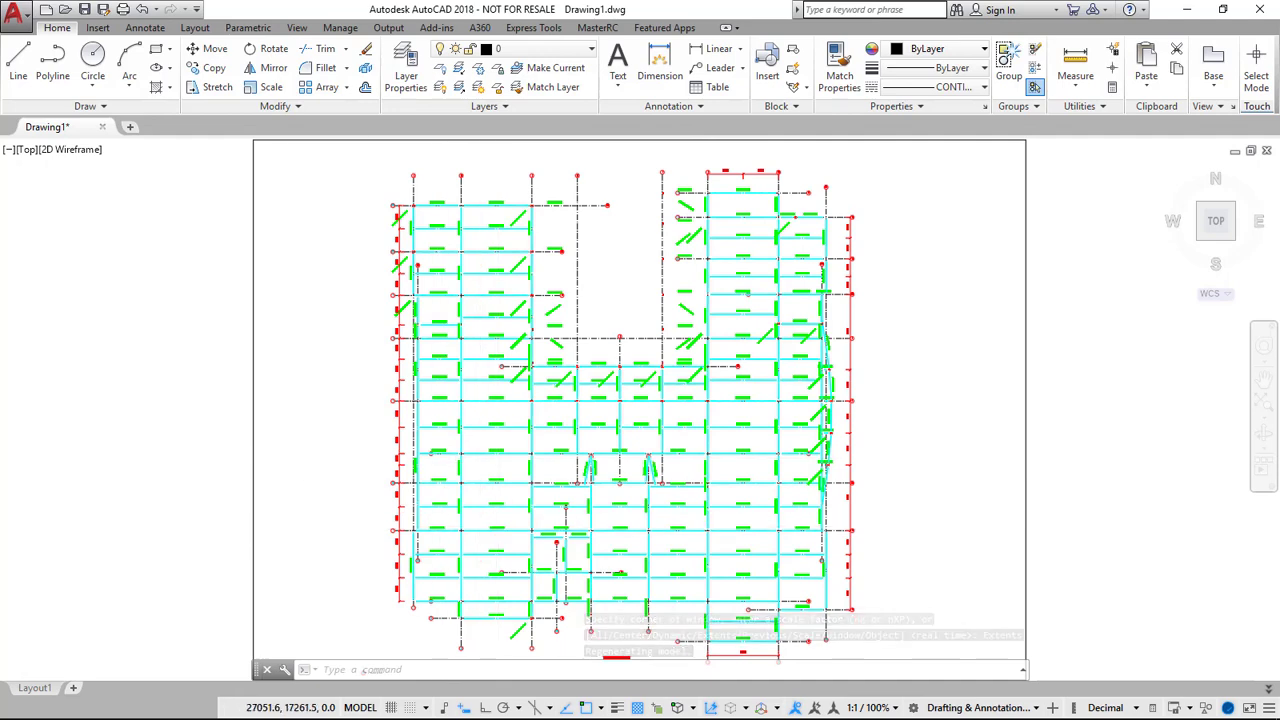
- Examine the section labels, grid bubbles and dimensions of the exported plan, and close AutoCAD
scroll(500, 528, "up", 10)
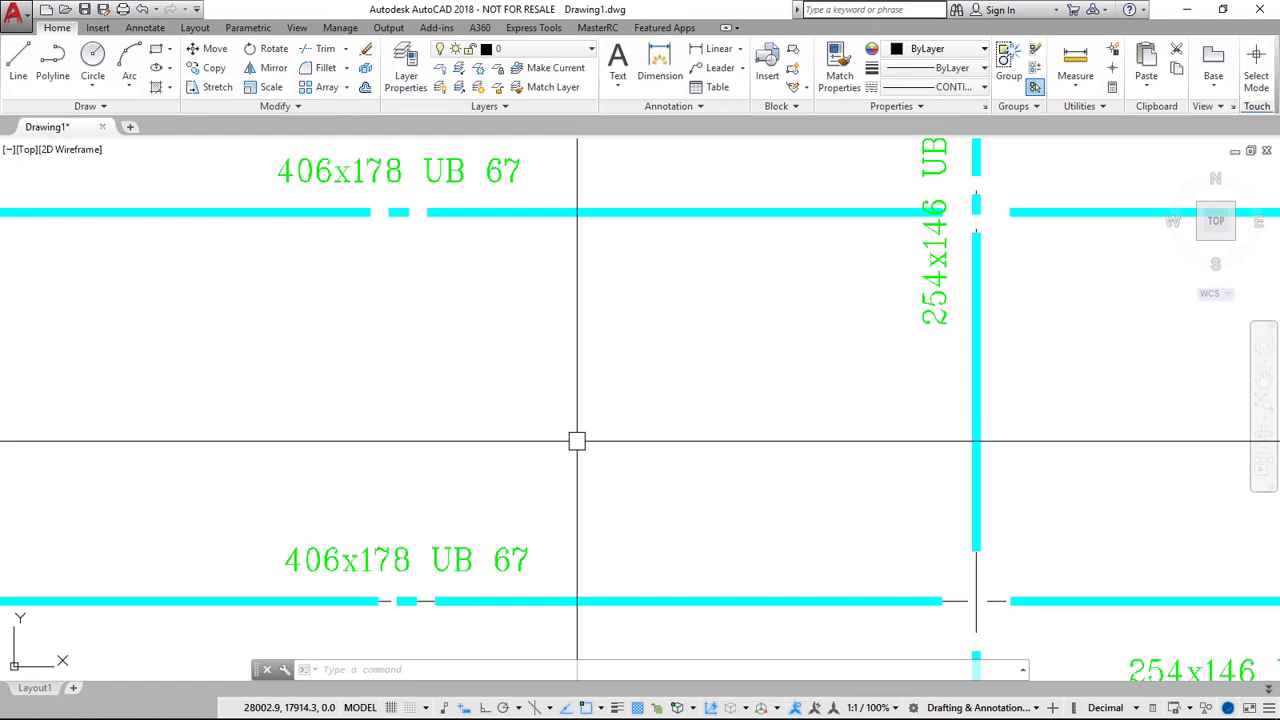
scroll(577, 441, "down", 5)
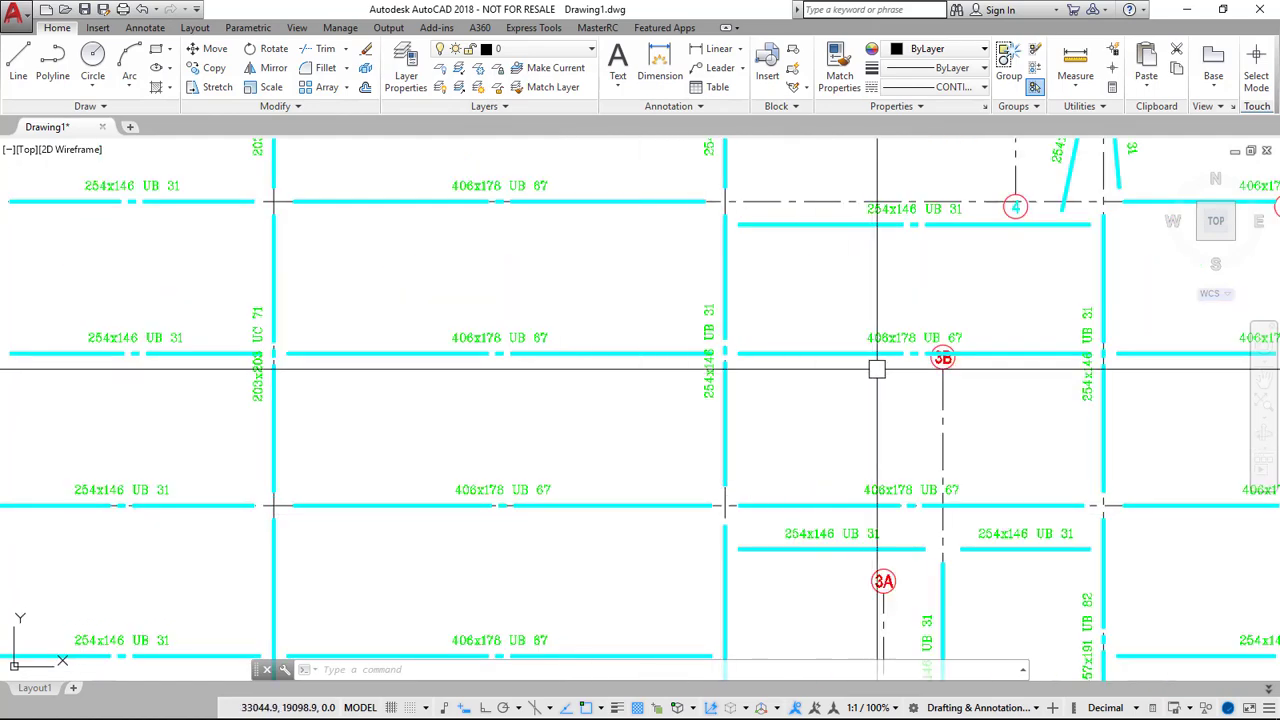
scroll(346, 420, "down", 2)
scroll(394, 407, "down", 3)
scroll(290, 500, "up", 5)
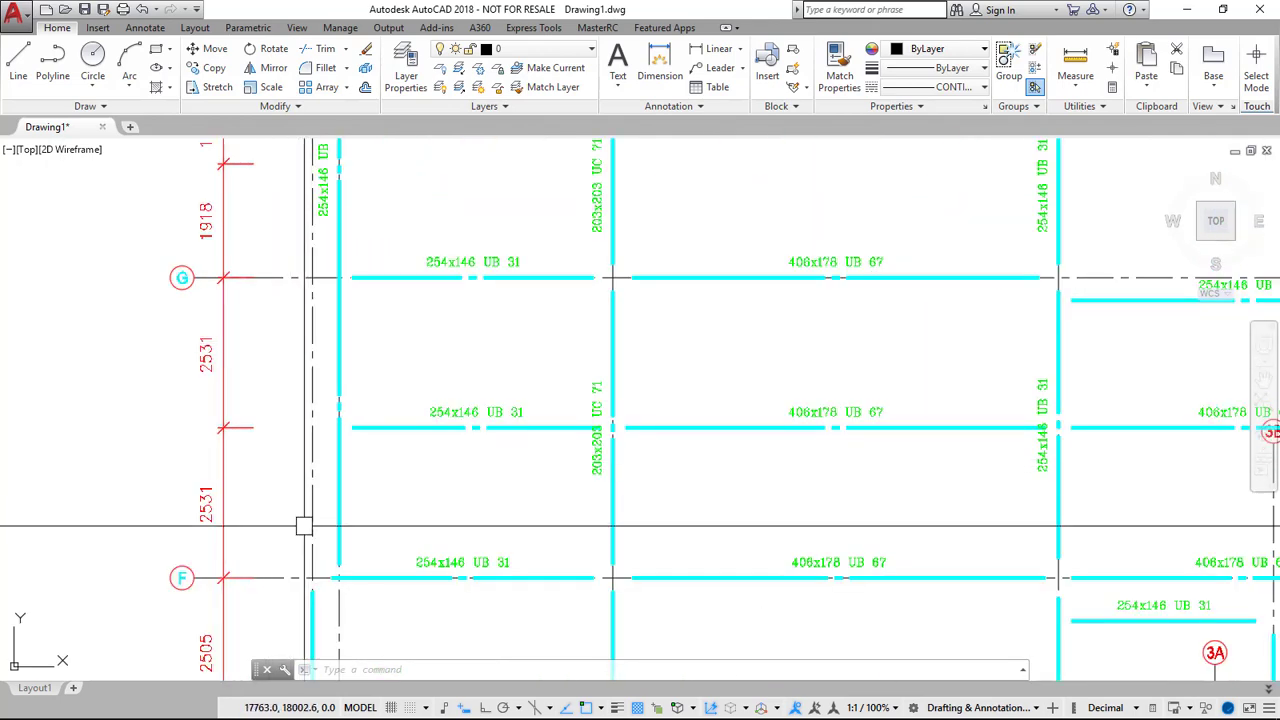
scroll(300, 520, "down", 5)
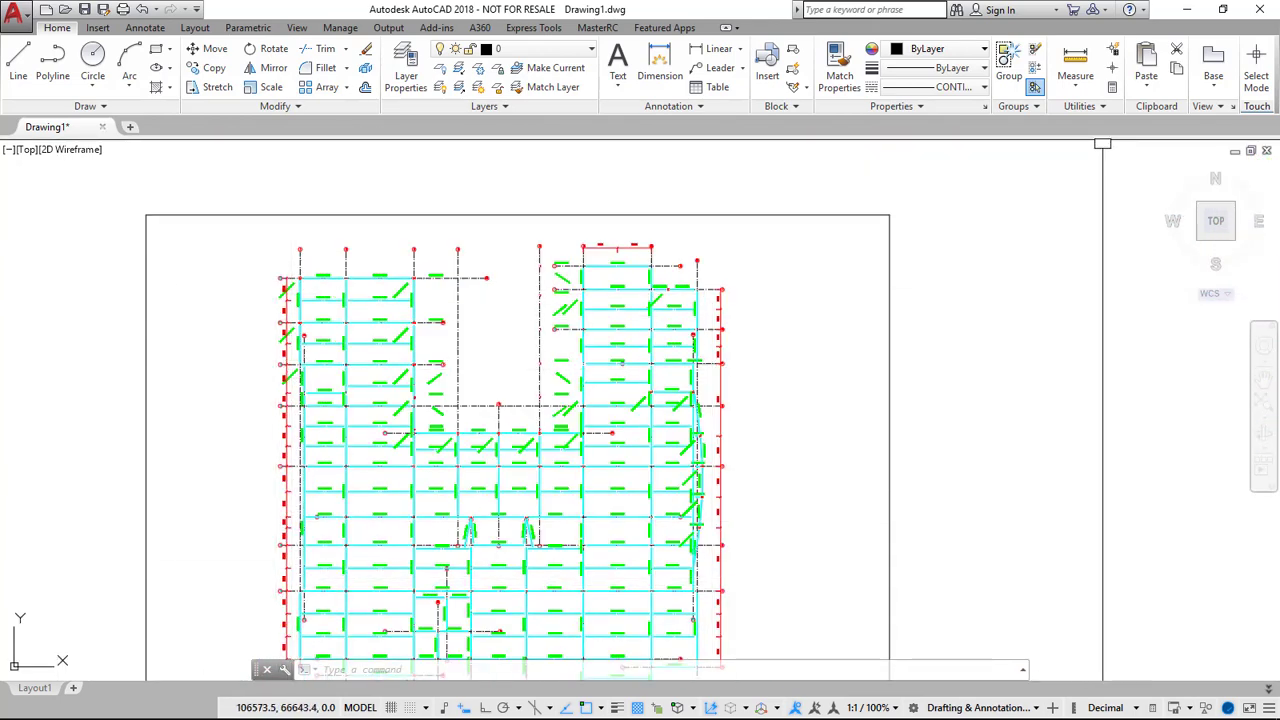
left_click(1260, 10)
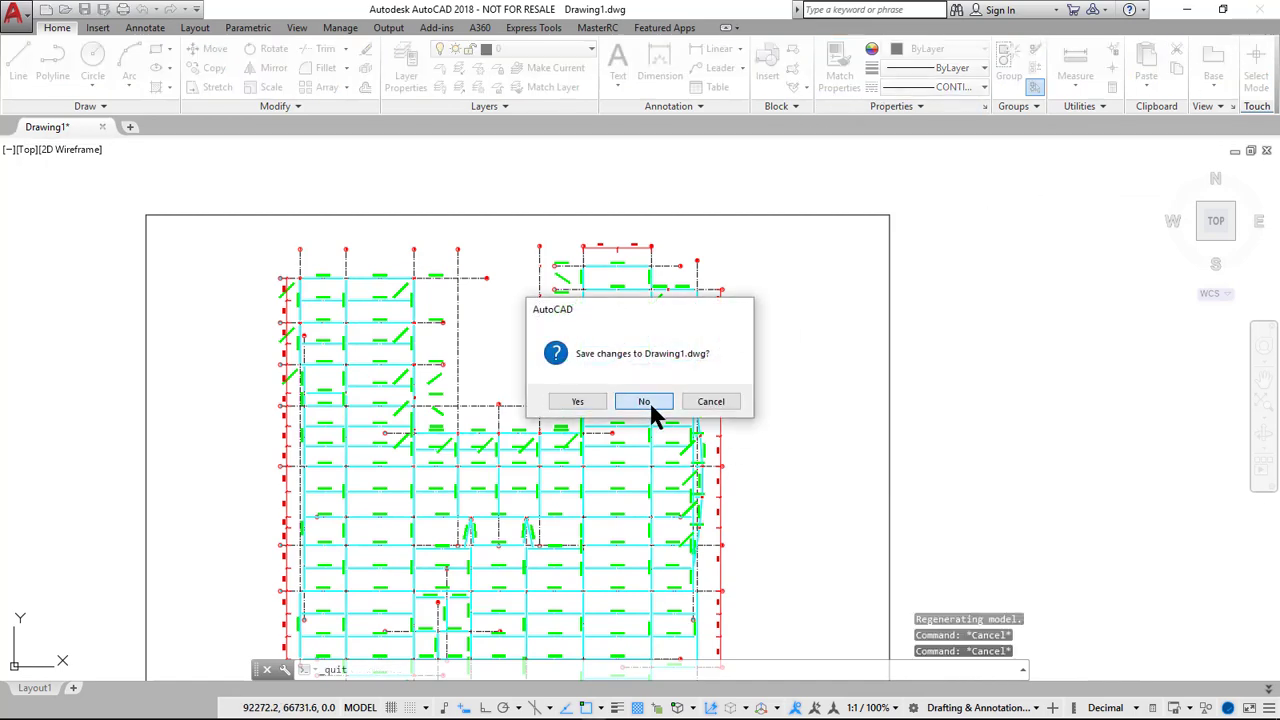